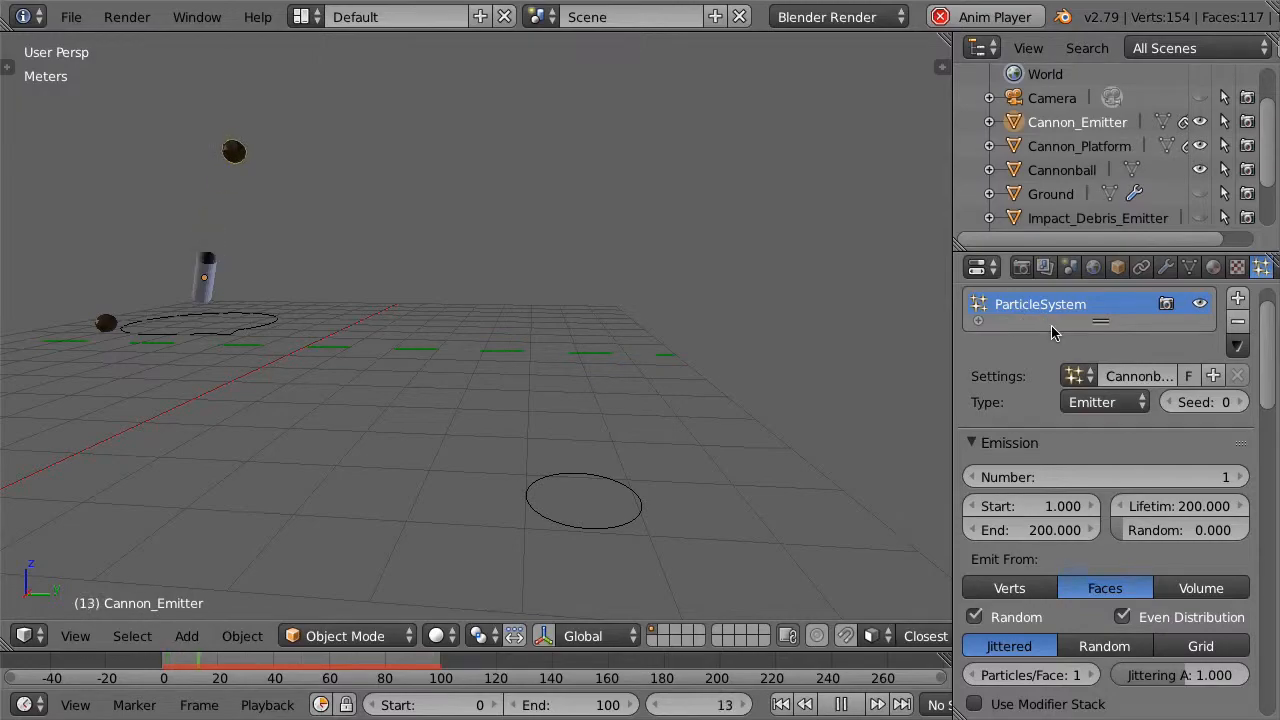
right_click(630, 520)
mouse_move(1000, 407)
mouse_down()
mouse_move(930, 407)
mouse_move(1005, 410)
mouse_up()
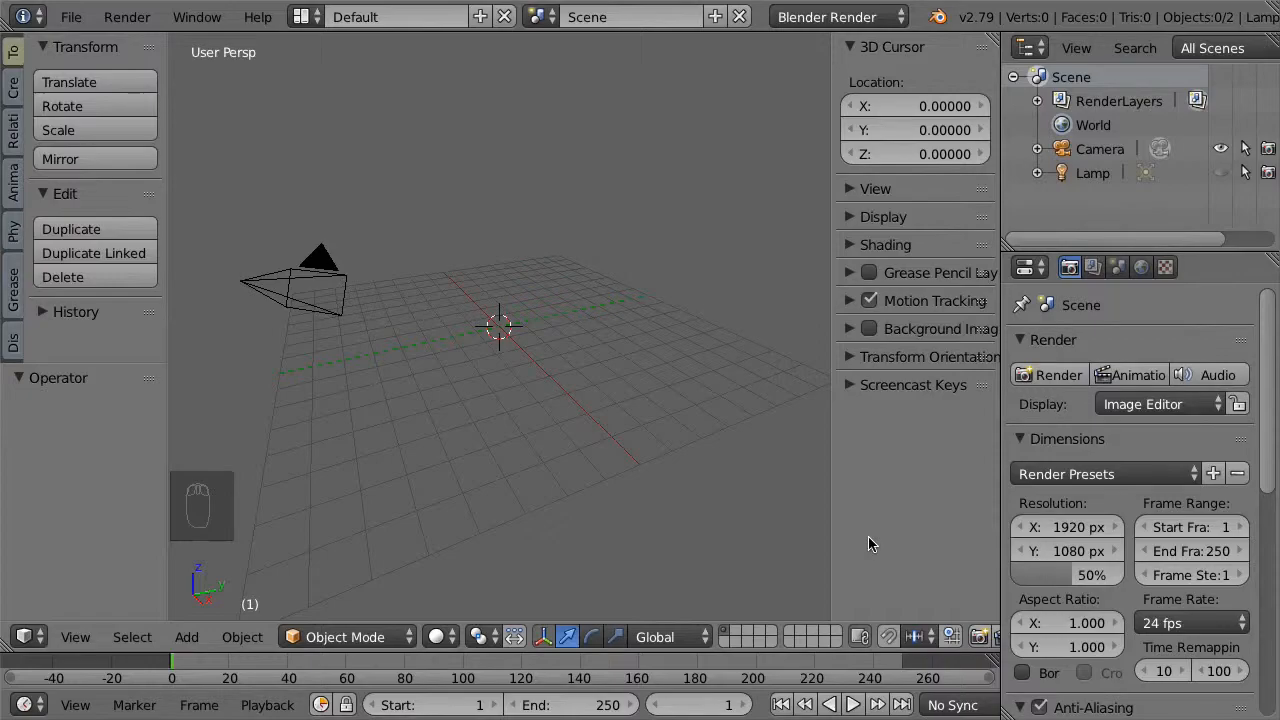
Set the scene's unit preset to Meters and check the exact Z gravity value
click(1118, 272)
click(1121, 403)
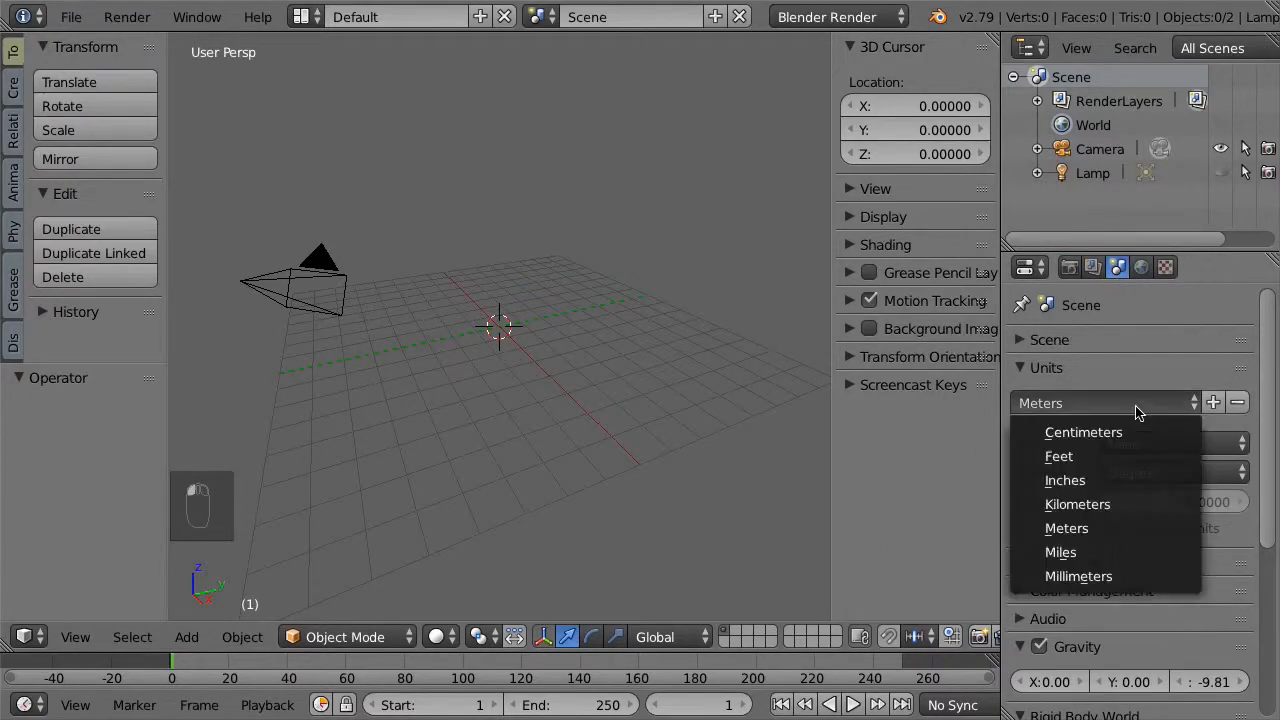
click(1143, 530)
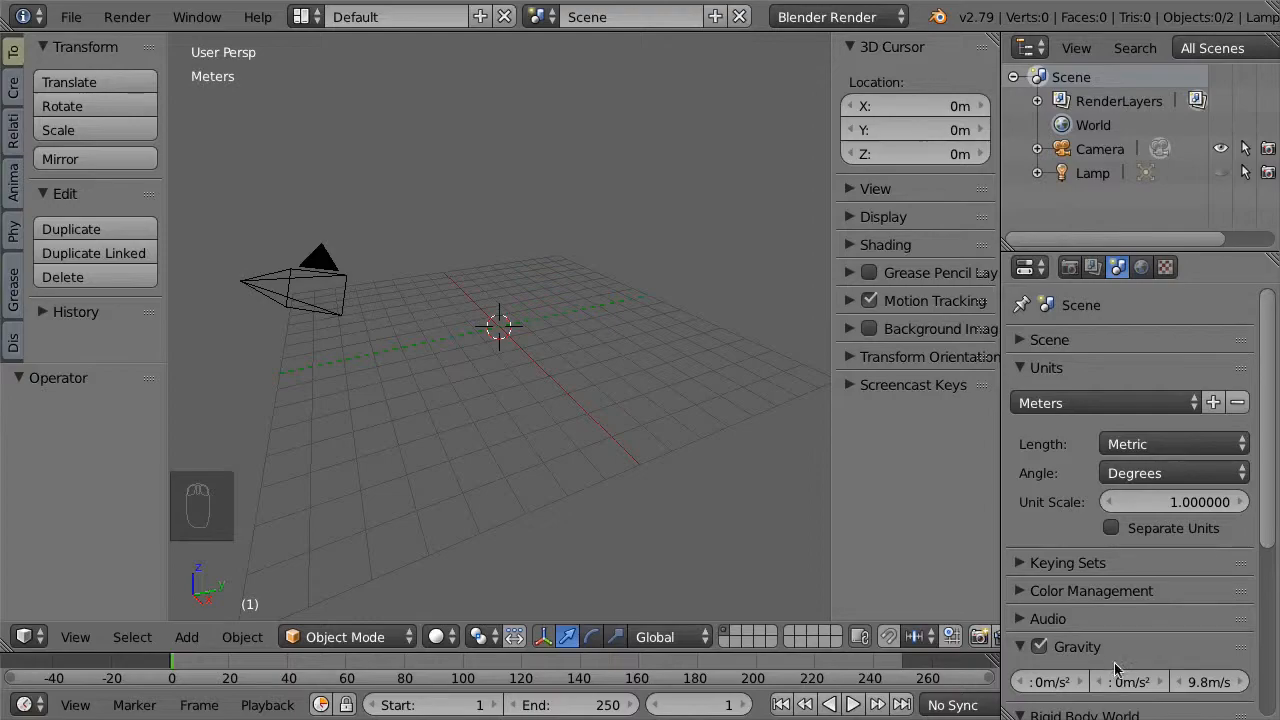
click(1201, 690)
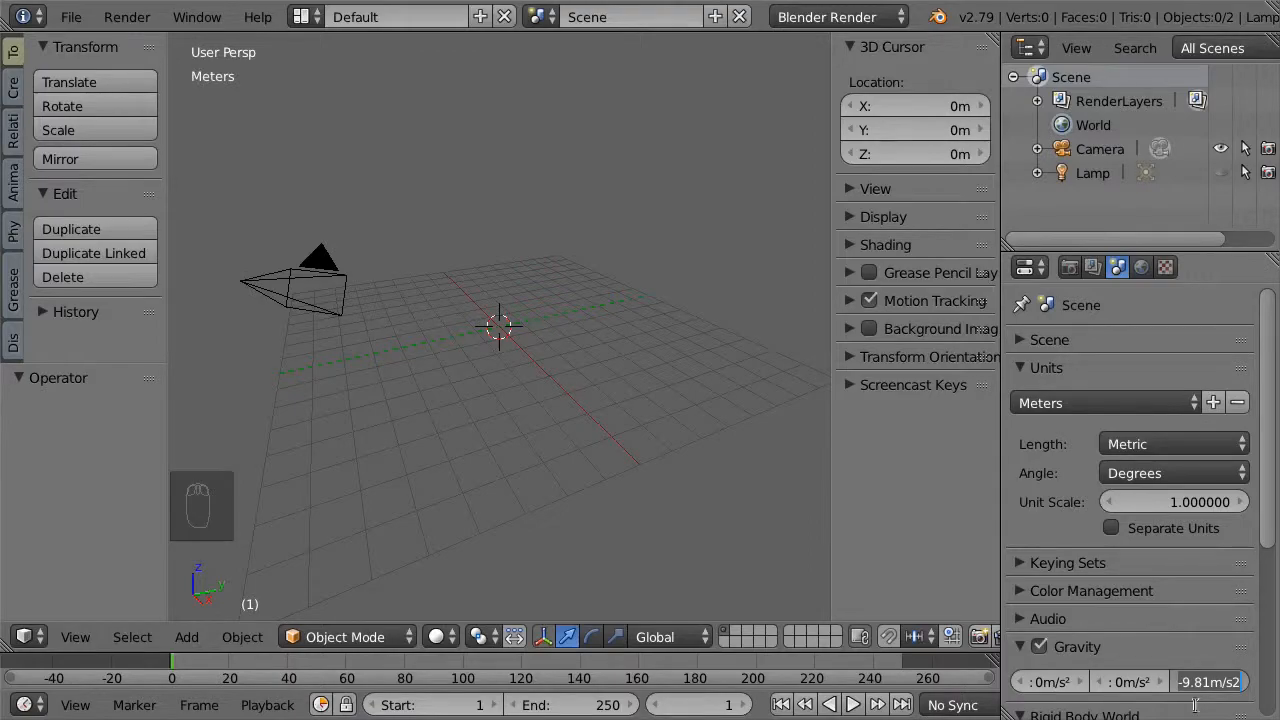
key(Return)
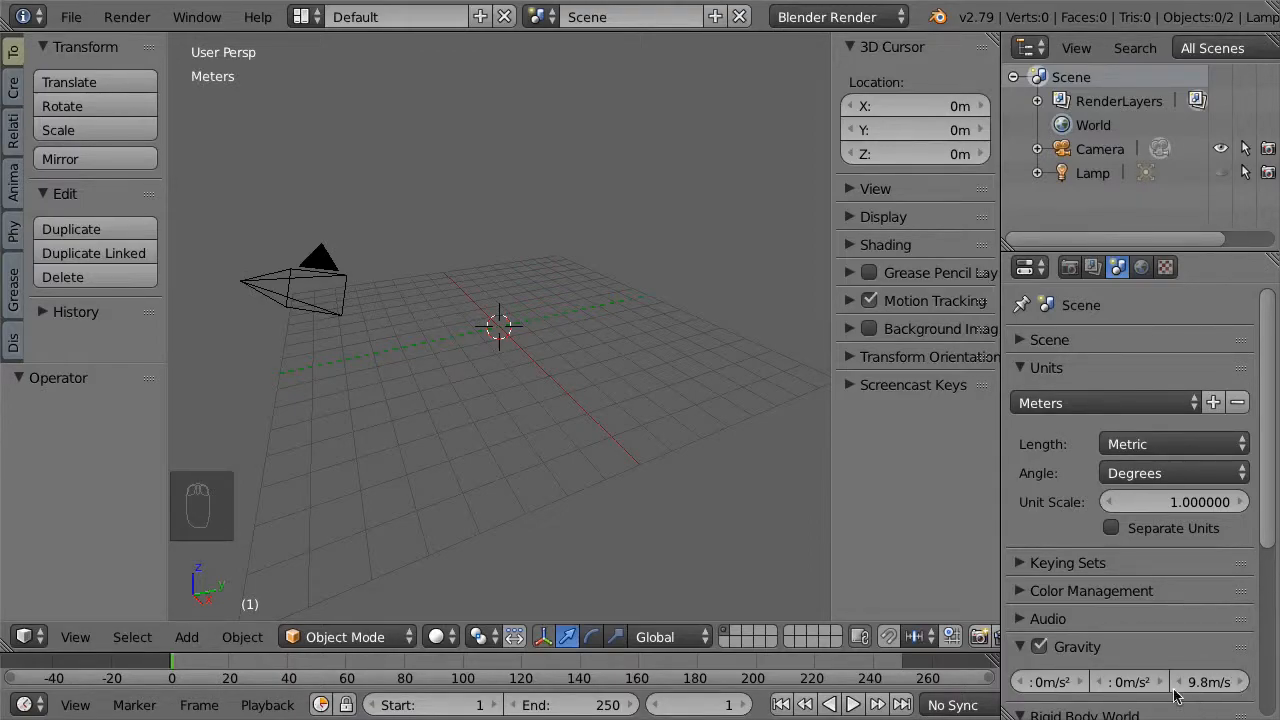
Add a mesh circle at the origin and set its X and Y scale to 2
click(15, 95)
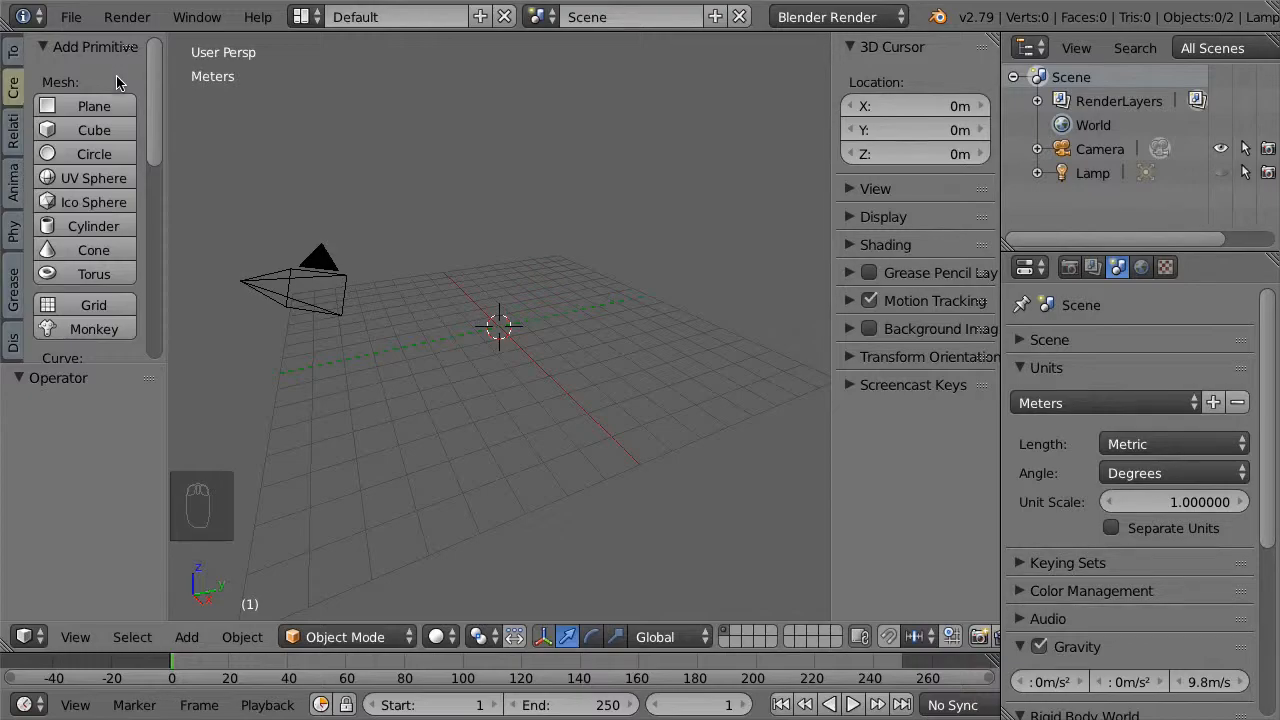
click(115, 160)
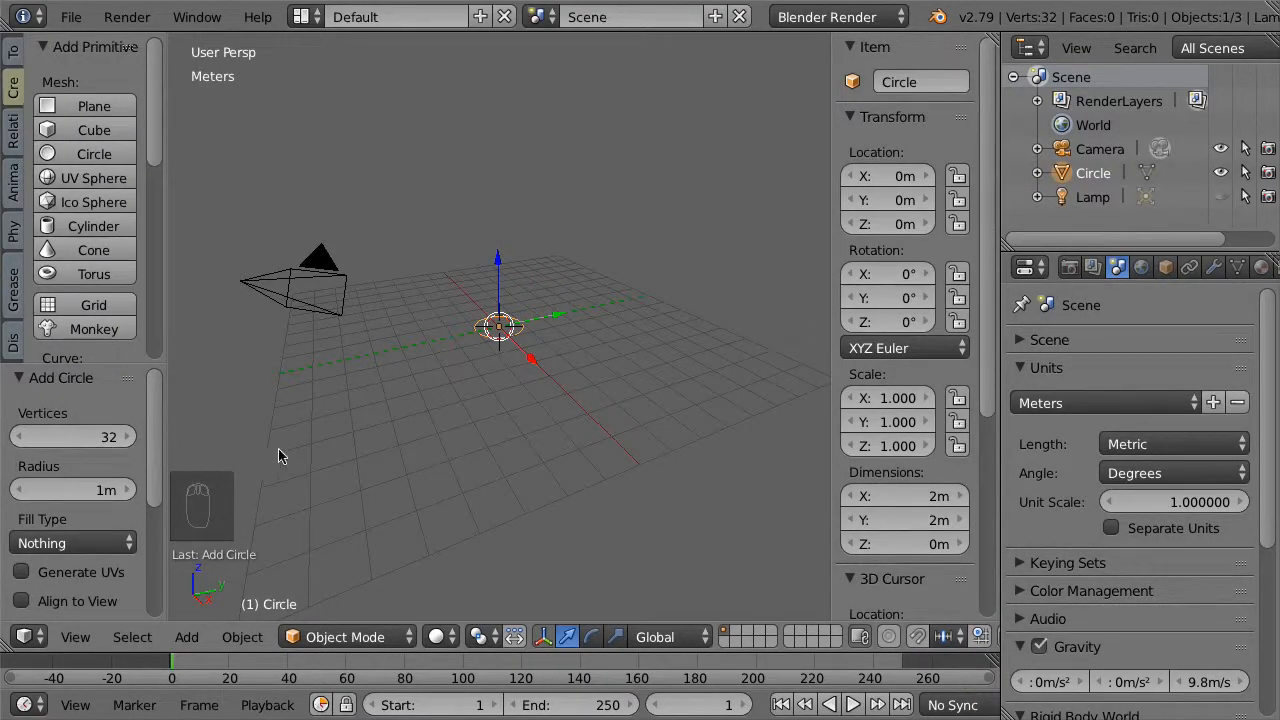
mouse_move(895, 401)
mouse_down()
mouse_move(895, 422)
mouse_move(895, 398)
mouse_up()
text(2)
key(Return)
Move the circle's vertex on the positive Y axis outward by about 58 cm along Y to form a pointer
key(KP_7)
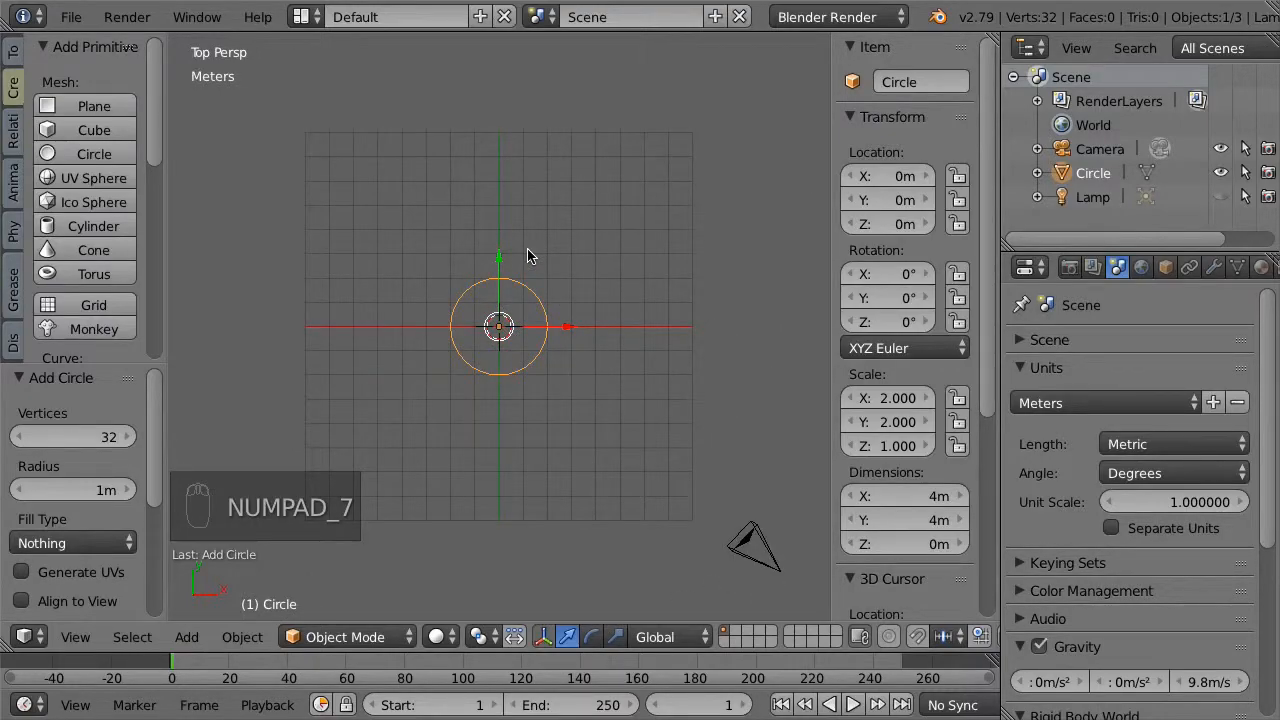
key(KP_5)
key(KP_Decimal)
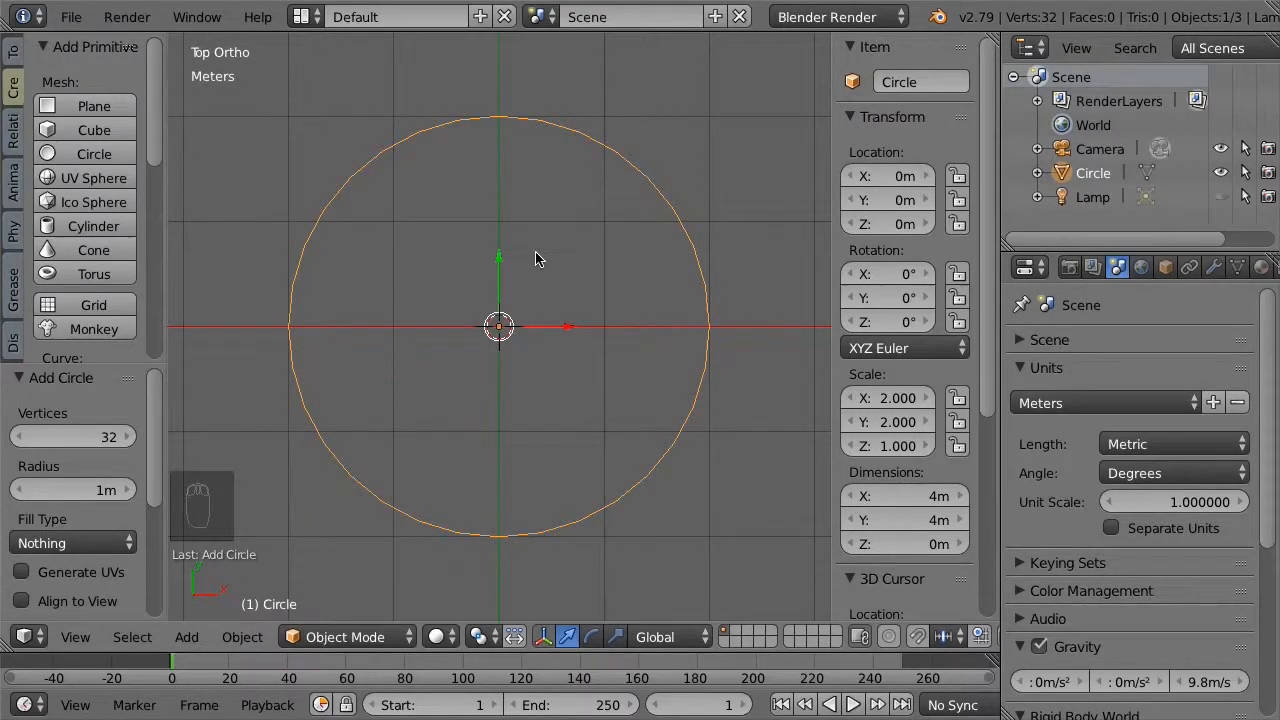
key(Tab)
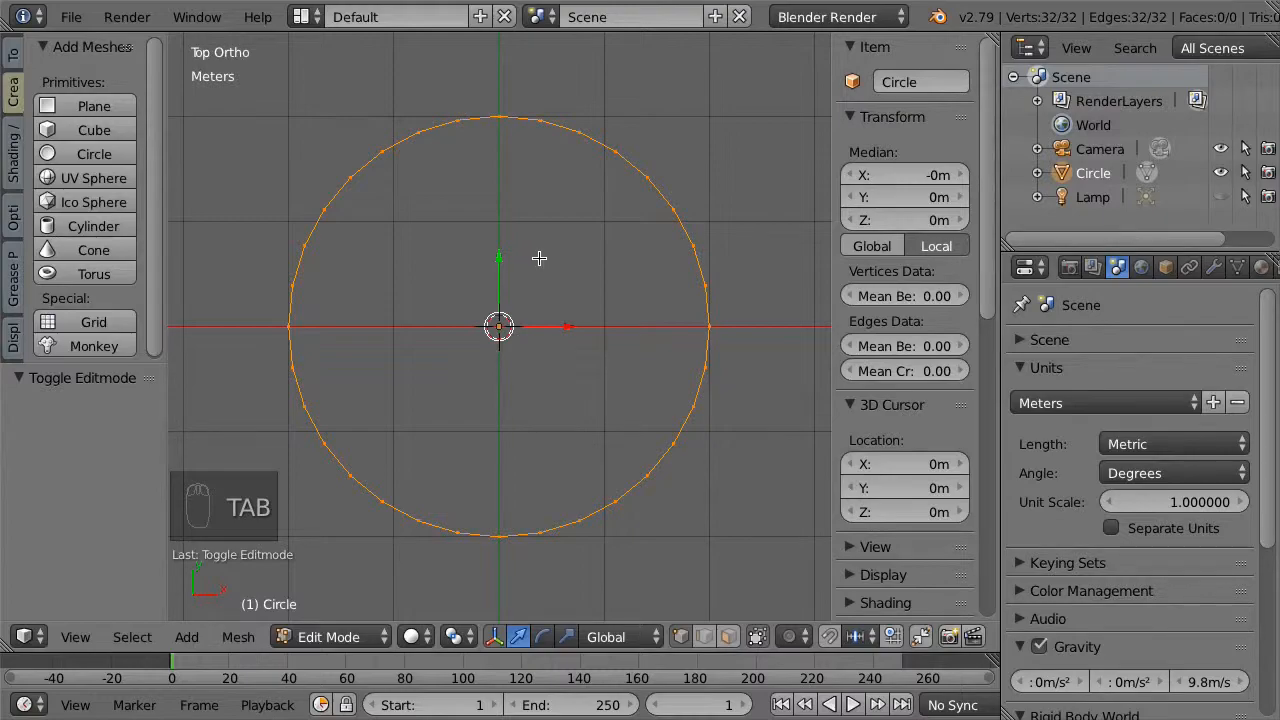
right_click(499, 117)
key(g)
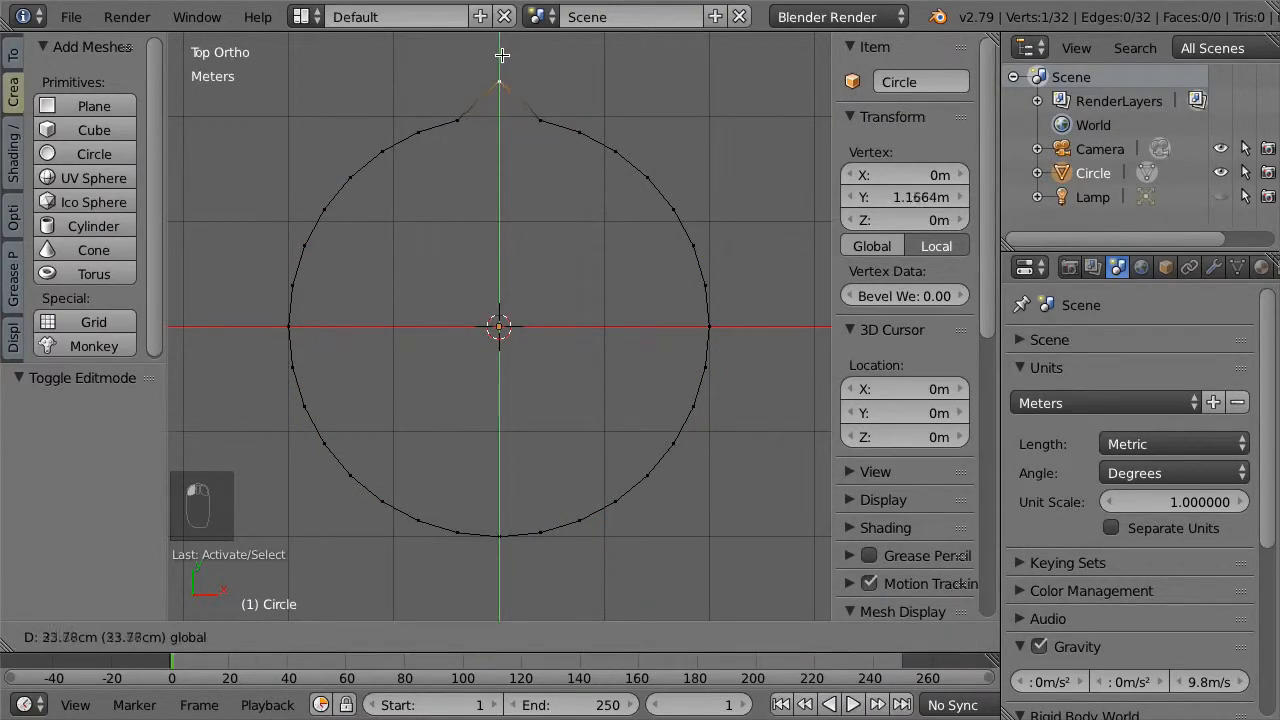
key(y)
click(504, 613)
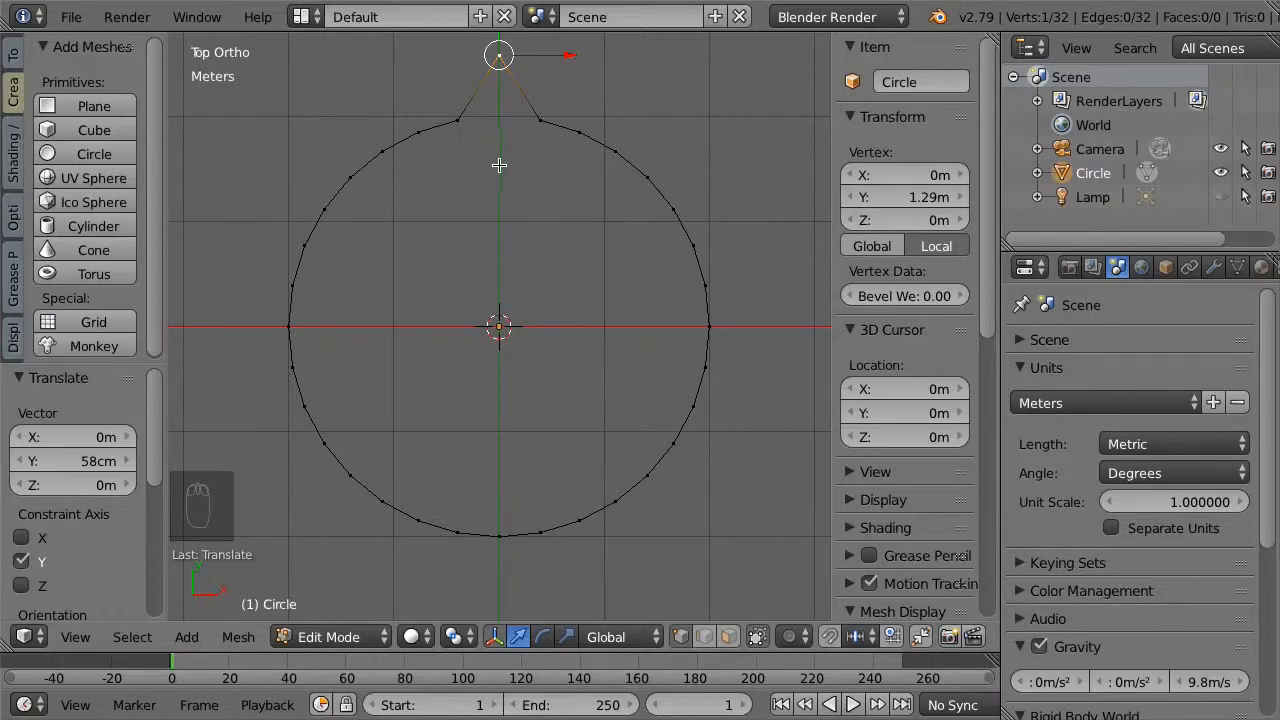
key(Tab)
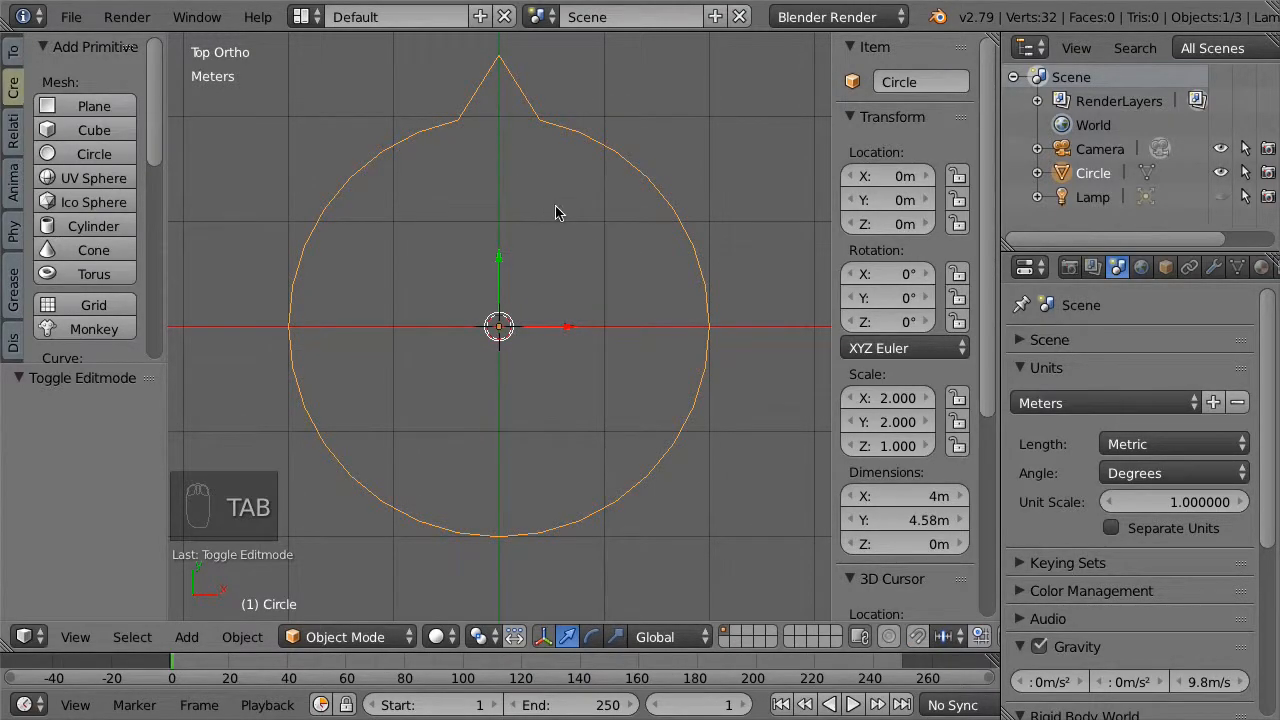
Add a Limit Rotation constraint to the circle with Limit X and Limit Y enabled
click(1188, 268)
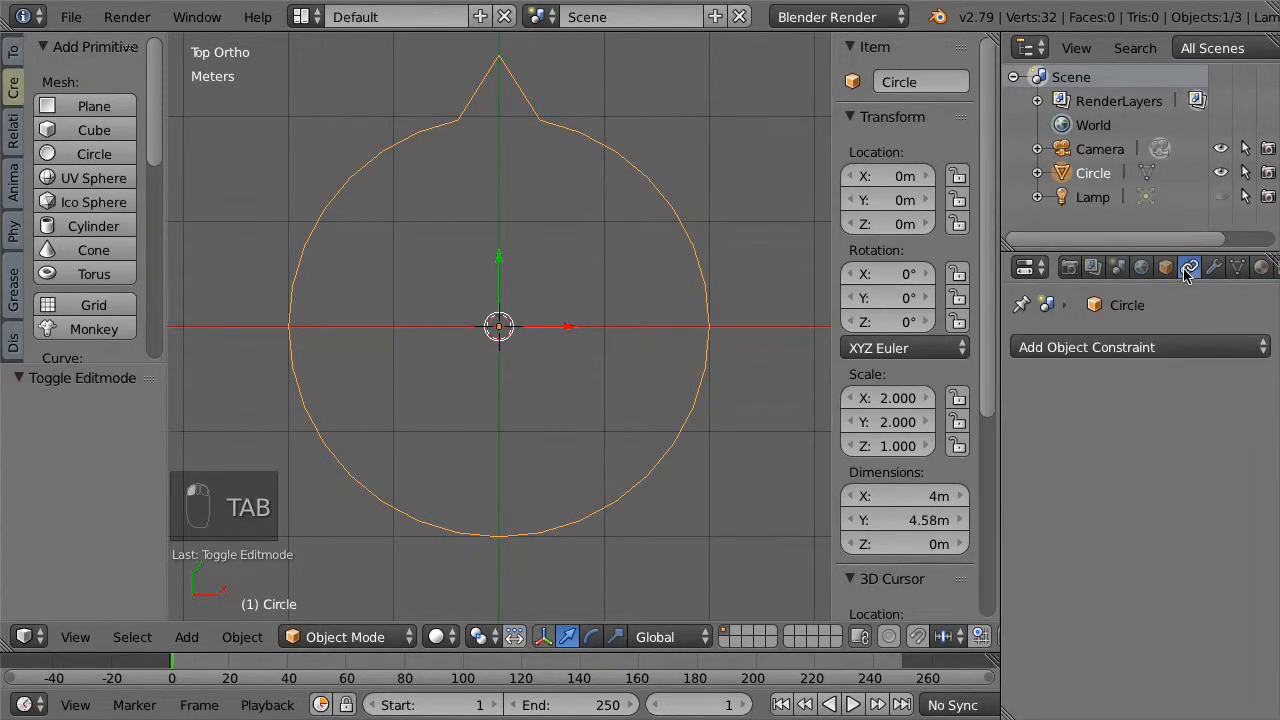
click(1132, 348)
click(875, 570)
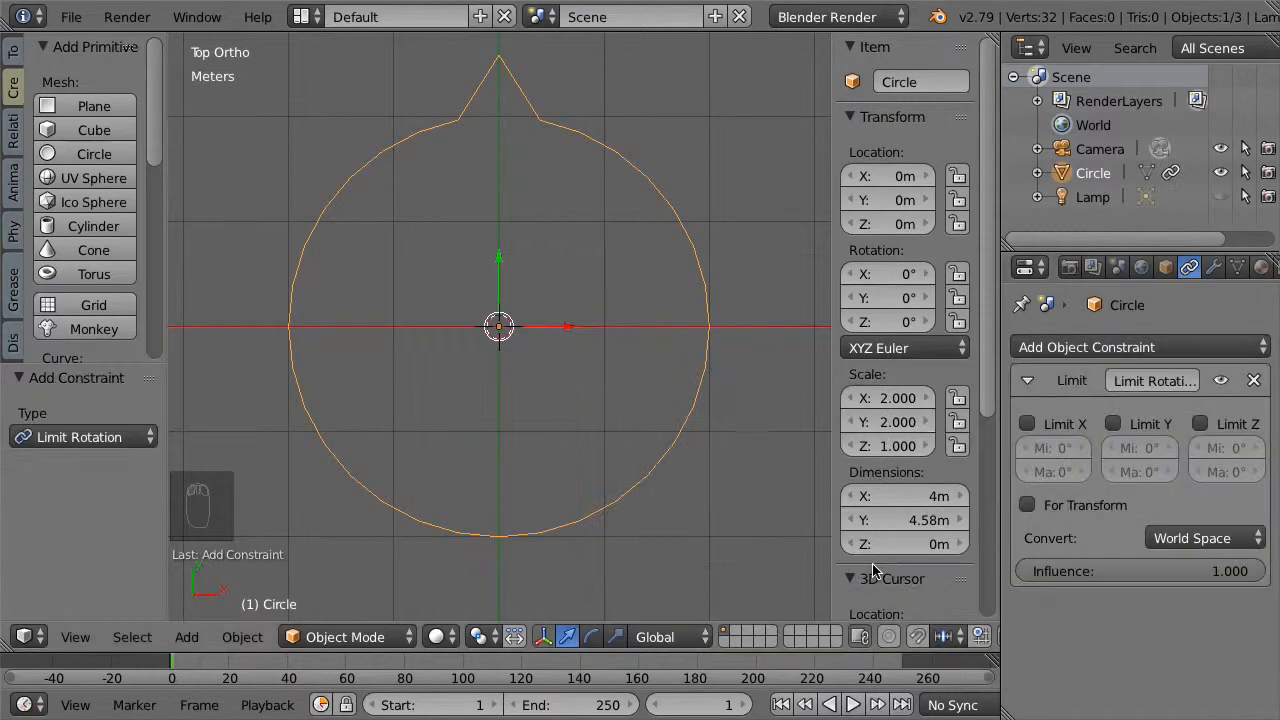
click(1097, 427)
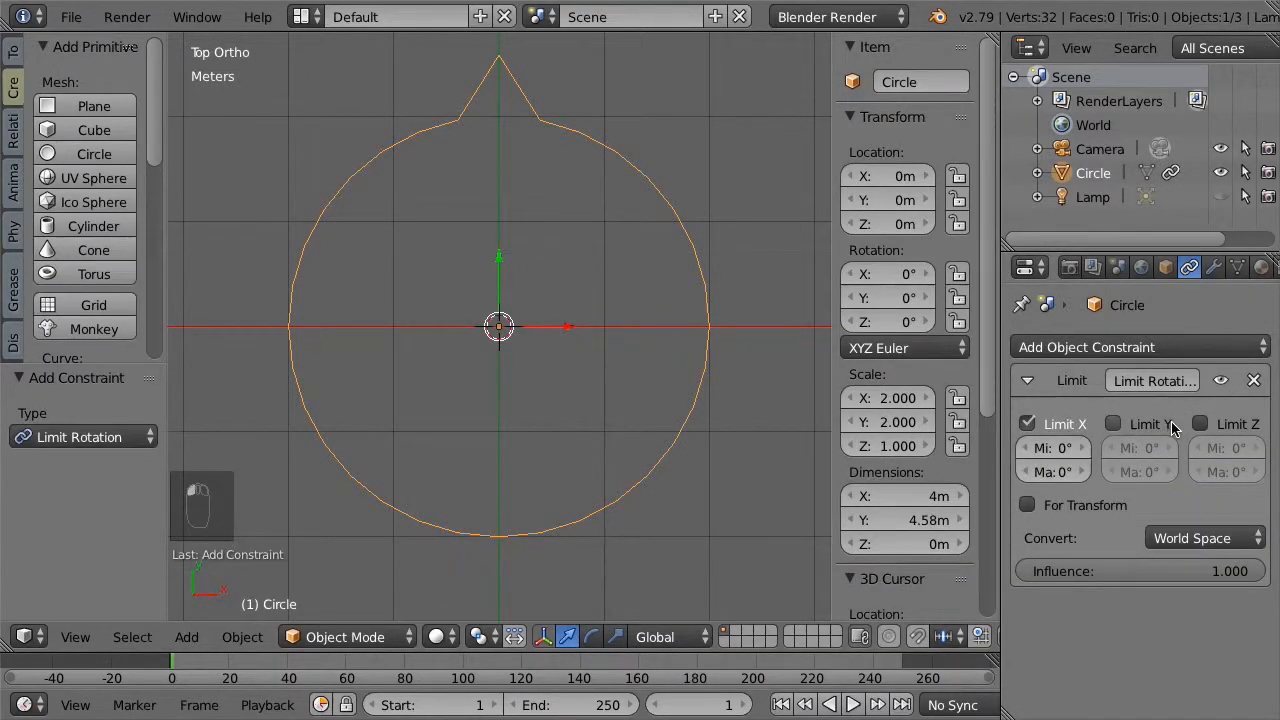
click(1113, 424)
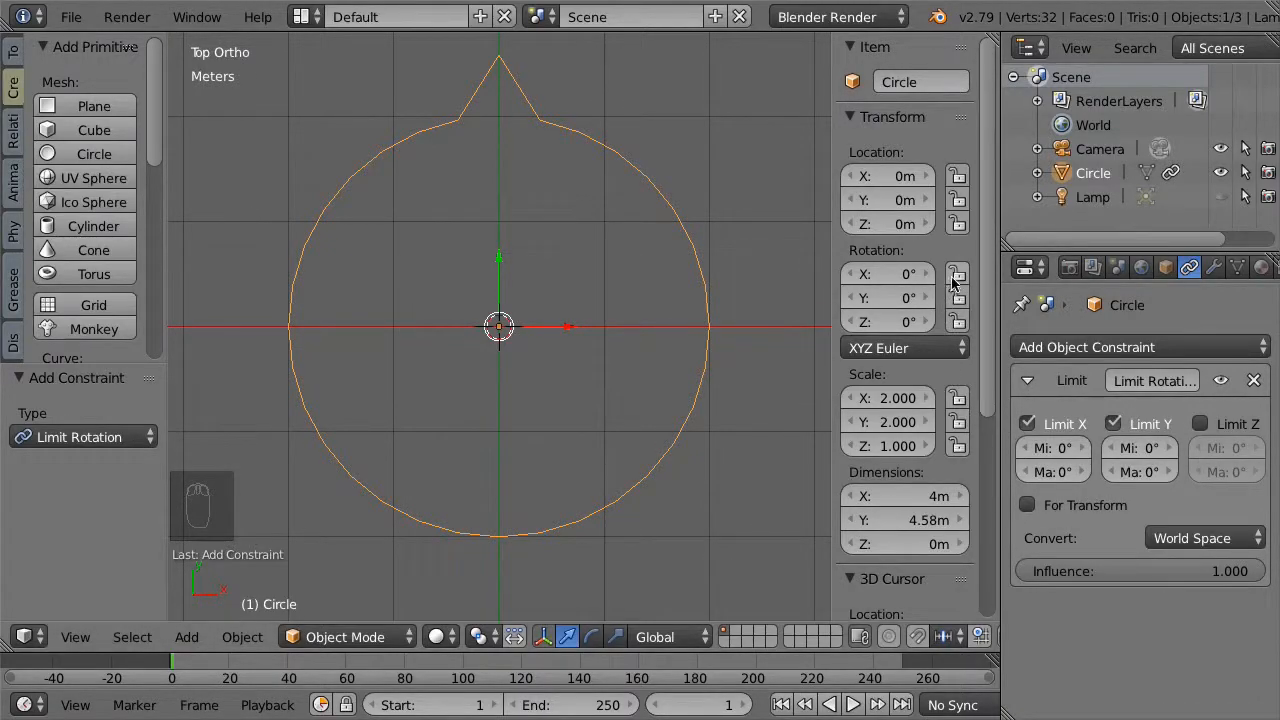
Lock the circle's X and Y rotation and try a test rotation in the top view
drag(958, 275, 960, 305)
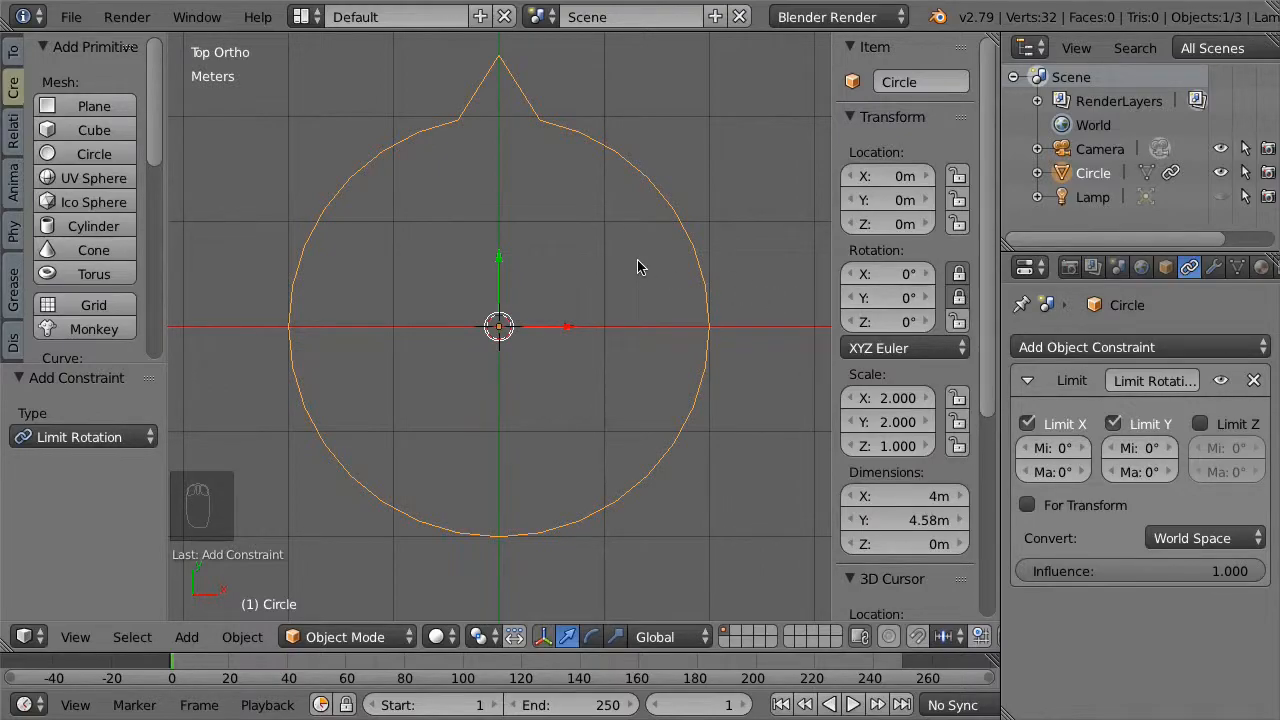
key(r)
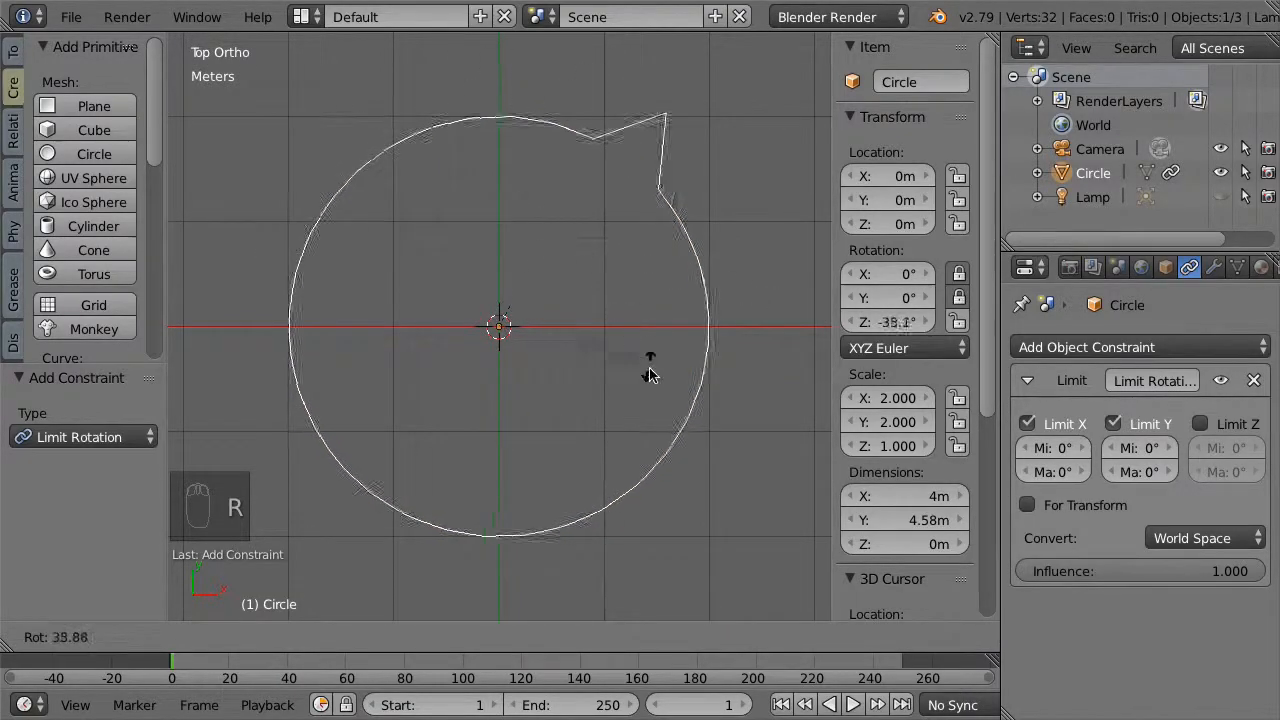
right_click(582, 318)
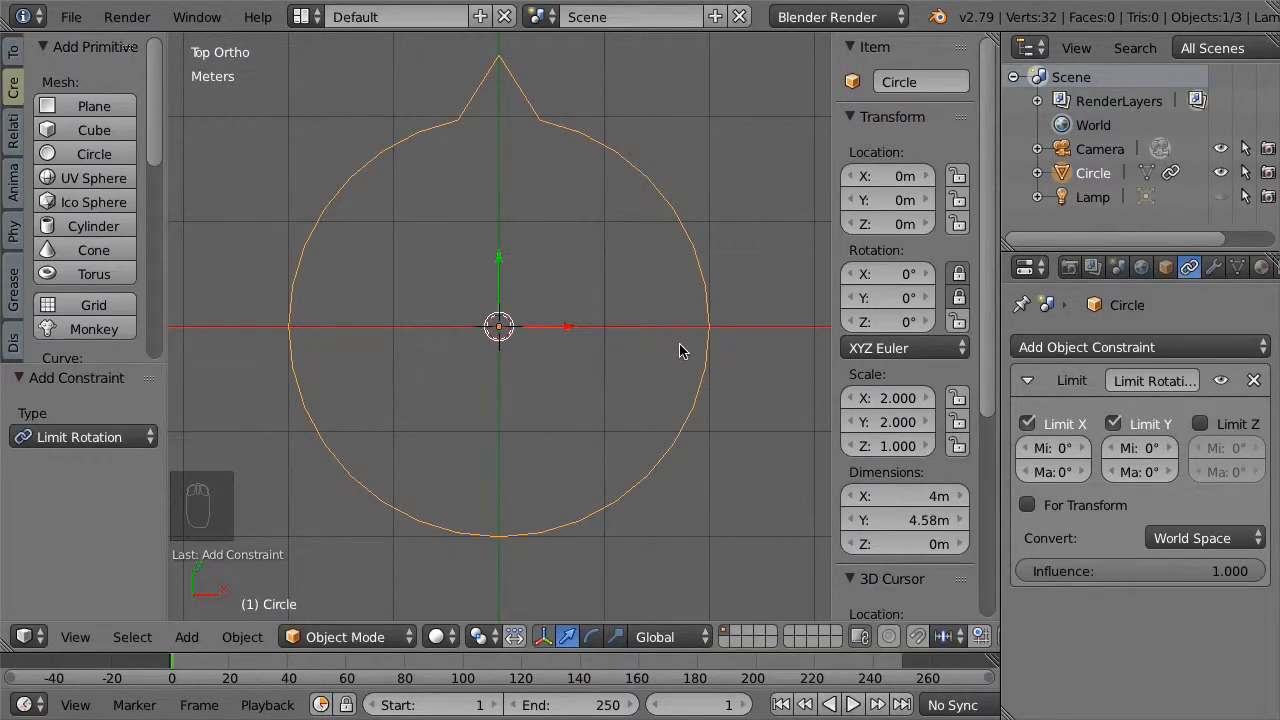
Rename the circle as Cannon_Platform
click(910, 84)
text(Cannon)
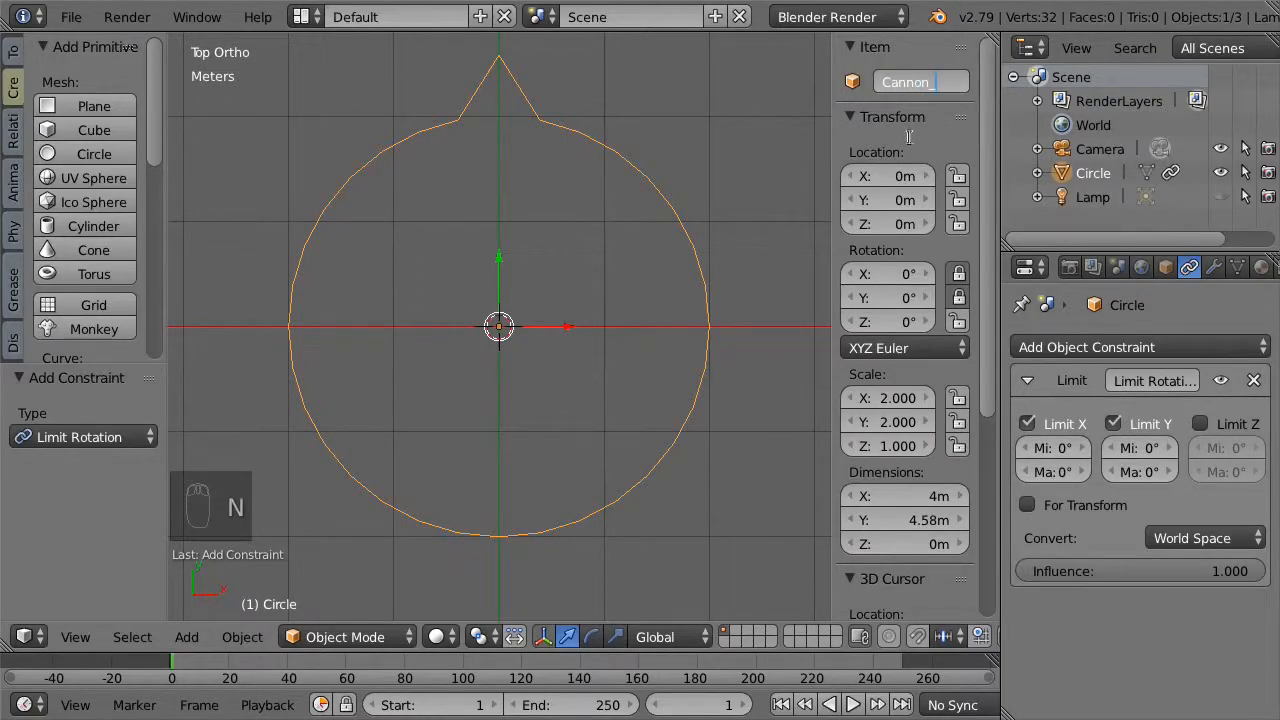
text(_Plat)
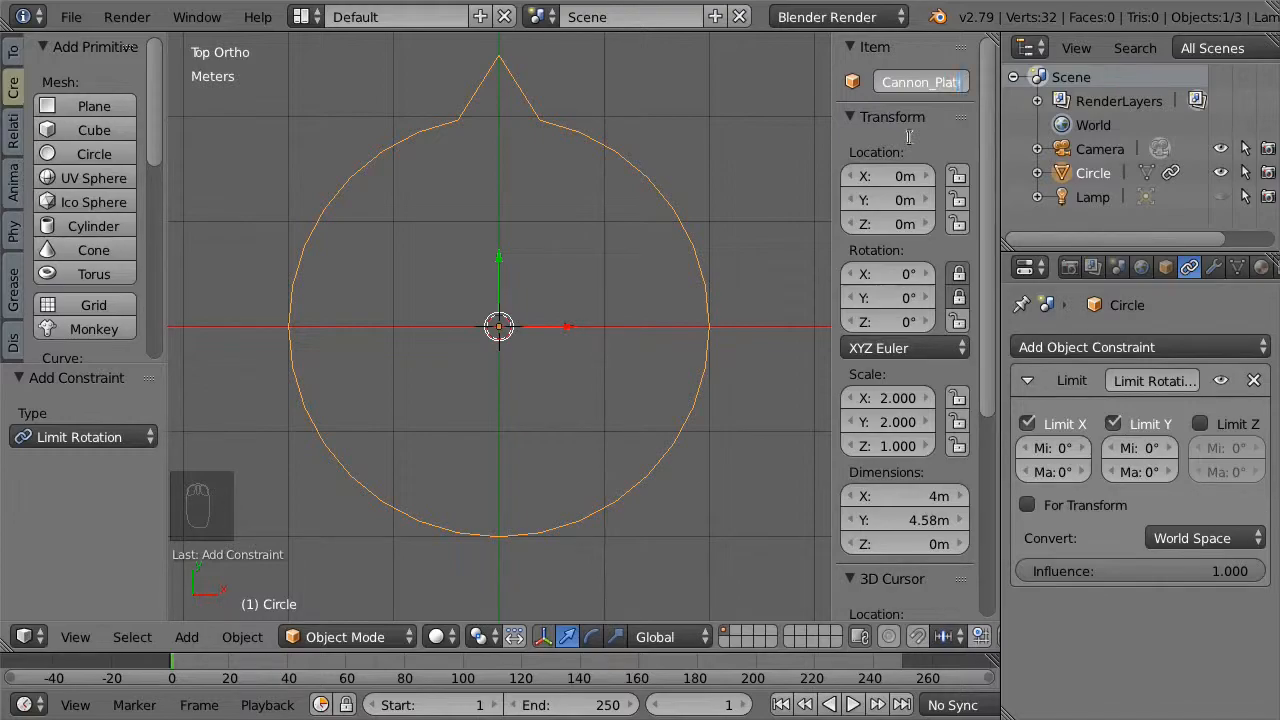
text(form)
key(Return)
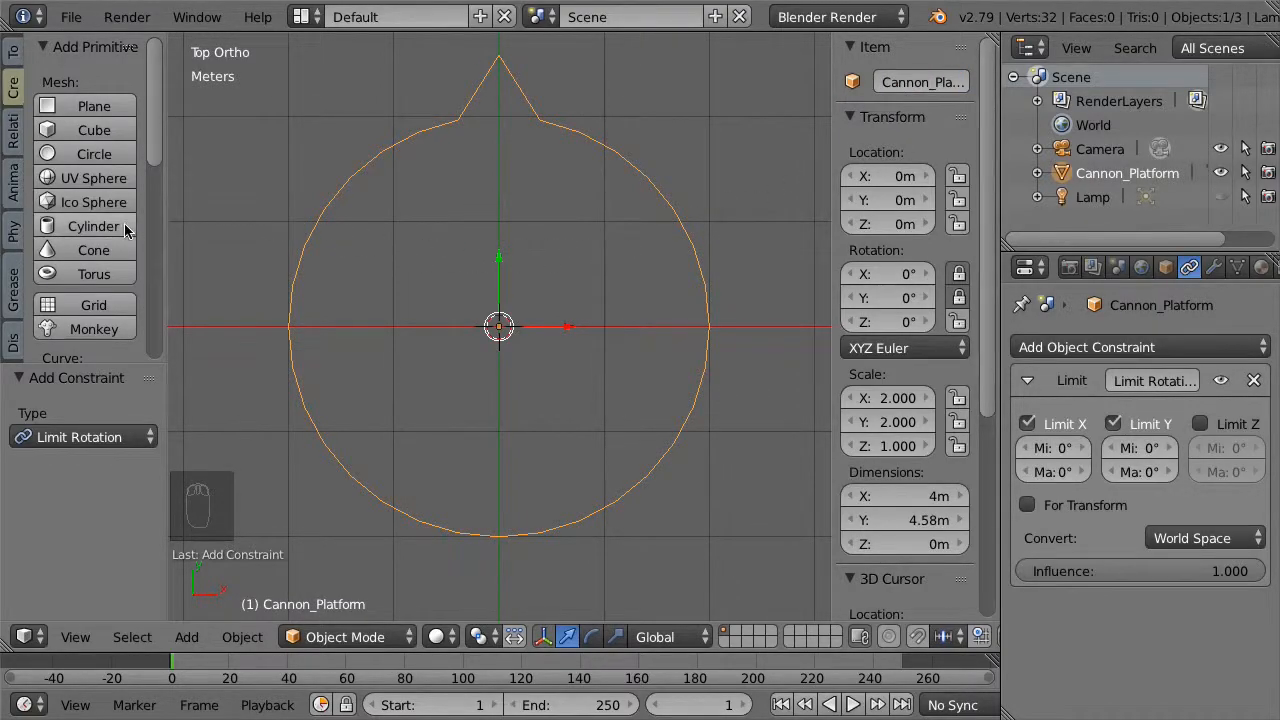
Add a mesh cylinder and set its dimensions to 0.5 m in X, 0.5 m in Y and 1.5 m in Z
click(93, 226)
click(922, 497)
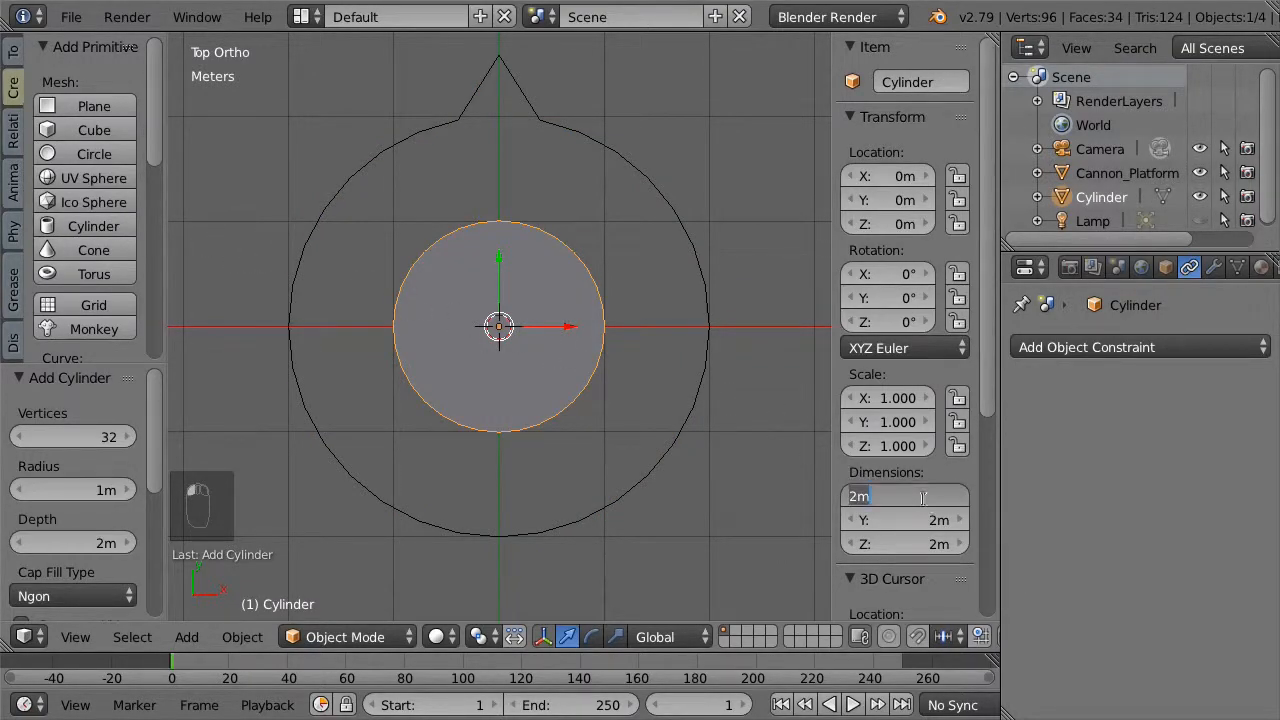
key(BackSpace)
text(.5)
key(Tab)
text(.5)
key(Tab)
text(1)
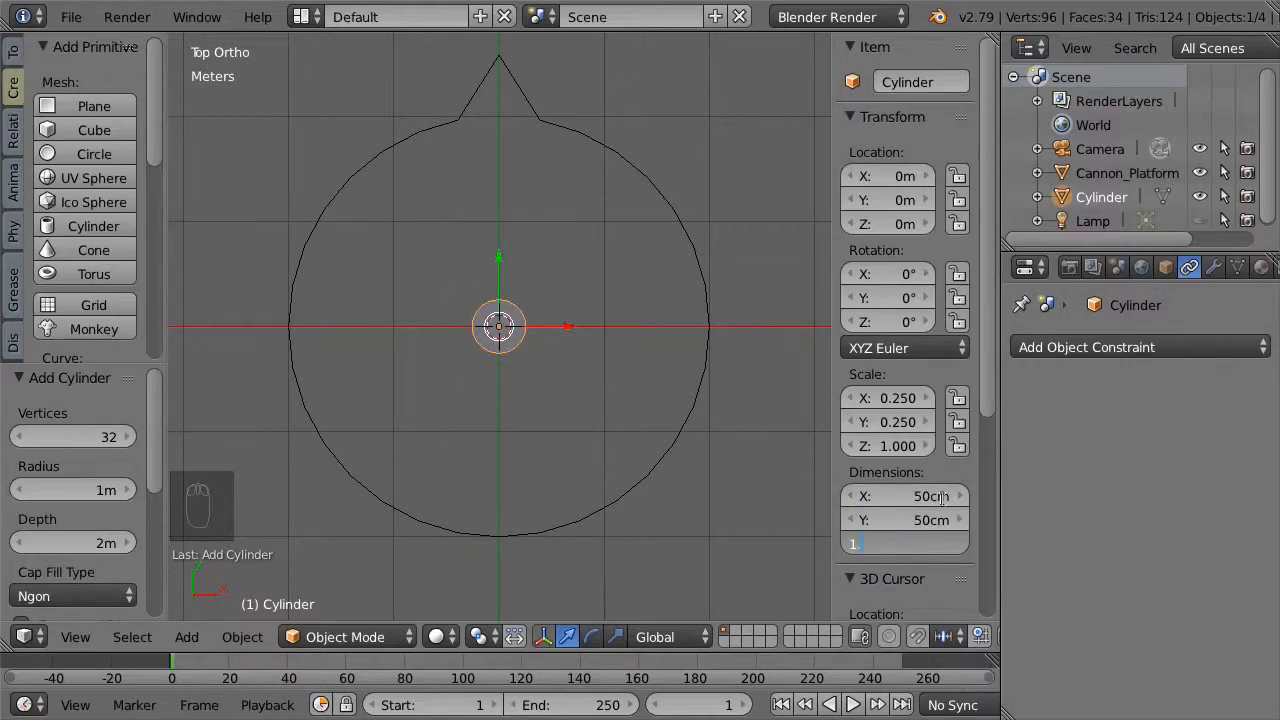
key(Return)
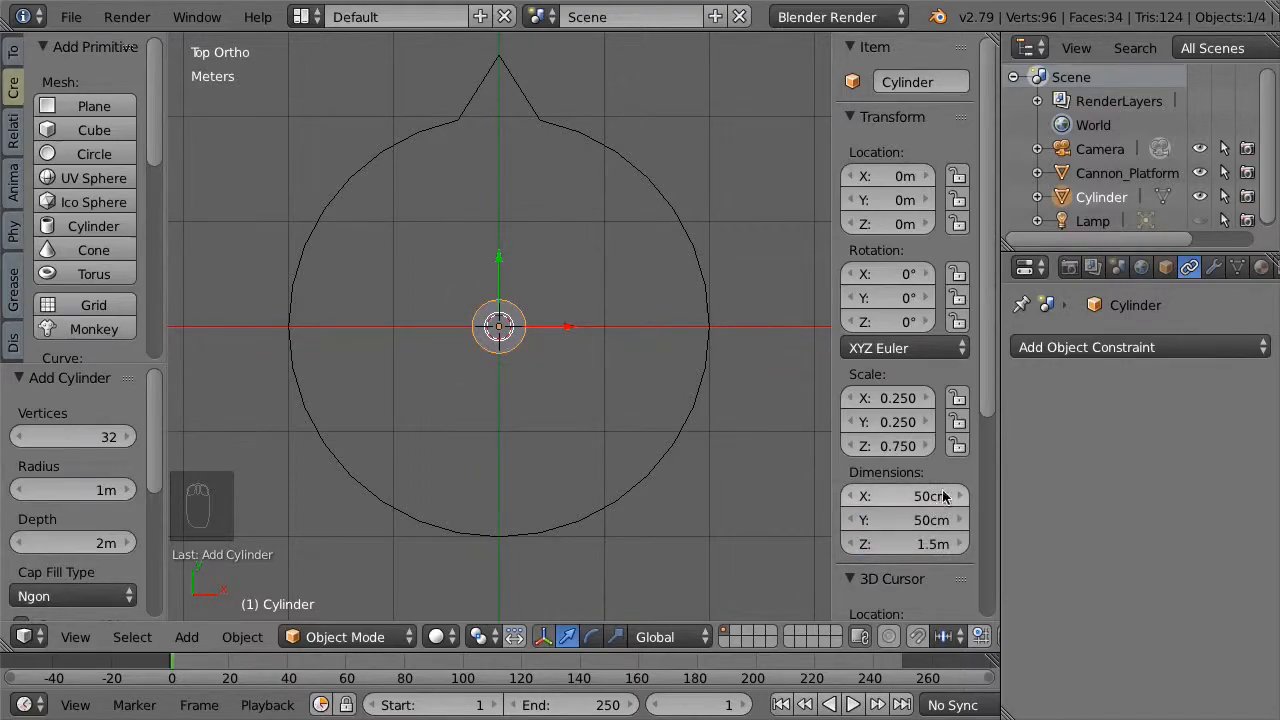
Delete the cylinder's top face so that the tube is open at its upper end
key(Tab)
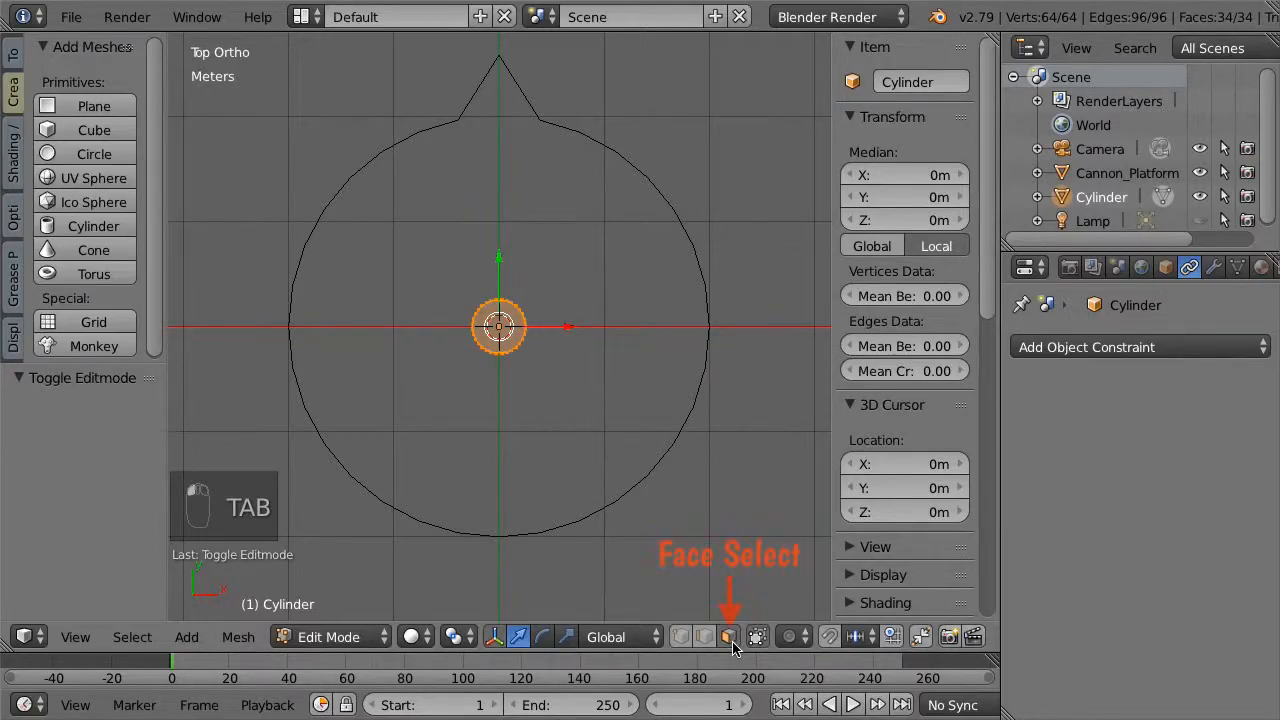
key(a)
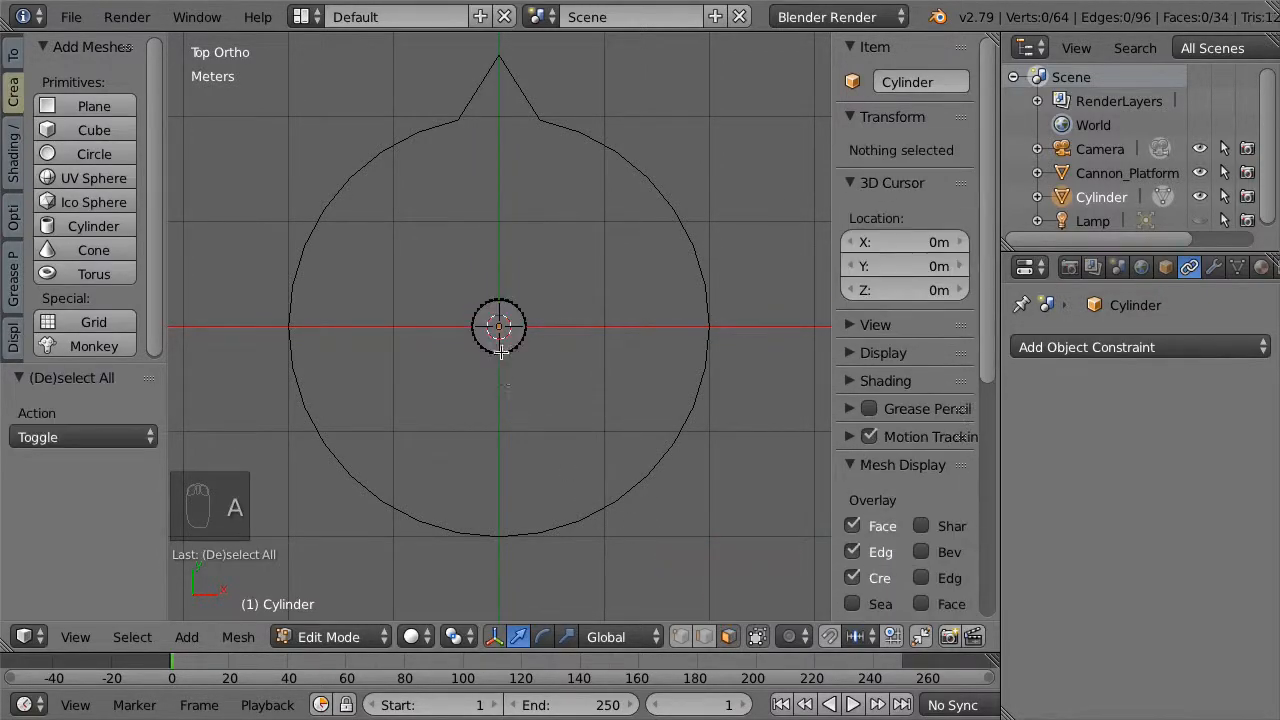
right_click(511, 311)
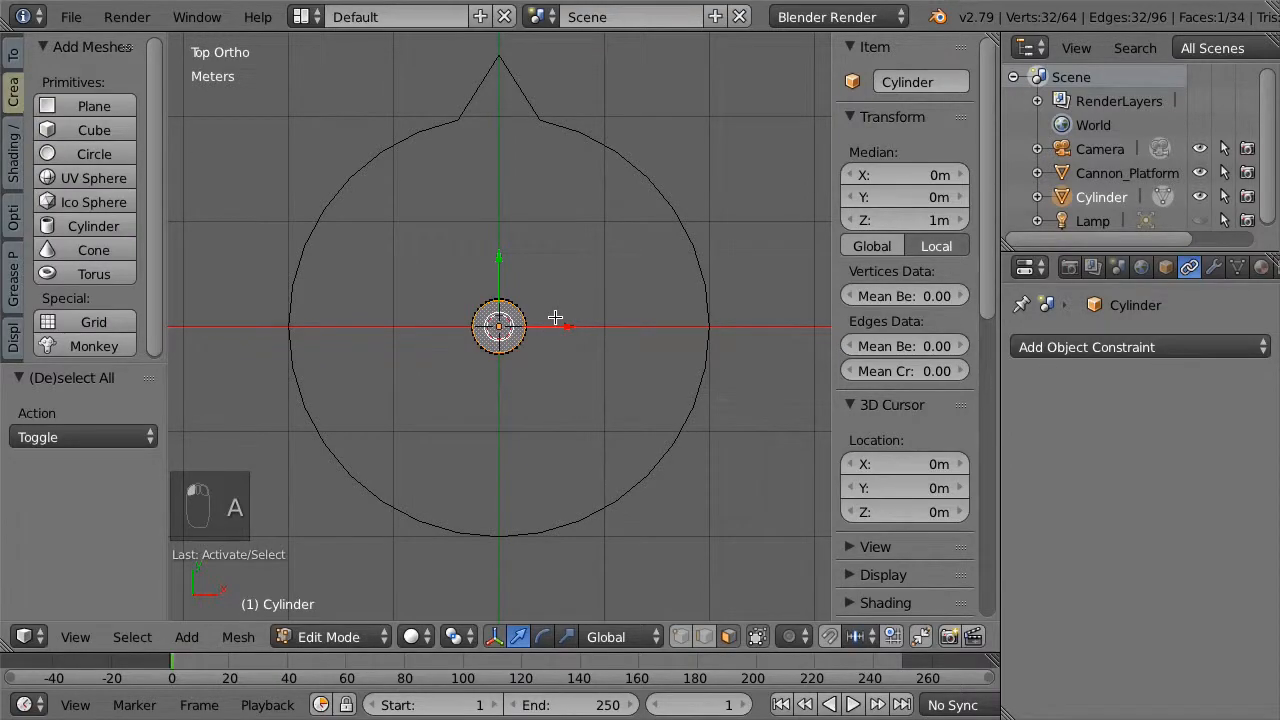
key(Delete)
click(555, 319)
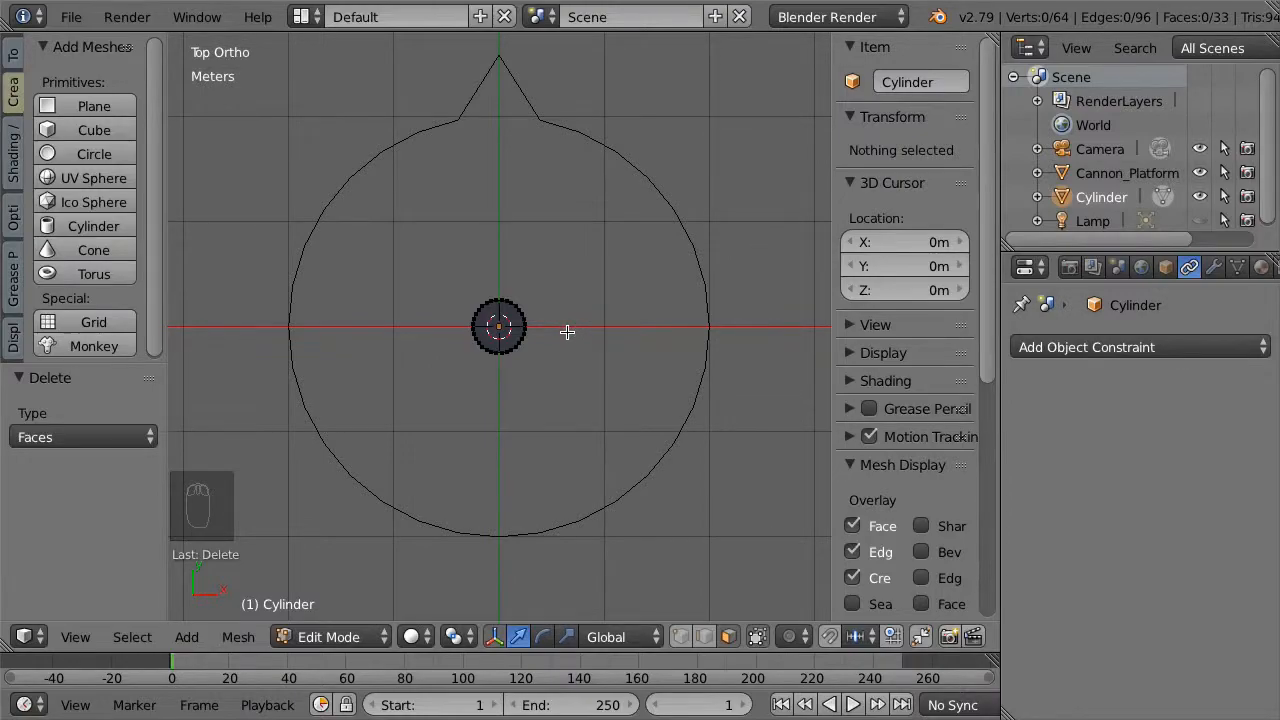
key(Tab)
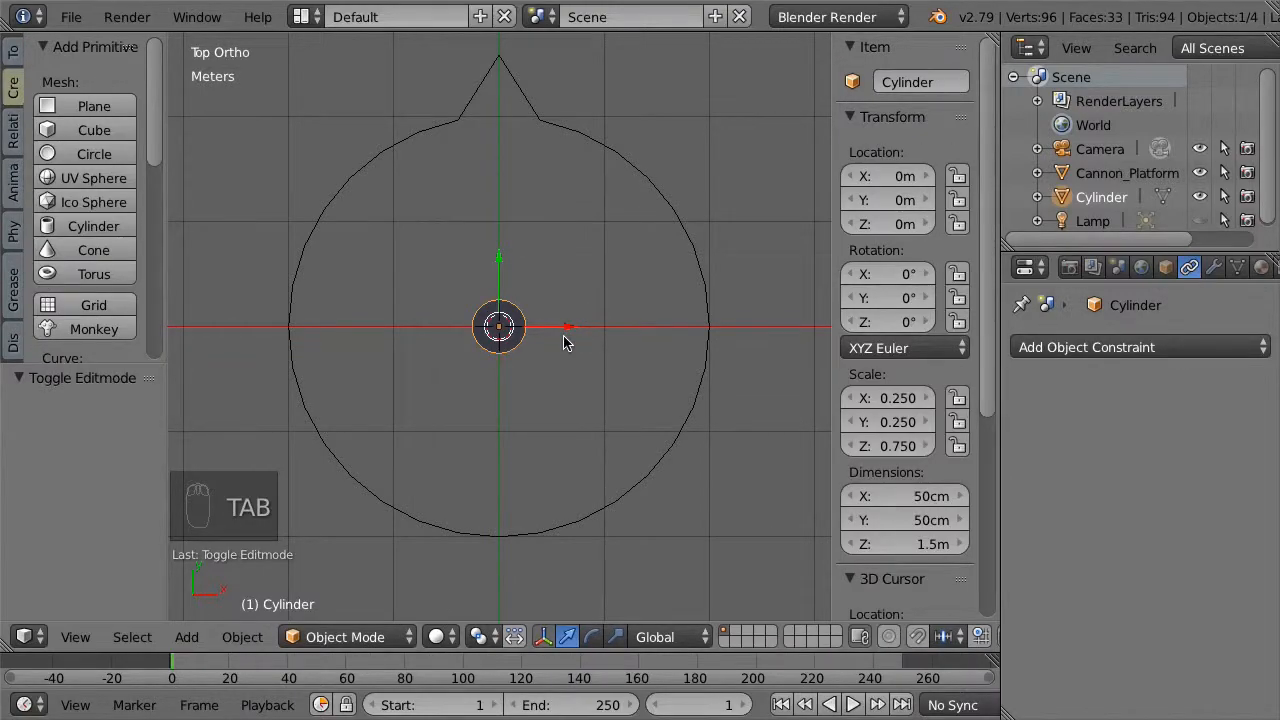
Set the cylinder's Z location to 0.75 m
key(KP_3)
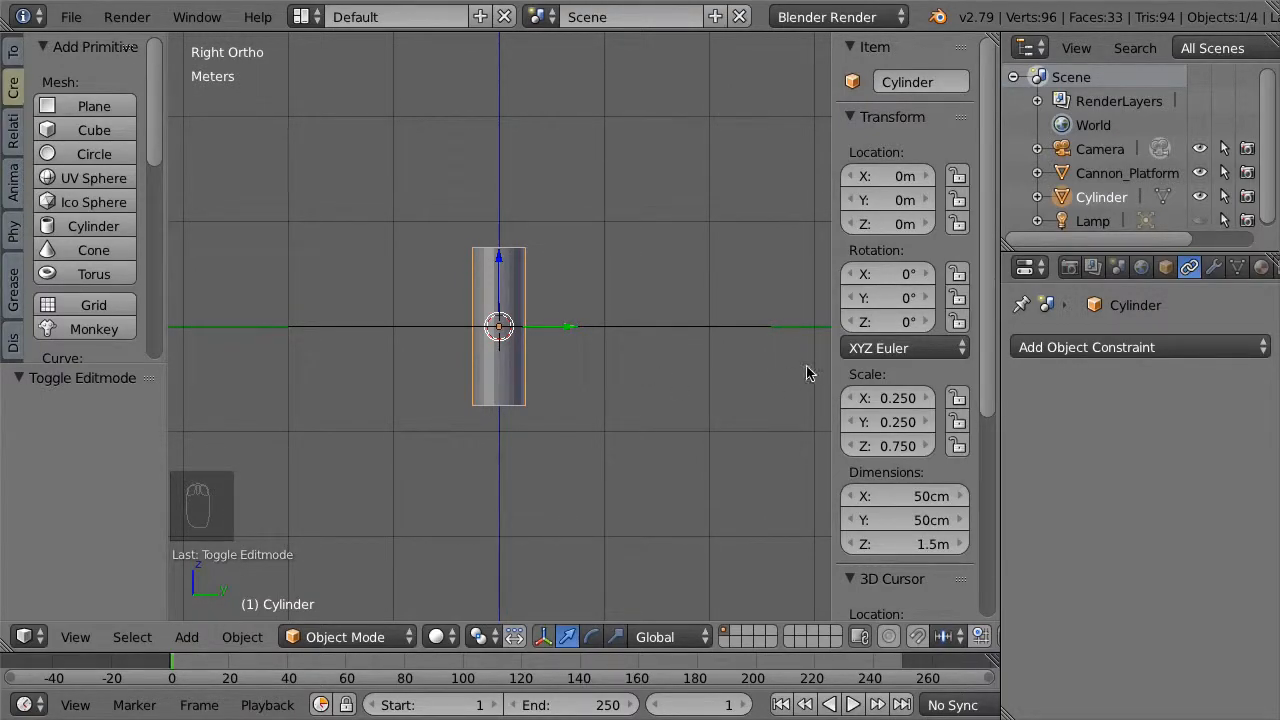
click(902, 225)
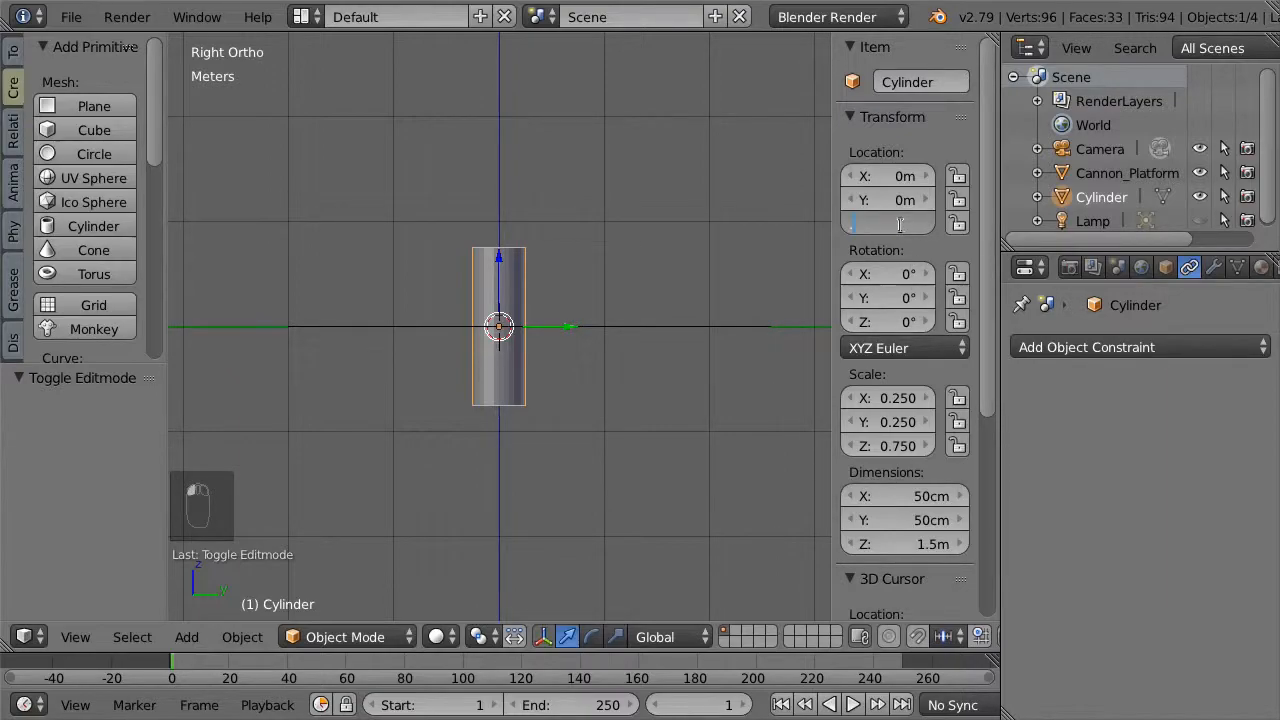
text(.75)
key(Return)
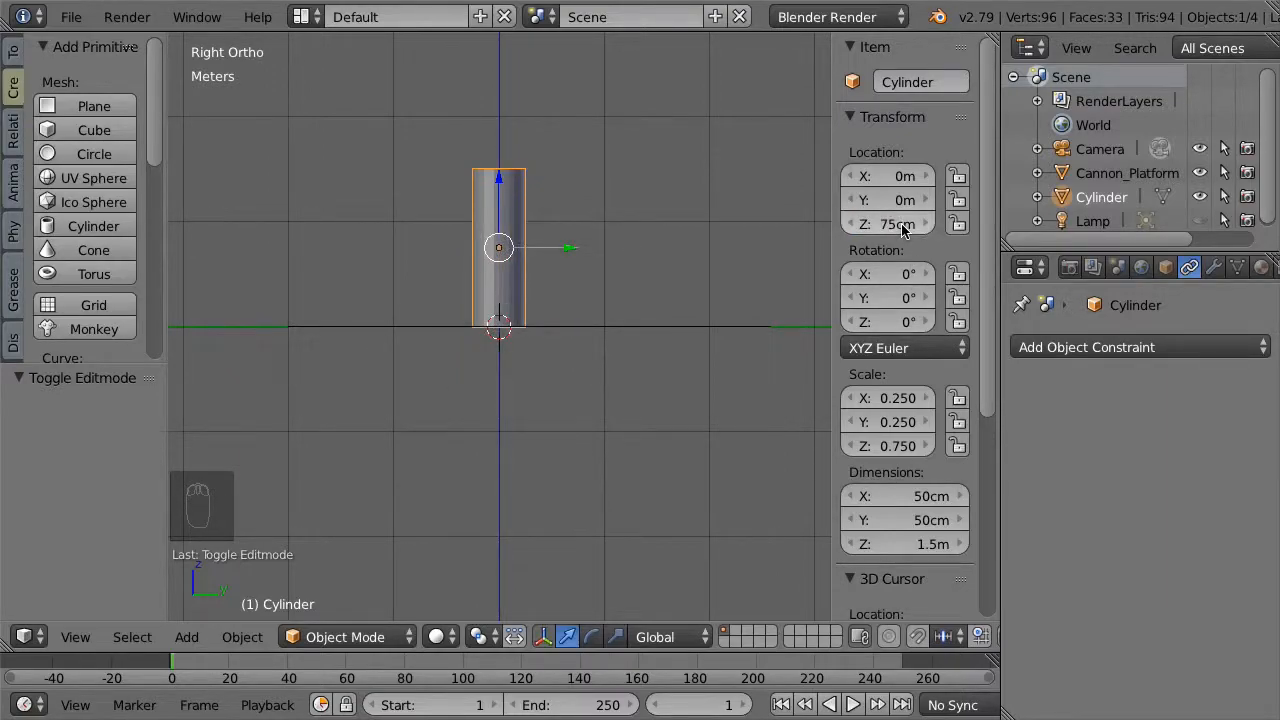
Set the cylinder's origin to the 3D cursor at its base
drag(988, 246, 985, 322)
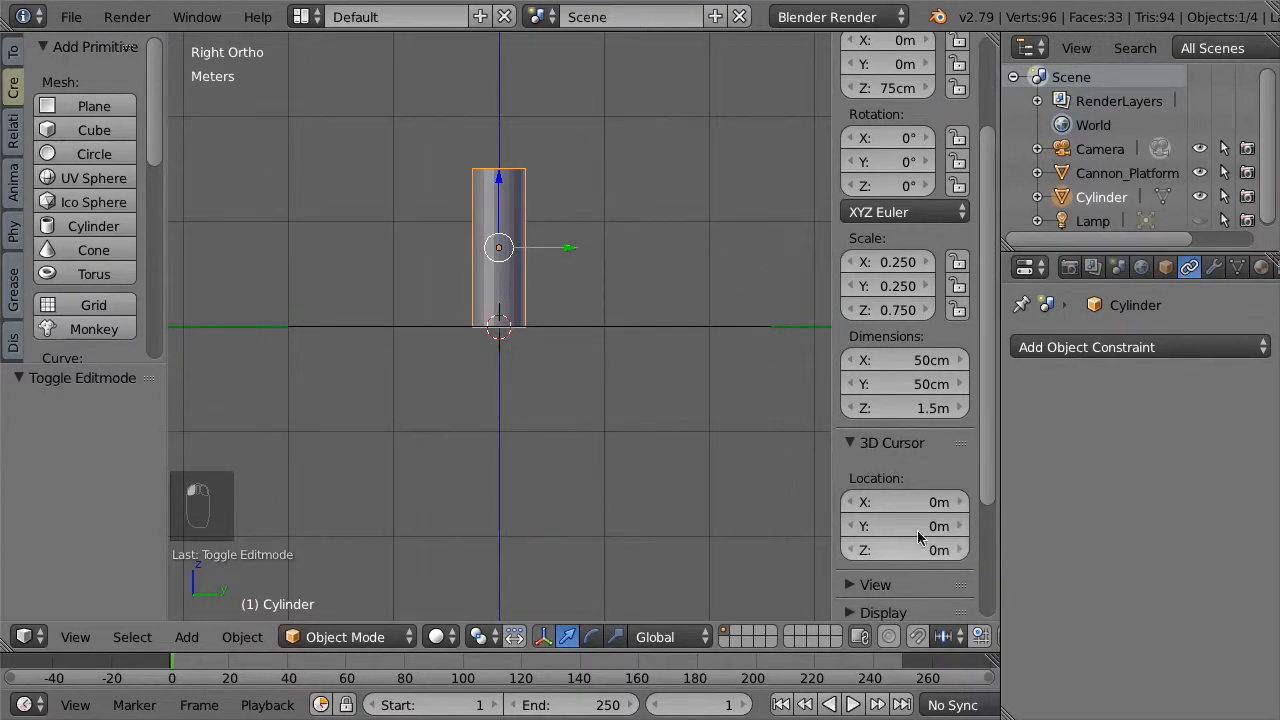
drag(990, 481, 968, 357)
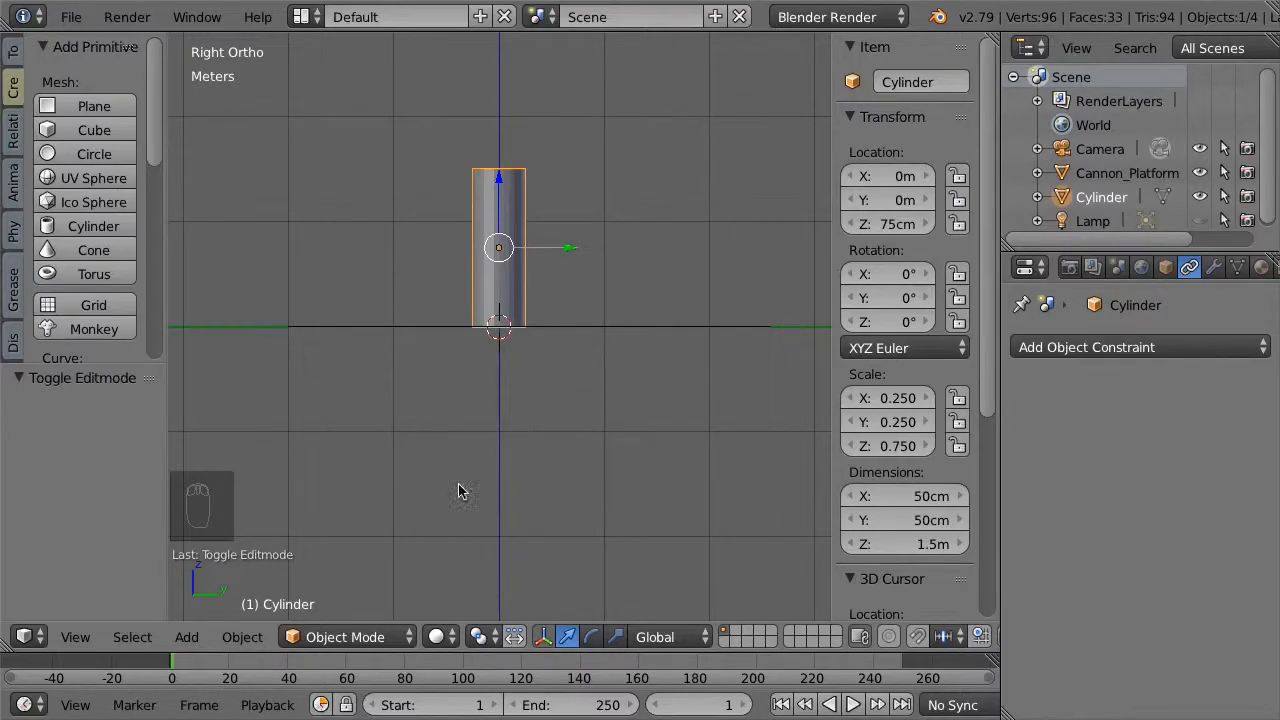
click(240, 637)
mouse_move(410, 528)
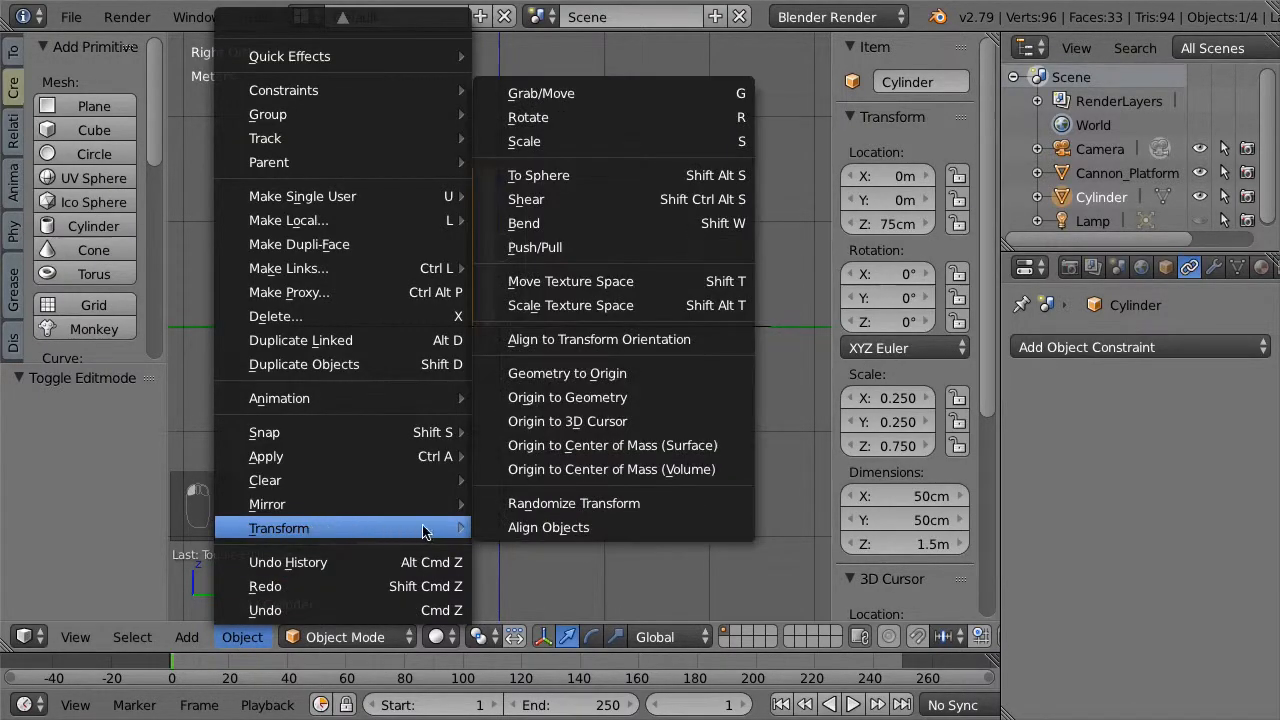
click(695, 428)
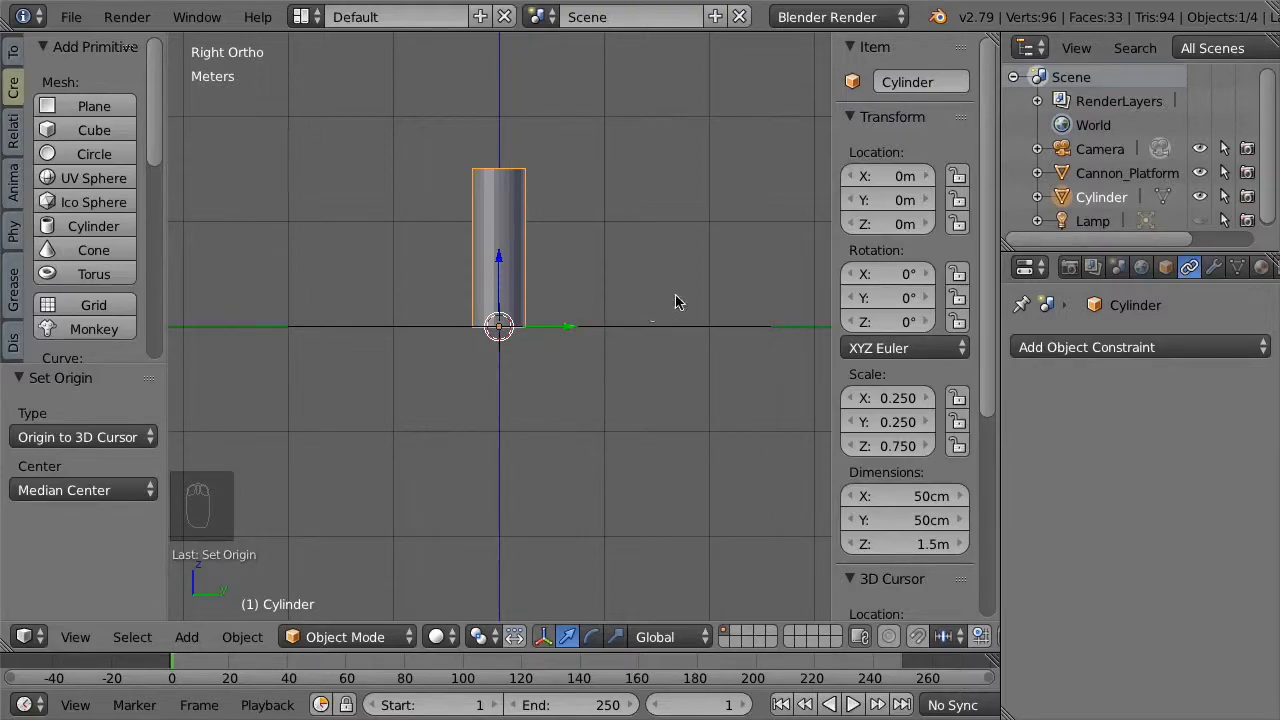
Set the cylinder's X rotation to -90° so that it lies flat along the Y axis
click(886, 272)
text(-9)
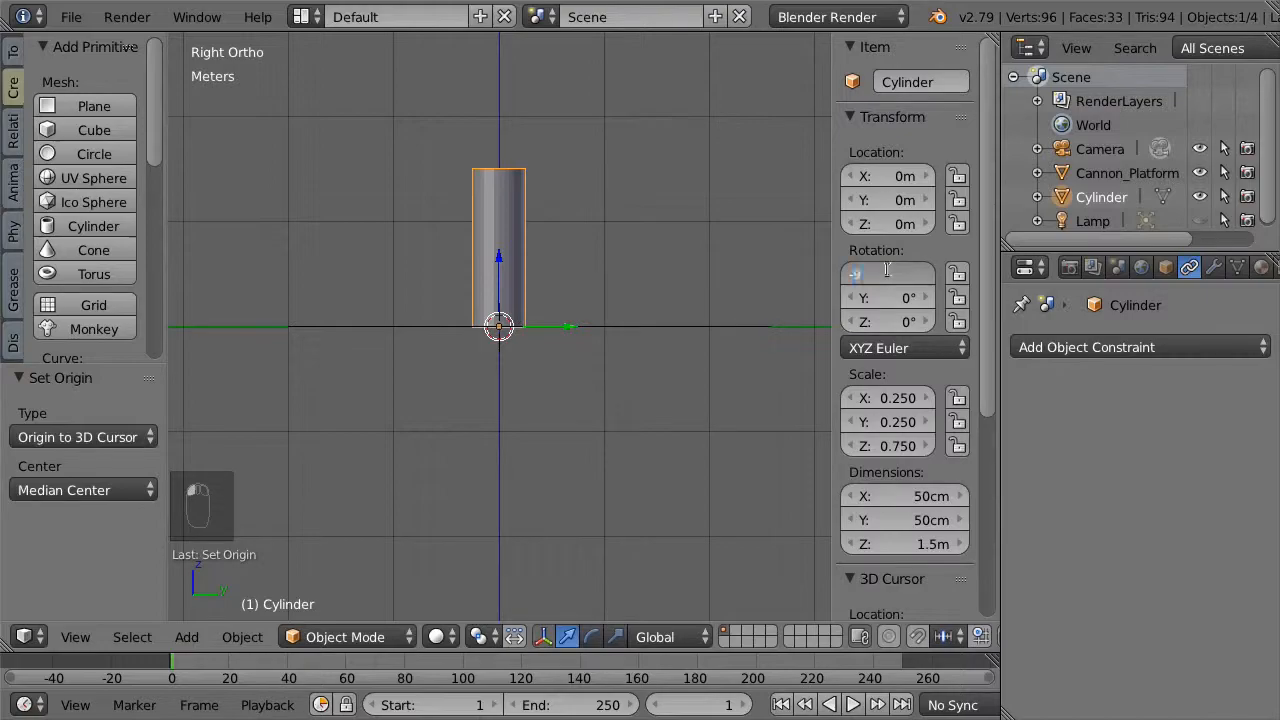
text(0)
key(Return)
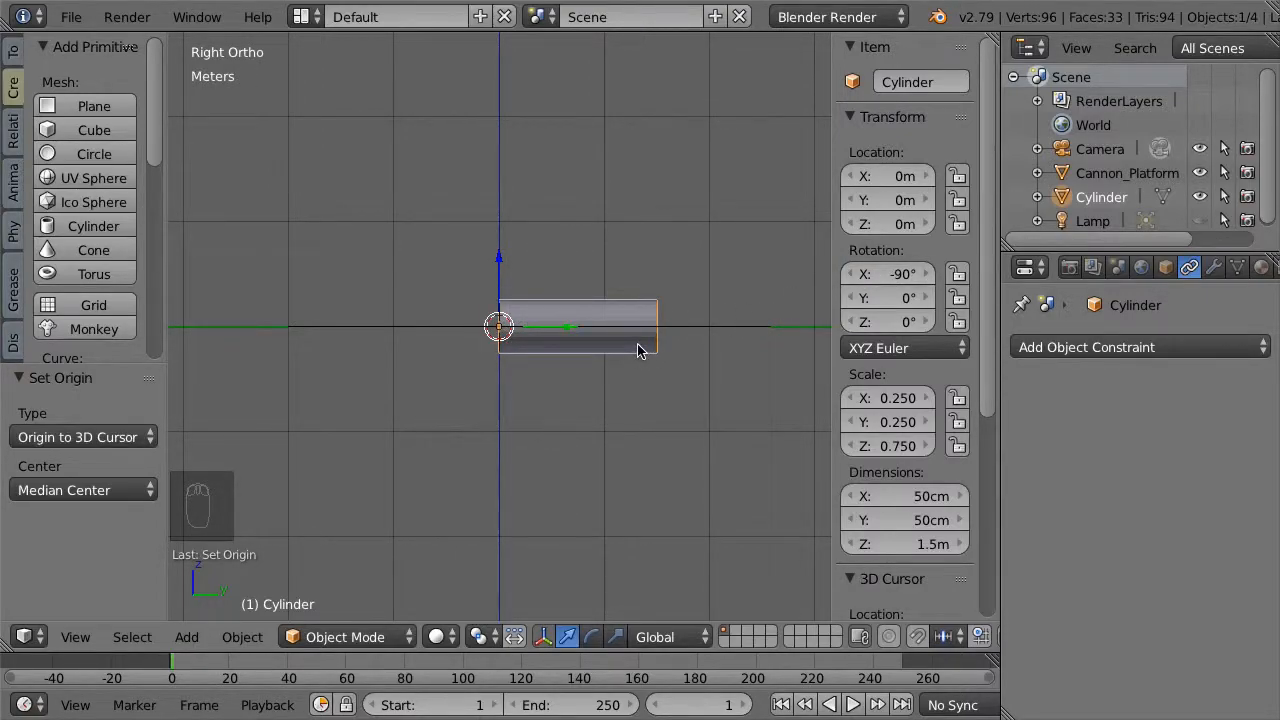
Check the cylinder from the top and right views, and apply its rotation and scale
key(KP_7)
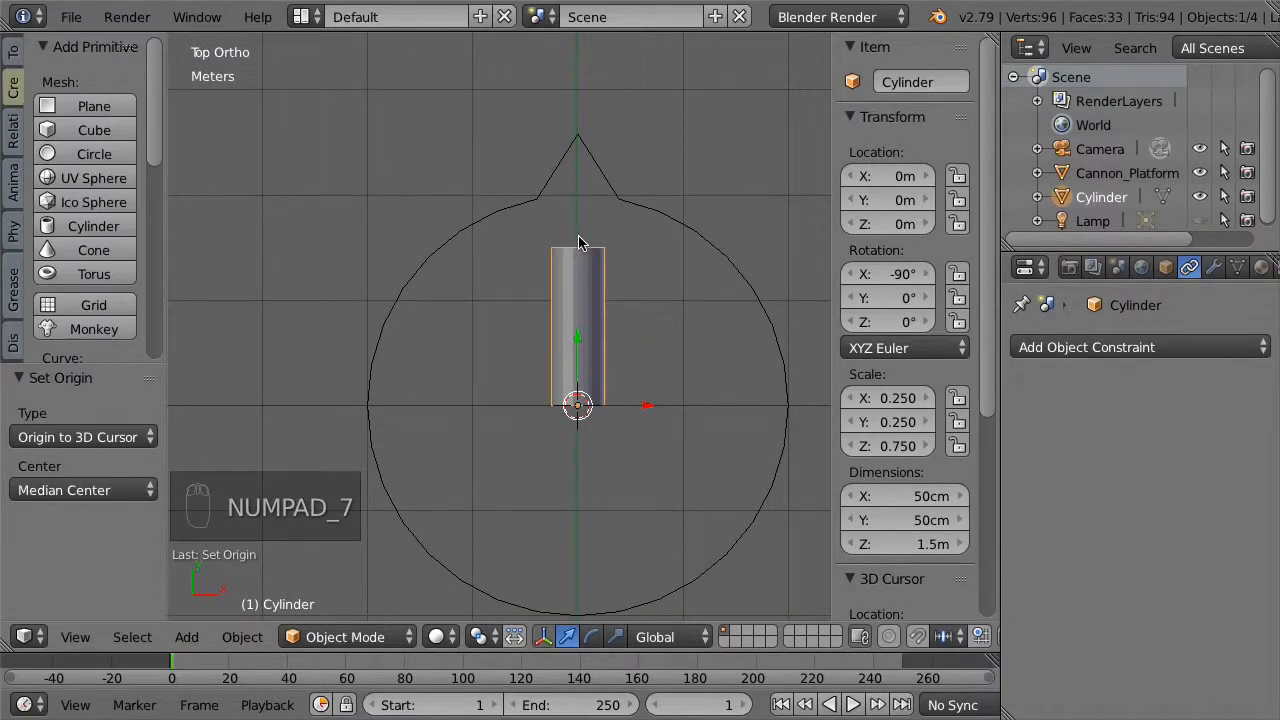
key(KP_3)
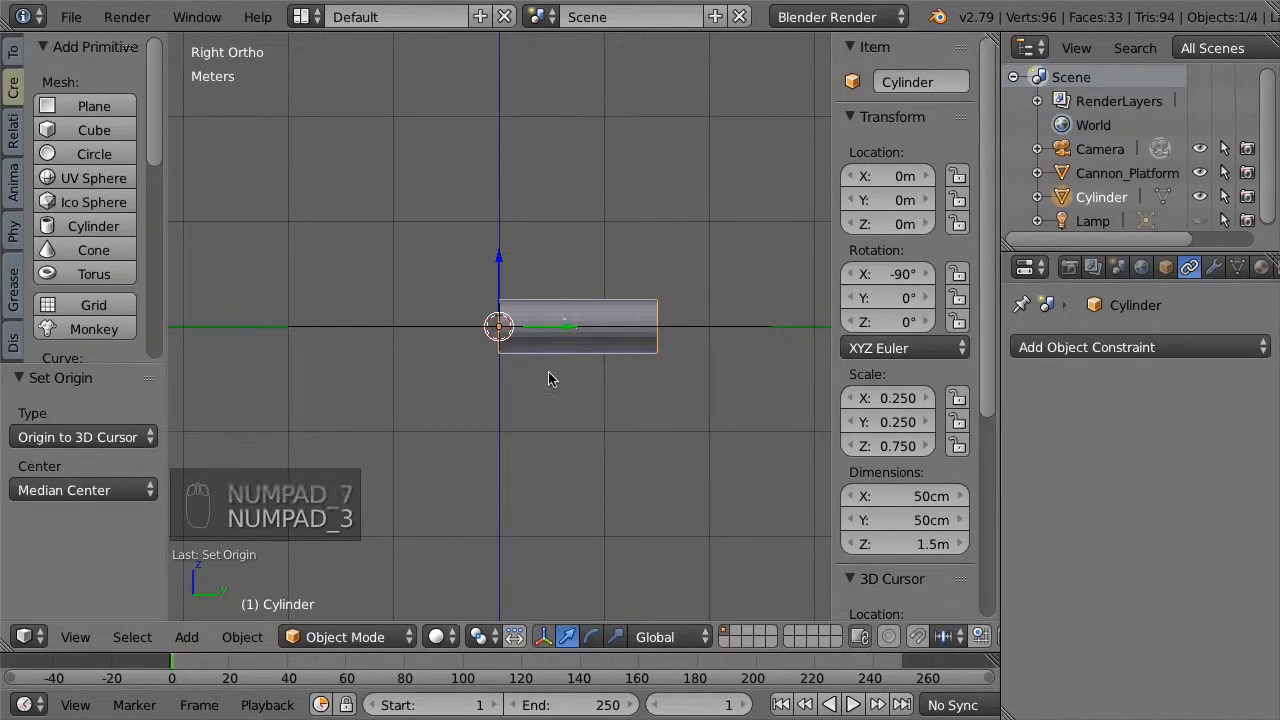
click(243, 637)
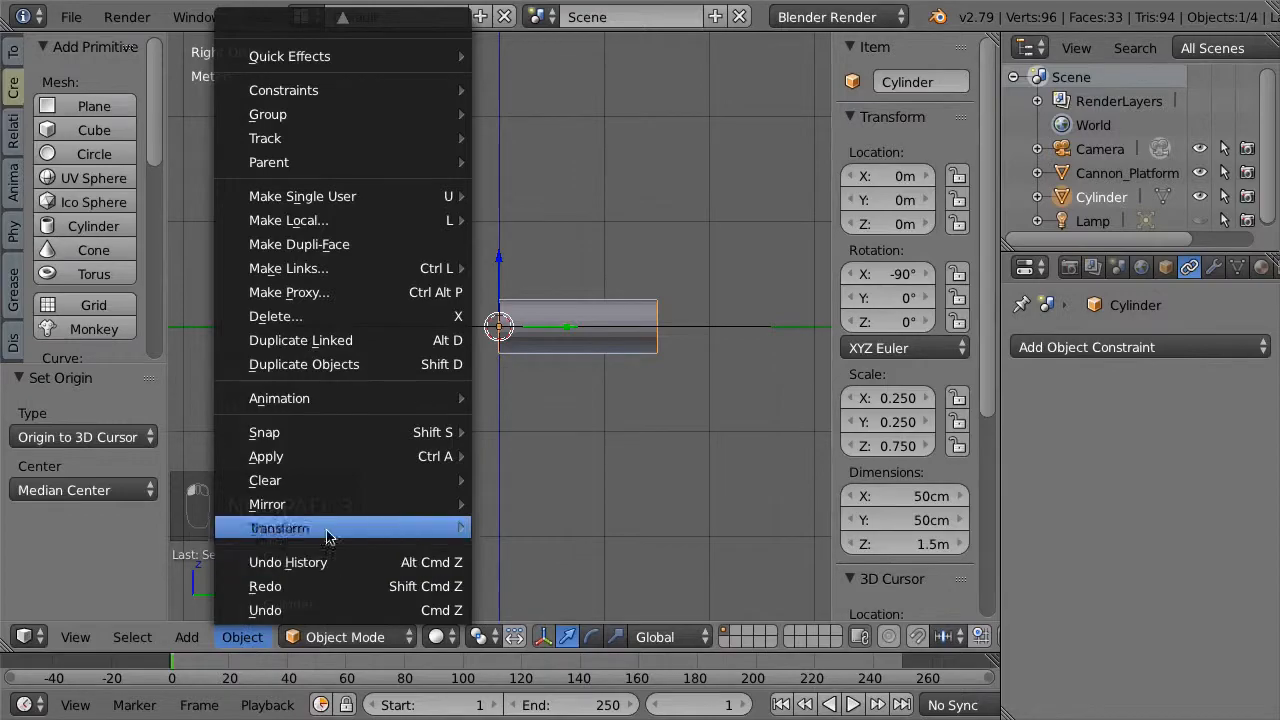
mouse_move(370, 470)
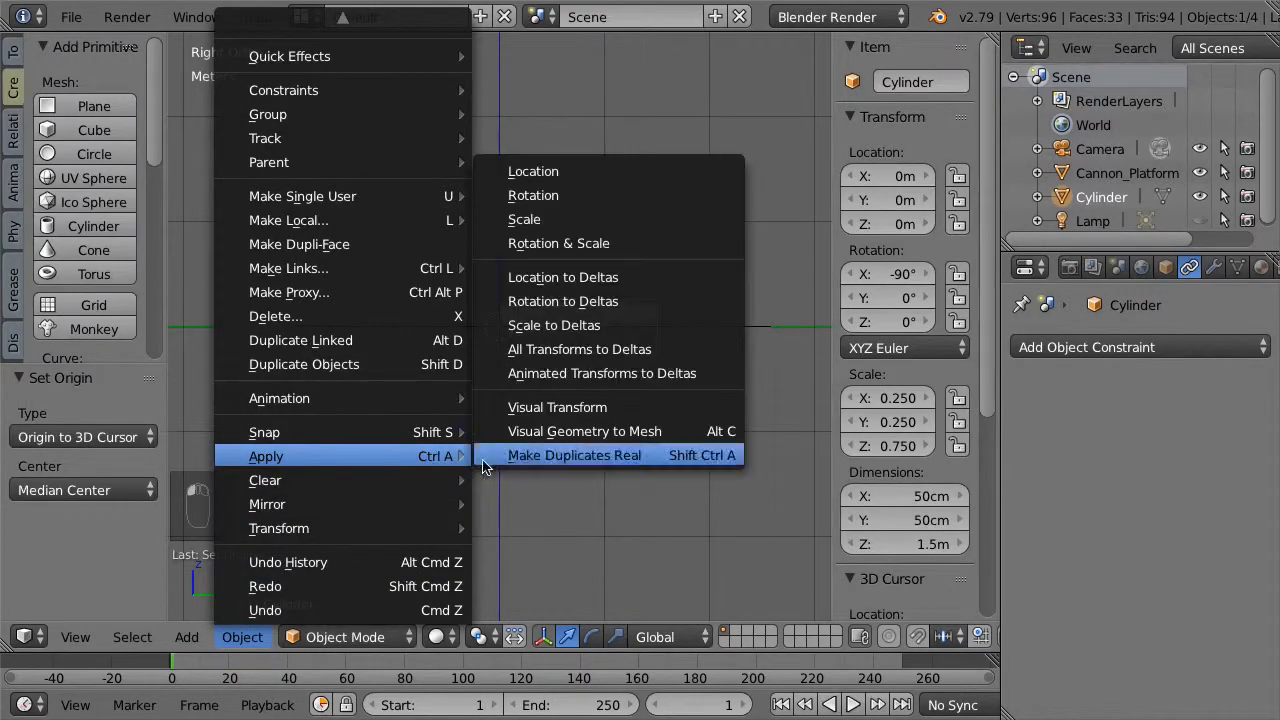
click(645, 246)
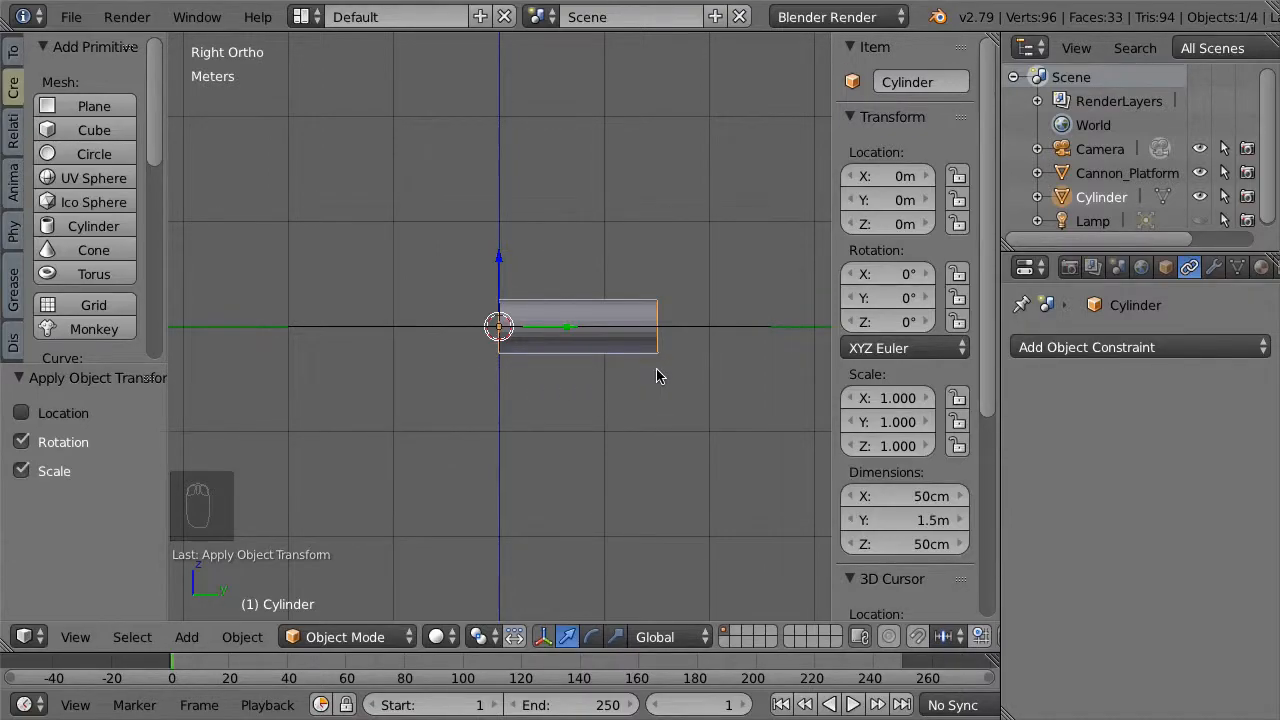
Set the cylinder's X rotation to 90° so that it stands upright
click(884, 274)
text(90)
key(Return)
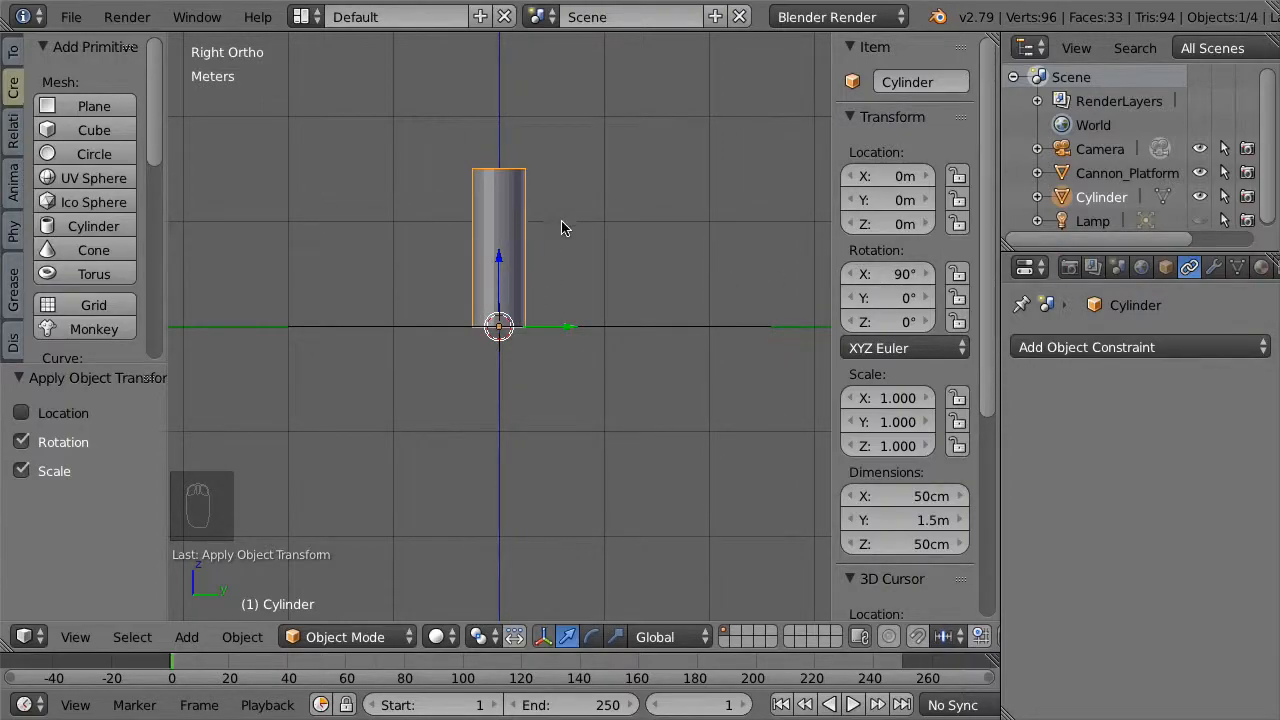
Rename the cylinder as Cannon_Barrel
click(920, 82)
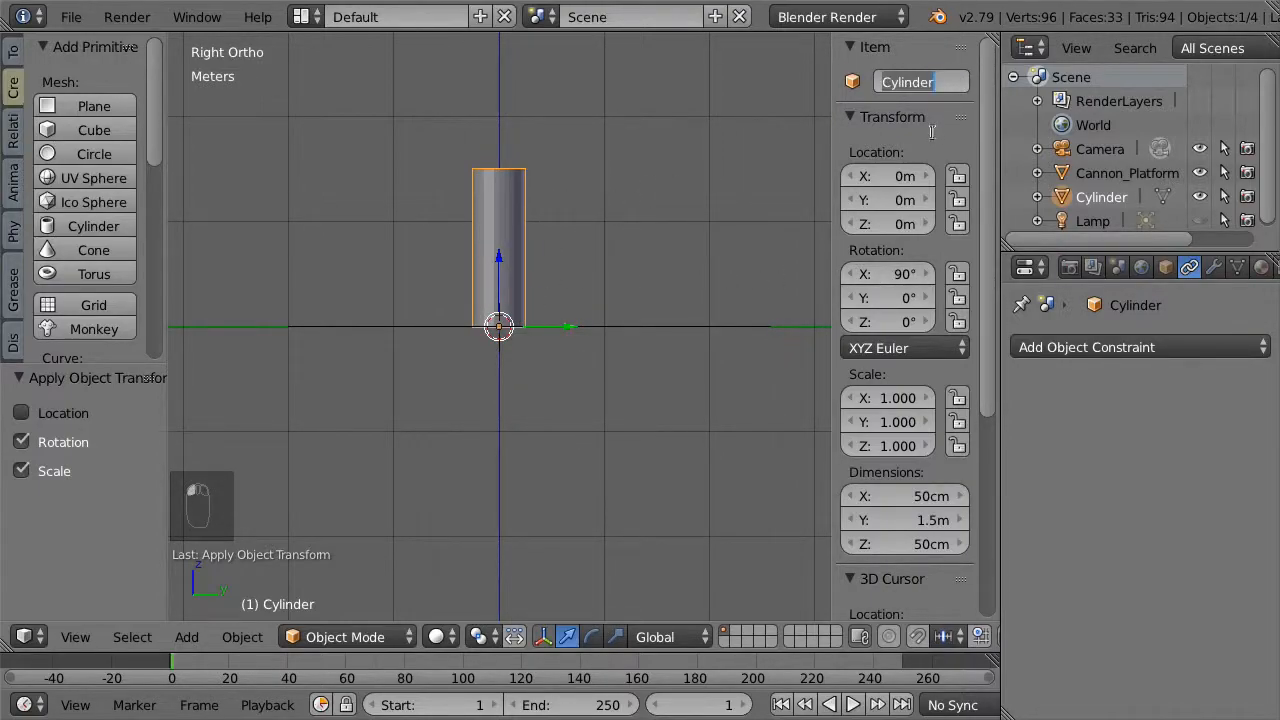
text(Cannon)
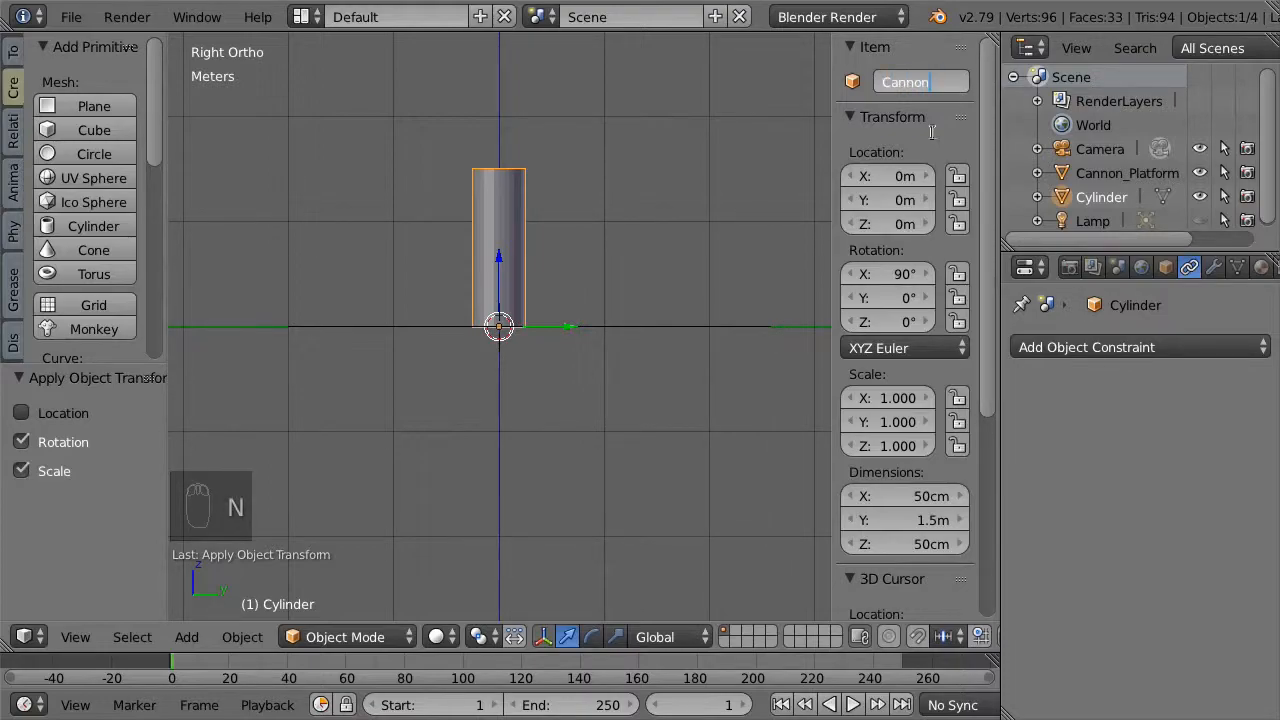
text(_Barrel)
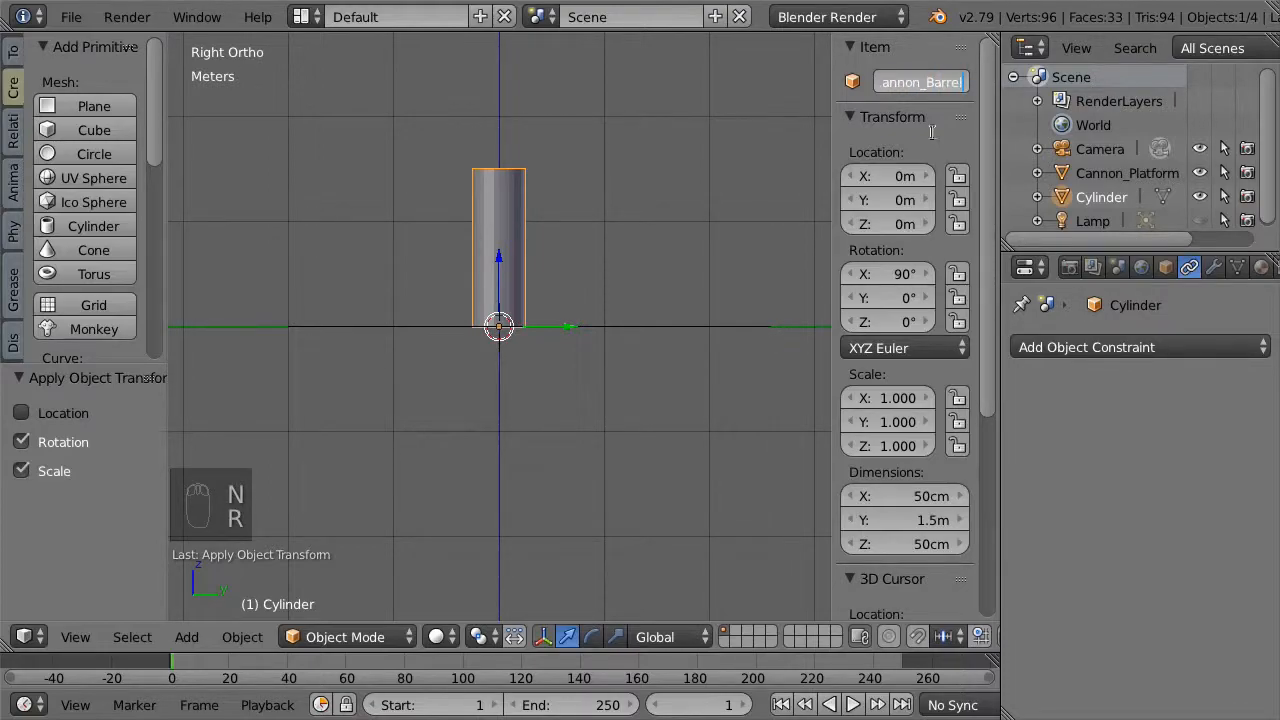
key(Return)
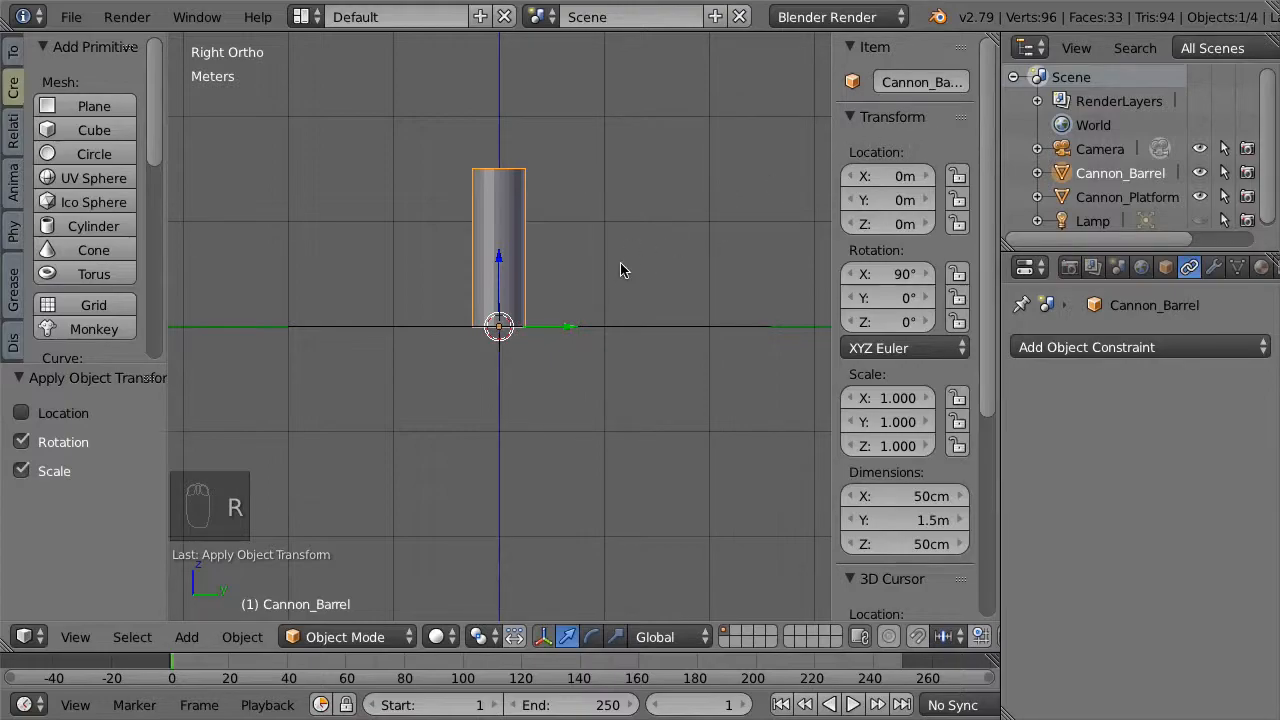
Parent Cannon_Barrel to Cannon_Platform with the Object option
shift+right_click(626, 326)
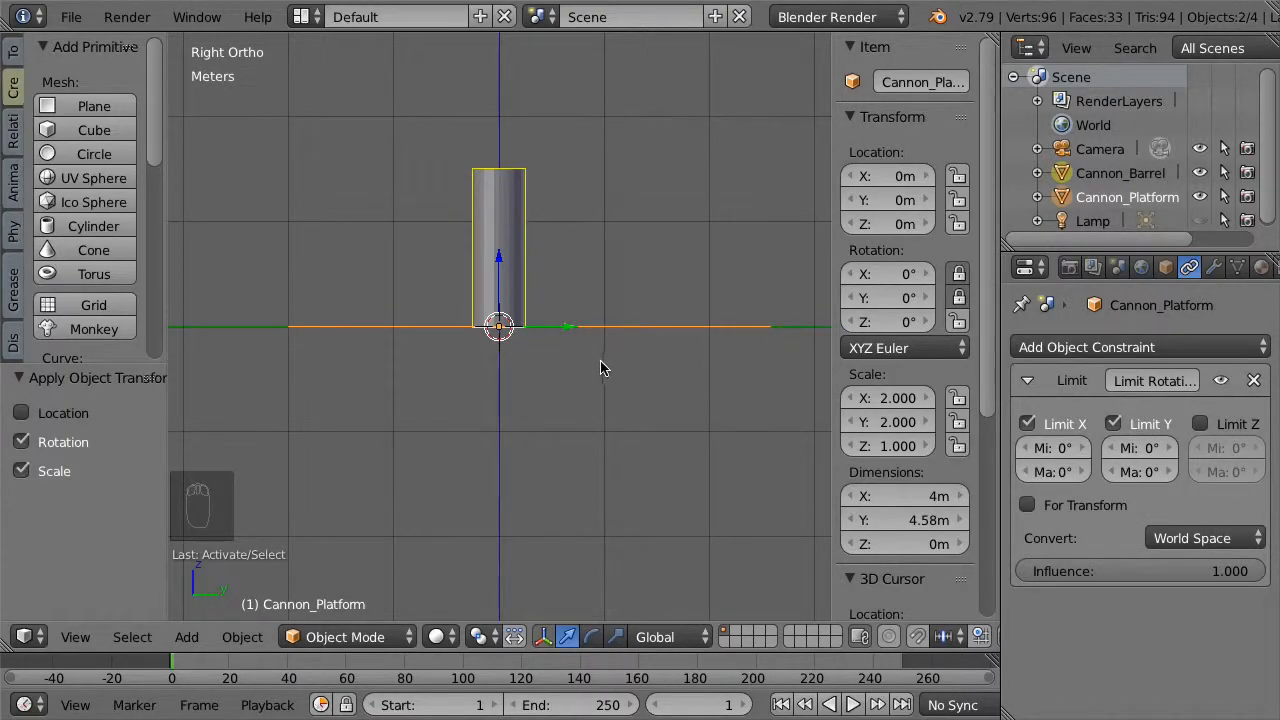
key(ctrl+p)
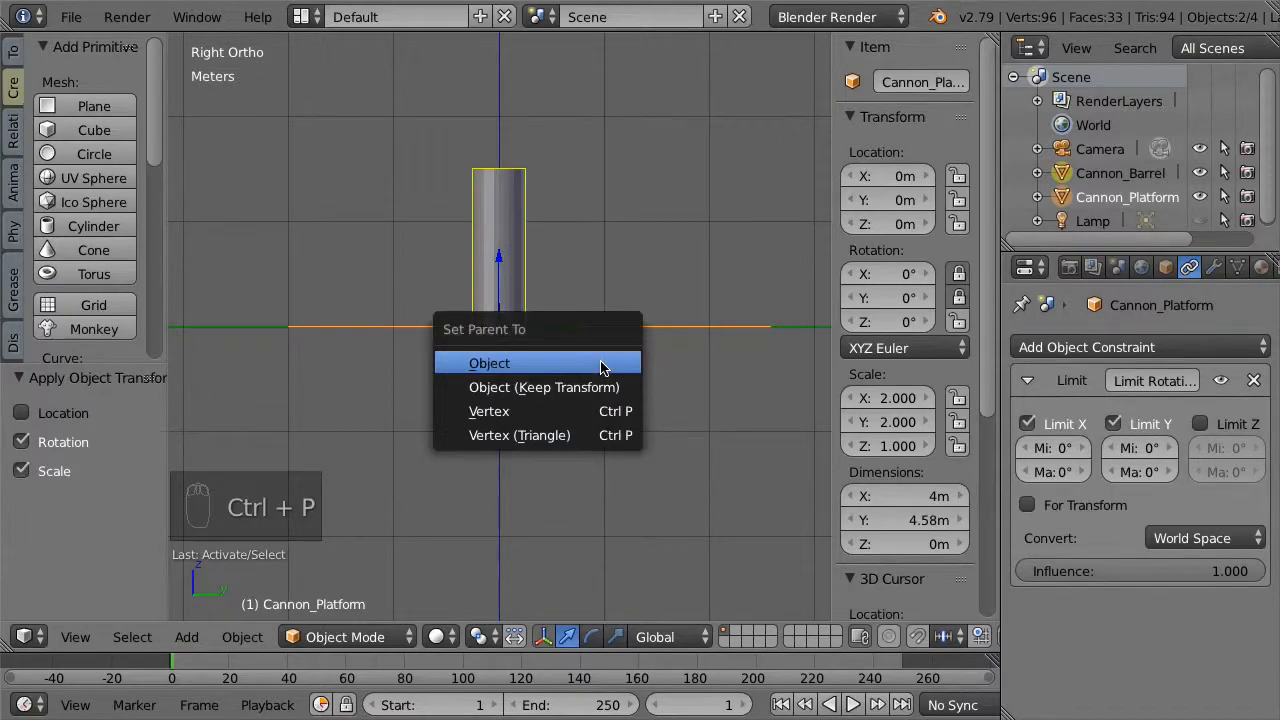
click(603, 364)
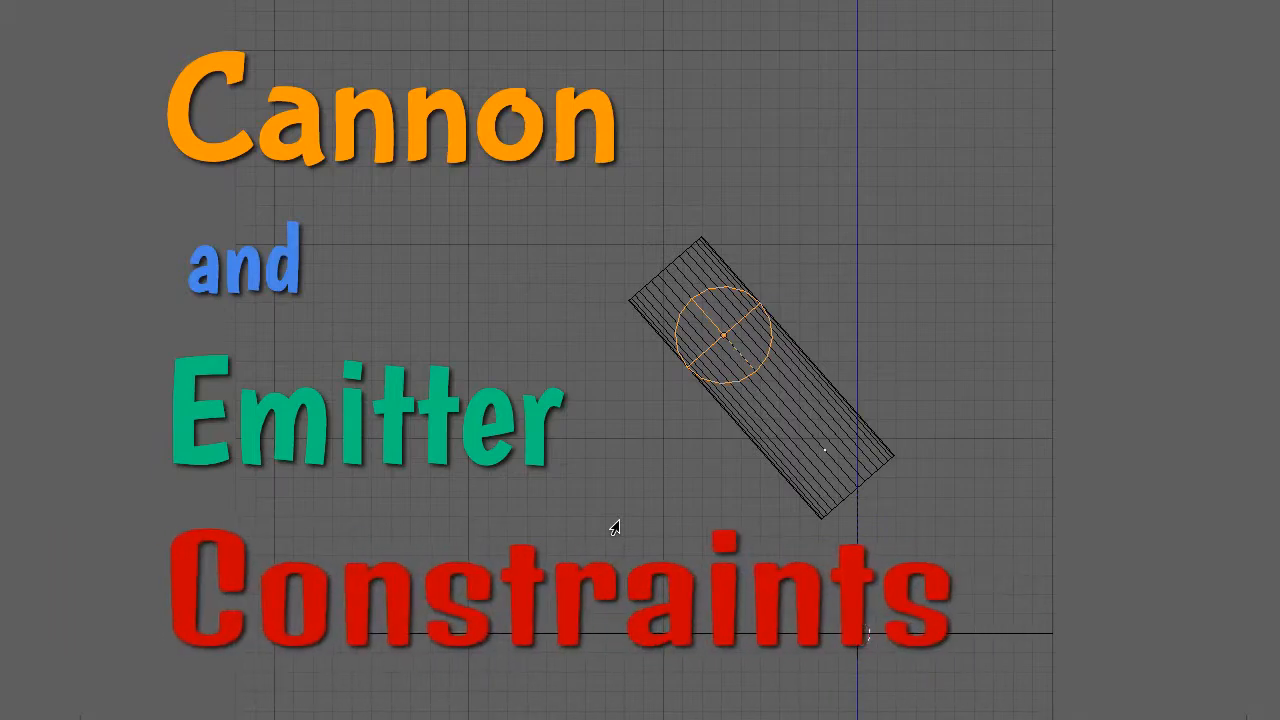
Move the spherical empty to the tilted barrel's lower end and play the cannonball animation in wireframe and solid display
key(g)
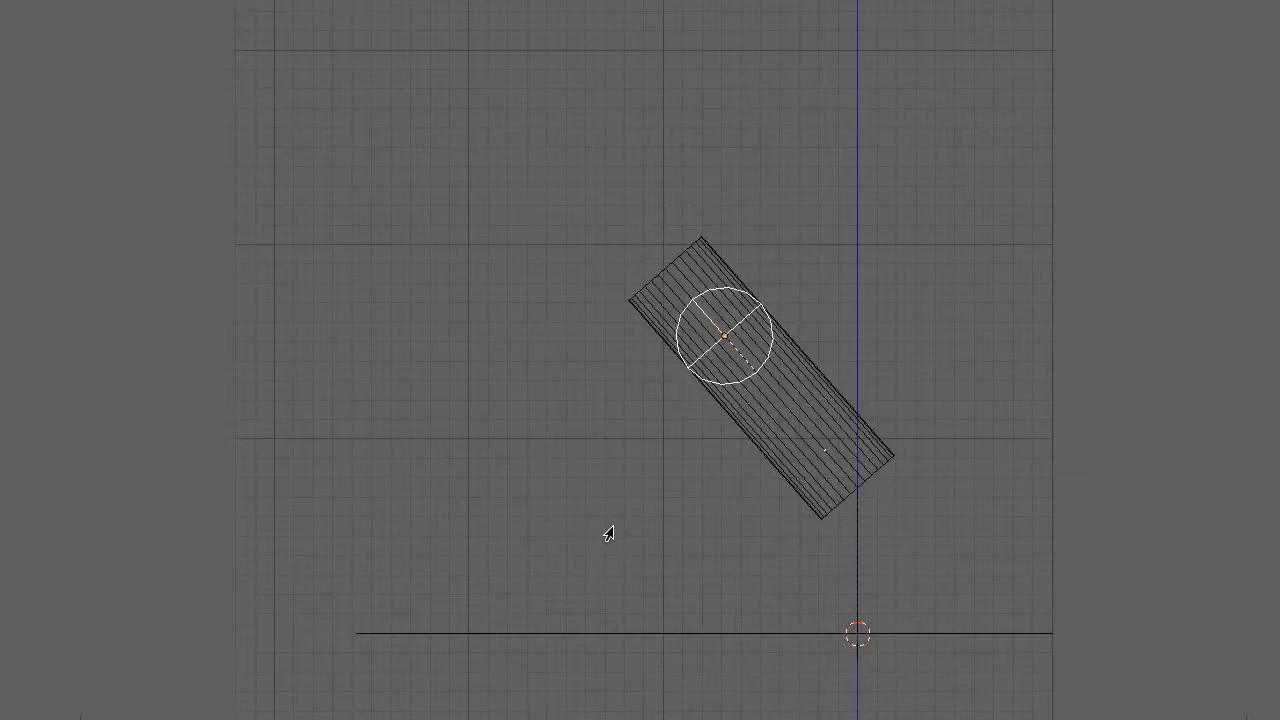
click(791, 616)
key(alt+a)
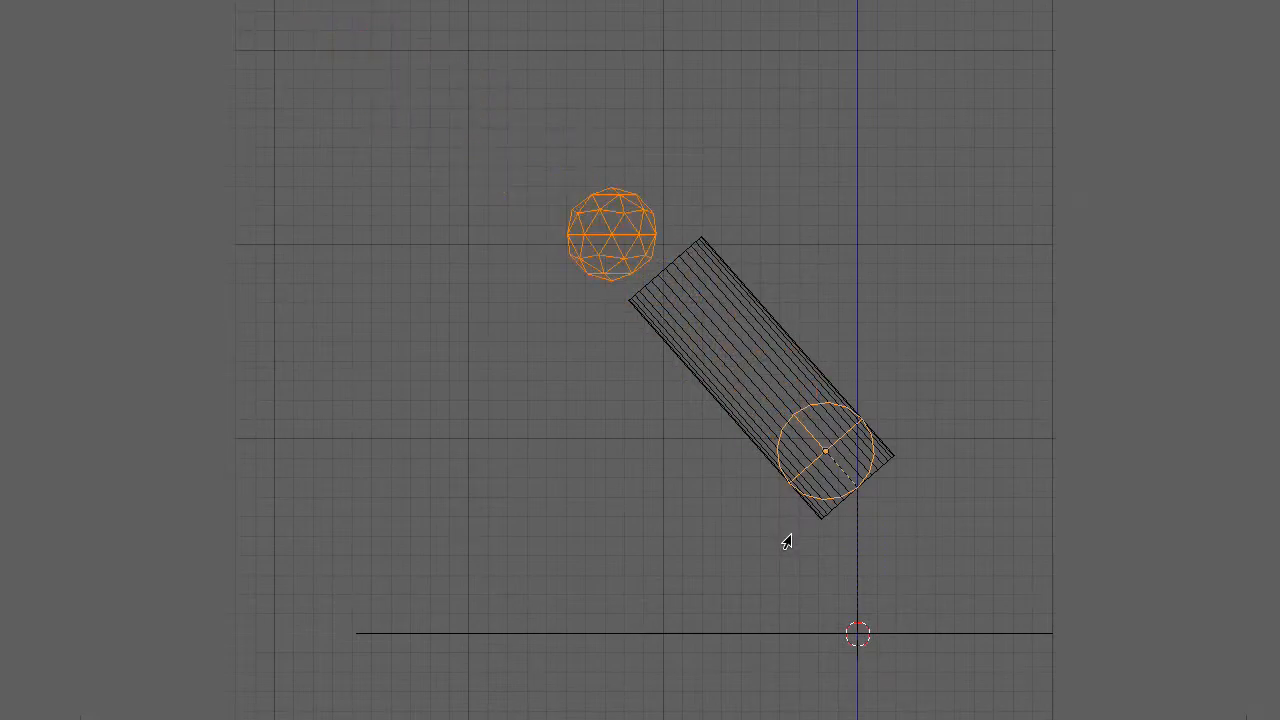
key(z)
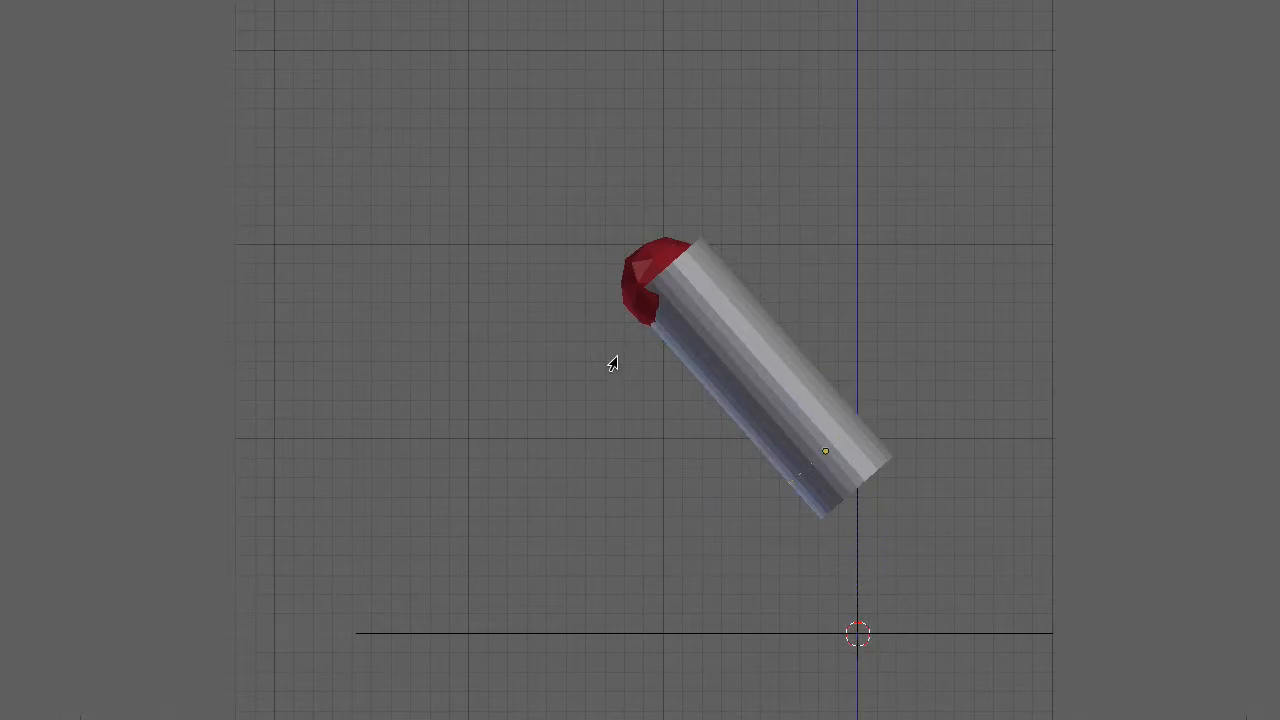
Play the cannonball animation with the spherical empty near the muzzle, comparing wireframe and solid display
key(z)
key(alt+a)
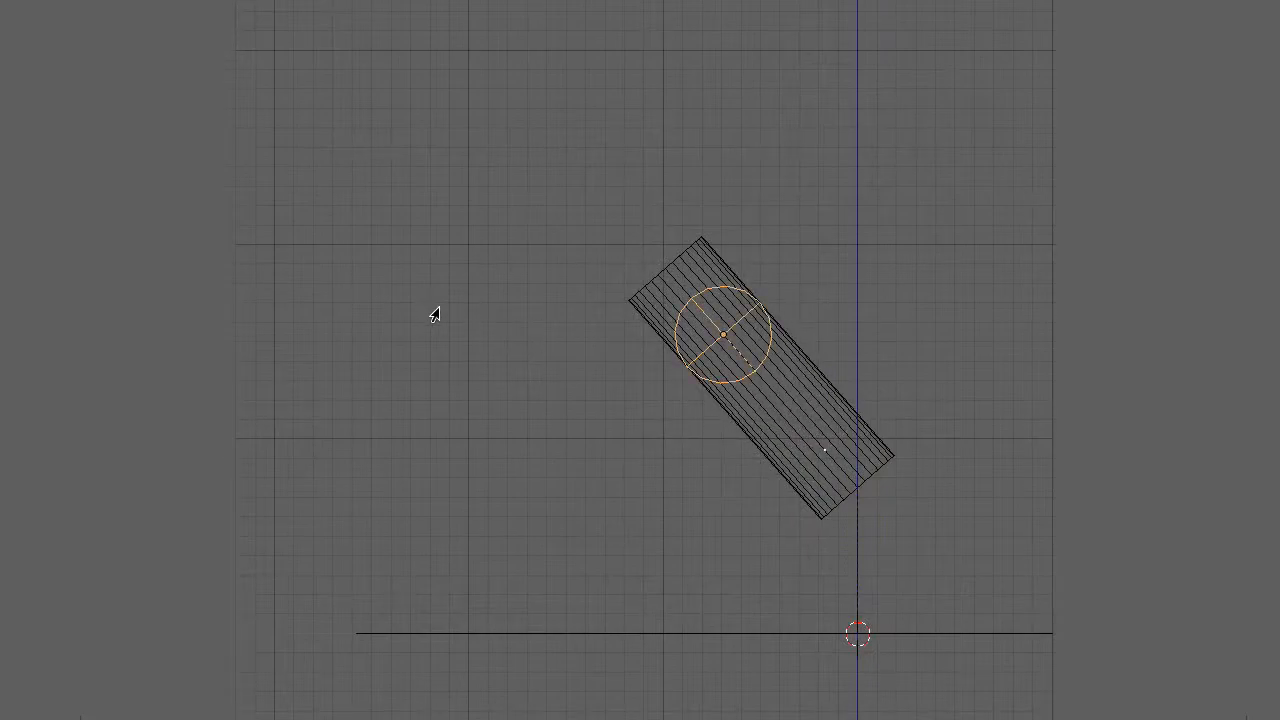
key(z)
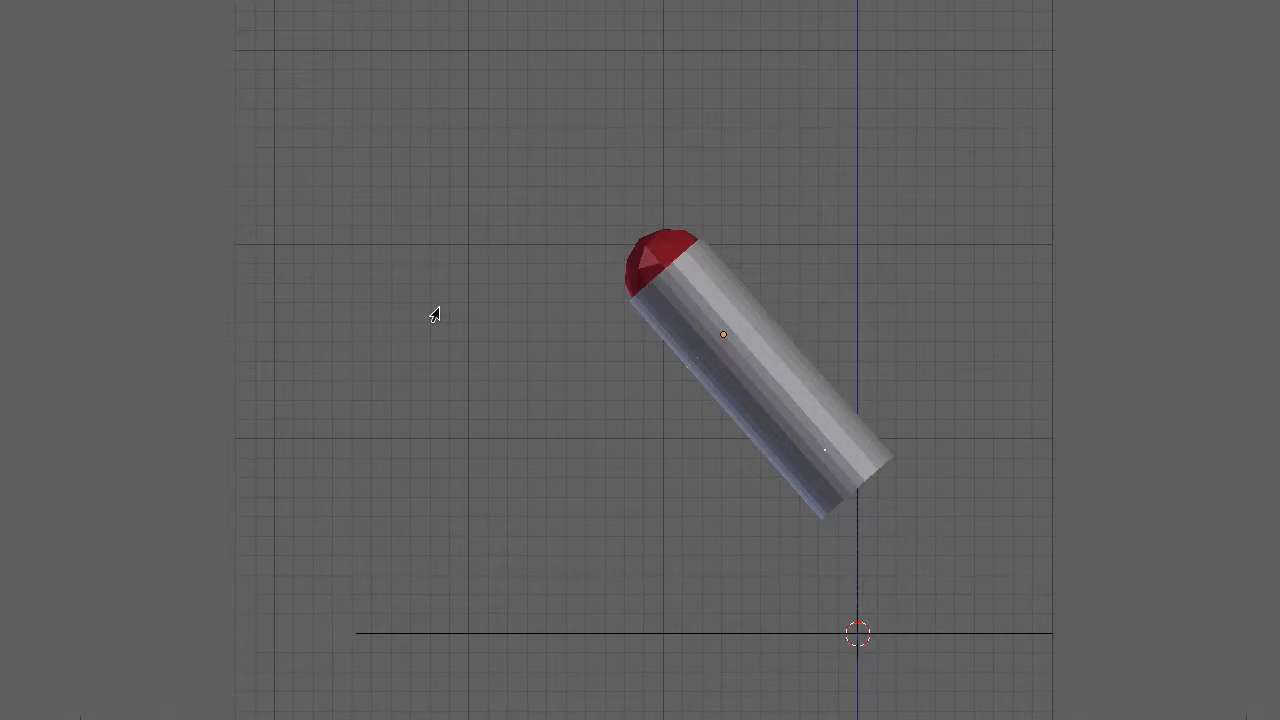
key(z)
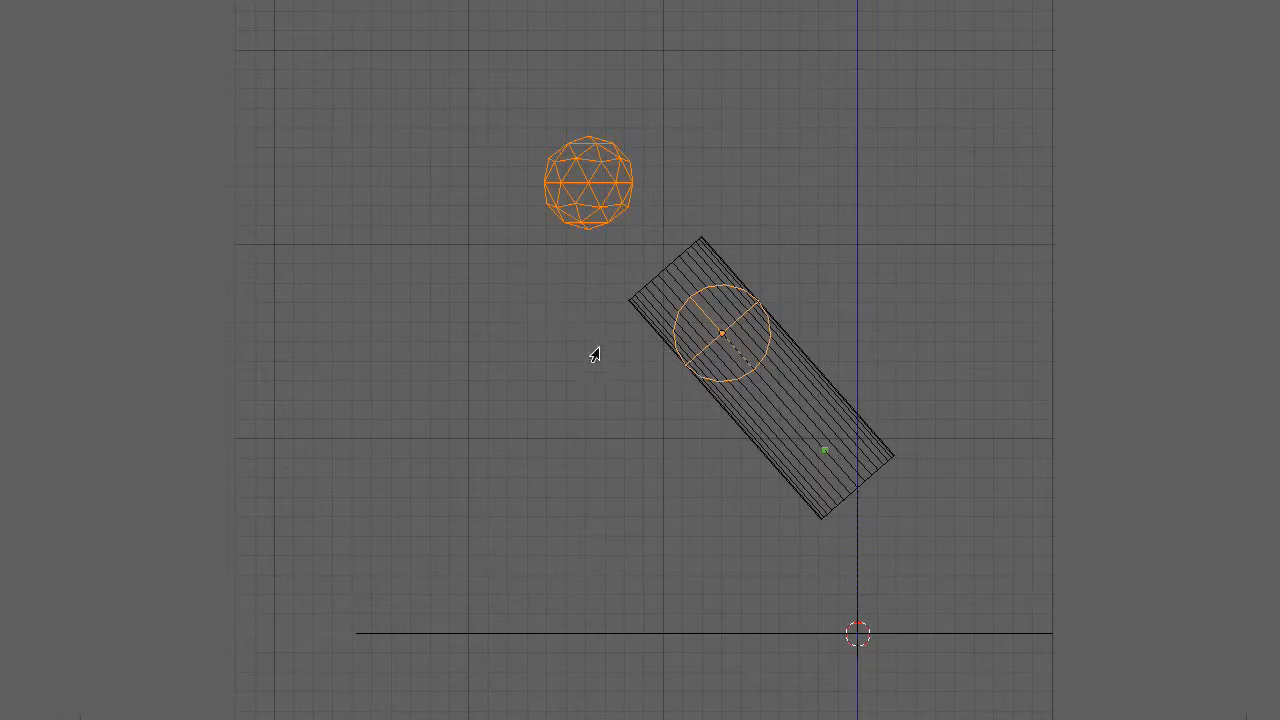
Move the spherical empty from the muzzle back to the barrel's lower end and toggle the wireframe display
key(g)
click(764, 545)
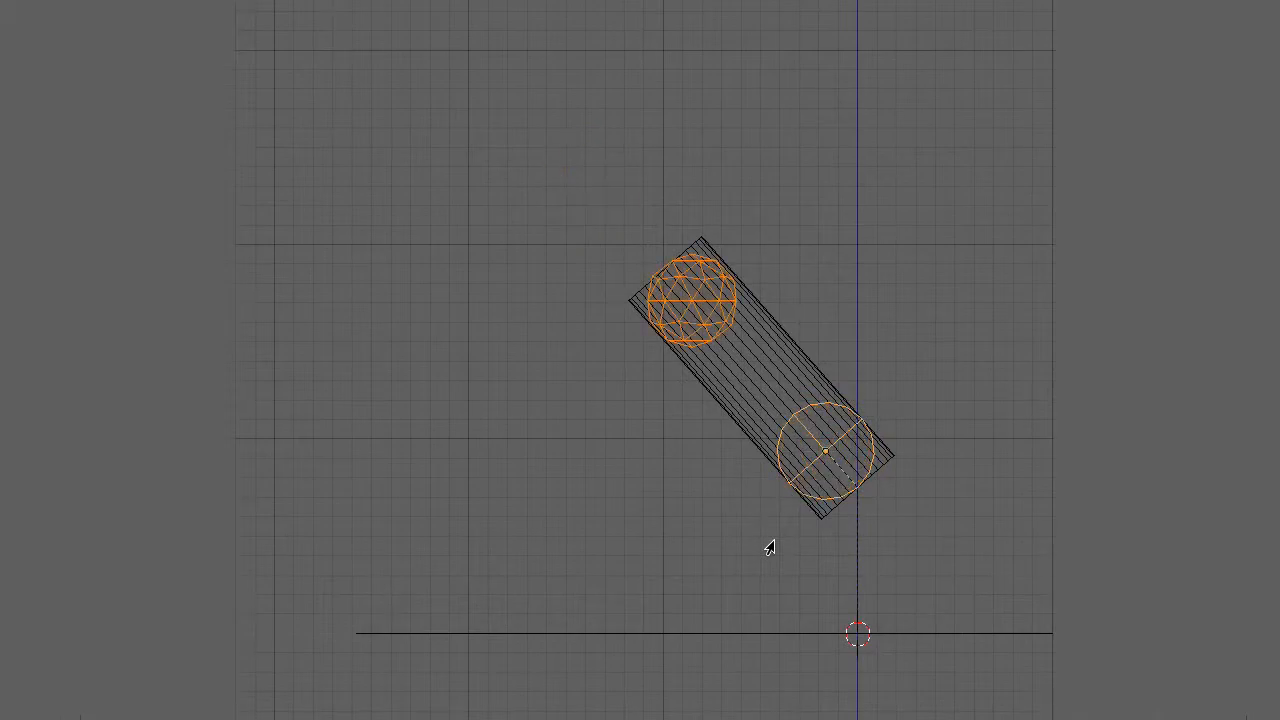
key(z)
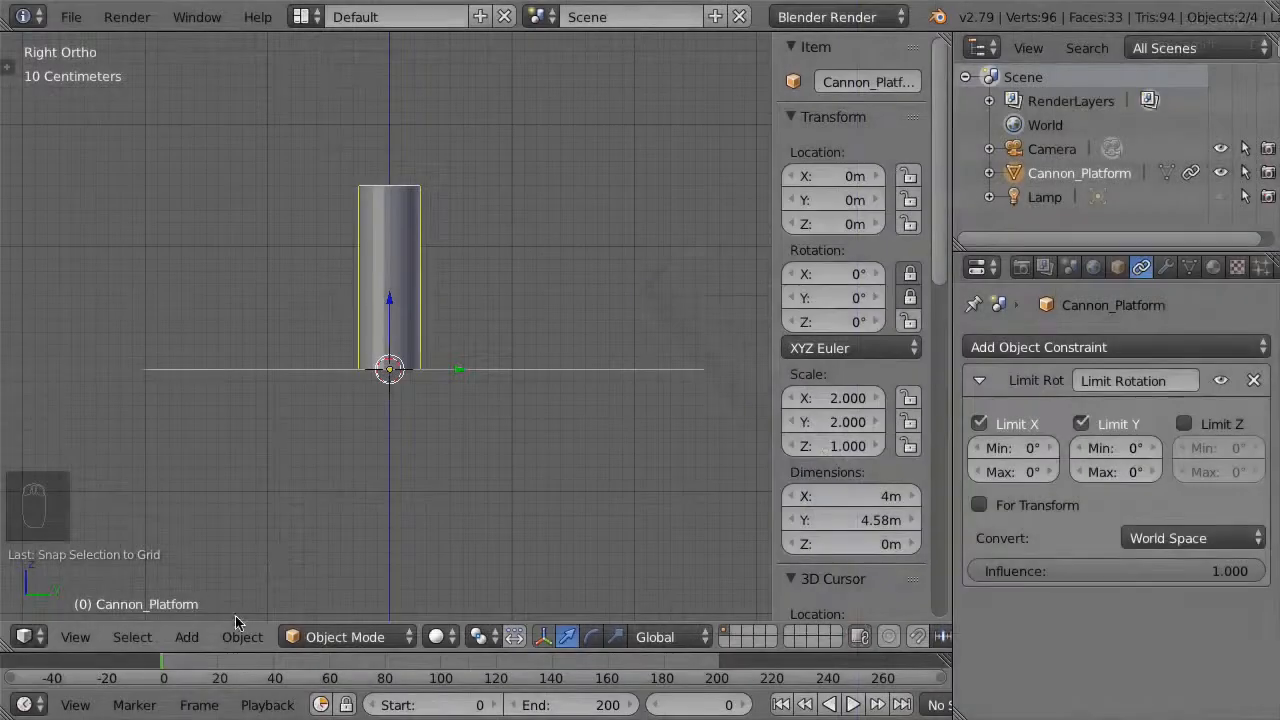
Add a Sphere empty at the barrel's base and set its scale to 0.25 in X, Y and Z
click(187, 640)
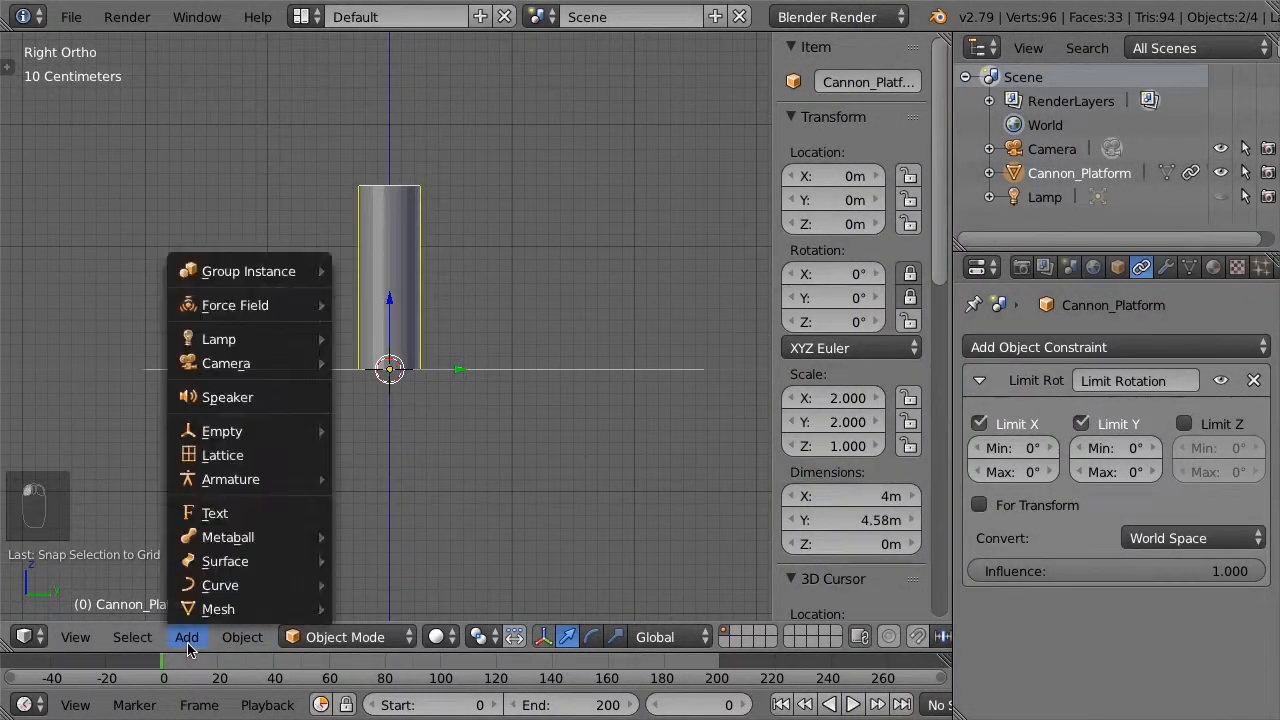
mouse_move(312, 446)
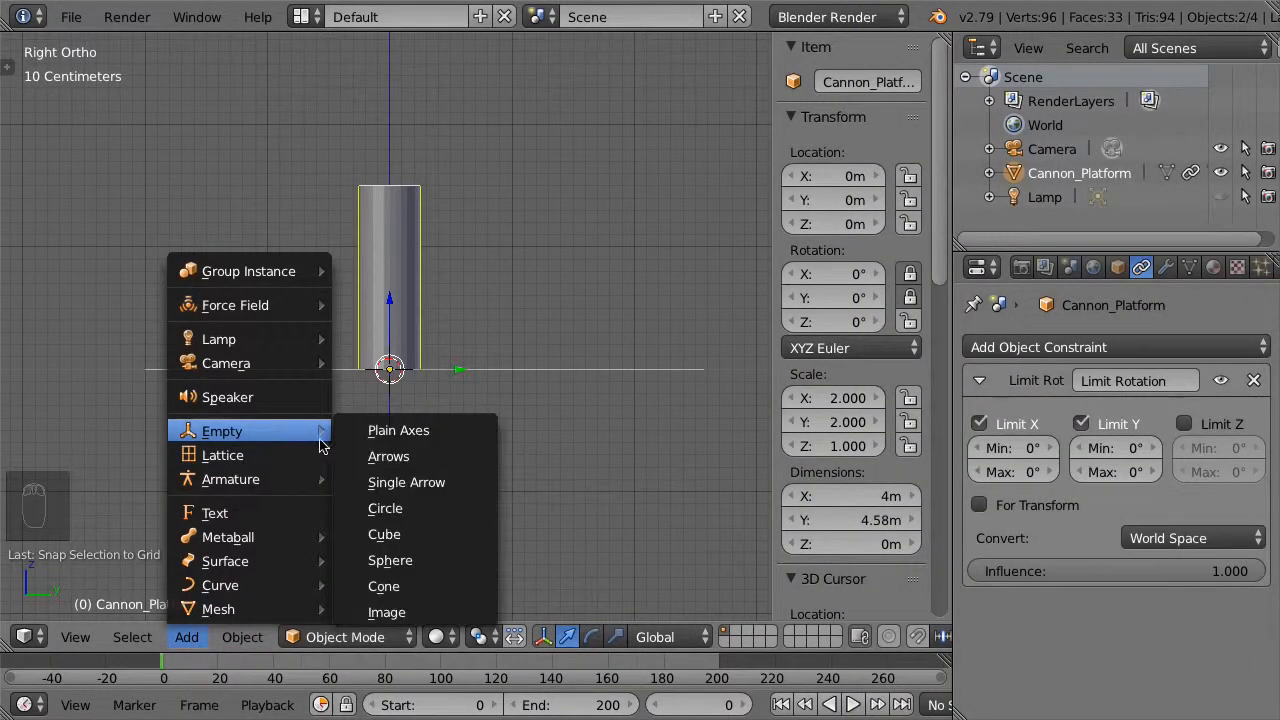
click(440, 562)
drag(845, 398, 848, 446)
text(0.25)
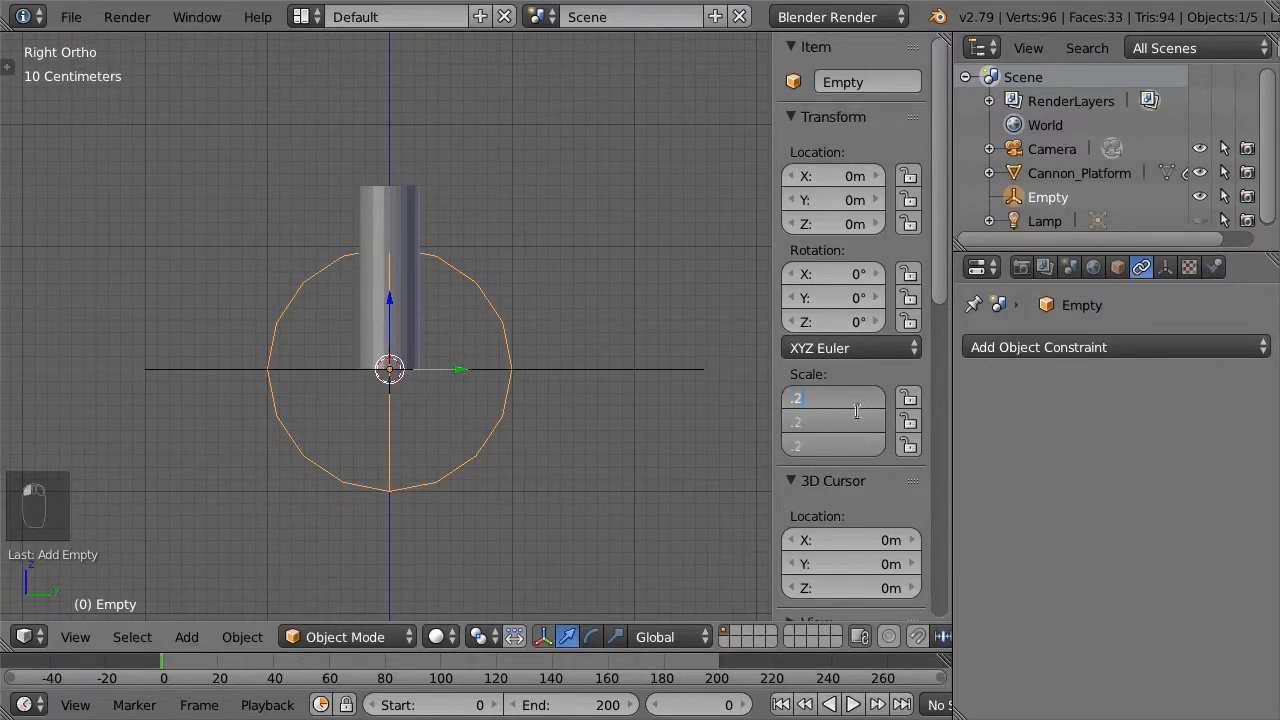
key(Return)
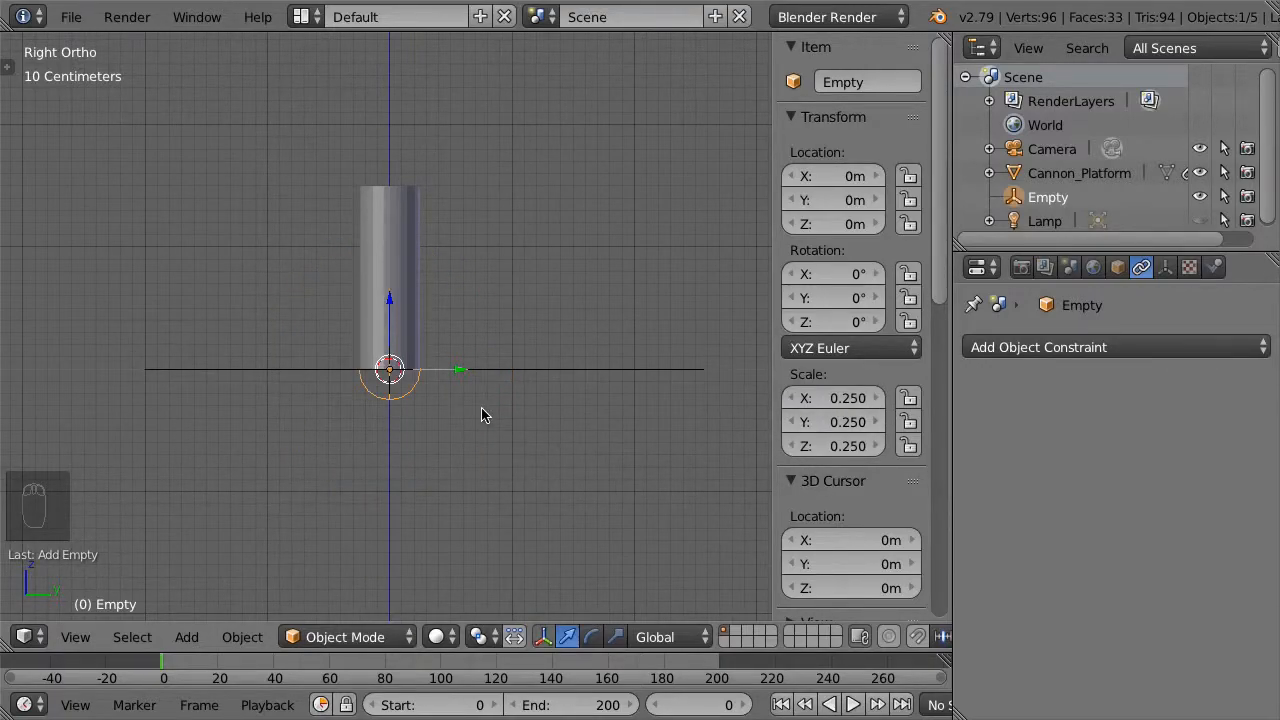
Raise the Sphere empty along Z to about 1.23 m inside the barrel and rename it Emitter_Constraint
key(z)
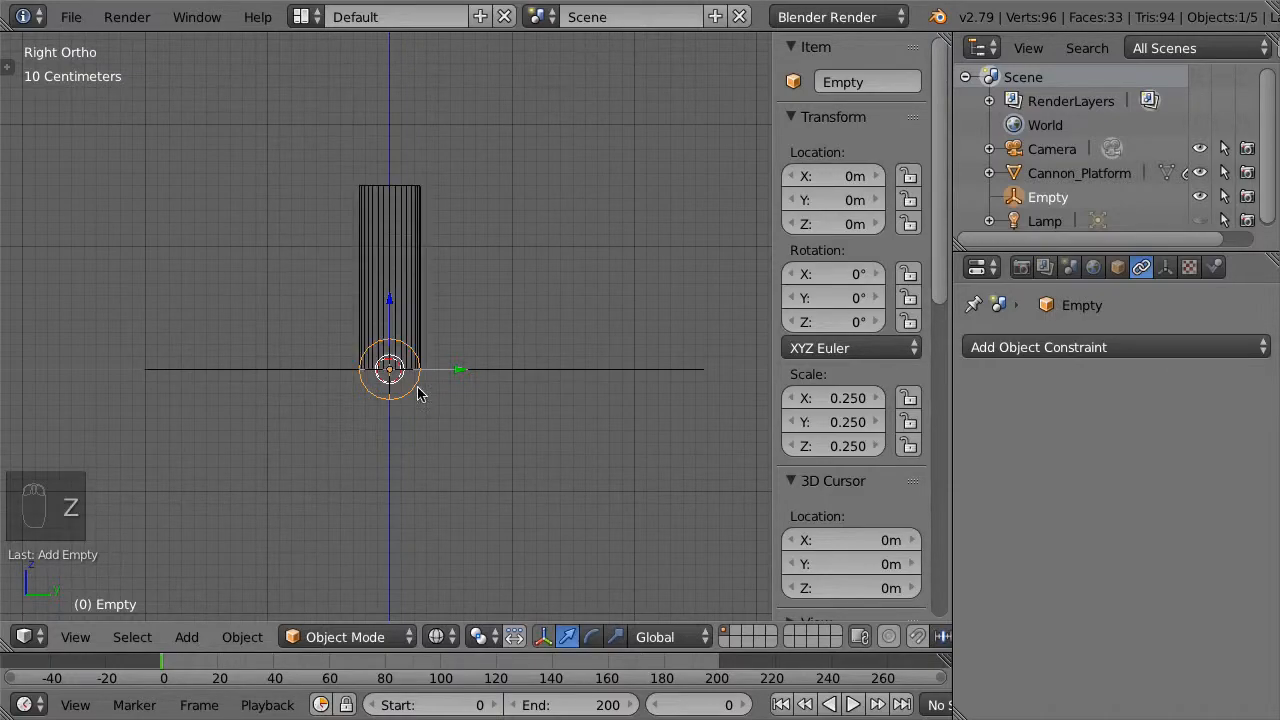
drag(390, 310, 396, 158)
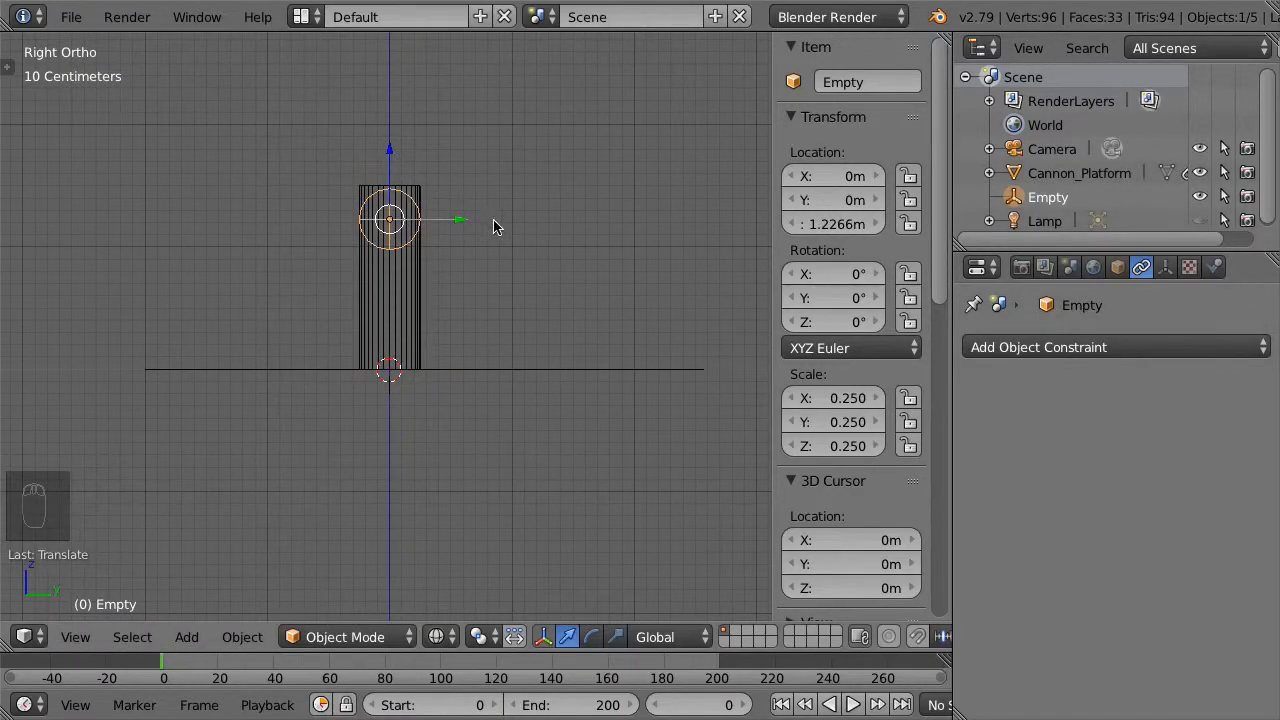
click(862, 83)
text(Emitter)
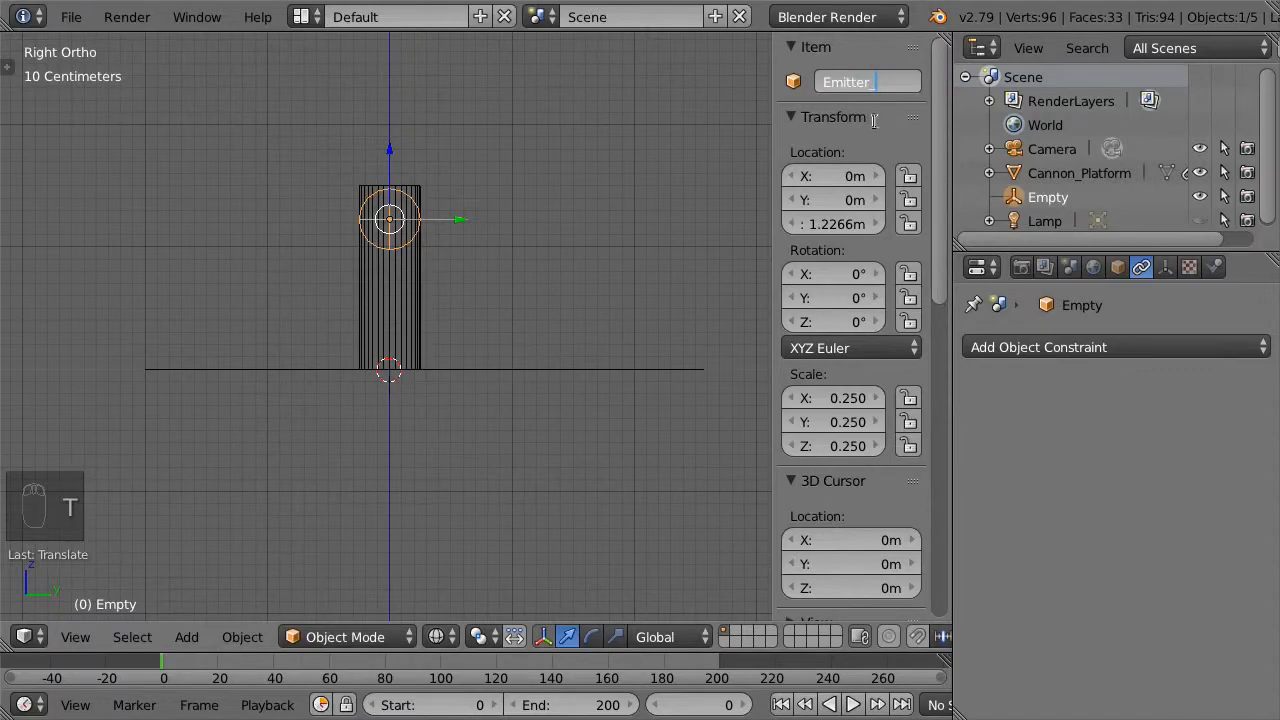
text(_Constraint)
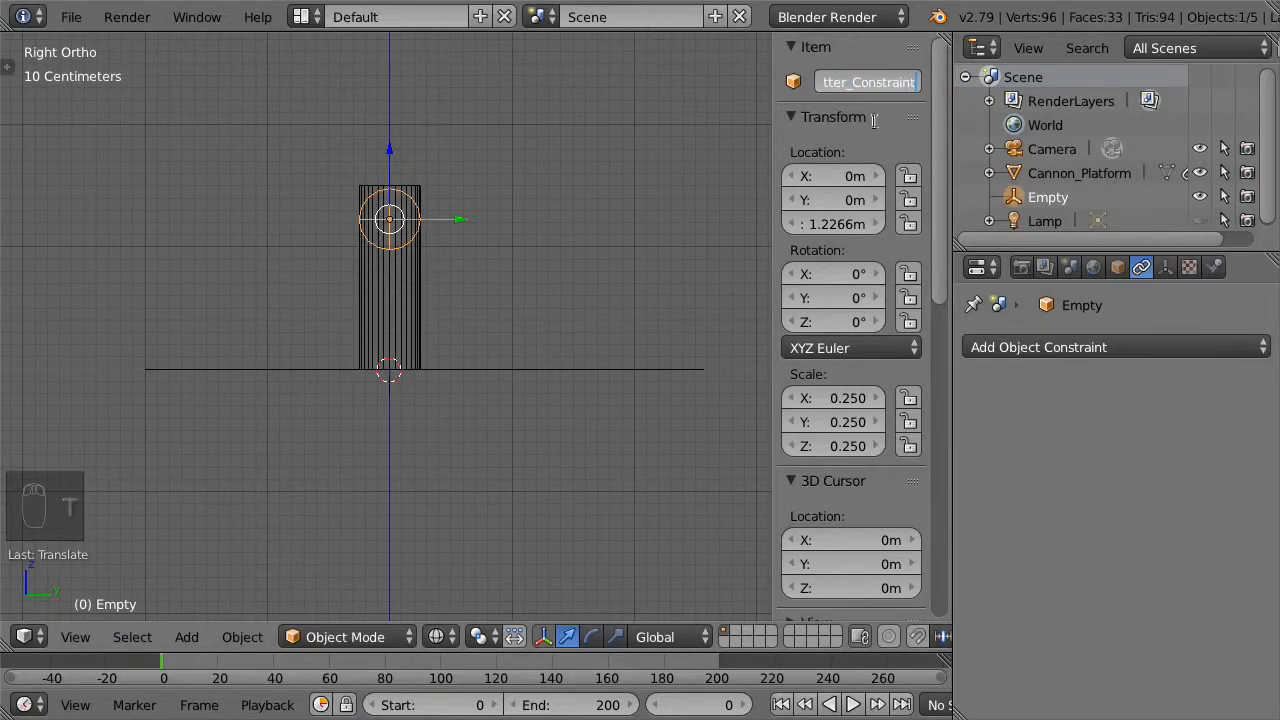
key(Return)
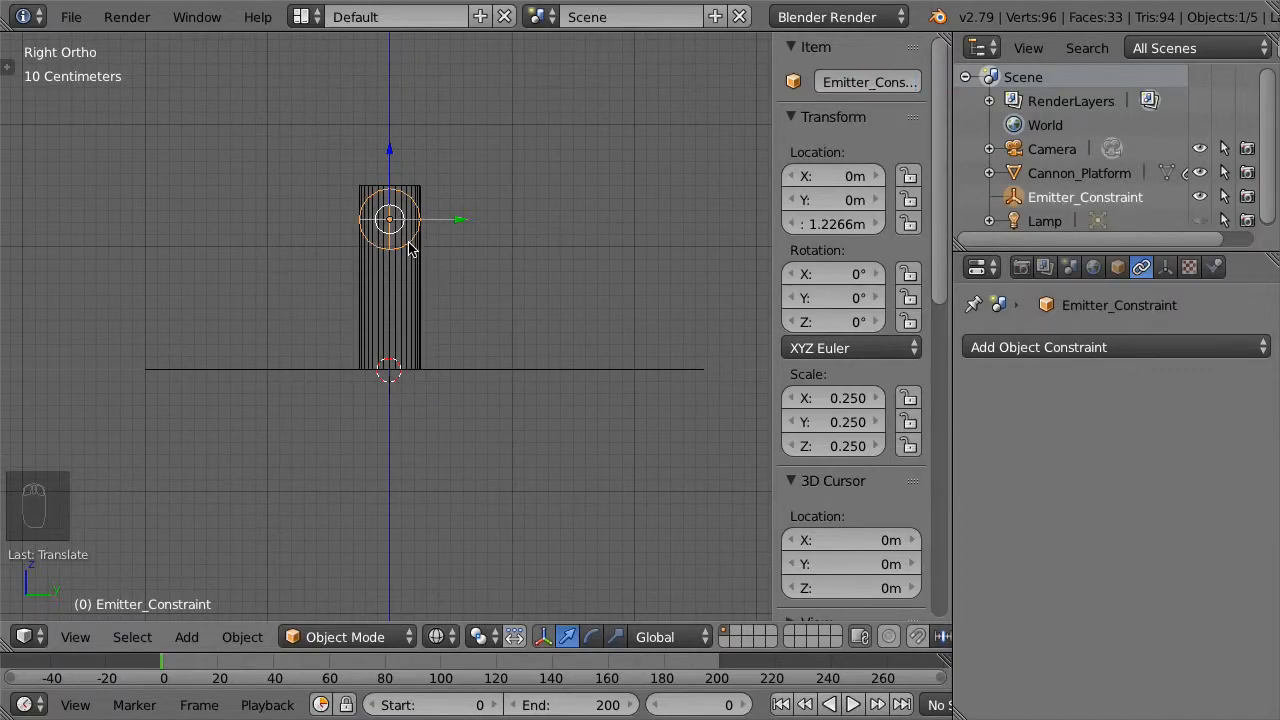
Parent Emitter_Constraint to Cannon_Barrel using Object (Keep Transform)
right_click(410, 296)
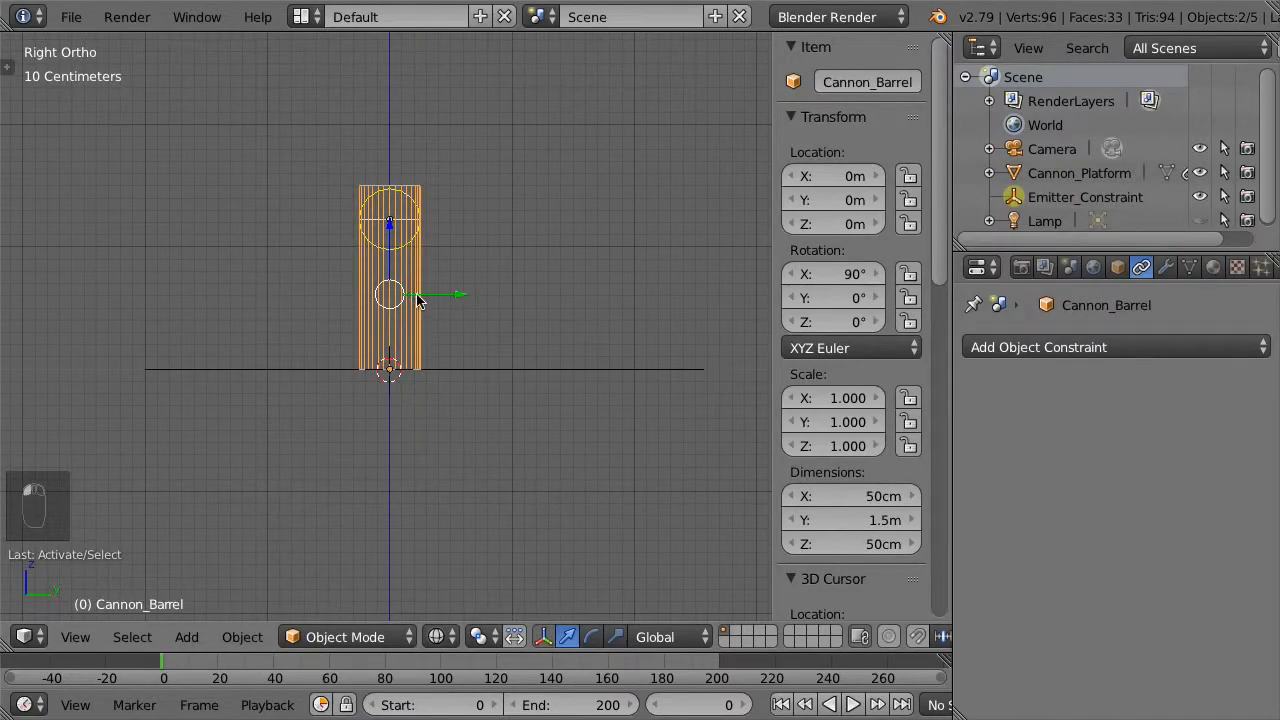
key(ctrl+p)
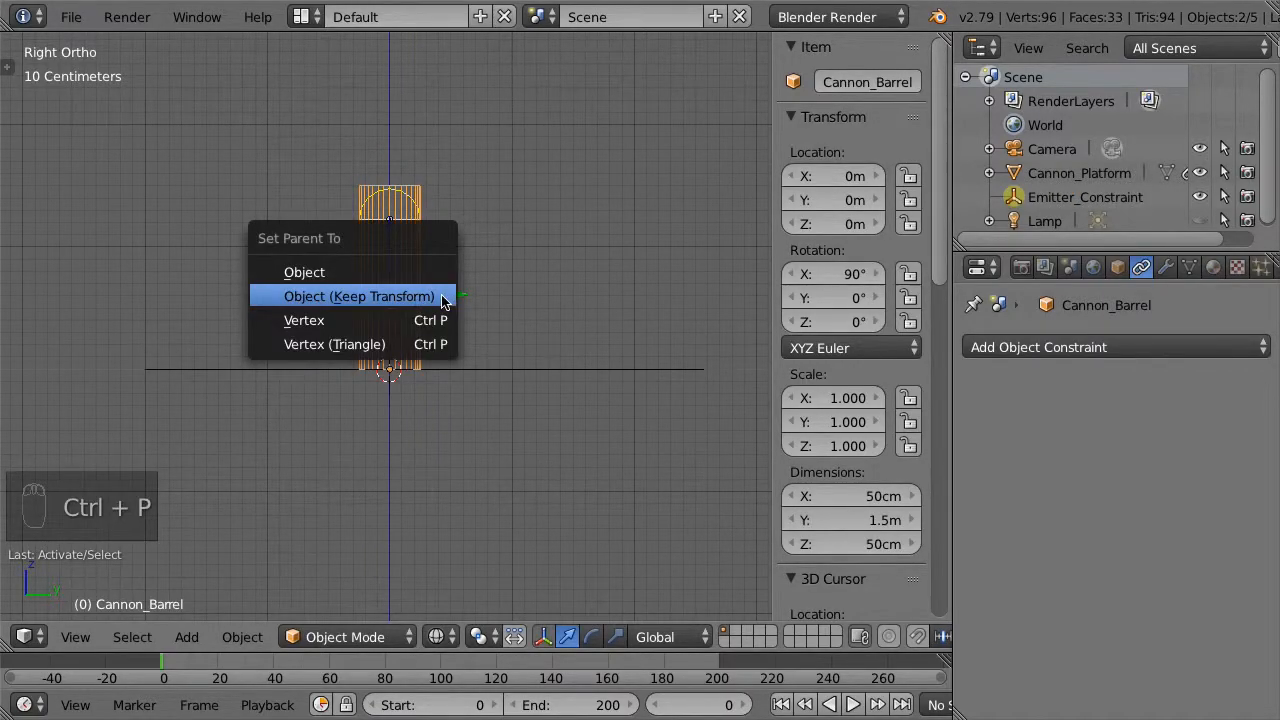
click(440, 297)
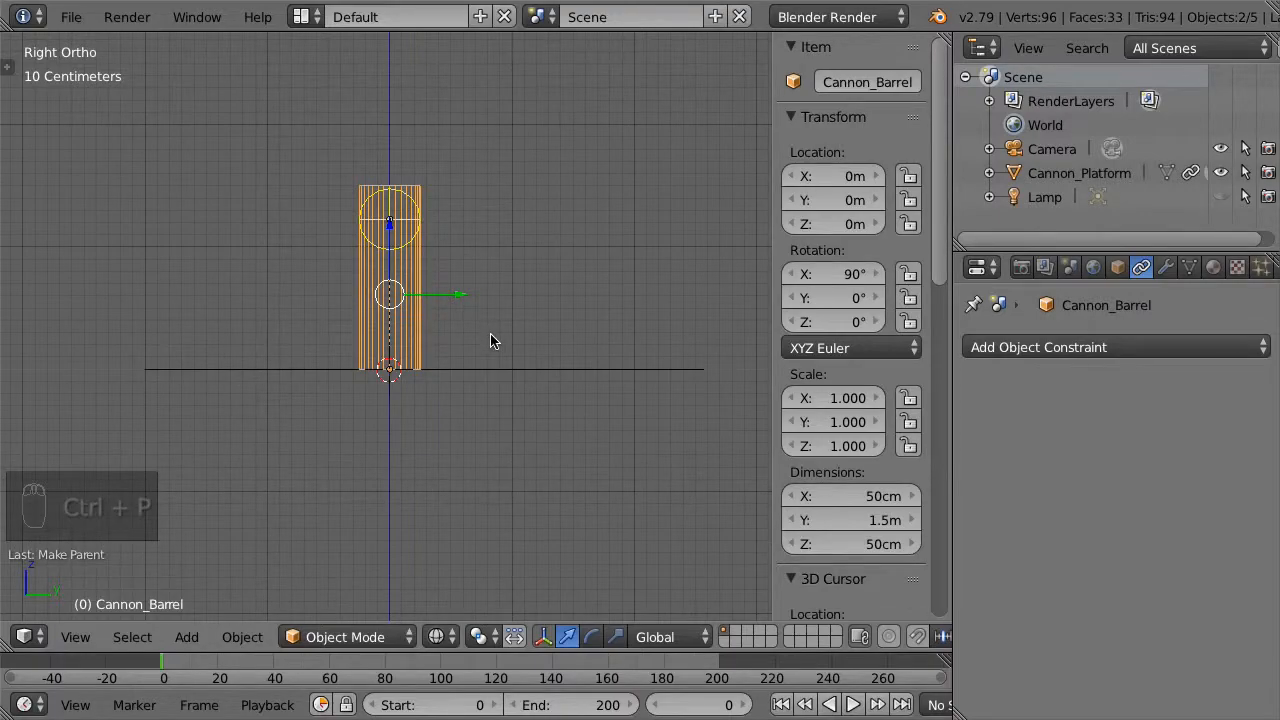
Lock Emitter_Constraint's rotation on all three axes and its location on X and Y
right_click(401, 247)
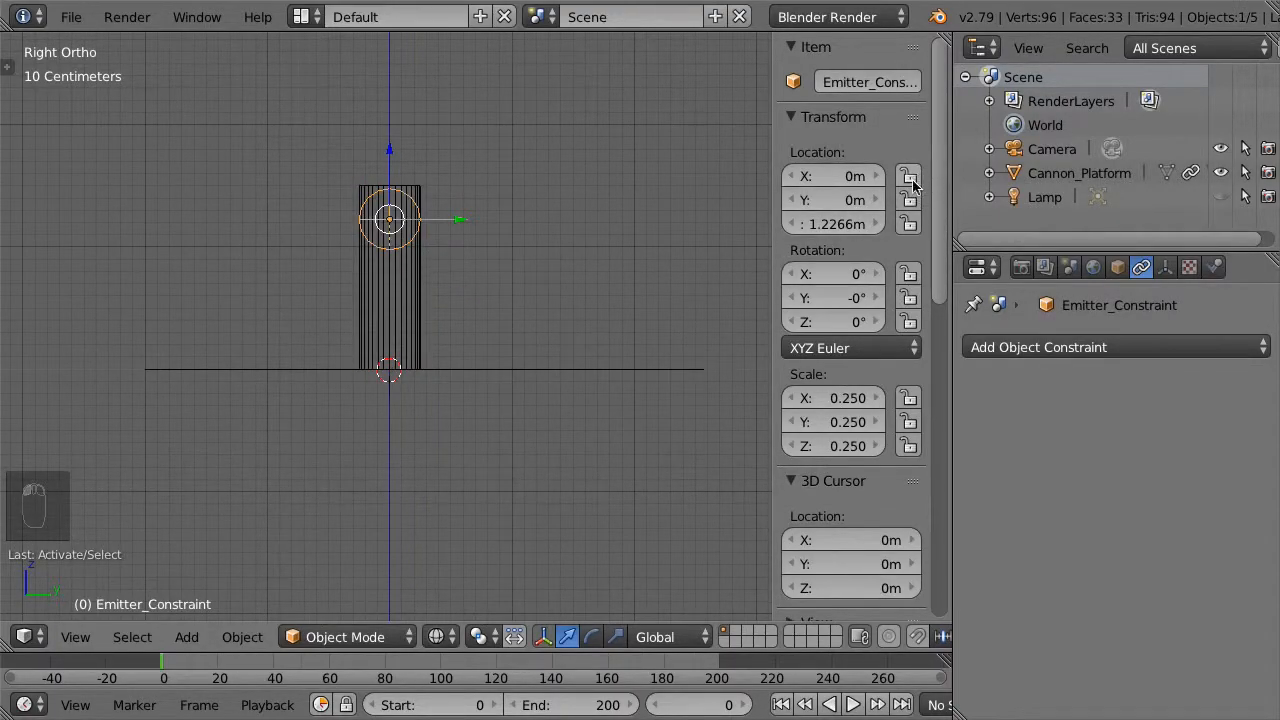
drag(909, 274, 909, 322)
drag(913, 179, 918, 200)
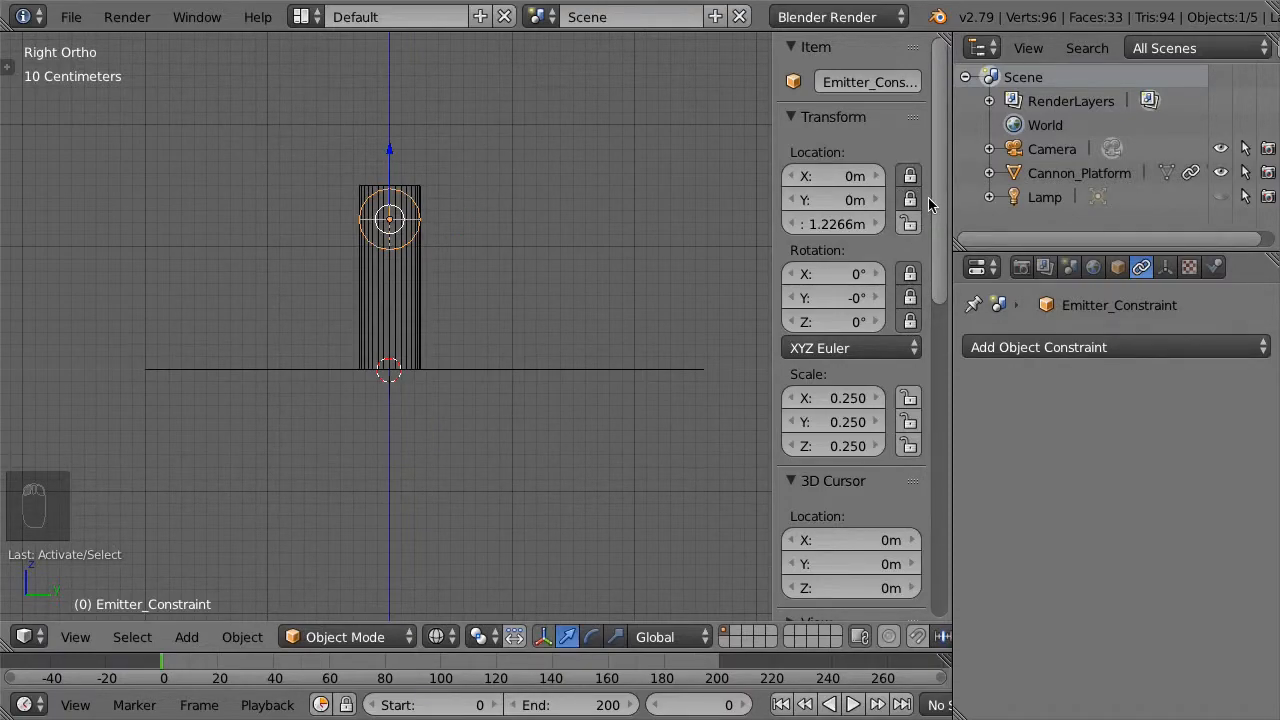
Add a Limit Rotation constraint to Emitter_Constraint with X, Y and Z limited, For Transform enabled and Local Space conversion
click(1104, 348)
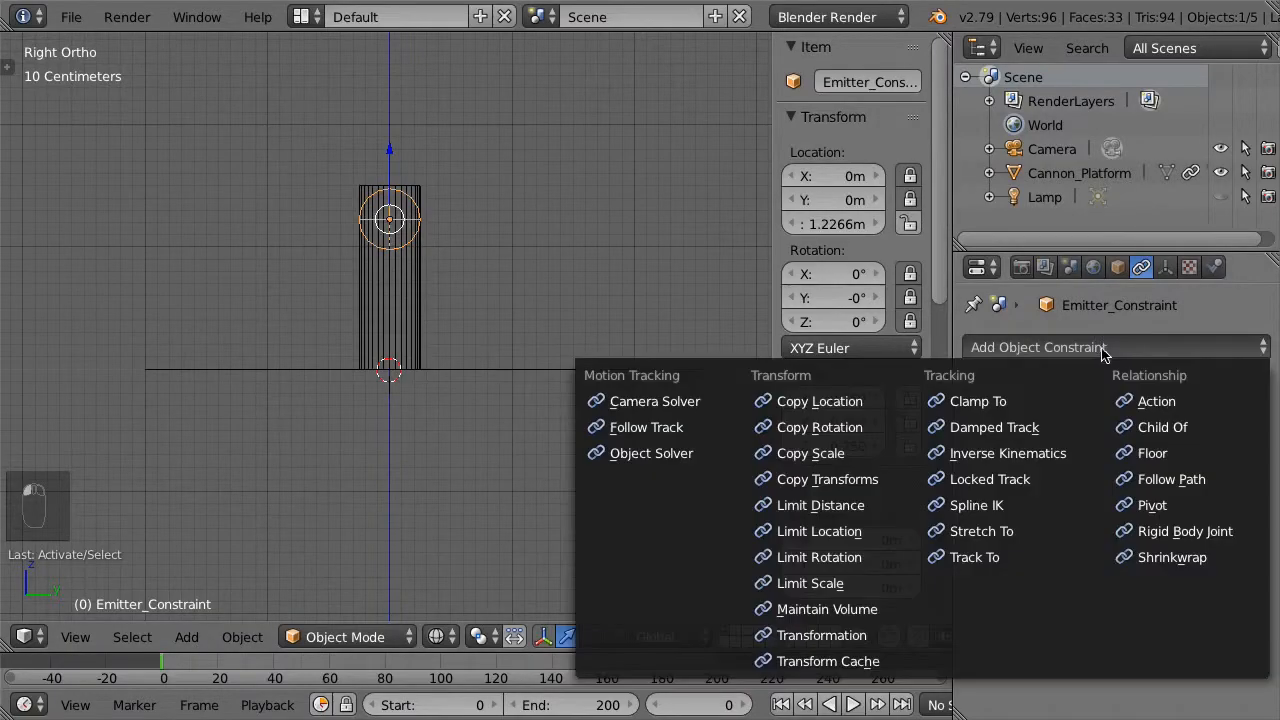
click(872, 564)
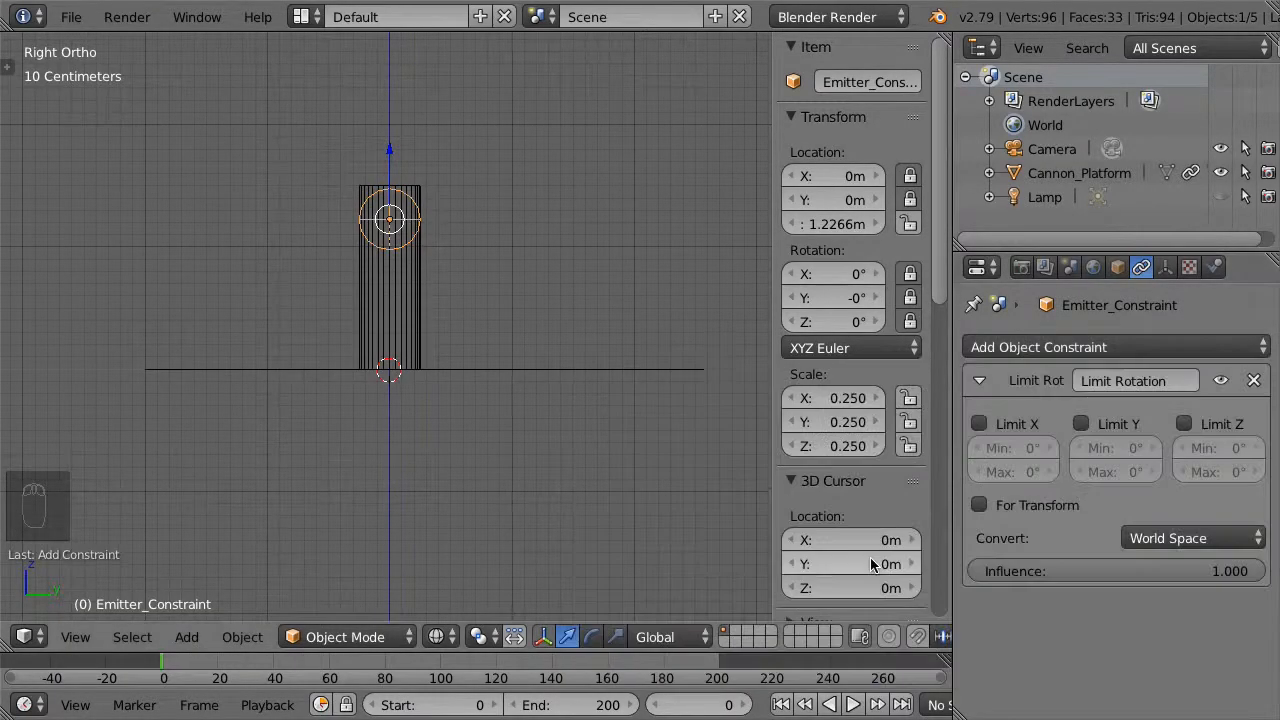
click(1058, 428)
click(1085, 424)
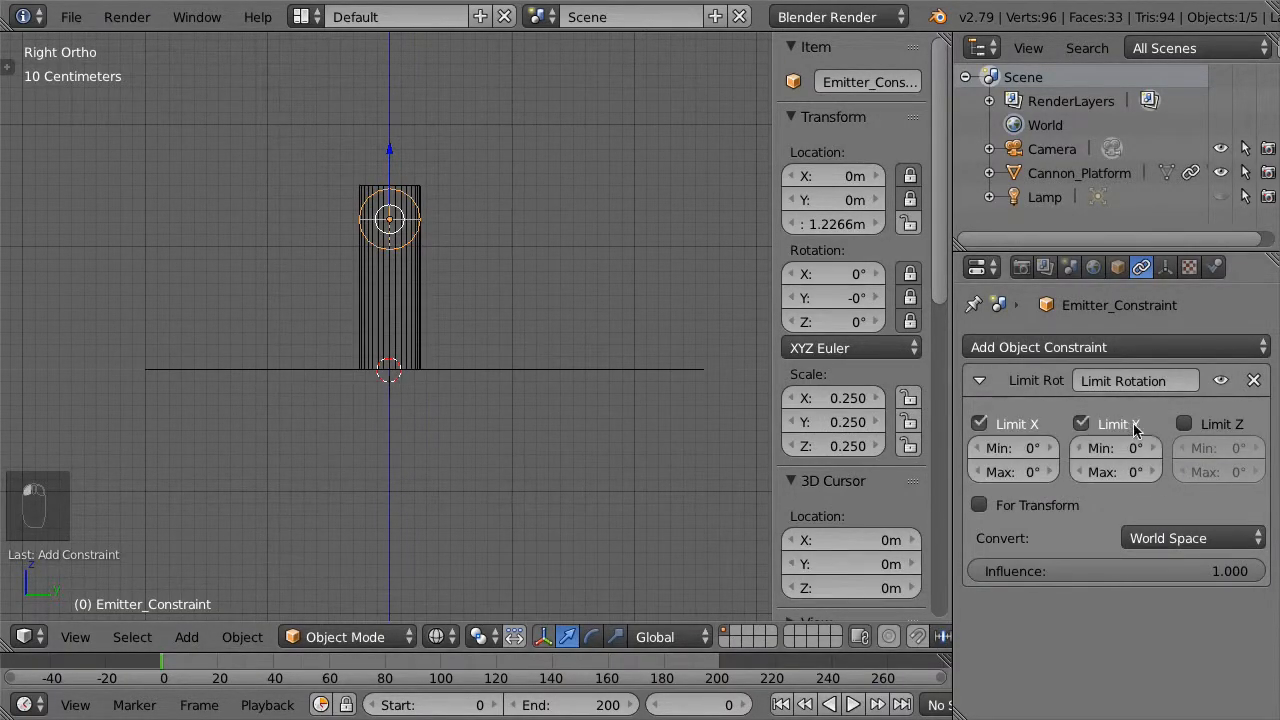
click(1220, 426)
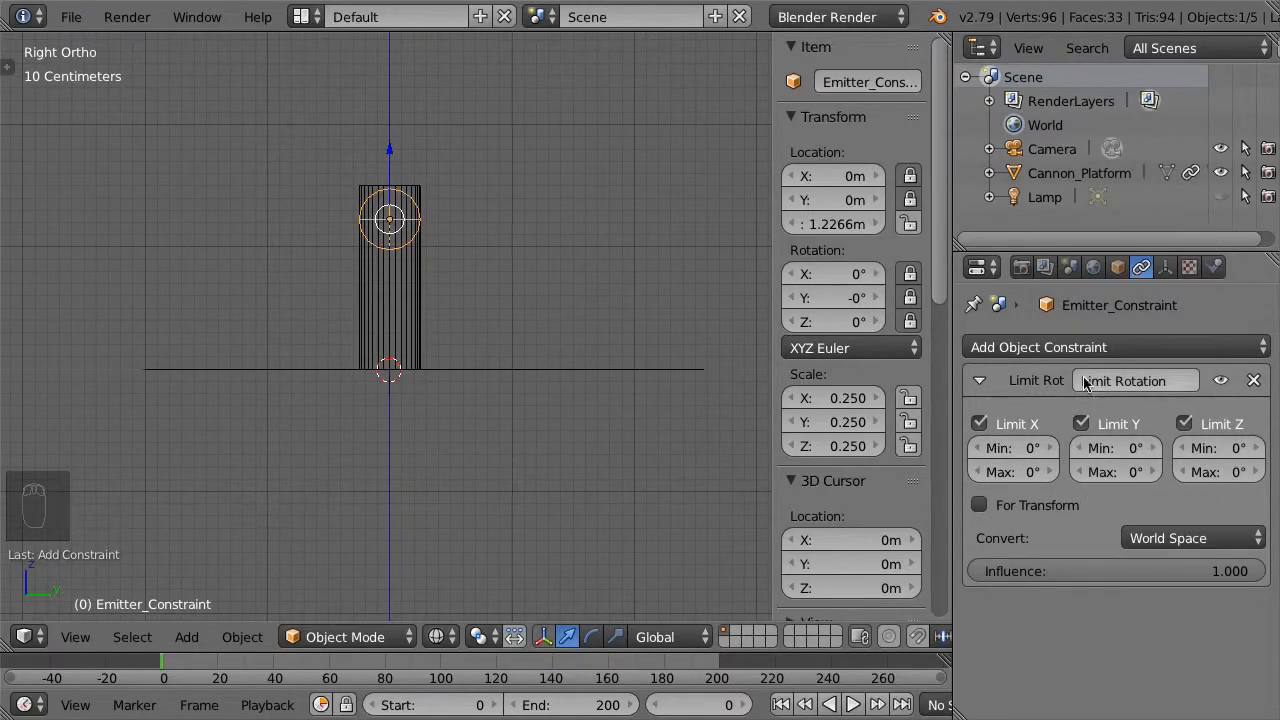
click(1058, 505)
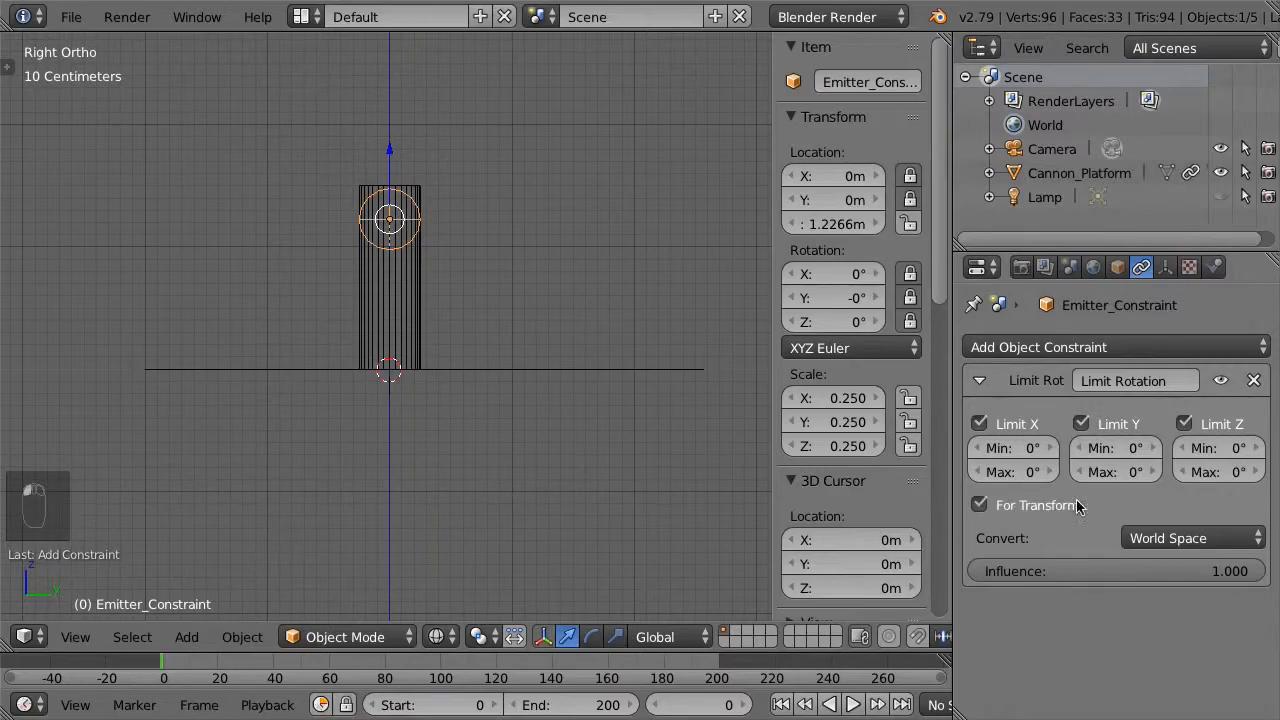
click(1205, 540)
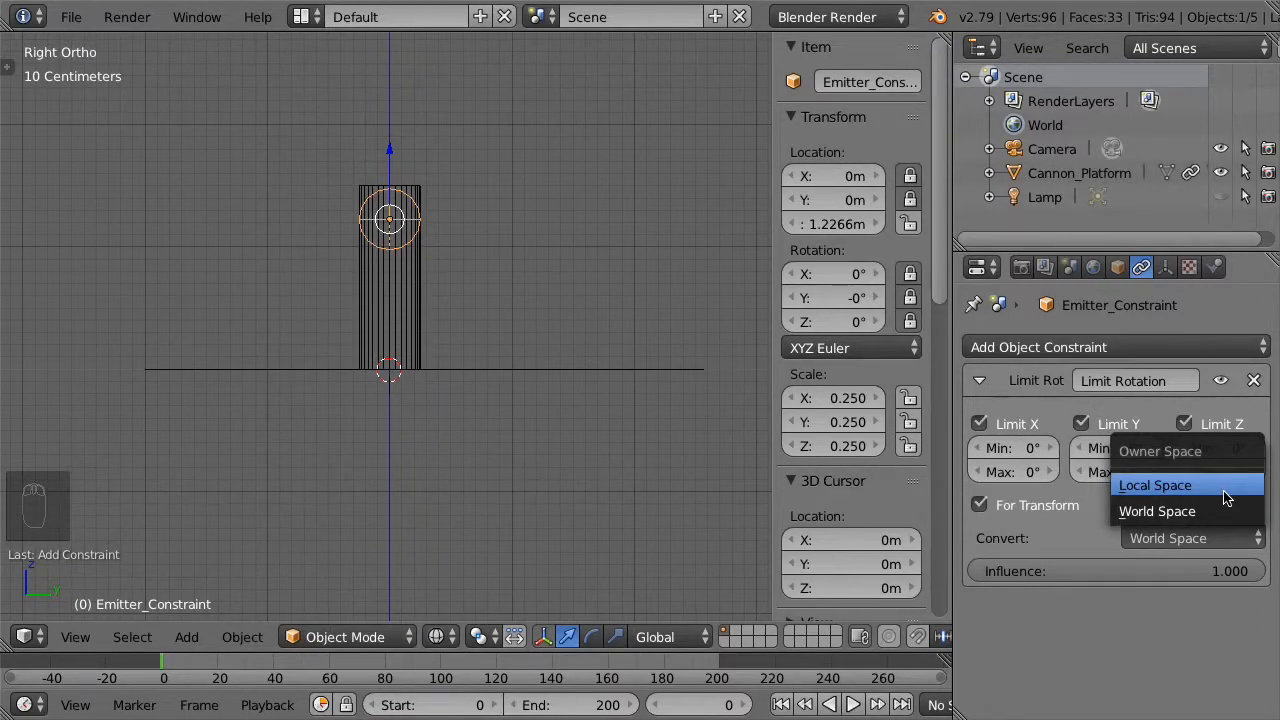
click(1226, 497)
Add a Limit Location constraint to Emitter_Constraint and enable the minimum and maximum X and Y limits at 0 m
click(1090, 346)
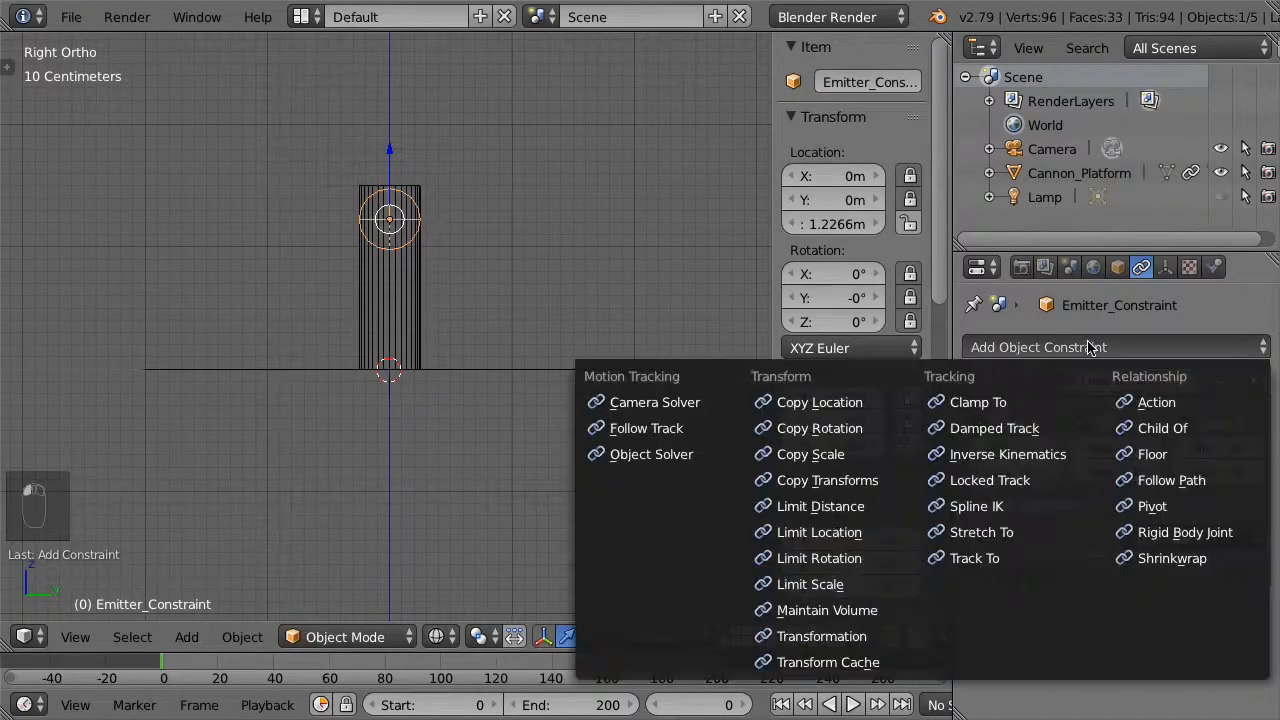
click(880, 540)
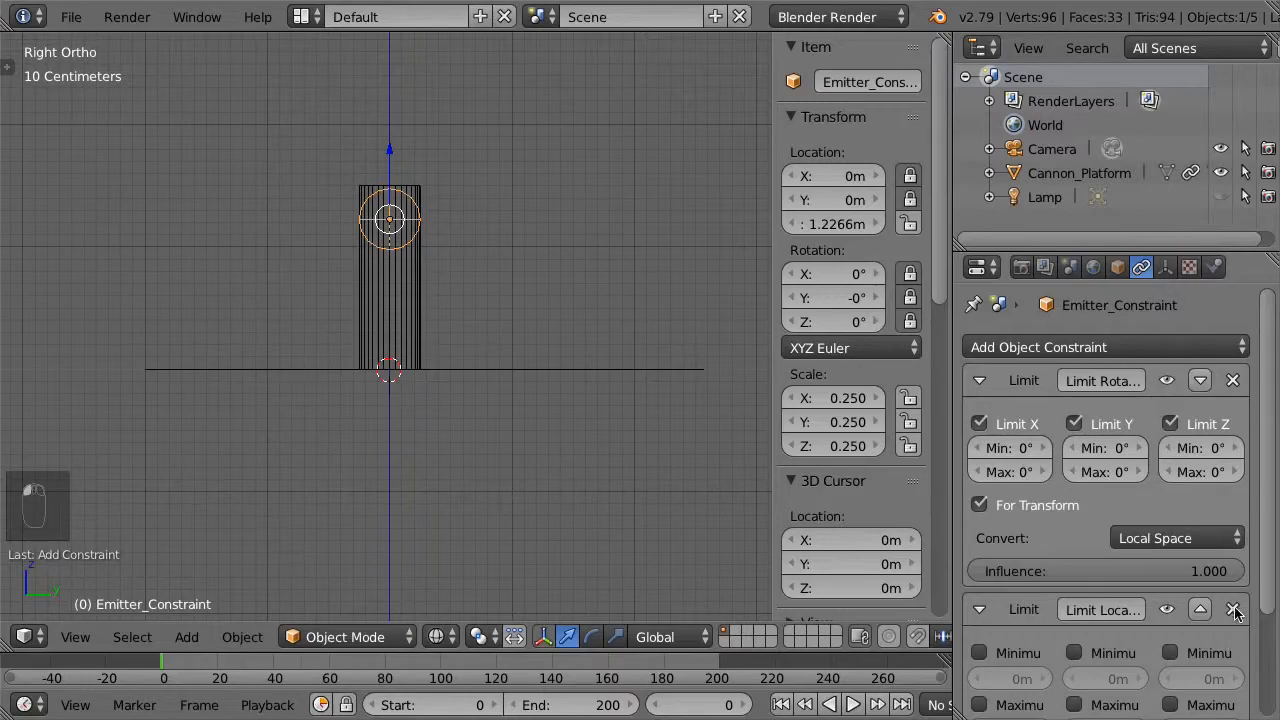
scroll(1260, 584, down, 3)
click(1015, 542)
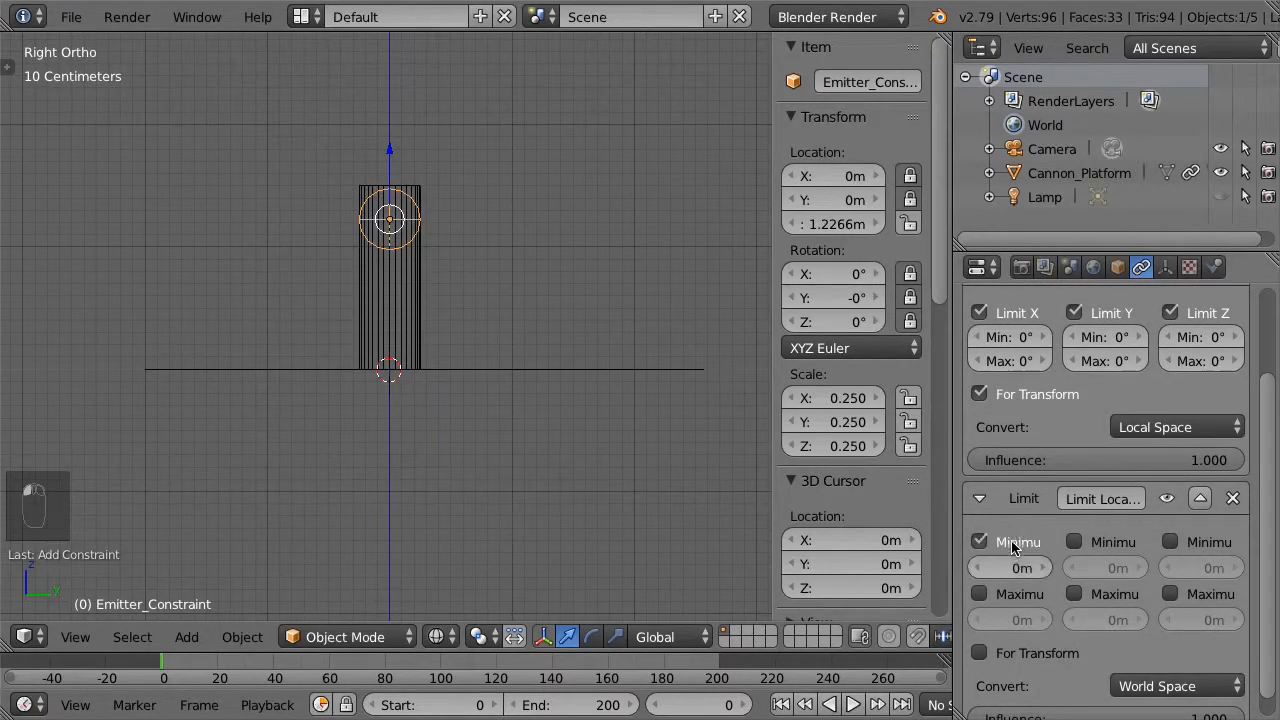
click(1029, 596)
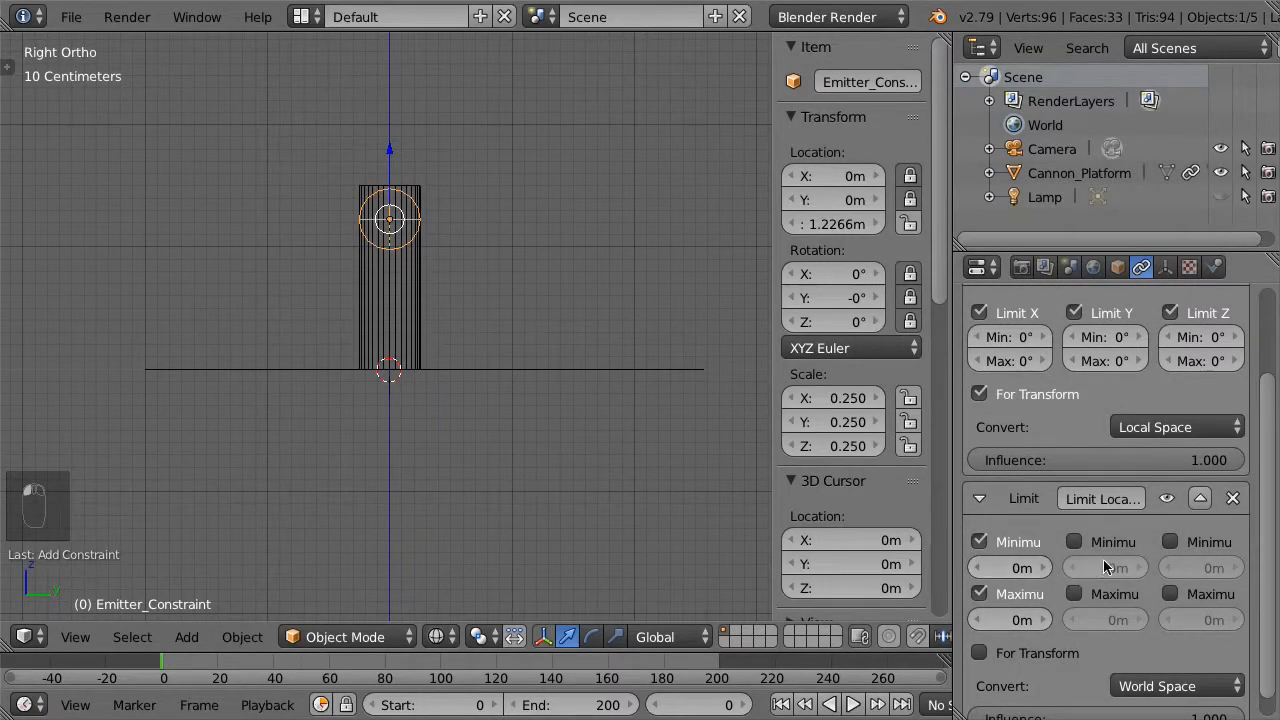
click(1113, 545)
click(1074, 594)
Enable the Limit Location constraint's Z limits with a minimum of 0.25 m and a maximum of 1.75 m
click(1201, 545)
click(1198, 568)
text(.25)
key(Return)
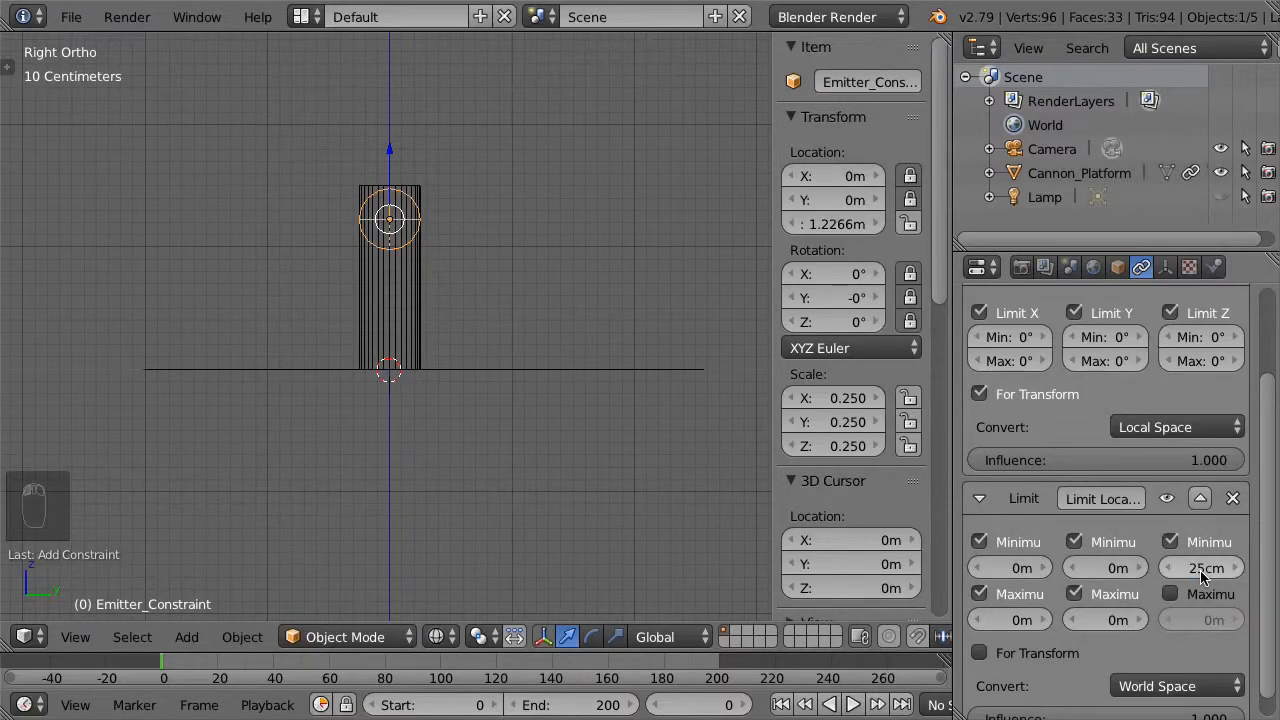
click(1171, 594)
click(1199, 620)
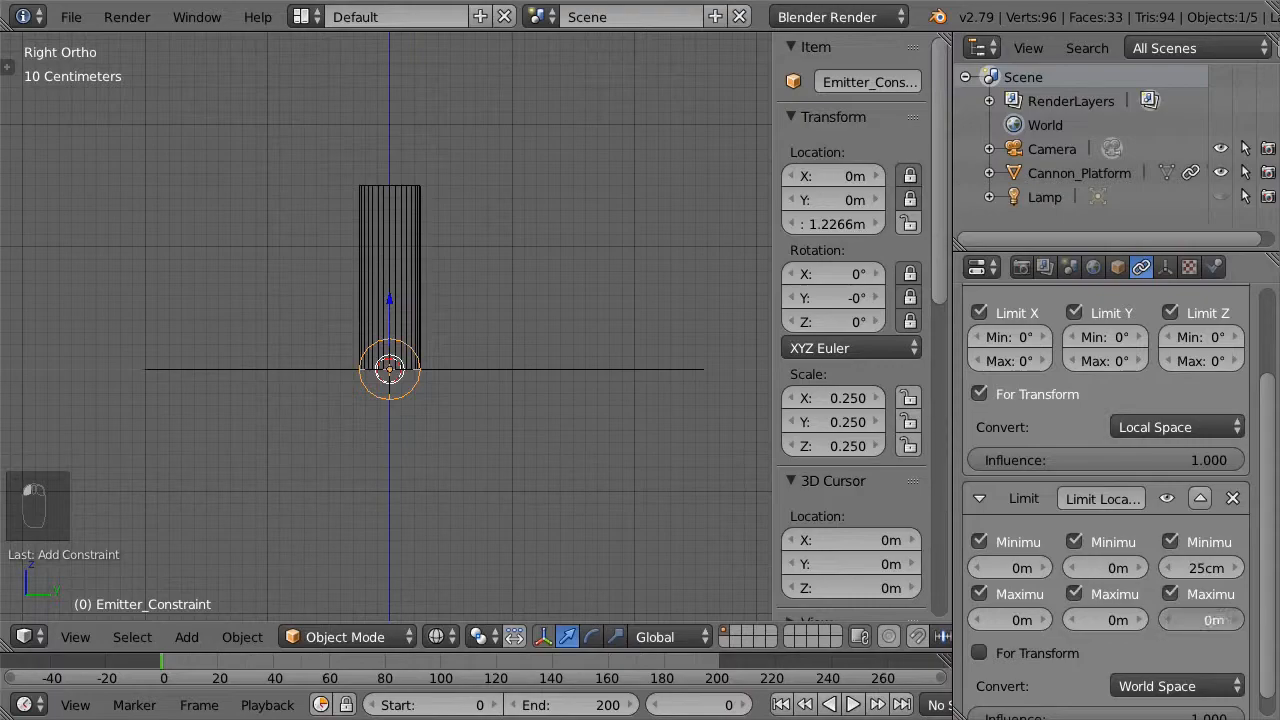
text(1.75)
key(Return)
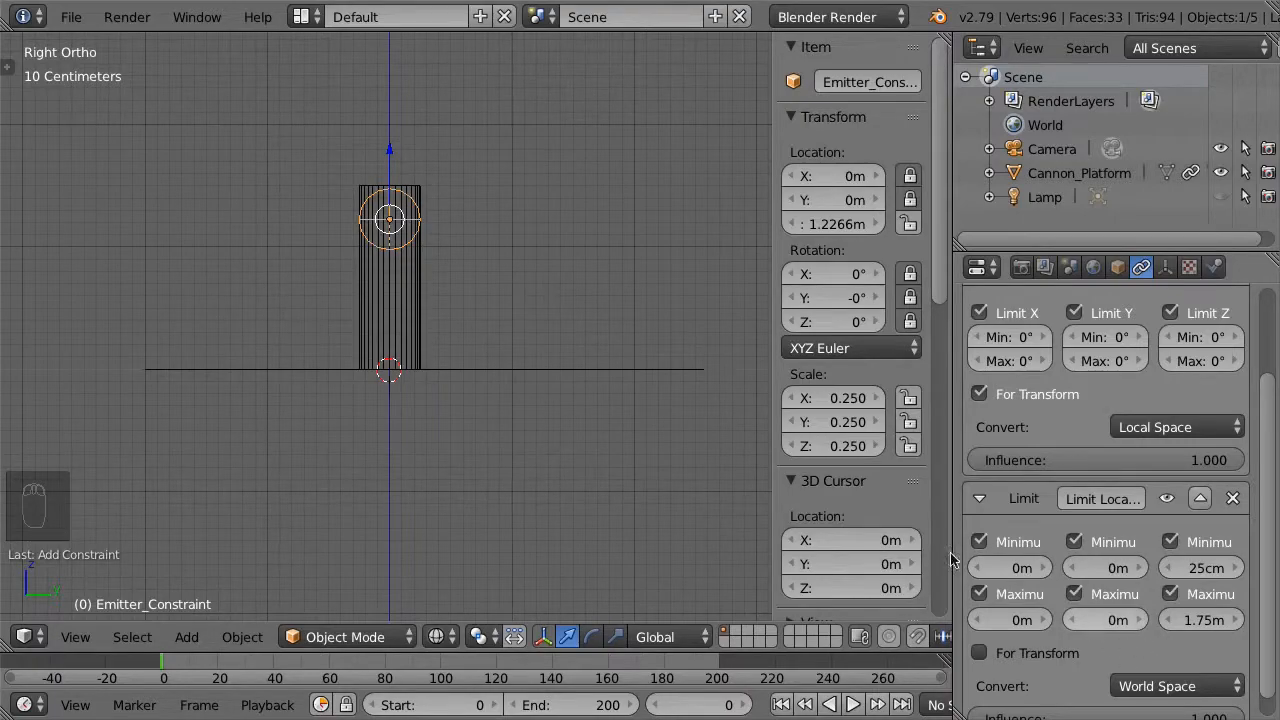
Slide Emitter_Constraint along Z to about 1.17 m and set its Limit Location constraint to For Transform in Local Space
mouse_move(391, 150)
mouse_down()
mouse_move(443, 603)
mouse_move(437, 100)
mouse_move(417, 290)
mouse_move(415, 154)
mouse_up()
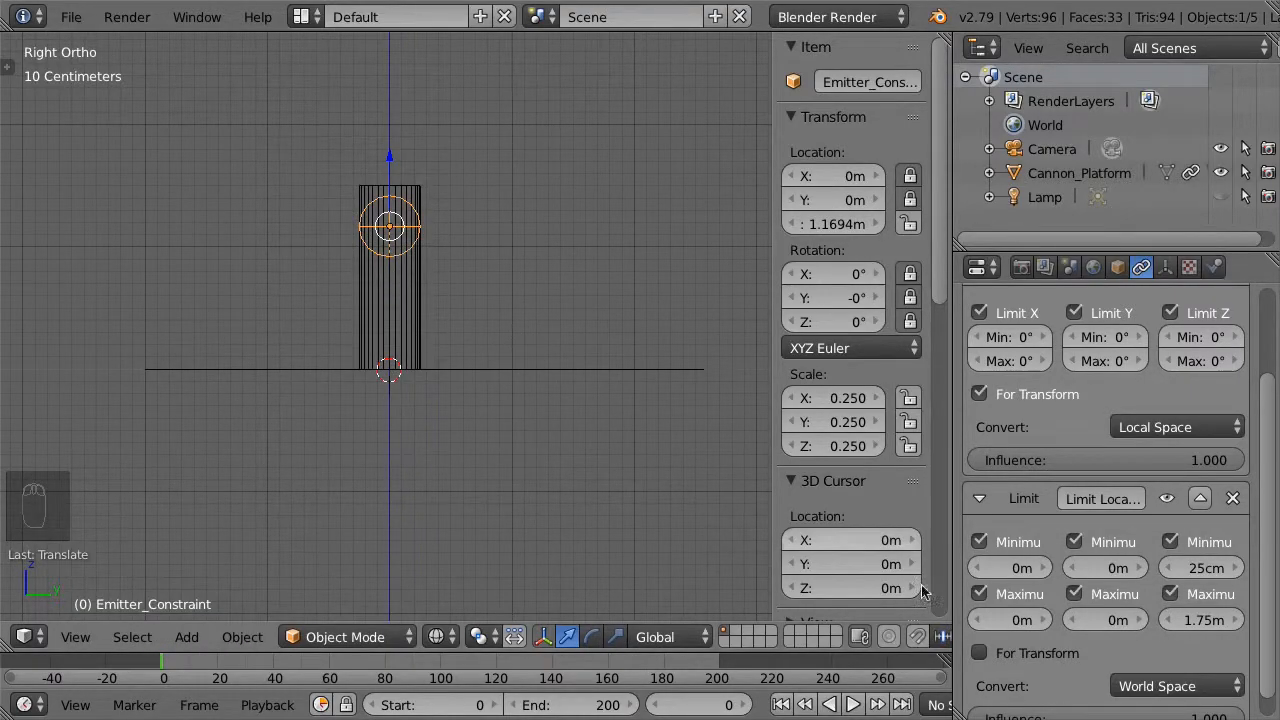
click(1070, 655)
click(1160, 686)
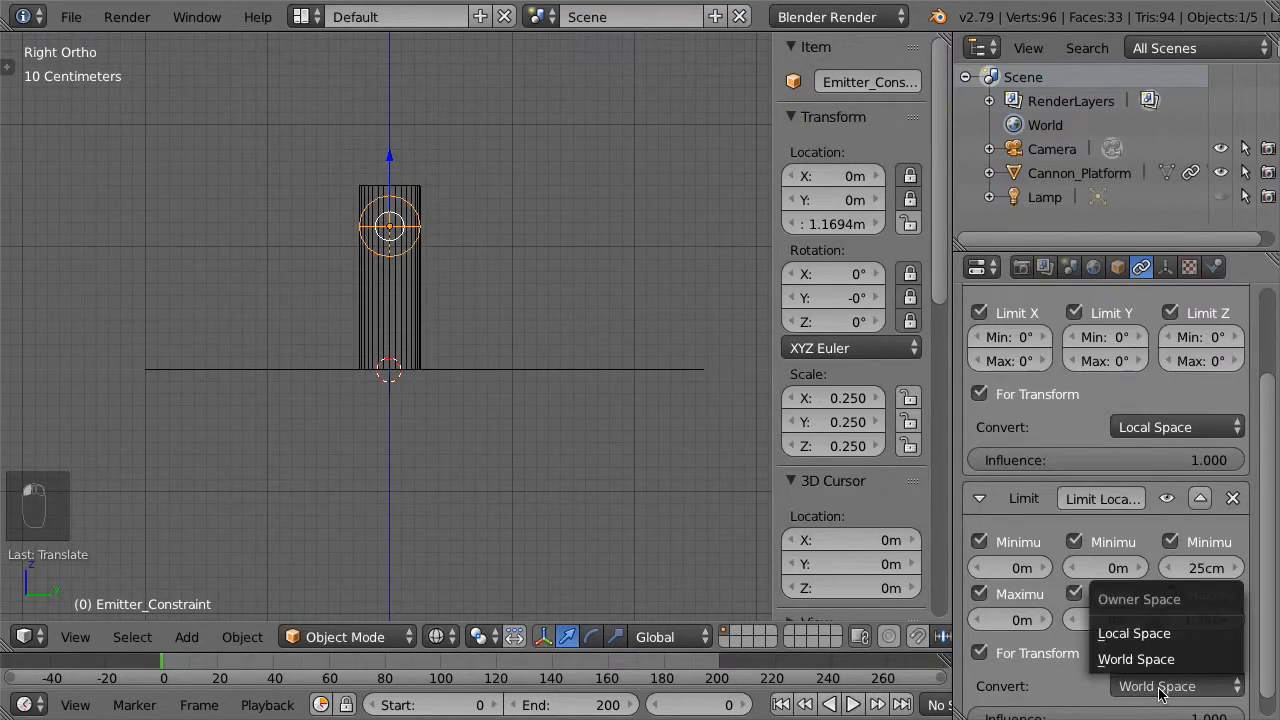
click(1207, 645)
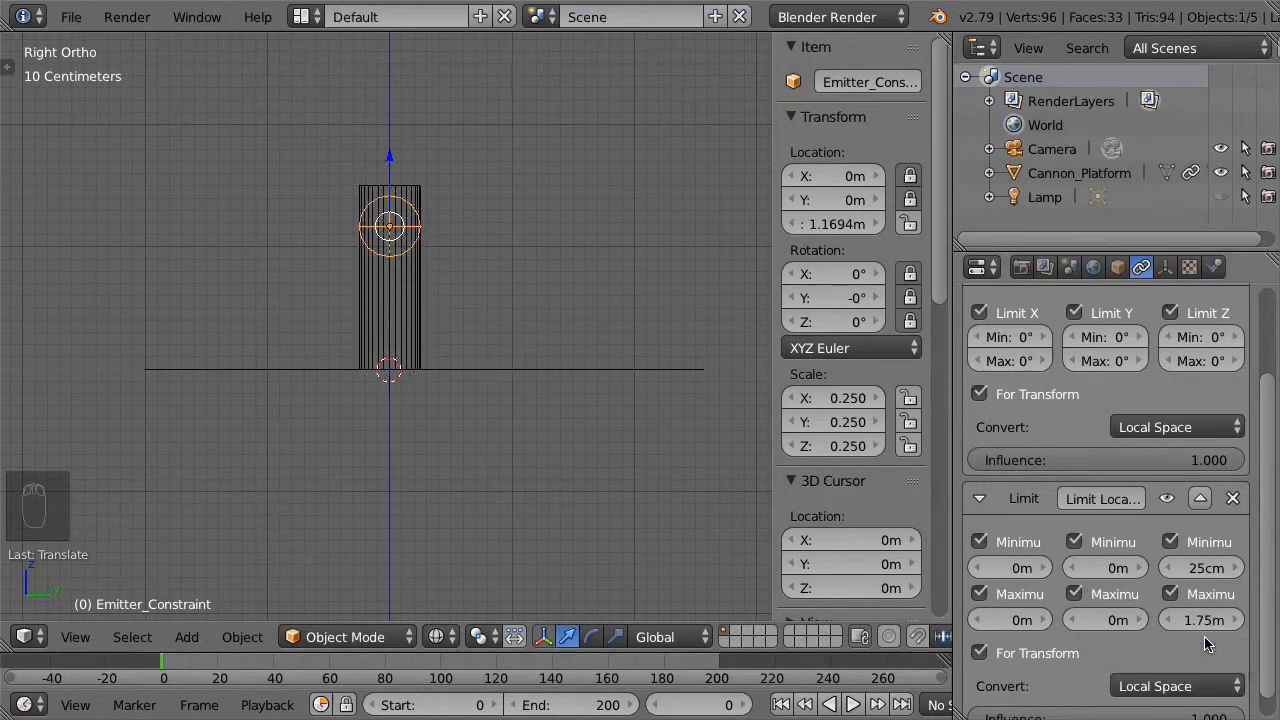
scroll(1262, 640, up, 3)
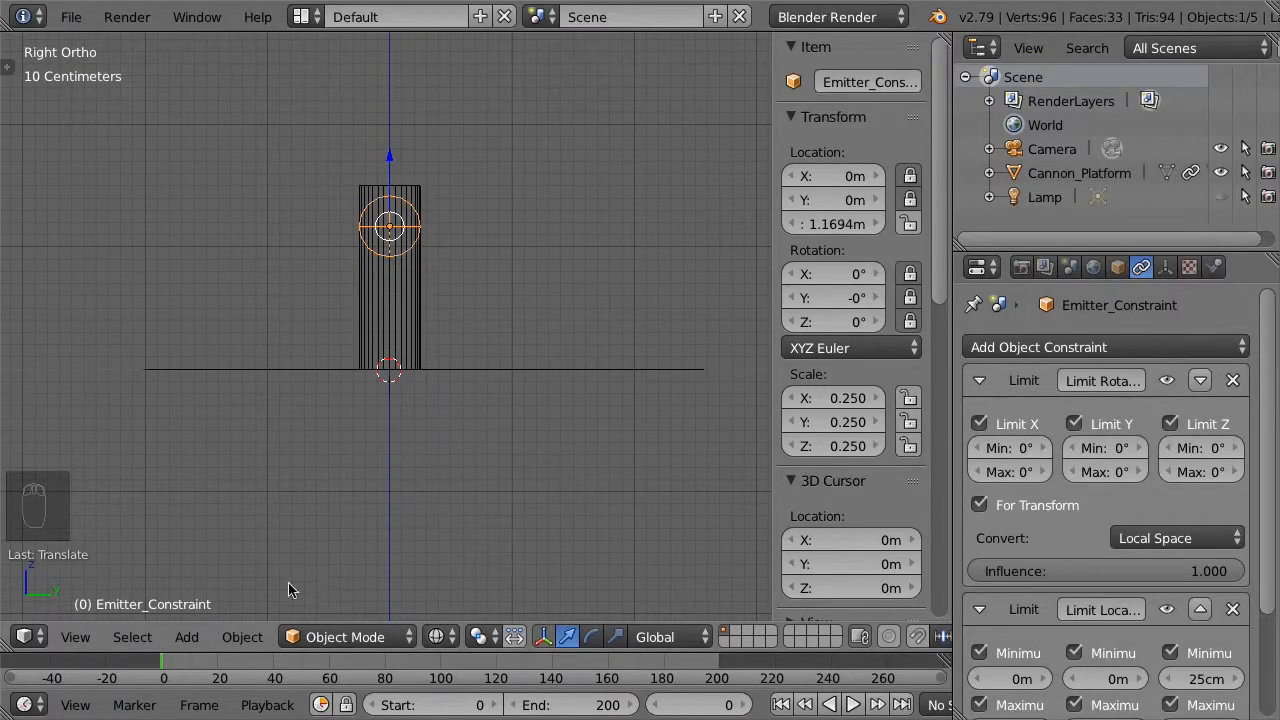
Add a plane at the barrel's base and set its scale to 0.25 in X, Y and Z
click(187, 637)
mouse_move(250, 609)
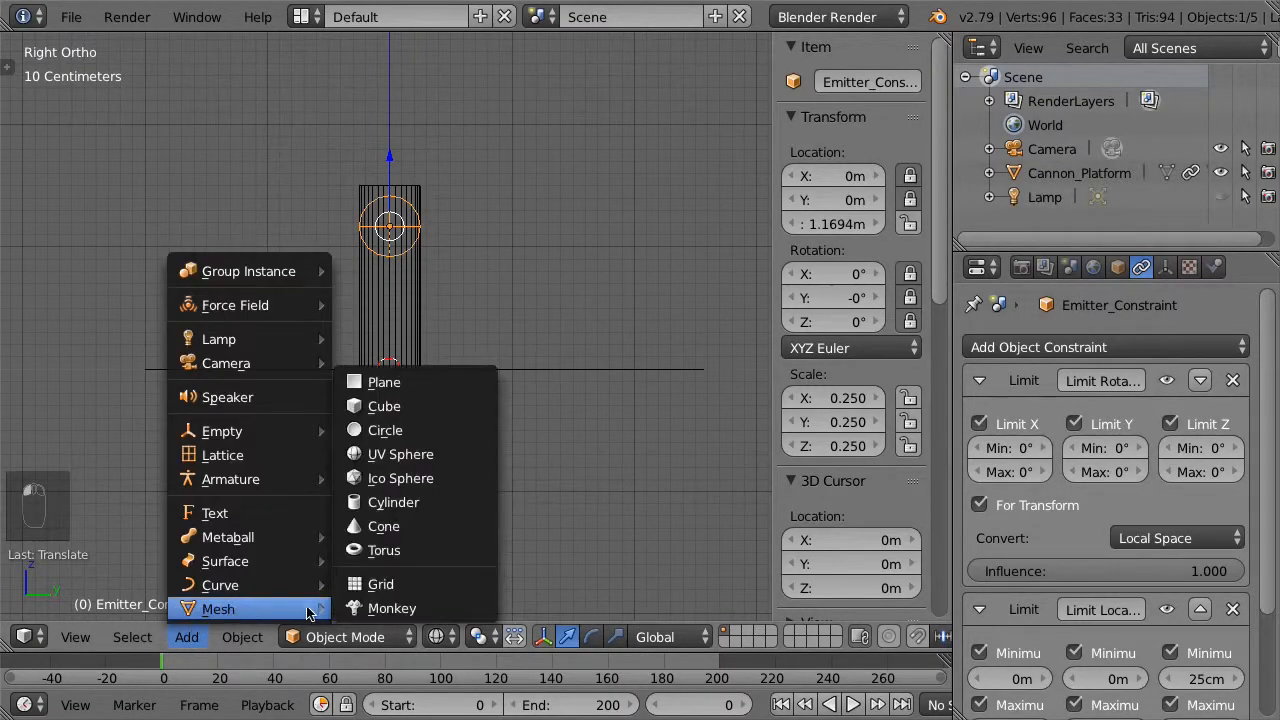
click(458, 390)
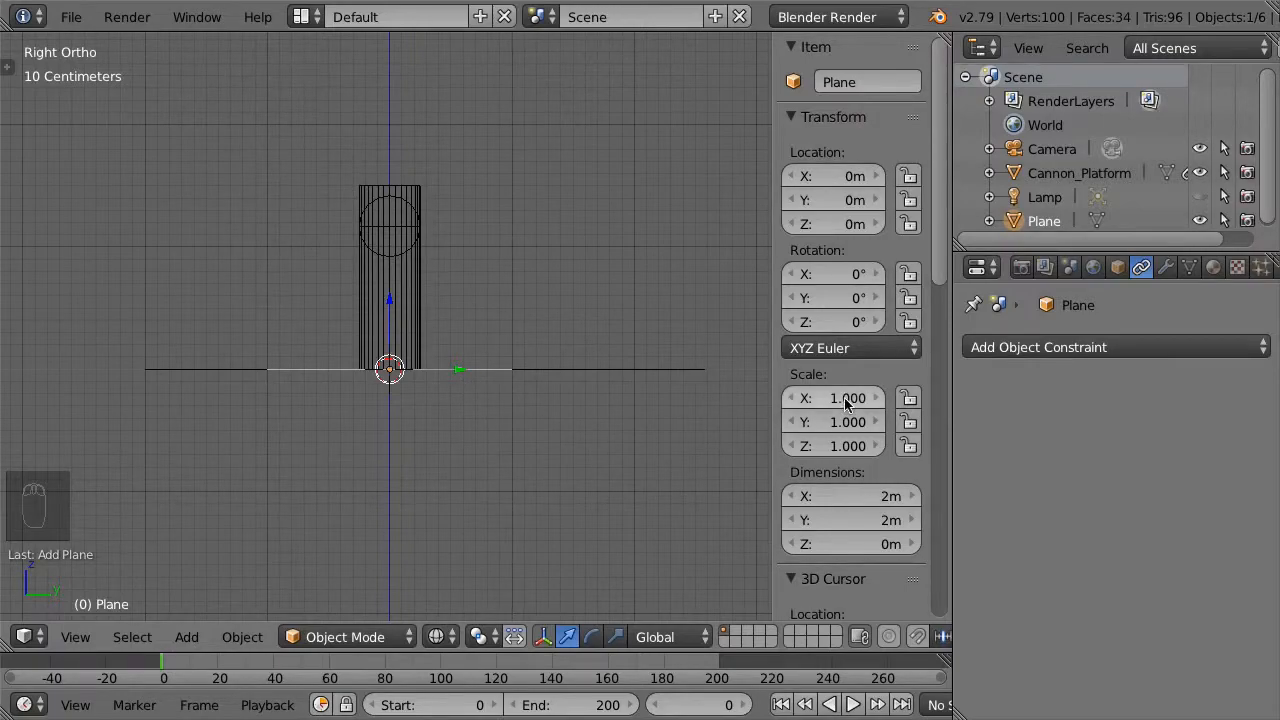
drag(843, 399, 843, 446)
text(.25)
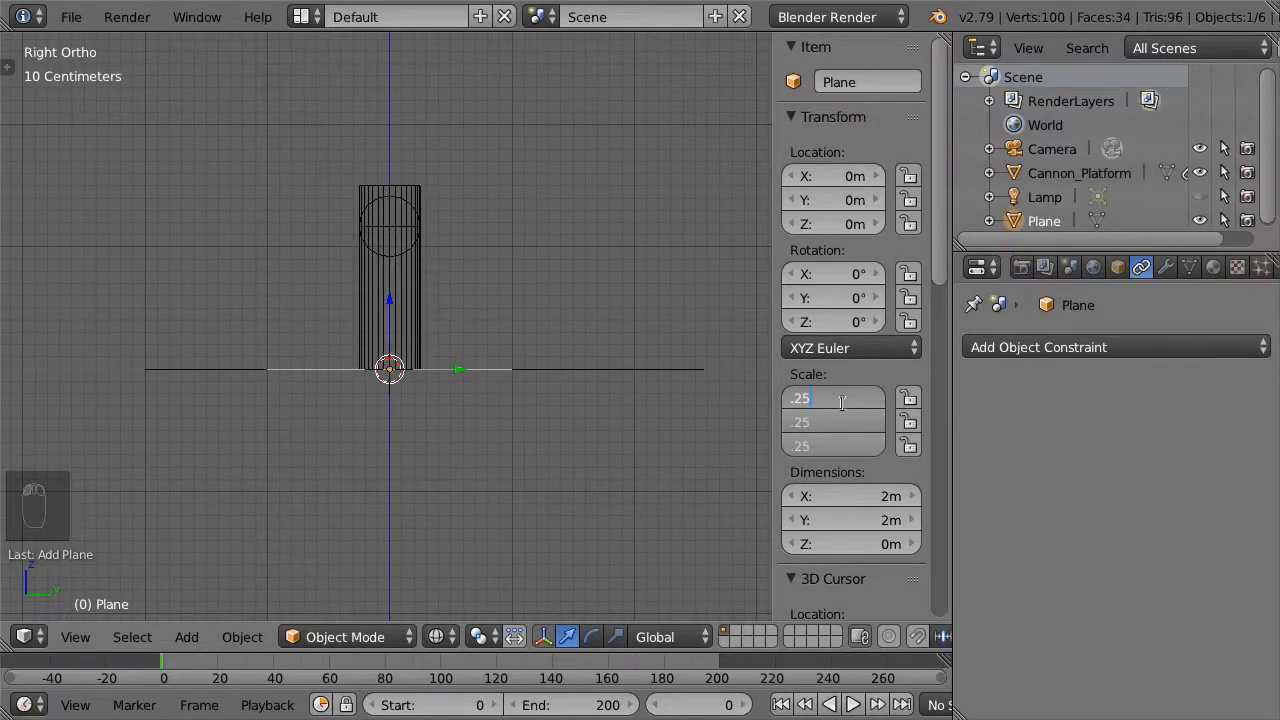
key(Return)
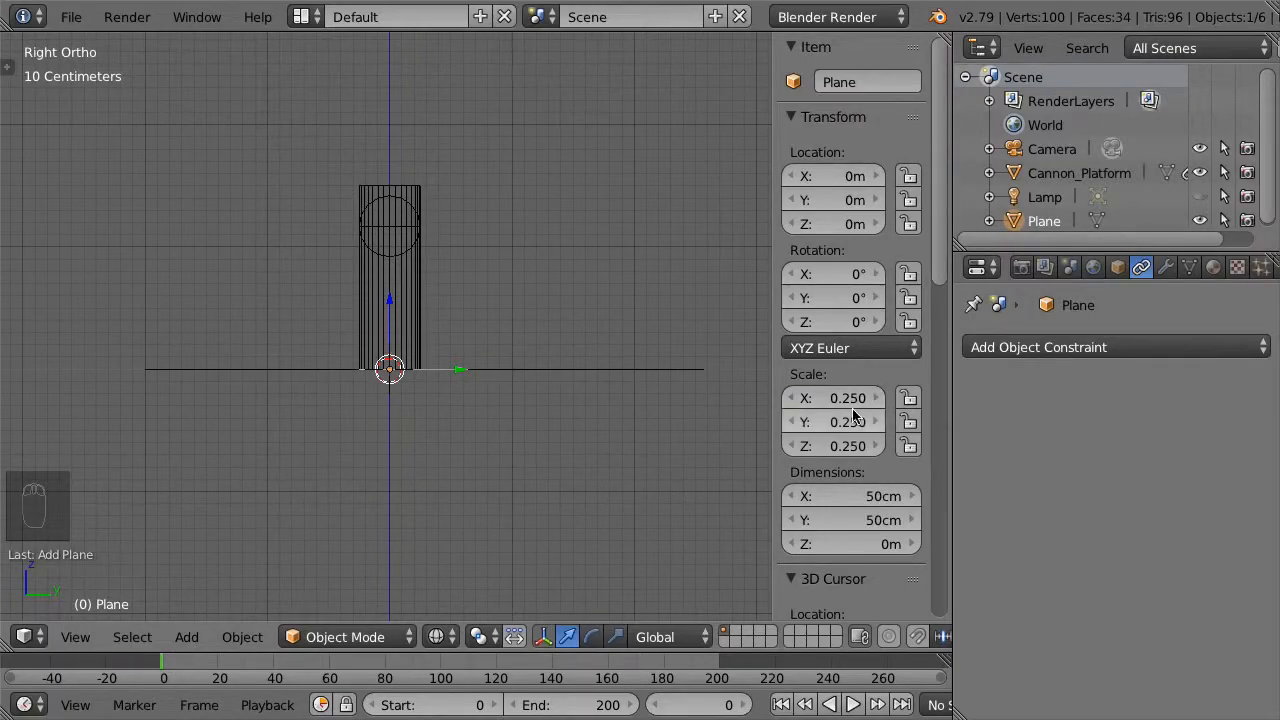
Rename the new plane as Cannon_Emitter
click(858, 84)
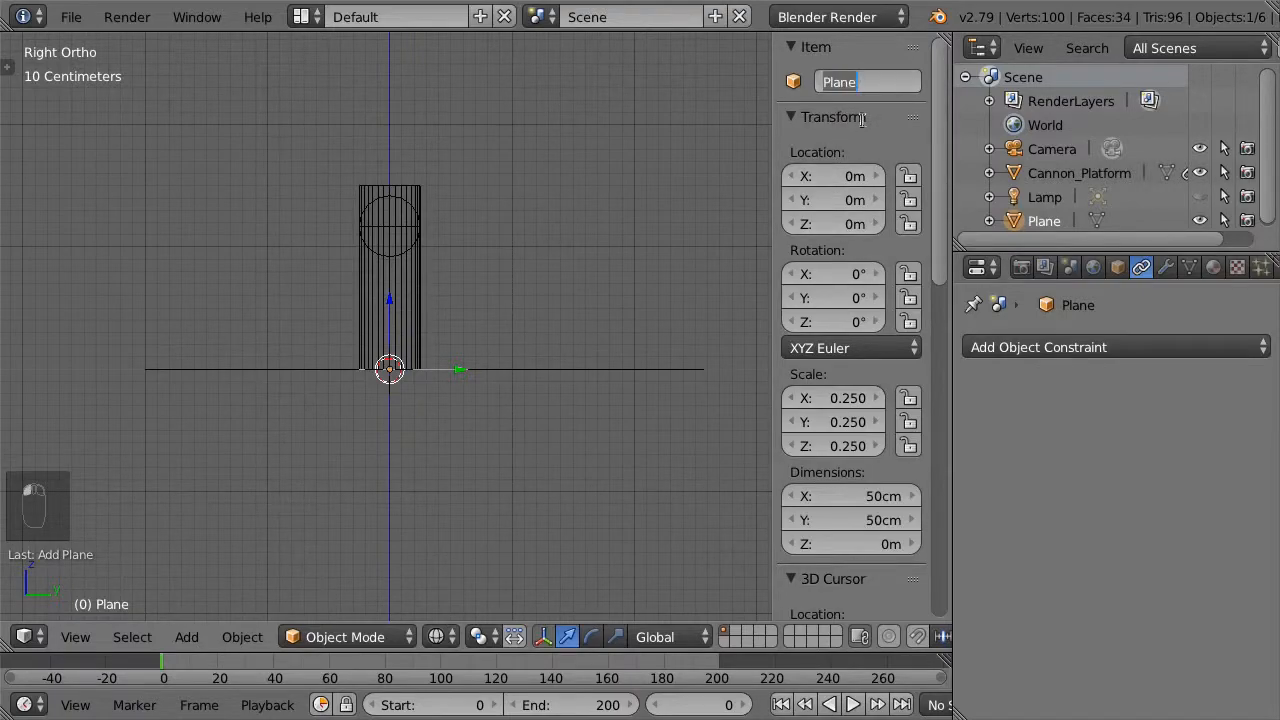
text(Cannon)
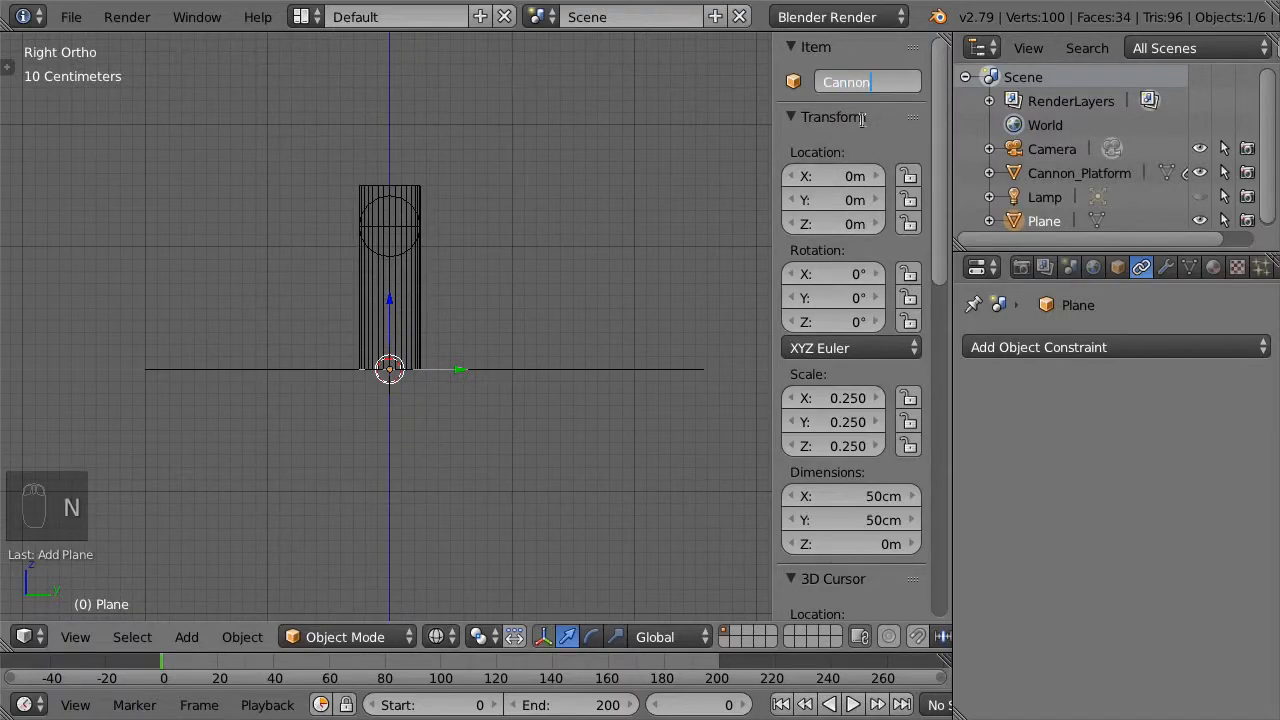
text(_Emitter)
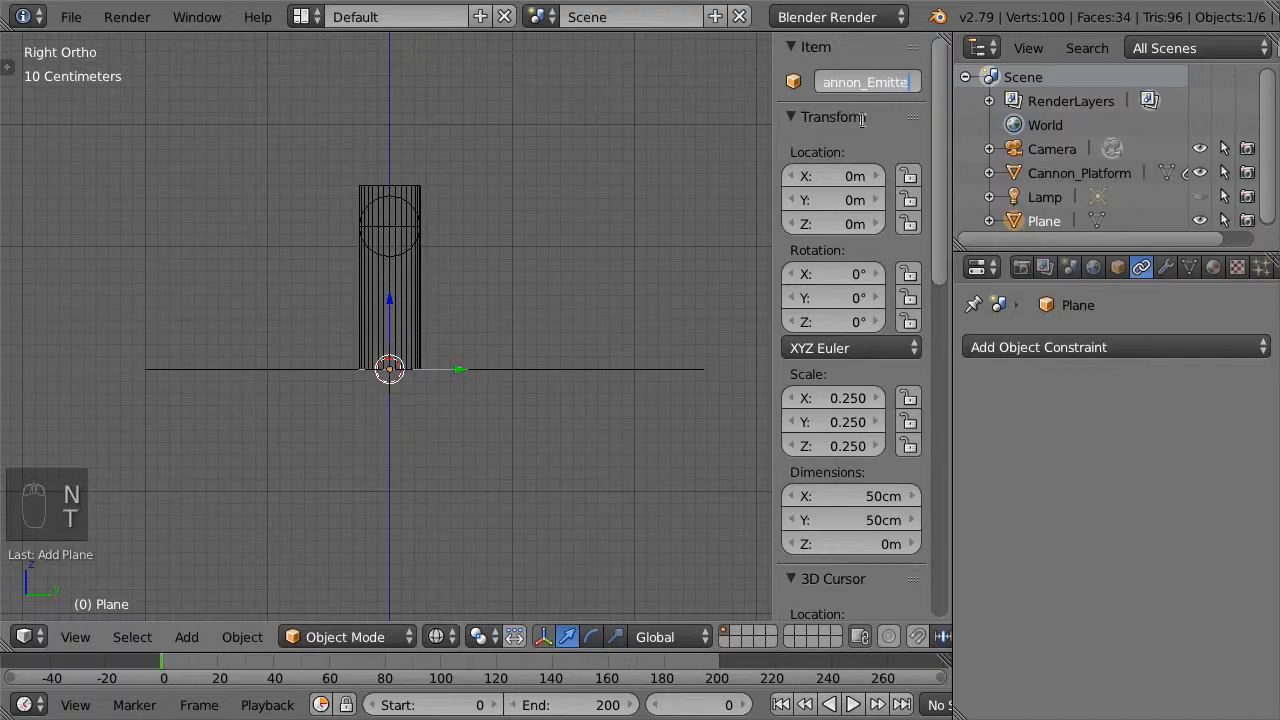
key(Return)
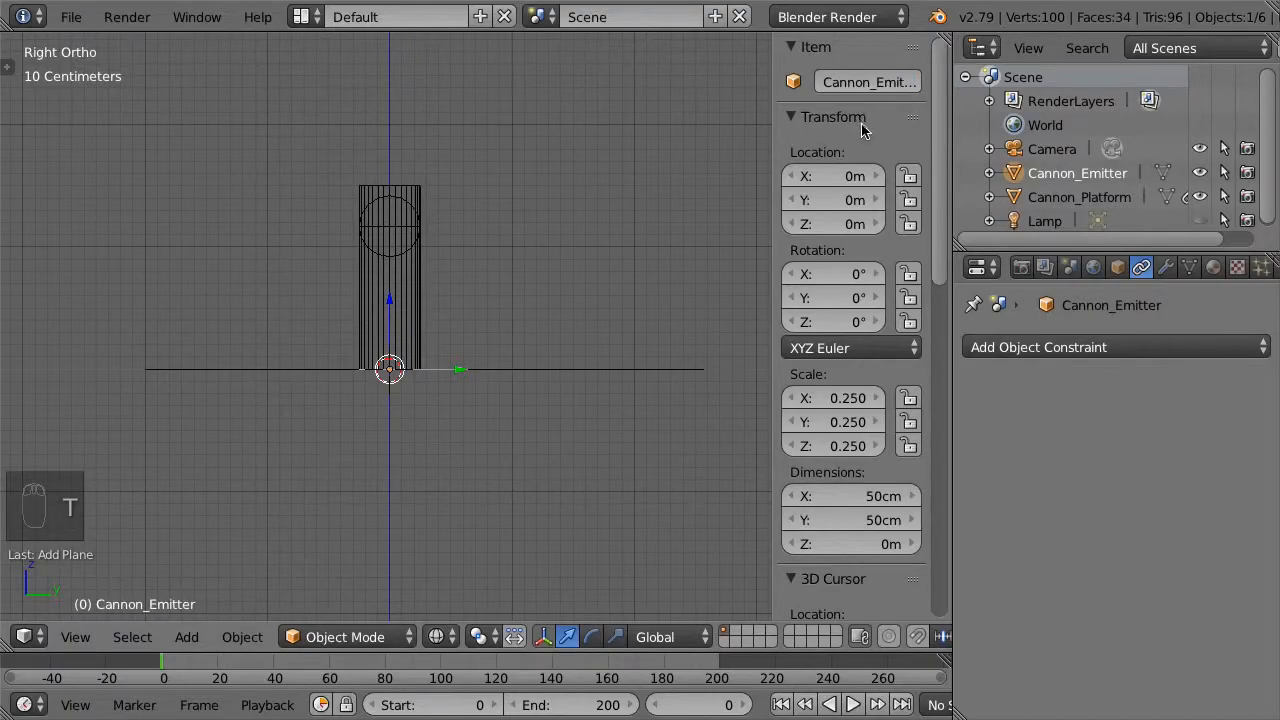
Add Copy Location and Copy Rotation constraints to Cannon_Emitter, both targeting Emitter_Constraint
click(994, 347)
click(847, 401)
click(1080, 350)
click(857, 427)
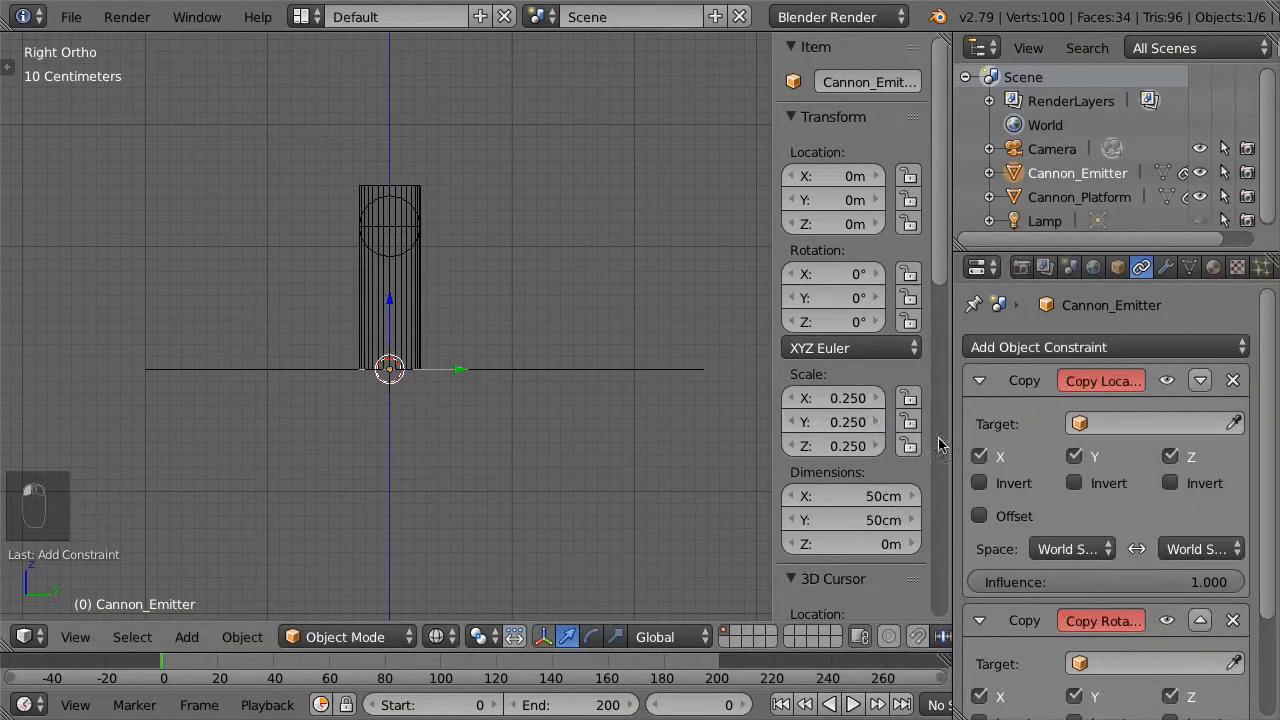
click(1145, 423)
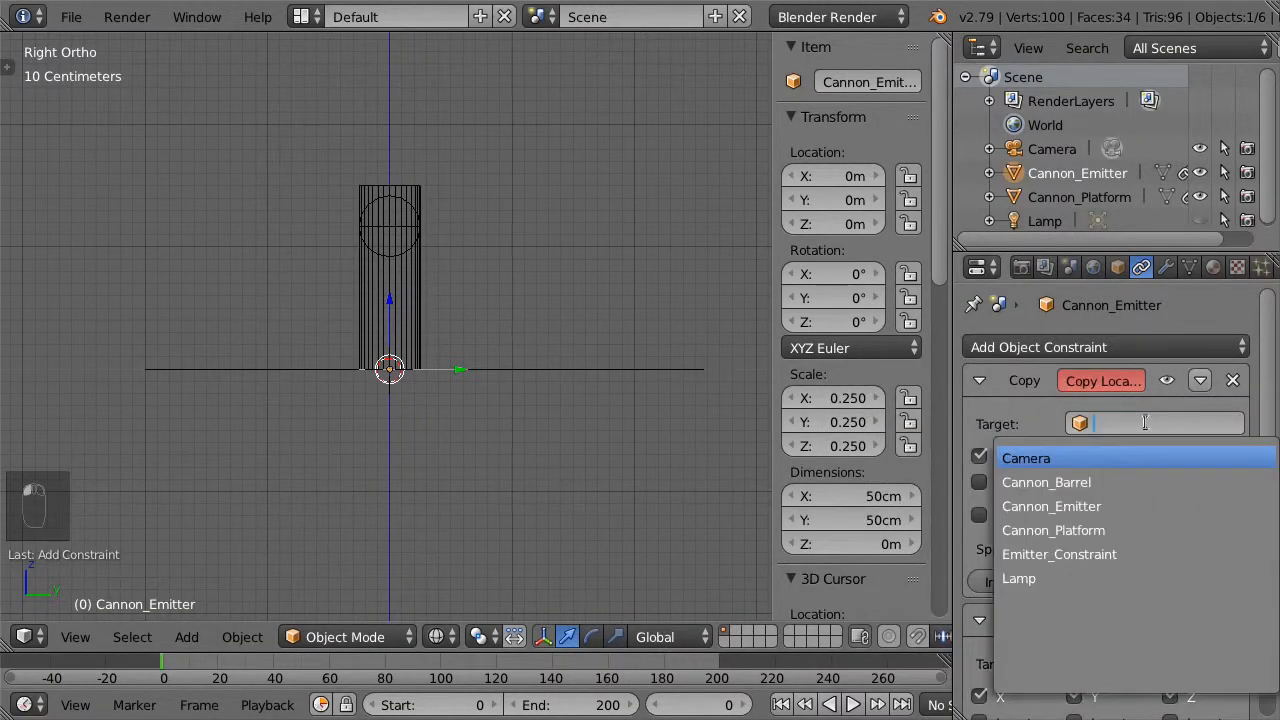
click(1173, 555)
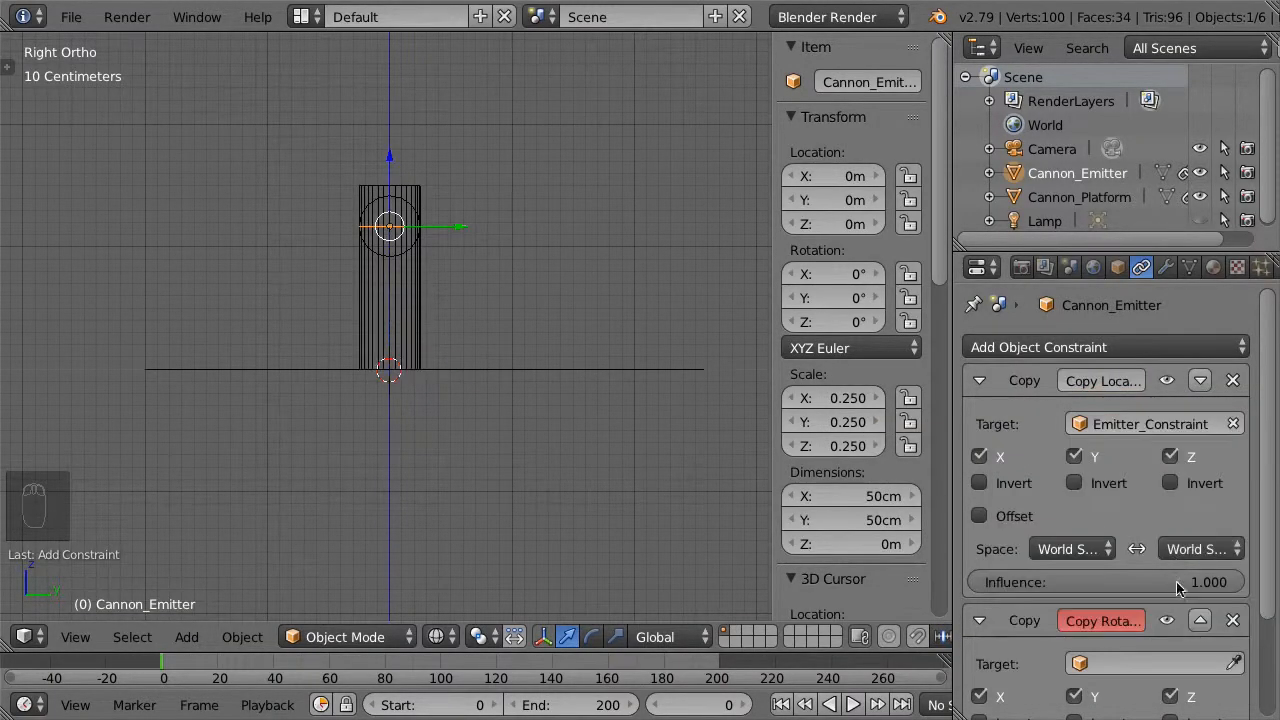
click(1183, 662)
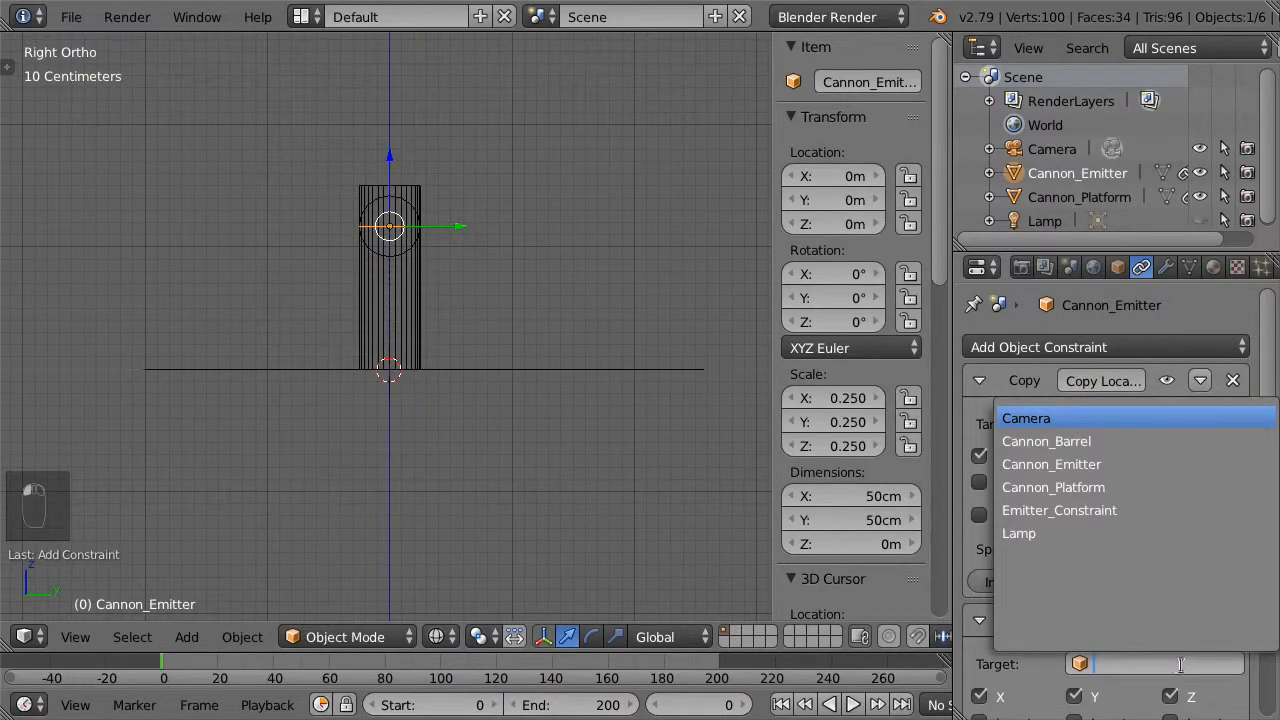
click(1161, 511)
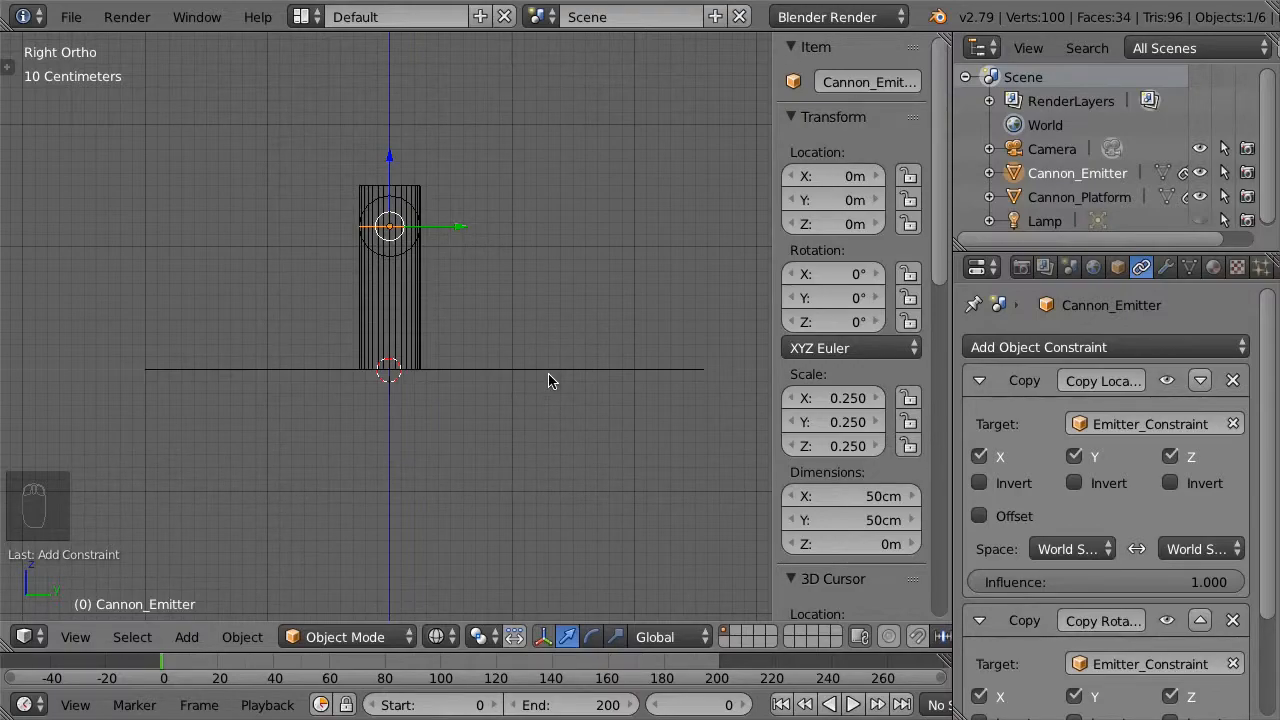
Tilt Cannon_Barrel to about 60.6° around X and set its Z location to 0.75 m
right_click(408, 325)
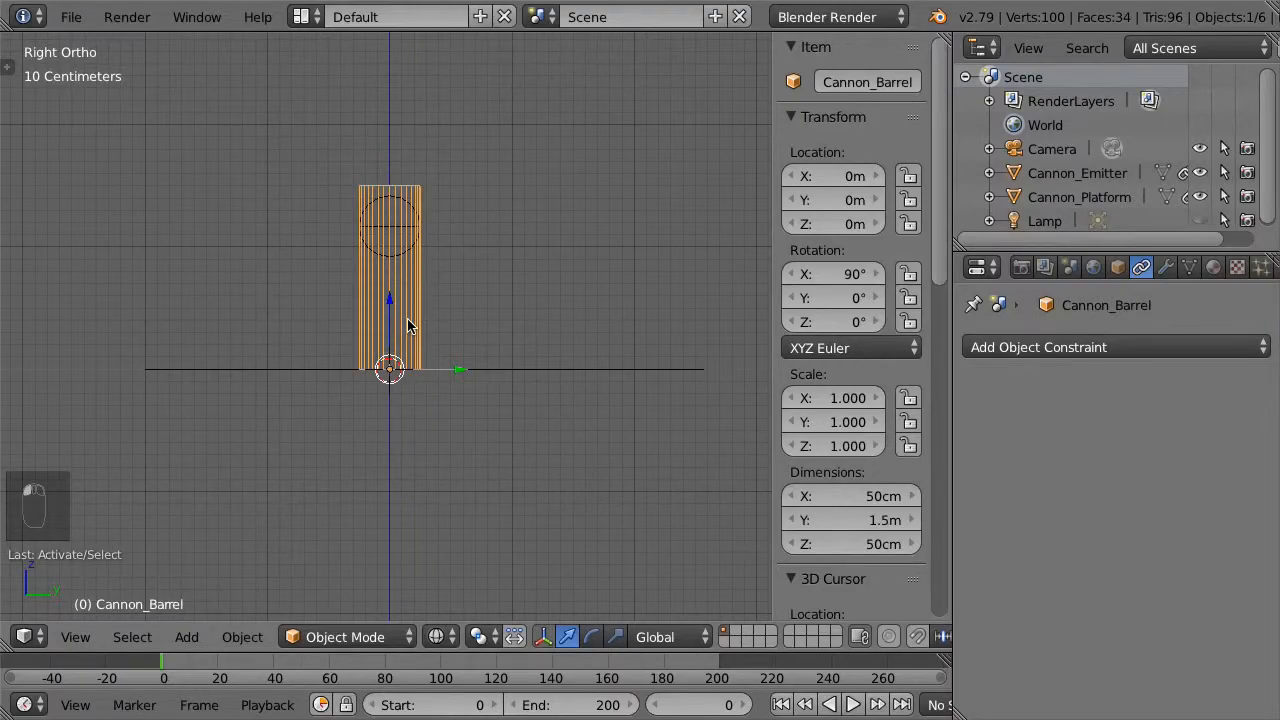
mouse_move(825, 275)
mouse_down()
mouse_move(868, 275)
mouse_move(805, 275)
mouse_move(842, 275)
mouse_up()
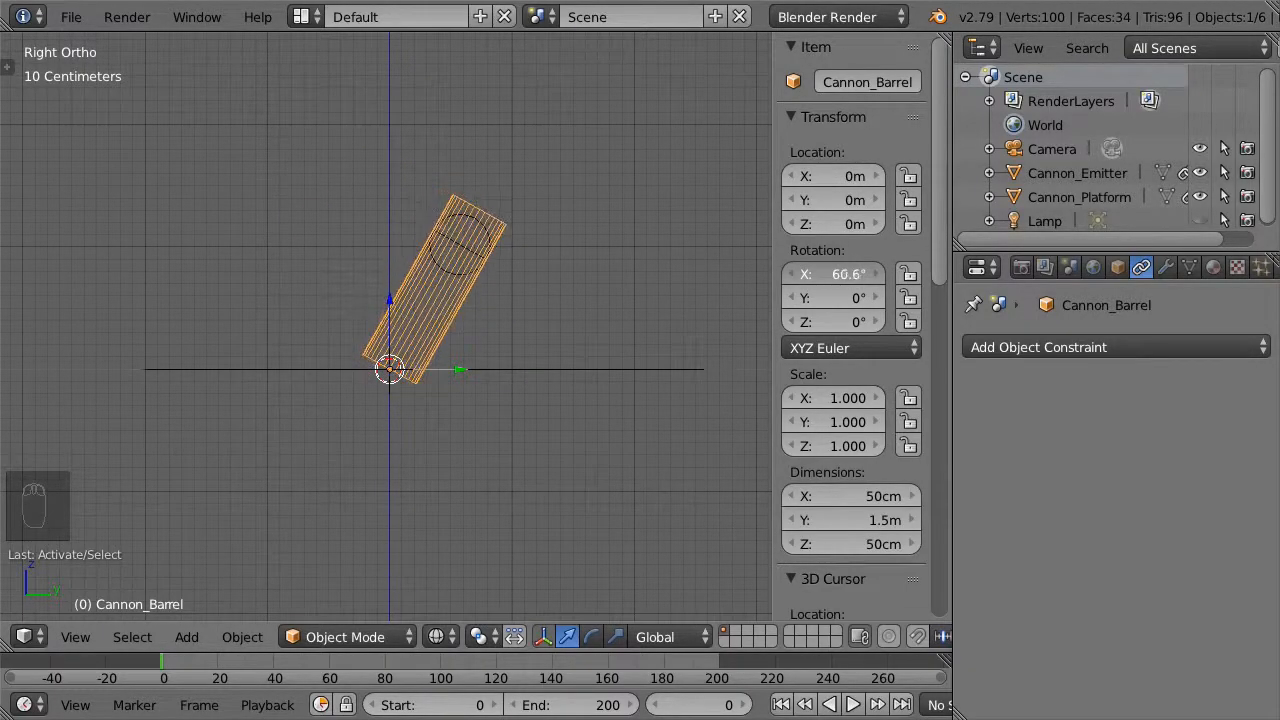
click(835, 223)
key(BackSpace)
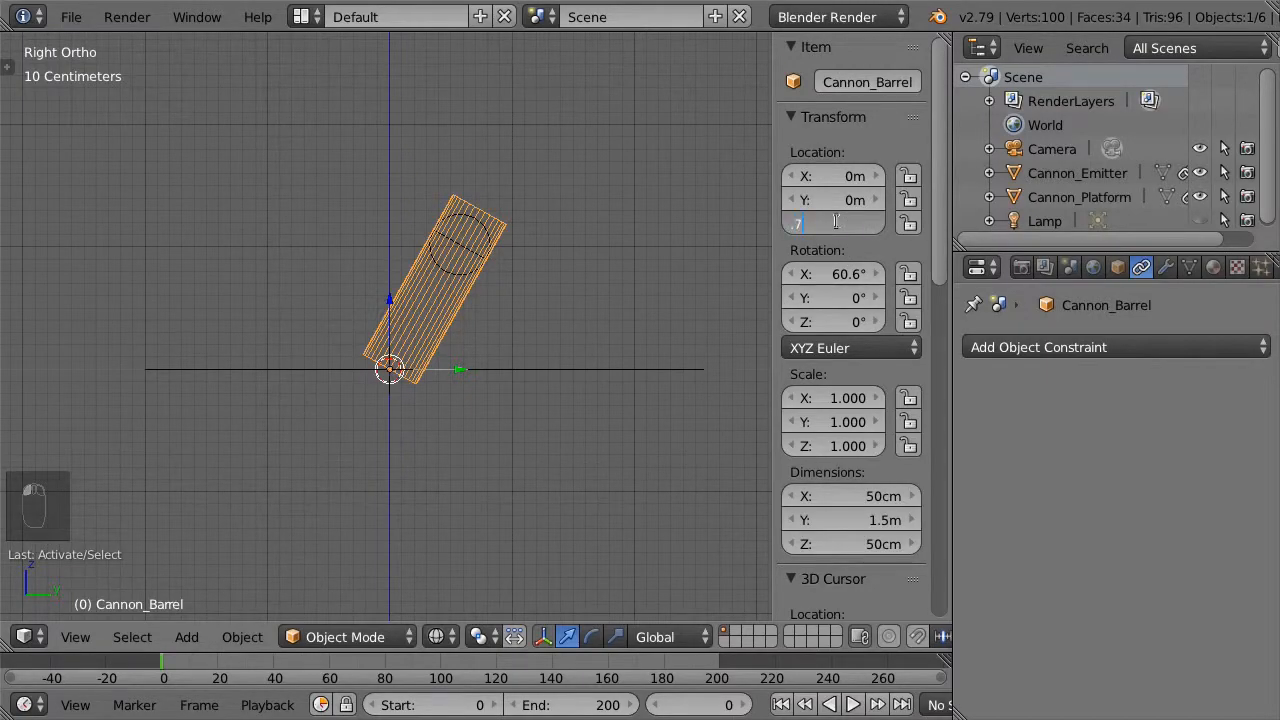
text(.7)
key(Return)
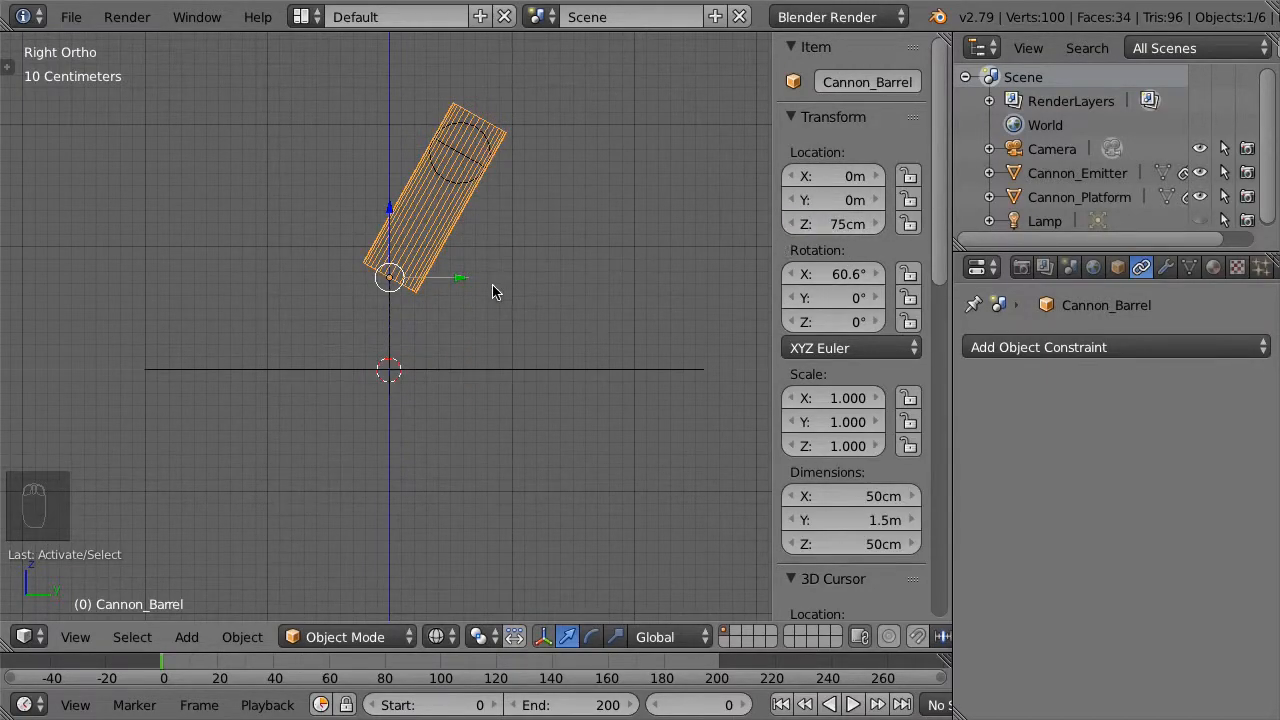
Lock Cannon_Barrel's X, Y and Z location and its Y and Z rotation
drag(909, 176, 910, 226)
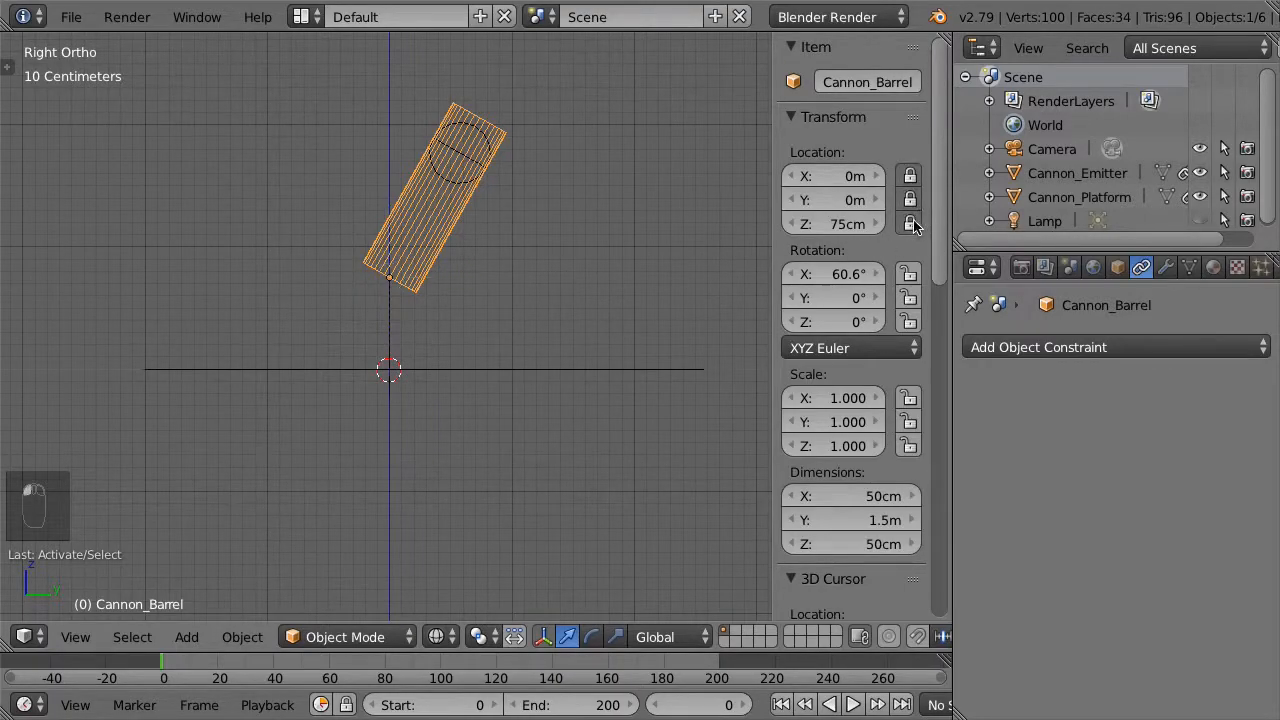
drag(909, 298, 910, 322)
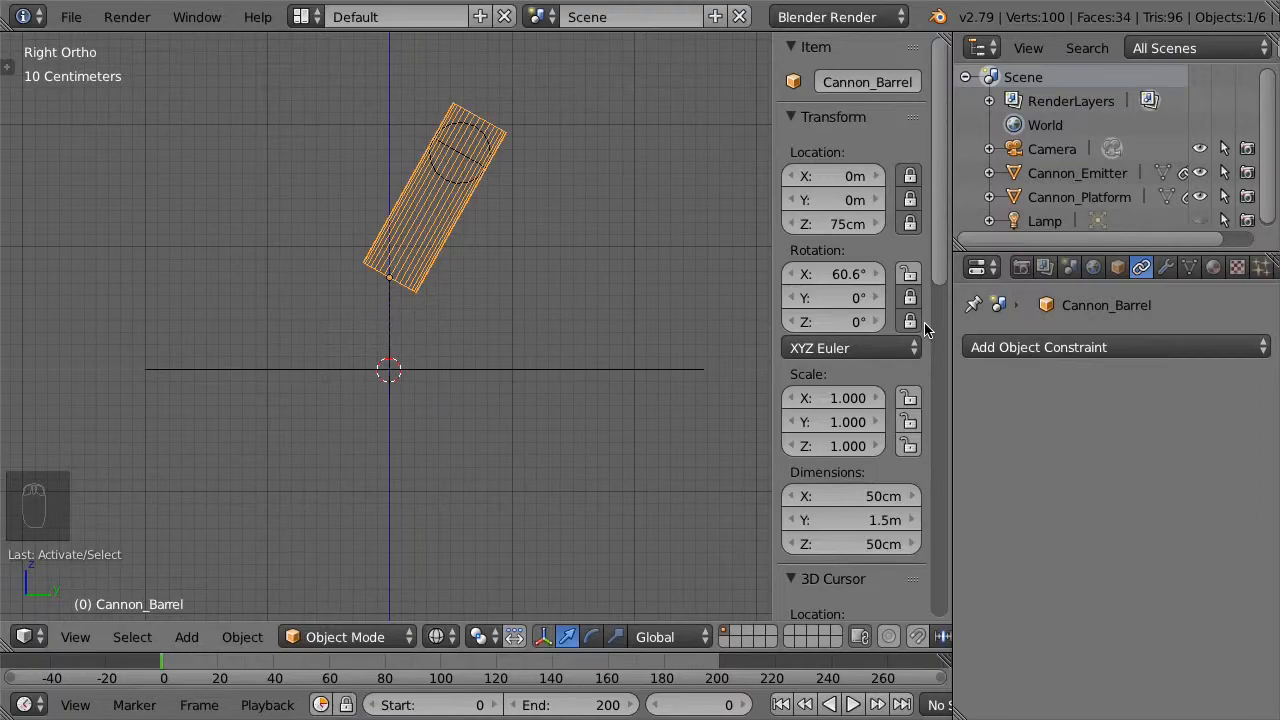
Add a Limit Rotation constraint to Cannon_Barrel and limit X to a minimum of 0.1° and a maximum of 89°
click(1050, 347)
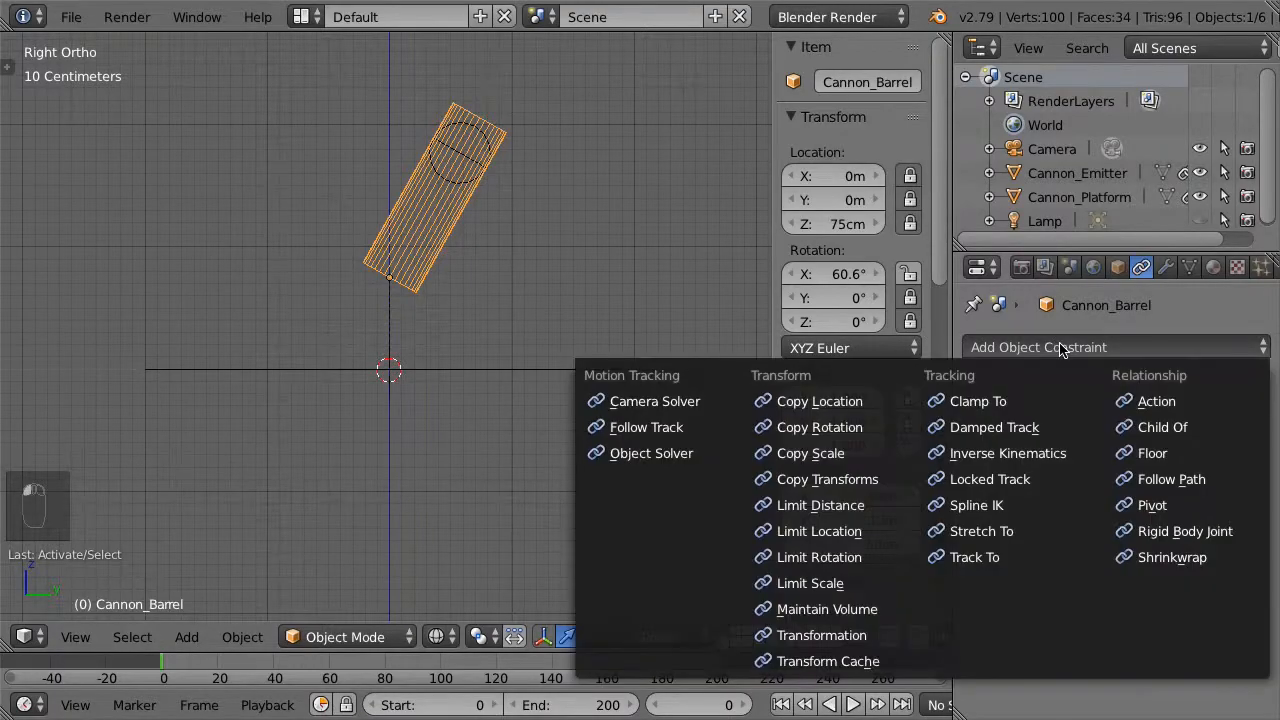
click(900, 560)
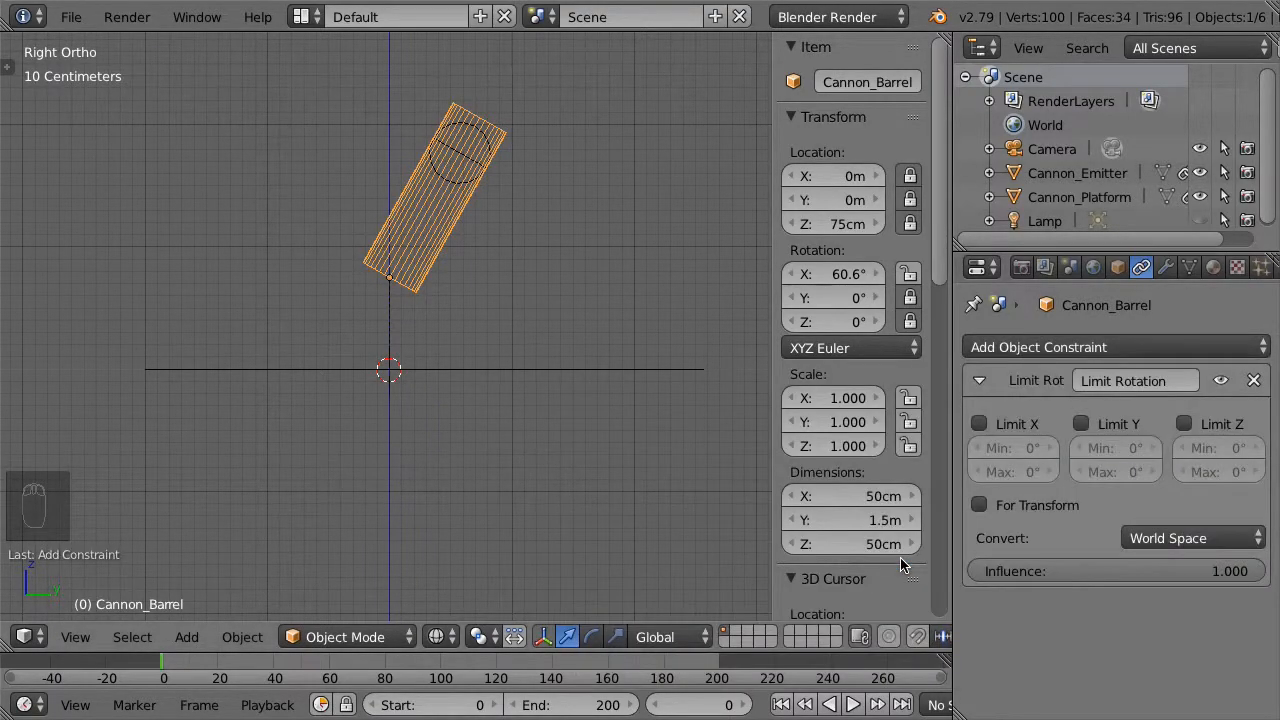
click(1030, 426)
click(1038, 448)
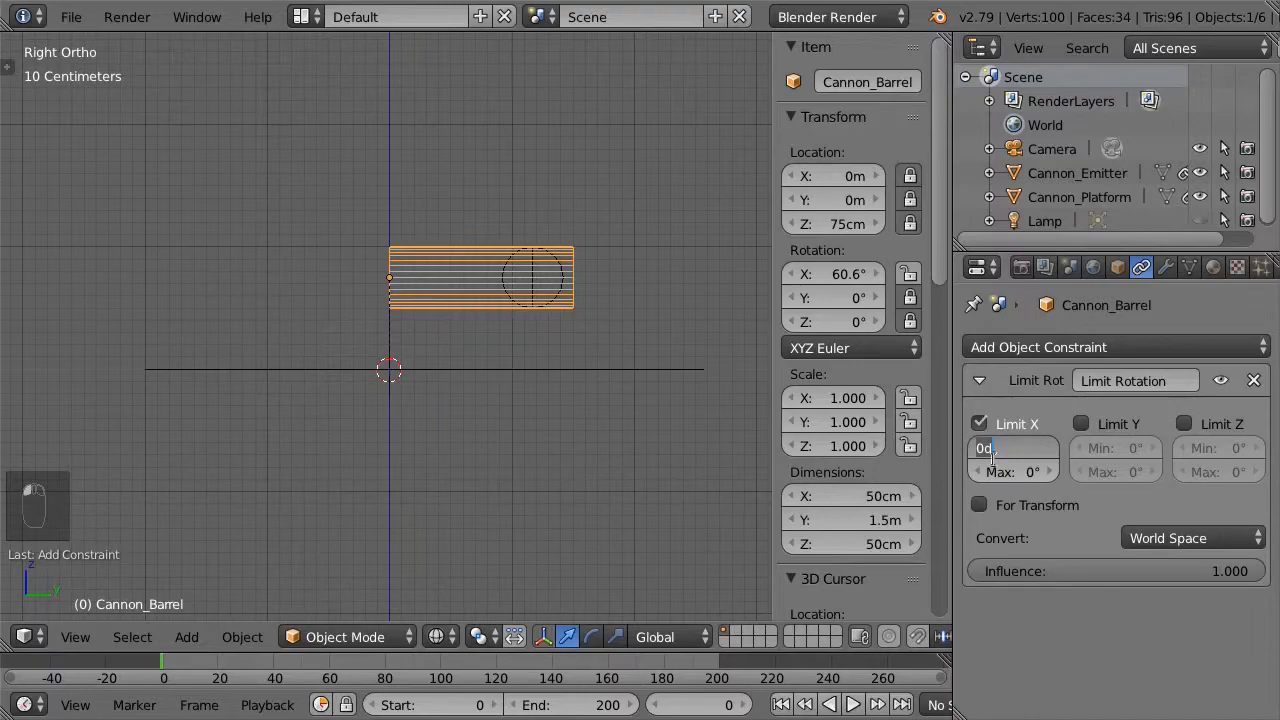
key(BackSpace)
text(0.1)
key(Return)
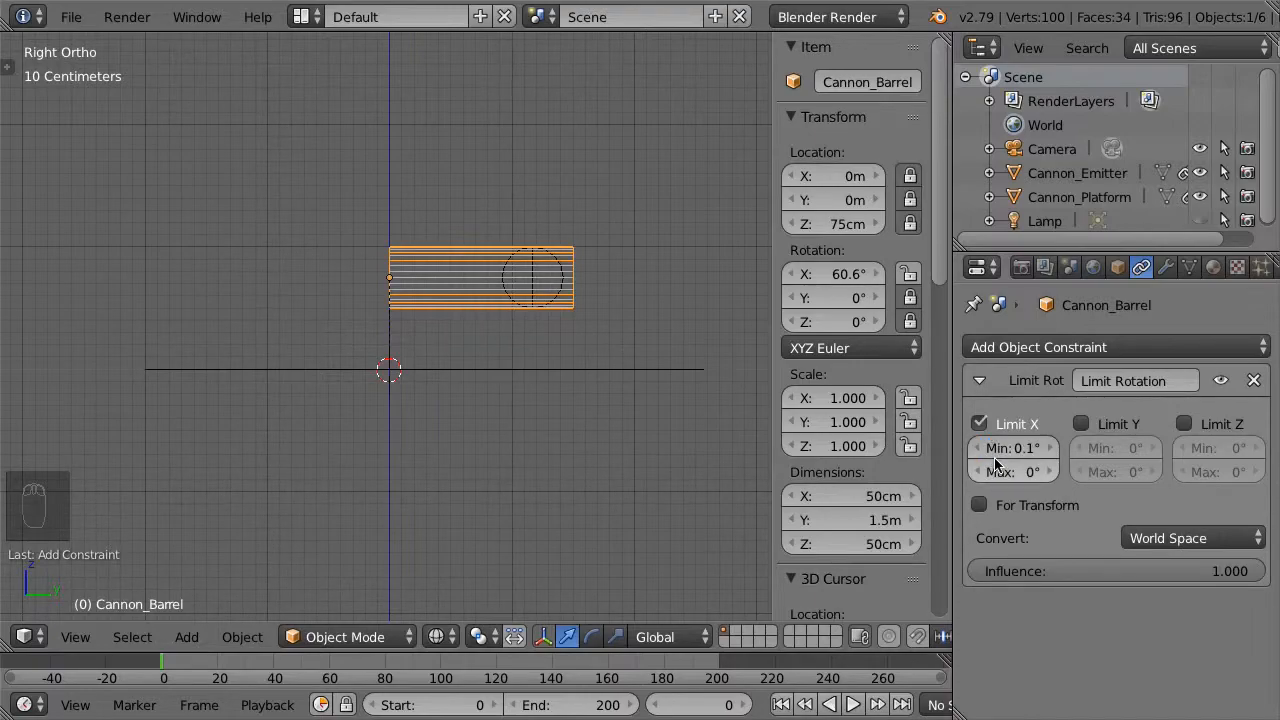
click(1008, 471)
text(89)
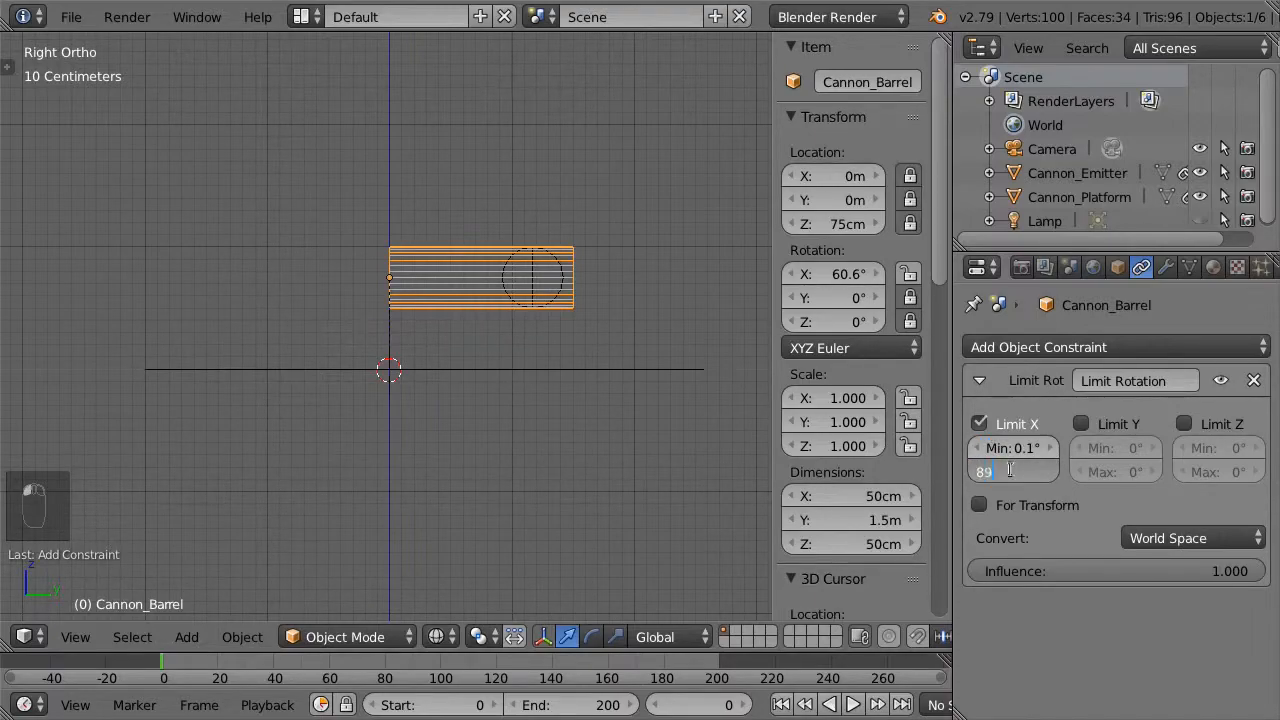
key(Return)
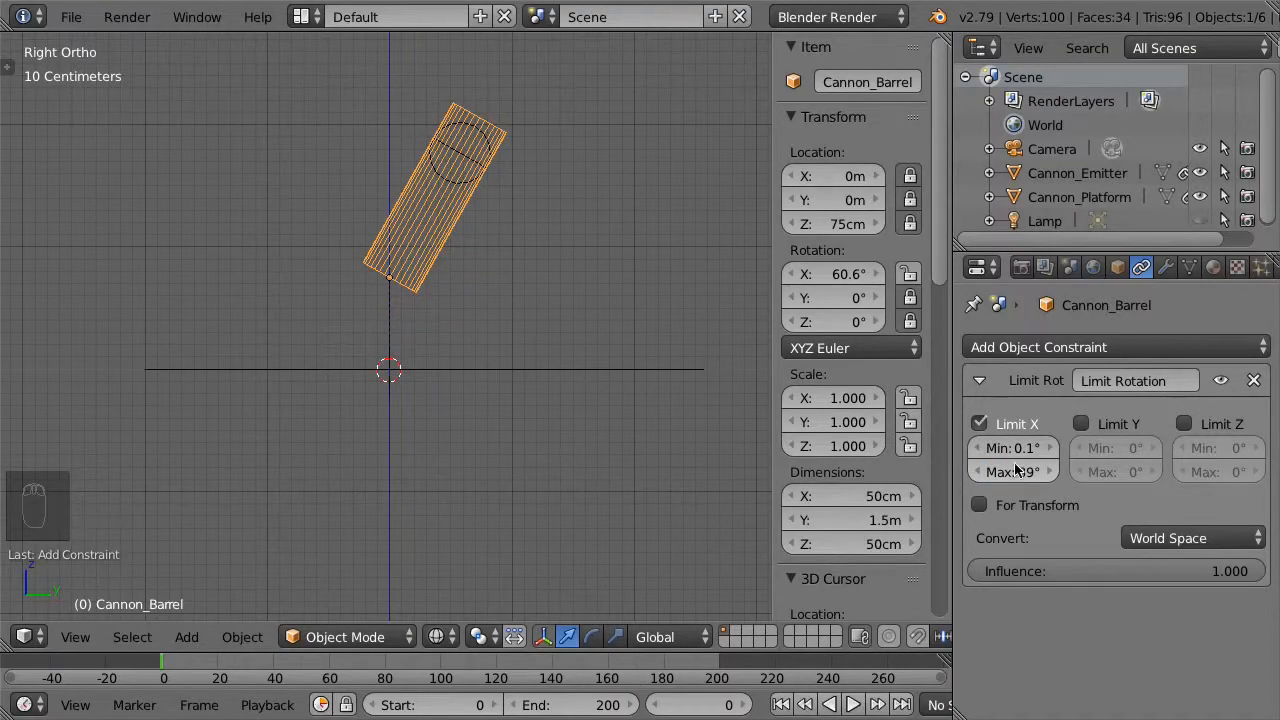
Test the barrel's X rotation limit by tilting it below 0°, then bring its X rotation to about 83°
drag(848, 274, 786, 274)
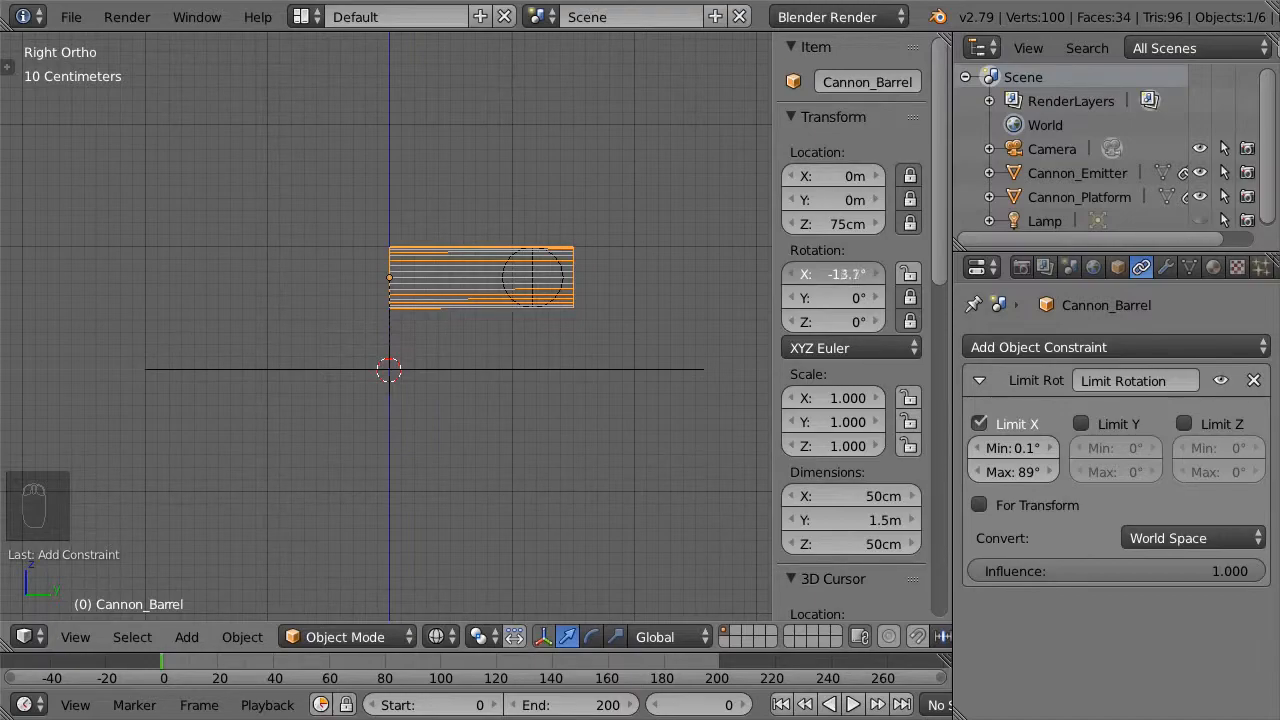
drag(786, 274, 824, 283)
Enable the Y and Z limits of the Limit Rotation constraint and set it to For Transform in Local Space
click(1081, 424)
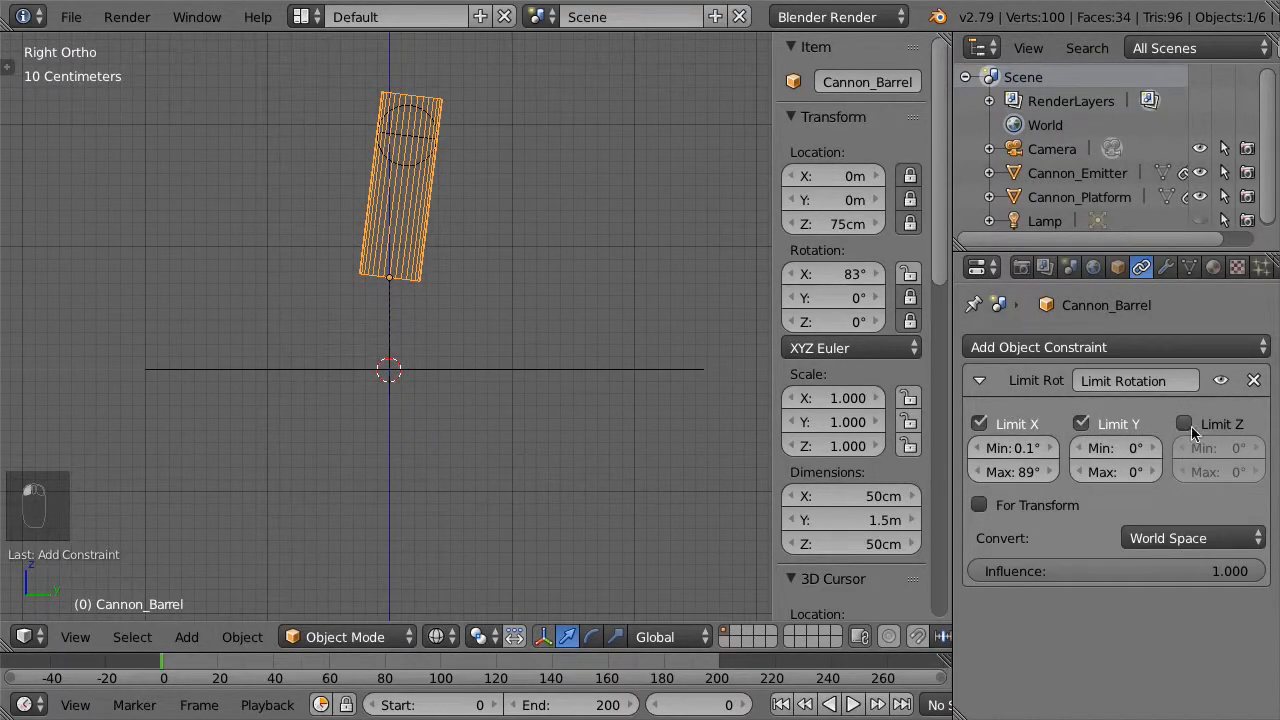
click(1184, 424)
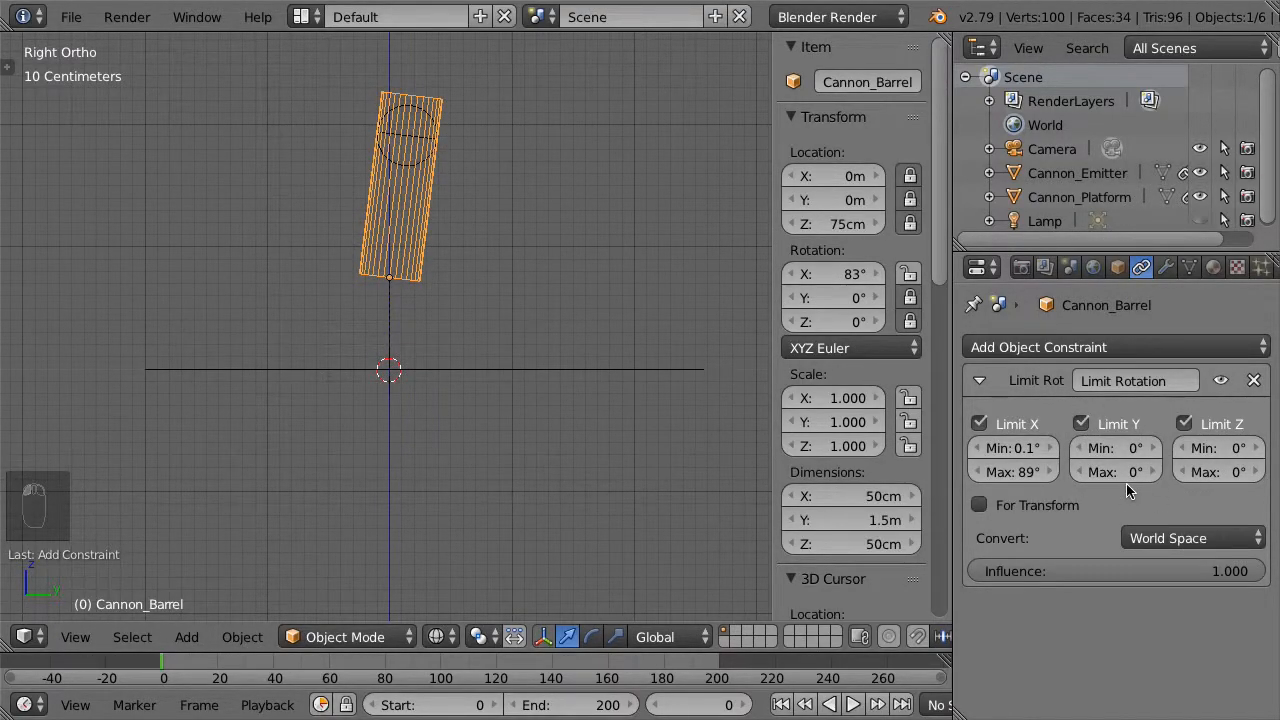
click(1057, 510)
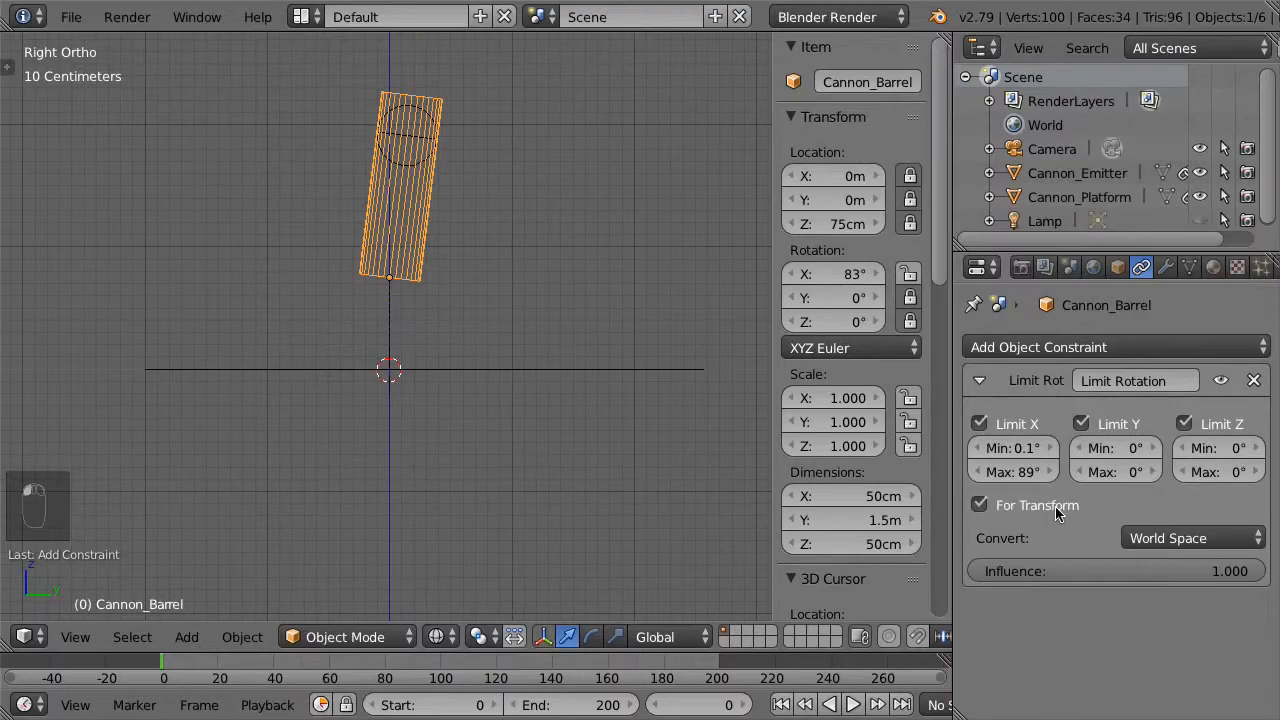
click(1230, 540)
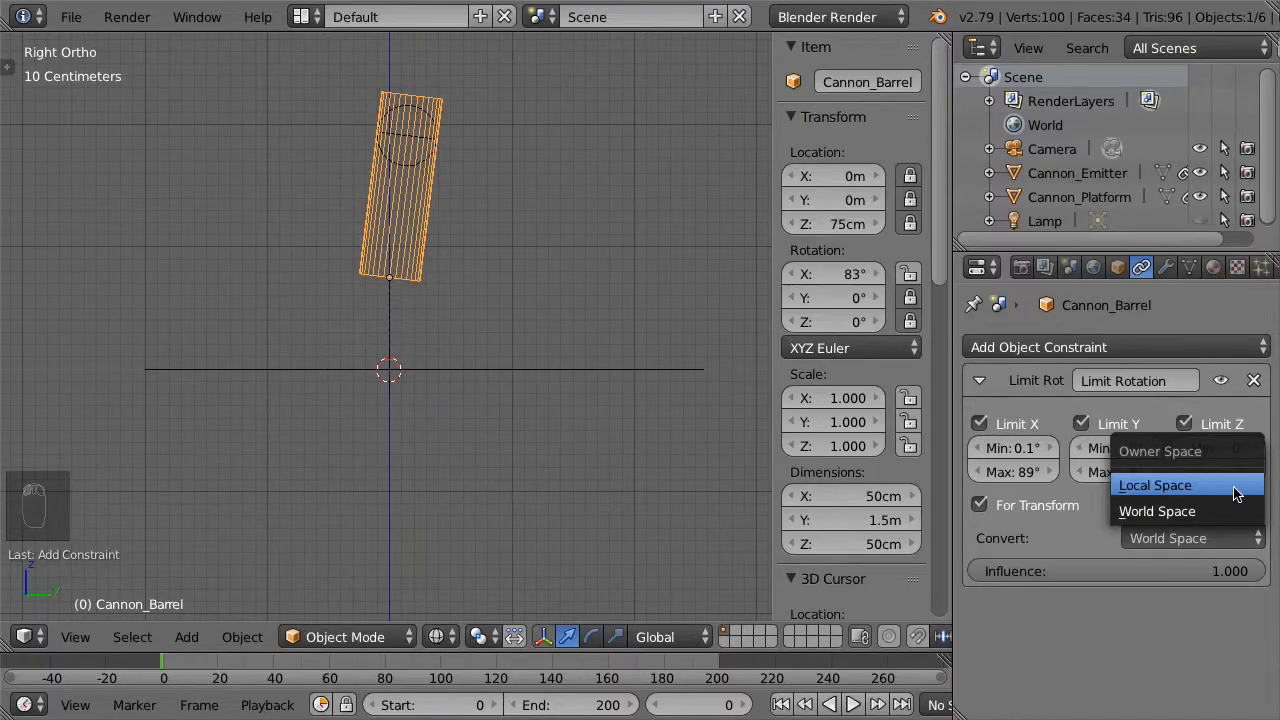
click(1236, 490)
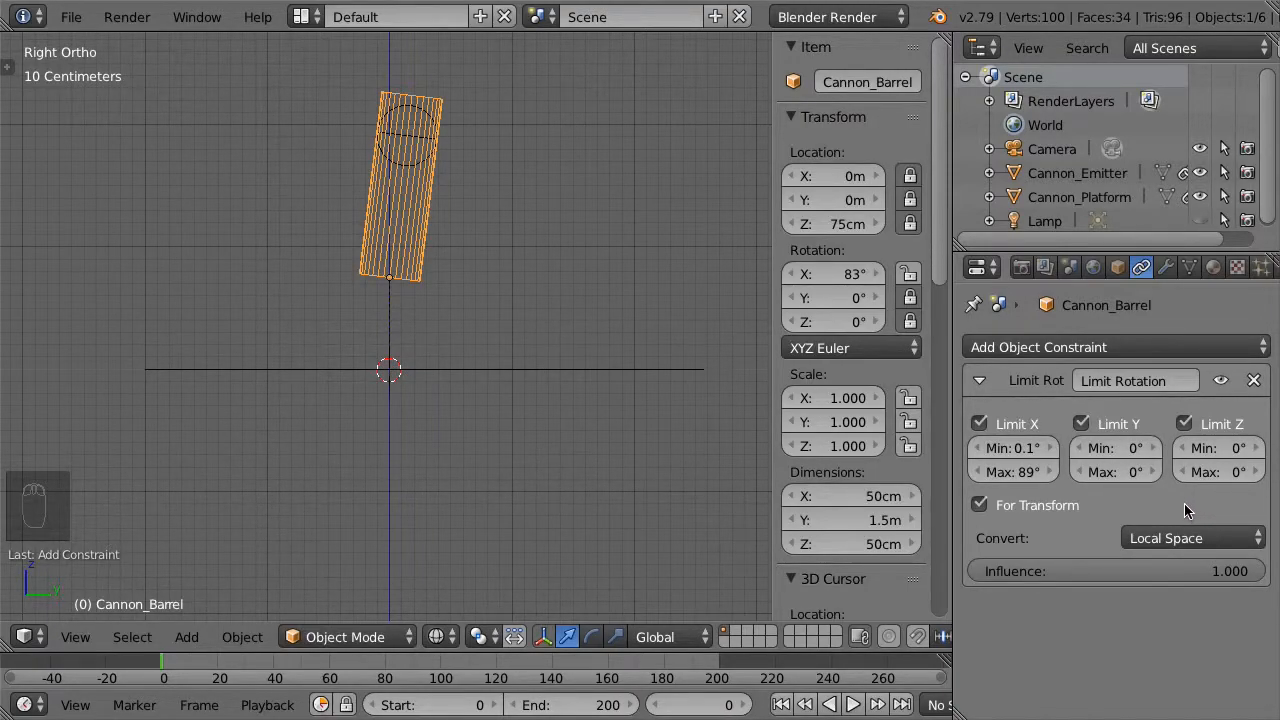
Add a Limit Location constraint to Cannon_Barrel and enable its minimum and maximum limits on X, Y and Z
click(1108, 348)
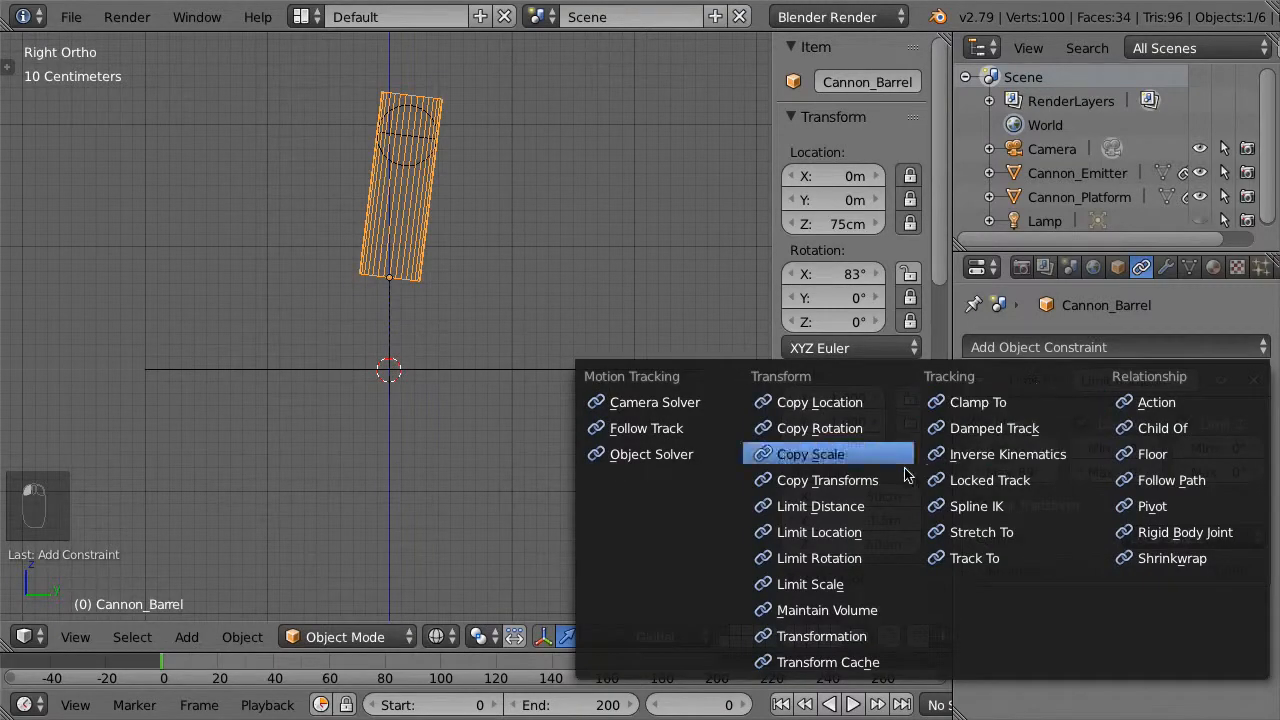
click(886, 532)
scroll(1268, 508, down, 3)
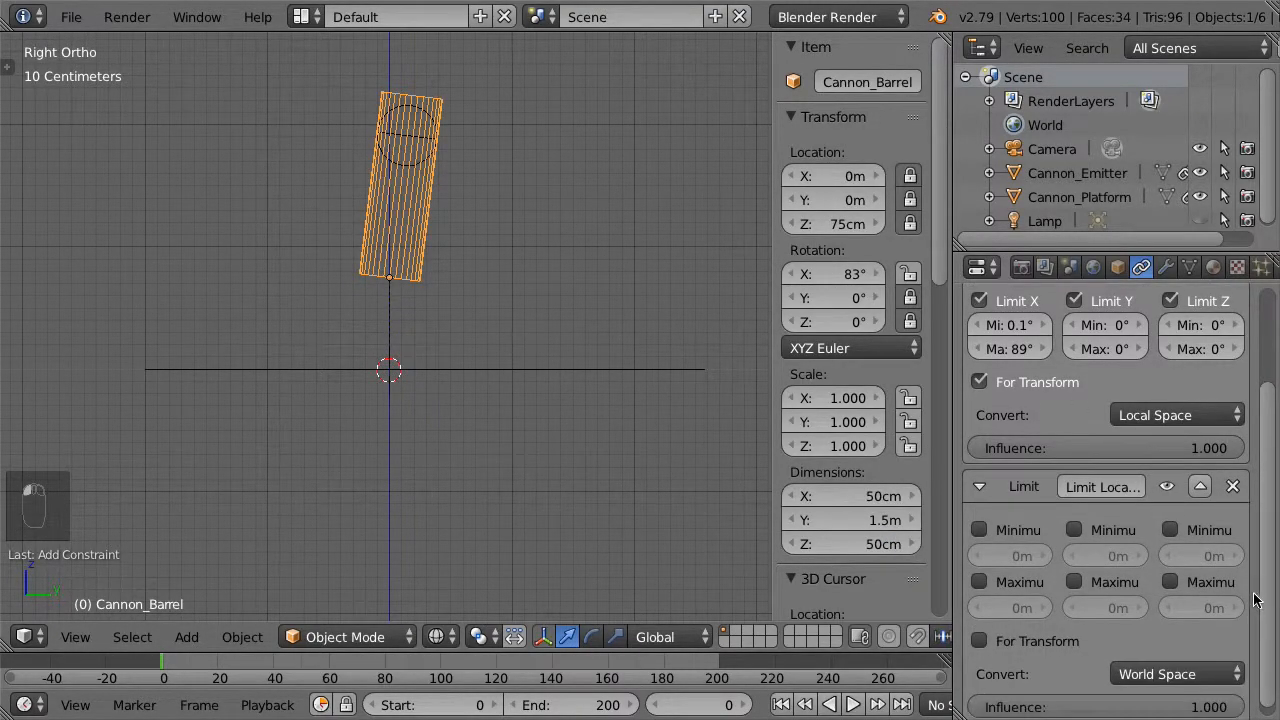
click(1015, 530)
click(1020, 582)
click(1108, 532)
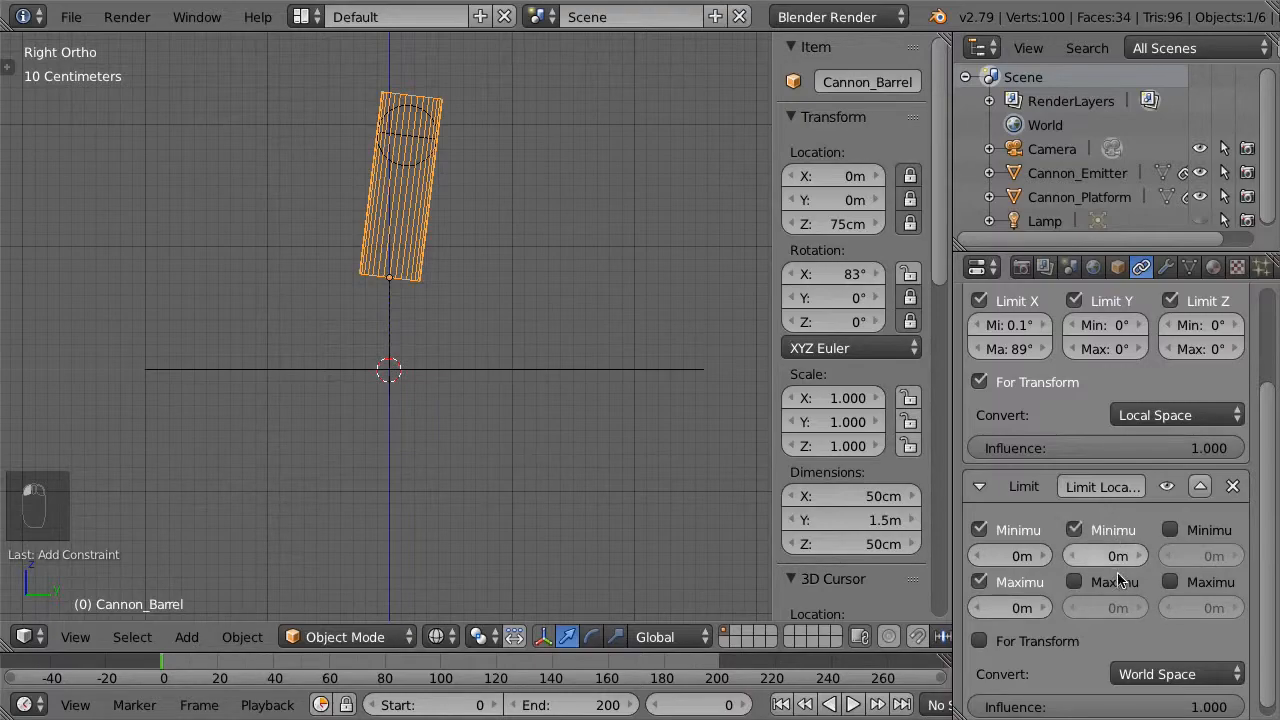
click(1116, 582)
click(1205, 532)
click(1190, 580)
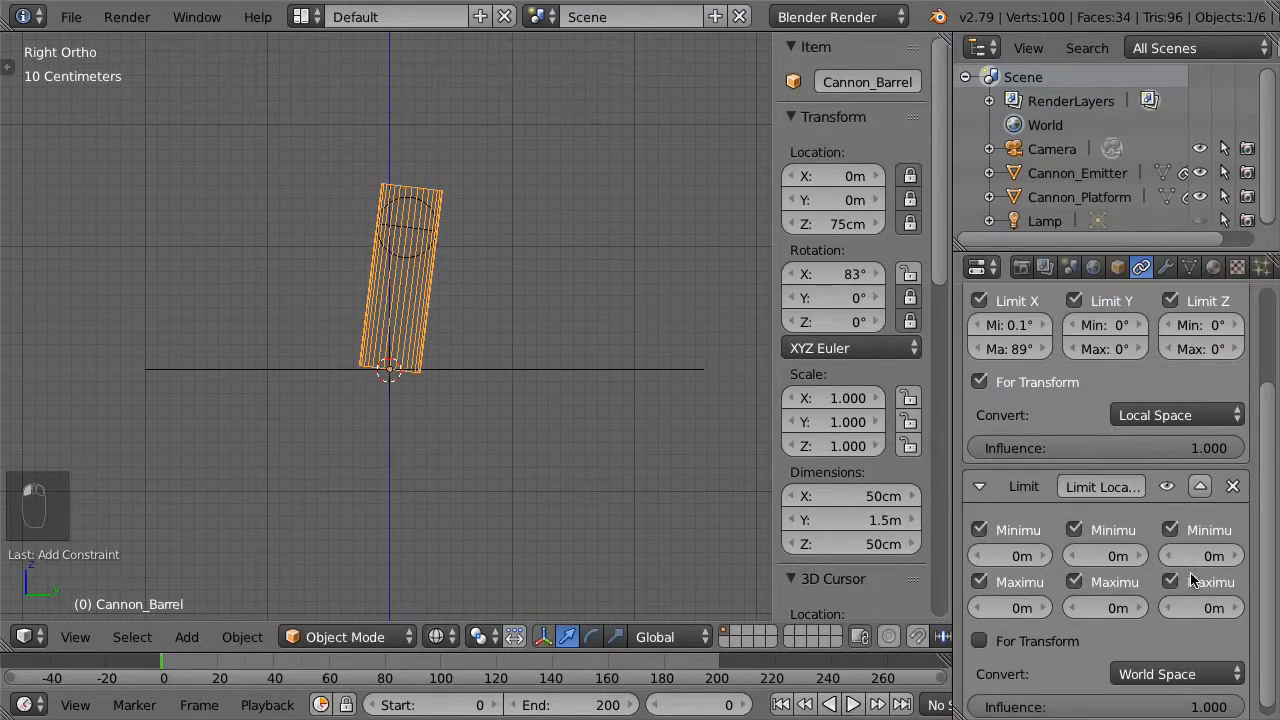
Set both the minimum and maximum Z of the barrel's Limit Location constraint to 0.75 m
click(1206, 555)
key(BackSpace)
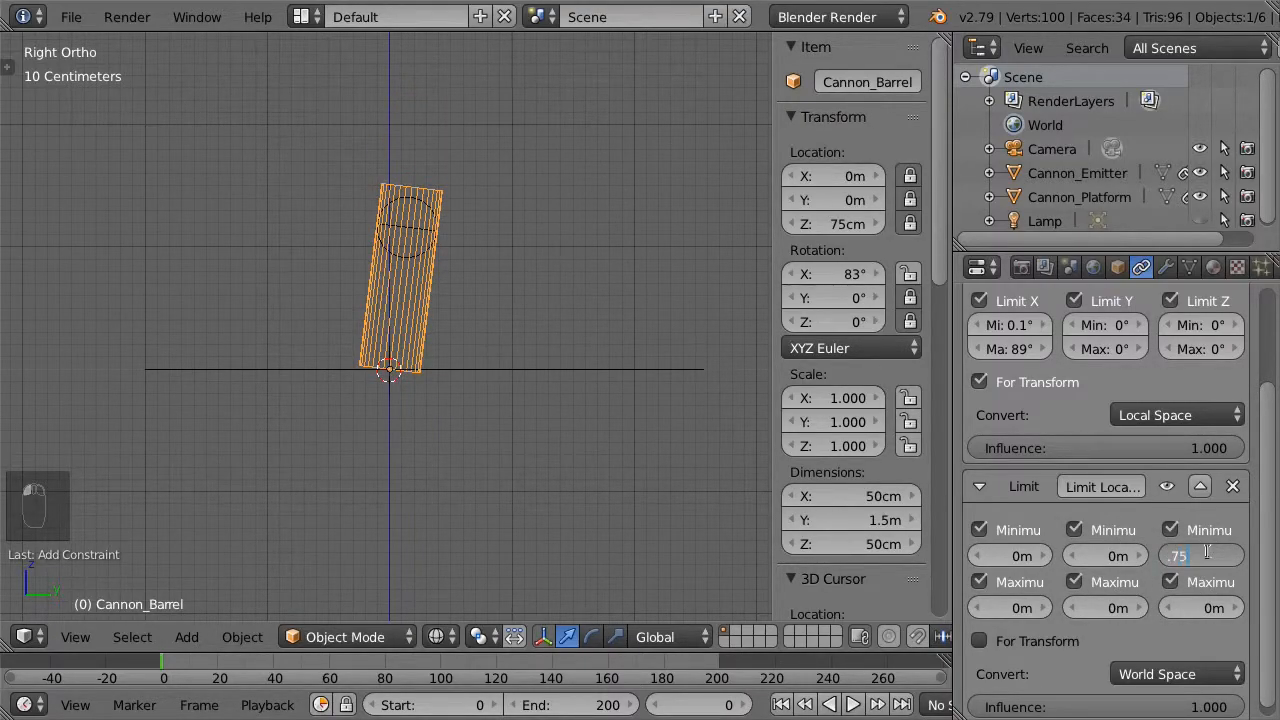
text(.75)
key(Tab)
key(BackSpace)
text(.7)
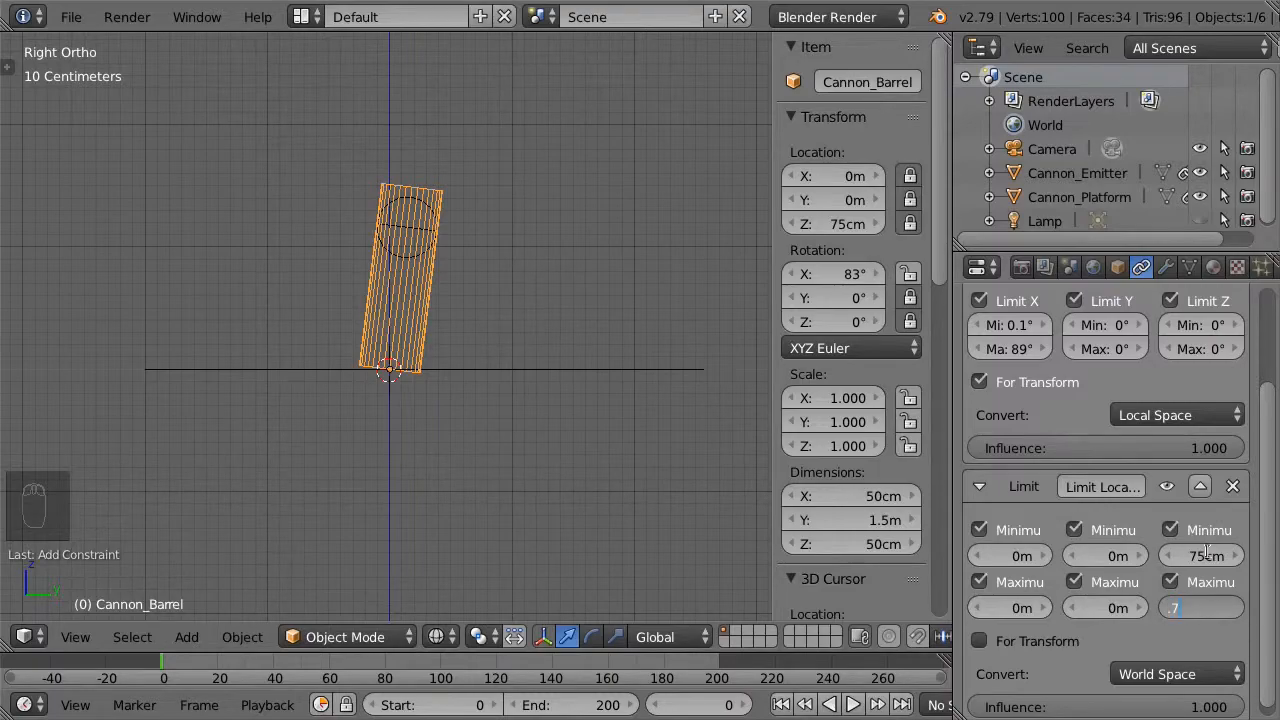
text(5)
key(Return)
Set the barrel's Limit Location constraint to For Transform in Local Space
click(1048, 644)
click(1166, 670)
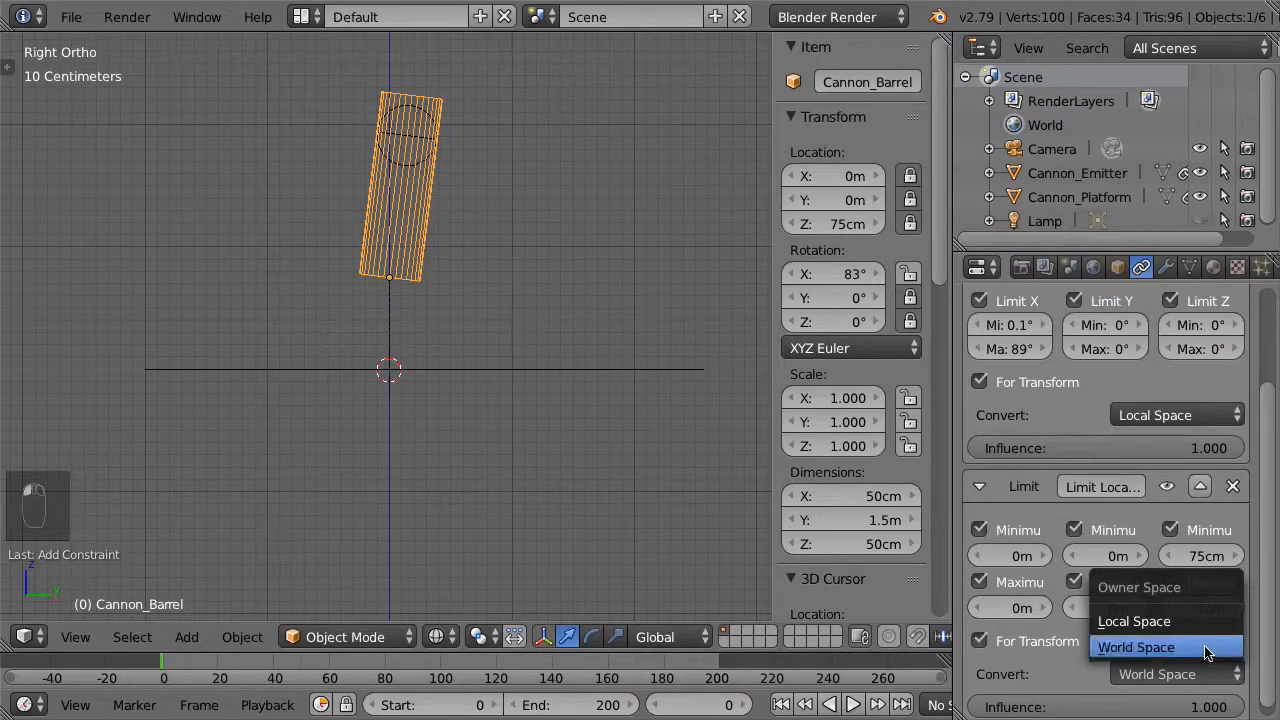
click(1209, 627)
drag(1268, 615, 1270, 482)
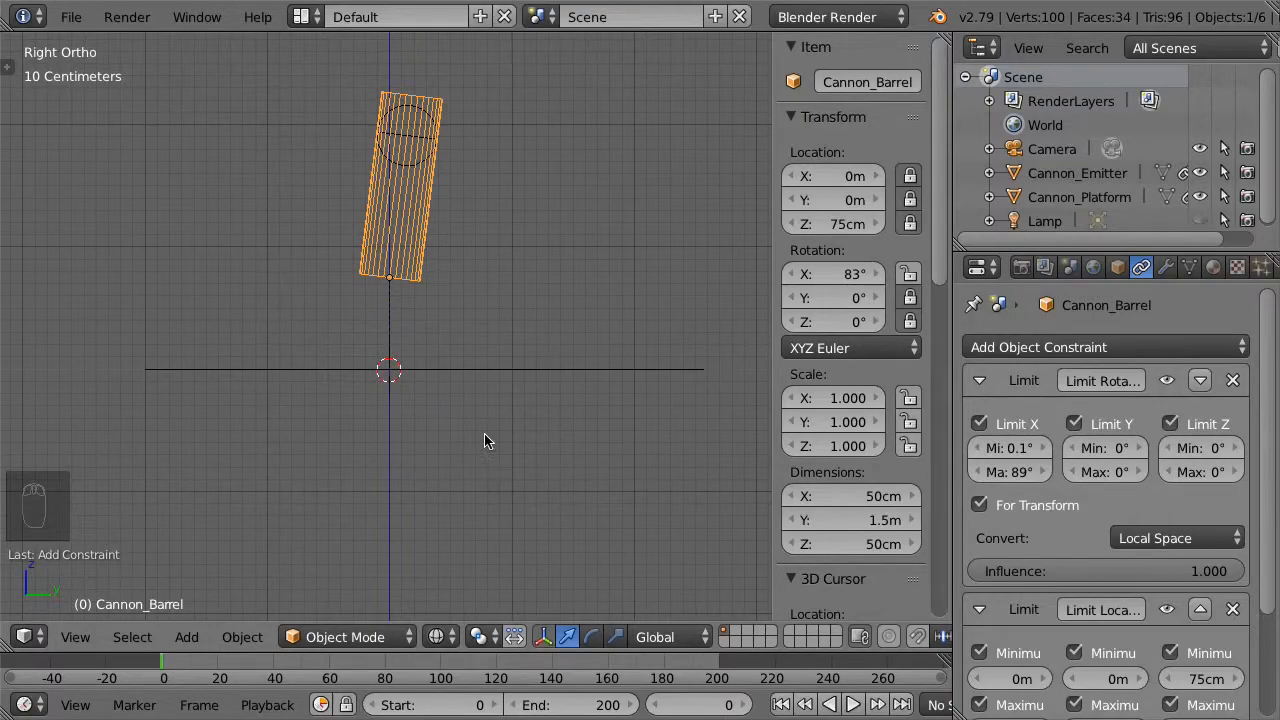
Add an ico sphere mesh and set its scale to 0.24 on X, Y and Z
click(197, 637)
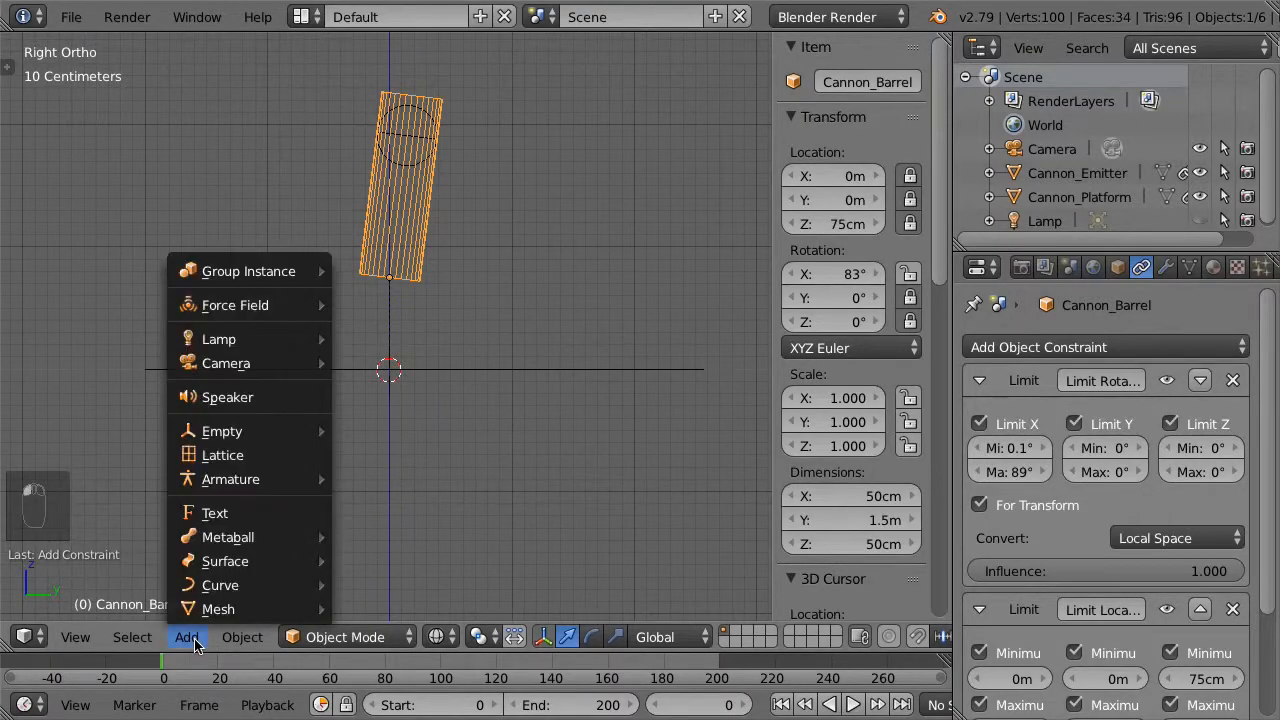
mouse_move(196, 608)
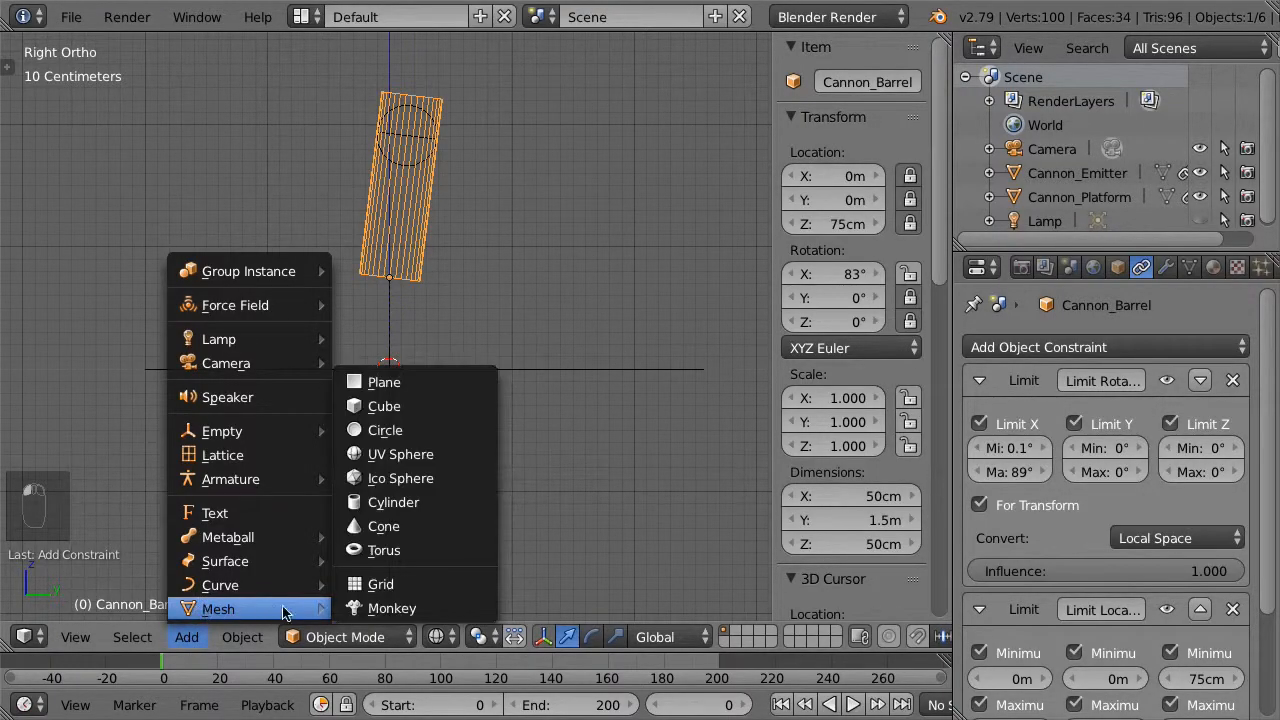
click(463, 484)
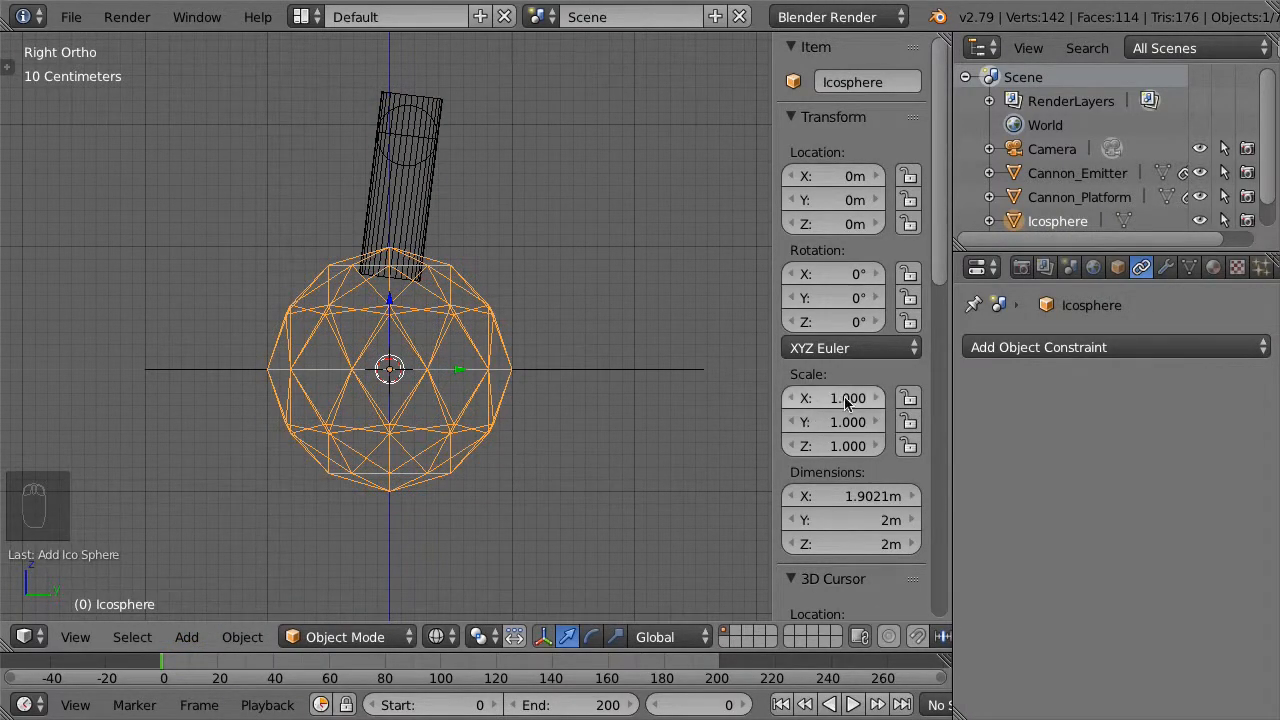
drag(849, 398, 849, 446)
text(.2)
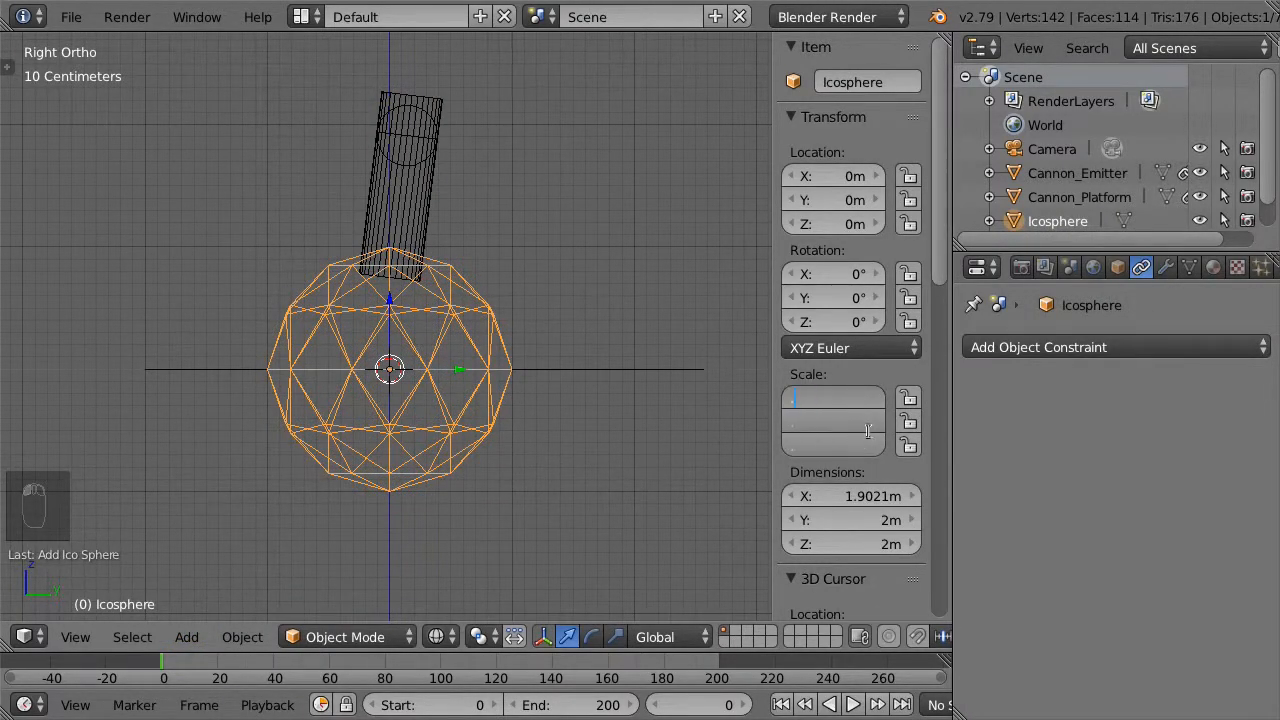
text(4)
key(Return)
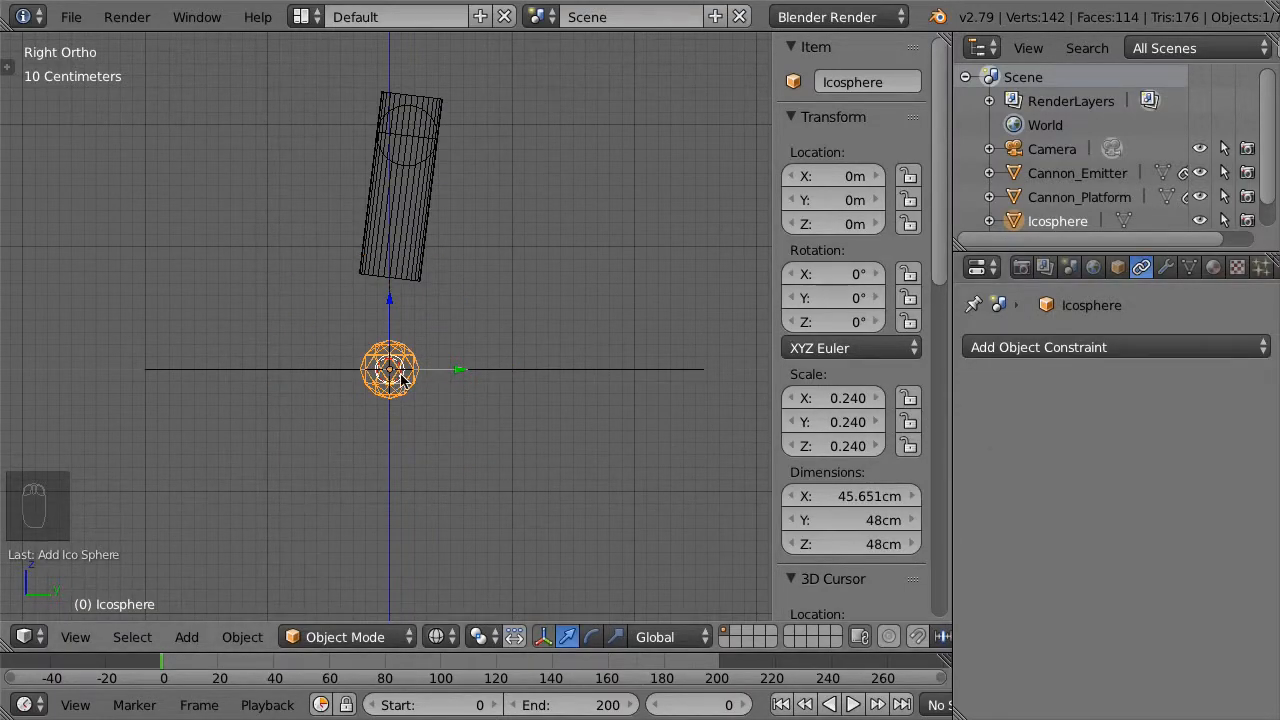
Rename the ico sphere Cannonball and move it clear of the cannon to about Y -2.26 m, Z 24 cm
click(850, 82)
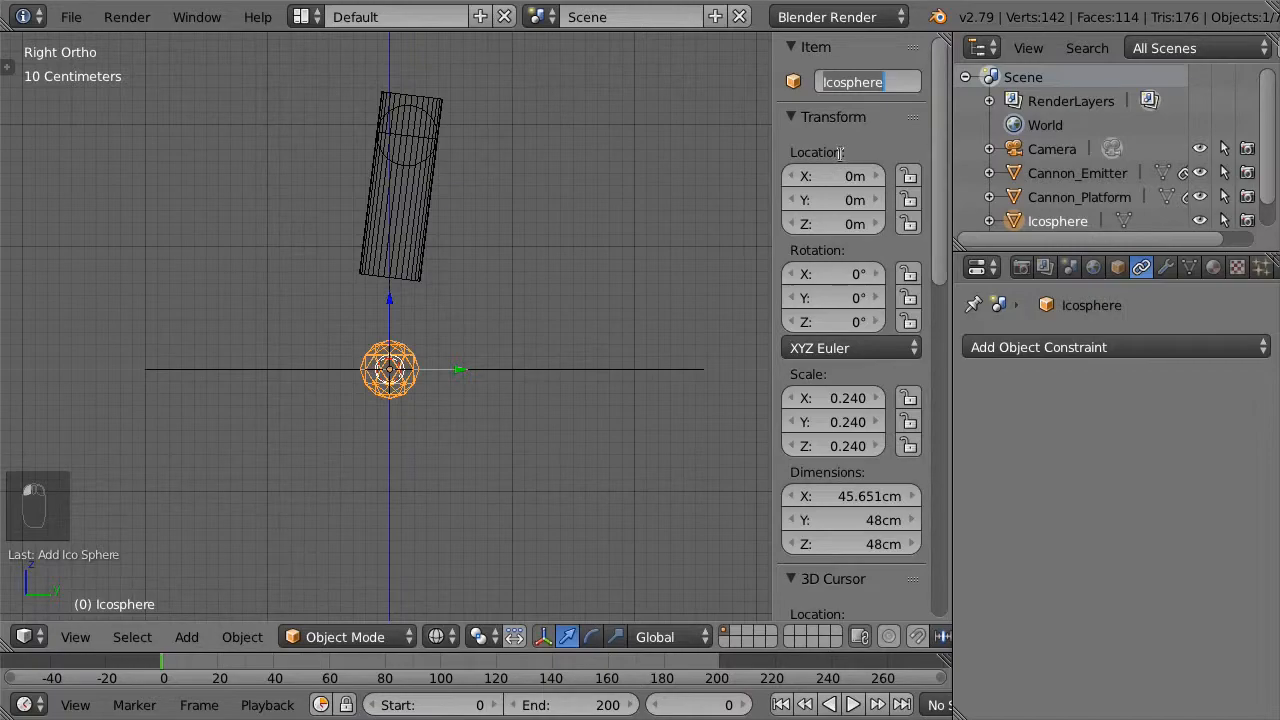
text(Cannonball)
key(Return)
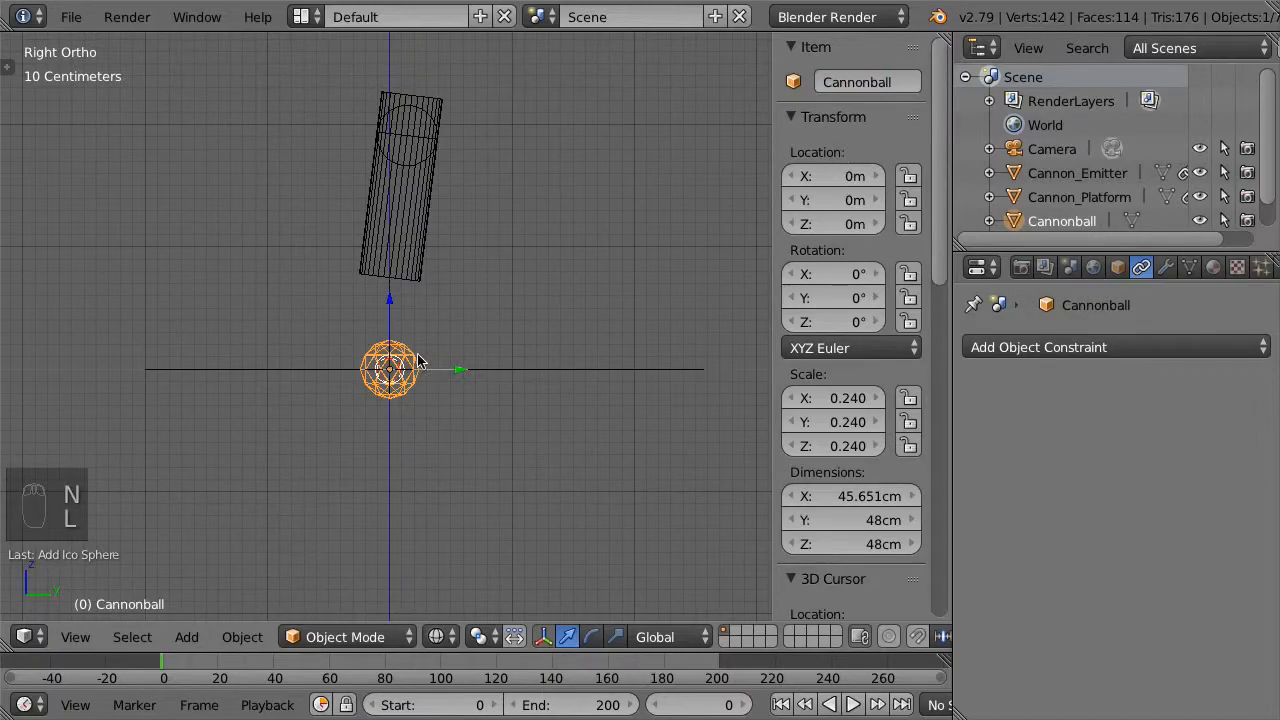
drag(402, 374, 118, 345)
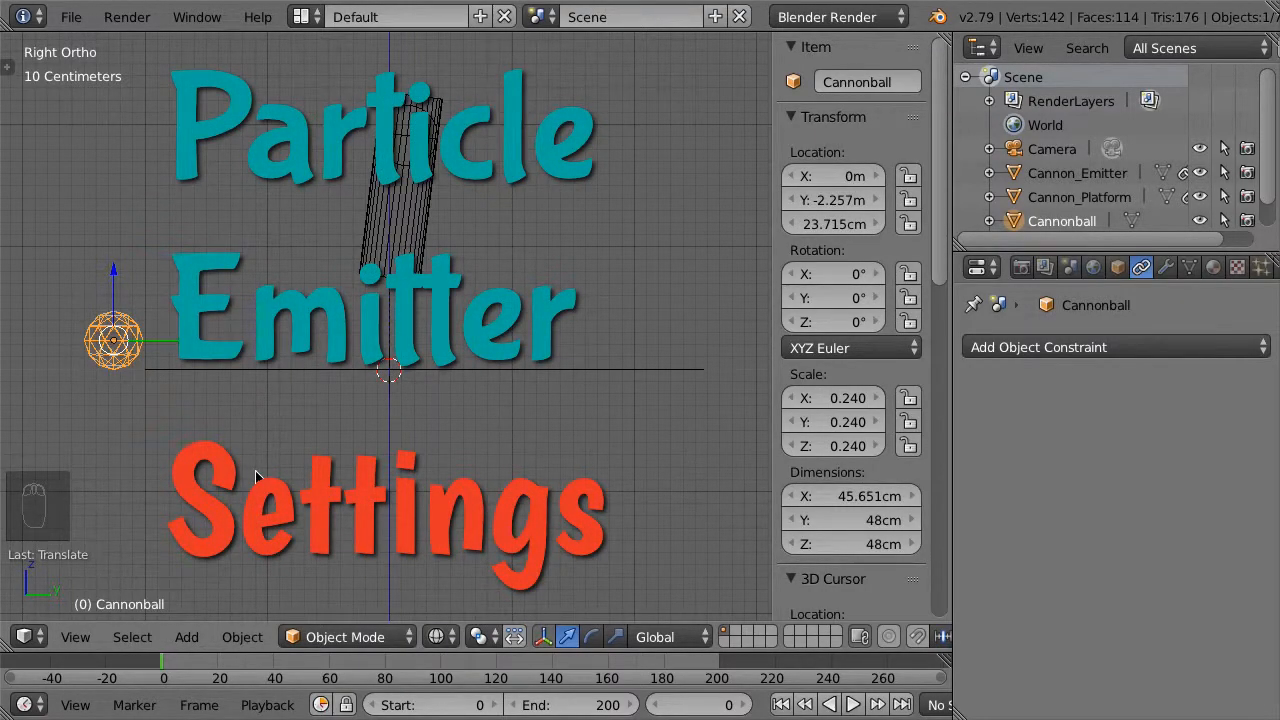
Add a particle system to Cannon_Emitter and name its settings Cannonball_Emitter
click(1070, 173)
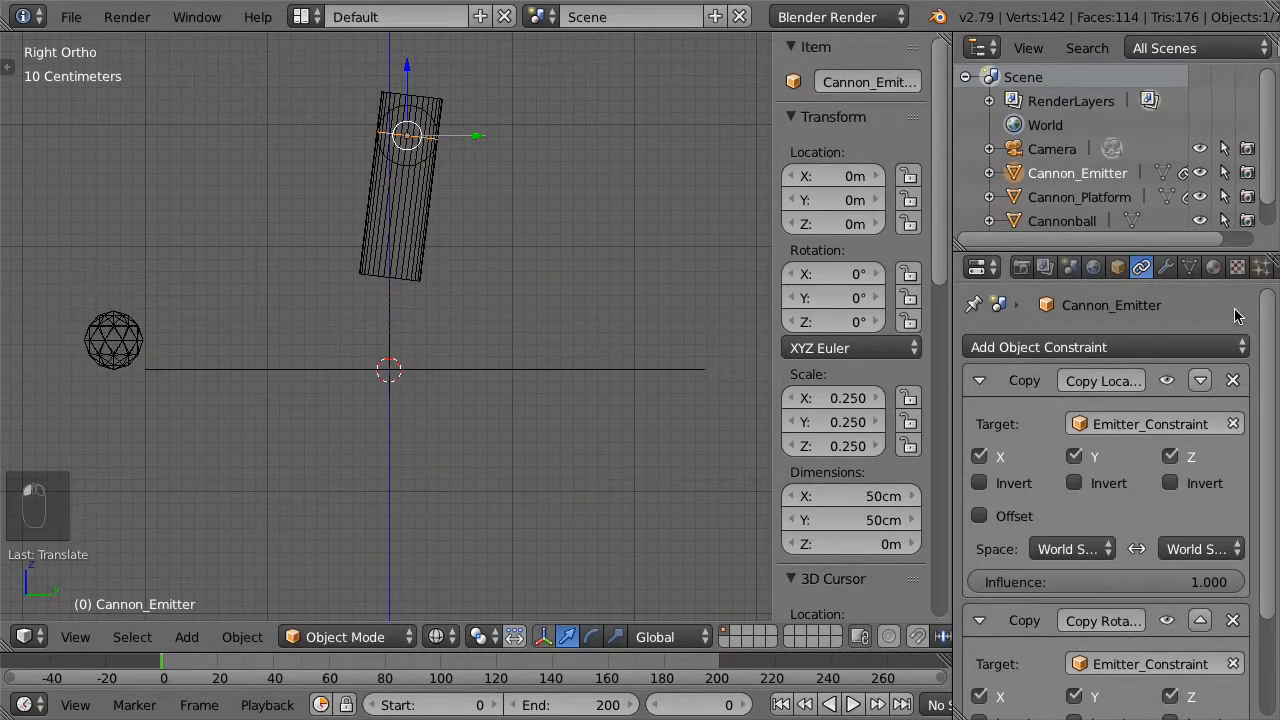
click(1261, 268)
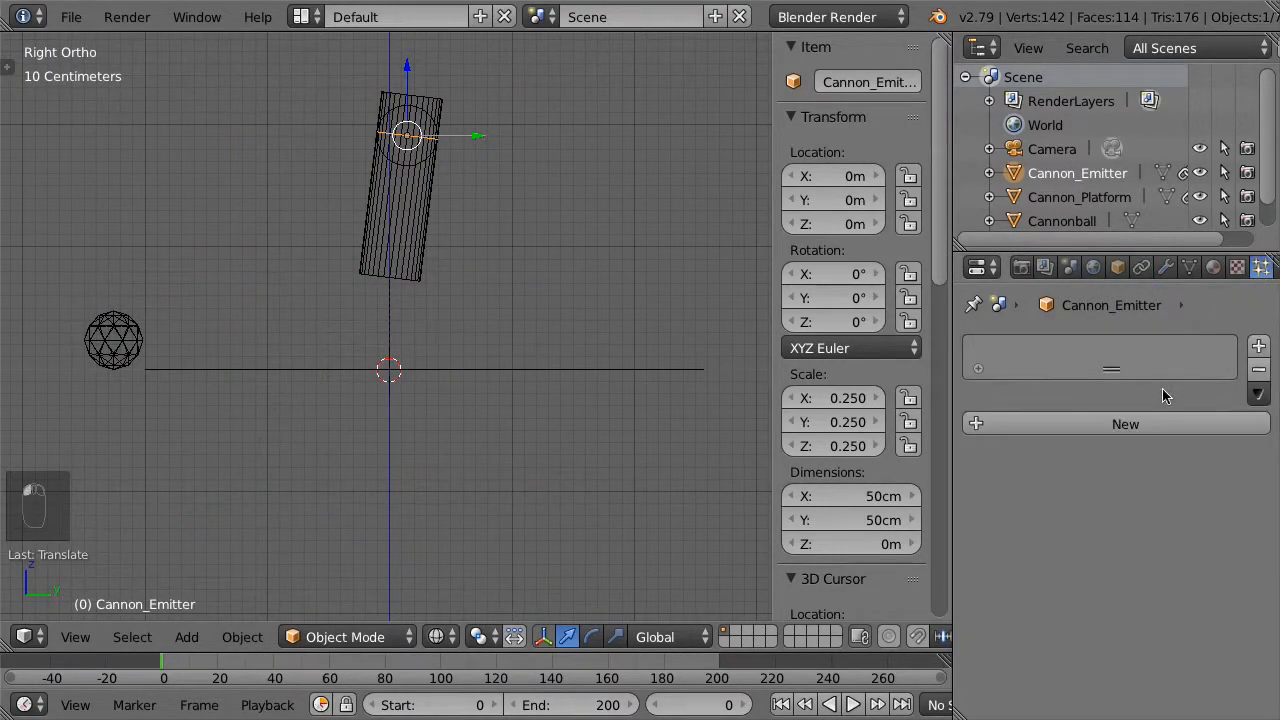
click(1165, 424)
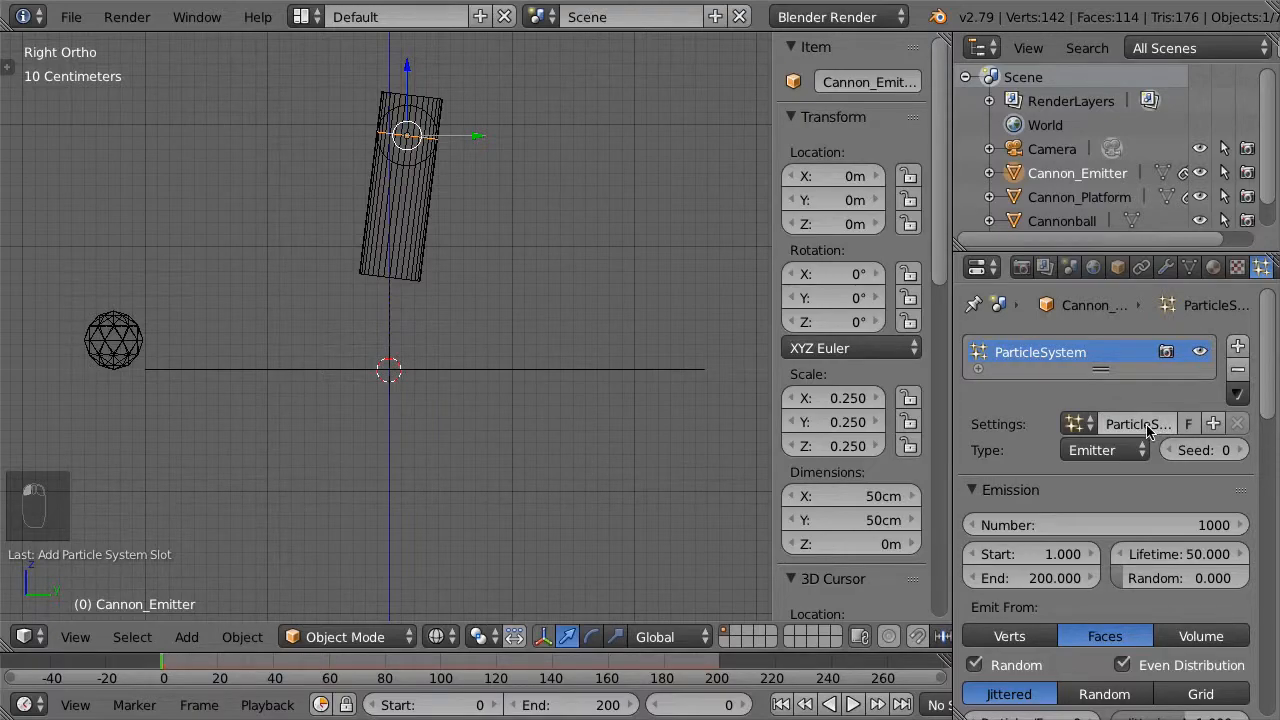
double_click(1133, 425)
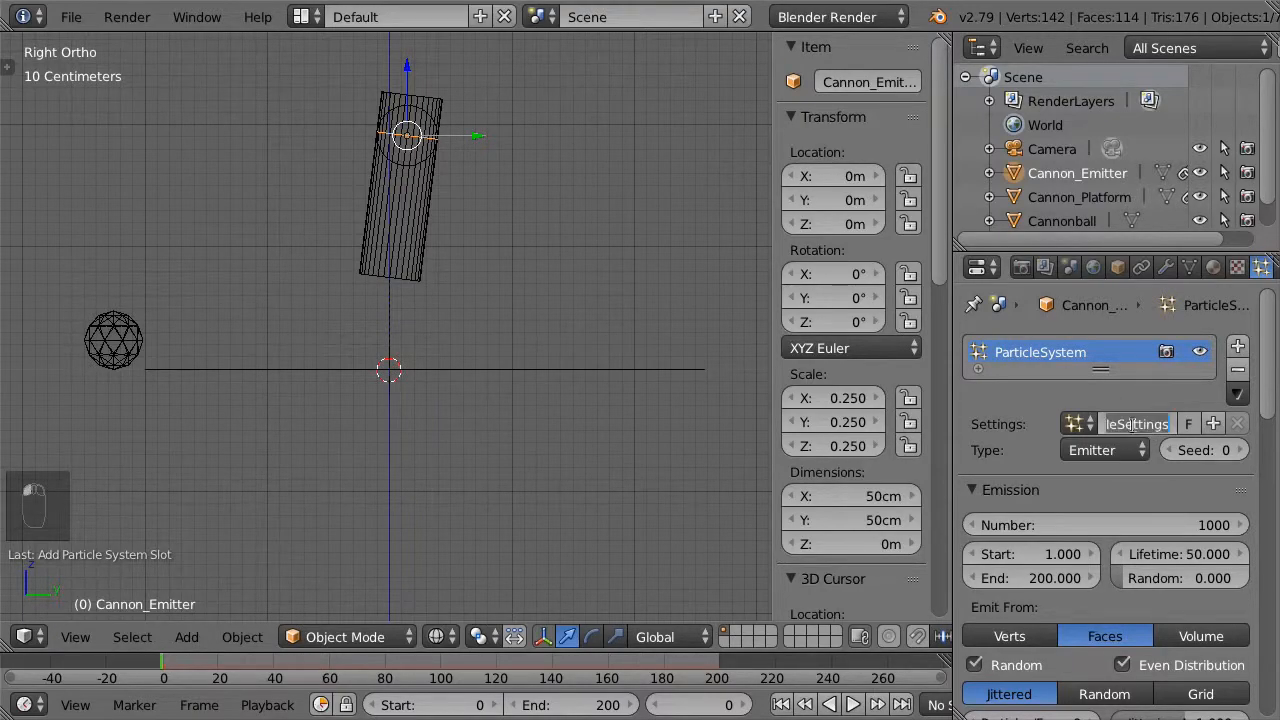
text(Ca)
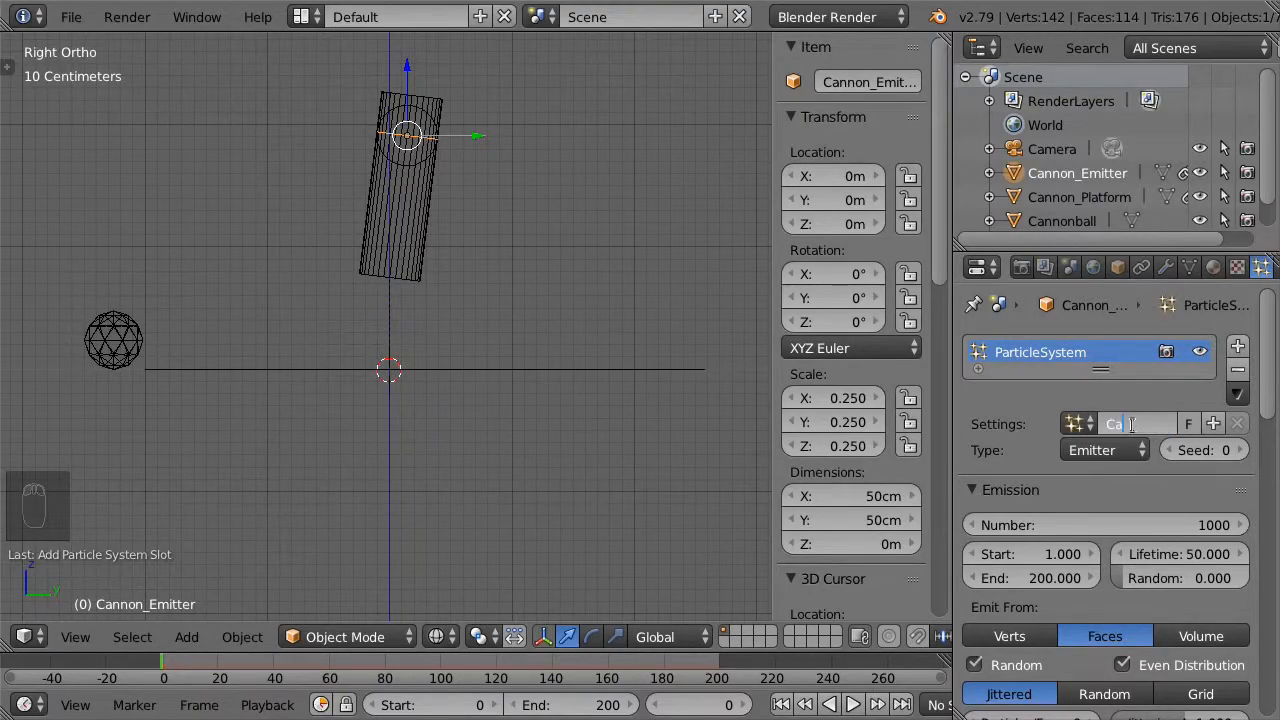
text(nnonball)
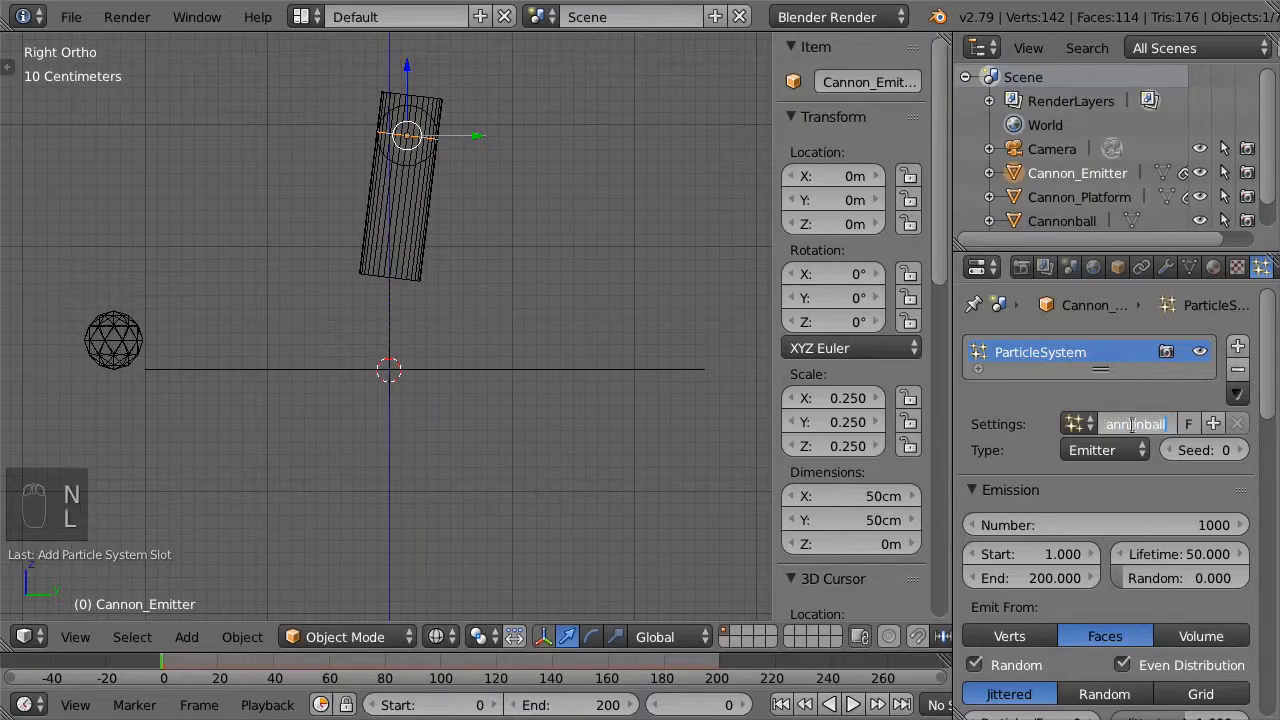
text(_Emitter)
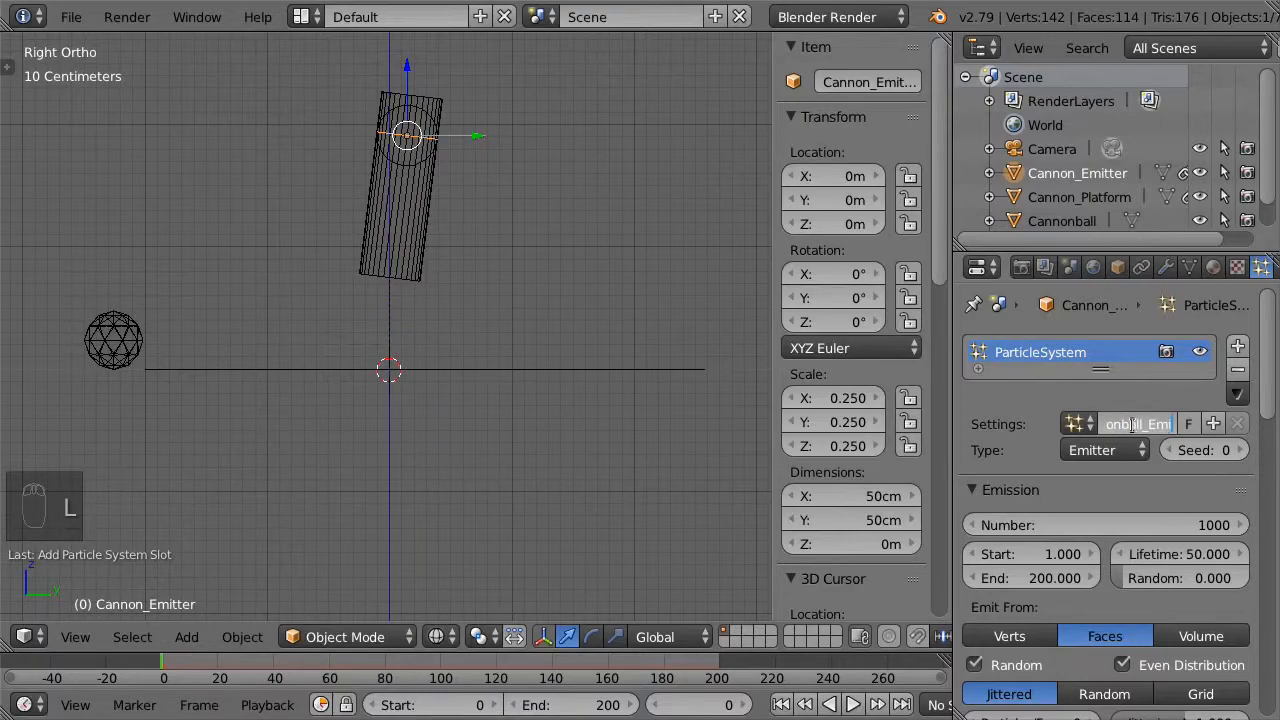
key(Return)
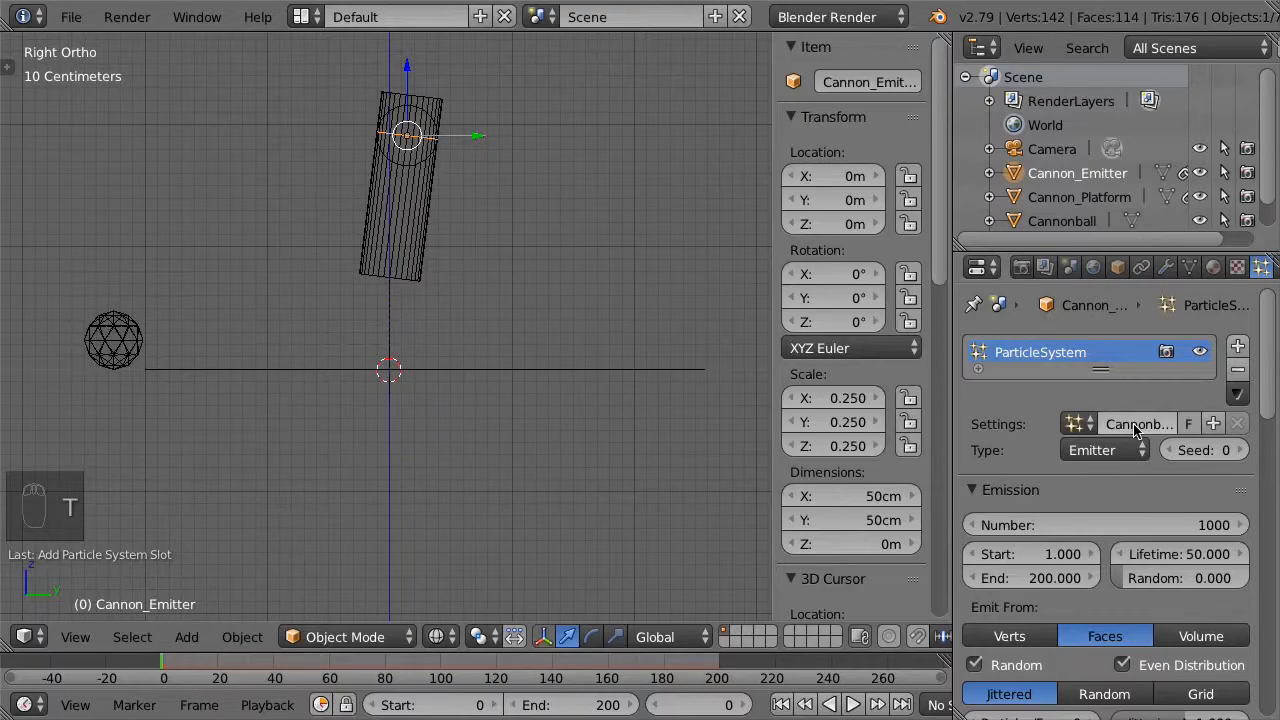
Keep the particle type as Emitter and set the emission number to 4 and the lifetime to 200
click(1130, 452)
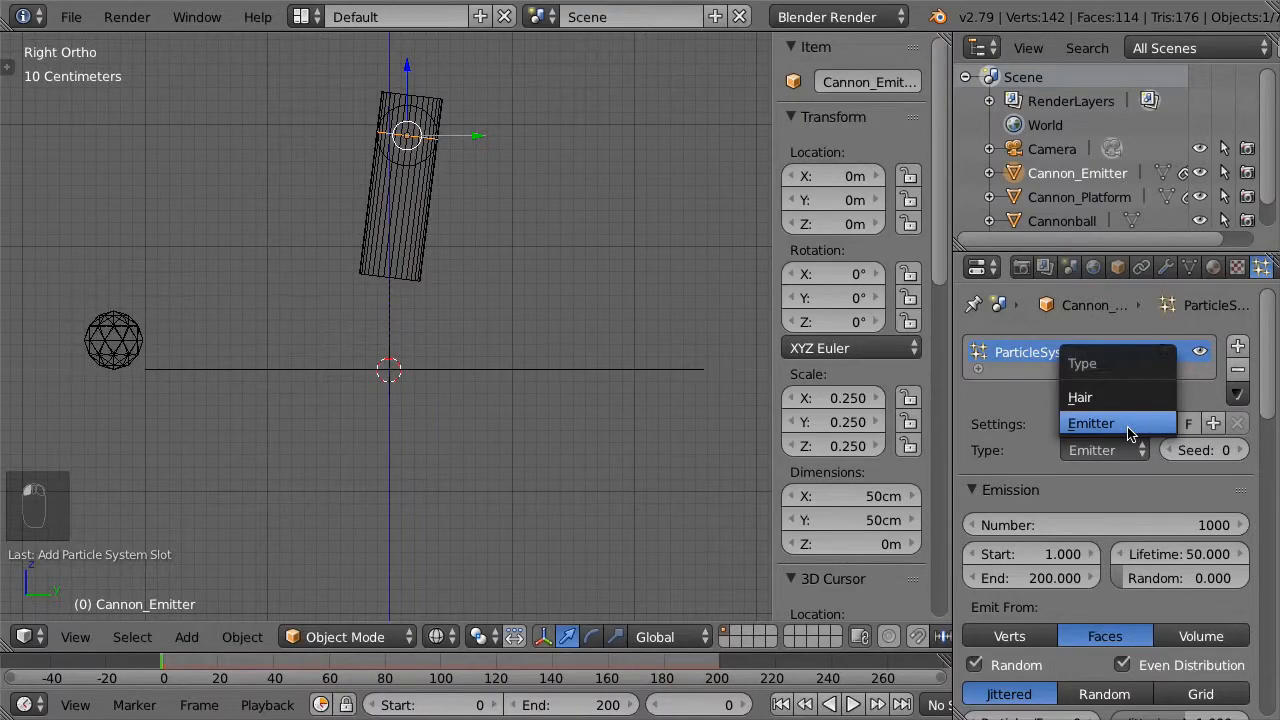
click(1130, 424)
click(1197, 527)
text(4)
key(Return)
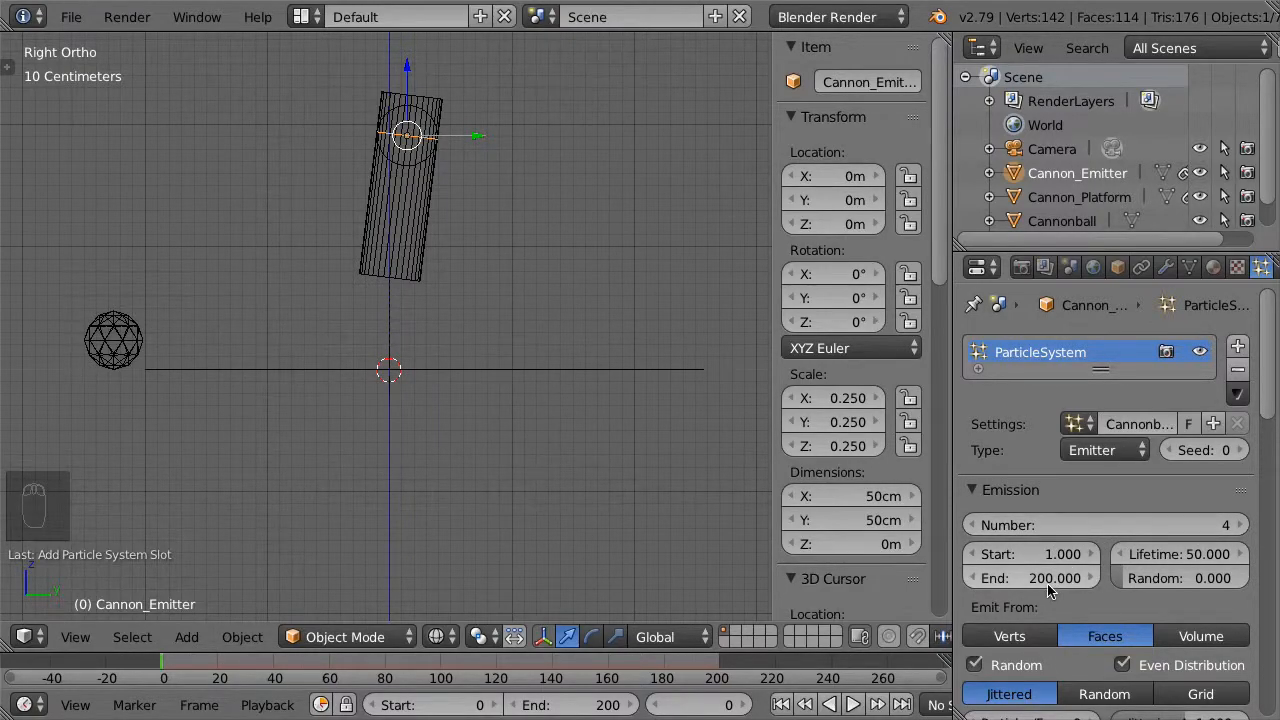
click(1201, 553)
text(200)
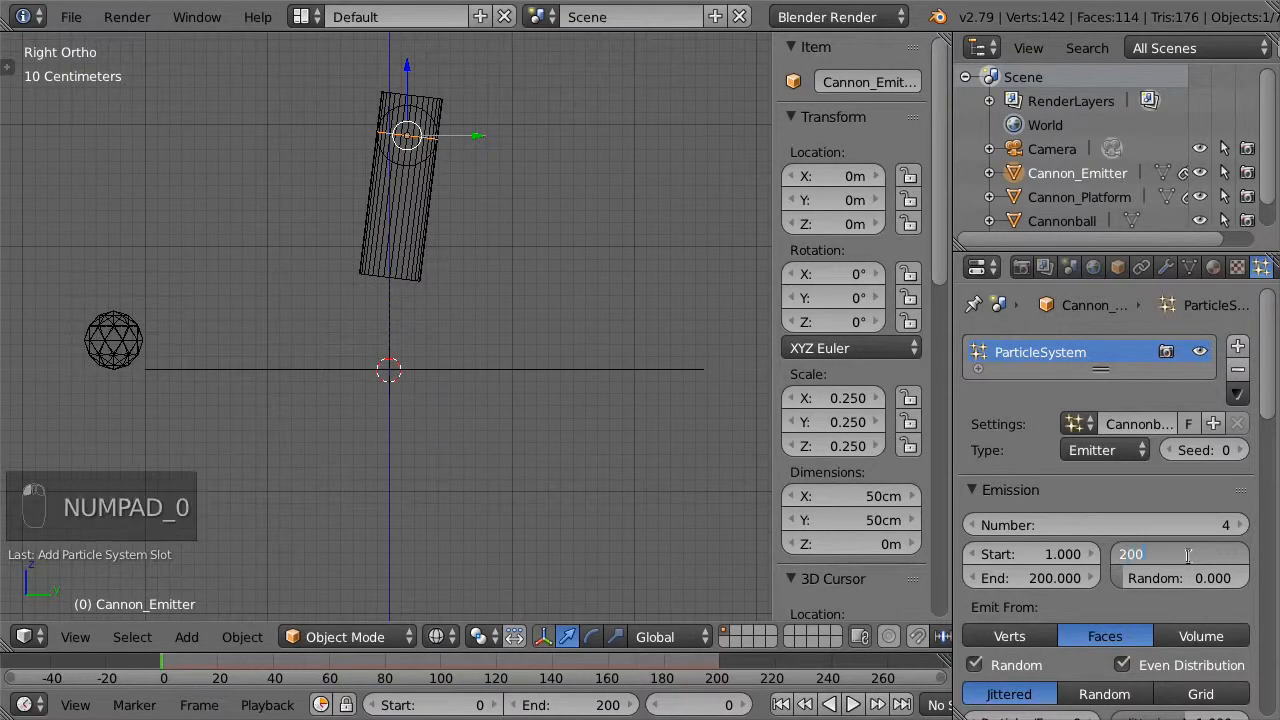
key(Return)
Set the emission to 1 particle per face and the normal velocity of the emitter geometry to 15
drag(1272, 378, 1258, 467)
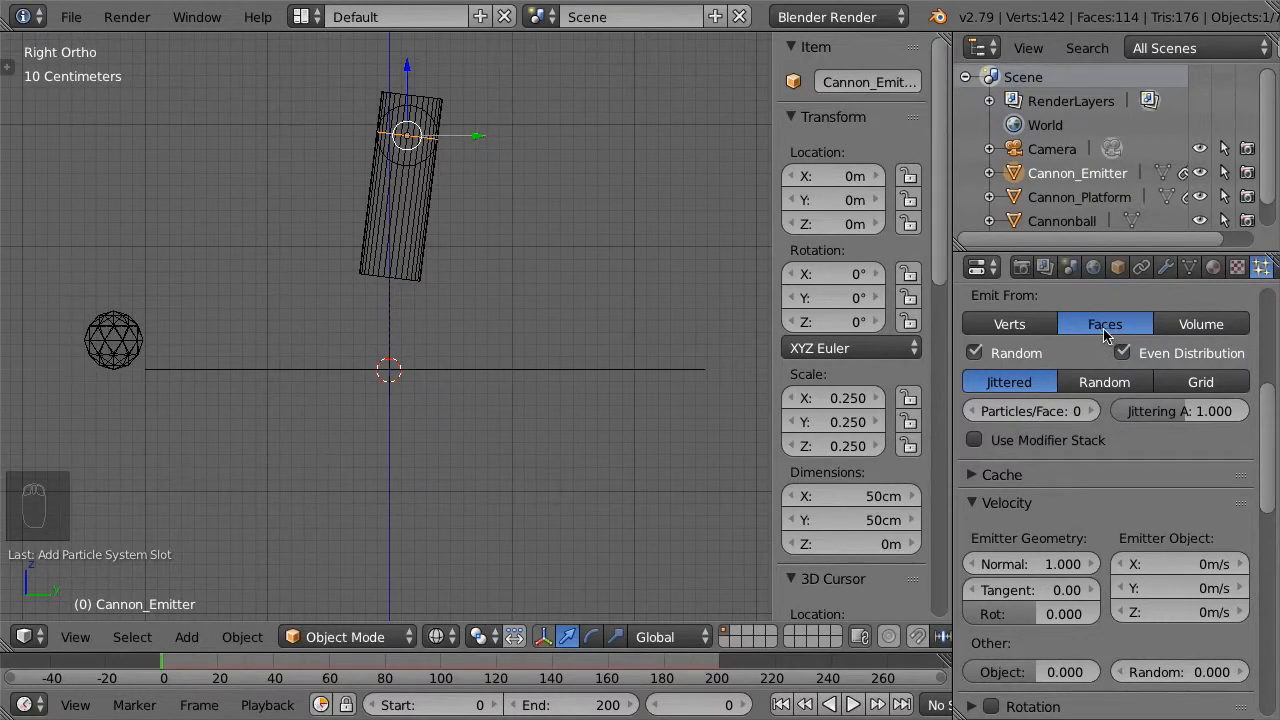
click(1027, 411)
text(1)
key(Return)
click(1044, 564)
text(15)
key(Return)
Keep the particle physics integration at Midpoint and set the timestep to 1/24
drag(1271, 459, 1229, 584)
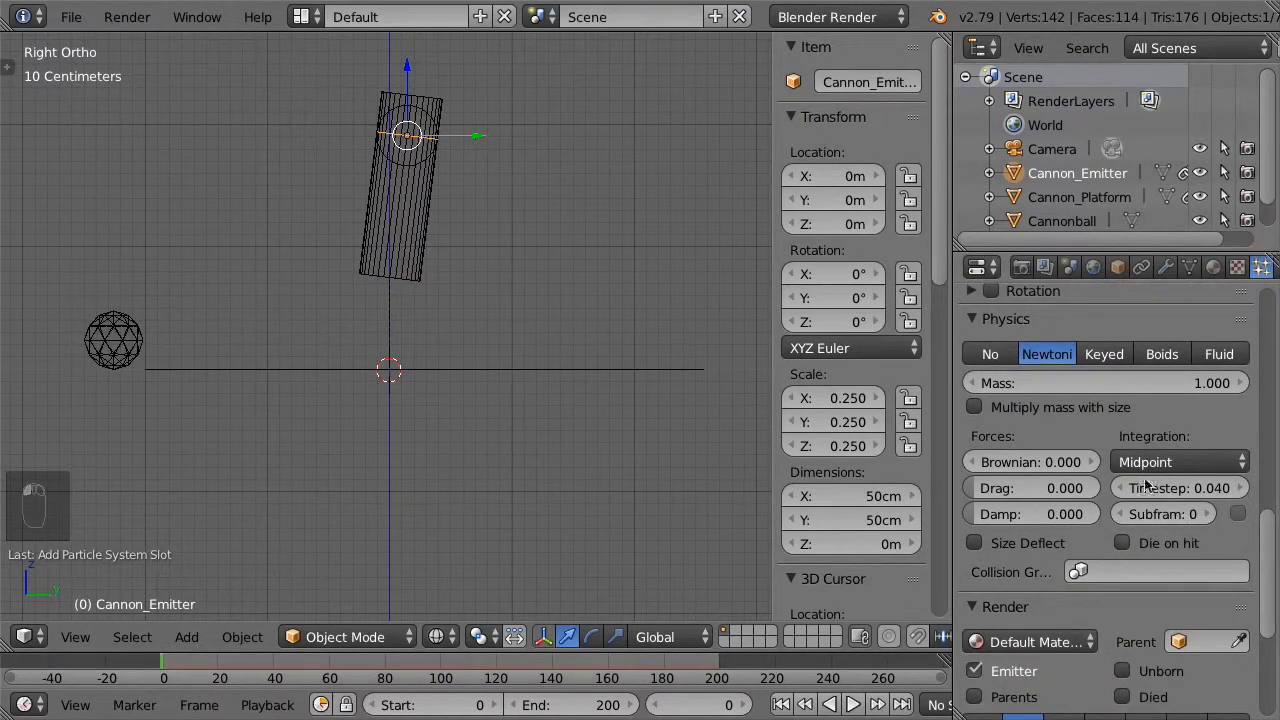
click(1198, 463)
click(1200, 378)
click(1190, 490)
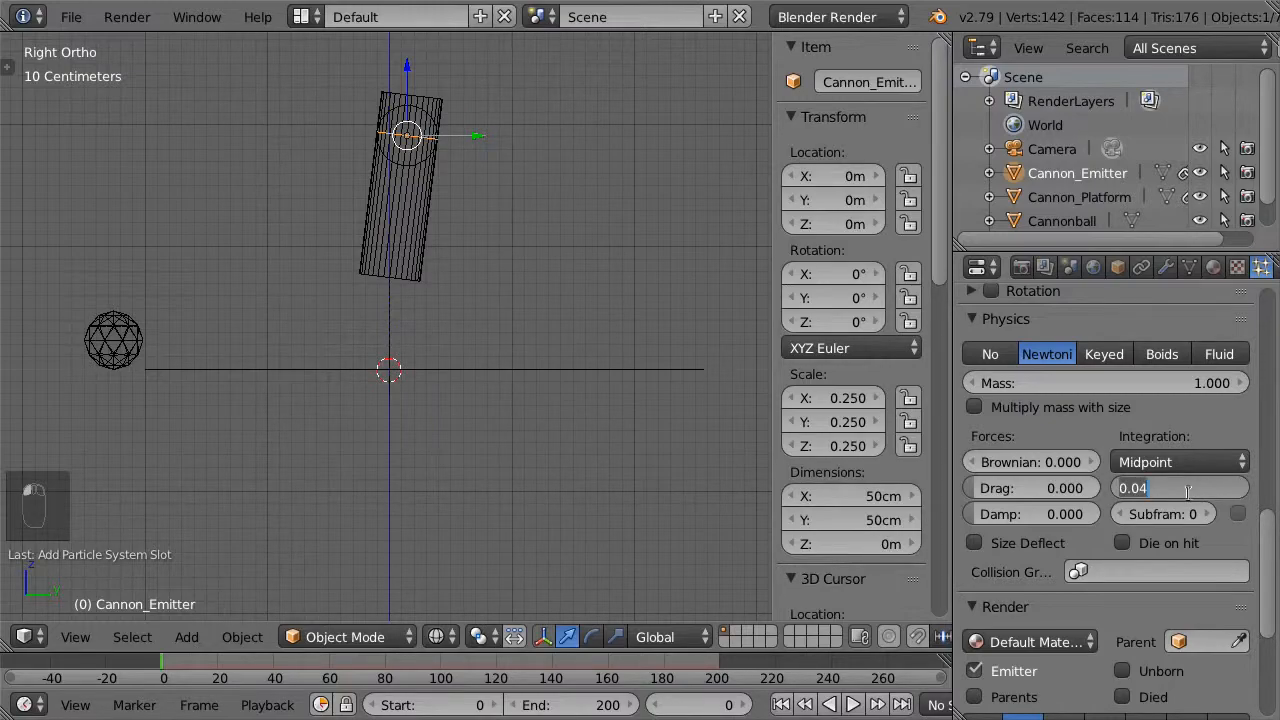
text(1)
text(/24)
key(Return)
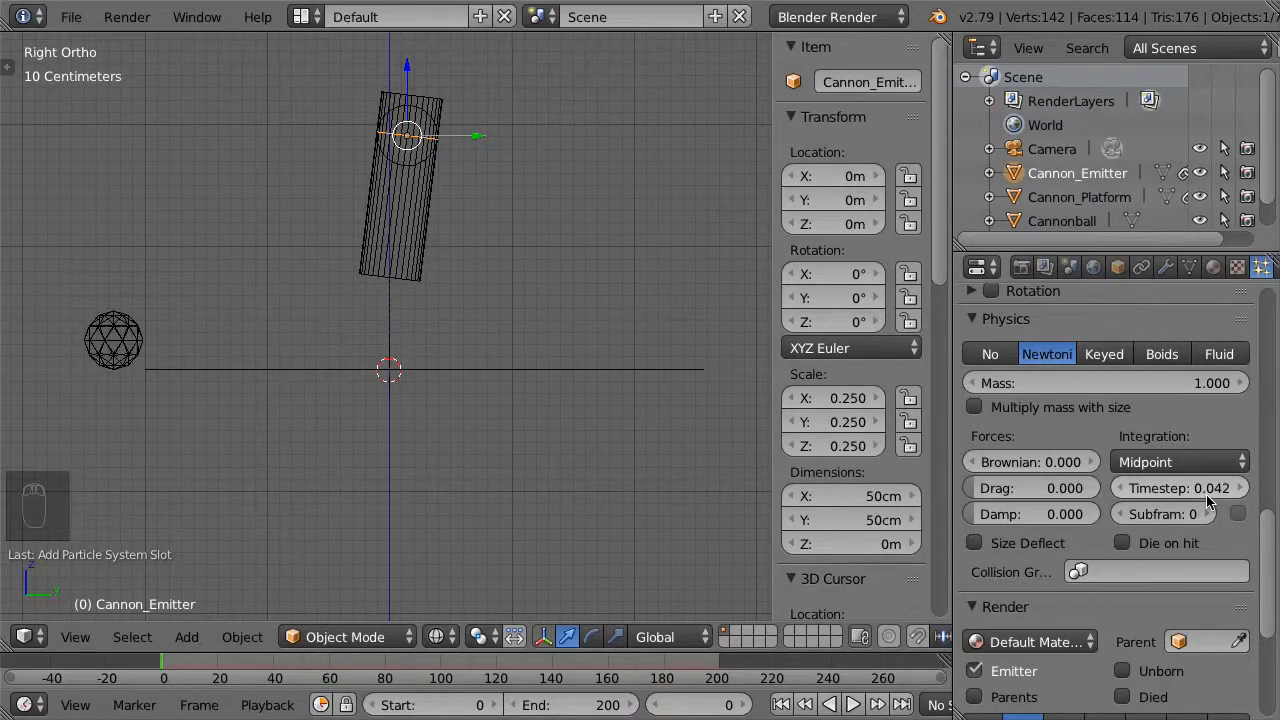
Turn off rendering of the emitter and render the particles as an object with Cannonball as the dupli object
scroll(1262, 528, down, 5)
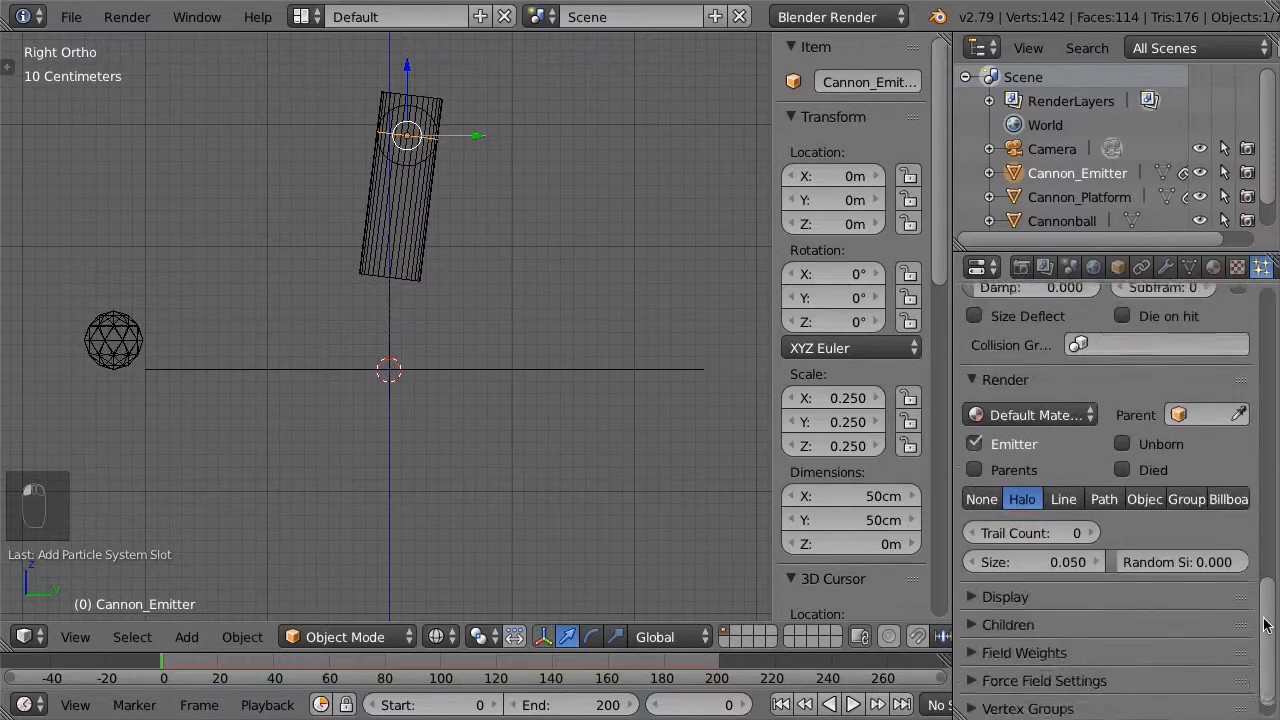
click(1051, 418)
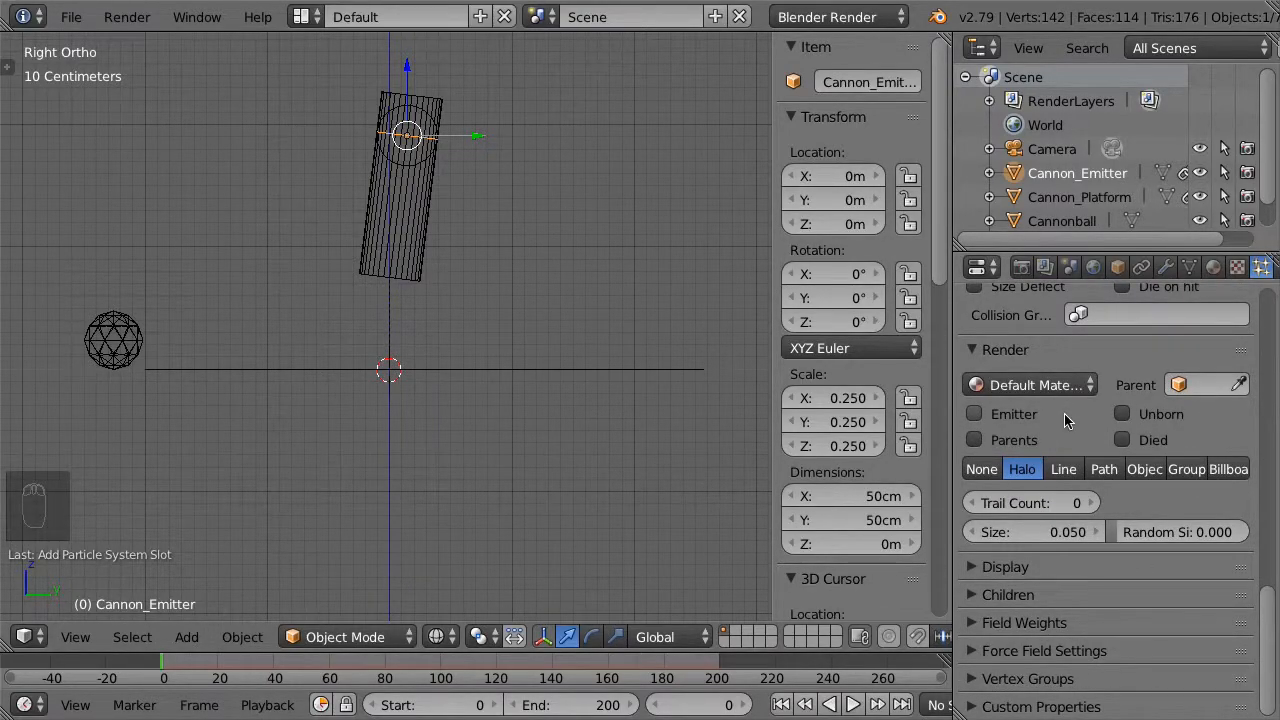
click(1146, 470)
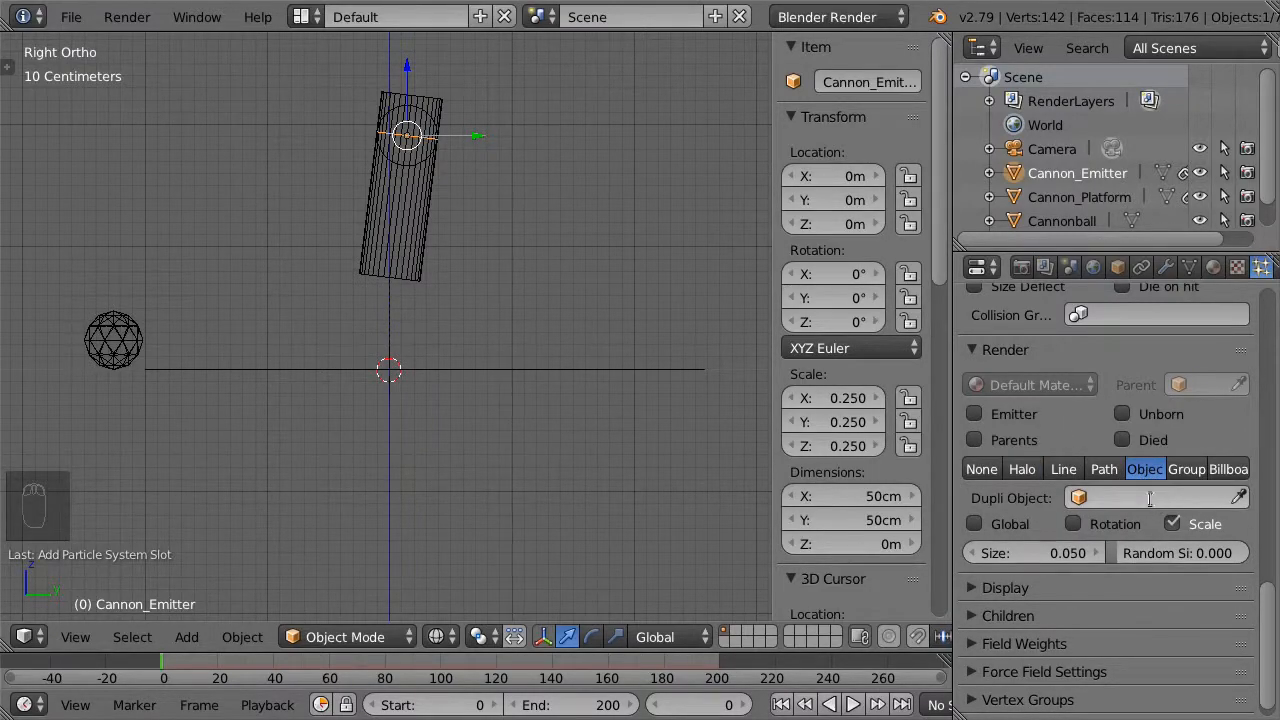
click(1150, 498)
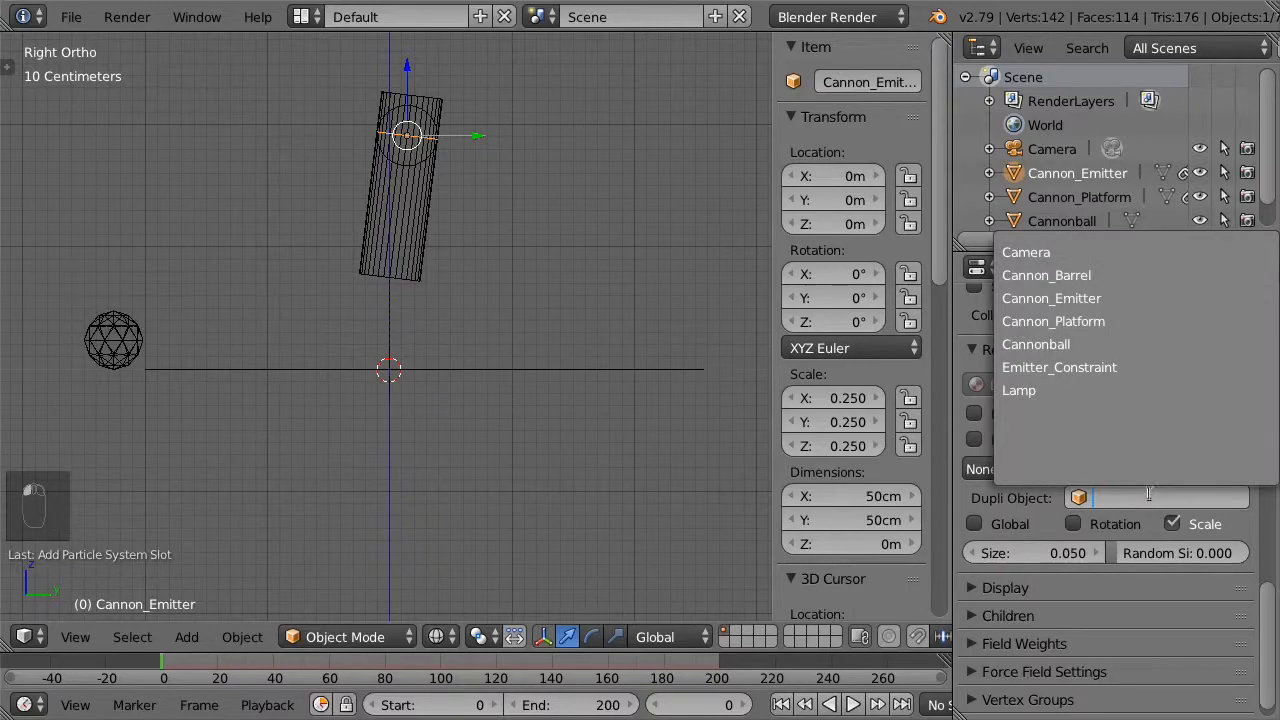
click(1143, 344)
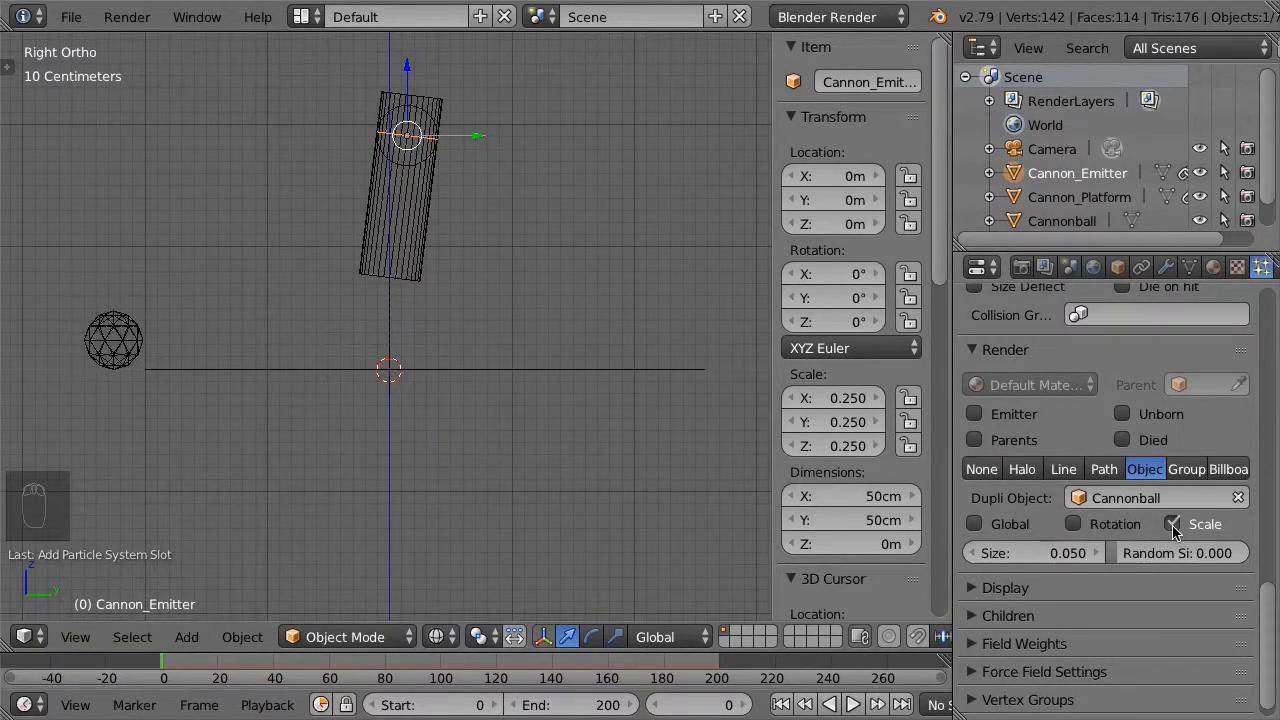
Set the rendered particle size to 1 and check the field weights settings
click(1064, 552)
text(1)
key(Return)
click(1045, 643)
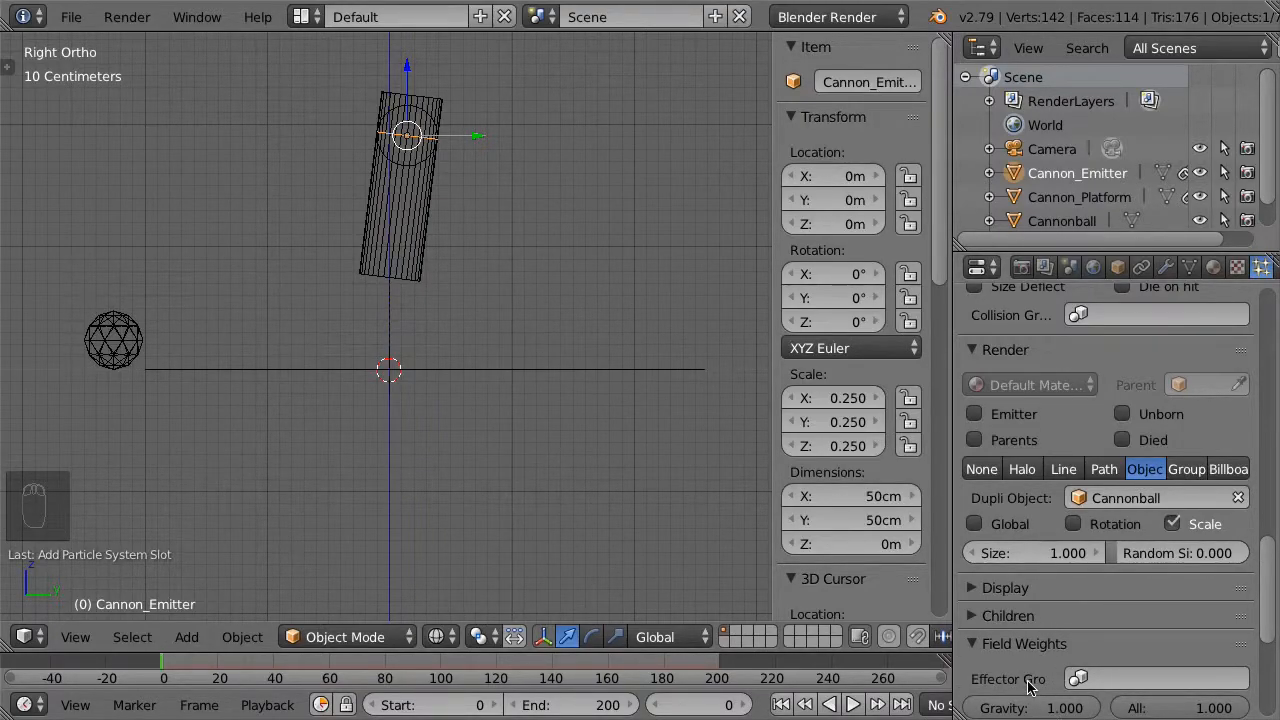
click(1028, 644)
drag(1272, 636, 1268, 516)
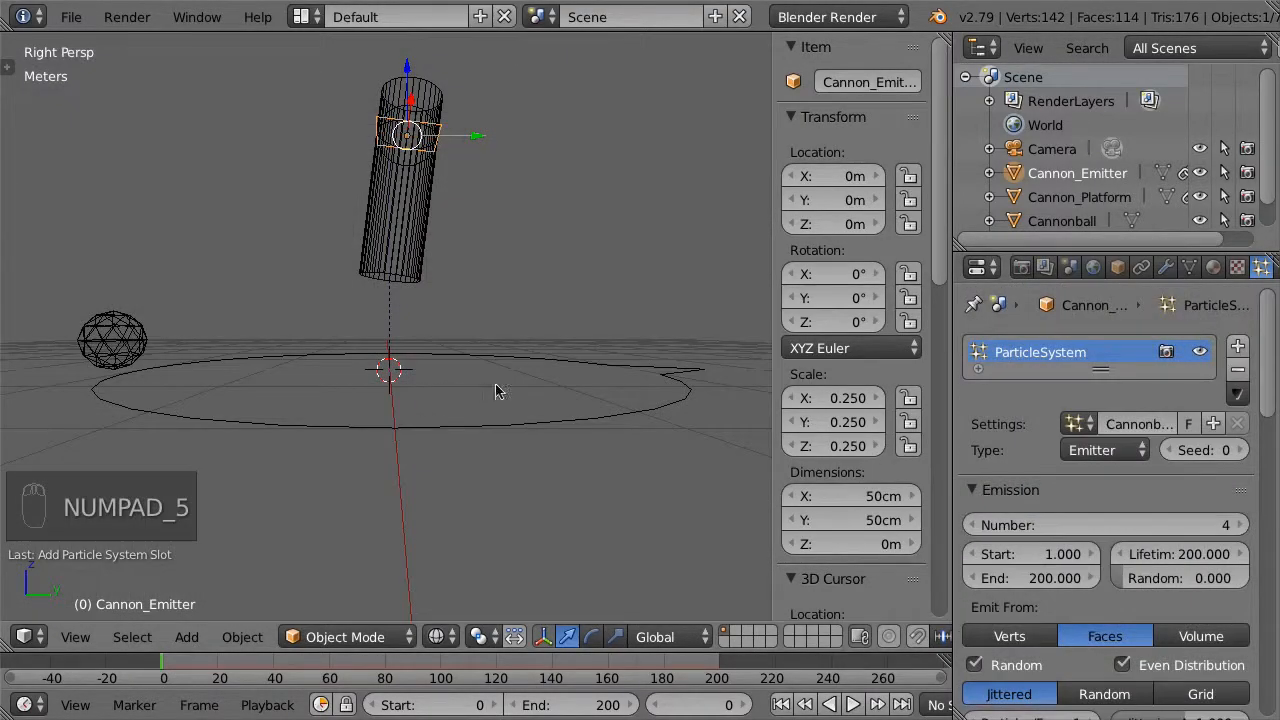
Tilt Cannon_Barrel to about 57° on X and rotate Cannon_Platform to about 125° on Z
mouse_move(500, 392)
middle_down()
mouse_move(570, 370)
mouse_move(508, 363)
mouse_move(472, 403)
mouse_move(499, 382)
middle_up()
right_click(398, 354)
mouse_move(858, 275)
mouse_down()
mouse_move(870, 276)
mouse_move(835, 276)
mouse_up()
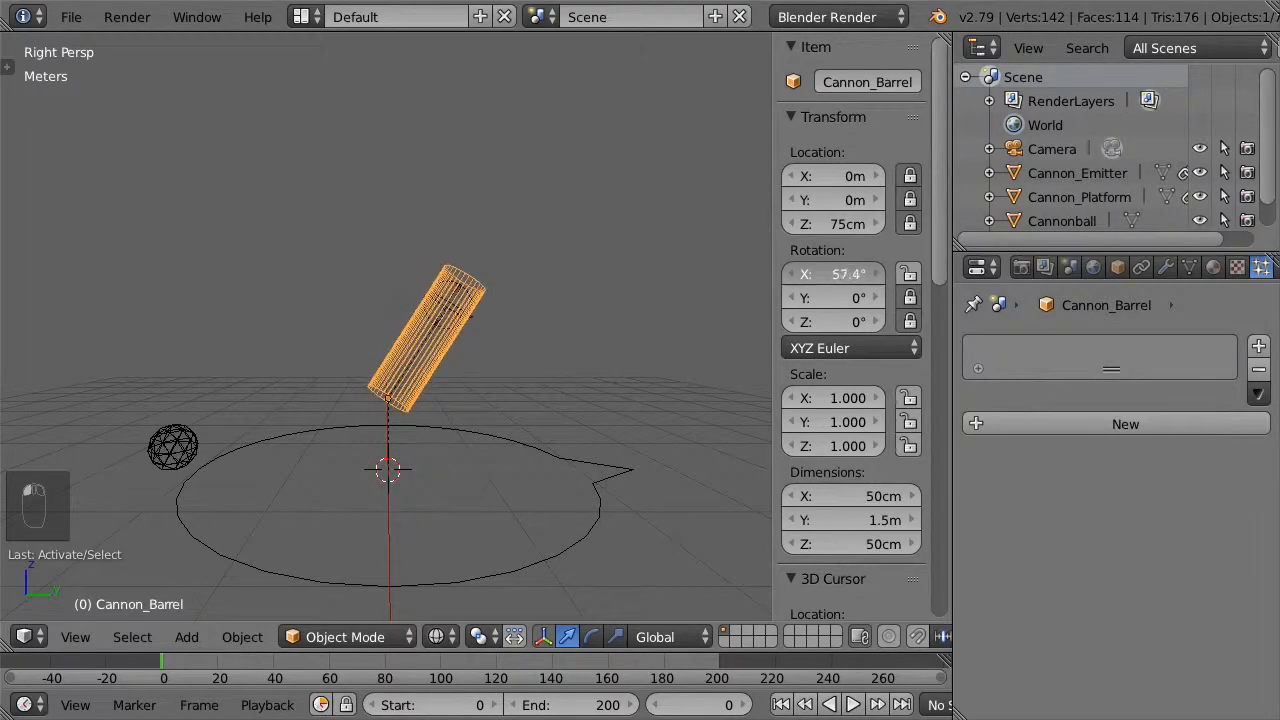
right_click(586, 538)
drag(845, 321, 835, 325)
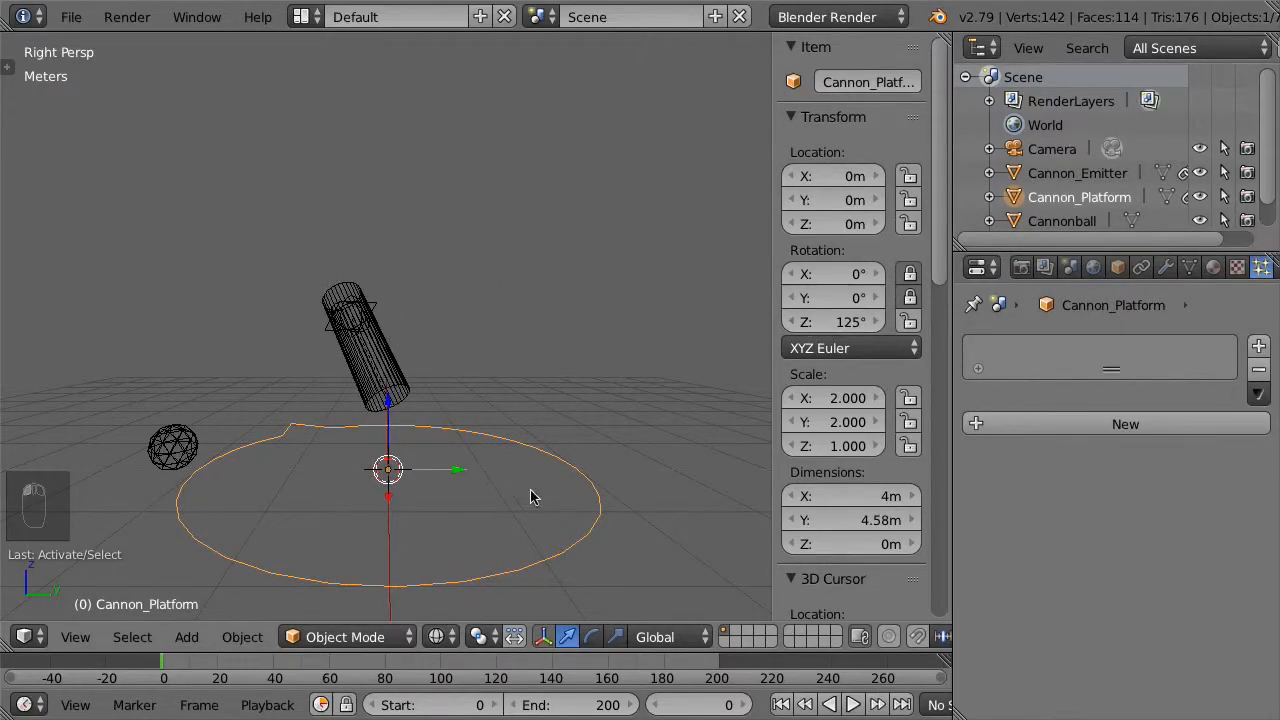
Play the cannon animation with the viewport in solid shading and select Cannon_Barrel
key(alt+a)
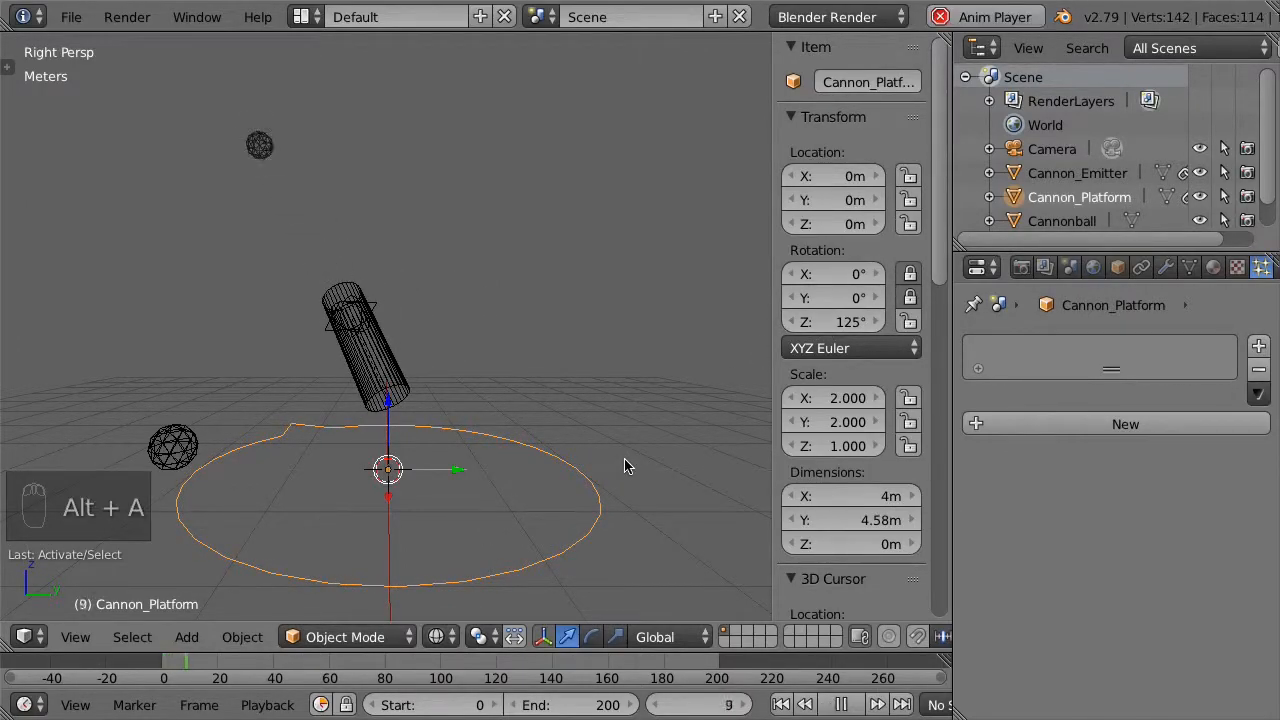
key(z)
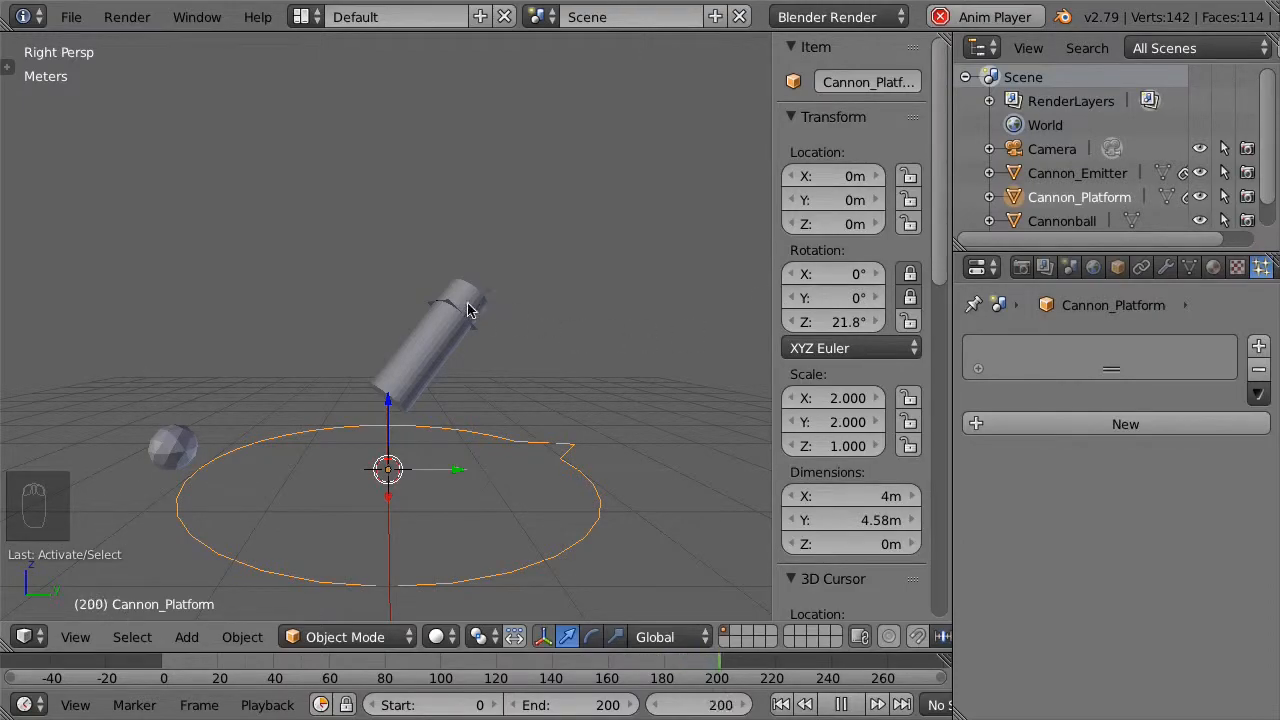
right_click(443, 343)
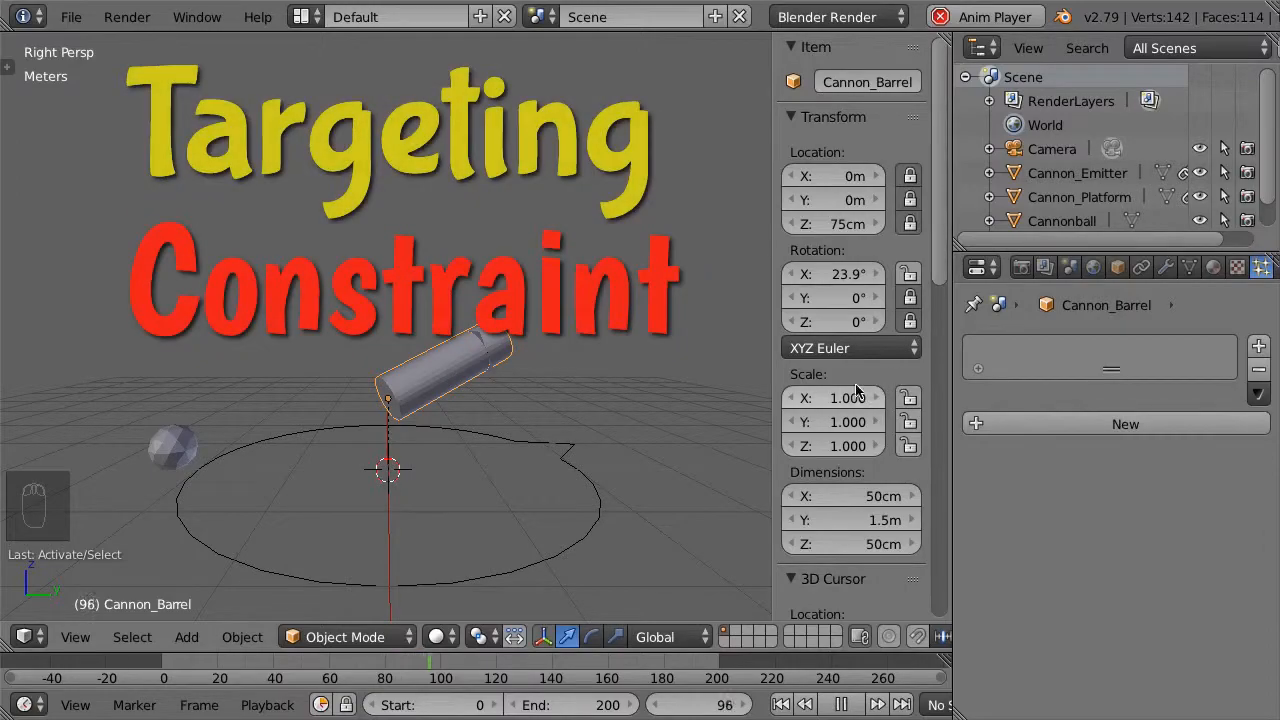
Stop the animation, add a Plain Axes empty at the origin and name it Target
right_click(566, 465)
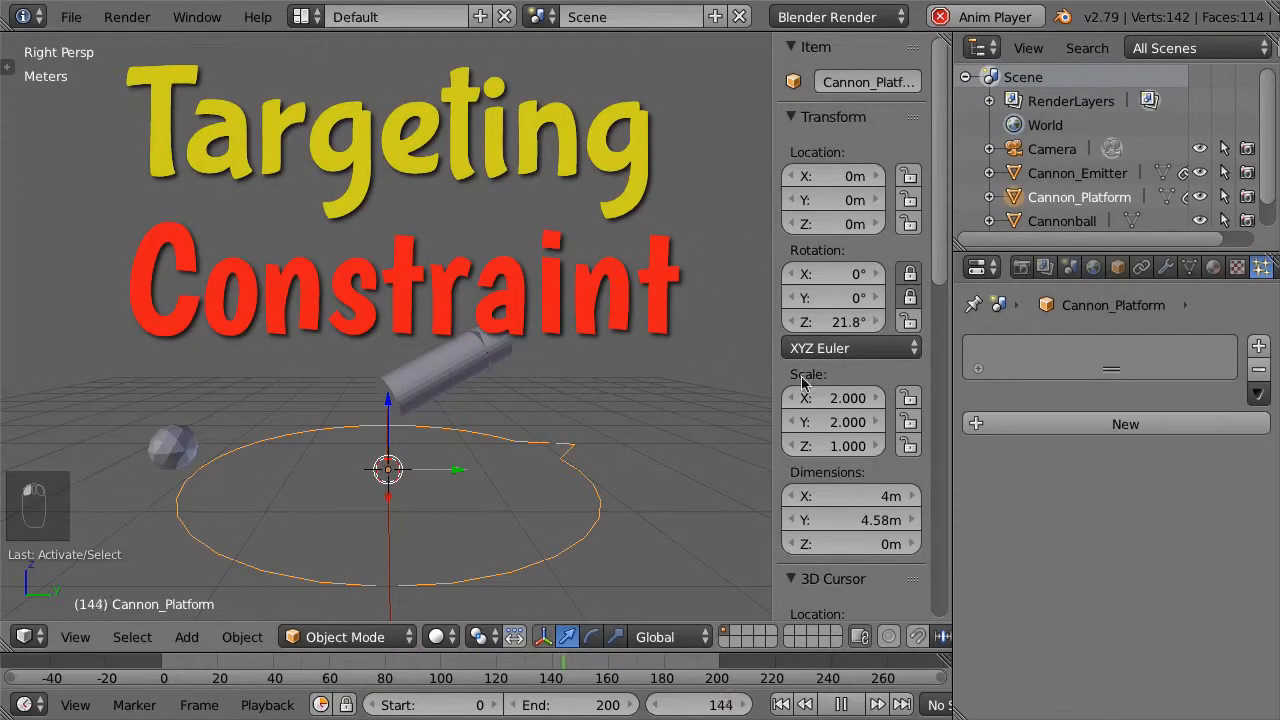
key(Escape)
key(shift+a)
mouse_move(180, 363)
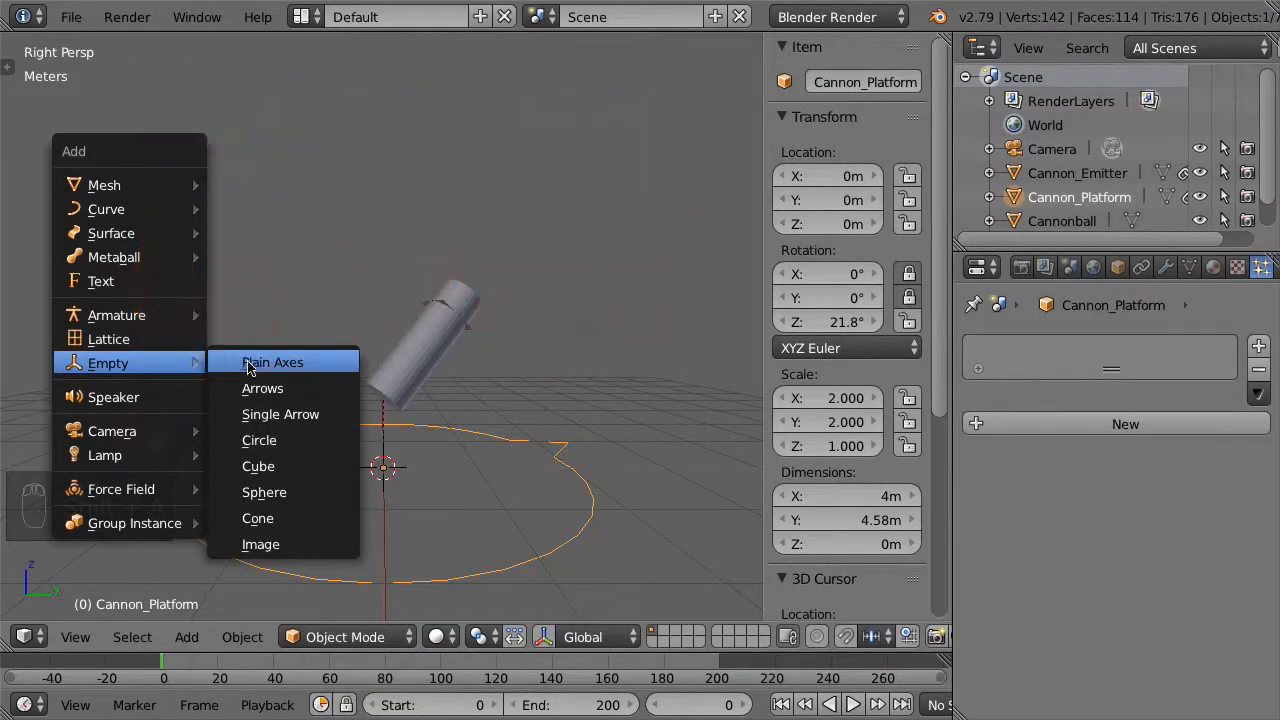
click(327, 366)
click(850, 82)
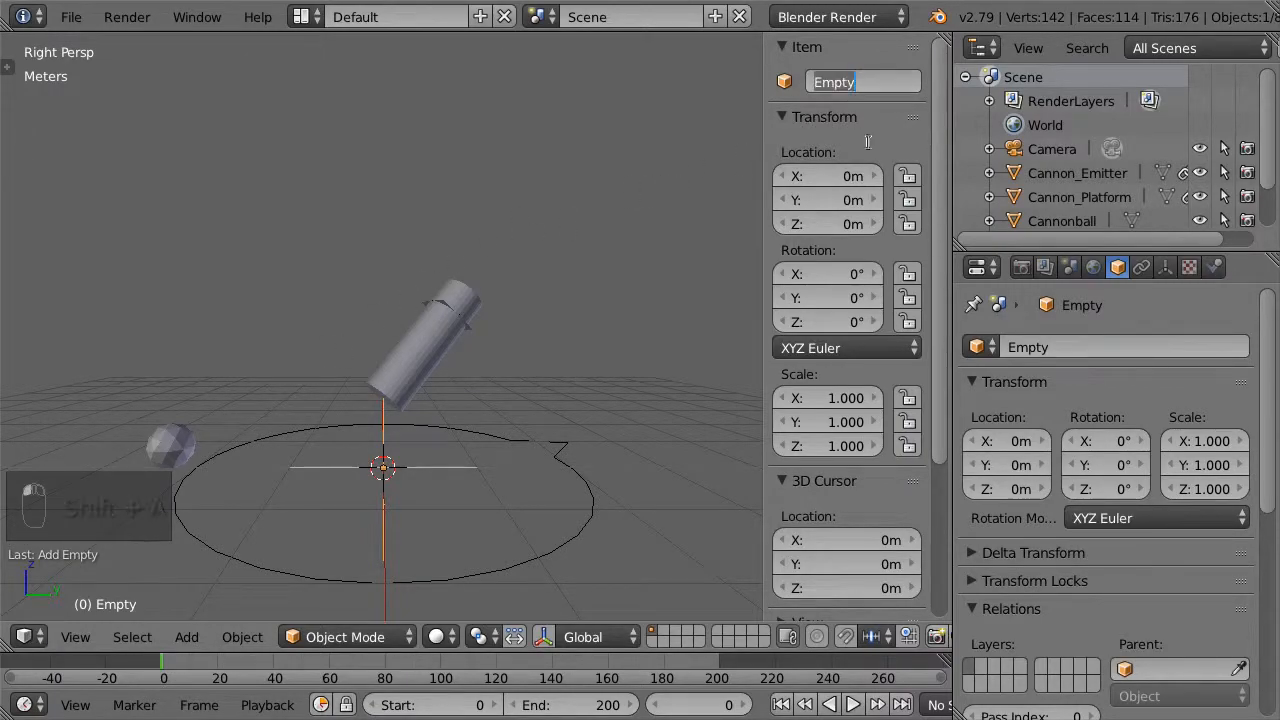
text(Target)
key(Return)
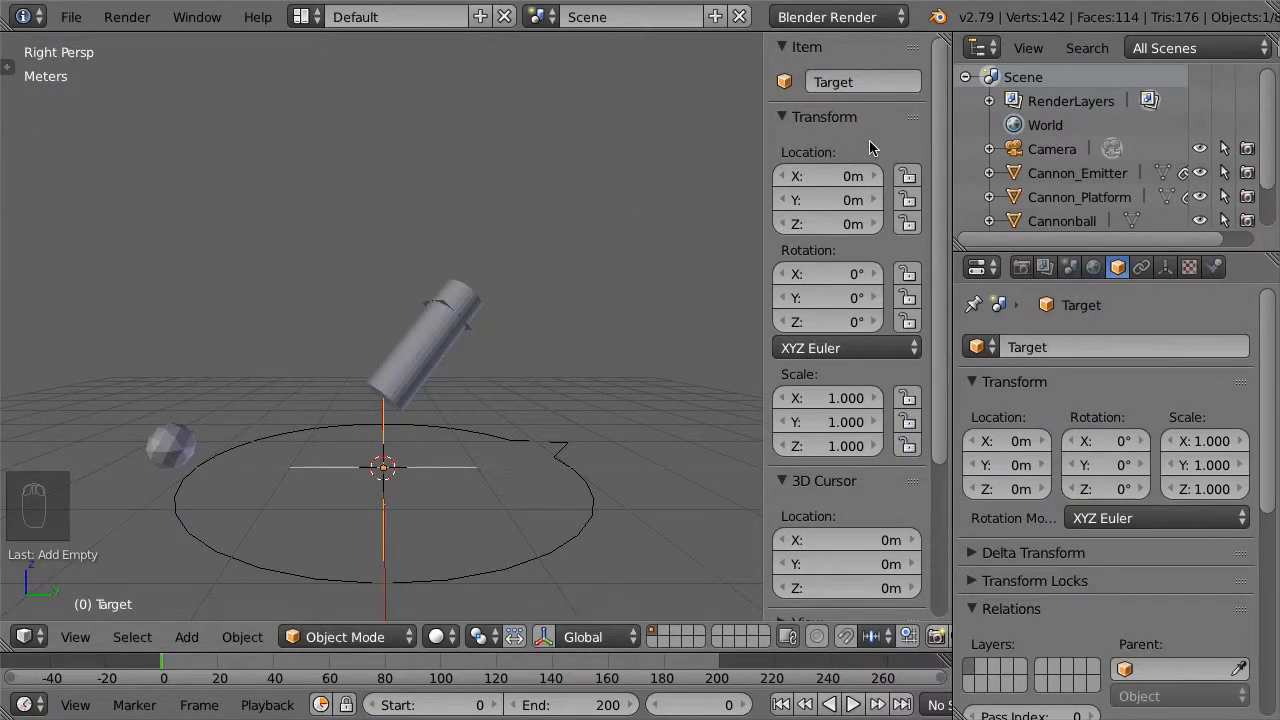
Display the Target empty as a circle with a size of 0.5 m
click(1165, 267)
click(1178, 375)
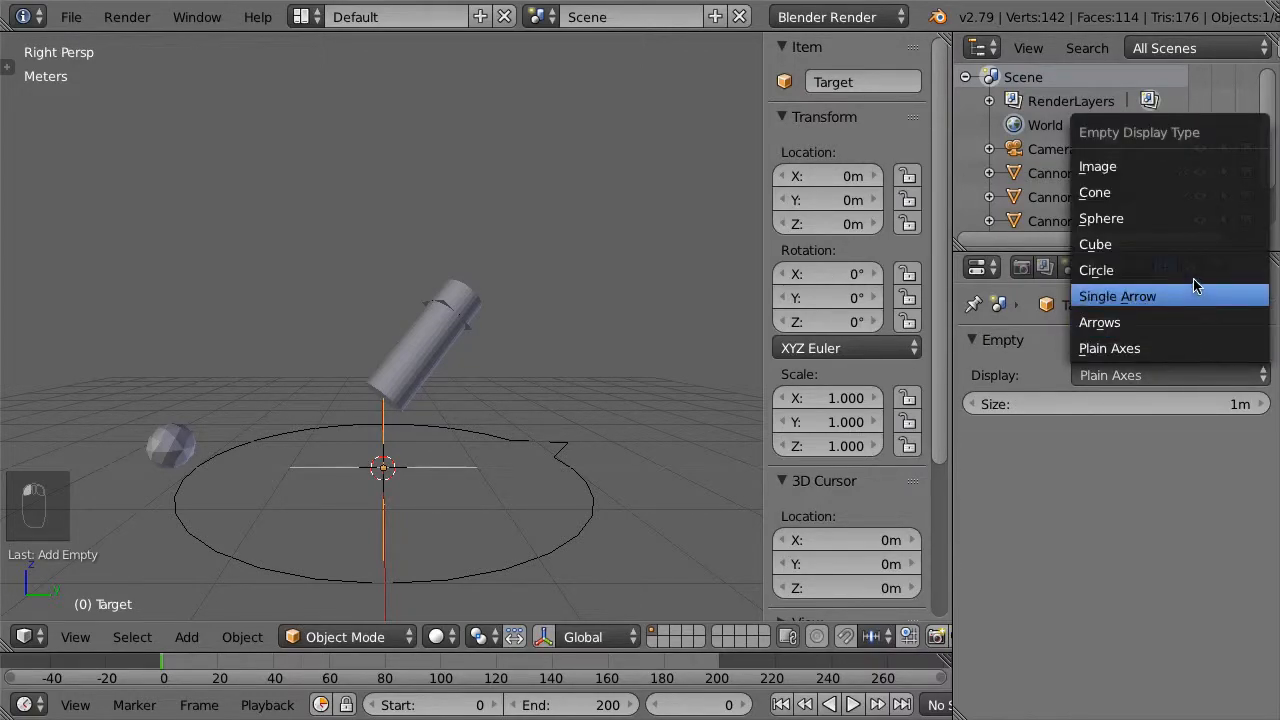
click(1198, 277)
click(1152, 405)
key(BackSpace)
text(.5)
key(Return)
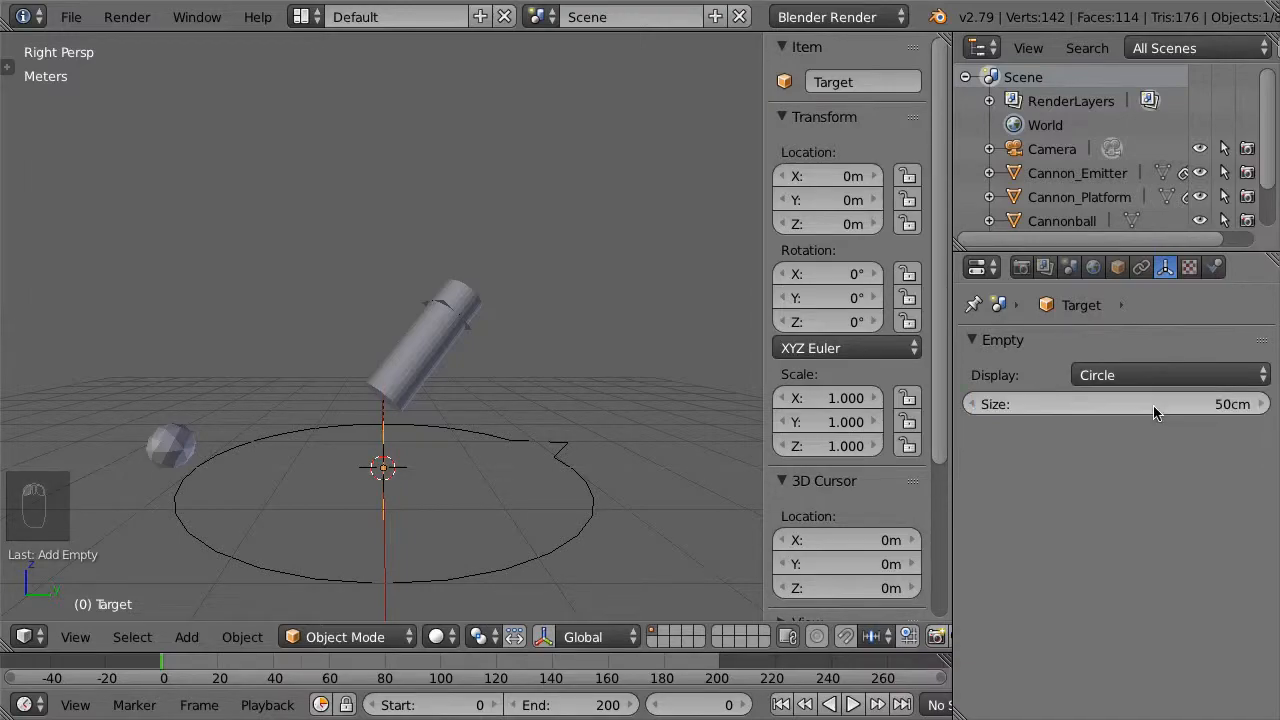
Rotate Target 90° on X and move it in the top view to about X -9.2 m, Y 8.9 m
click(833, 272)
text(90)
key(Return)
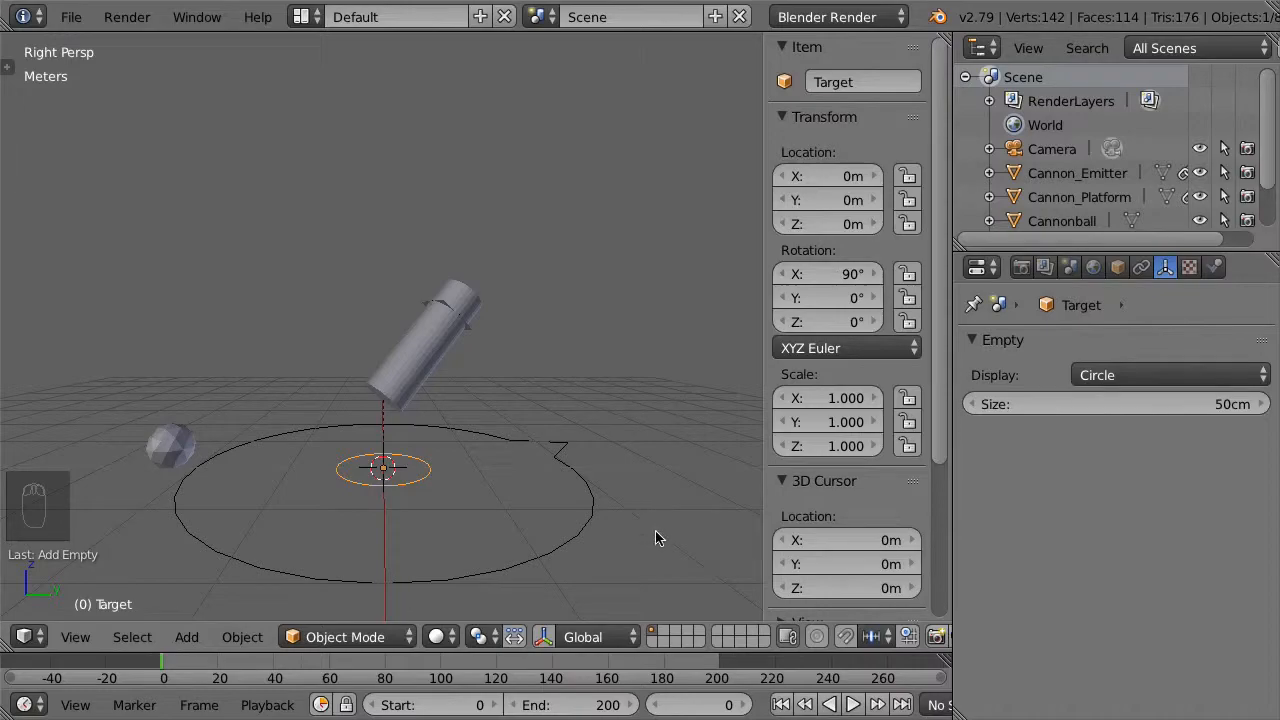
key(KP_7)
key(KP_5)
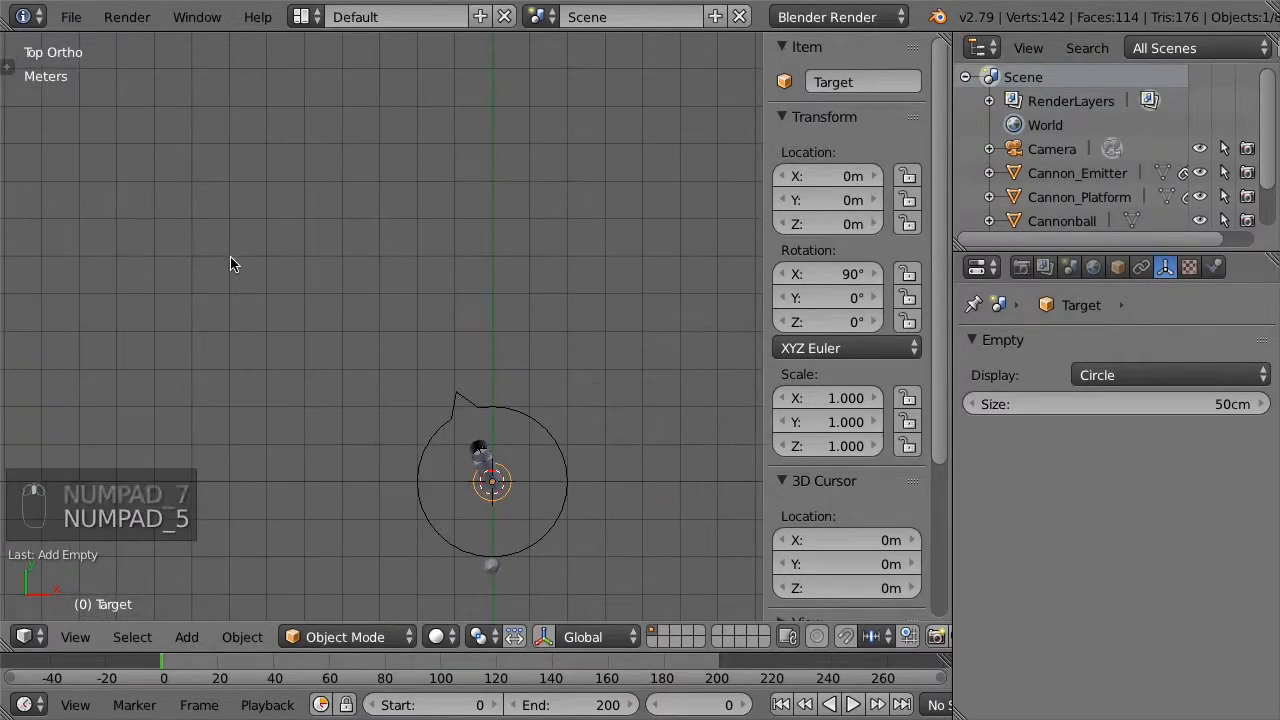
key(g)
click(647, 503)
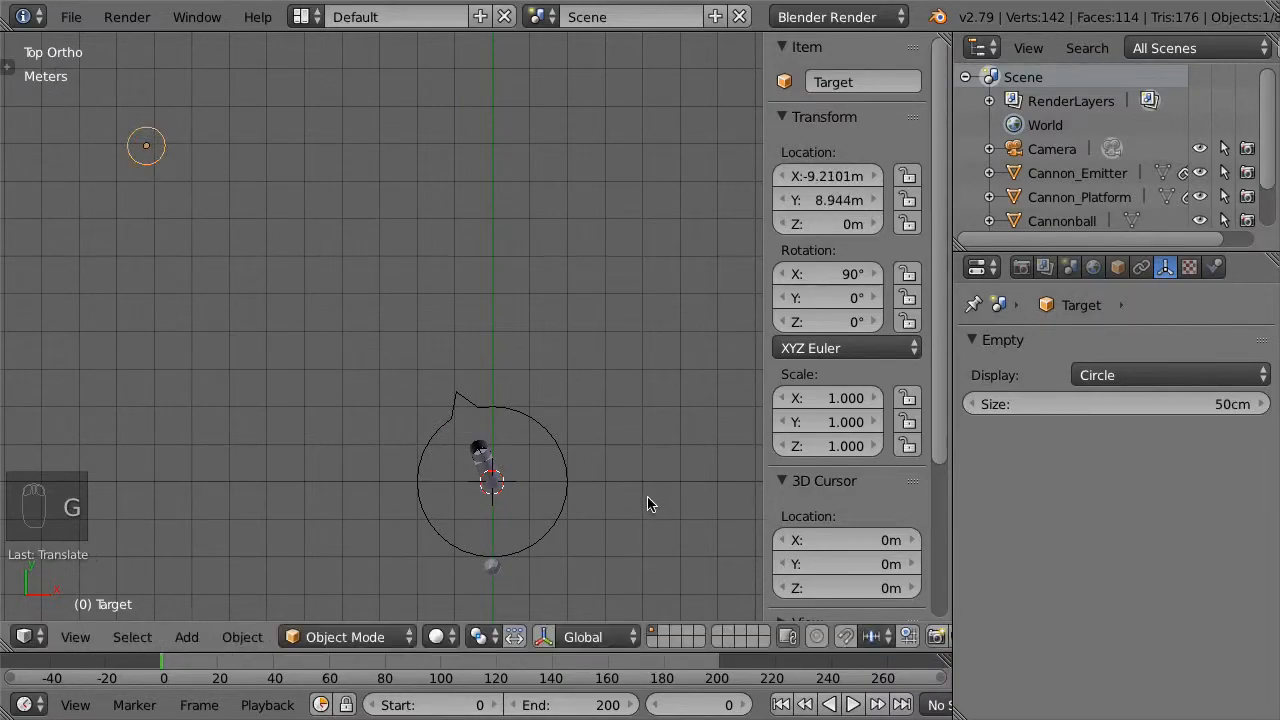
Add a Locked Track constraint to Cannon_Platform with Target as its target, pointing to Y and locked on Z
right_click(560, 517)
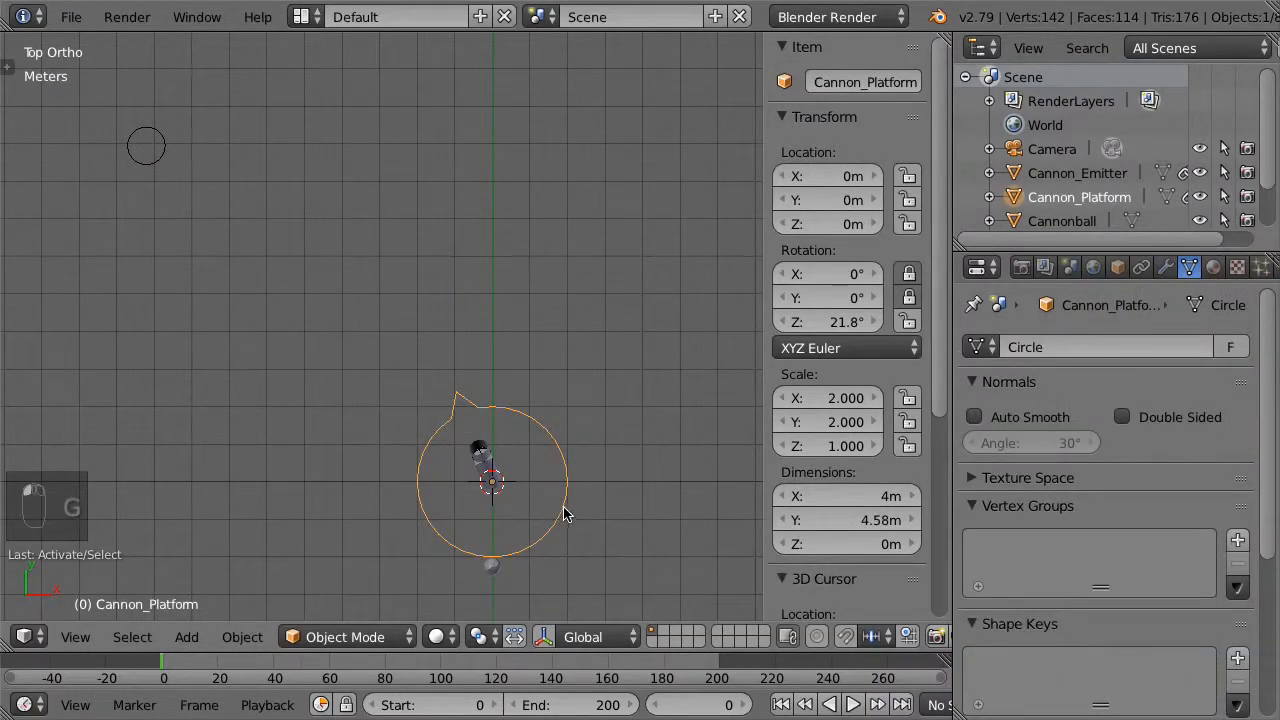
click(1141, 267)
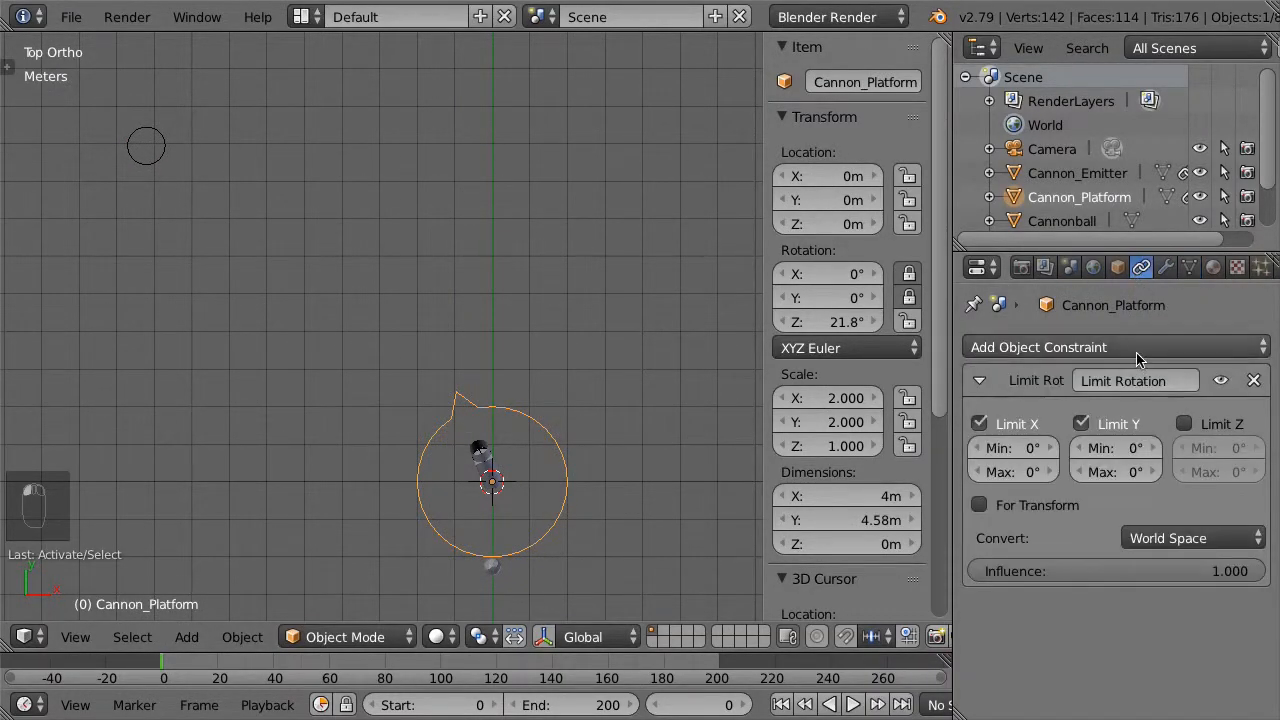
click(1140, 347)
click(1087, 484)
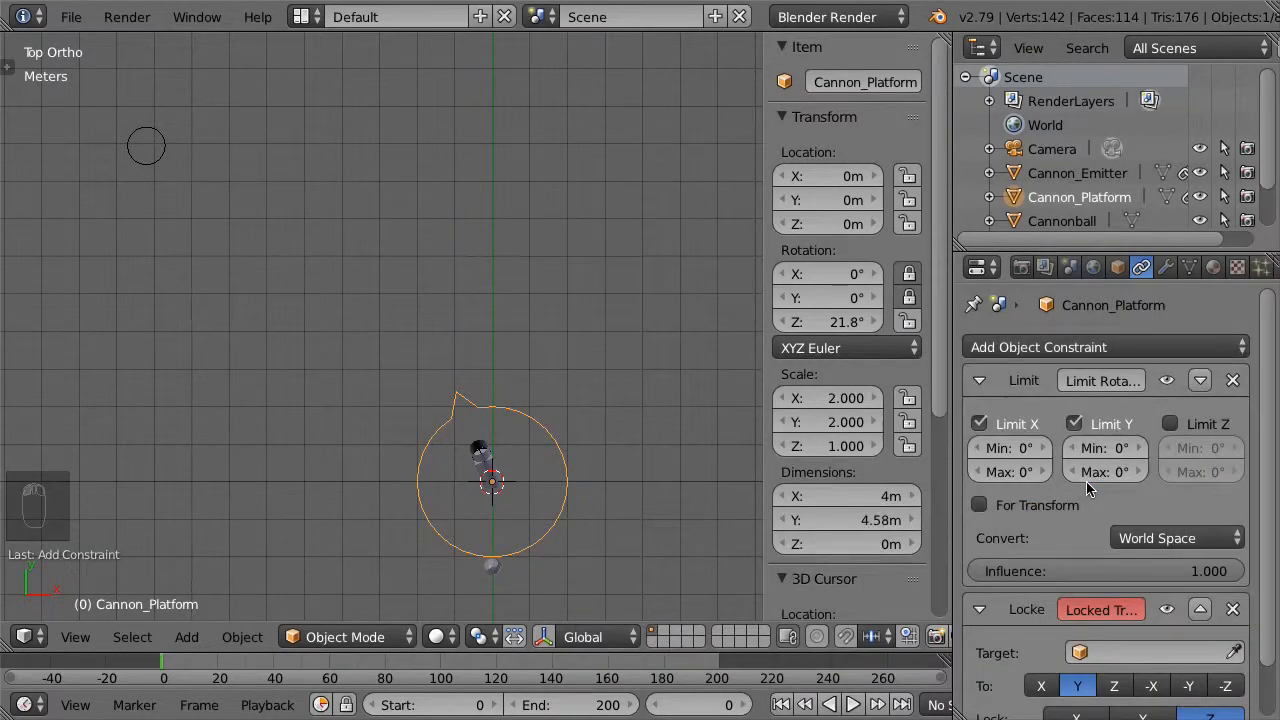
scroll(1266, 629, down, 2)
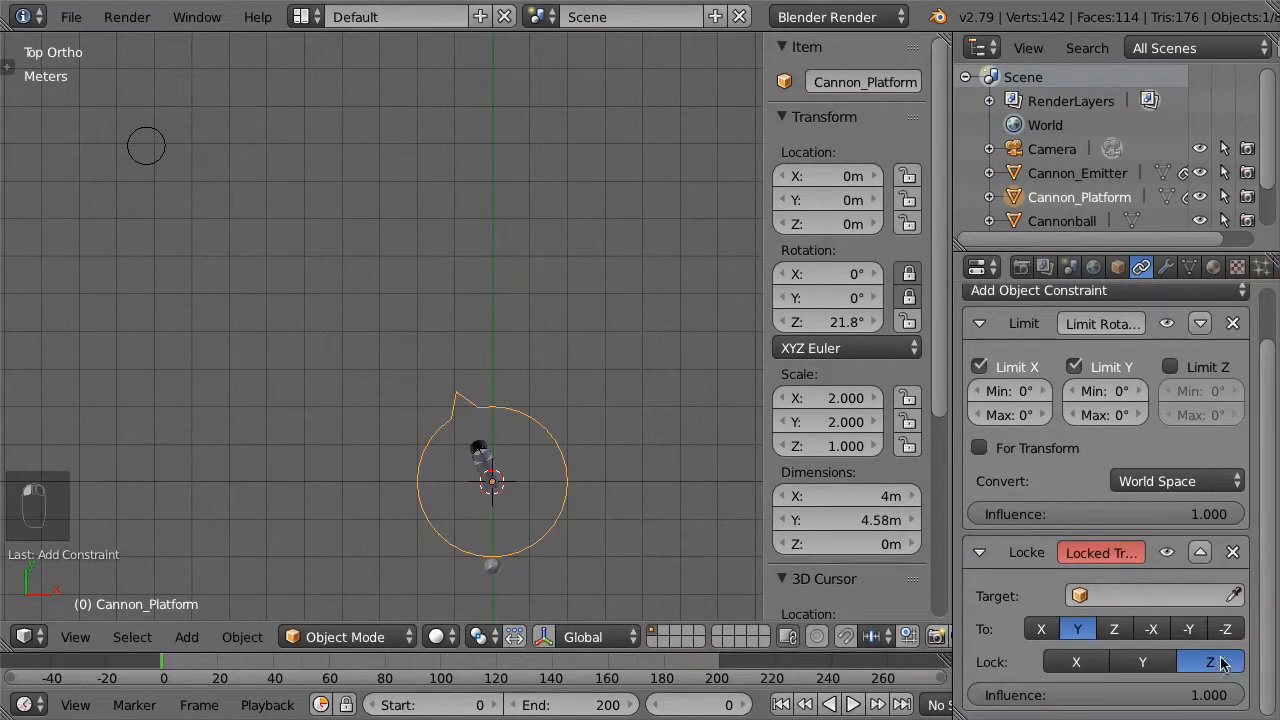
click(1158, 597)
click(1121, 511)
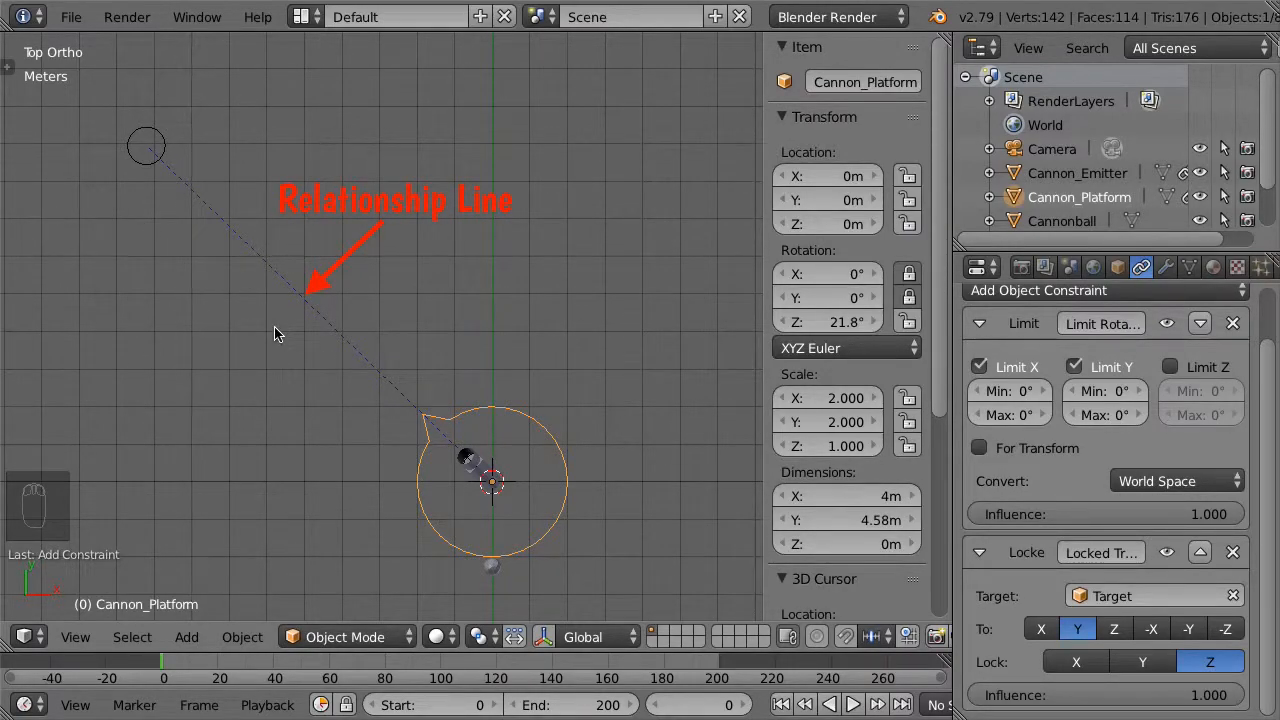
Expand the viewport display settings and examine the Relationship Lines option
scroll(937, 395, down, 1)
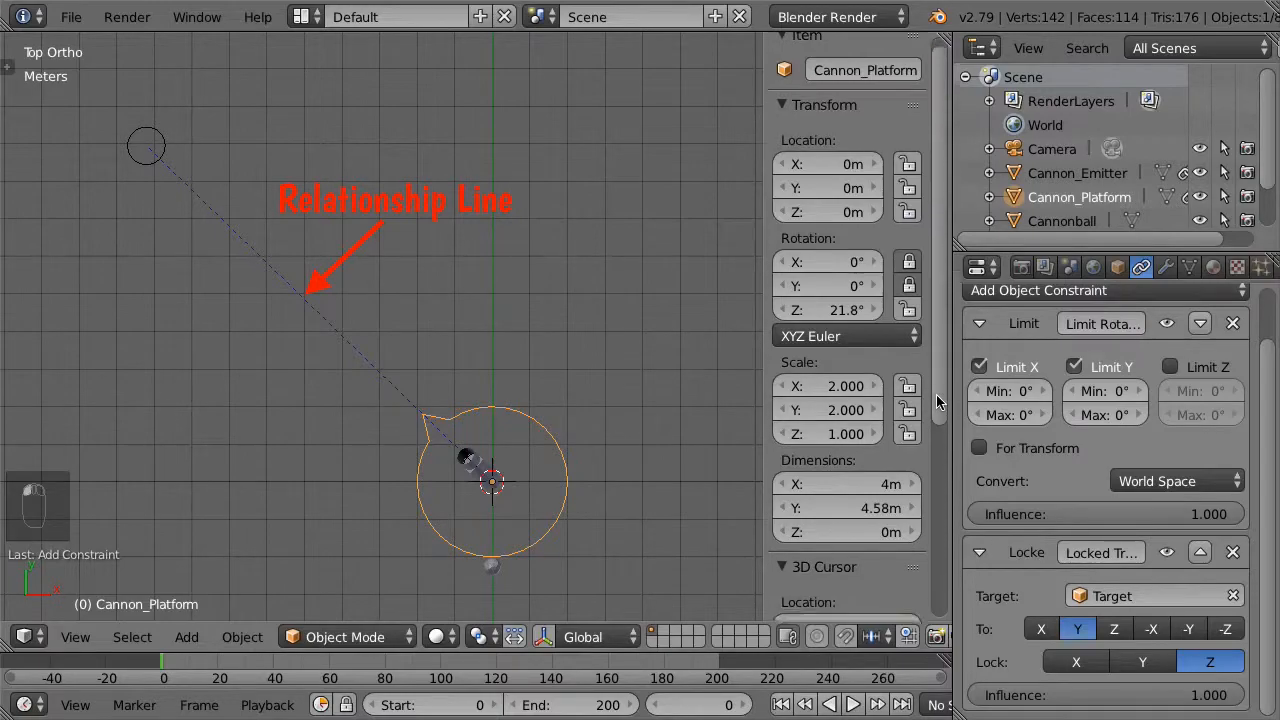
scroll(937, 395, down, 7)
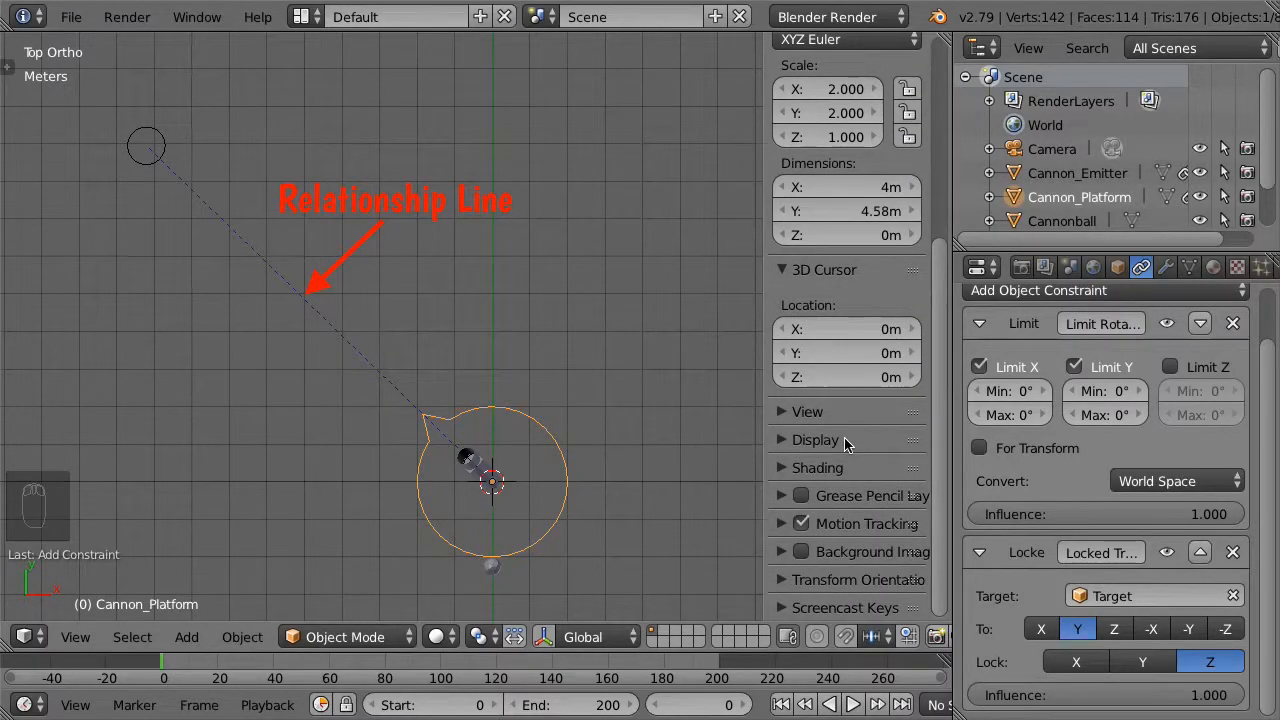
click(844, 440)
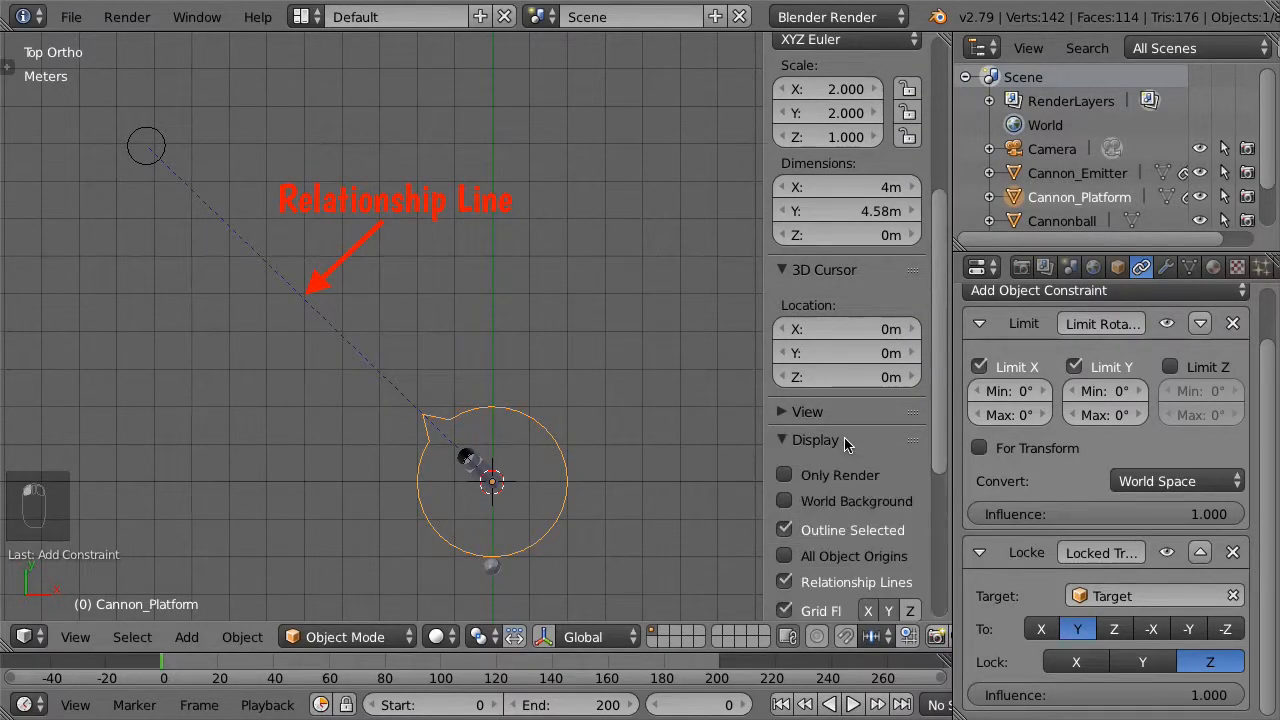
click(784, 588)
Move Cannon_Platform and Target around in the top view to test the tracking
key(g)
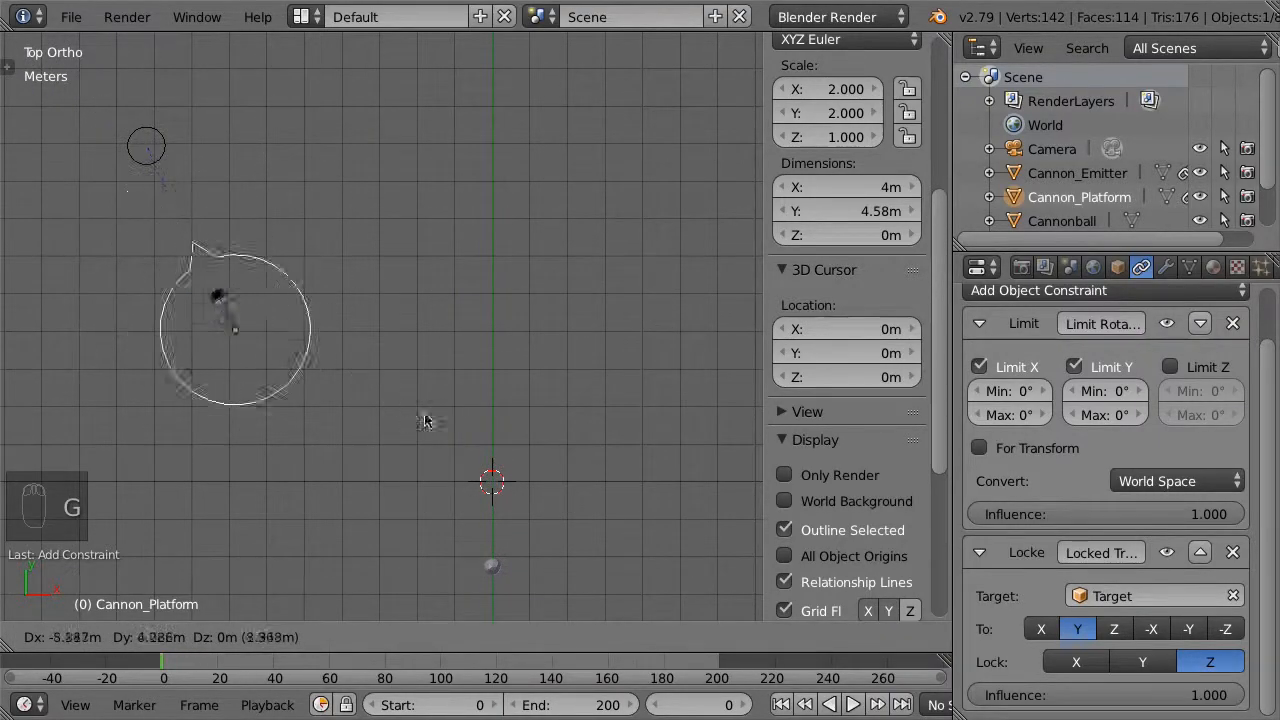
click(757, 570)
right_click(165, 144)
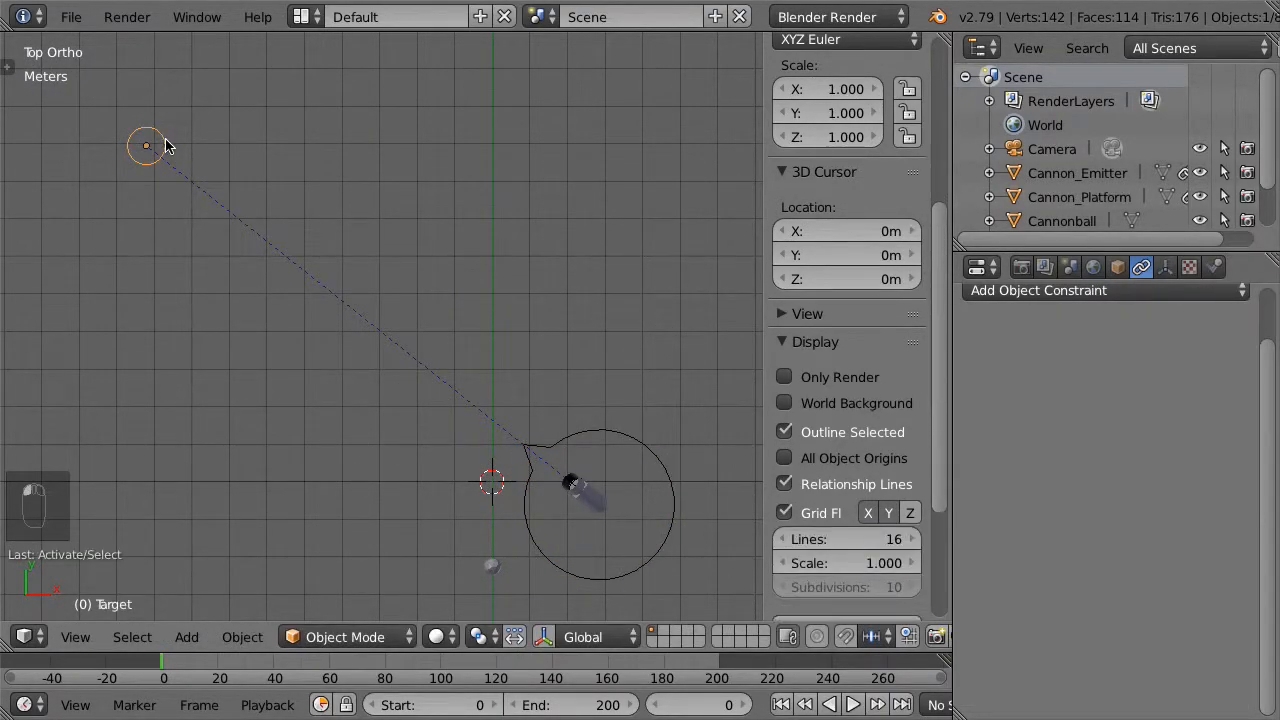
key(g)
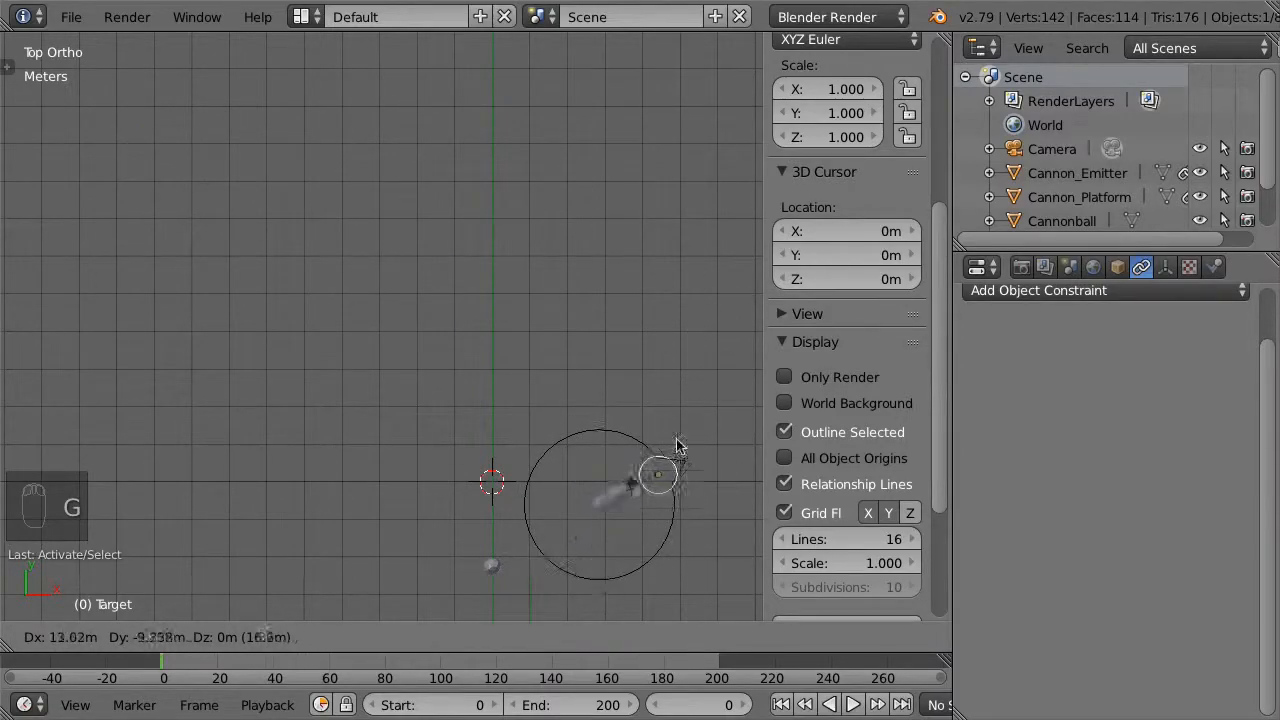
click(157, 119)
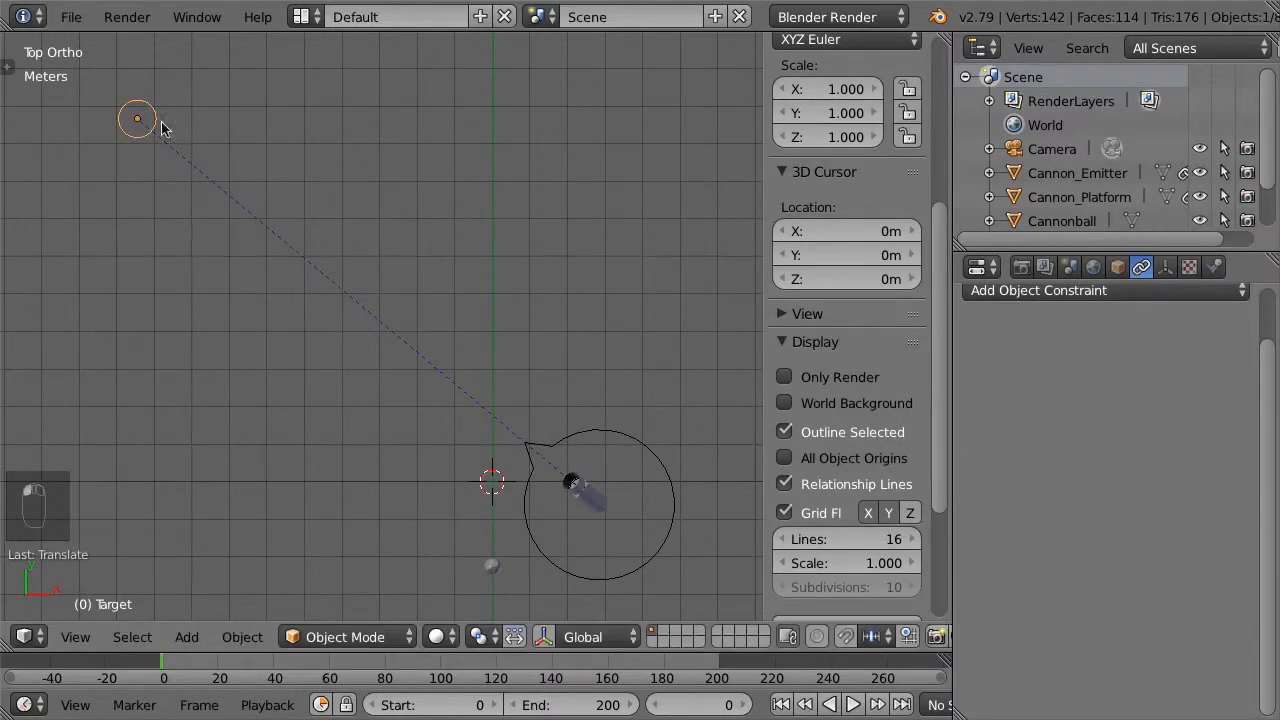
Shift Target vertically along the Z axis in the perspective view
key(z)
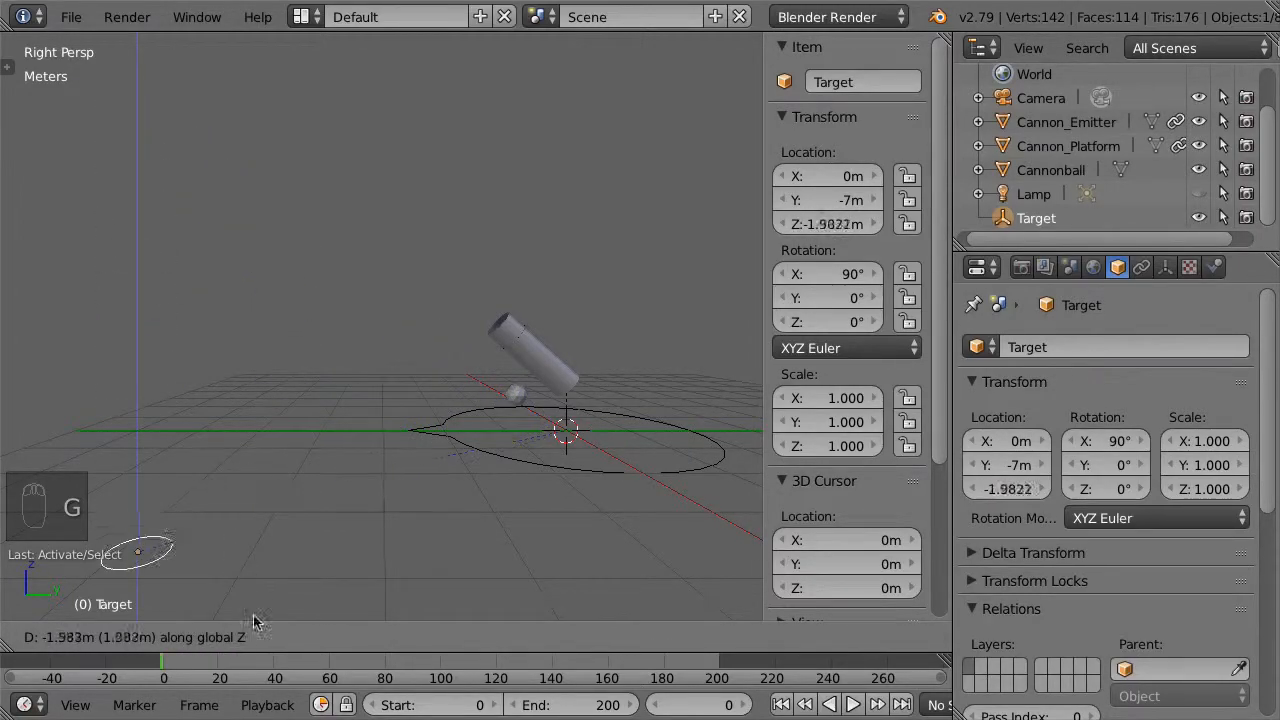
click(234, 474)
Tilt Cannon_Barrel to about 33.2° on X and adjust Cannon_Emitter's normal velocity while the animation plays
right_click(540, 368)
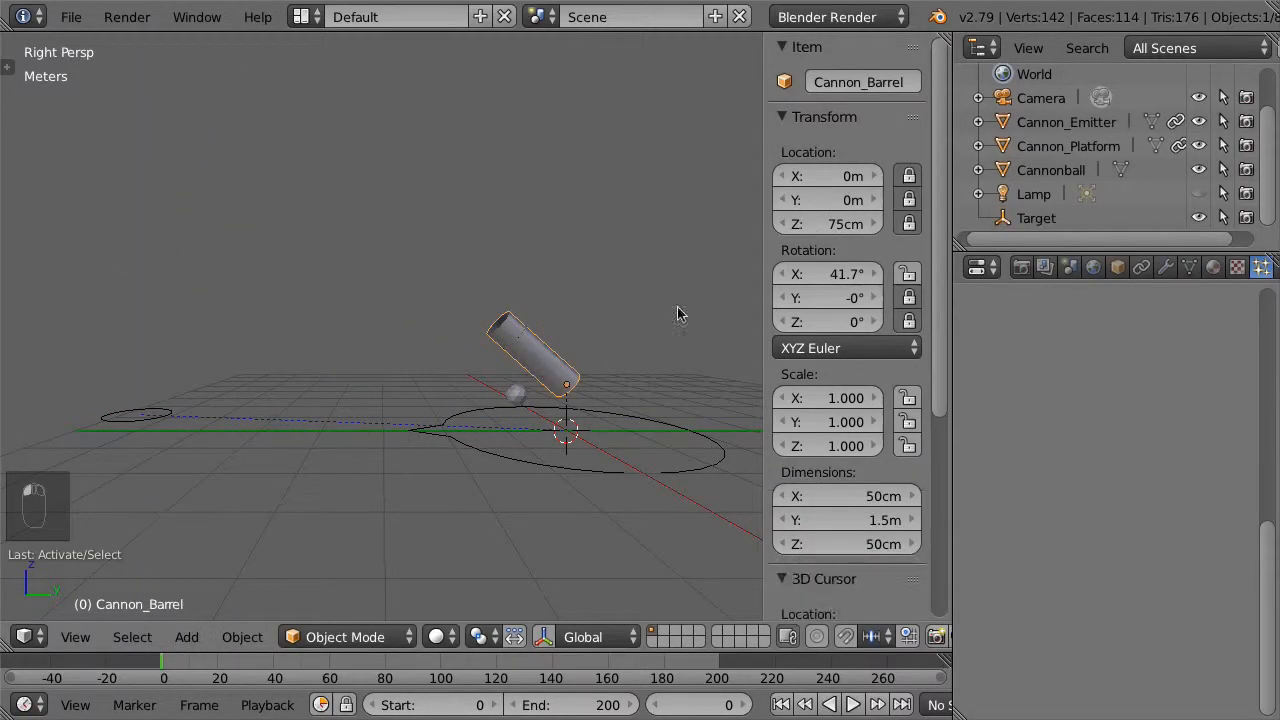
mouse_move(830, 274)
mouse_down()
mouse_move(895, 274)
mouse_move(820, 274)
mouse_up()
key(alt+a)
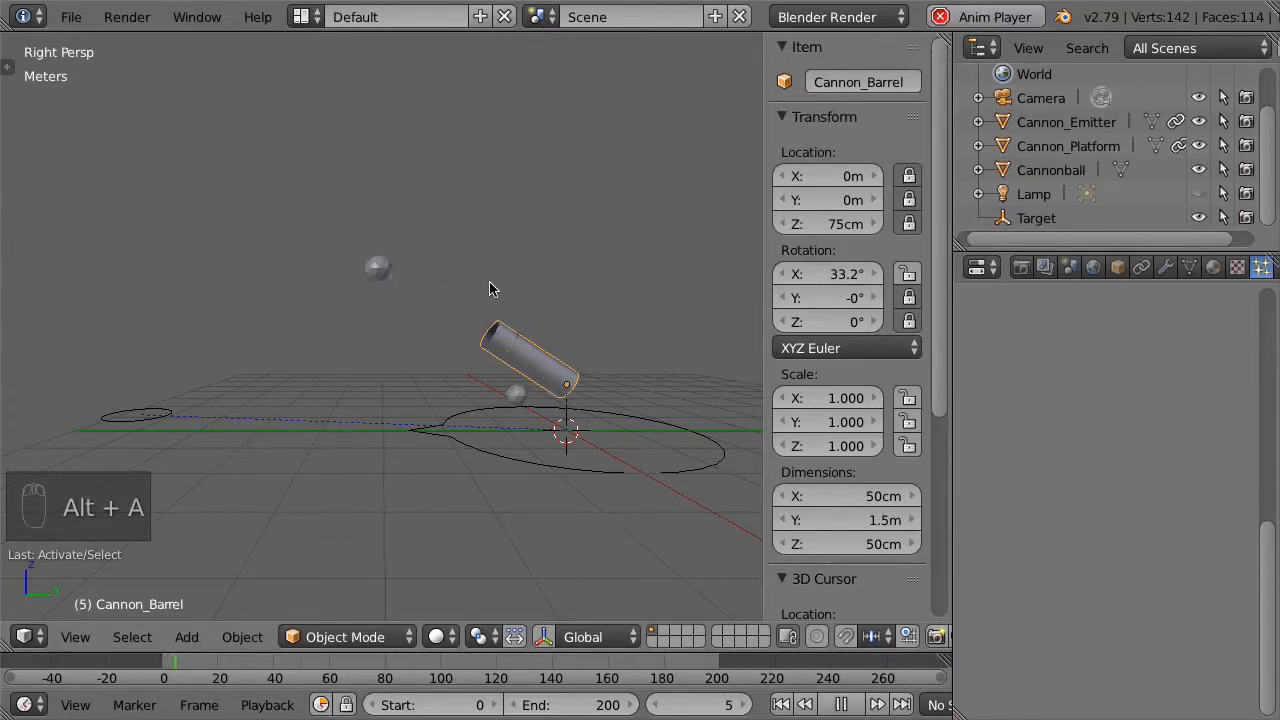
click(1075, 125)
drag(1062, 358, 954, 360)
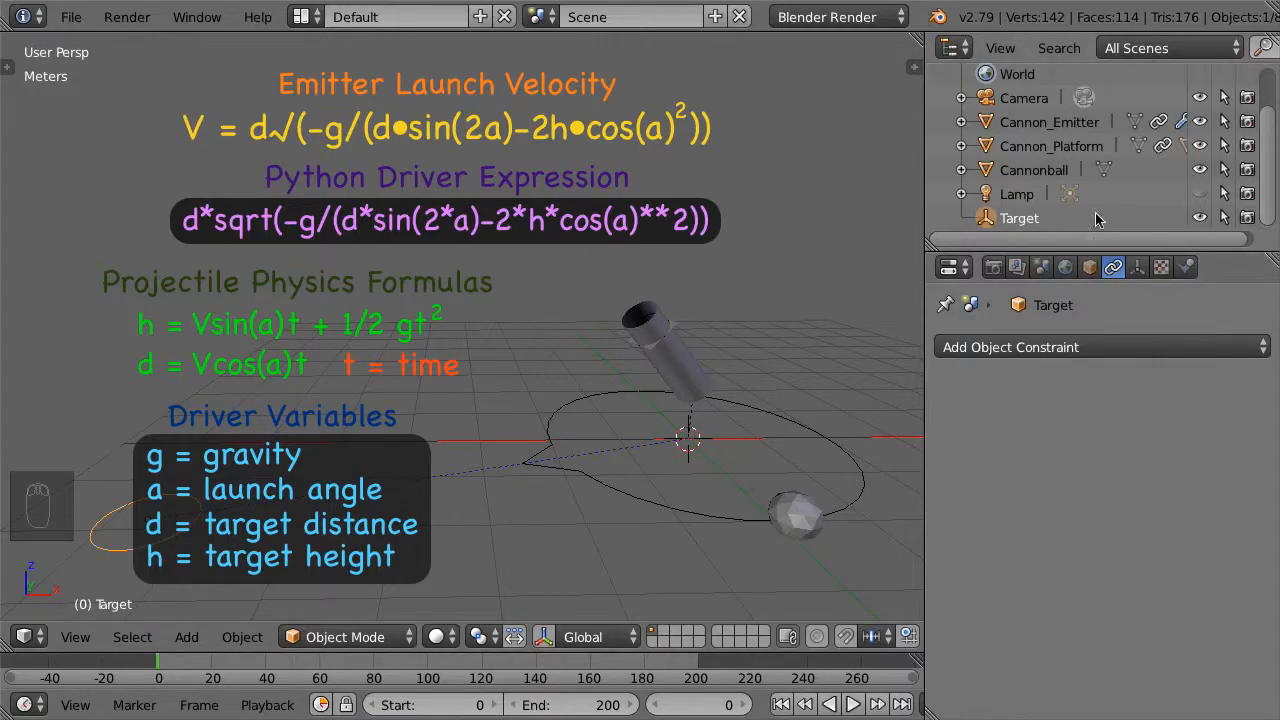
Add a single, manually created driver to the Normal emission velocity of Cannon_Emitter's particle system
click(1110, 128)
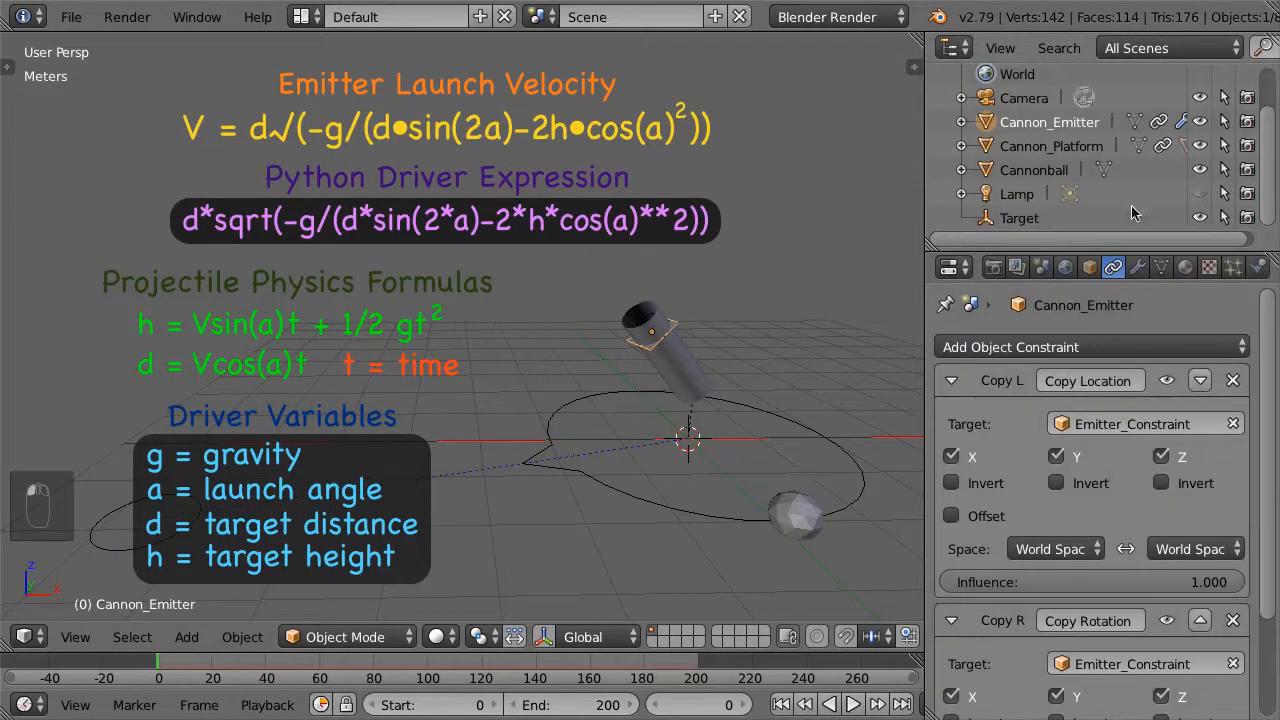
click(1233, 267)
drag(1268, 333, 1180, 569)
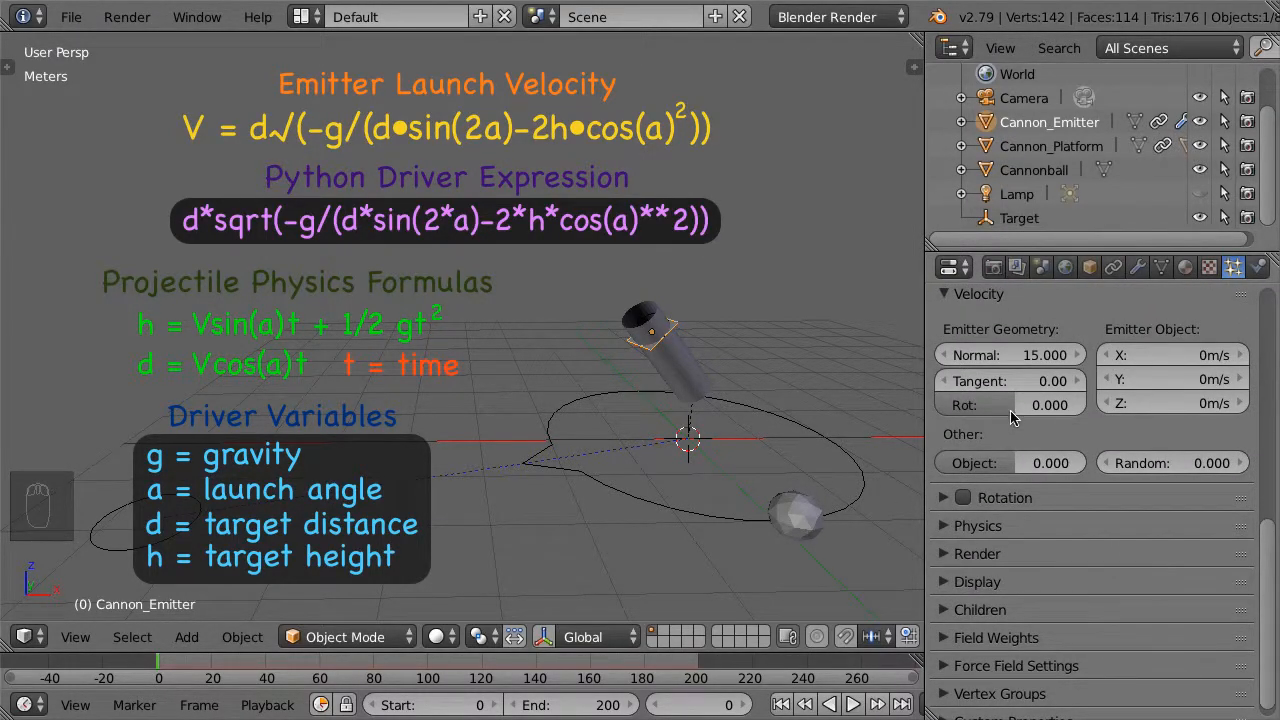
right_click(1012, 356)
mouse_move(1013, 358)
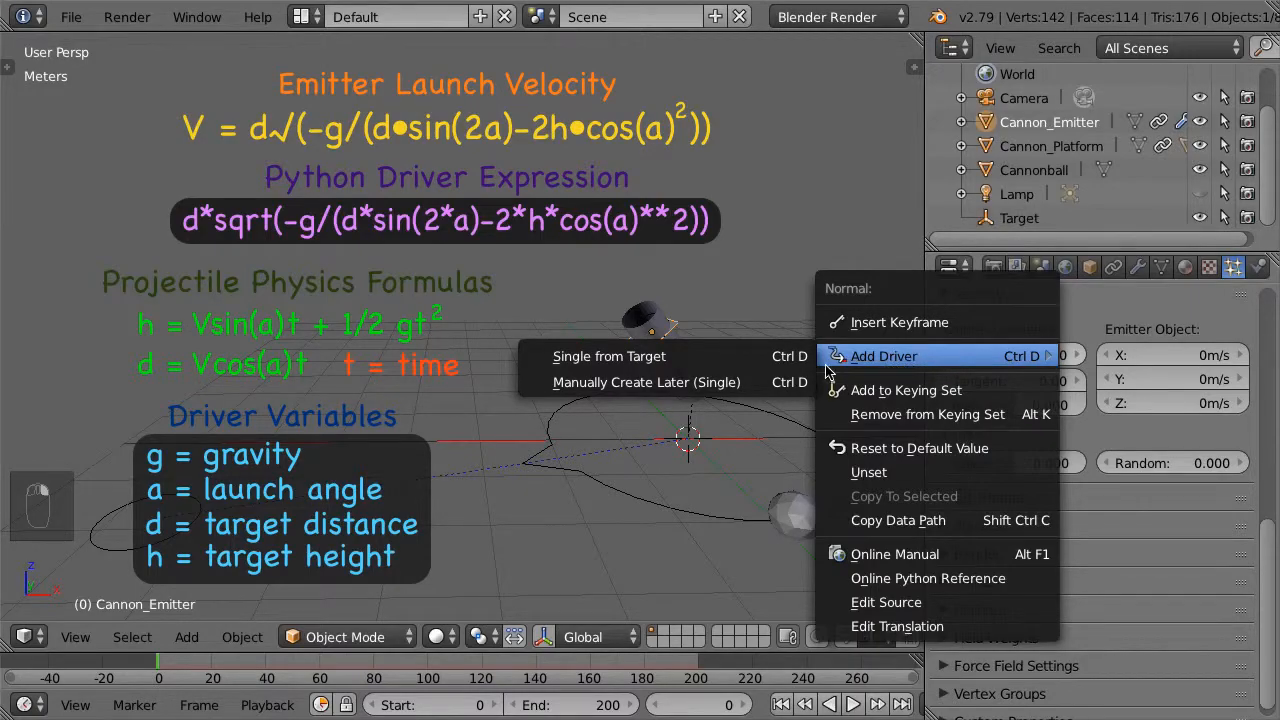
click(762, 386)
Split the 3D viewport in two and turn the new area into a Graph Editor in Drivers mode
drag(919, 39, 495, 64)
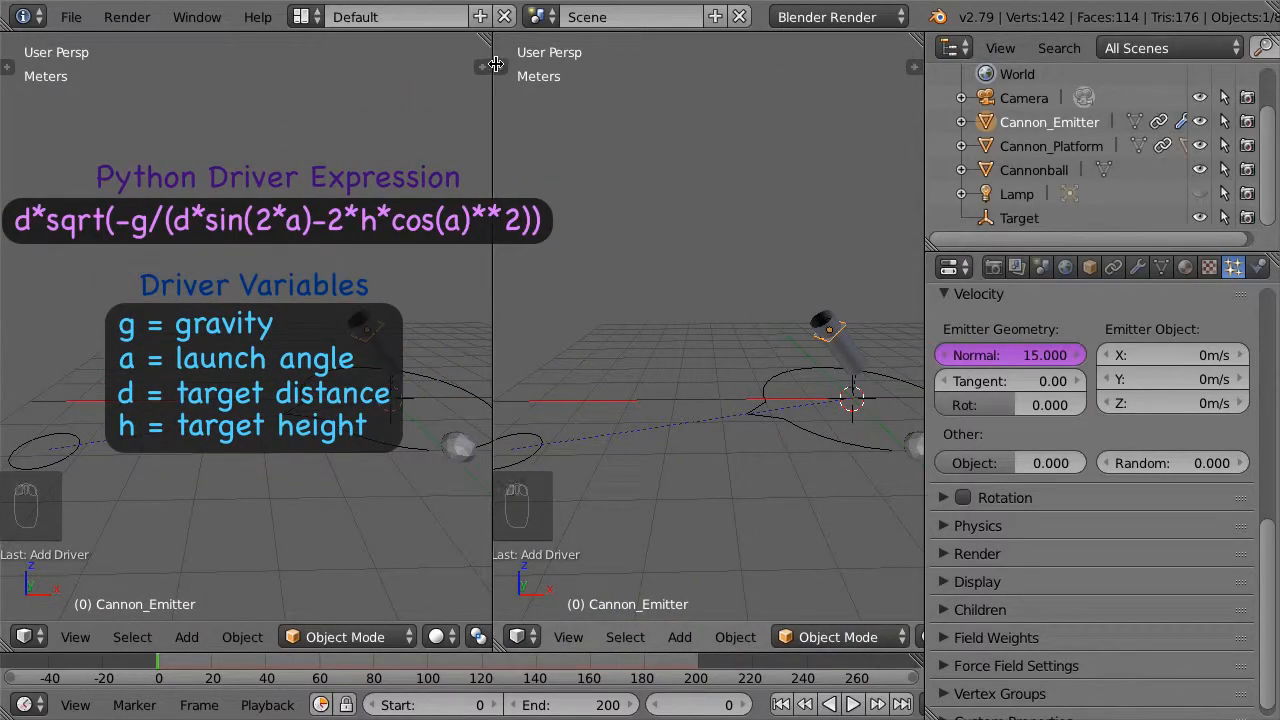
click(520, 637)
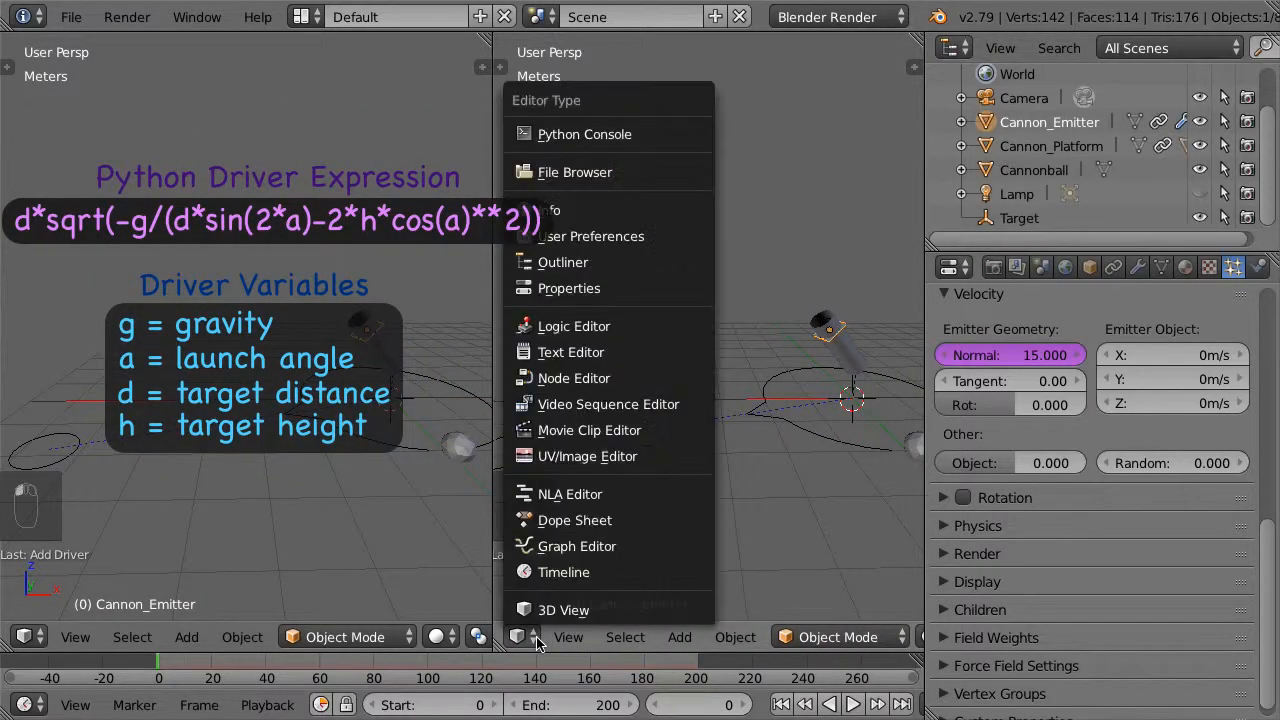
click(637, 547)
click(885, 637)
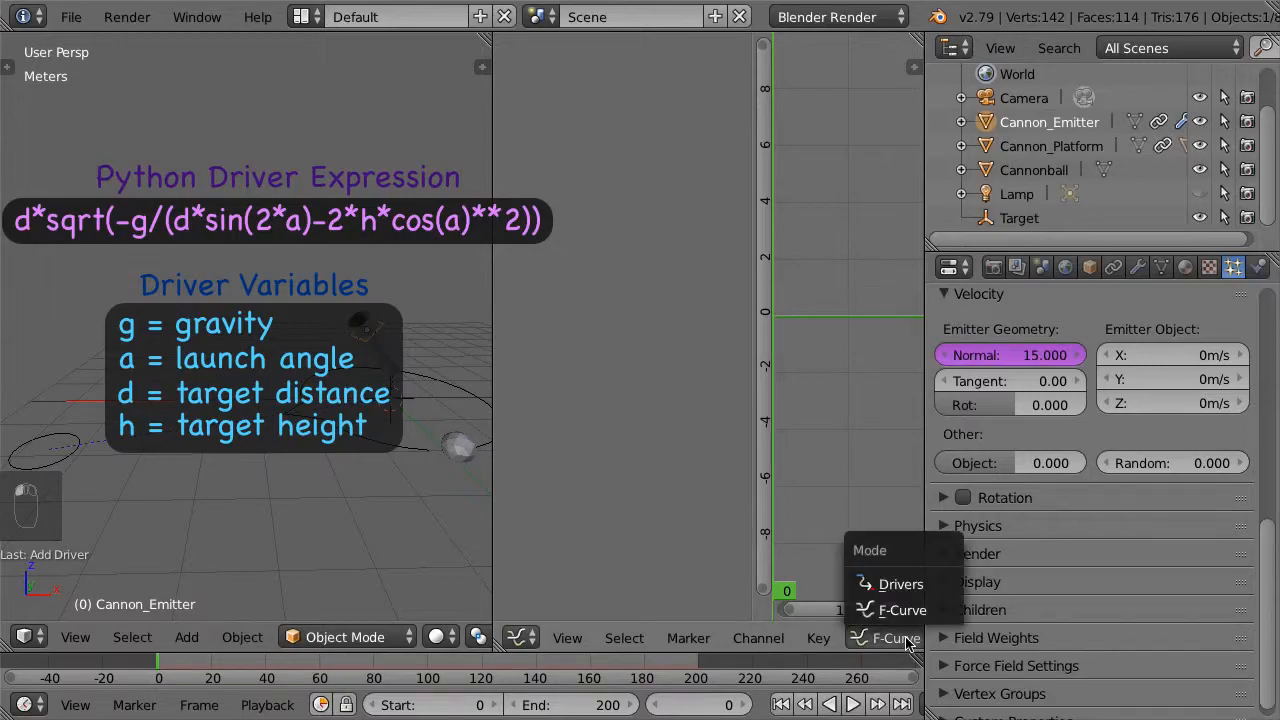
click(901, 586)
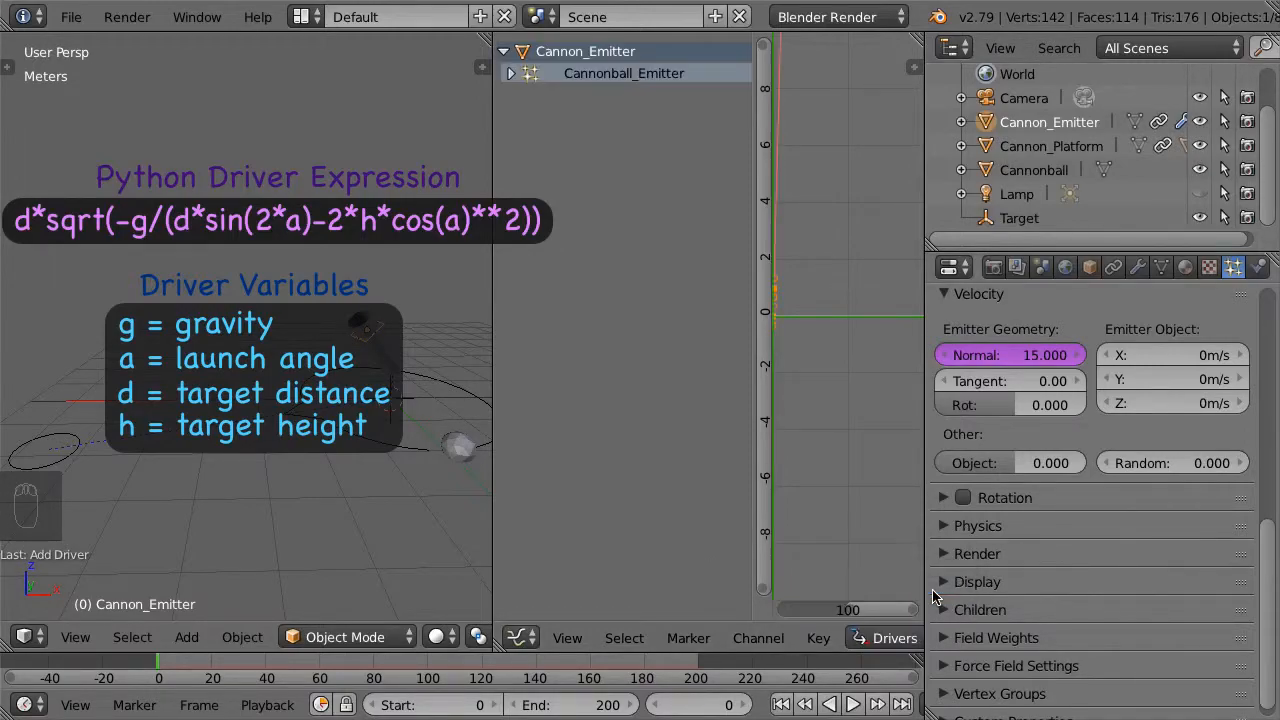
Expand Cannonball_Emitter to reach the Normal driver, collapse the channel list and show the driver's settings
click(510, 76)
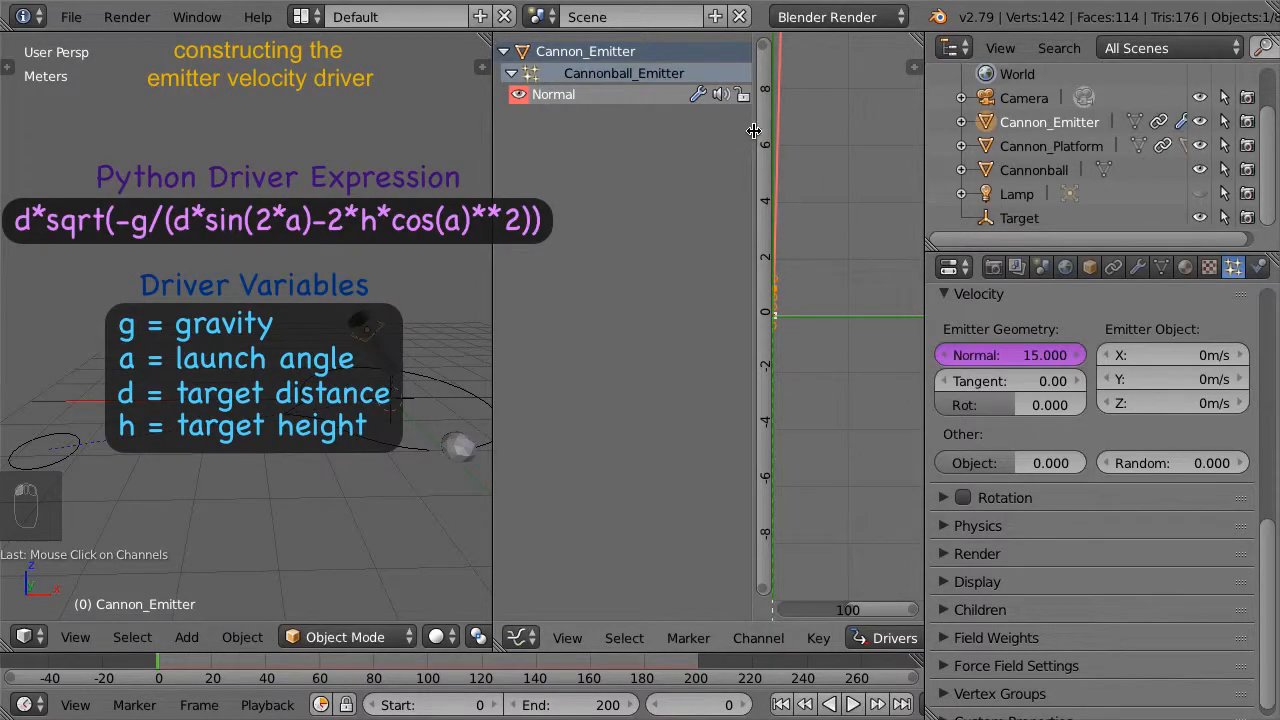
drag(756, 126, 501, 136)
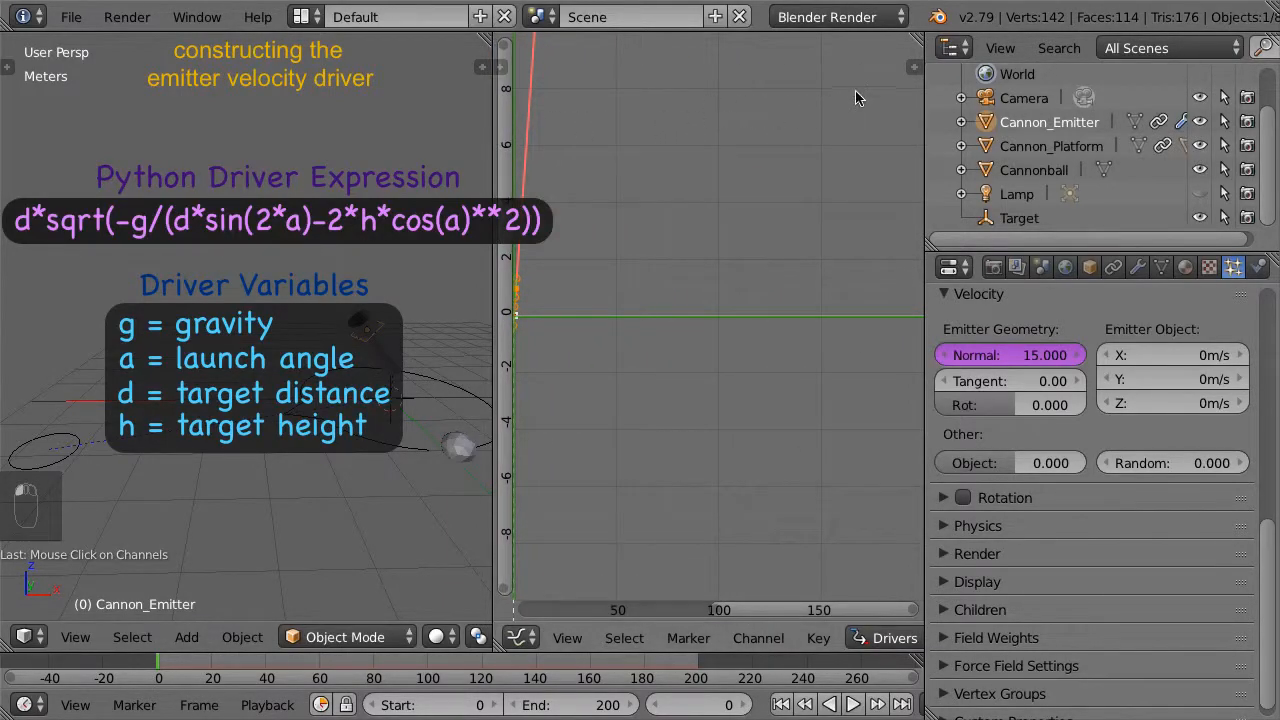
click(913, 66)
click(697, 148)
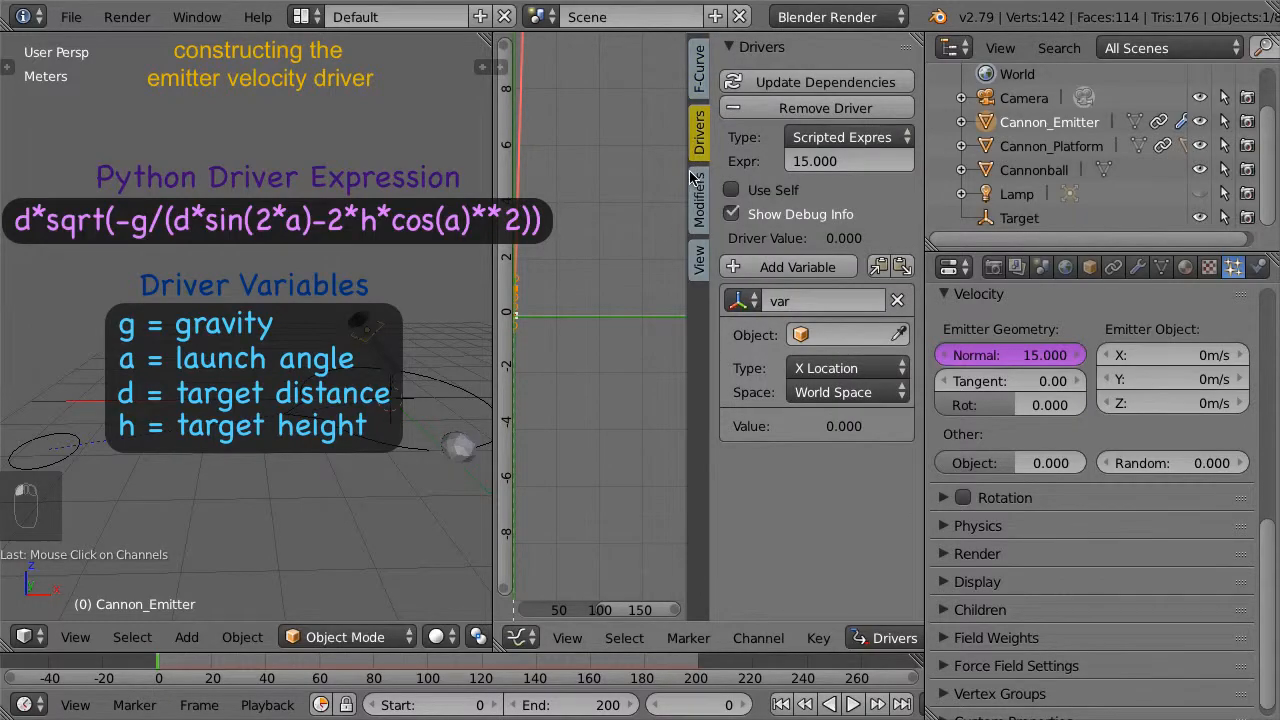
Widen the driver settings and set the Normal velocity driver's scripted expression to d*sqrt(-g/(d*sin(2*a)-2*h*cos(a)**2))
drag(689, 160, 497, 150)
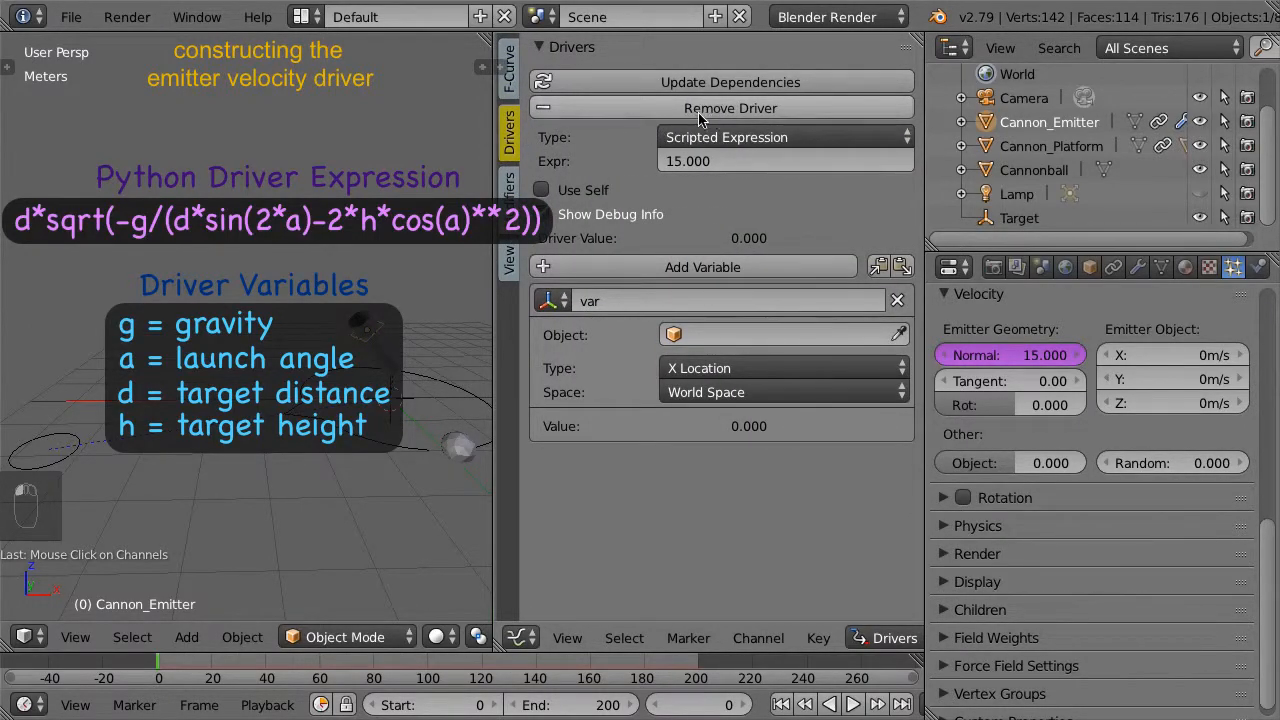
click(806, 139)
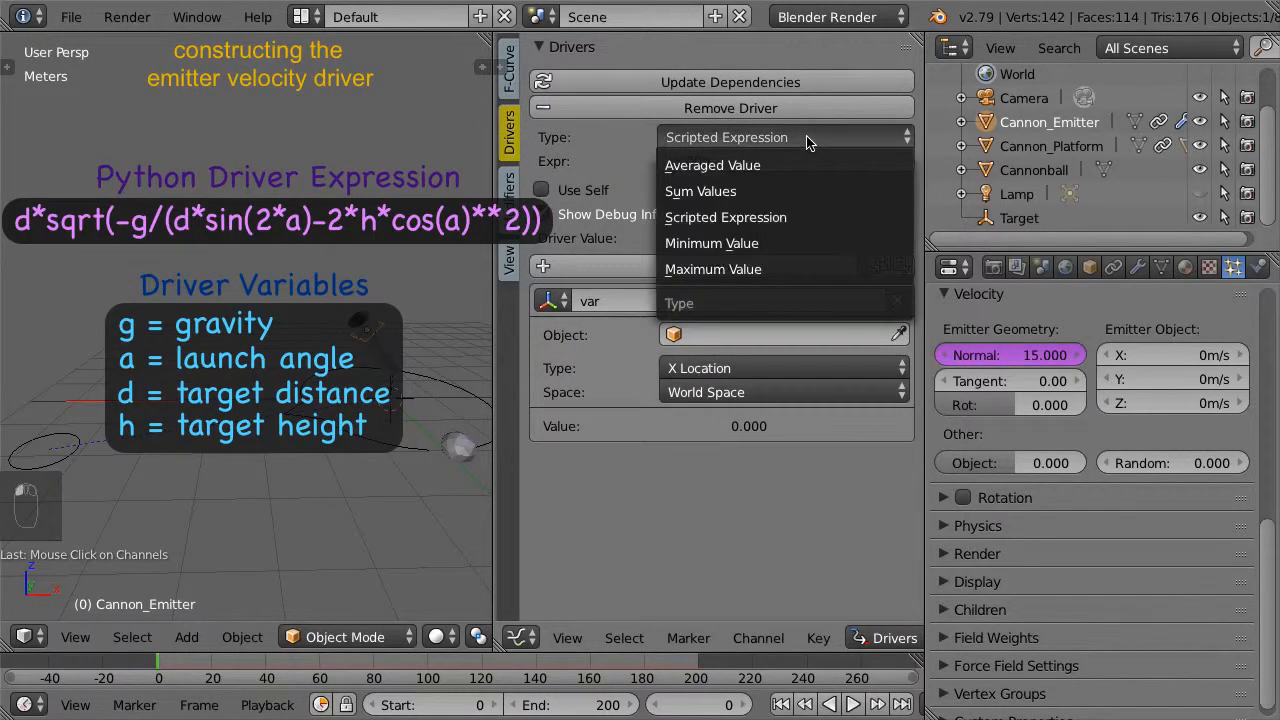
click(826, 216)
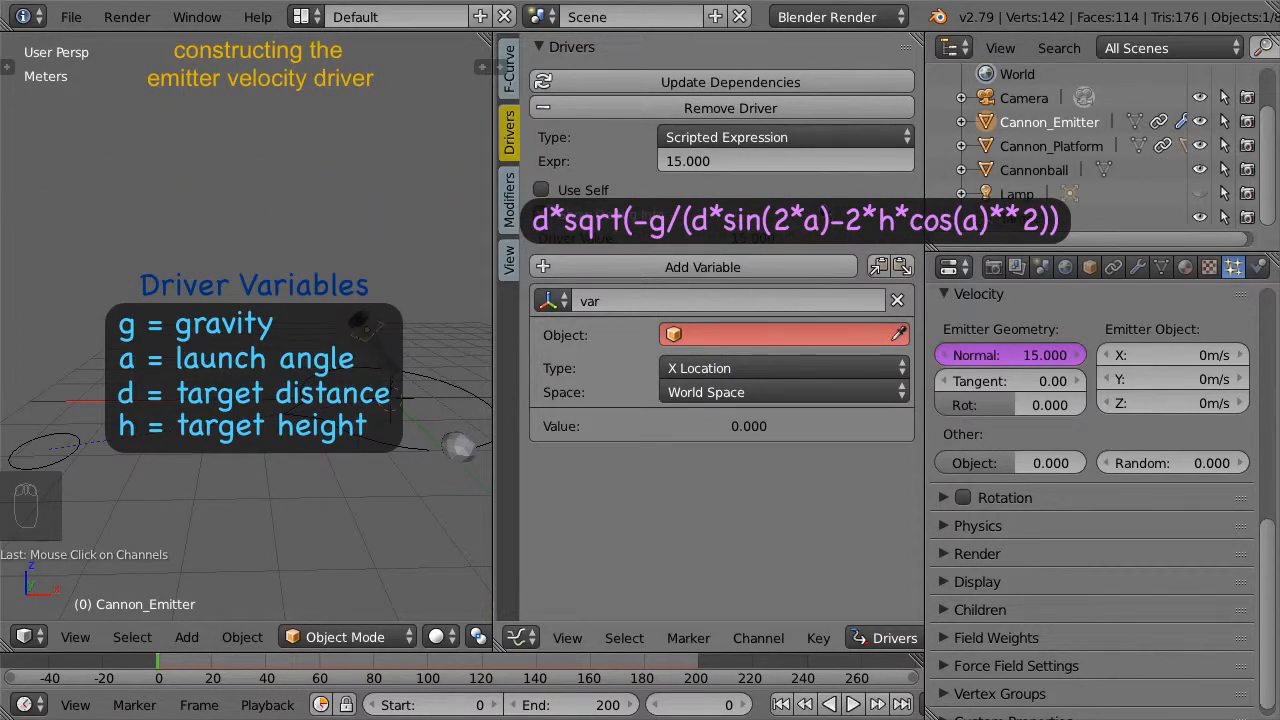
click(789, 162)
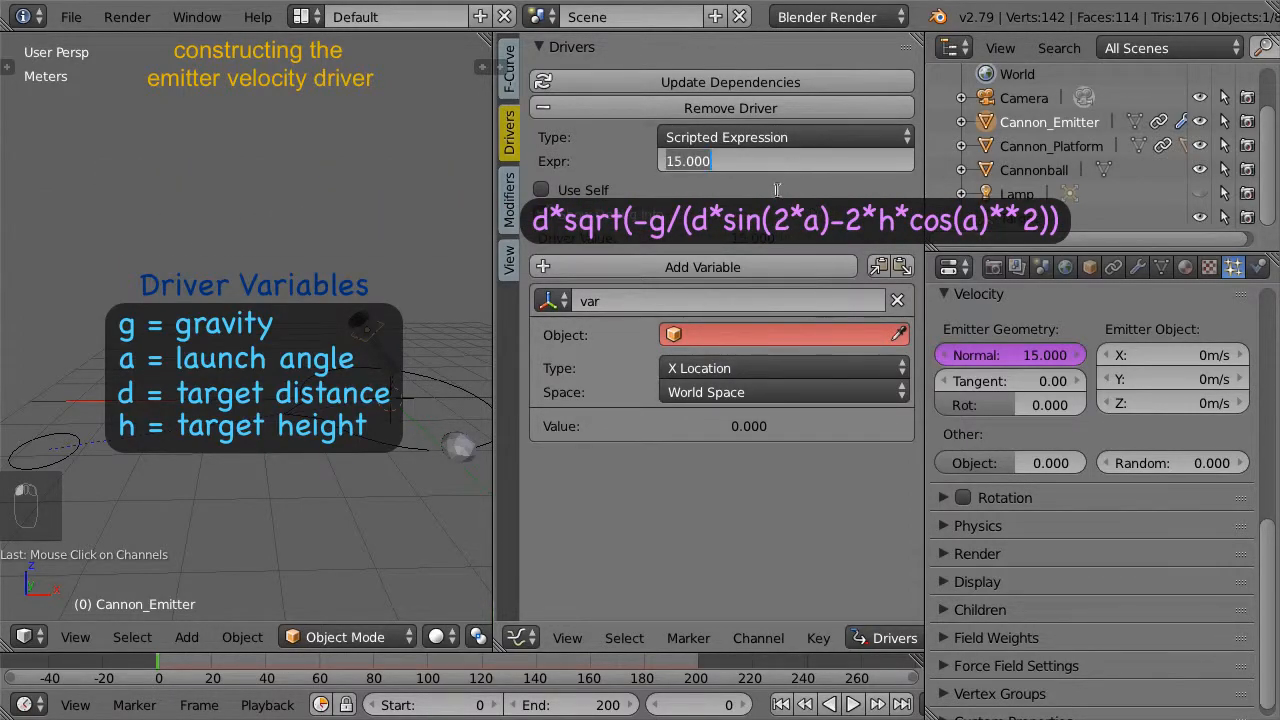
text(d*sqrt(-g/(d*sin(2*a)-2*h*cos(a)**2)))
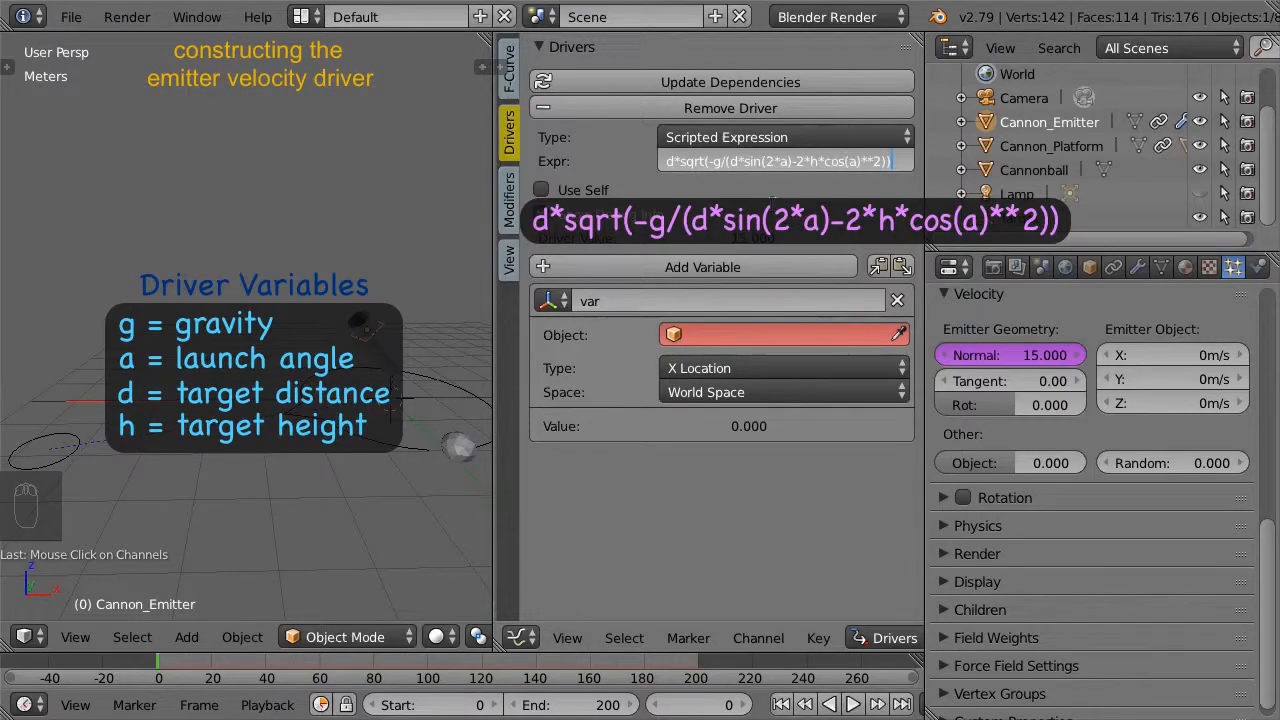
key(Return)
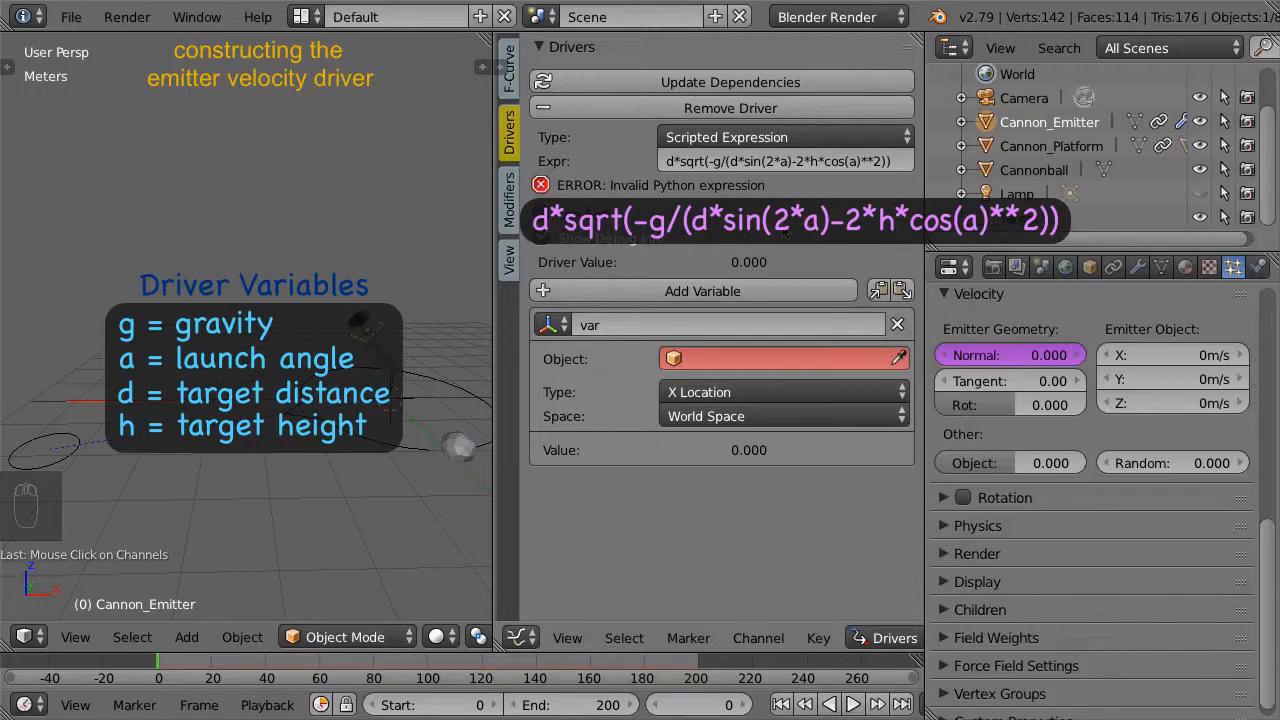
Rename the driver's existing variable to g and change its type to Single Property
double_click(638, 330)
text(g)
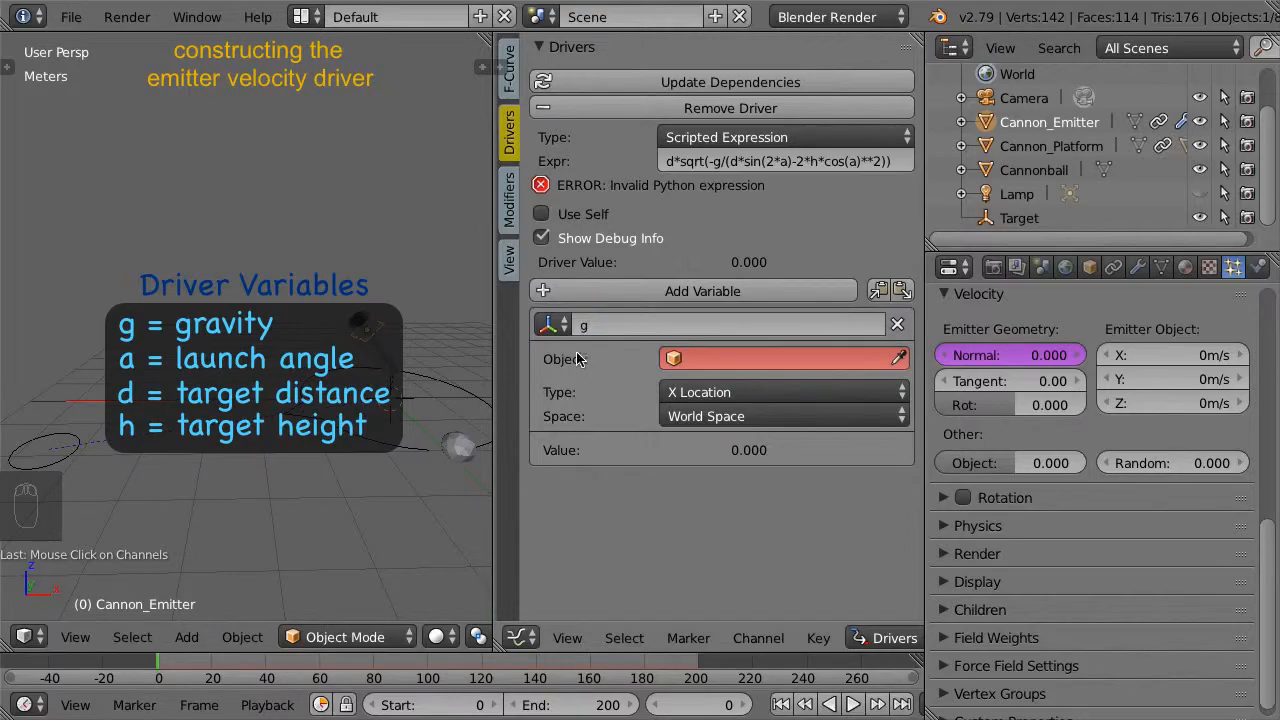
click(553, 325)
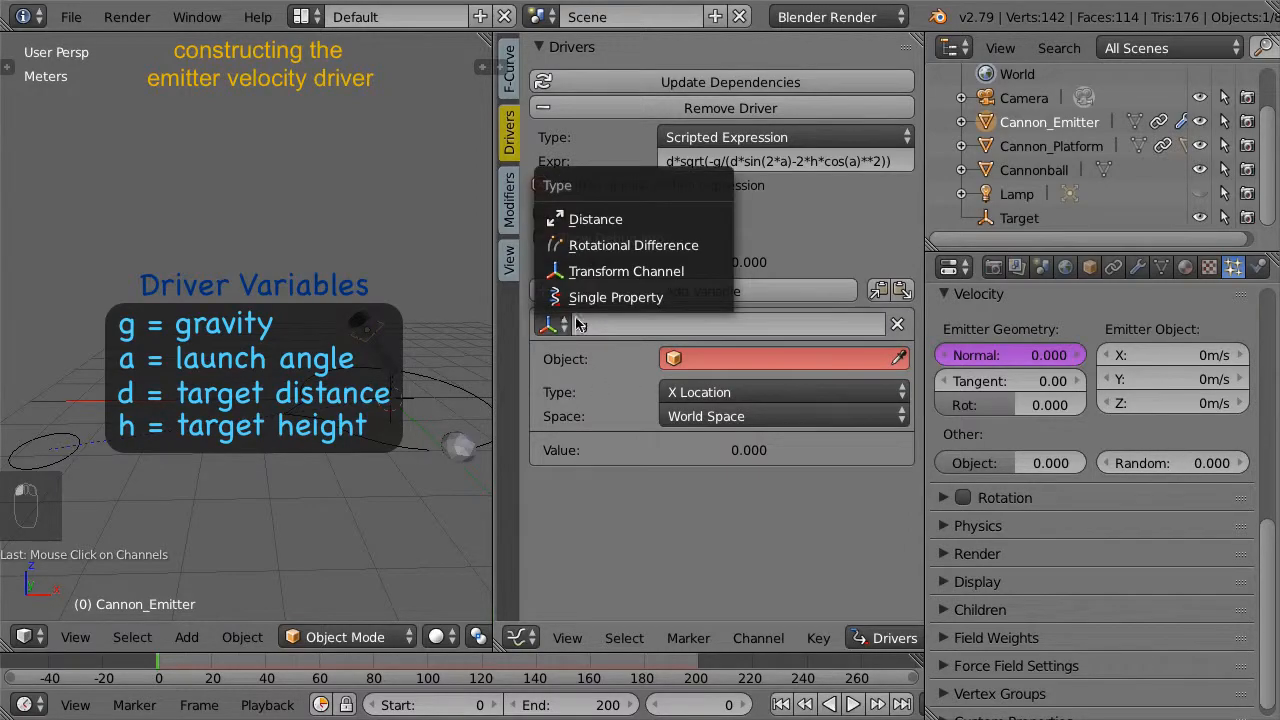
click(703, 298)
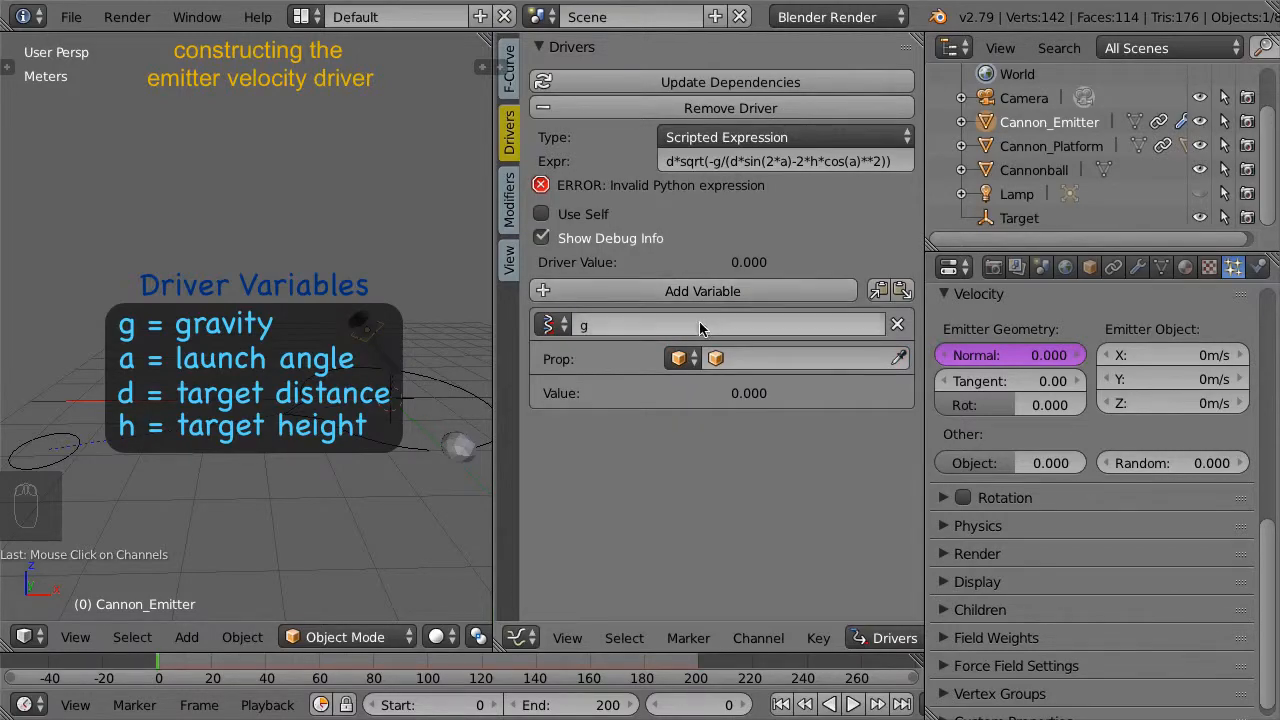
Point variable g to the Scene data-block named Scene and set its path to gravity[2]
click(695, 366)
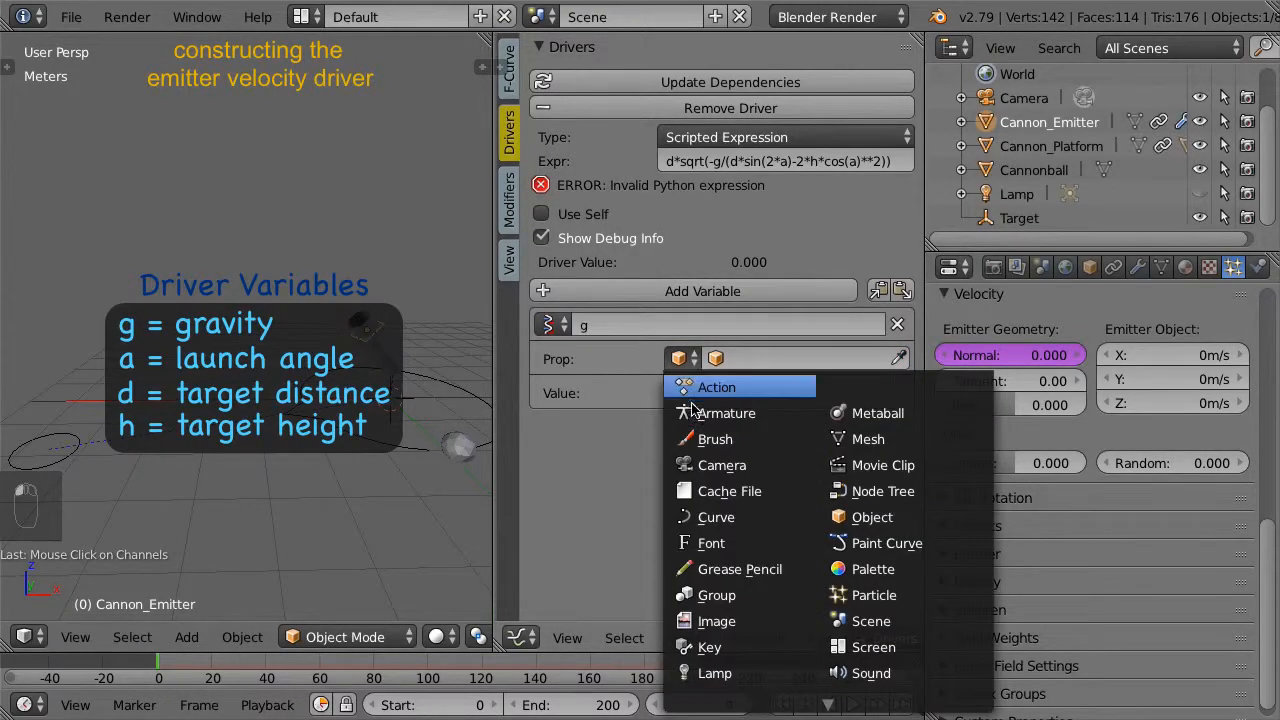
click(913, 620)
click(793, 355)
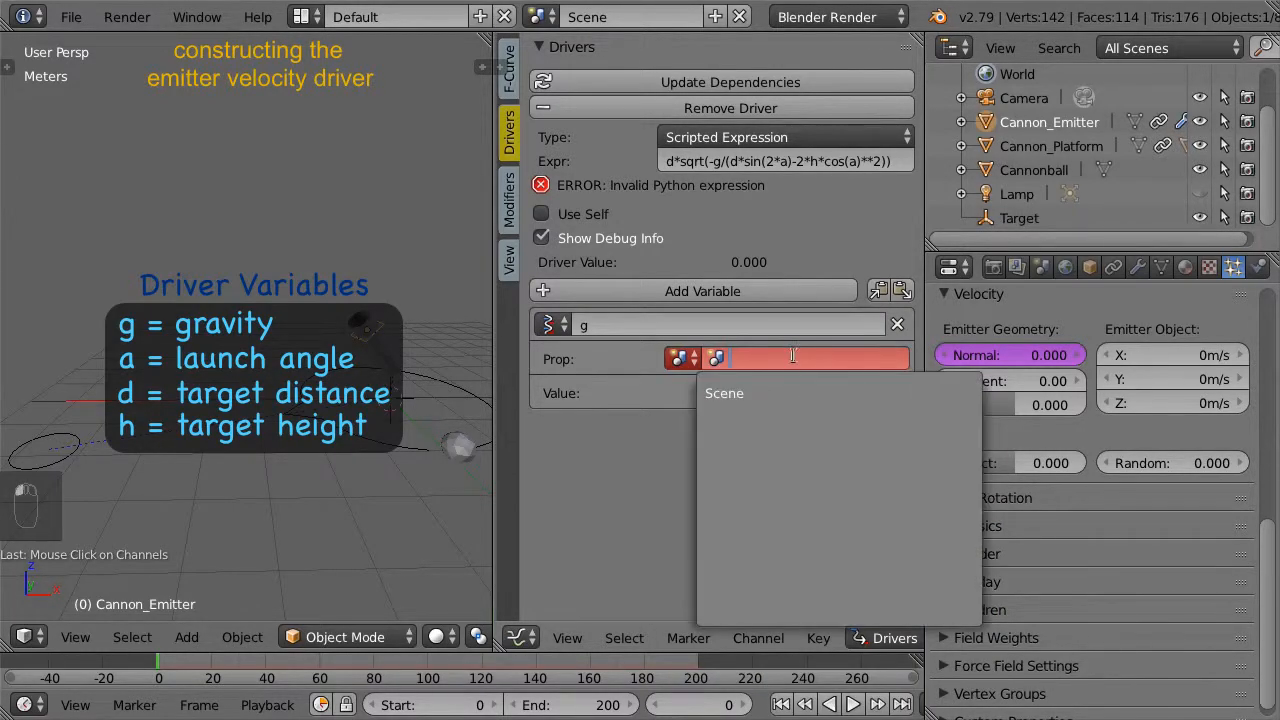
click(800, 393)
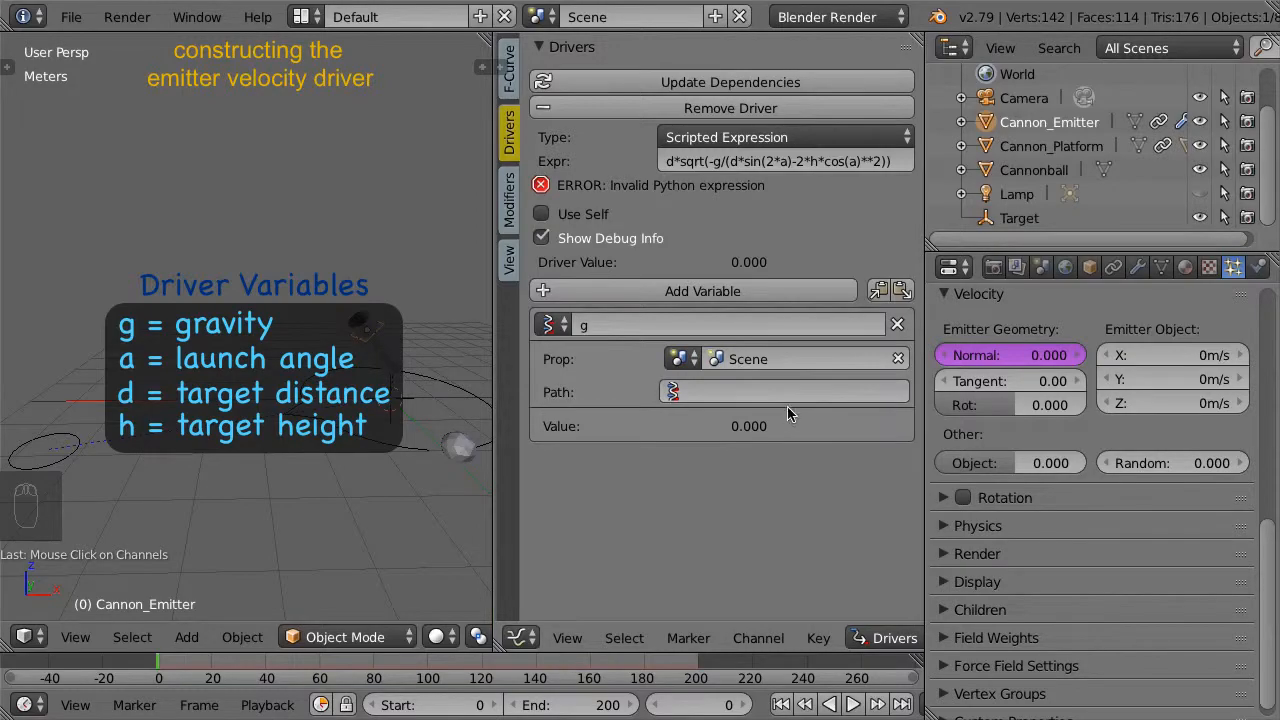
click(713, 401)
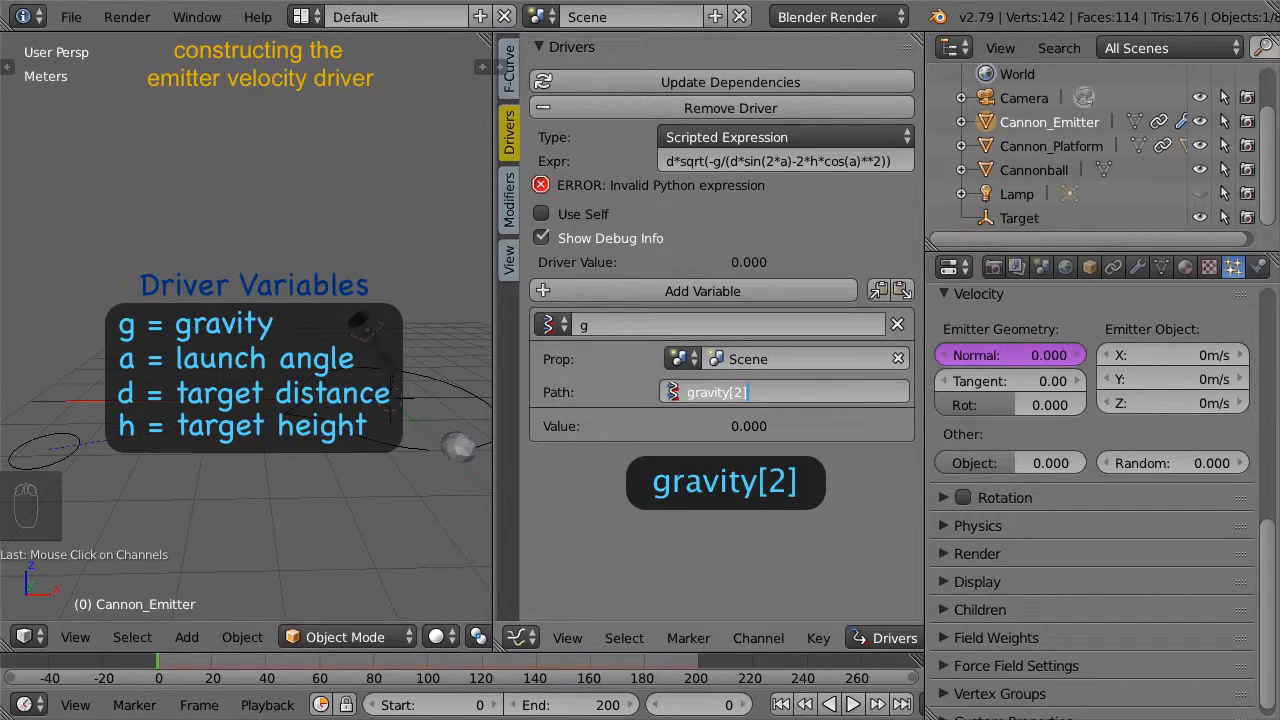
text(gravity[2])
key(Return)
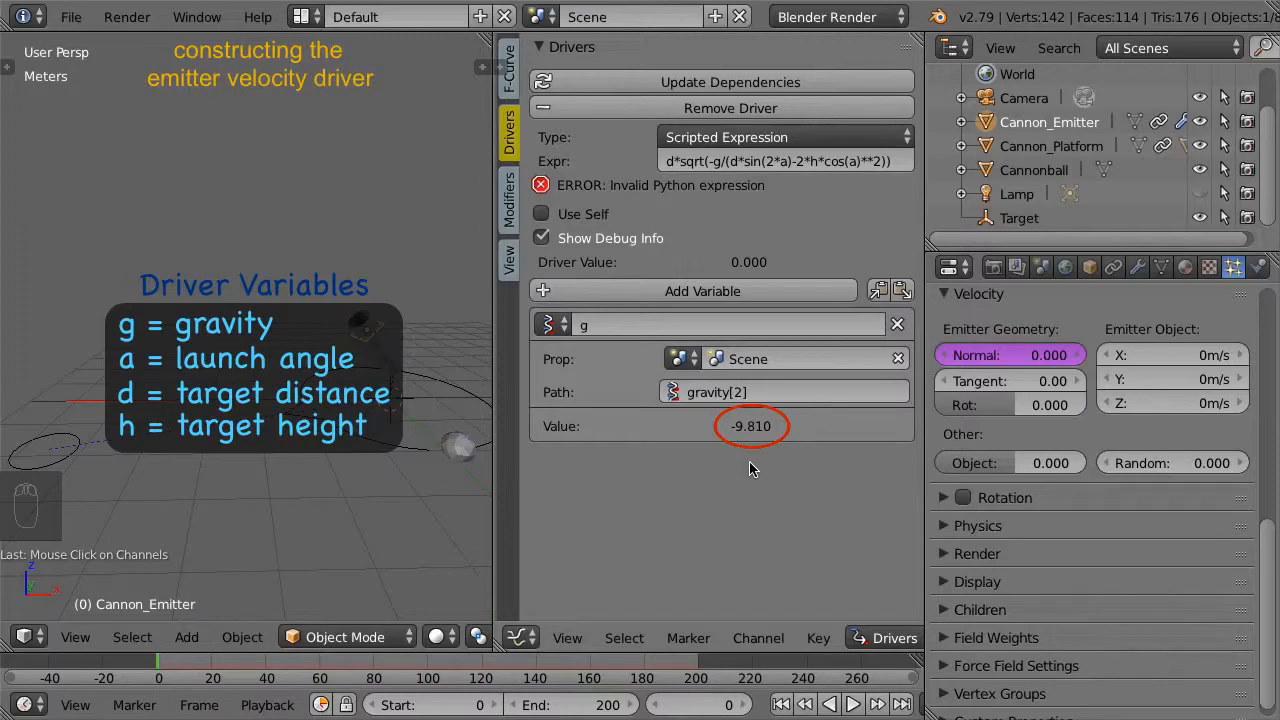
Add a second driver variable named a and make it a Transform Channel variable
click(772, 291)
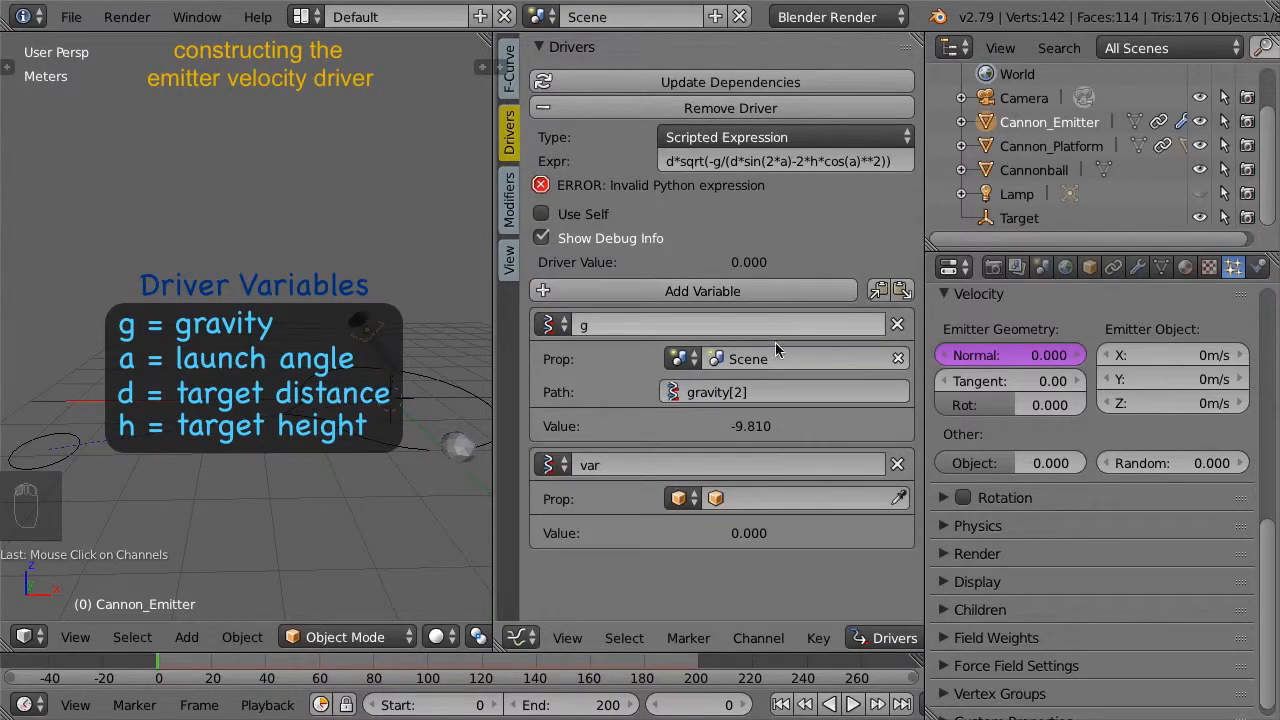
click(613, 470)
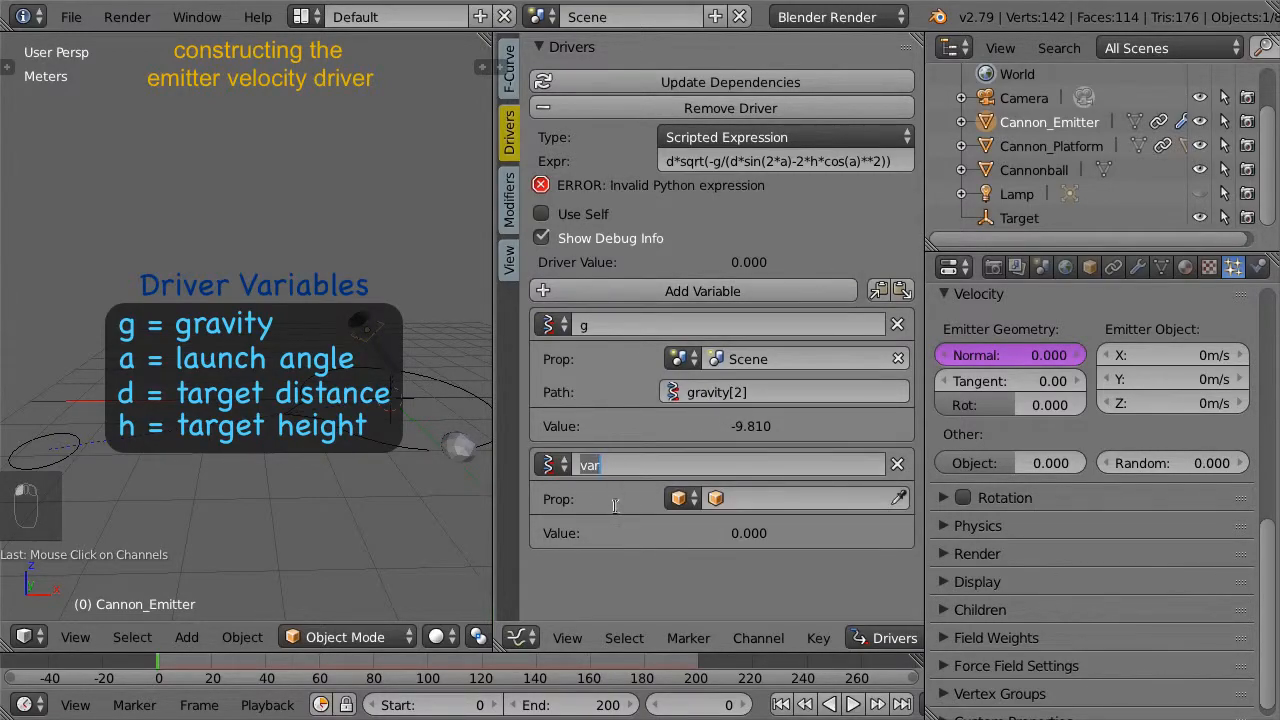
text(a)
key(Return)
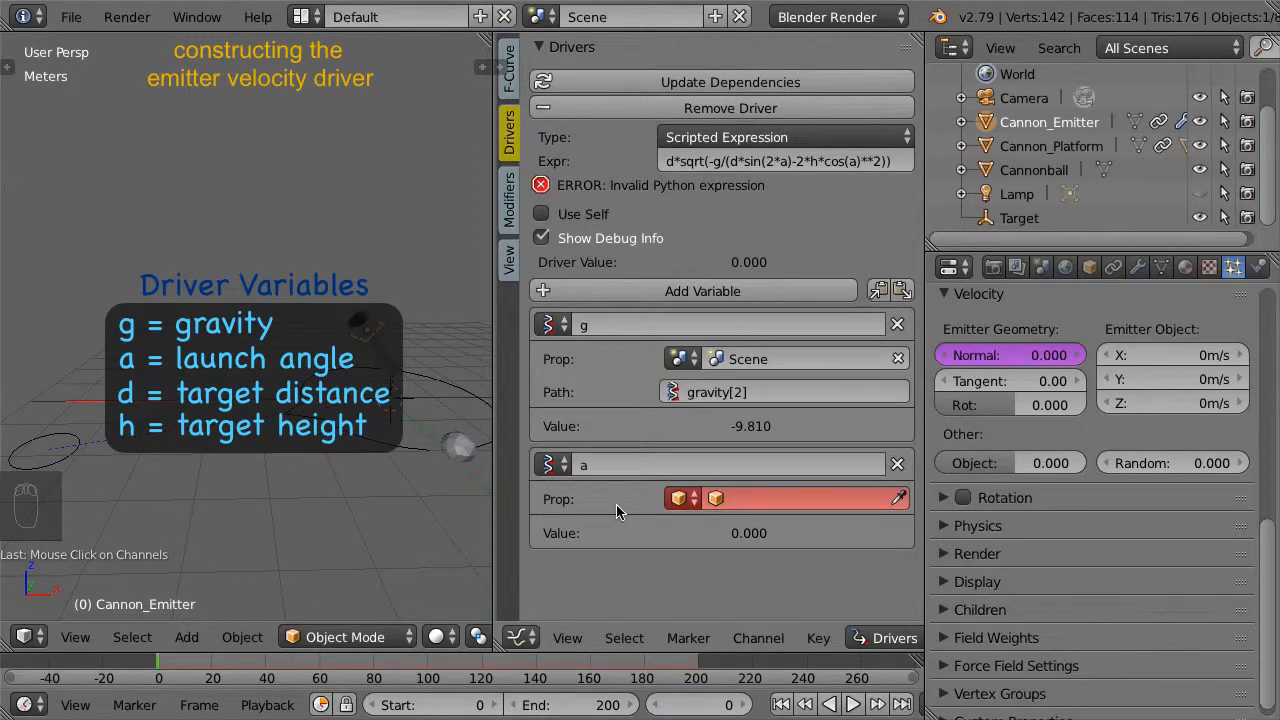
click(561, 468)
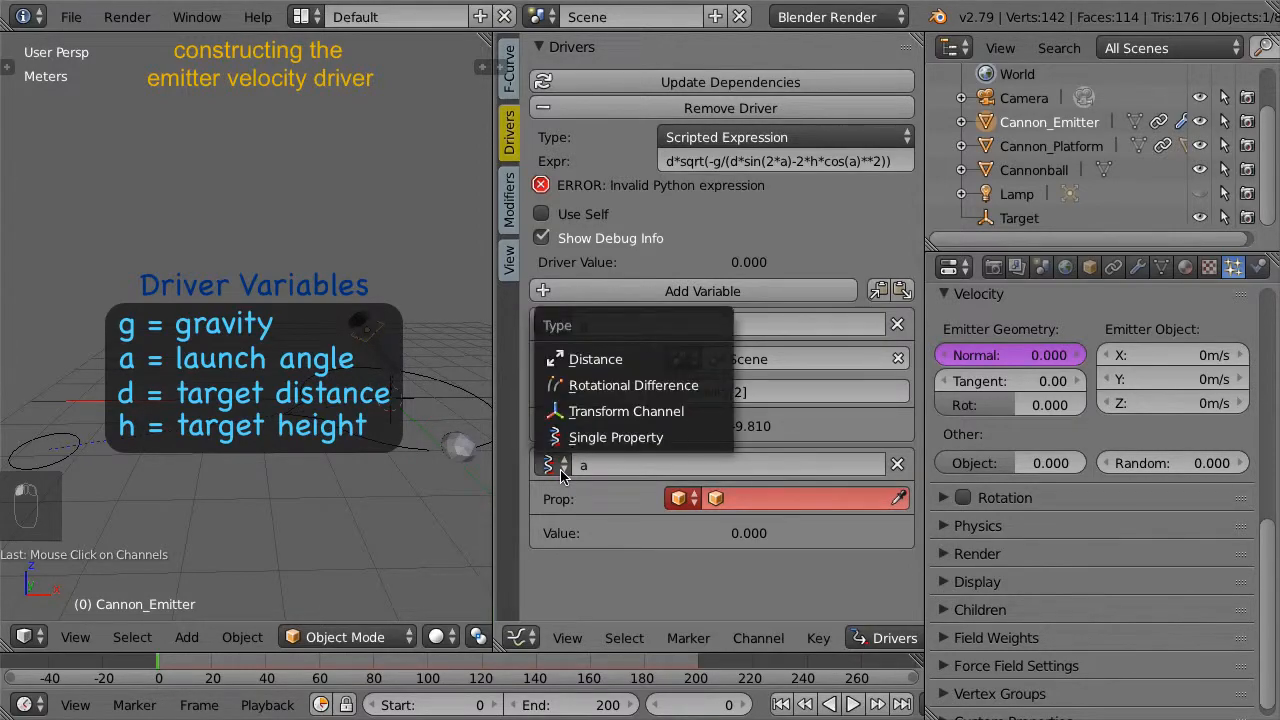
click(701, 414)
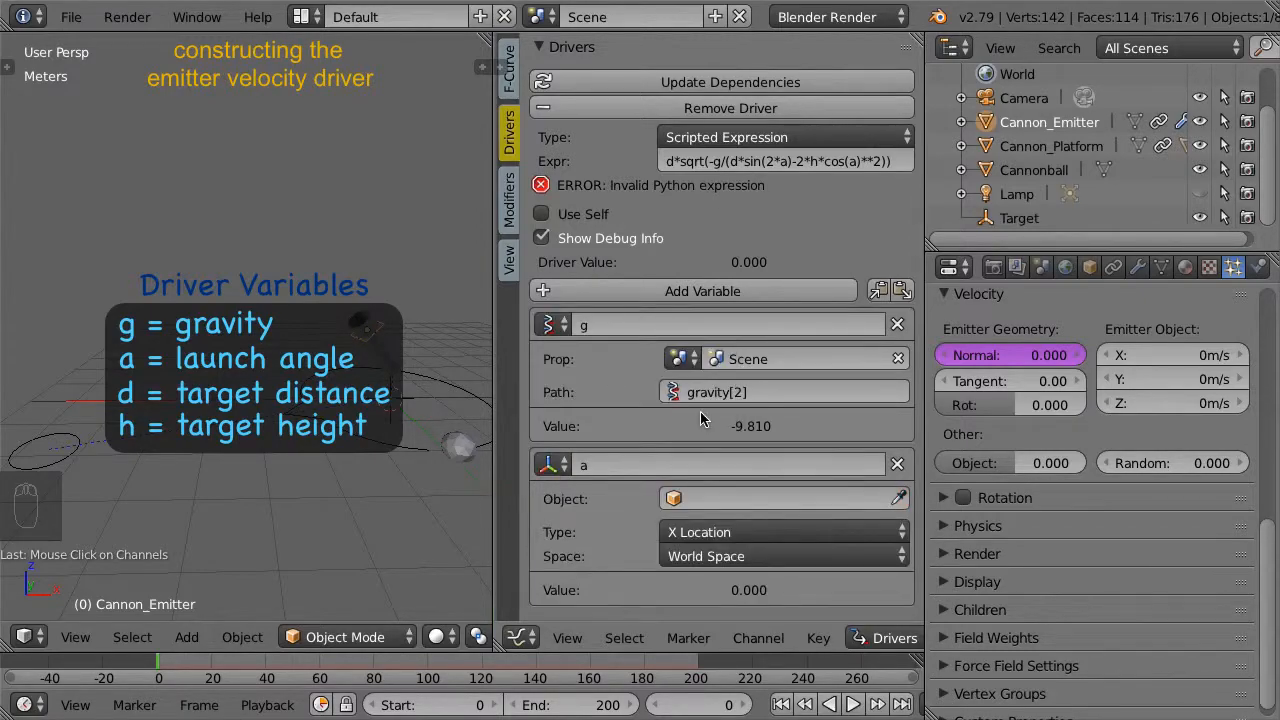
Make variable a read the X Rotation of the Cannon_Barrel object
click(856, 502)
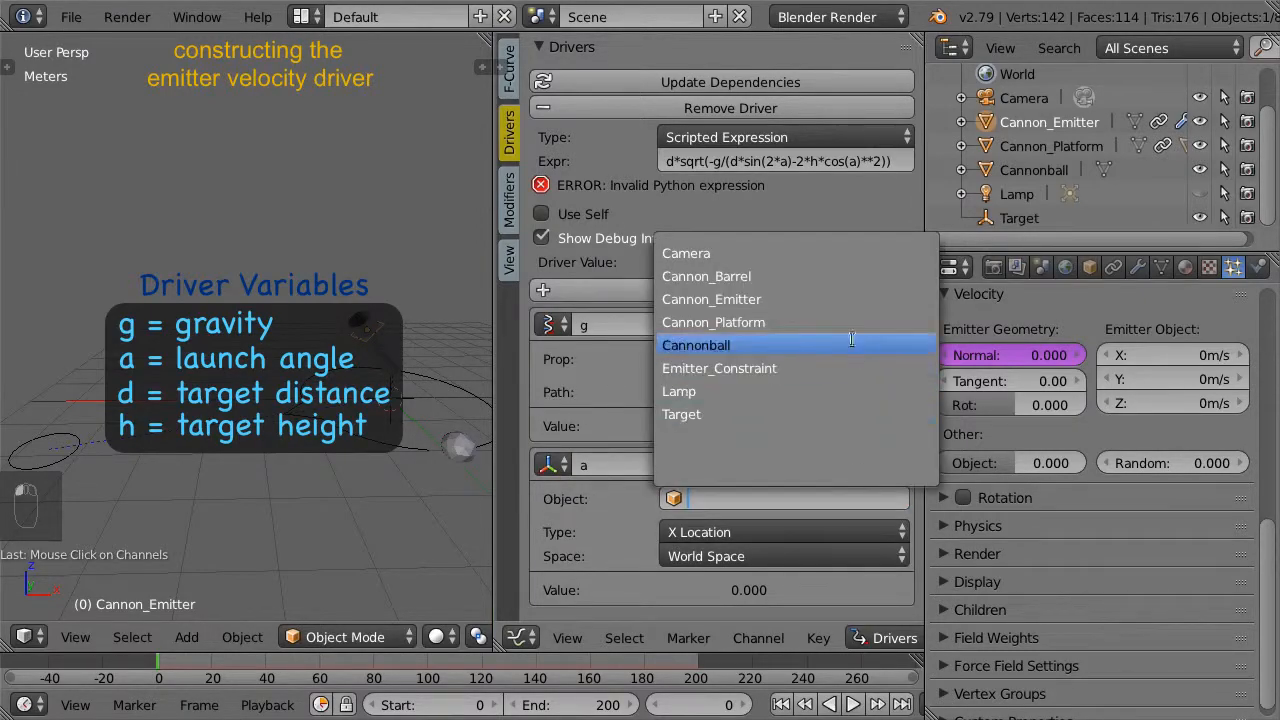
click(835, 277)
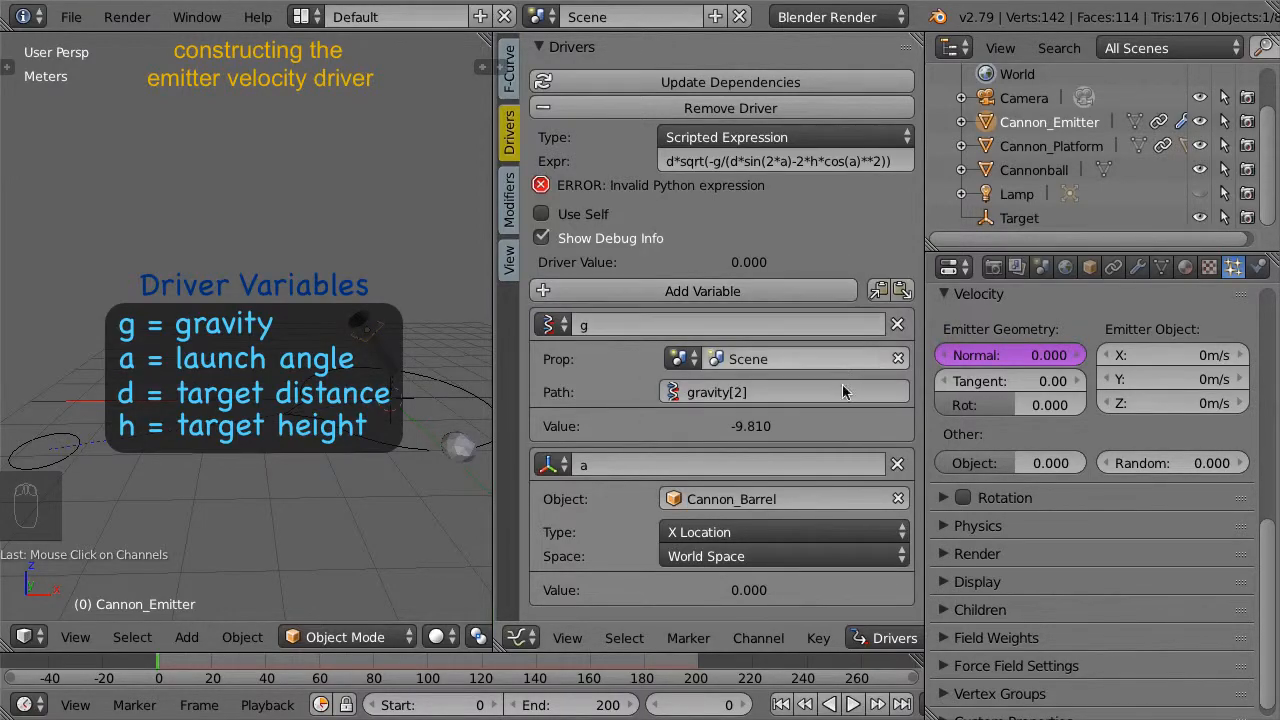
click(824, 532)
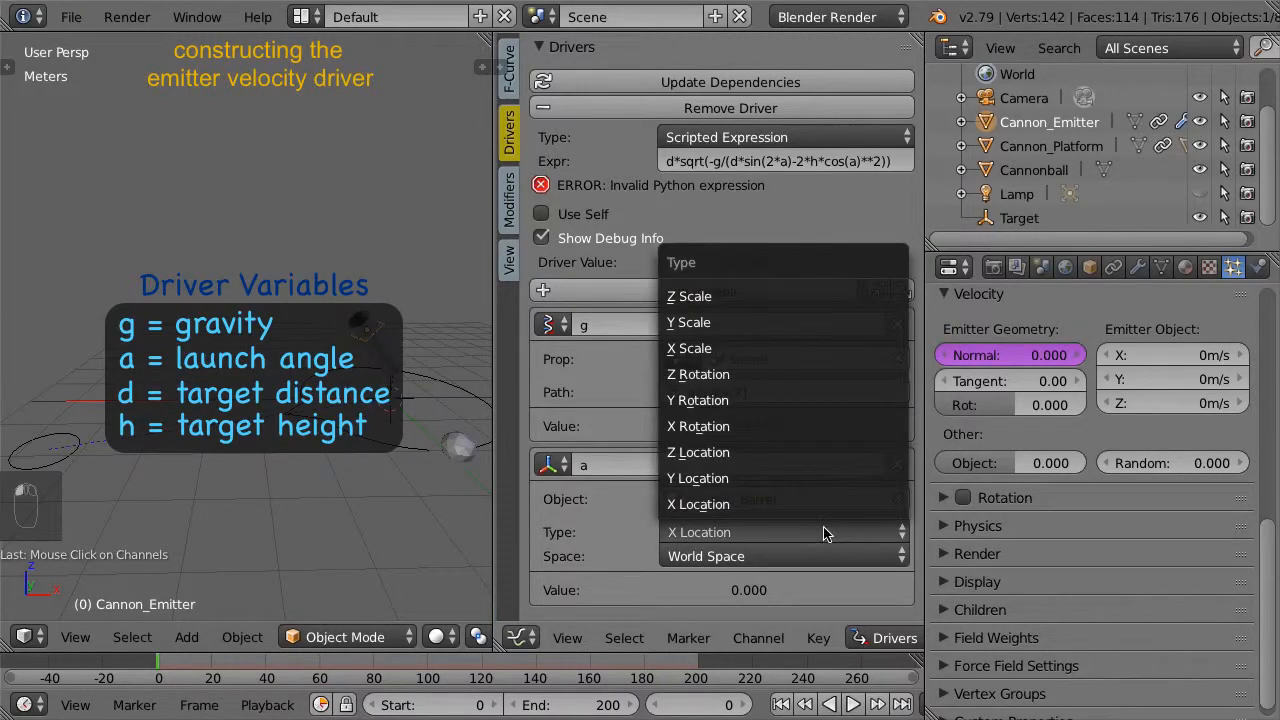
click(823, 427)
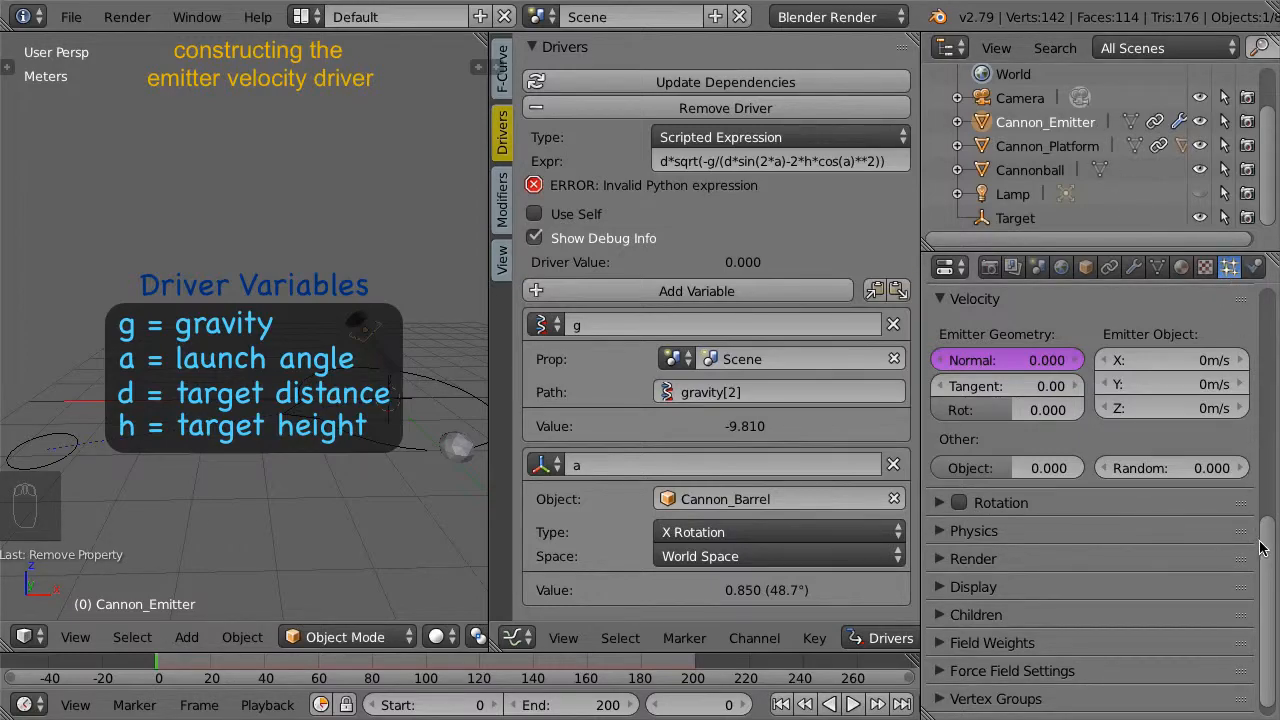
Place the emitter's Custom Properties section directly below Velocity in the particle settings and add a new custom property
scroll(1262, 550, down, 1)
click(1040, 708)
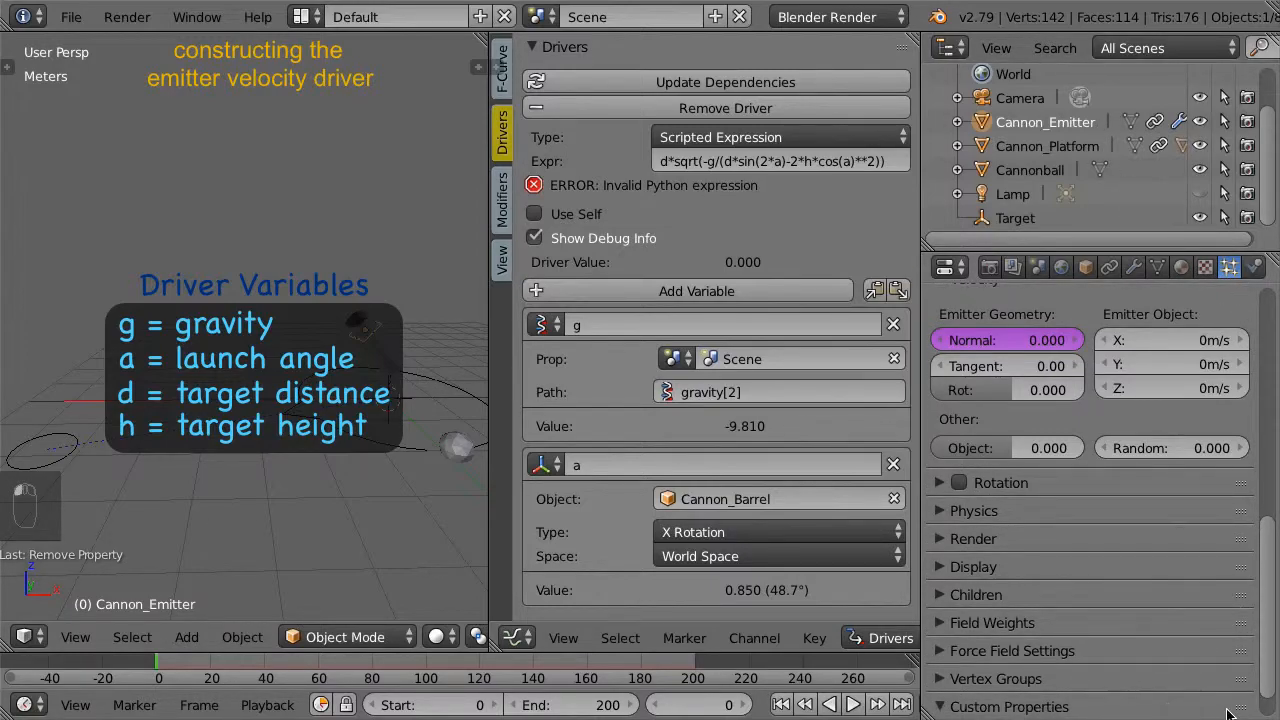
drag(1246, 707, 1250, 492)
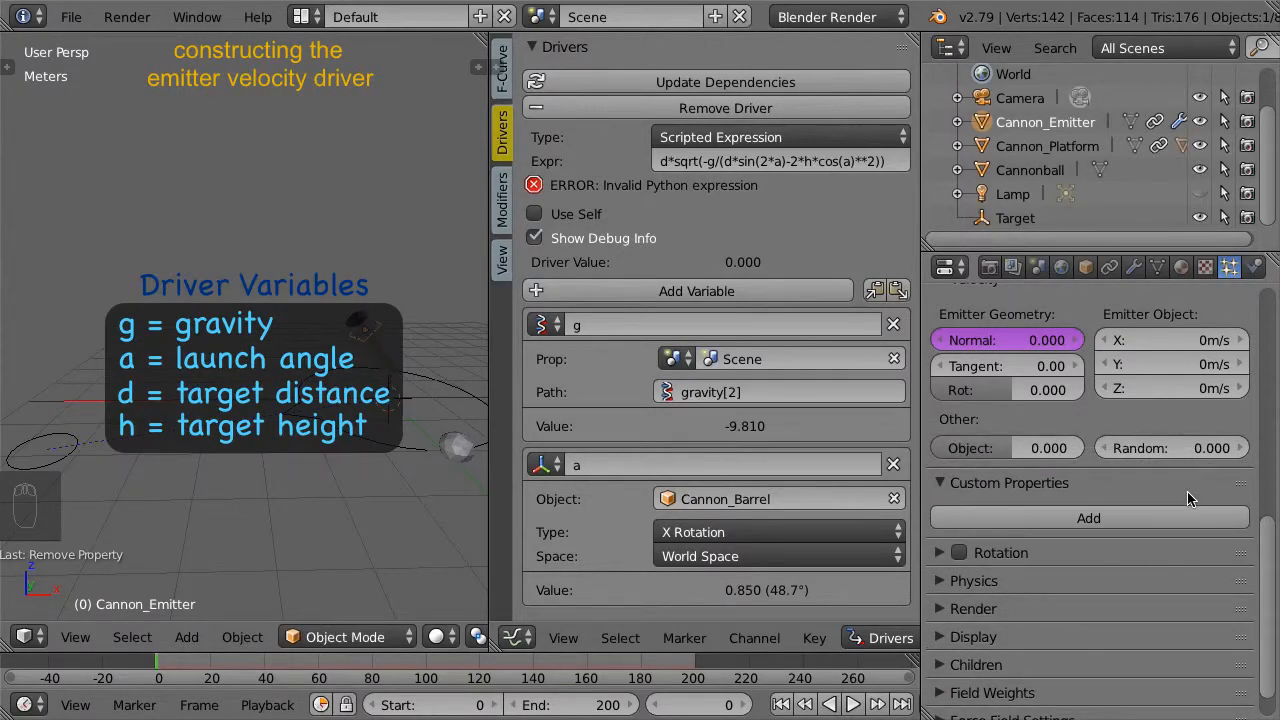
click(1193, 519)
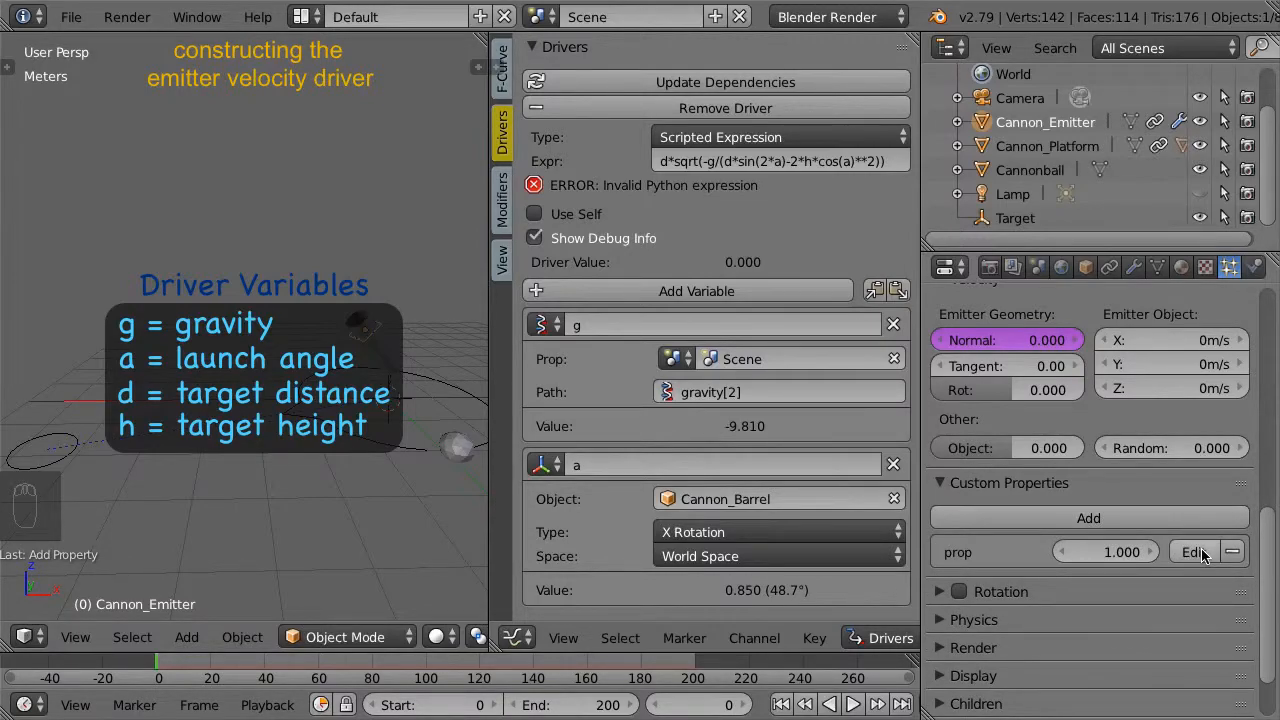
Edit the new custom property and name it Target_Height
click(1200, 554)
click(1165, 521)
text(Tar)
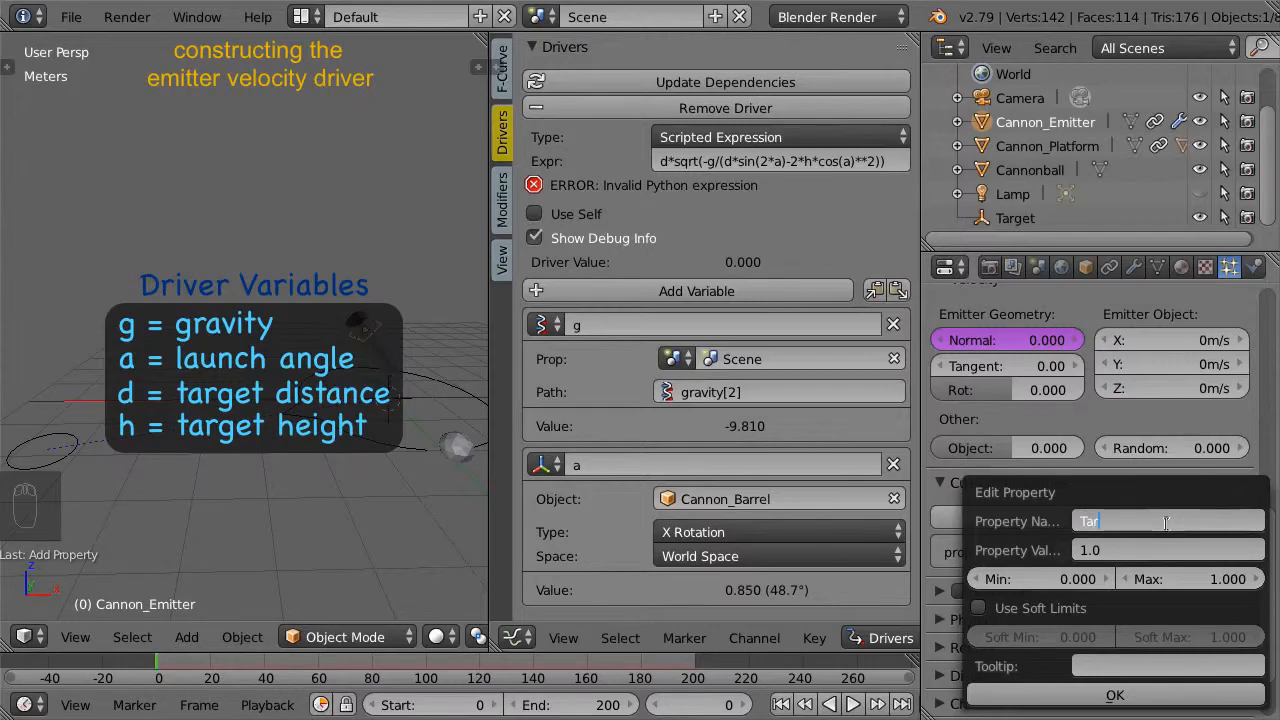
text(get_Height)
key(Return)
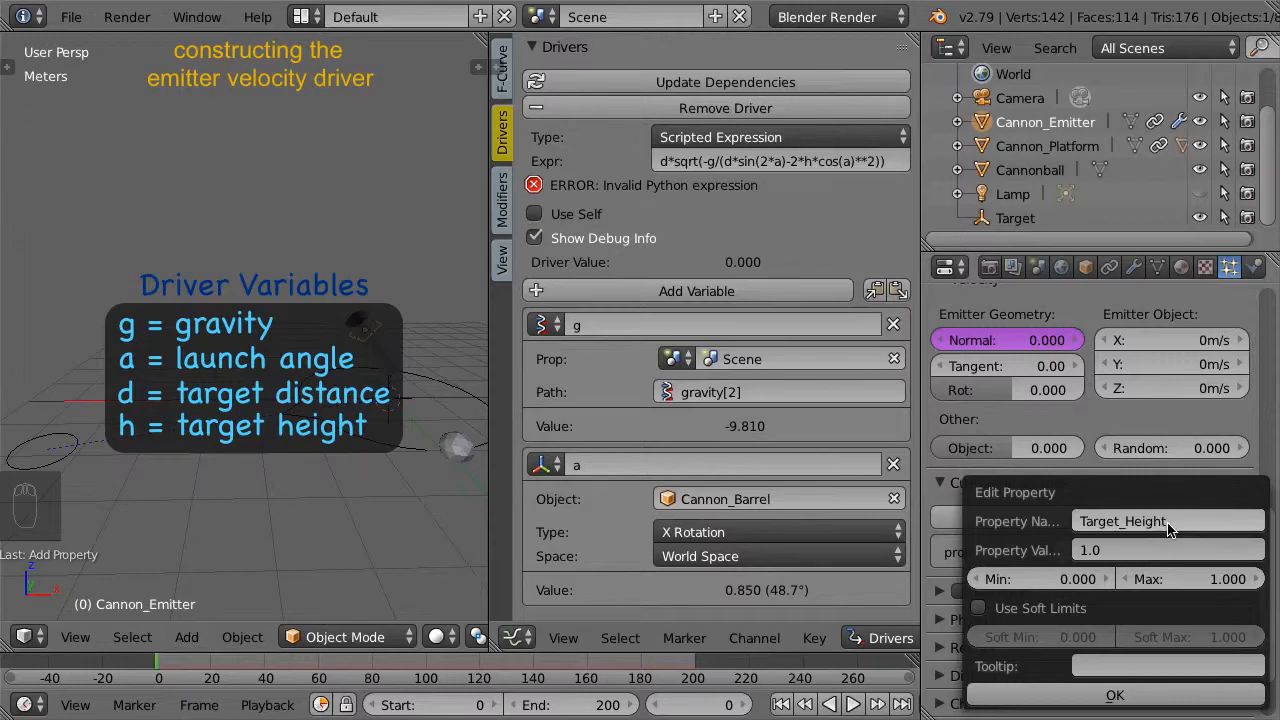
Set the Target_Height property's minimum to -999999 and its maximum to 9999999
click(1038, 579)
text(-999999)
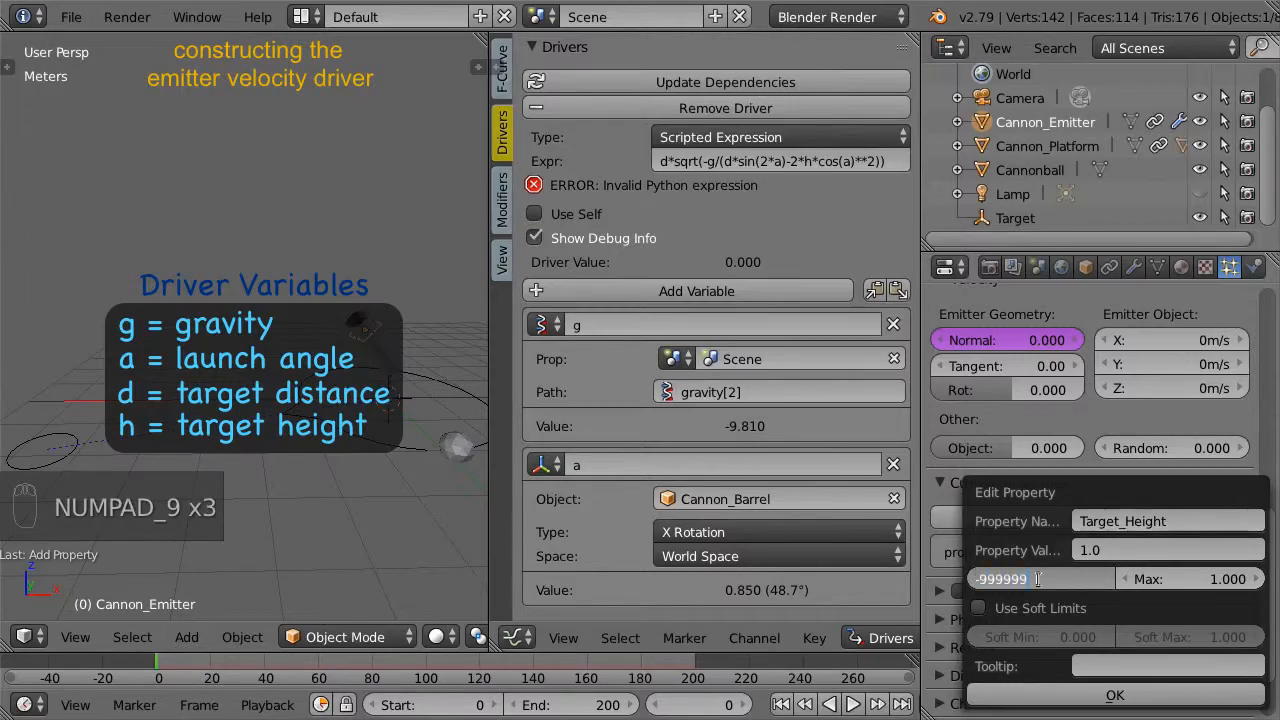
key(Tab)
text(9999999)
key(Return)
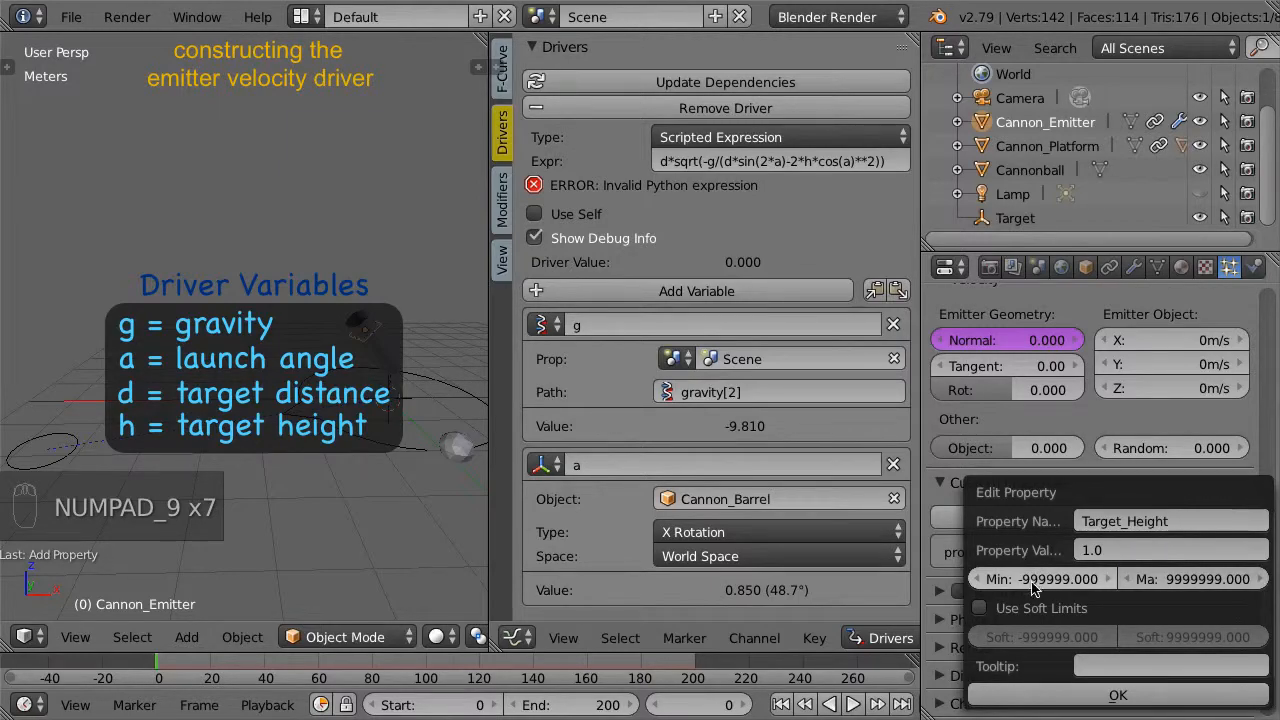
Set the Target_Height property's tooltip to "Vertical Distance between Emitter and Target" and accept the property edits
click(1108, 666)
text(Vertical Distance between)
text(Emitter and Target)
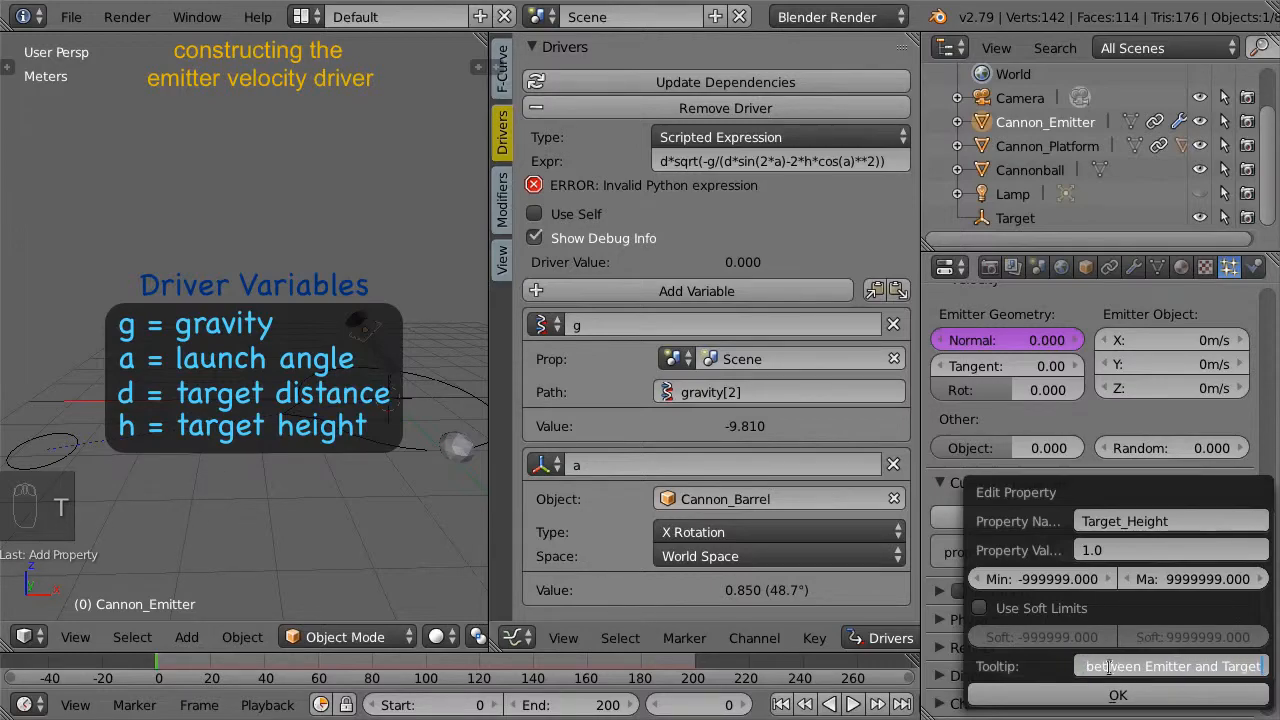
key(Return)
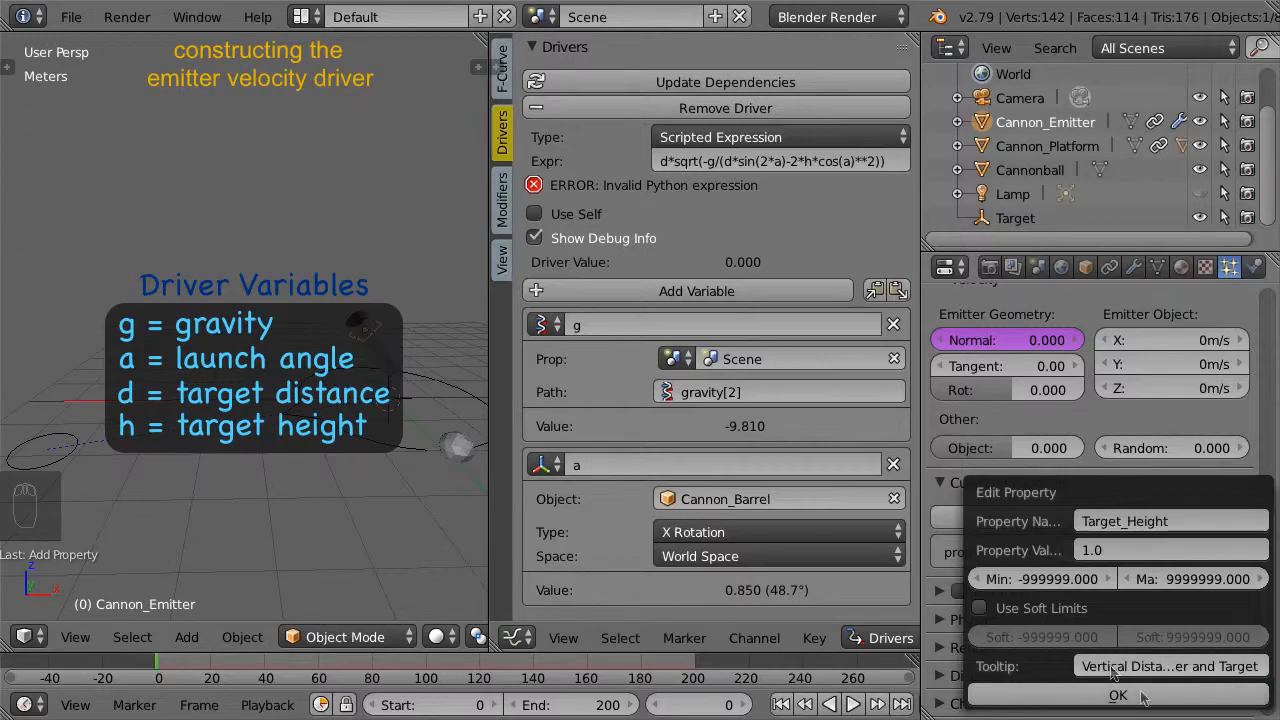
click(1140, 696)
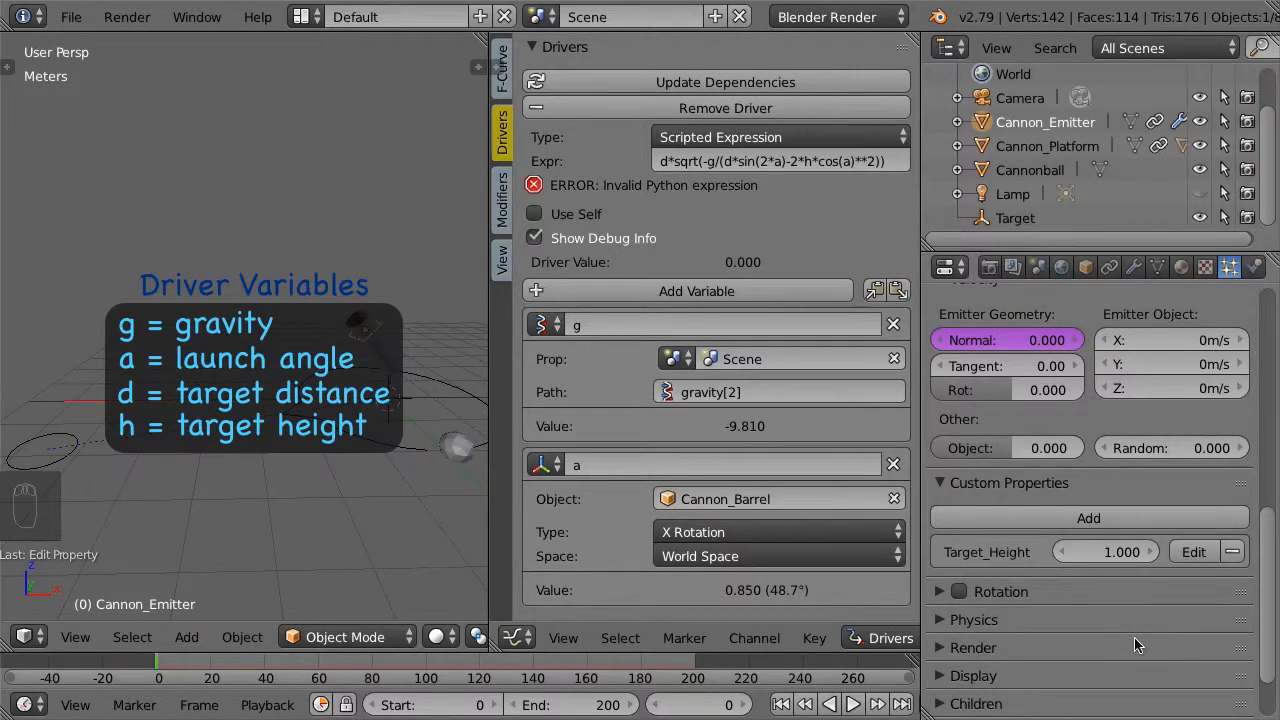
Add a manually created single driver to the Target_Height property and bring up that driver's settings
right_click(1095, 550)
mouse_move(1035, 450)
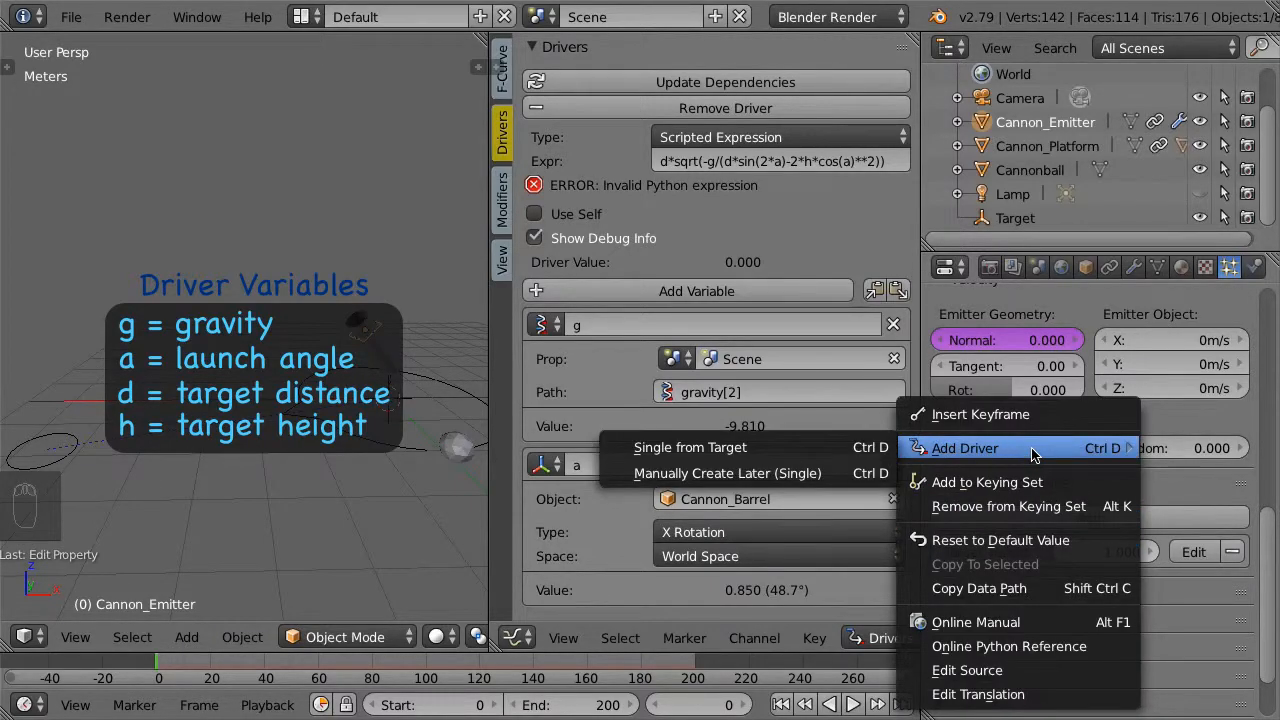
click(835, 474)
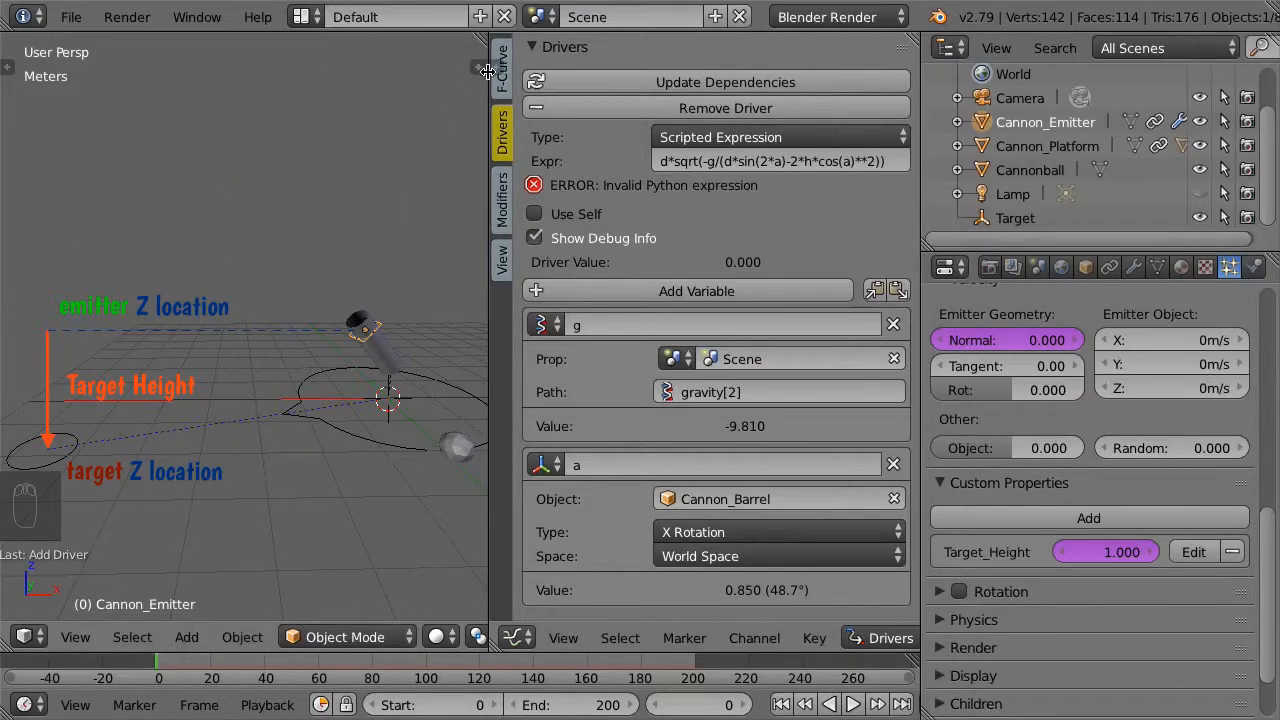
key(n)
click(575, 115)
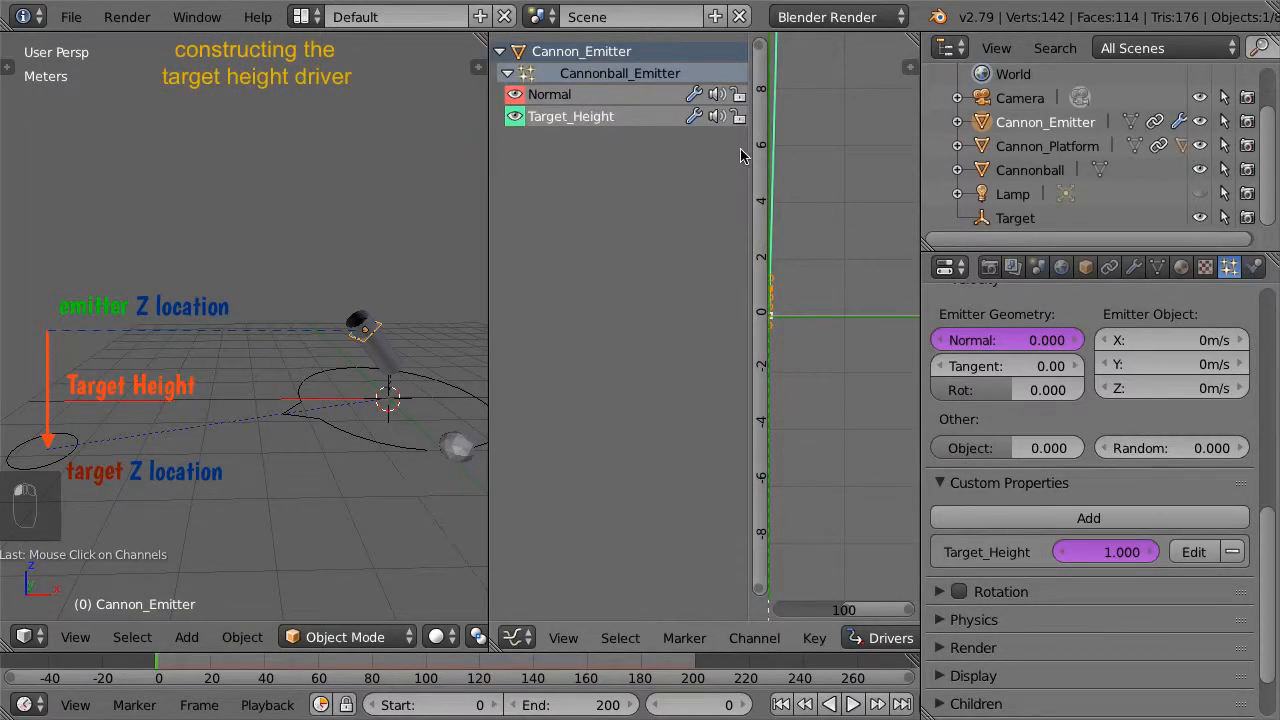
drag(748, 150, 598, 150)
key(n)
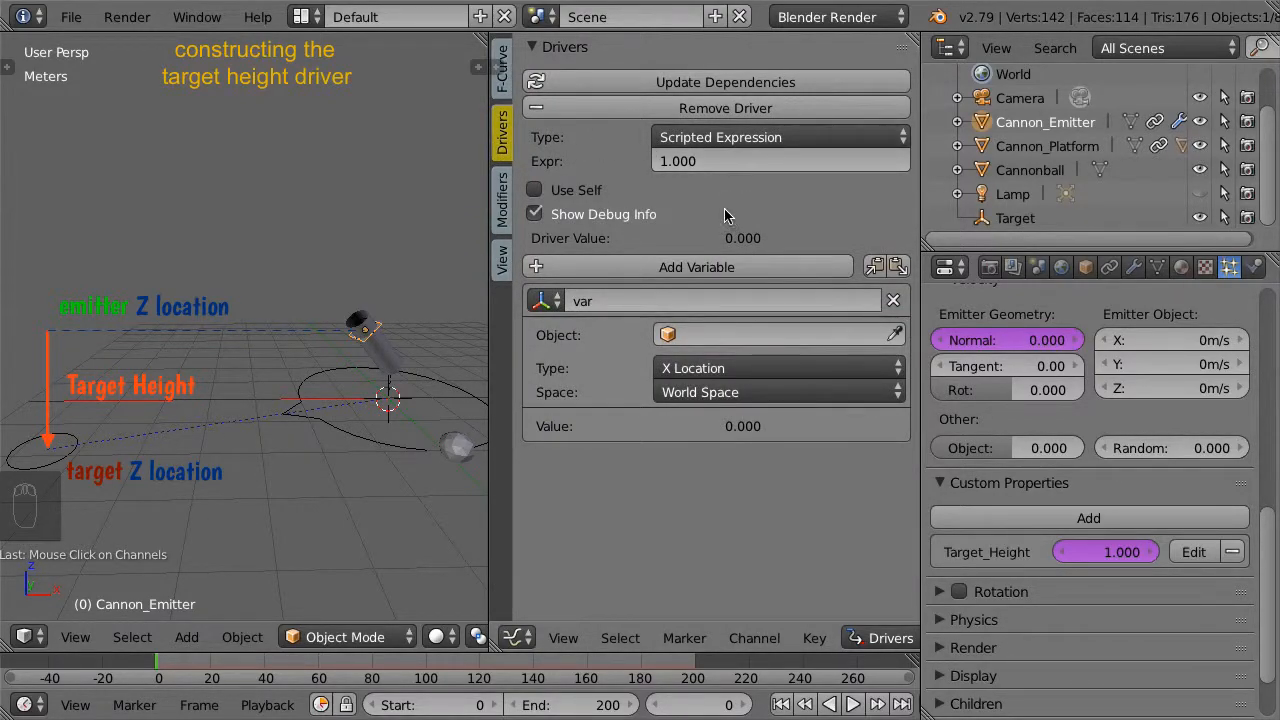
Rename the driver variable target_Zloc, make it a Single Property variable, and set its object to Cannon_Platform
click(684, 300)
text(target_Zloc)
key(Return)
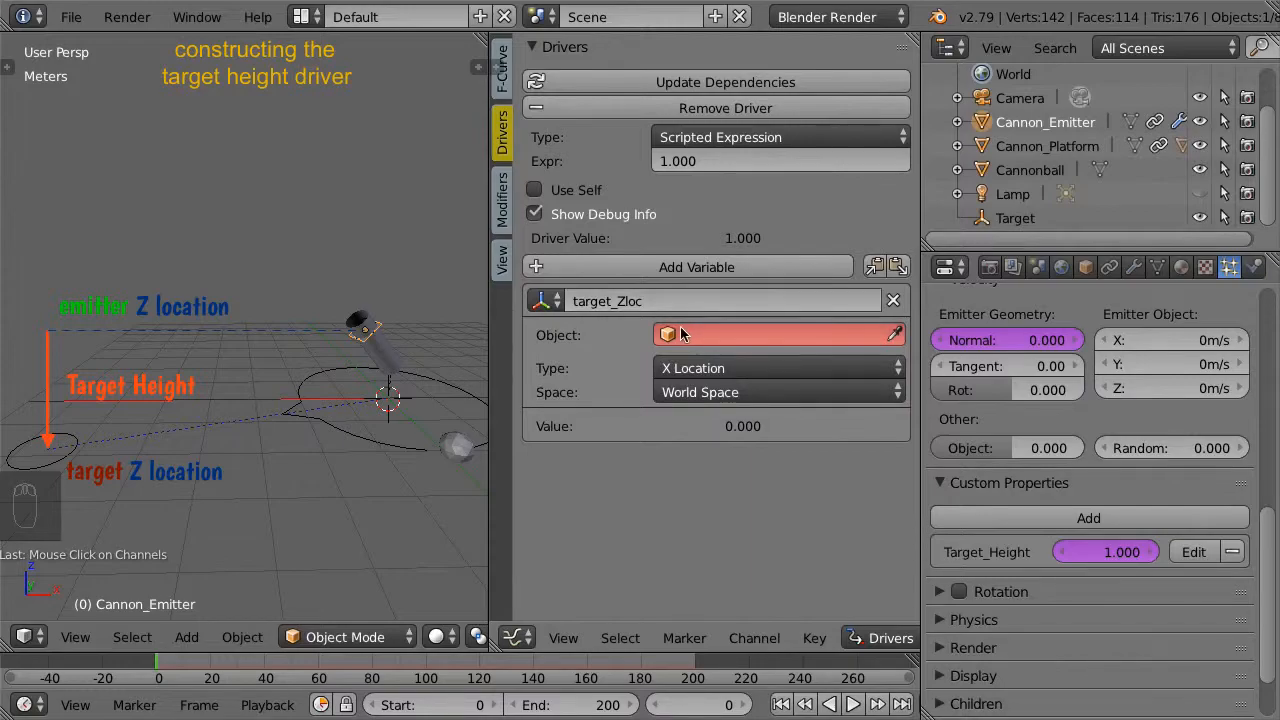
click(548, 300)
click(654, 275)
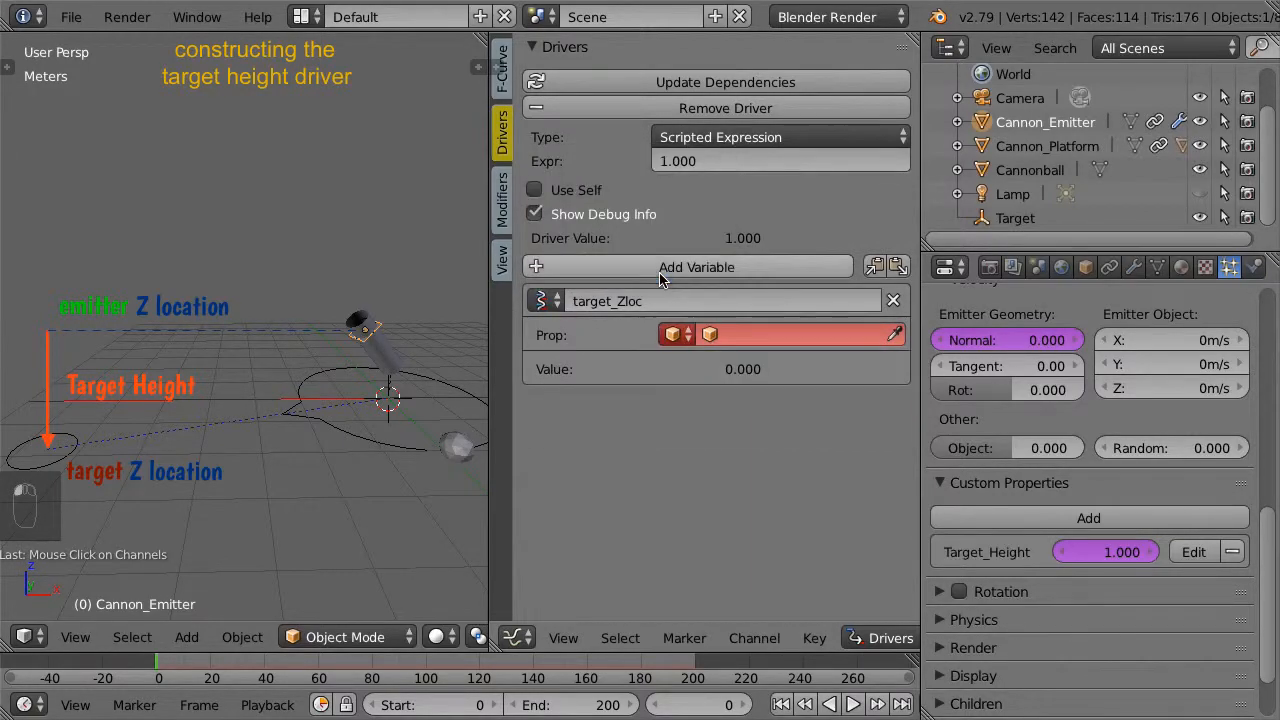
click(700, 340)
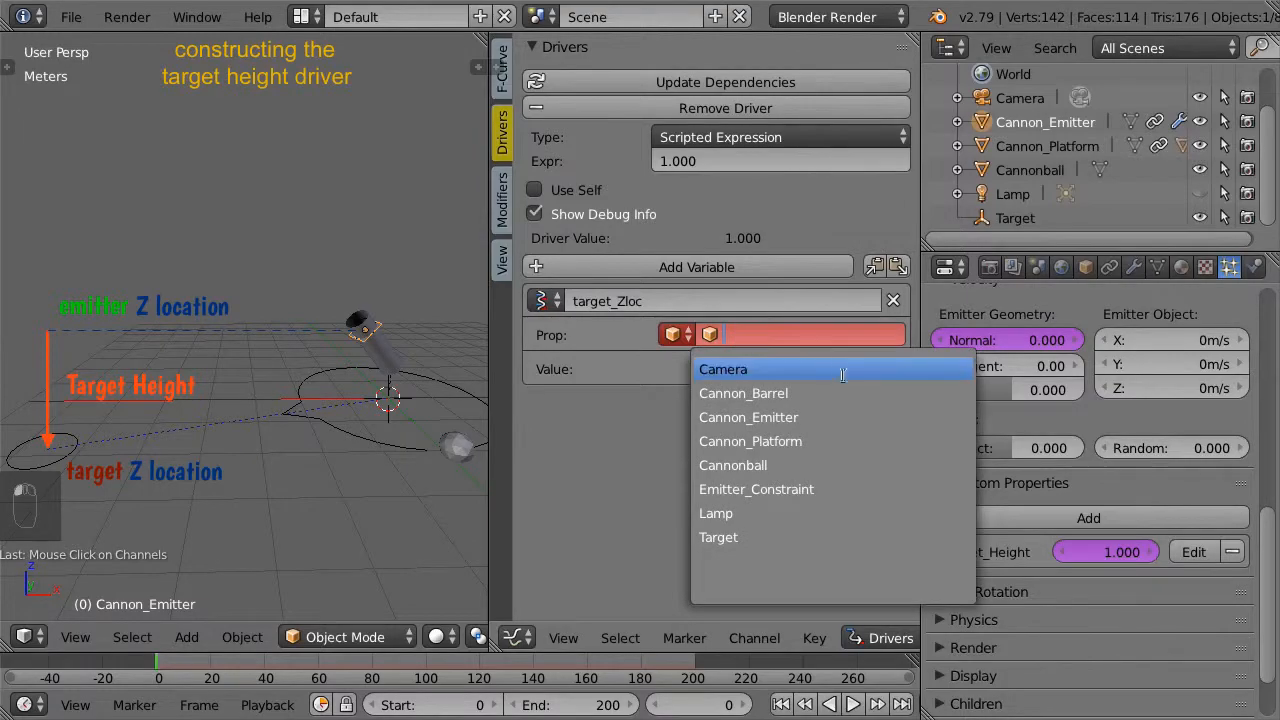
click(867, 441)
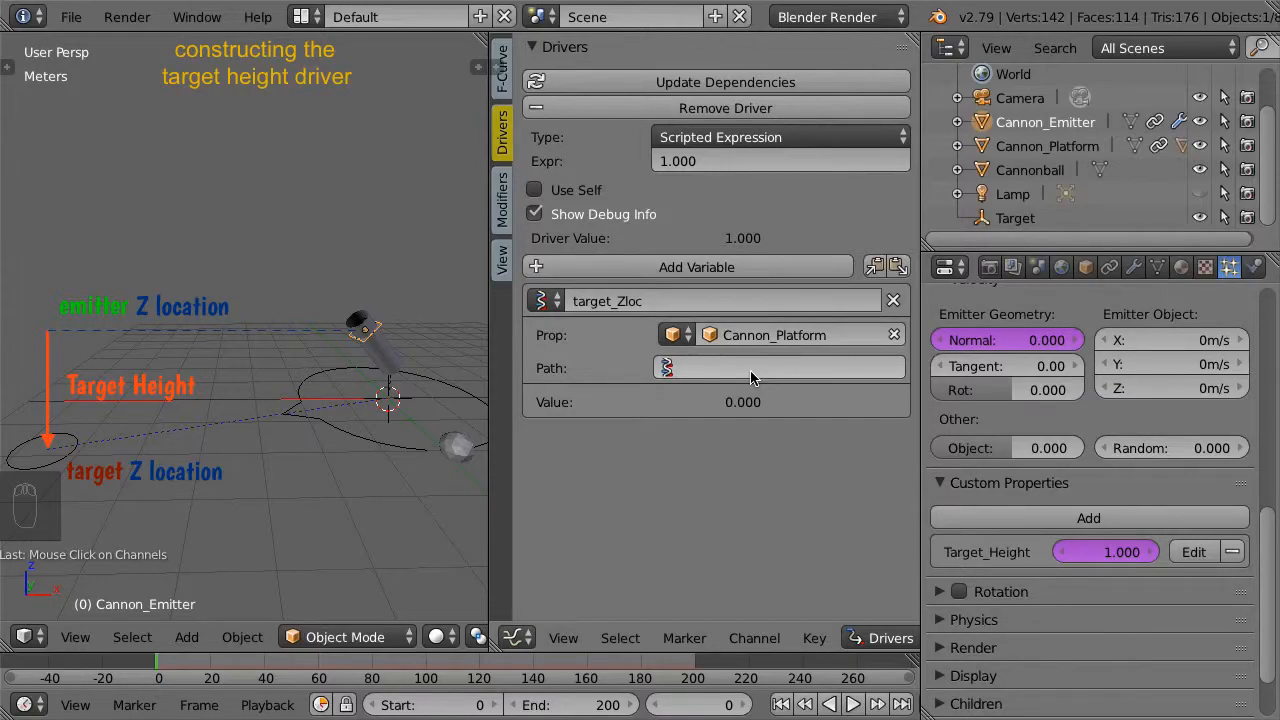
Copy the data path of the Target field in Cannon_Platform's Locked Track constraint
click(1096, 148)
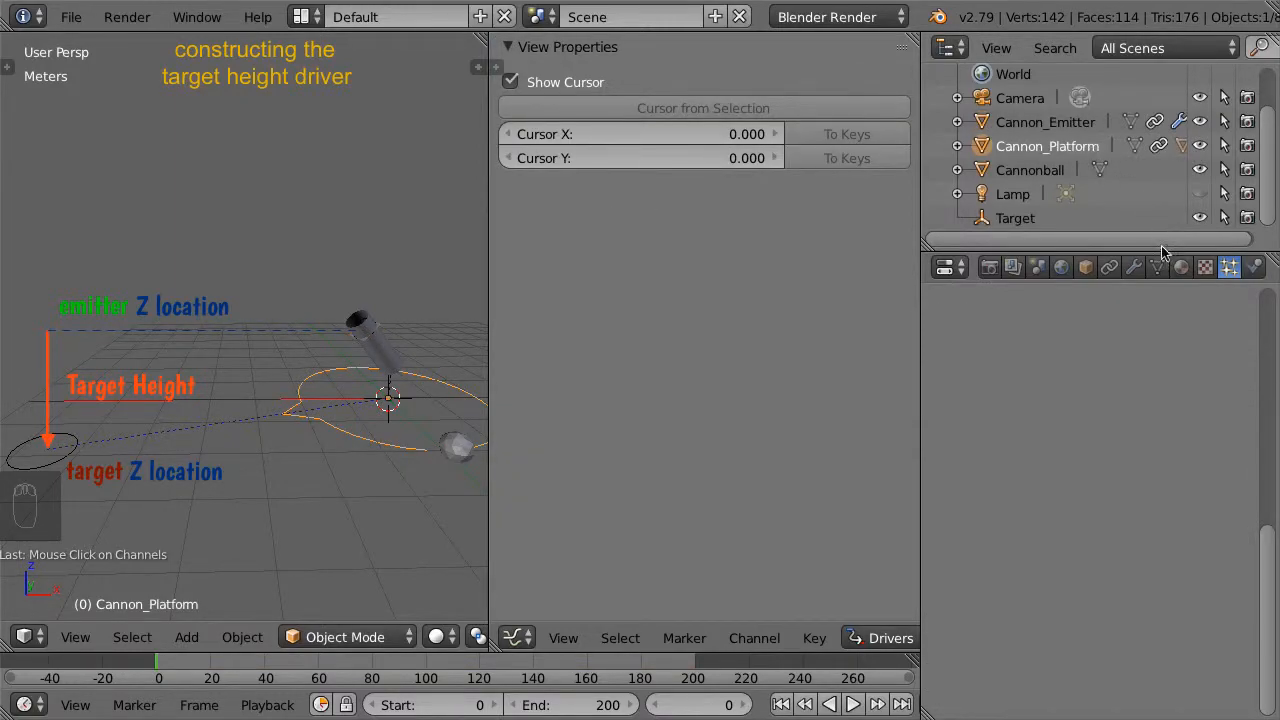
click(1109, 267)
drag(1262, 402, 1262, 458)
right_click(1099, 597)
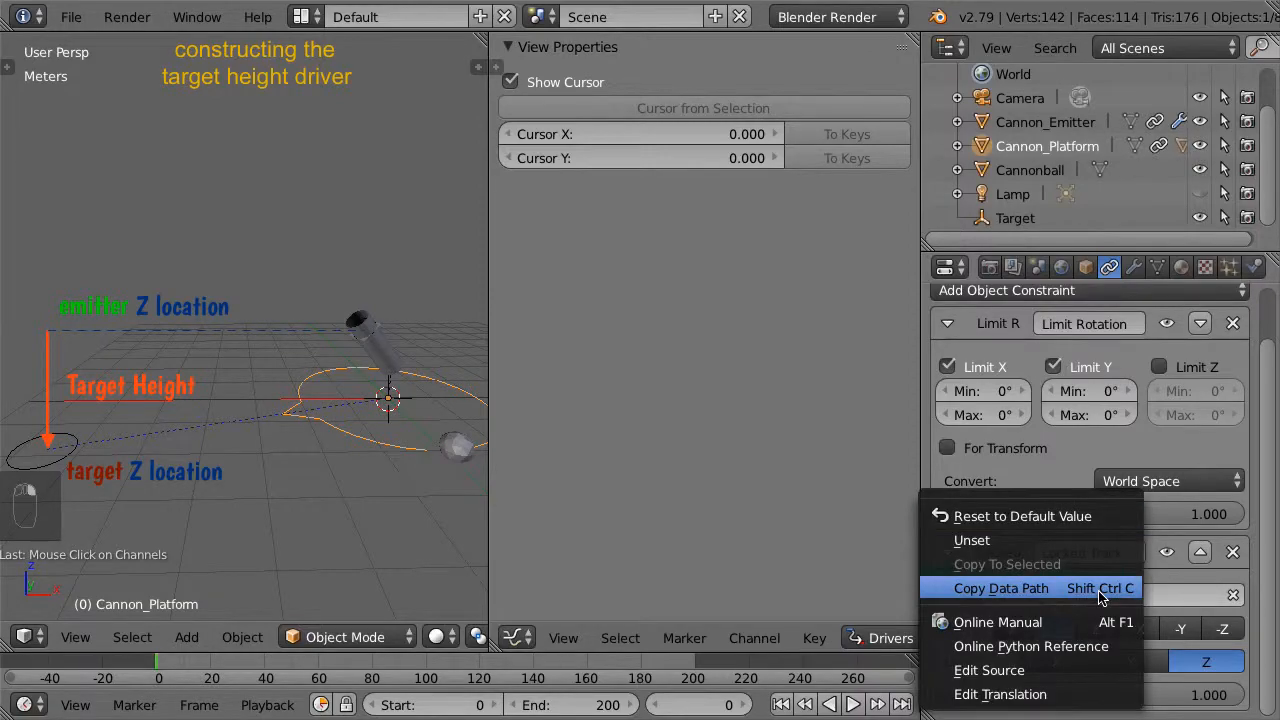
click(1099, 590)
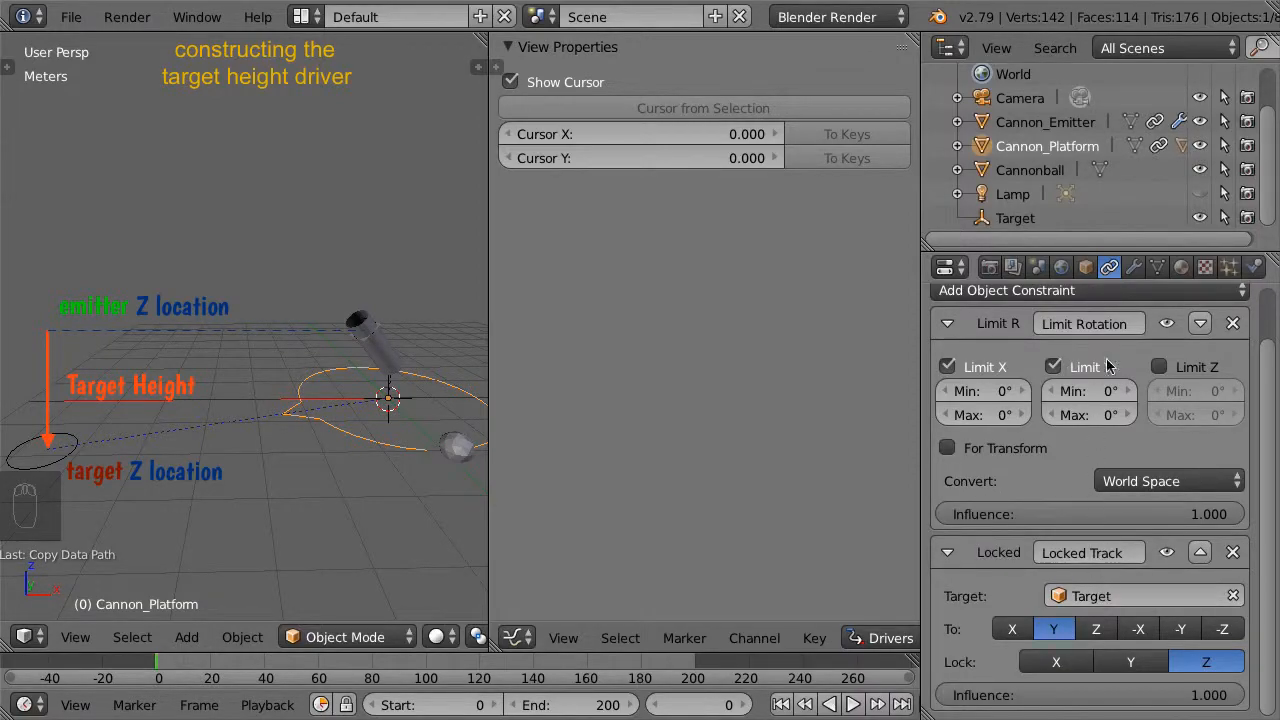
Return to Cannon_Emitter's Target_Height driver and paste constraints["Locked Track"].target as the target_Zloc variable's path
click(1090, 128)
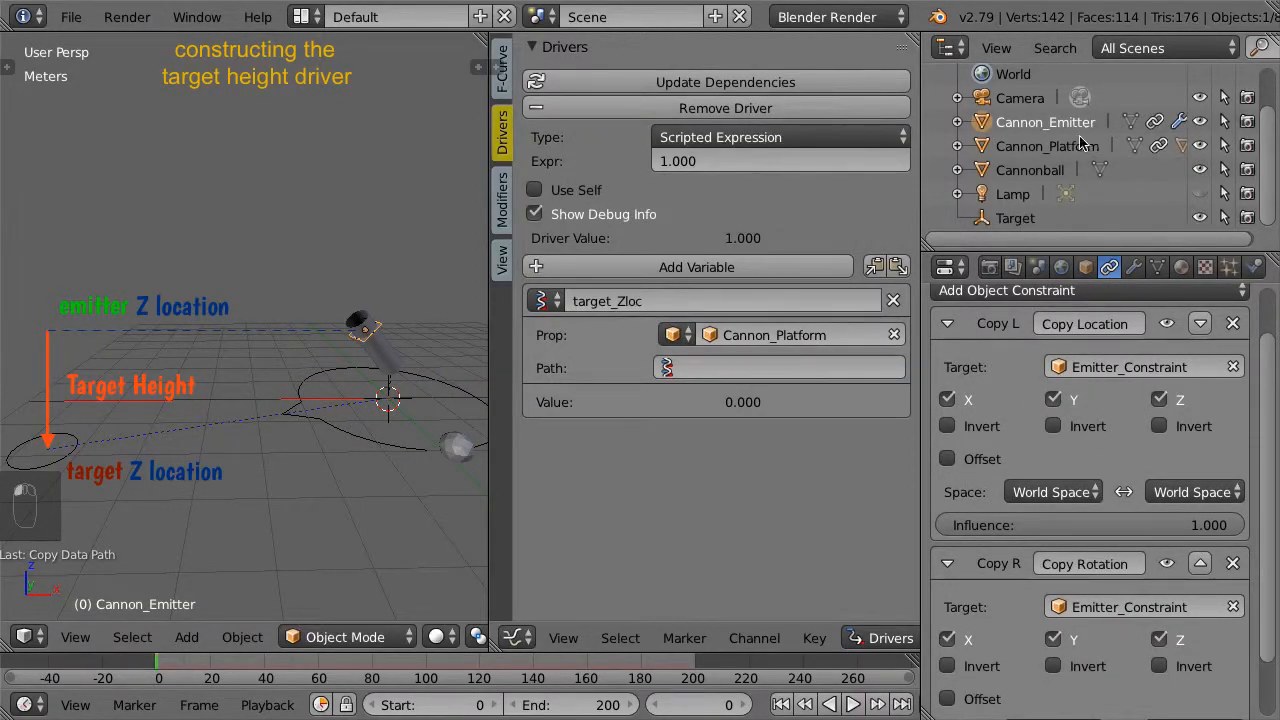
click(740, 369)
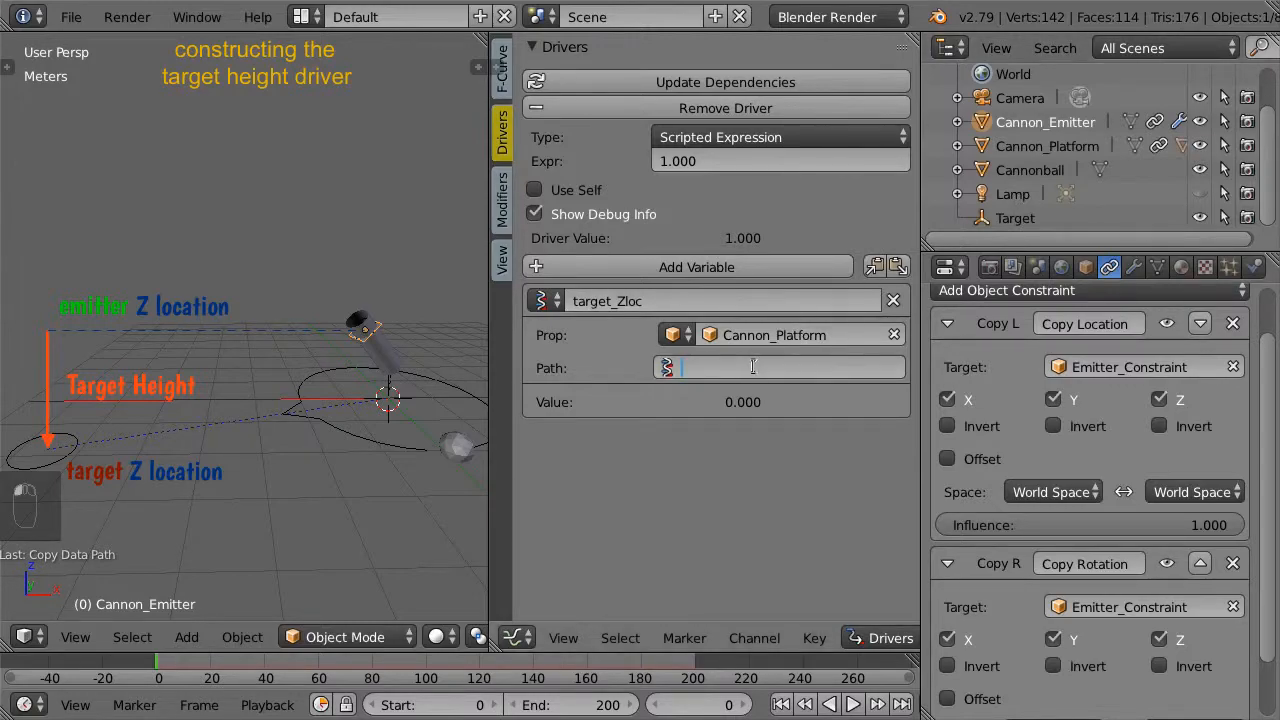
text(constraints["Locked Track"].target)
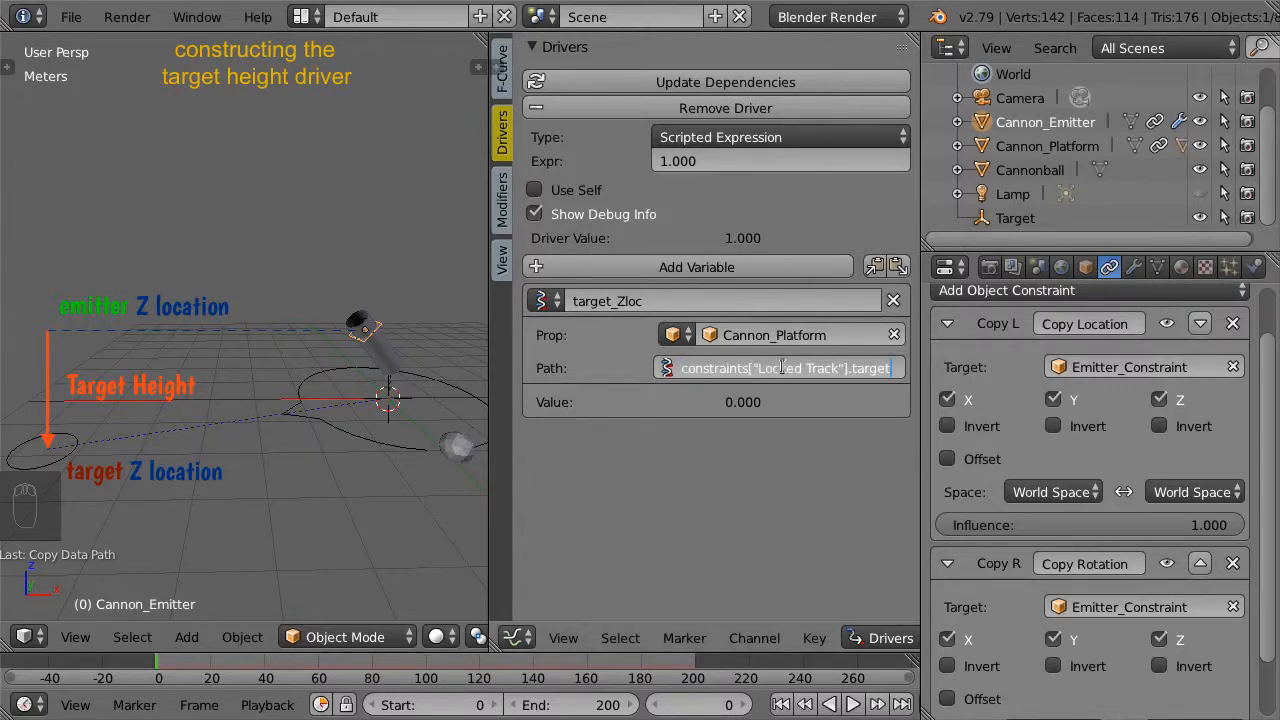
key(Return)
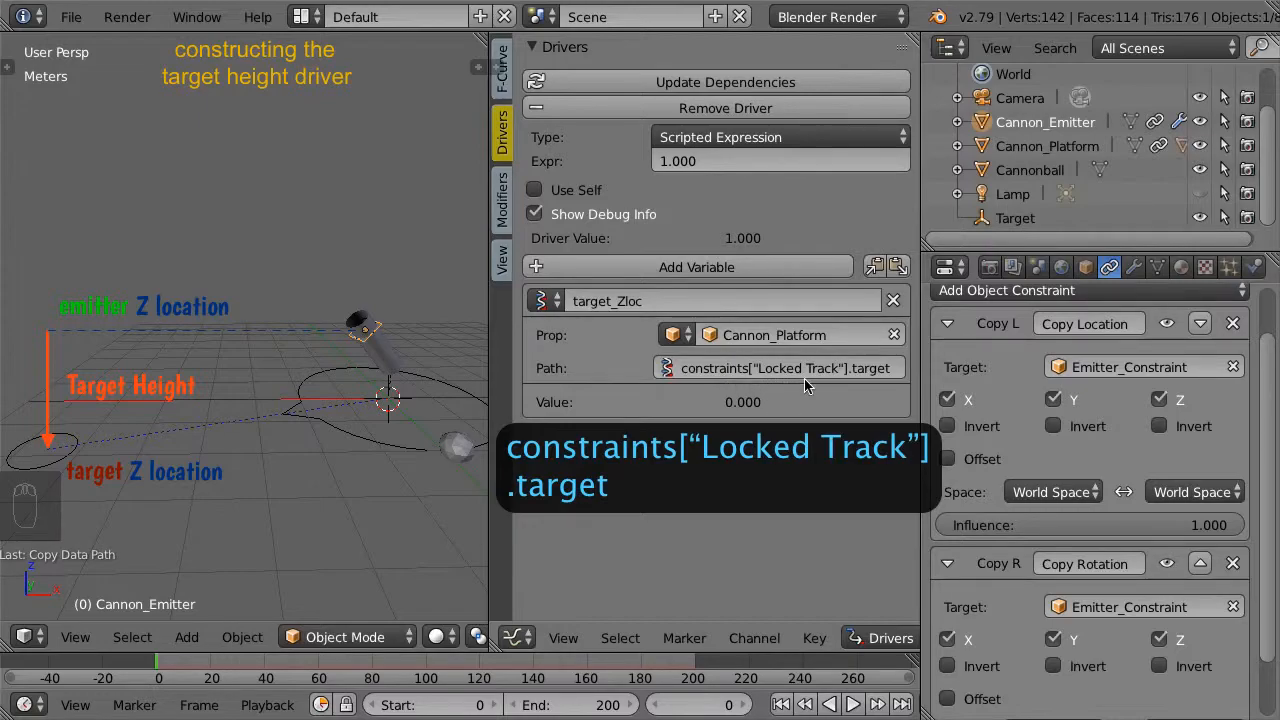
Append .location[2] to the target_Zloc variable's path so it reads the target's Z location
click(890, 370)
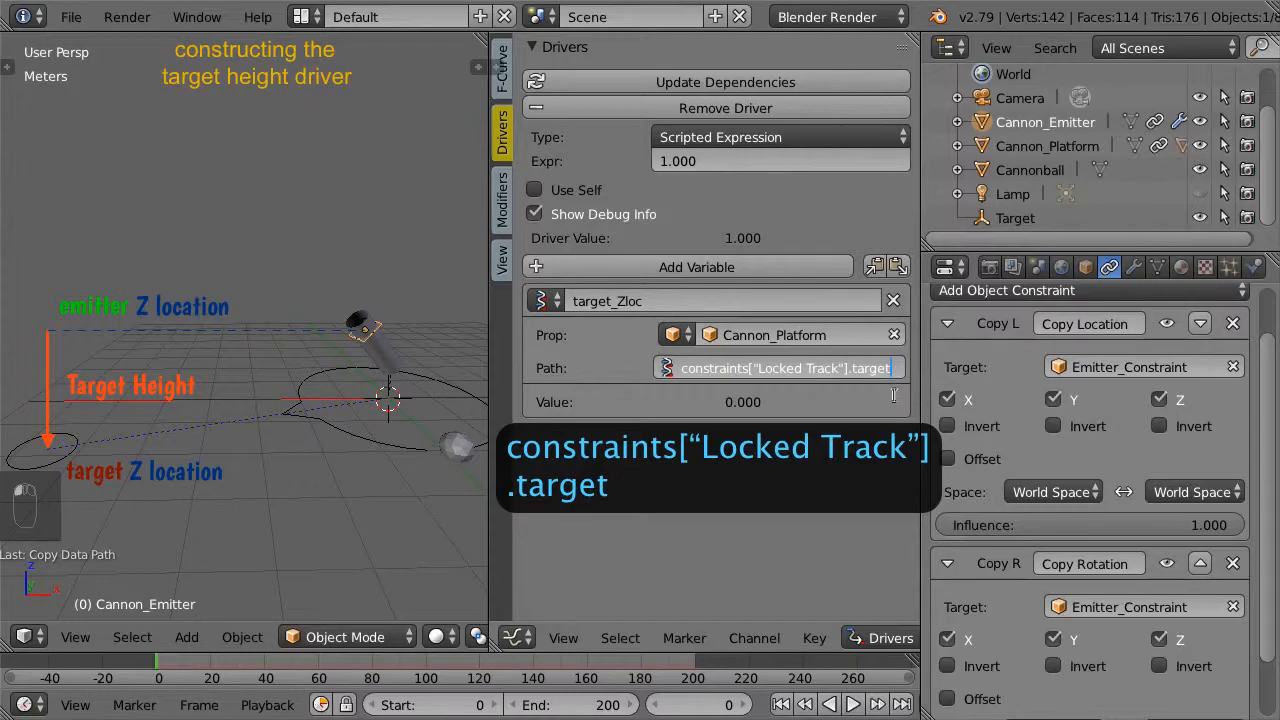
text(loca)
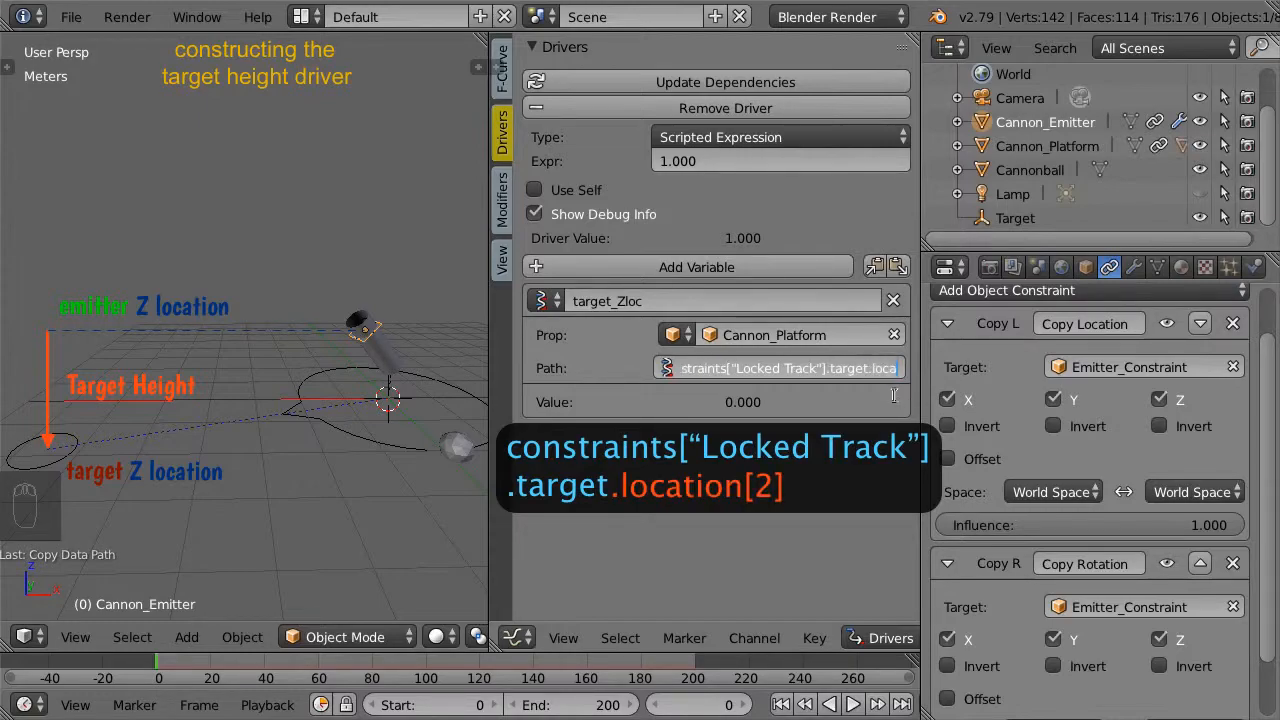
text(tion[2])
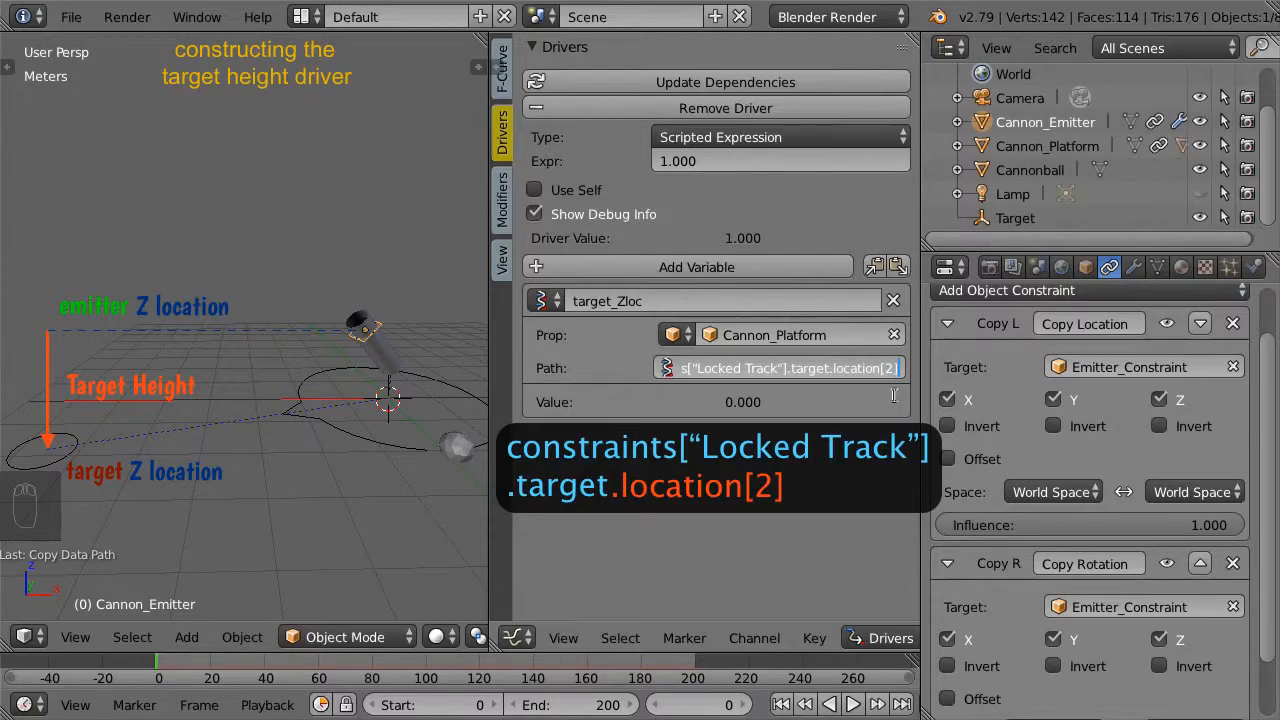
key(Return)
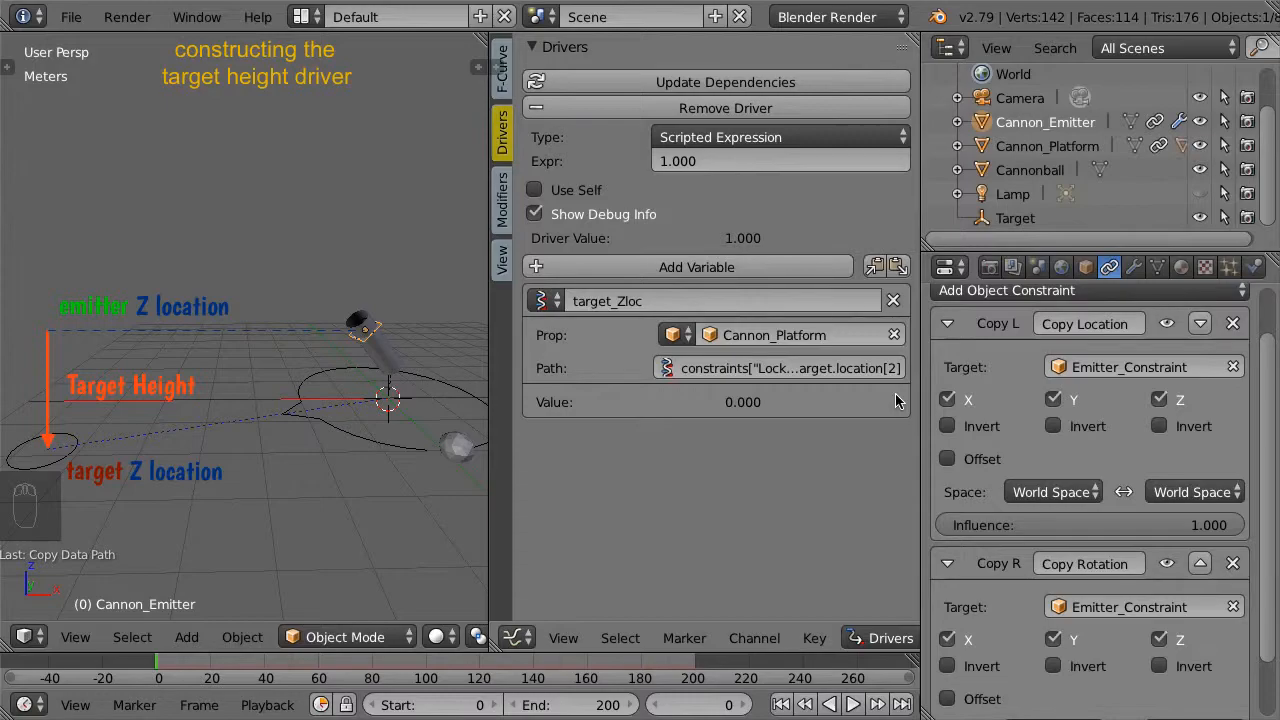
Add a Transform Channel driver variable named emitter_Zloc that reads the Z Location of Cannon_Emitter
click(818, 270)
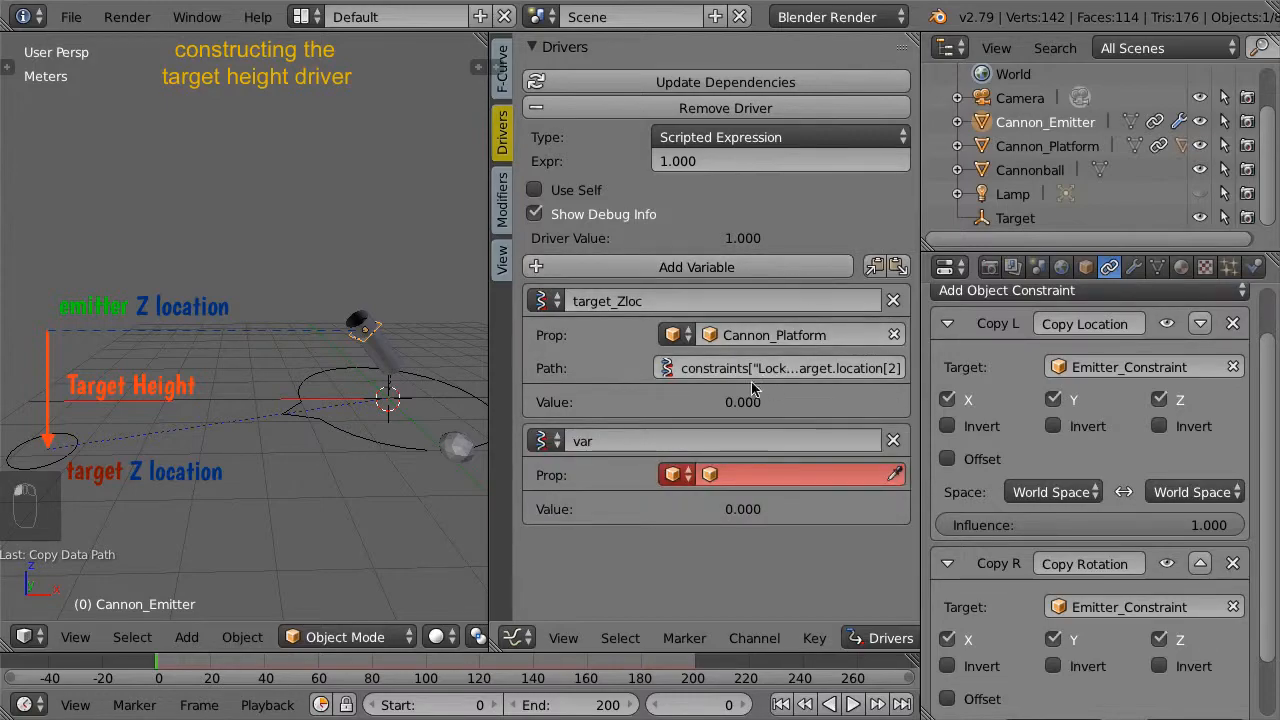
click(547, 441)
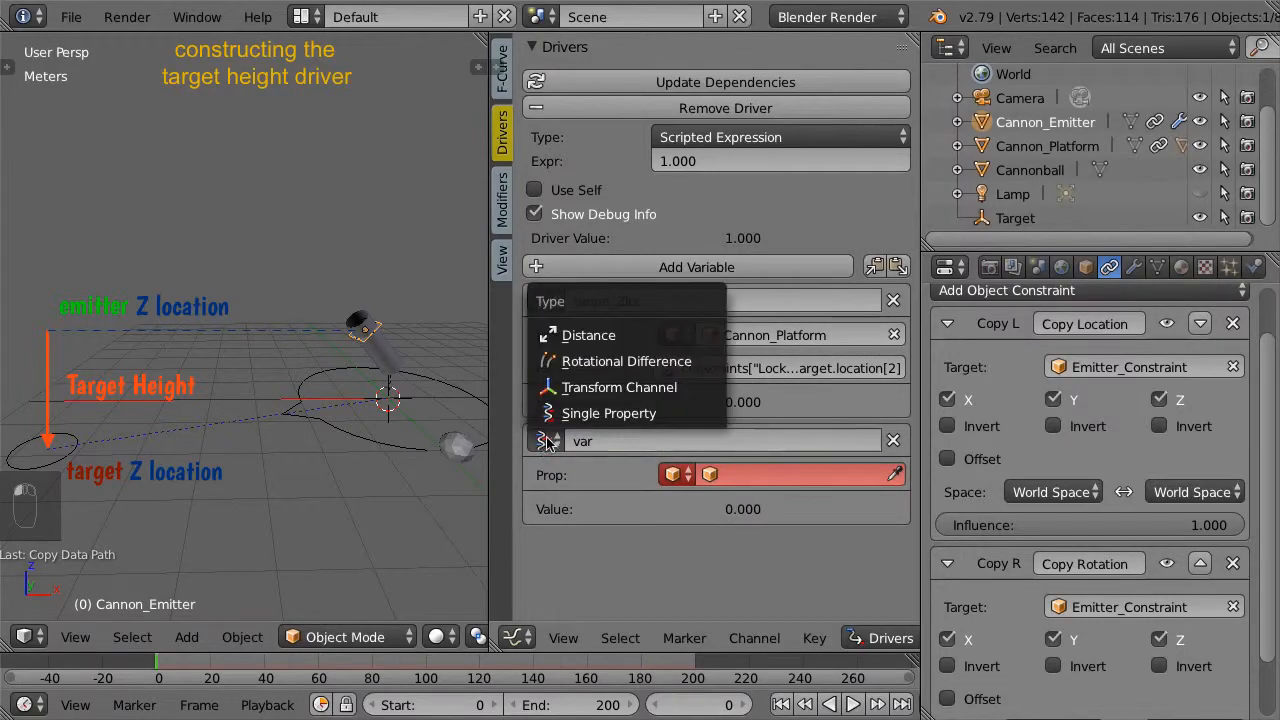
click(697, 397)
text(emitter_Zloc)
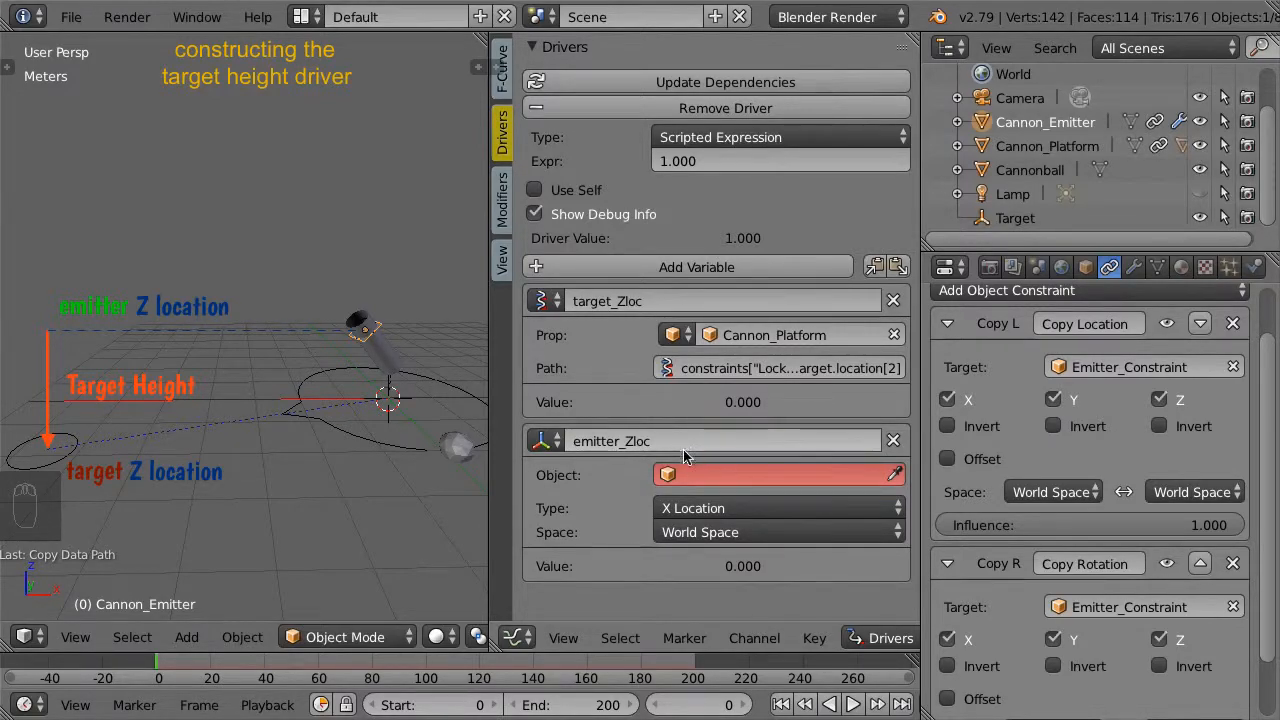
click(716, 477)
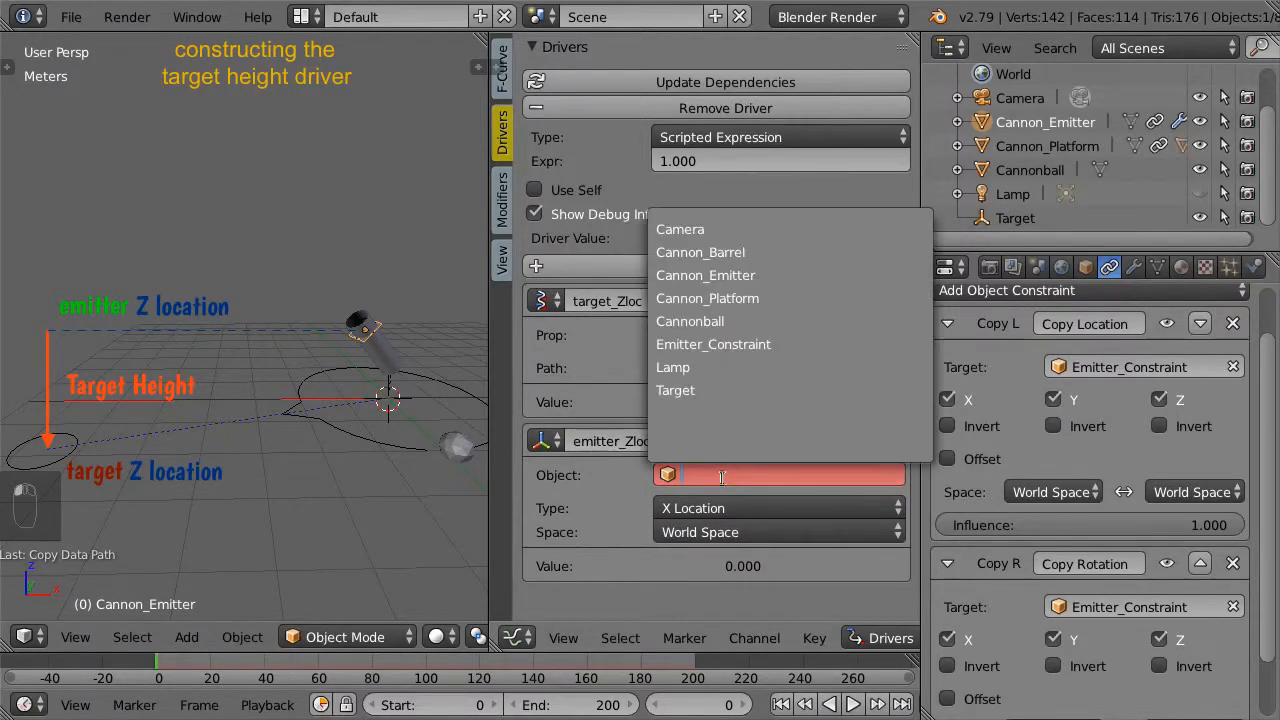
click(776, 277)
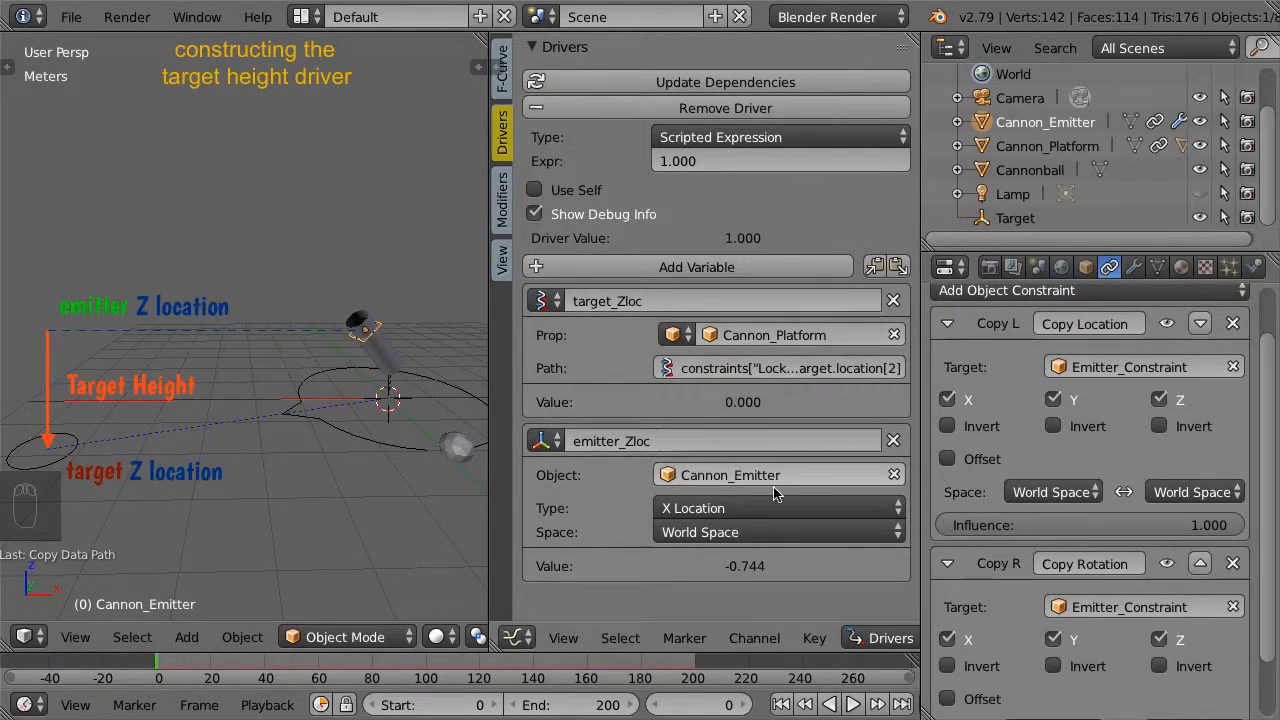
click(789, 511)
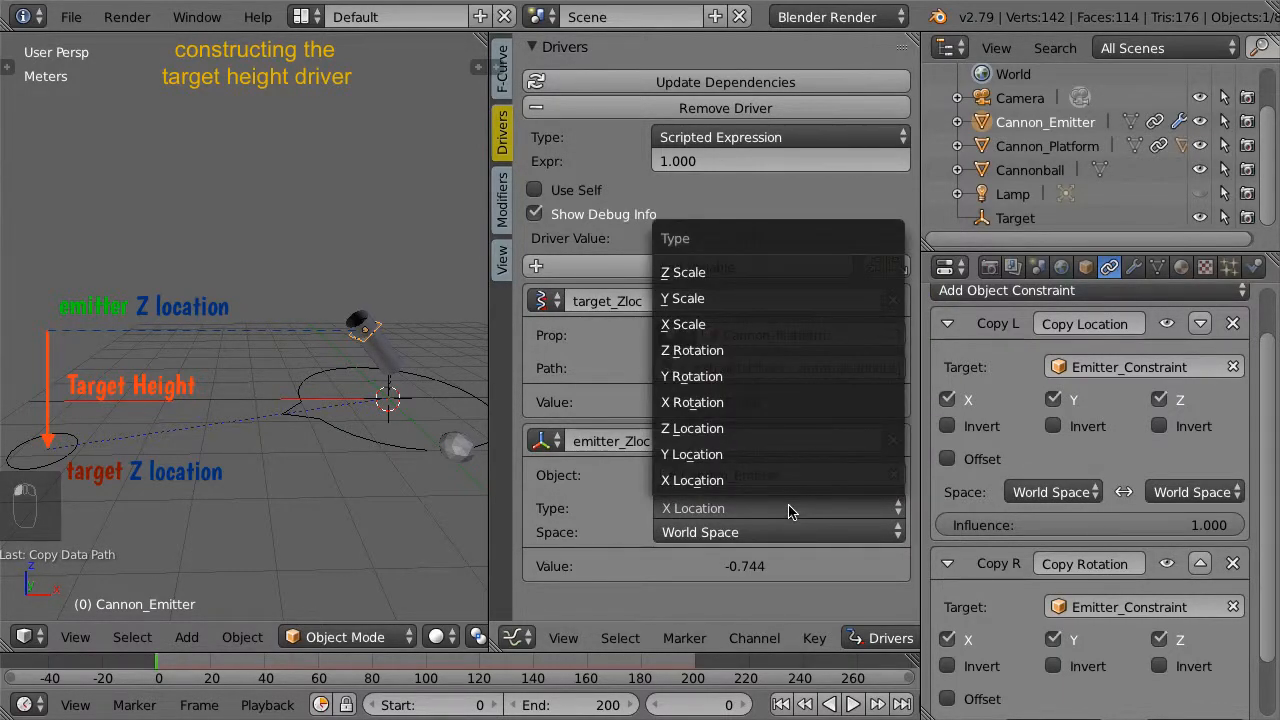
click(786, 428)
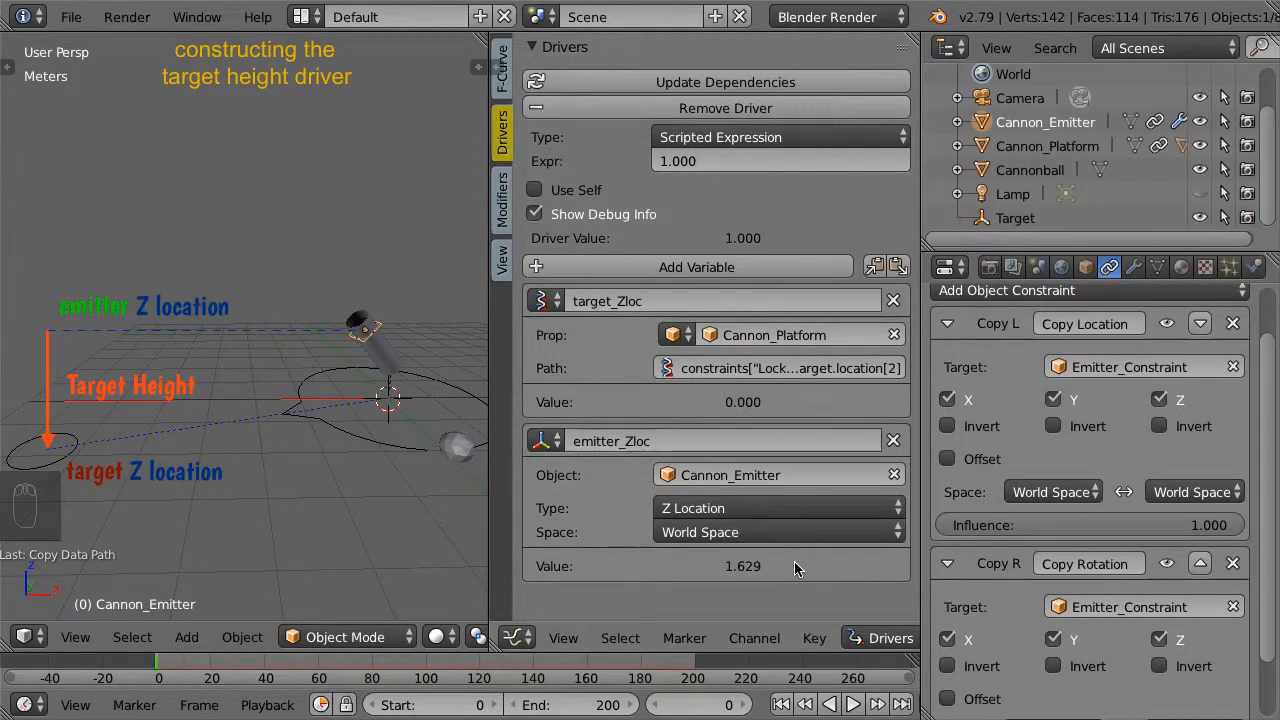
Set the Target_Height driver's scripted expression to target_Zloc - emitter_Zloc
click(721, 161)
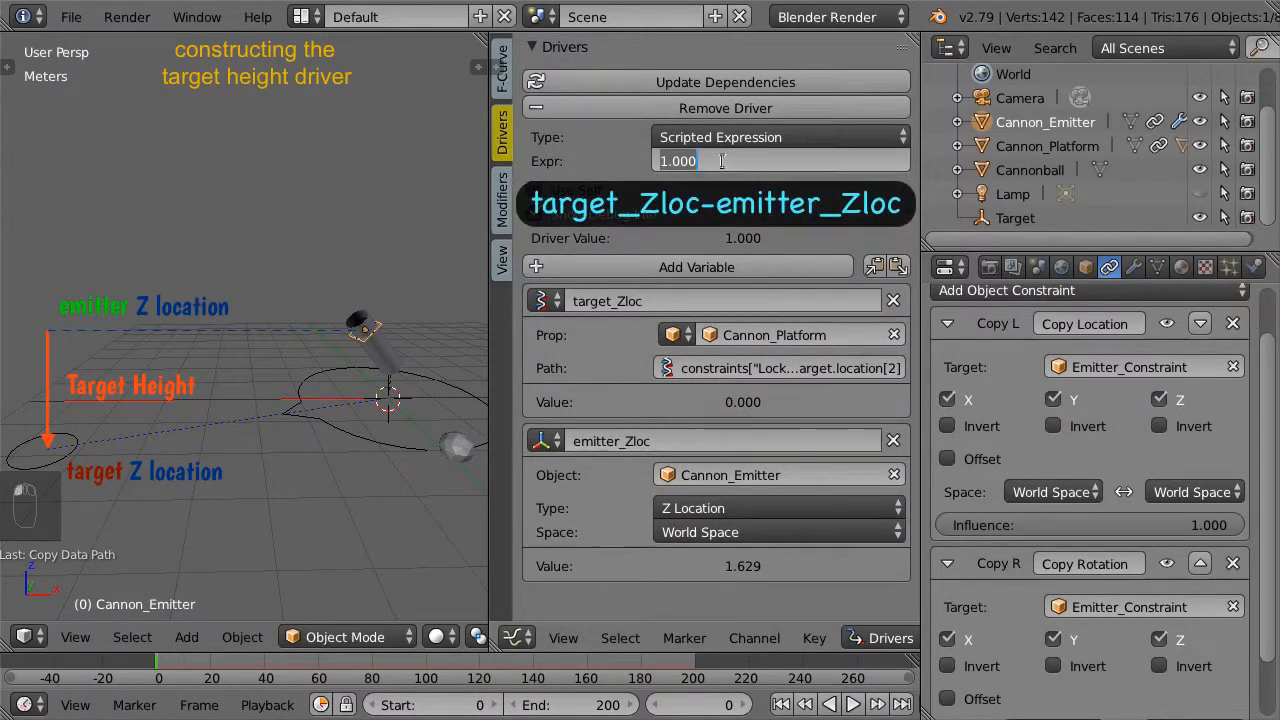
text(target_Zloc - emitter_Zloc)
key(Return)
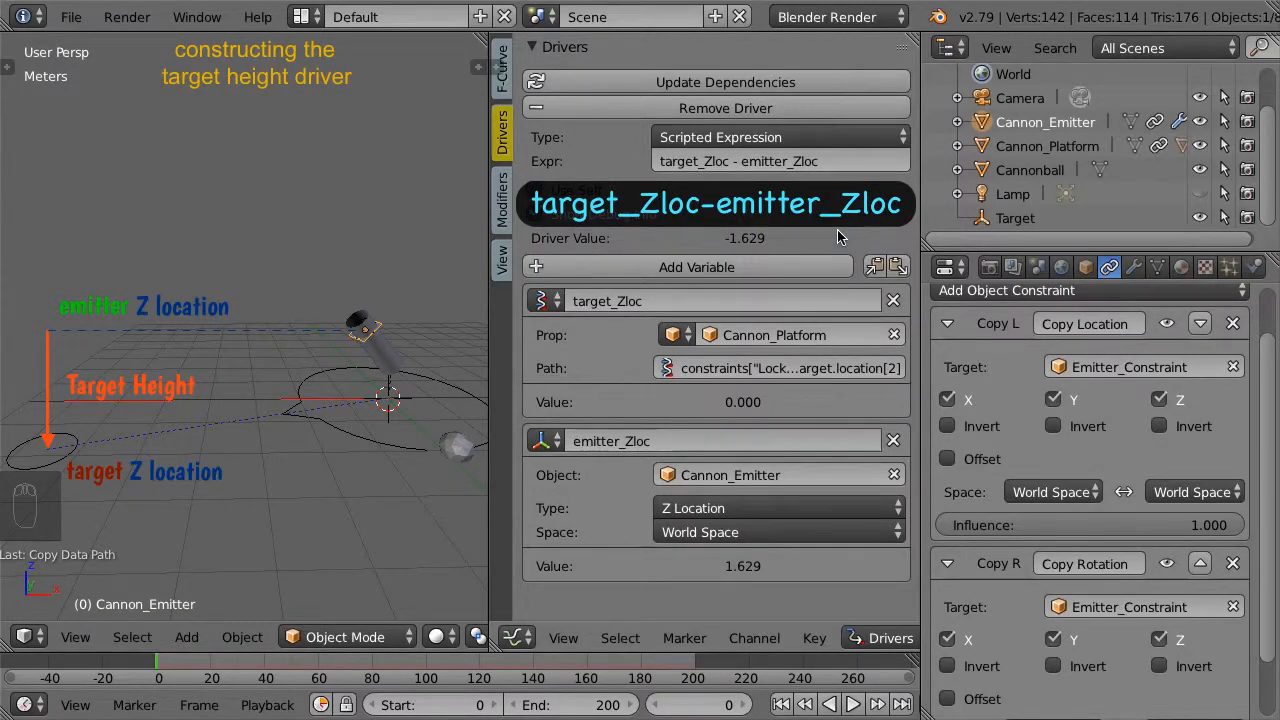
Add a custom property named Target_Distance to the particle settings, with the tooltip "Horizontal distance between Emitter and Target"
click(1223, 270)
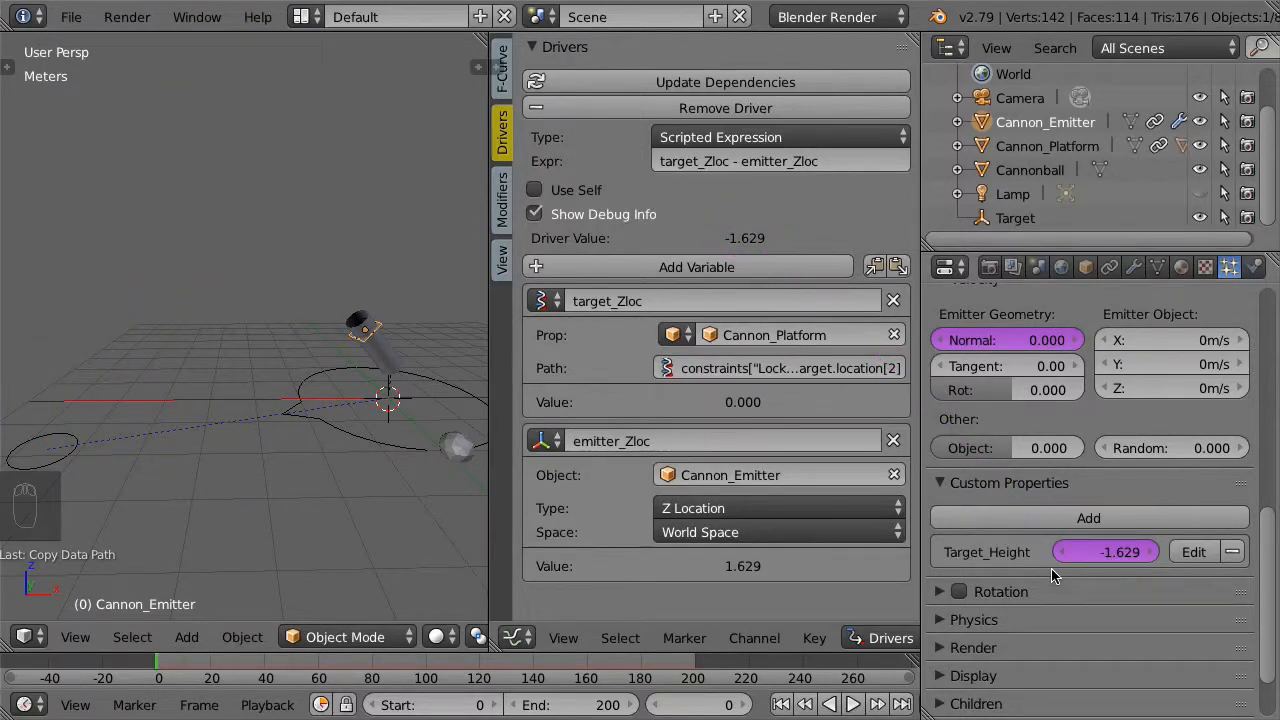
click(1090, 518)
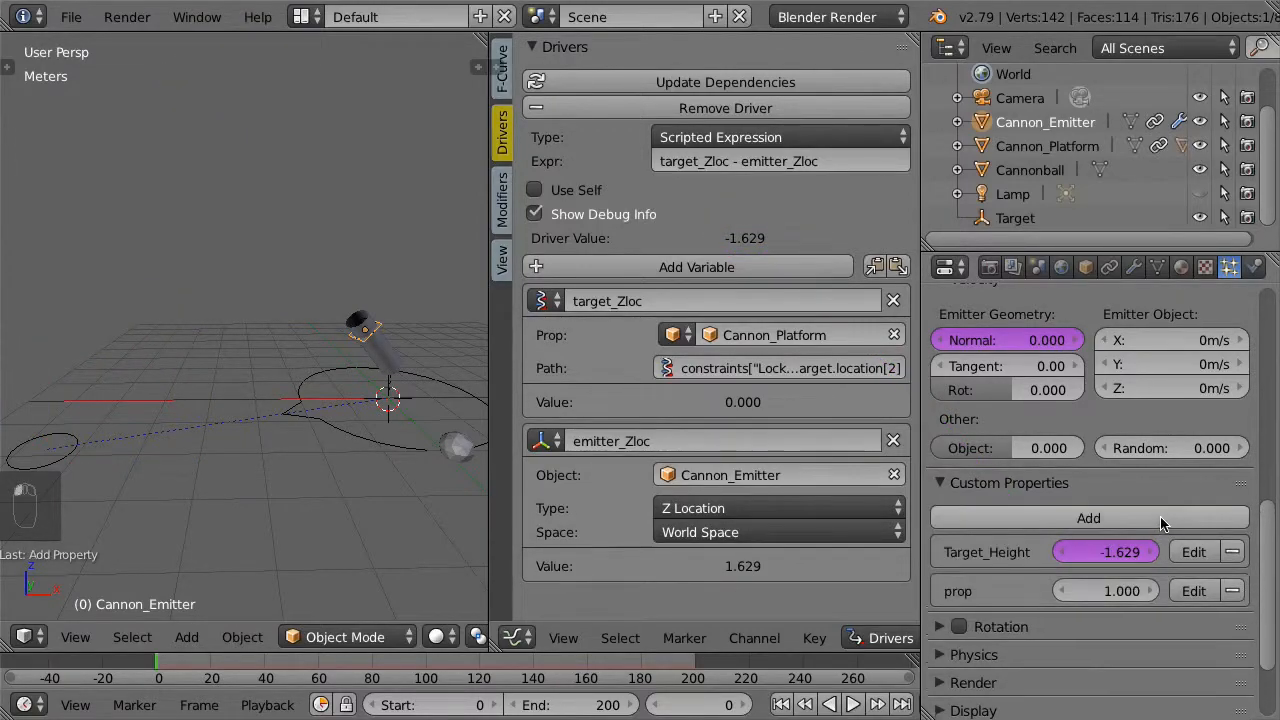
click(1188, 591)
click(1123, 521)
text(Target_Distance)
click(1125, 667)
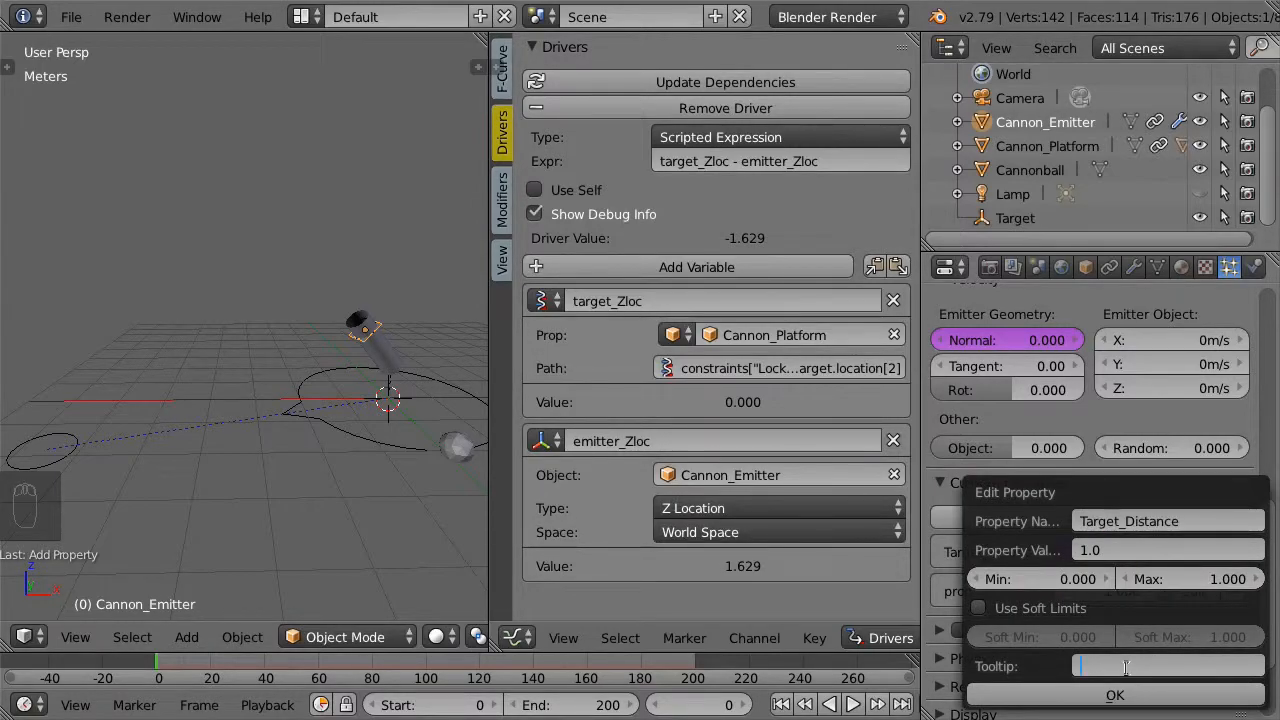
text(Horizontal distance between emitter and Target)
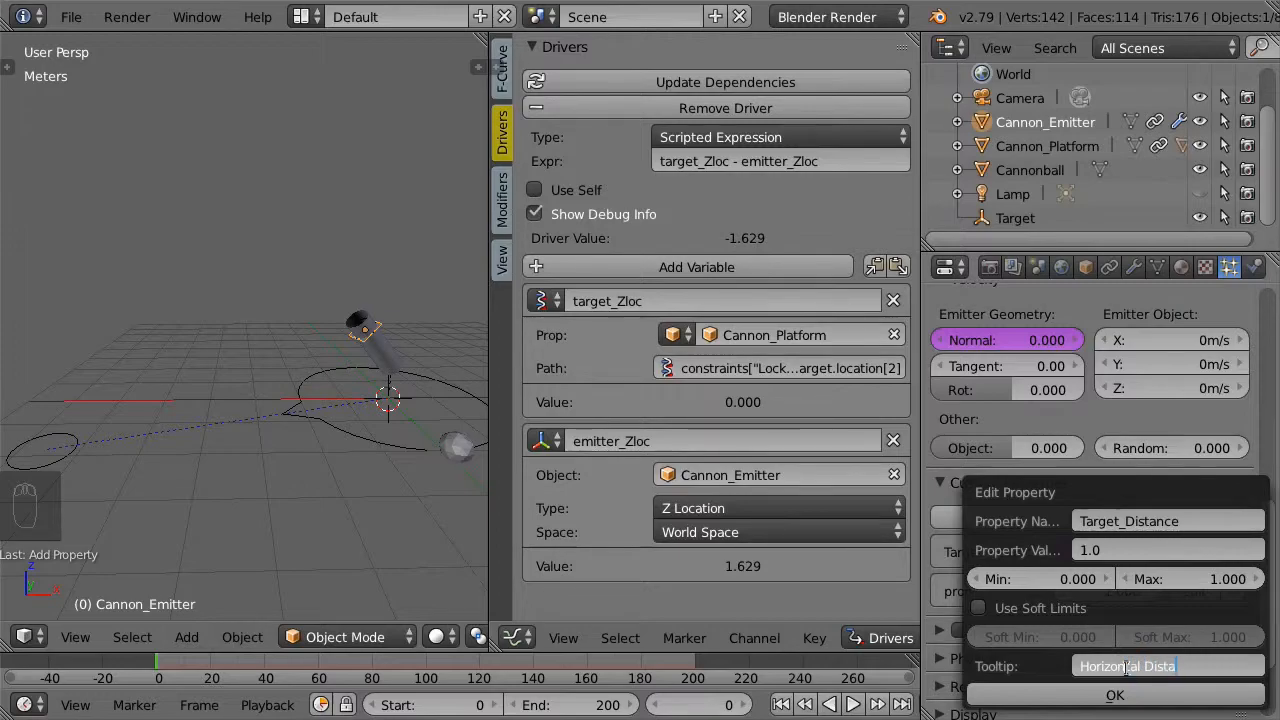
key(Return)
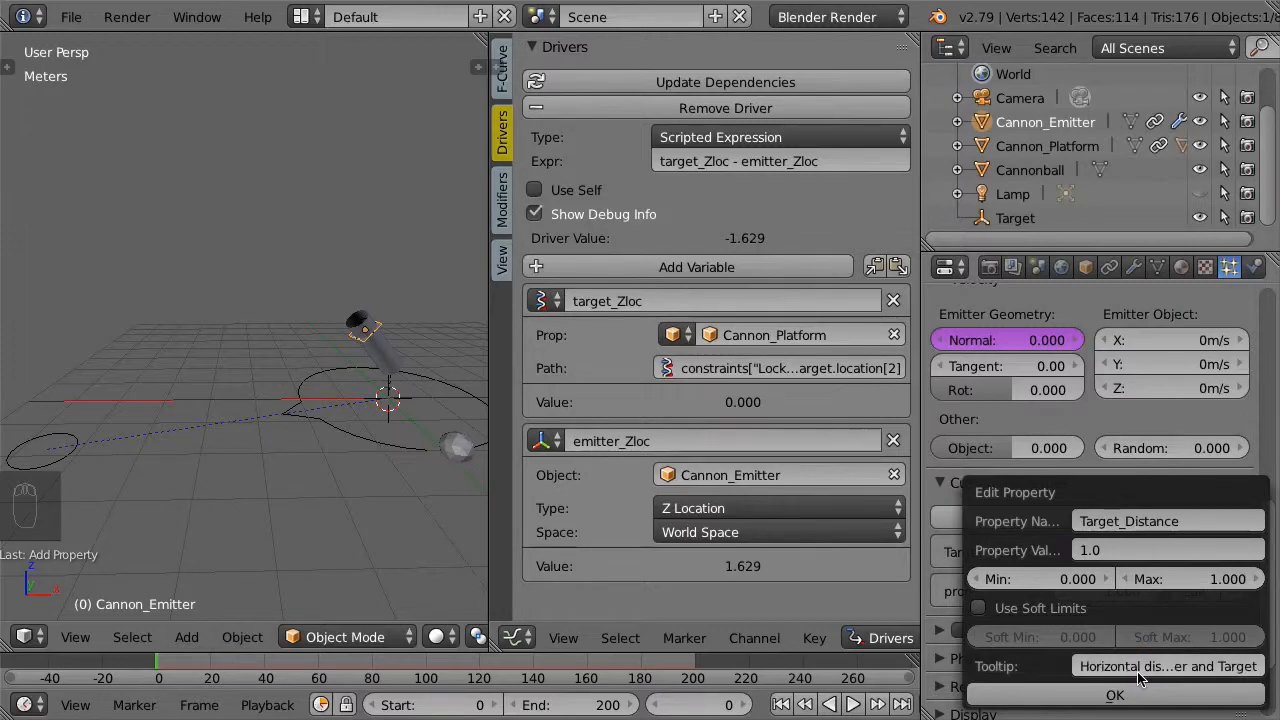
Set the Target_Distance property's minimum to -999999 and maximum to 9999999, and apply the property edits
click(1071, 585)
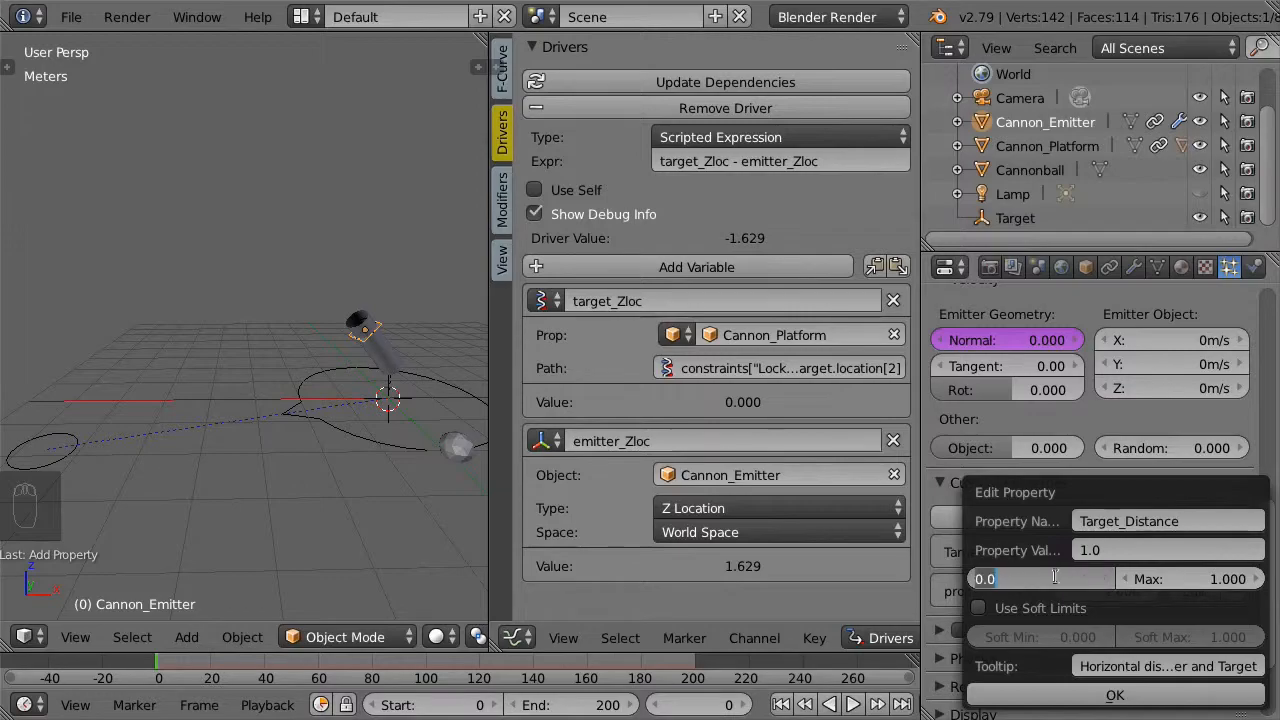
text(-999999)
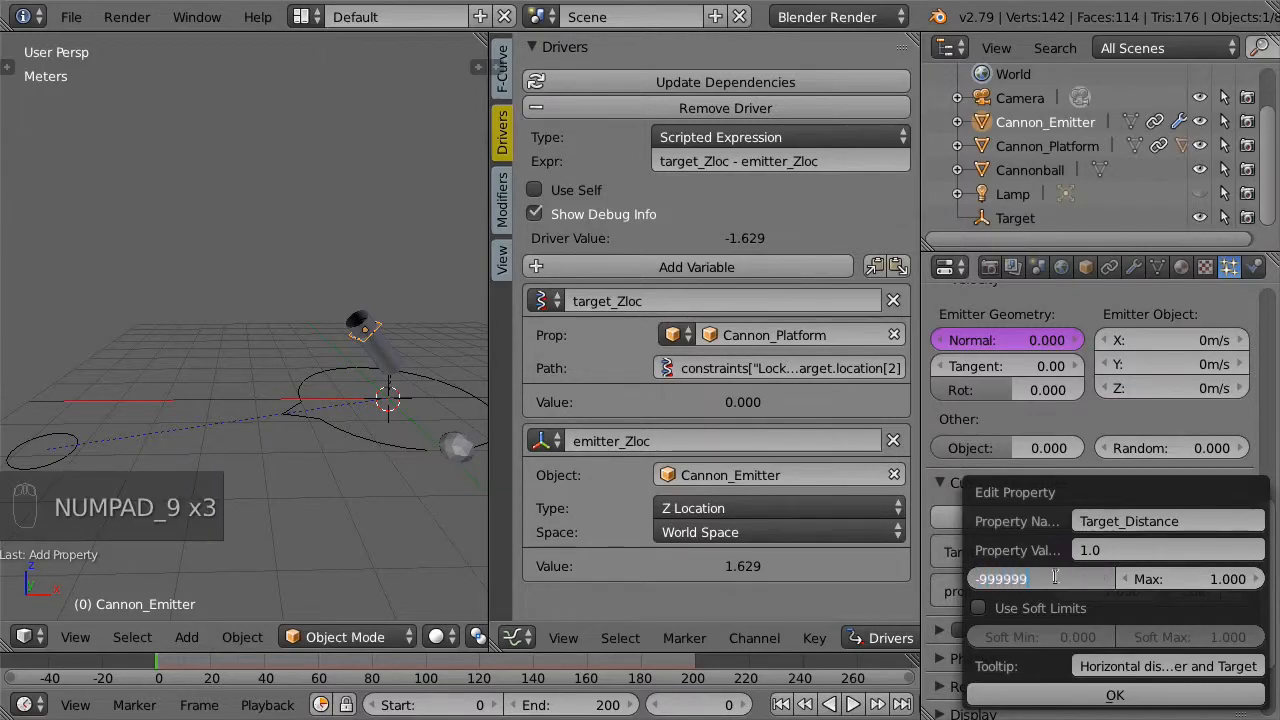
key(Tab)
text(9)
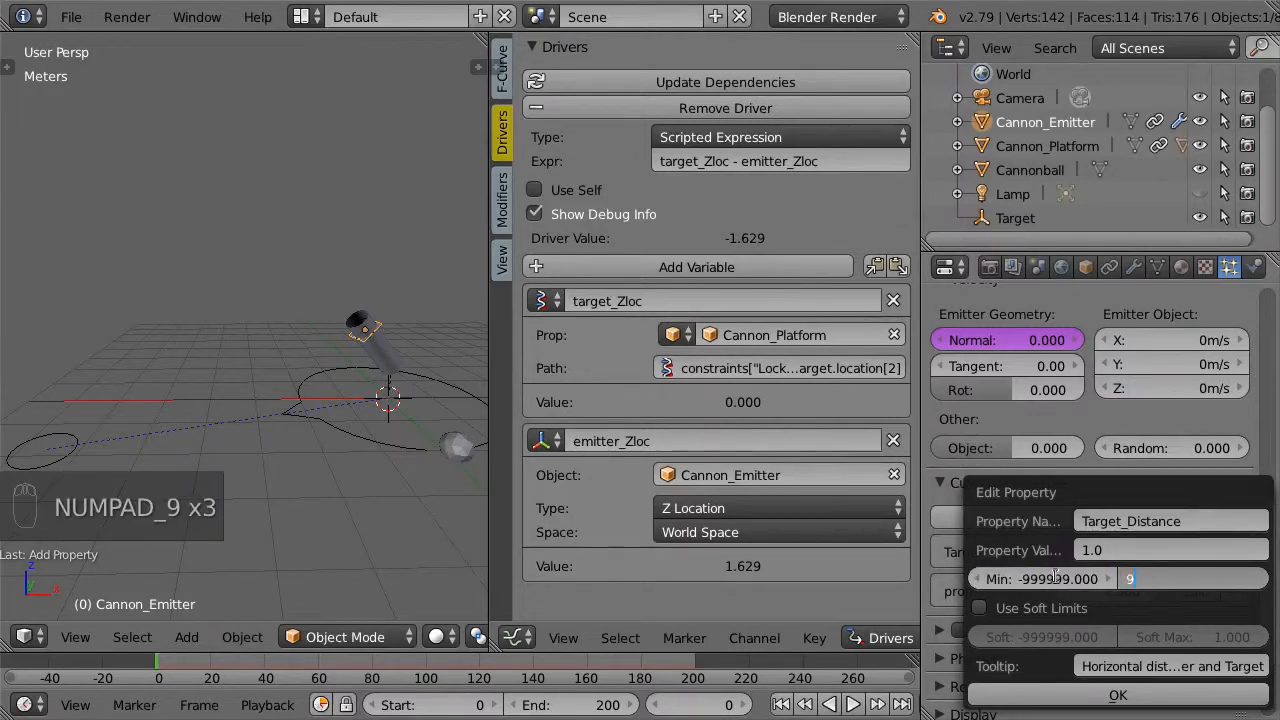
text(99999999)
key(Tab)
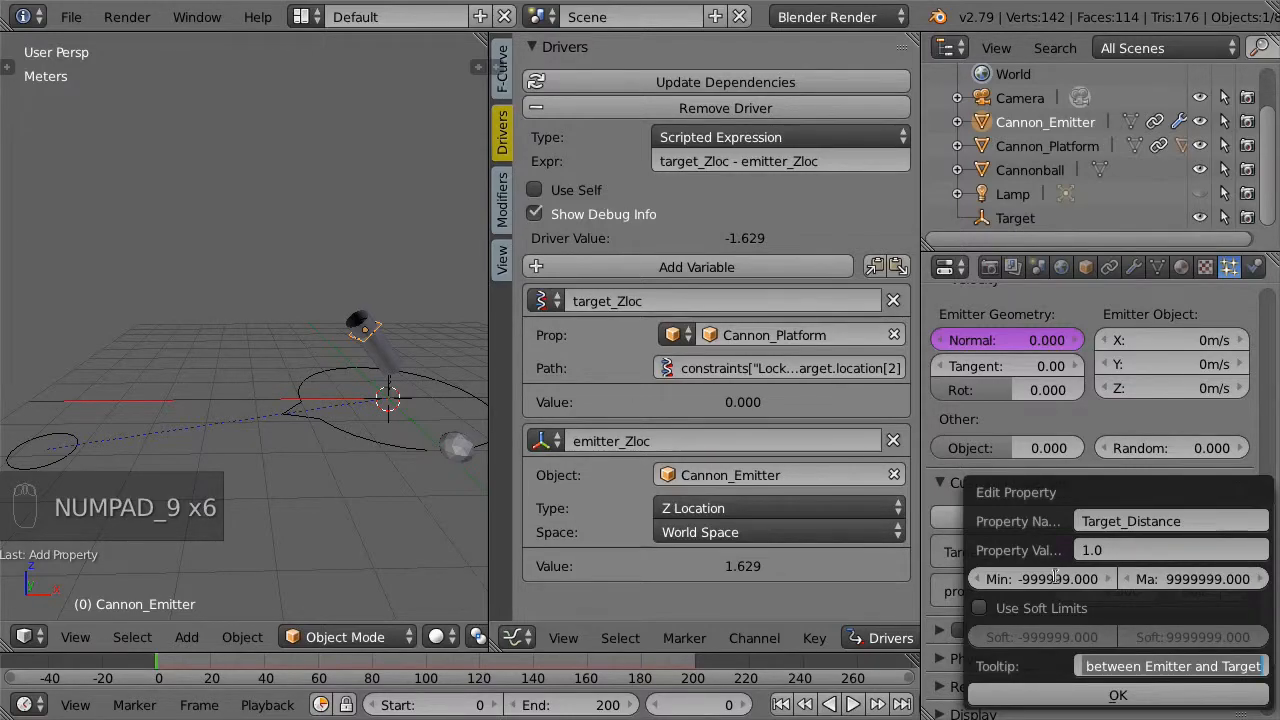
click(1118, 695)
click(1118, 695)
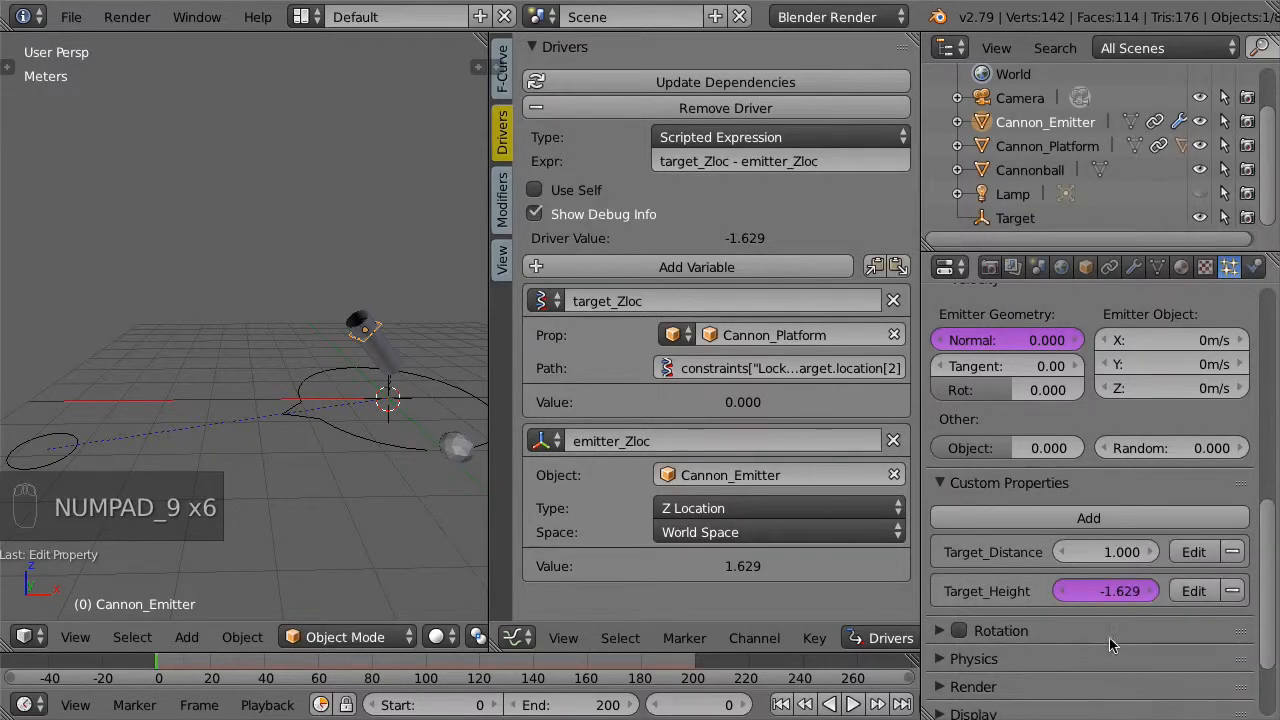
Add a manually created single driver to the Target_Distance property and open that driver's settings
right_click(1100, 556)
mouse_move(1000, 416)
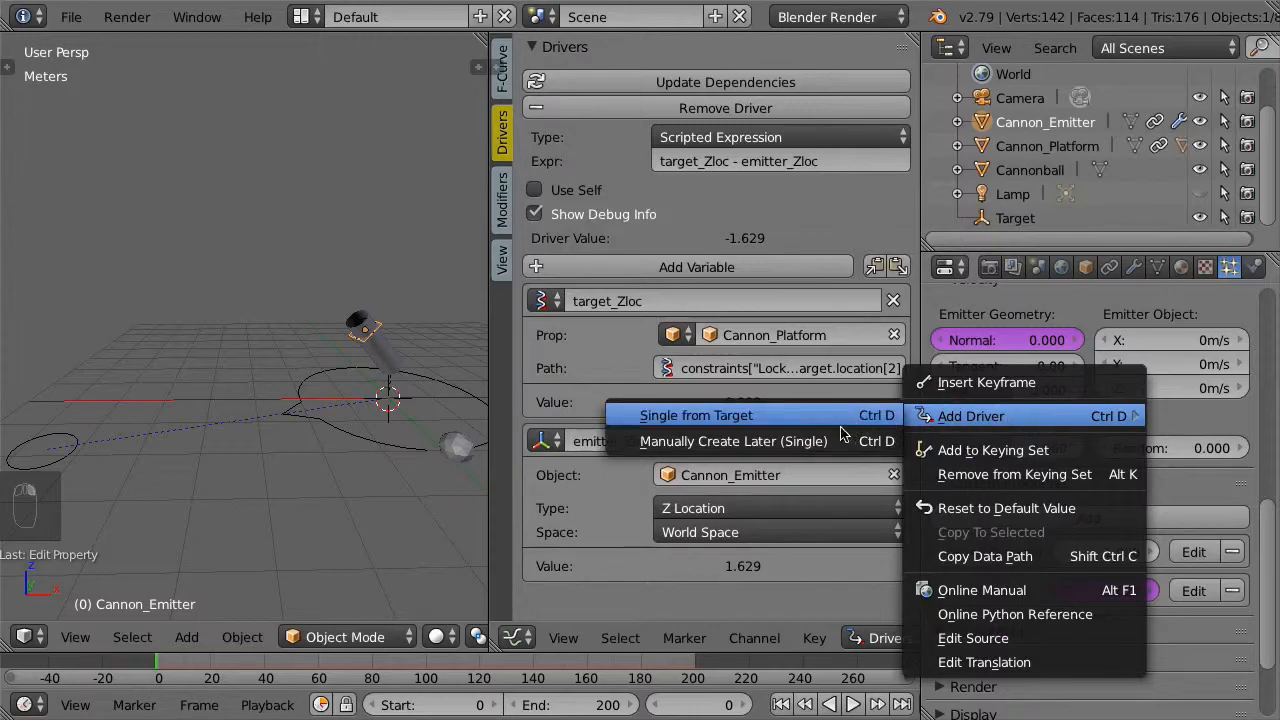
click(760, 441)
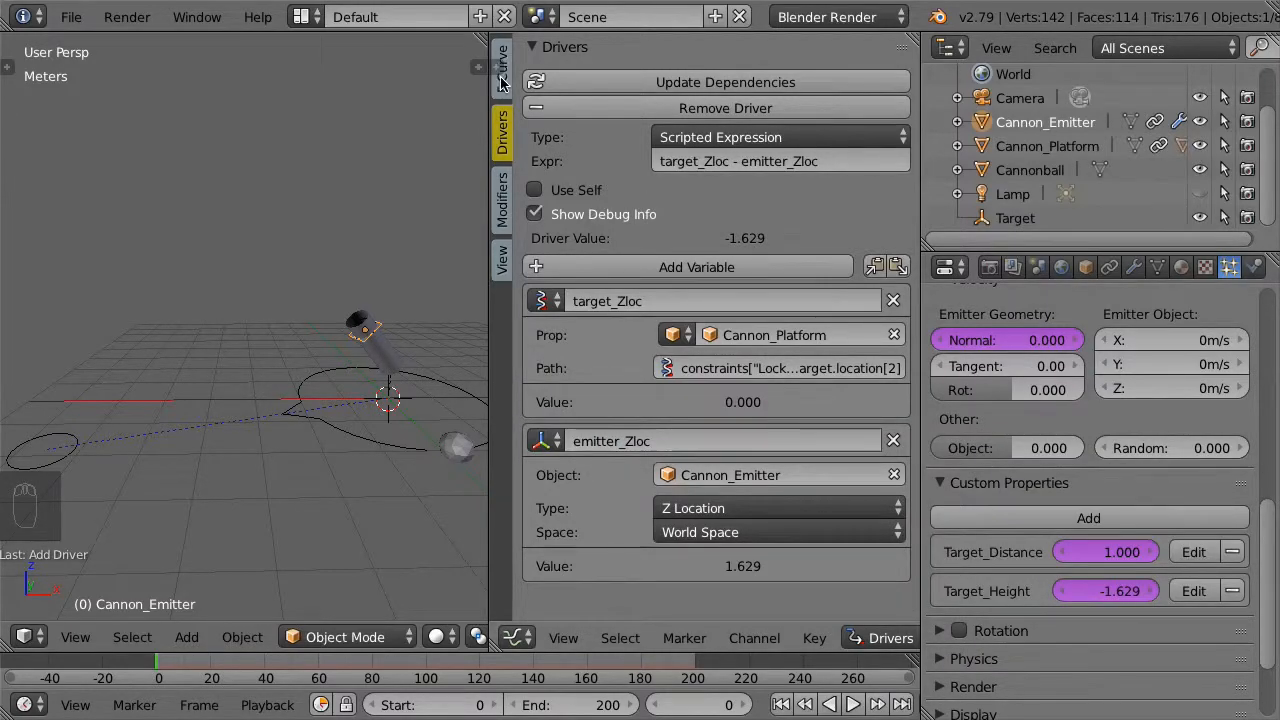
key(n)
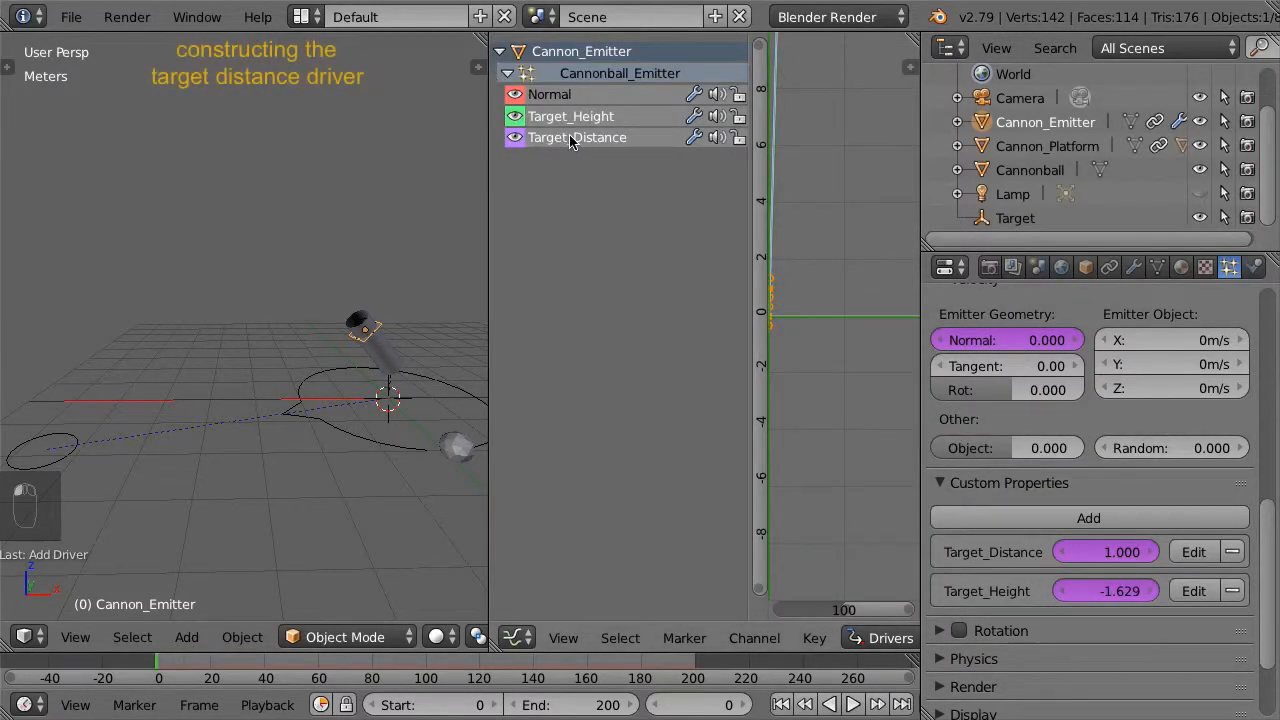
click(570, 142)
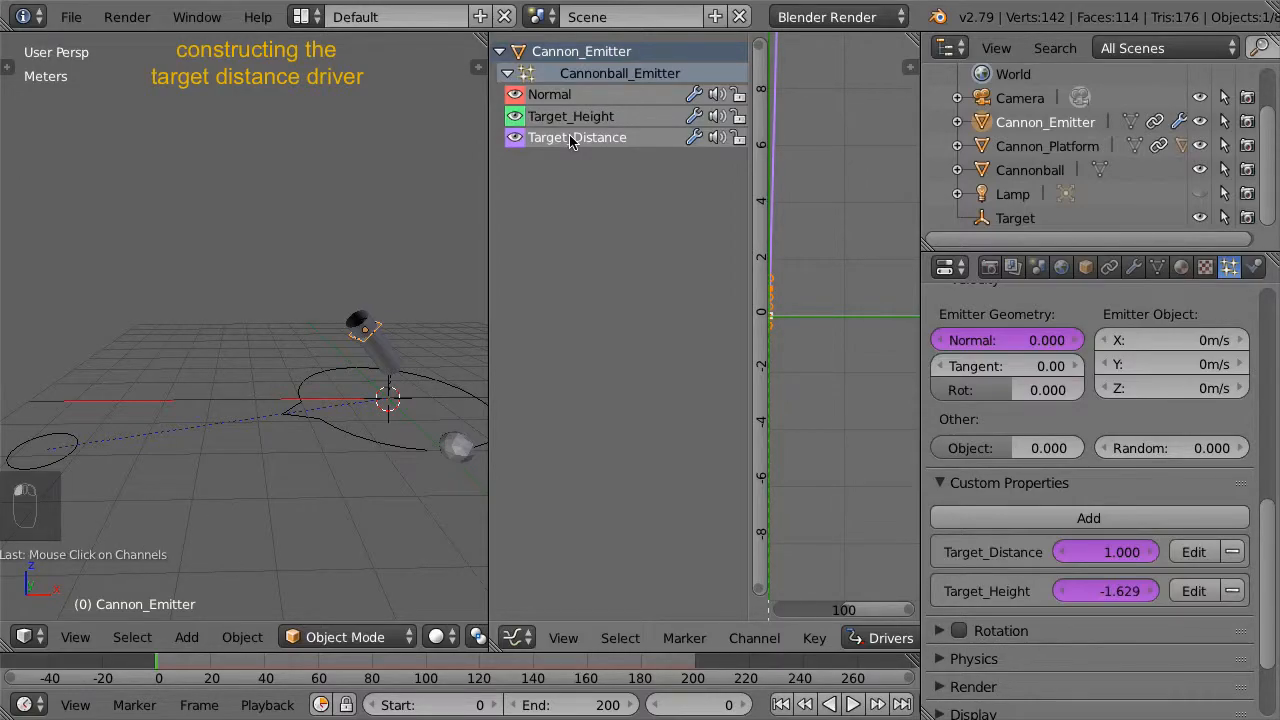
drag(747, 172, 522, 170)
key(n)
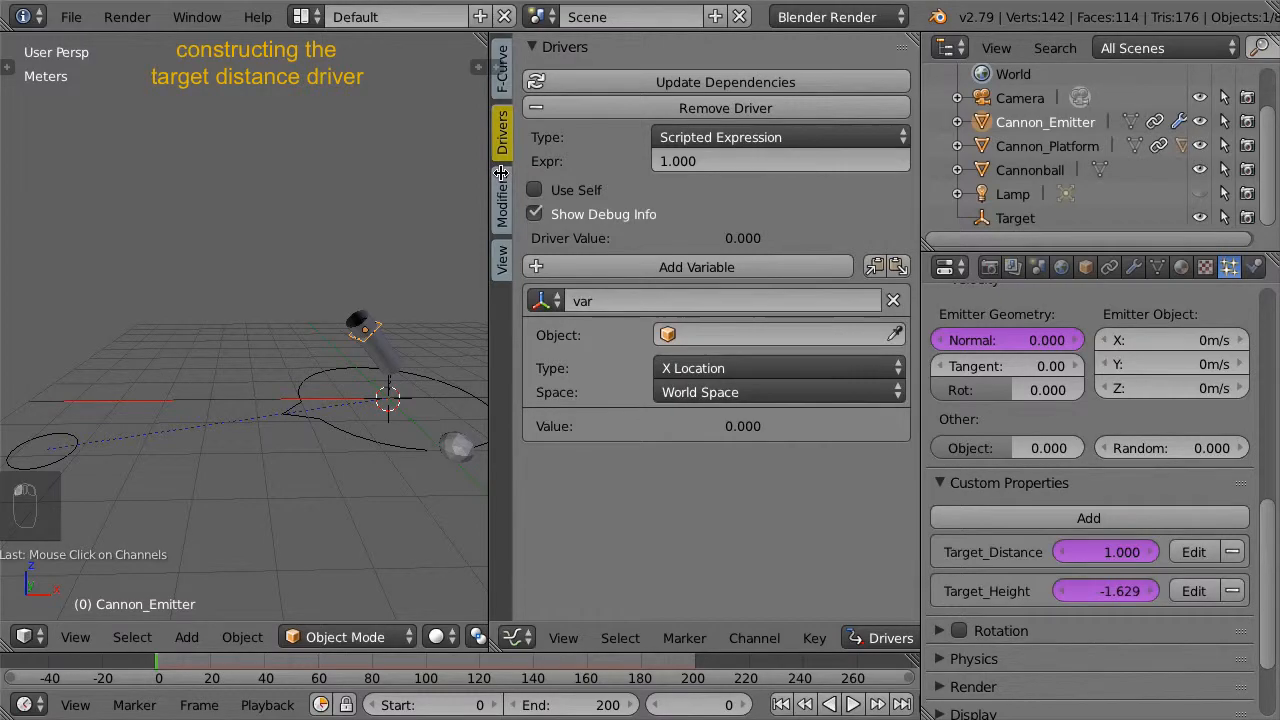
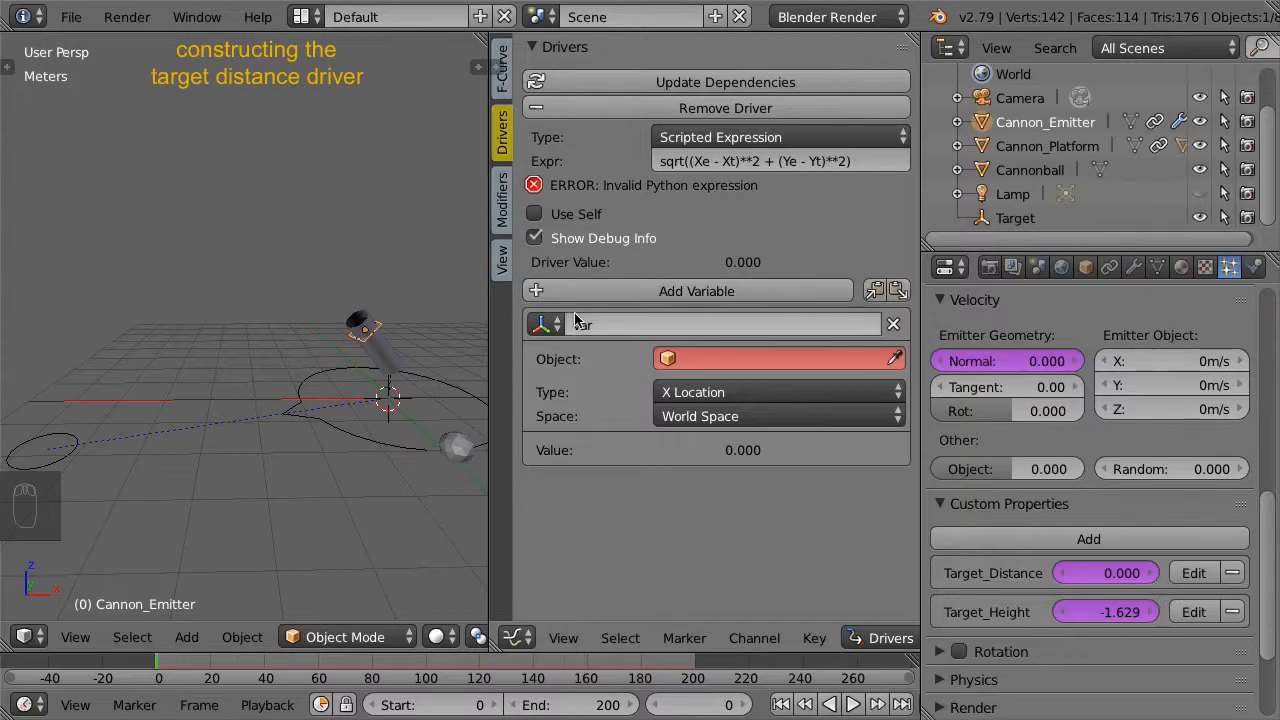
Make the Target_Distance driver's variable a Transform Channel named Xe that reads the X Location of Cannon_Emitter
click(545, 325)
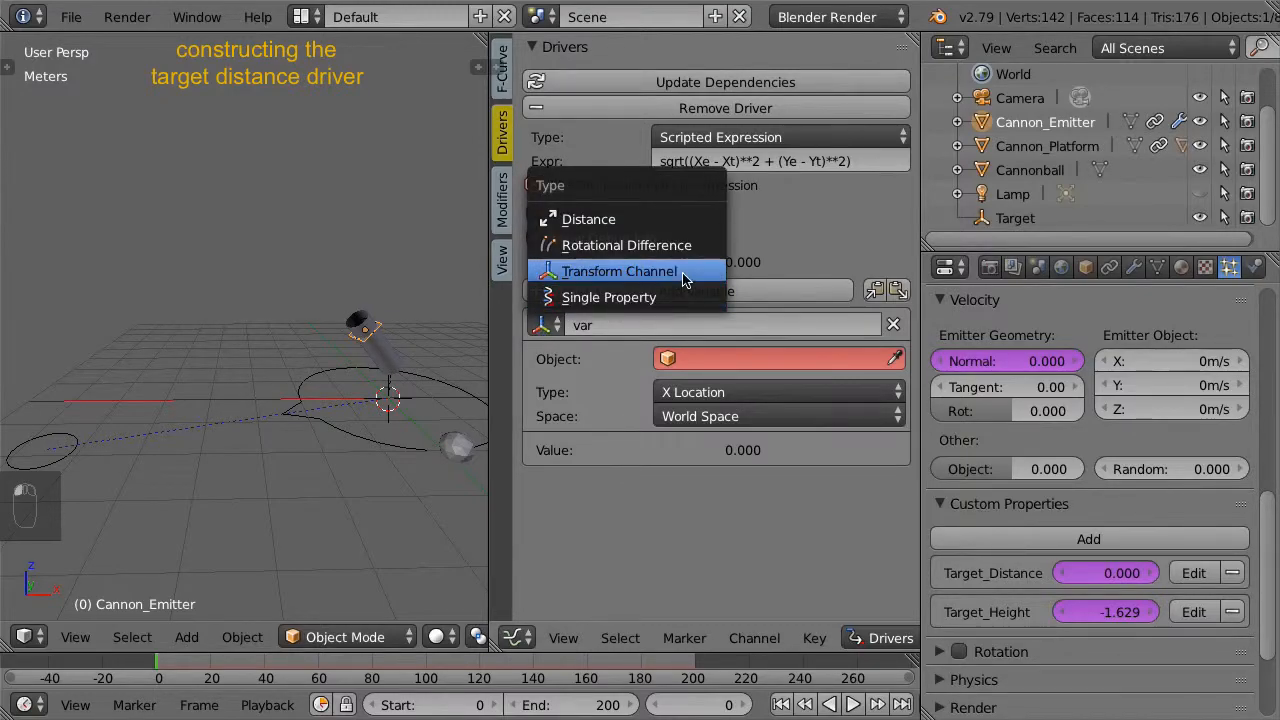
click(610, 272)
click(681, 324)
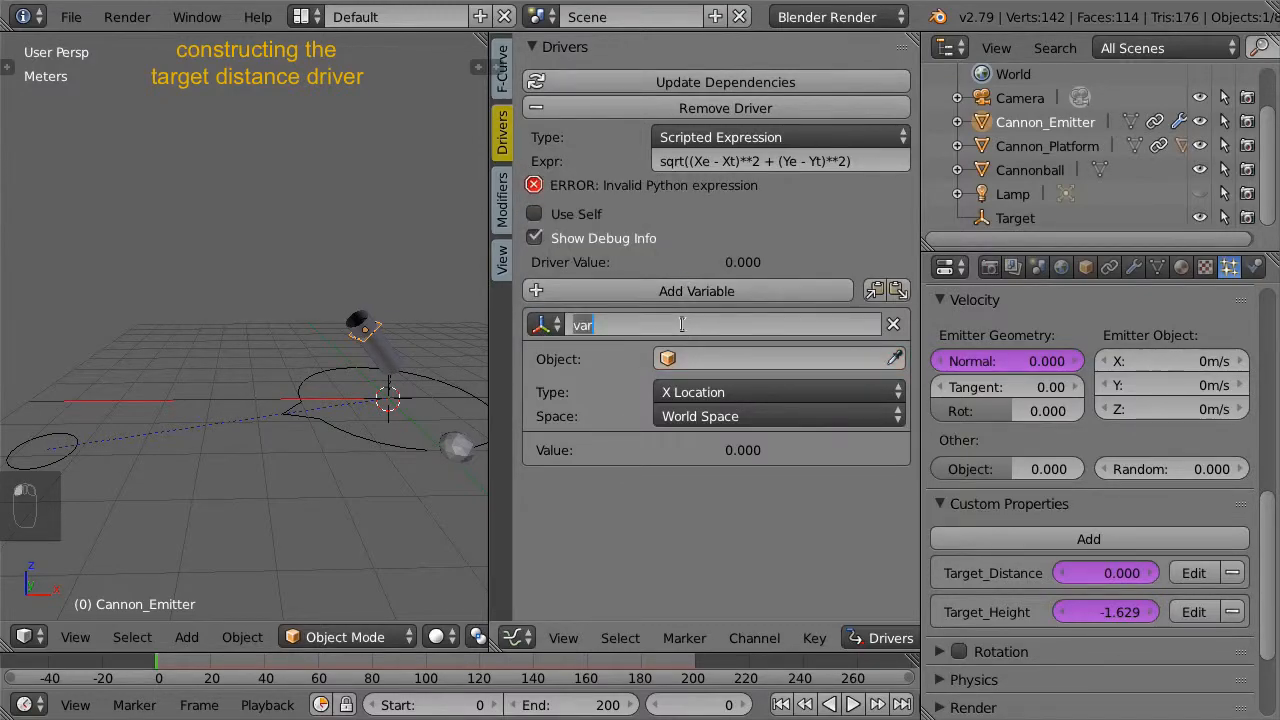
text(Xe)
key(Return)
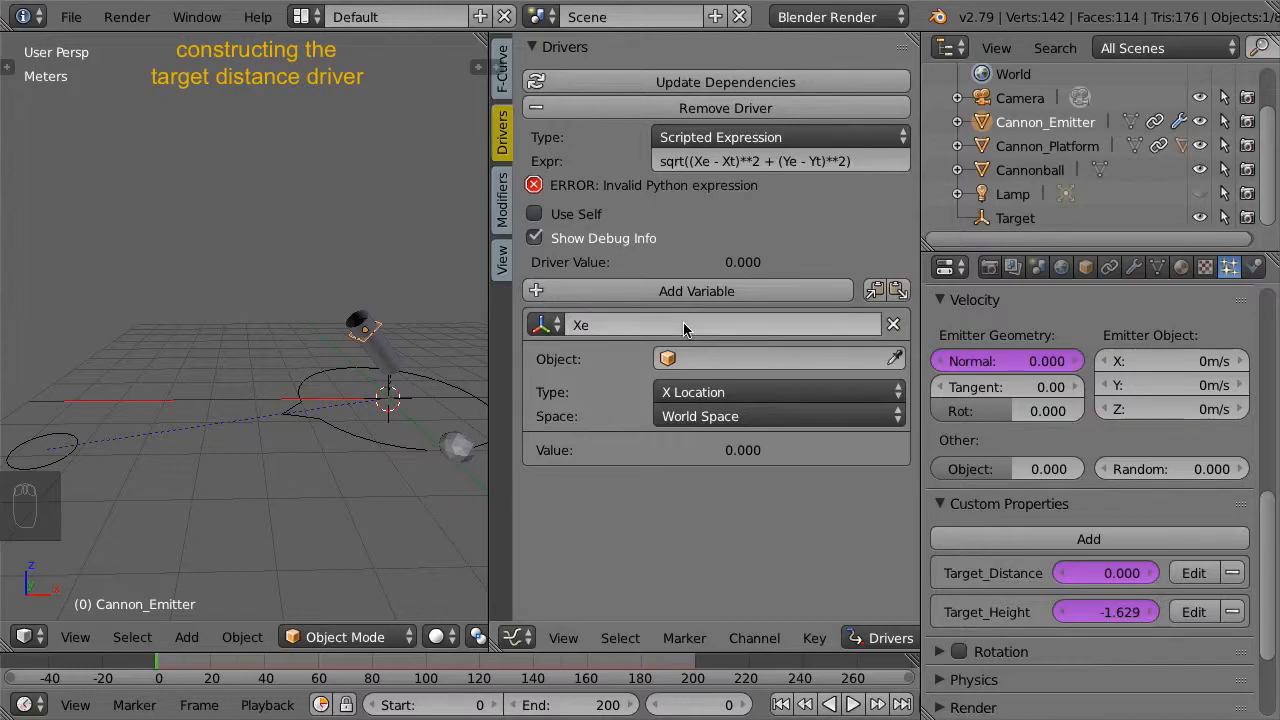
click(758, 359)
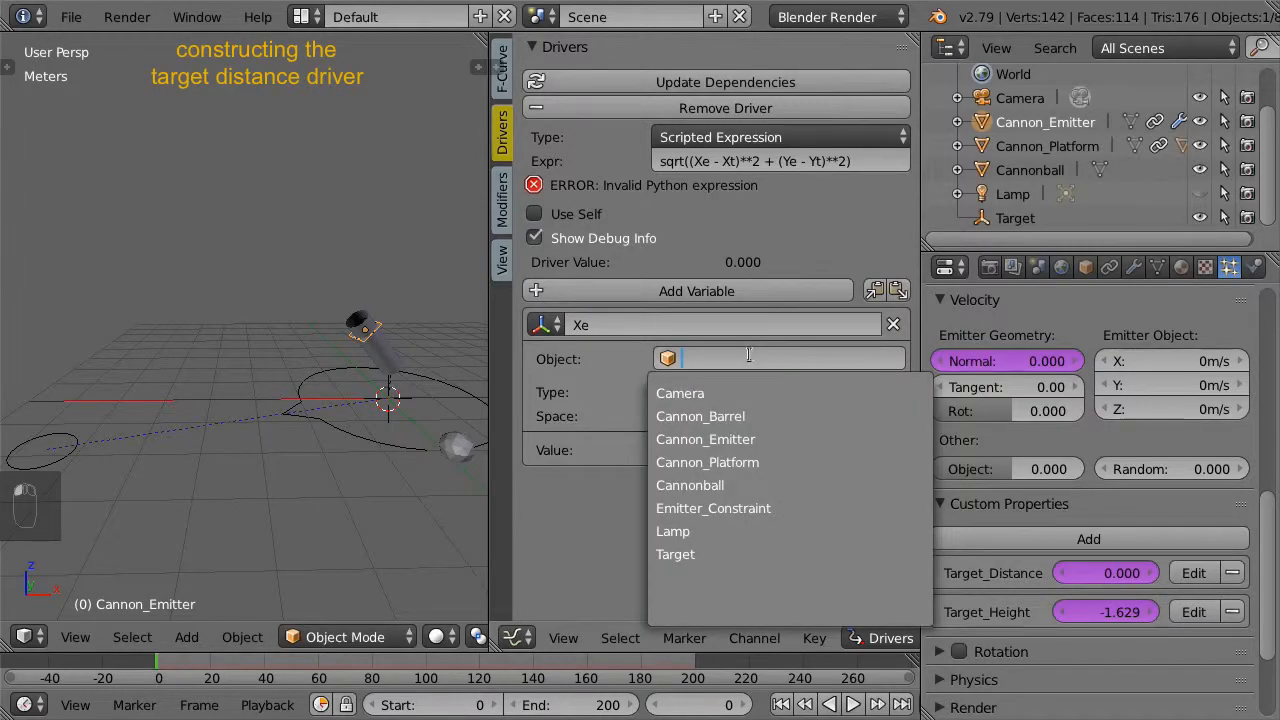
click(797, 437)
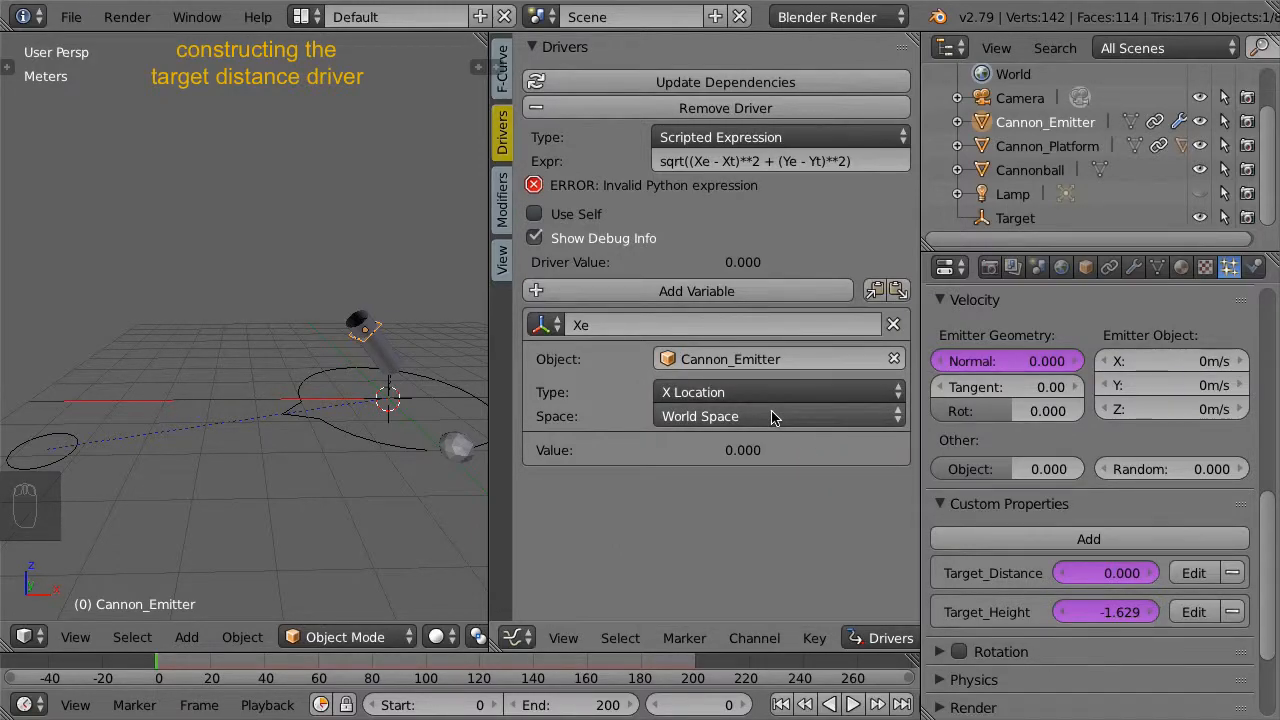
Add a Transform Channel driver variable named Ye that reads the Y Location of Cannon_Emitter
click(768, 291)
click(557, 489)
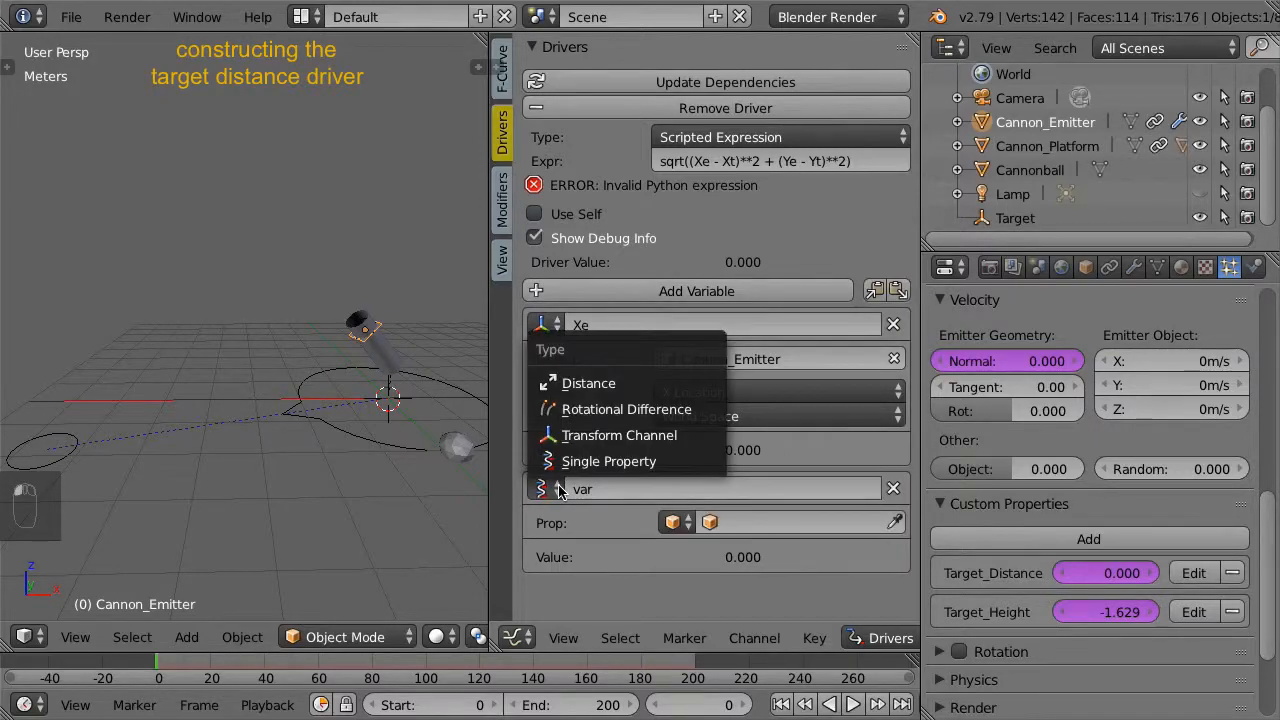
click(686, 435)
click(676, 488)
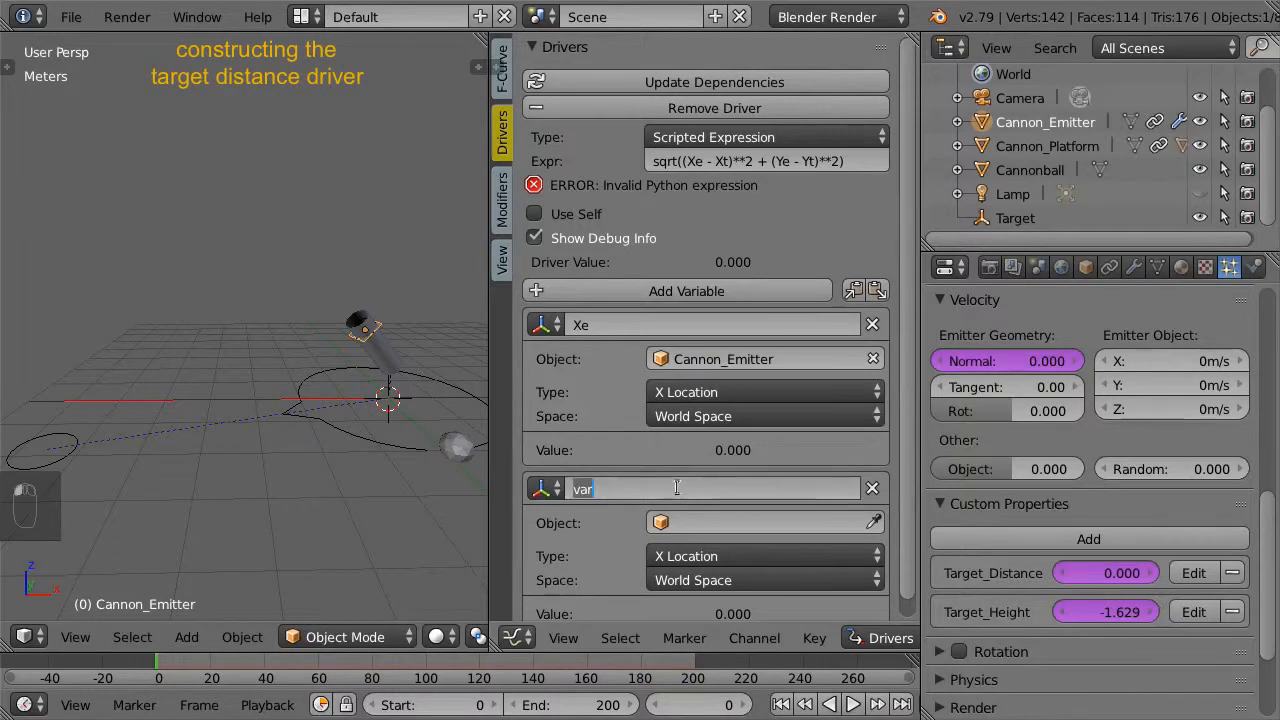
text(Ye)
key(Return)
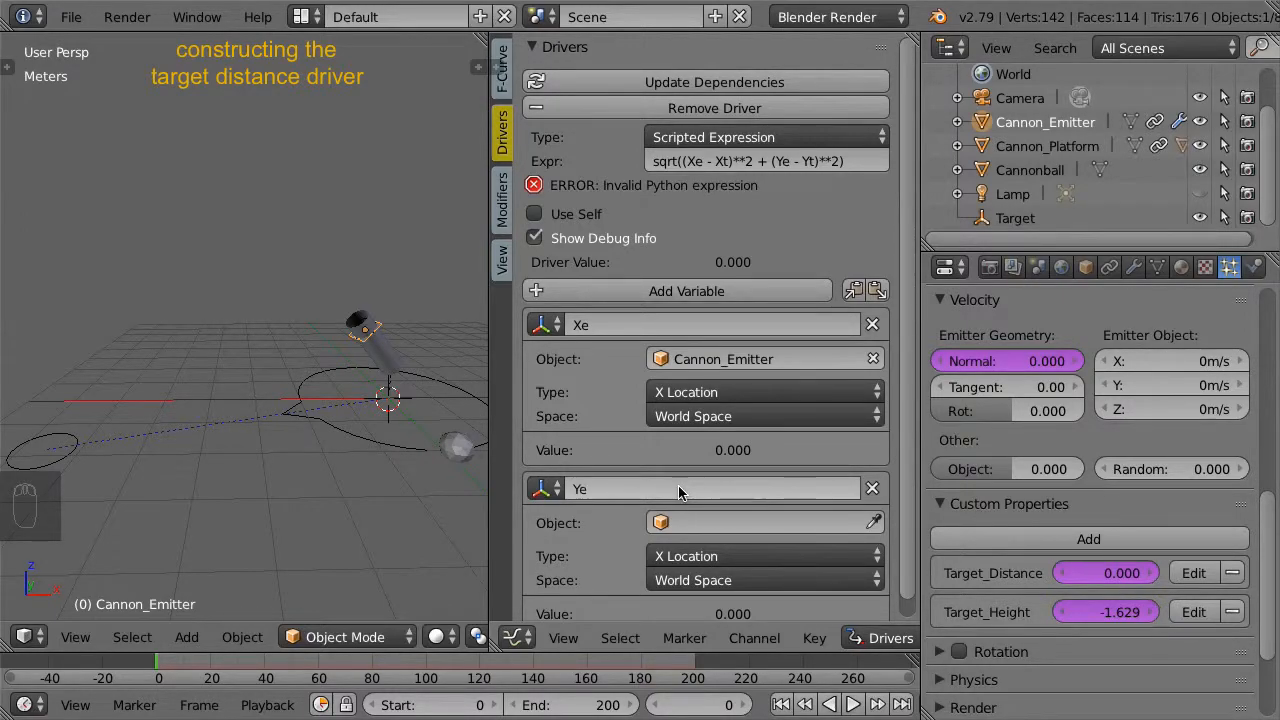
click(680, 521)
click(773, 331)
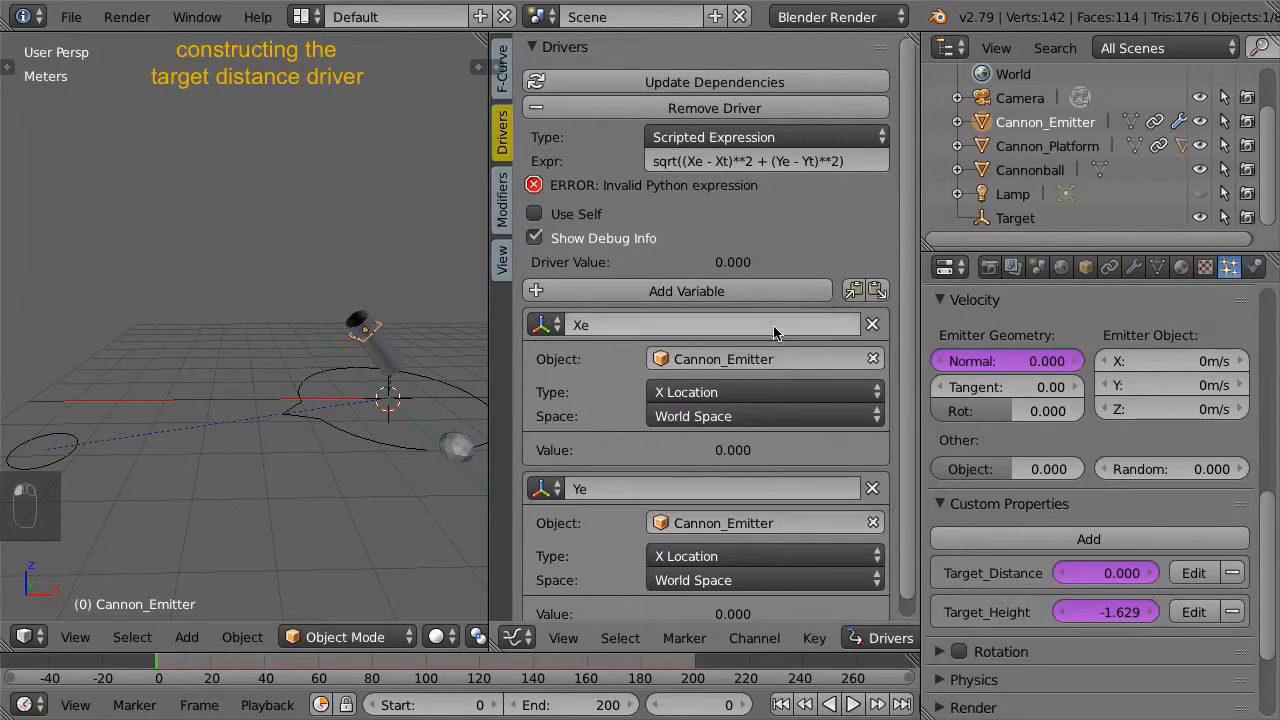
click(782, 558)
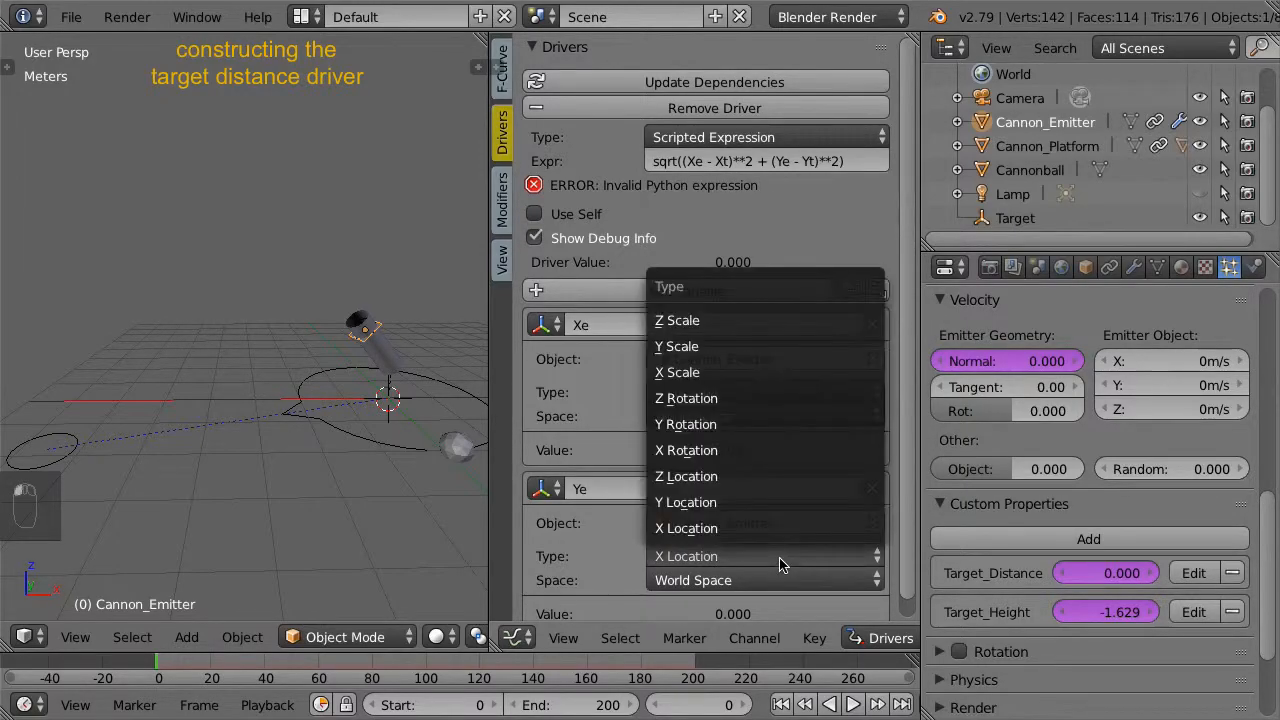
click(790, 502)
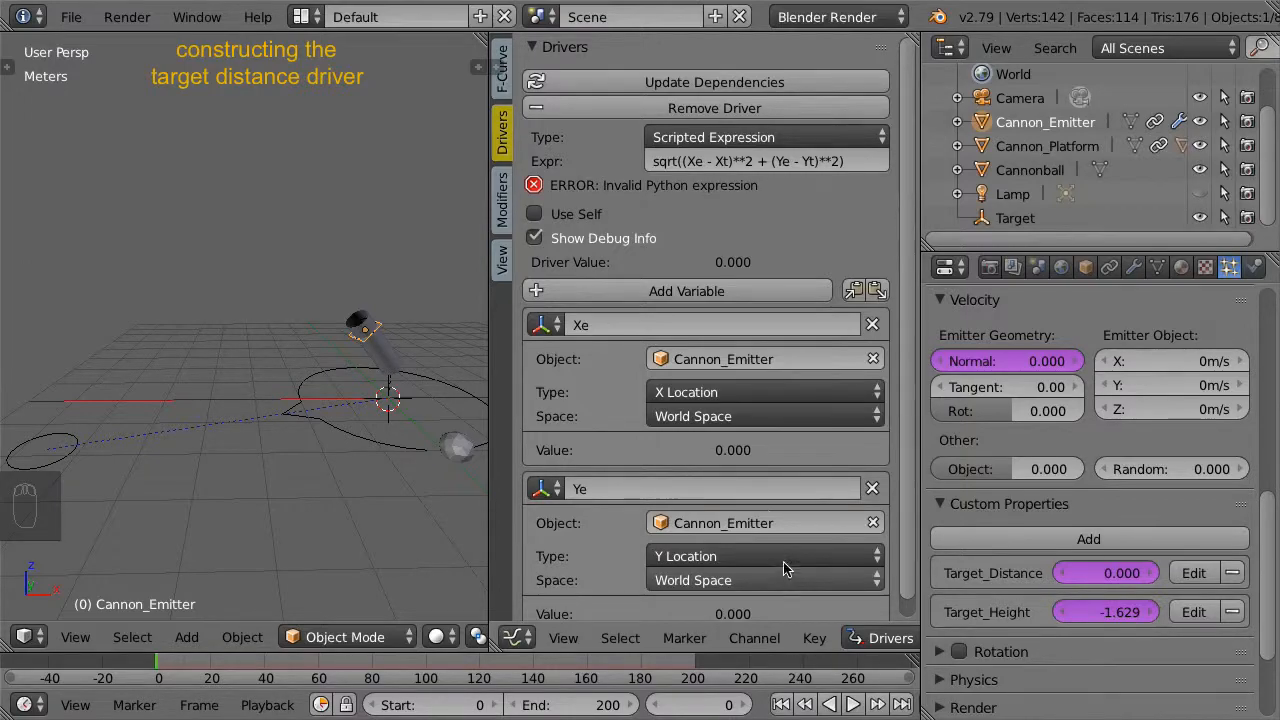
Add a Single Property driver variable named Xt with Cannon_Platform as its source object
click(741, 292)
scroll(741, 292, down, 3)
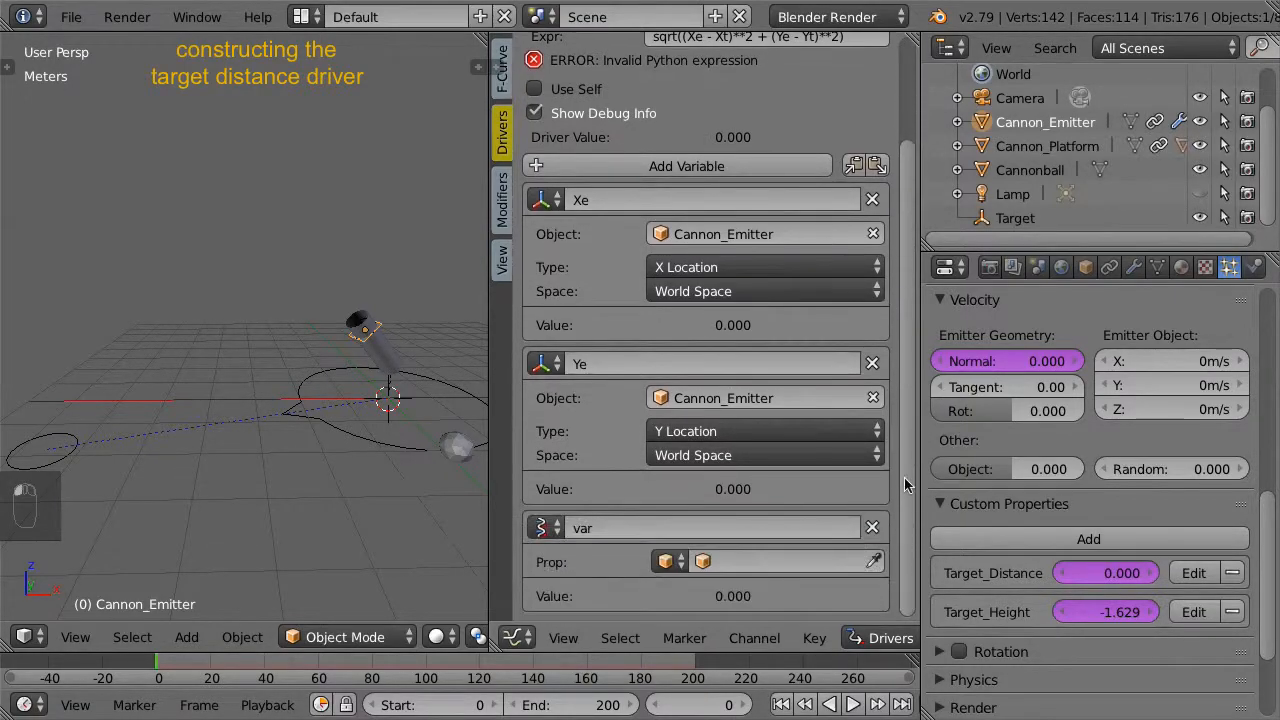
click(603, 529)
text(Xt)
key(Return)
click(773, 564)
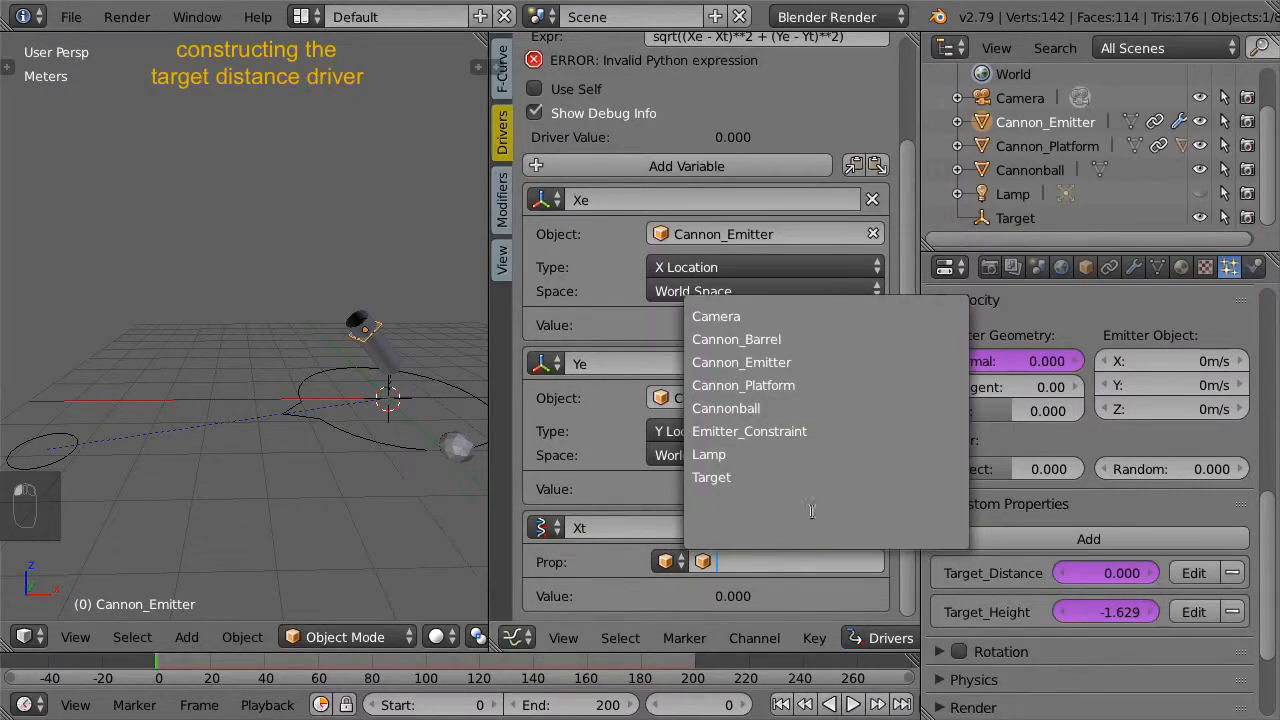
click(831, 386)
Set the Xt variable's path to constraints["Locked Track"].target.location[0] so it reads the target's X location
click(752, 595)
text(constraints["Locked Track"].target)
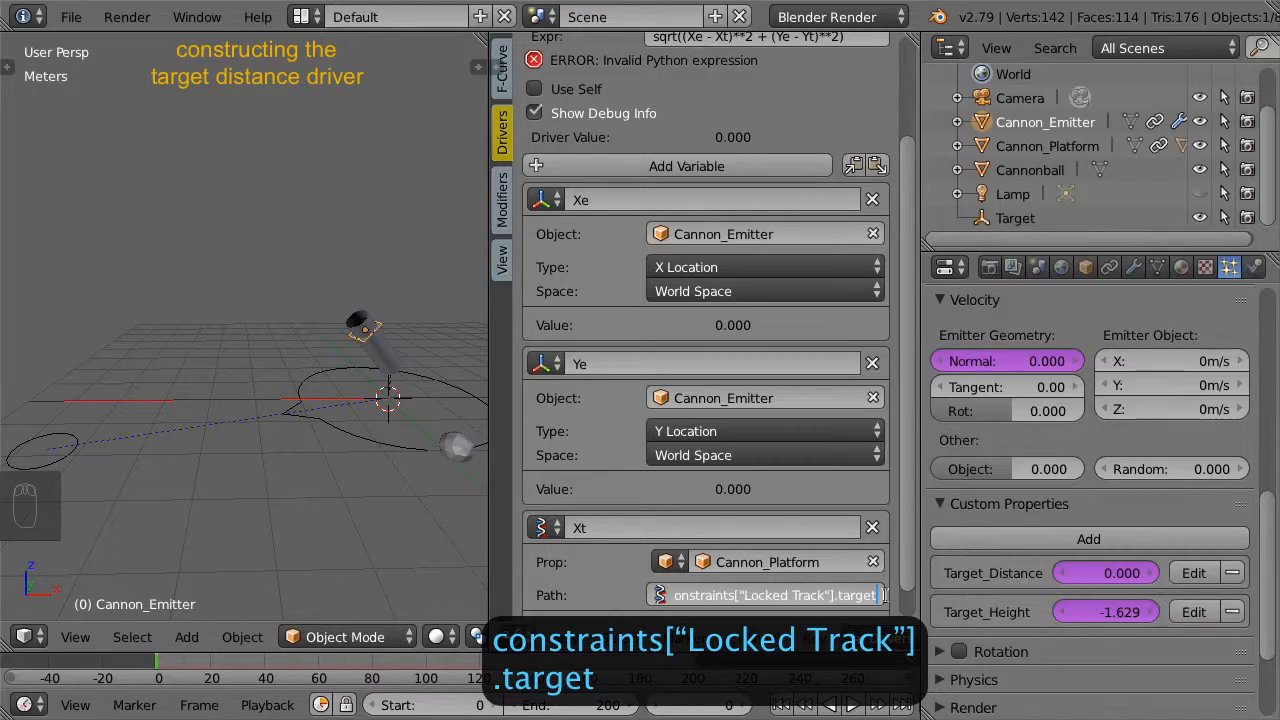
text(.location)
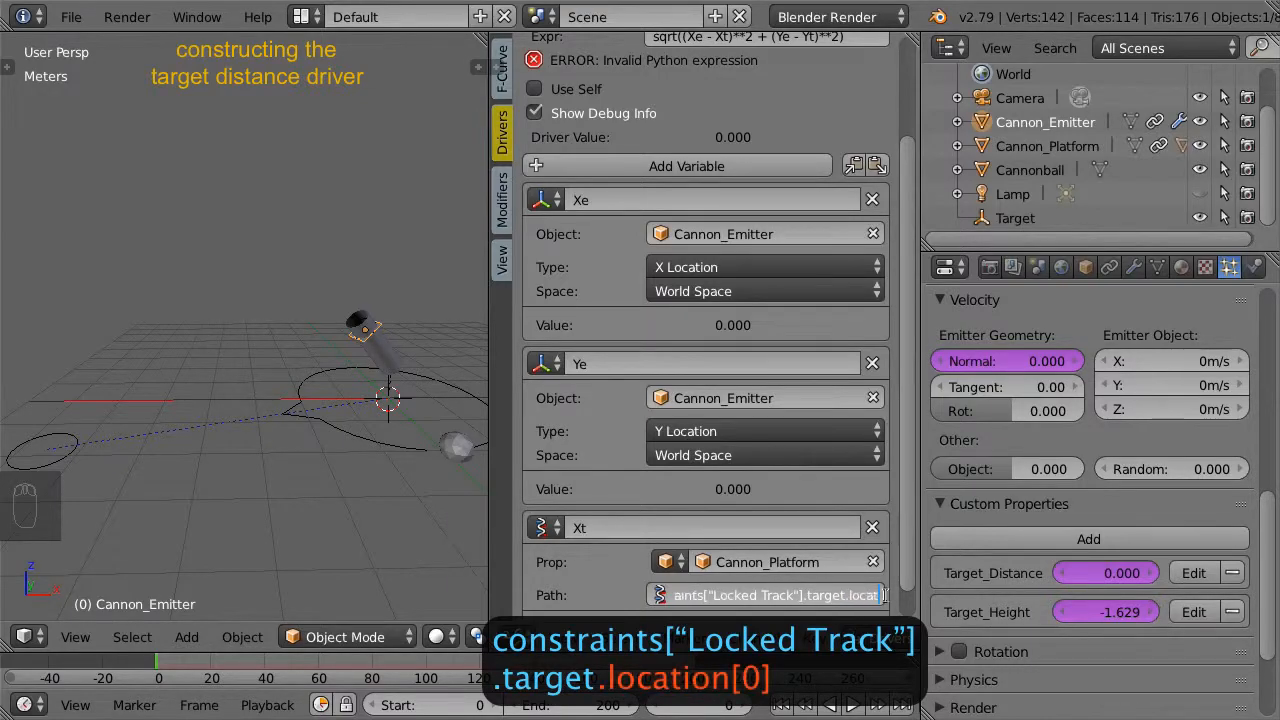
text(0])
key(Return)
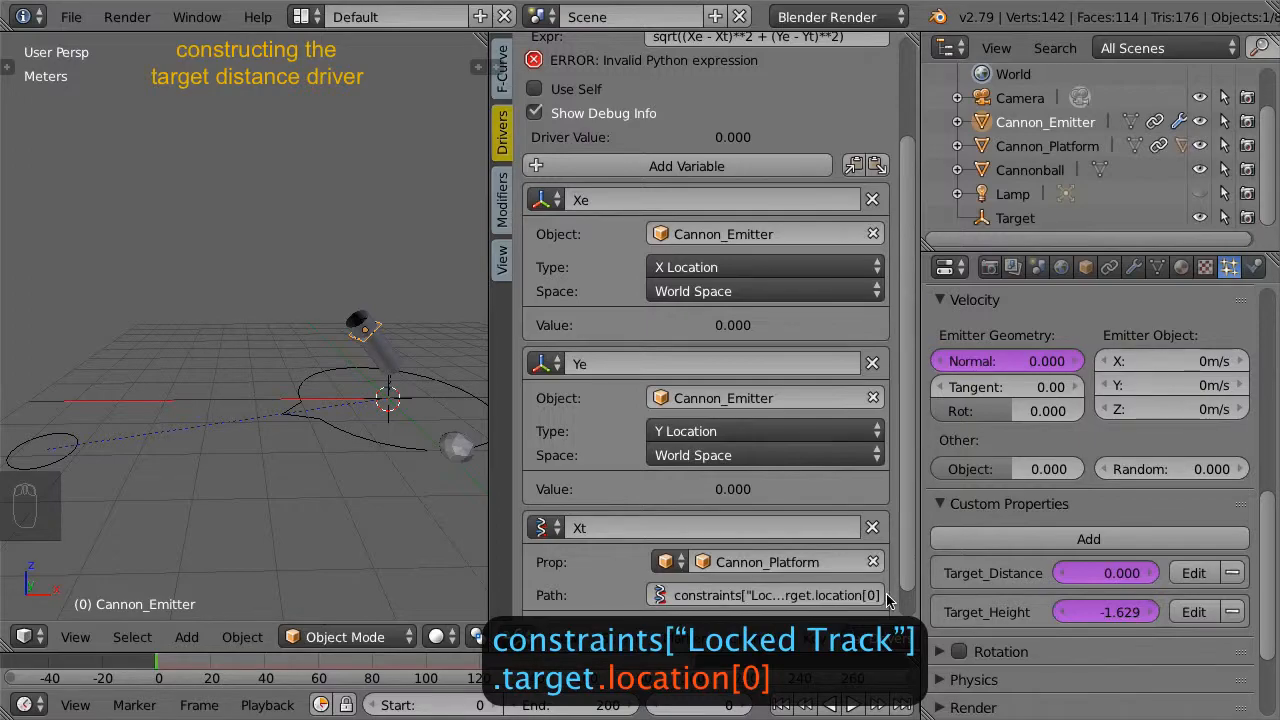
Update the Target_Distance driver's dependencies and check the values of its Xe, Ye and Xt variables
scroll(903, 588, down, 1)
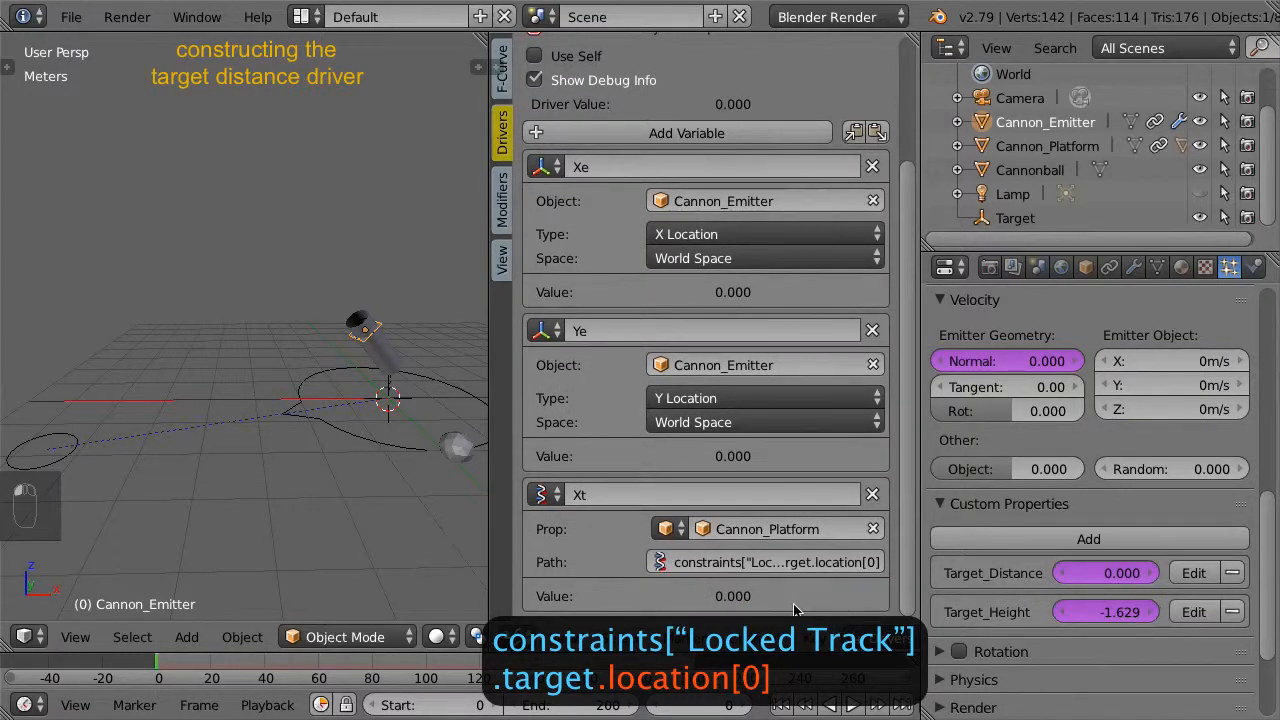
scroll(900, 572, up, 5)
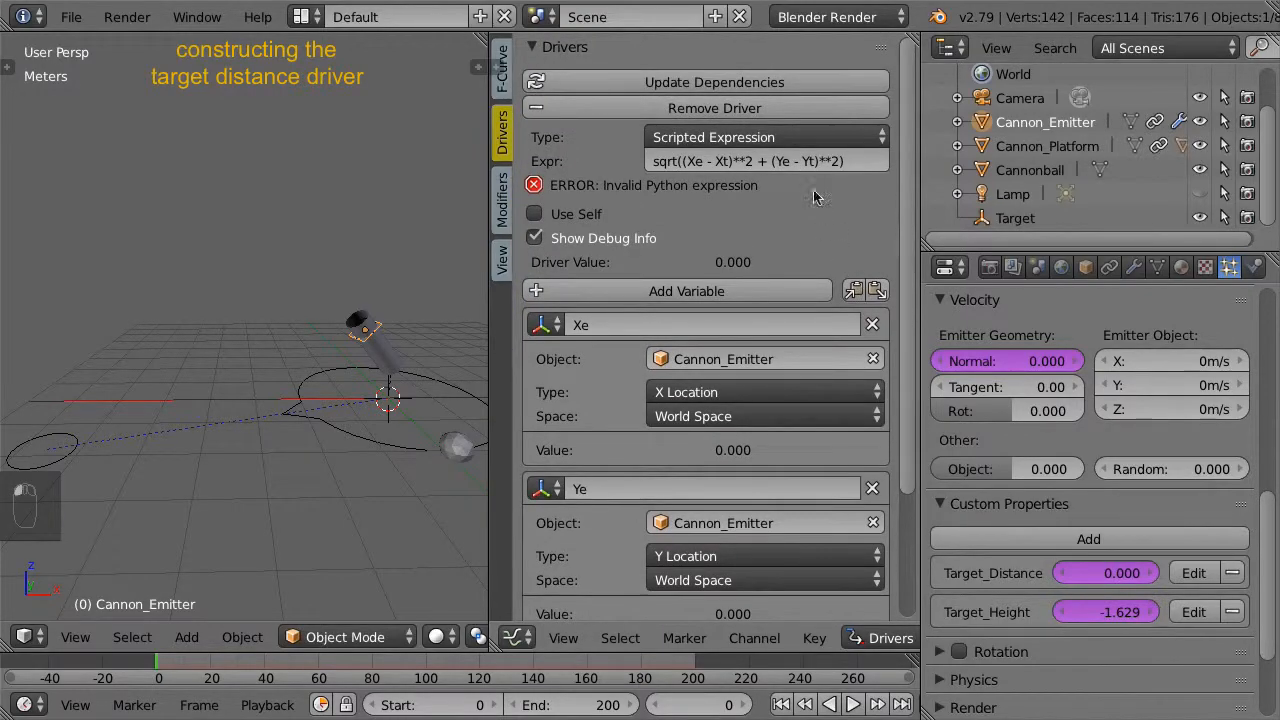
click(766, 84)
drag(910, 222, 909, 371)
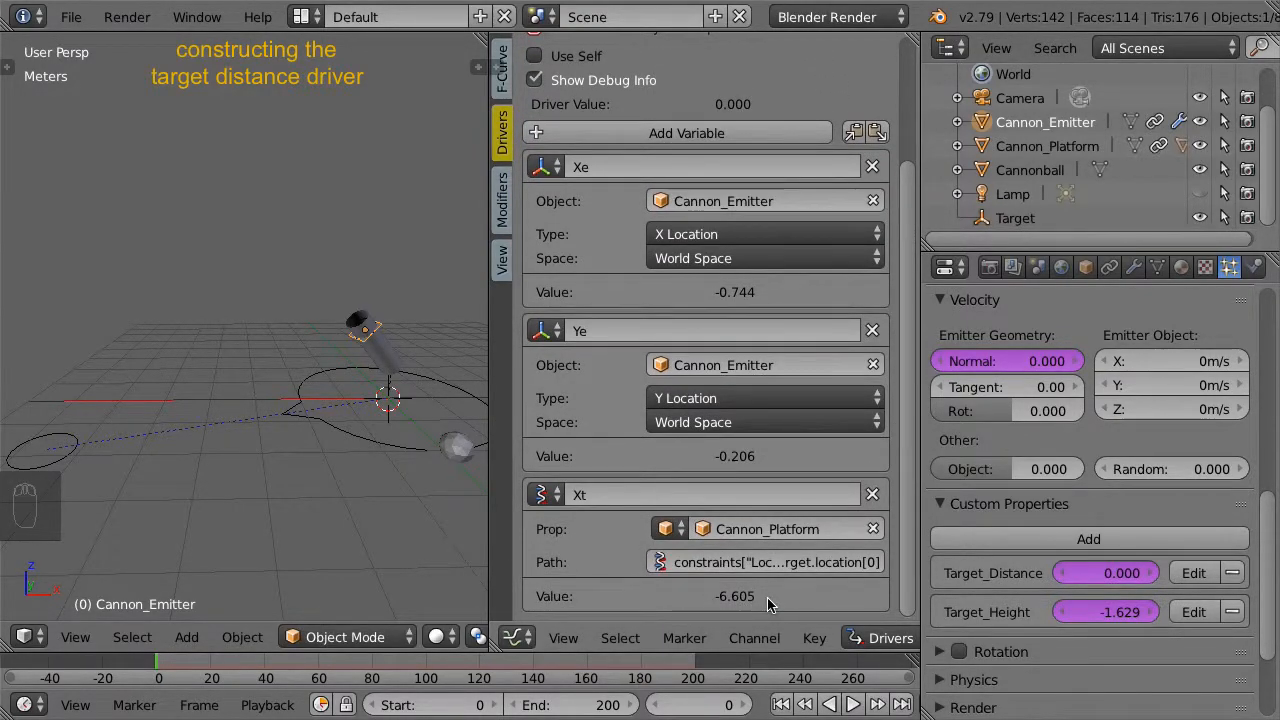
Add a Single Property driver variable named Yt with Cannon_Platform as its source object
click(740, 133)
drag(908, 274, 886, 406)
click(611, 528)
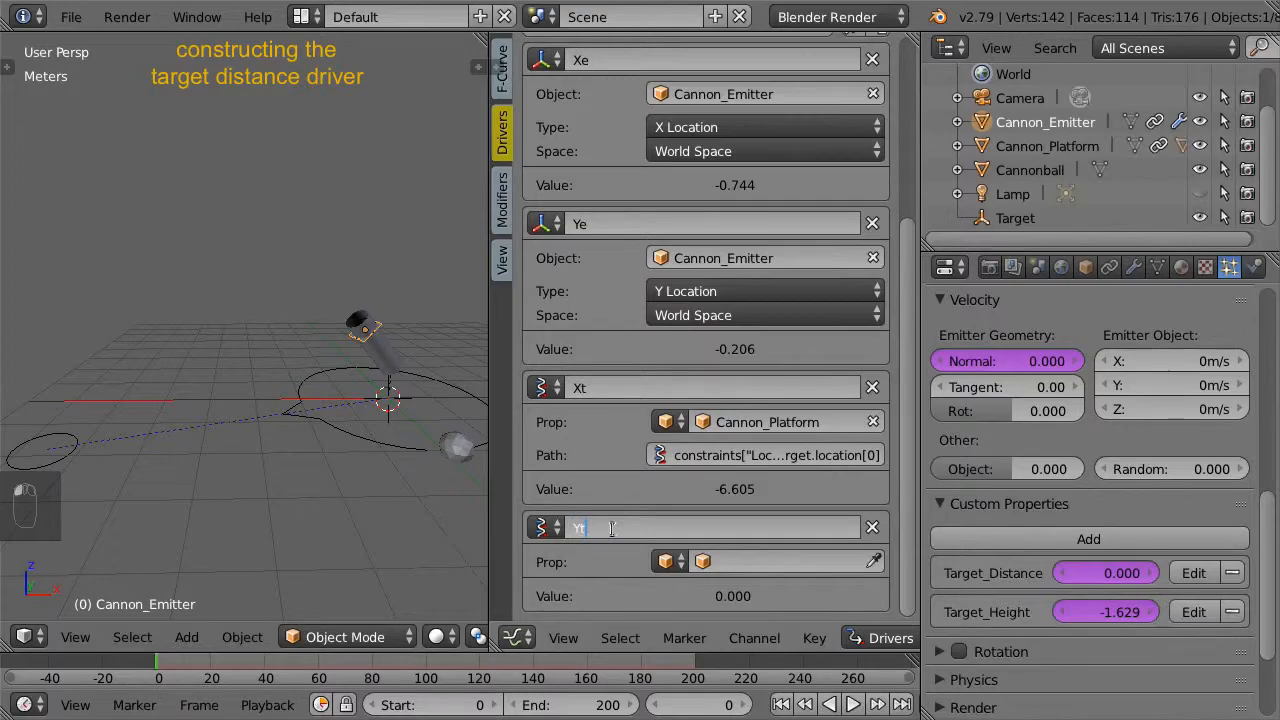
key(Return)
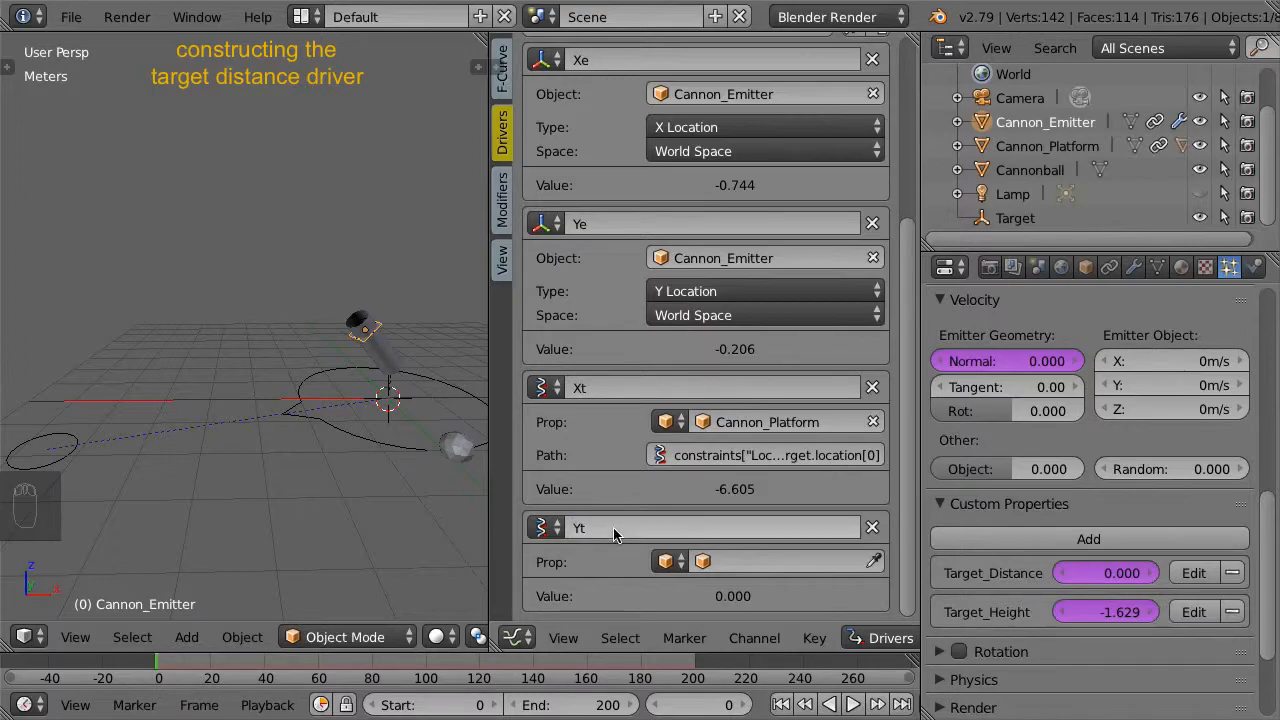
click(727, 571)
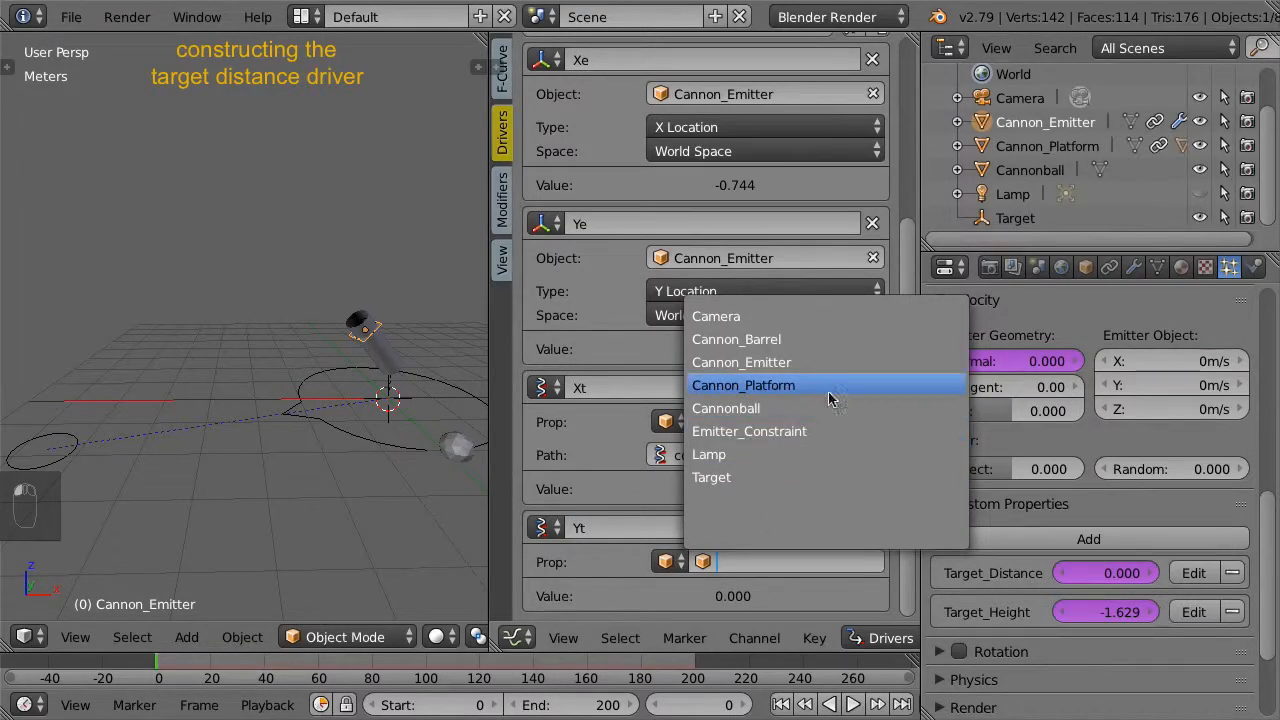
click(760, 380)
Set the Yt variable's path to constraints["Locked Track"].target.location[1] so it reads the target's Y location
click(717, 594)
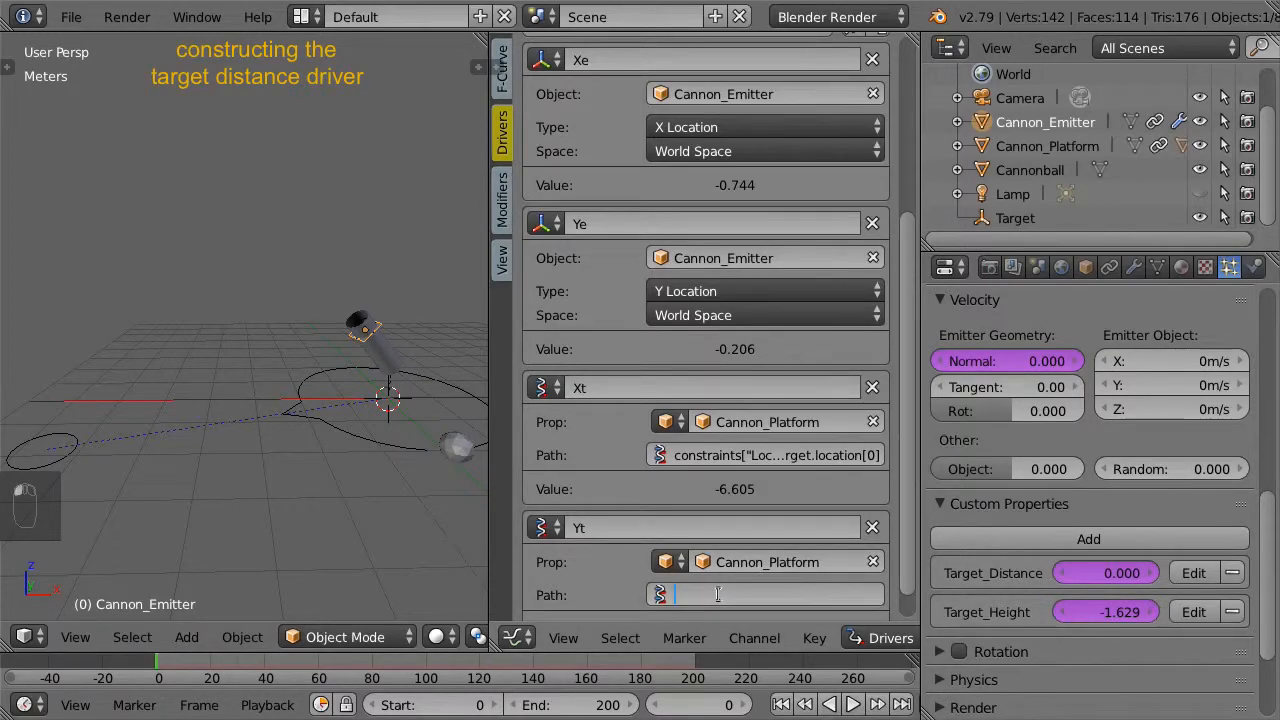
text(constraints["Locked Track"].target)
text(.location)
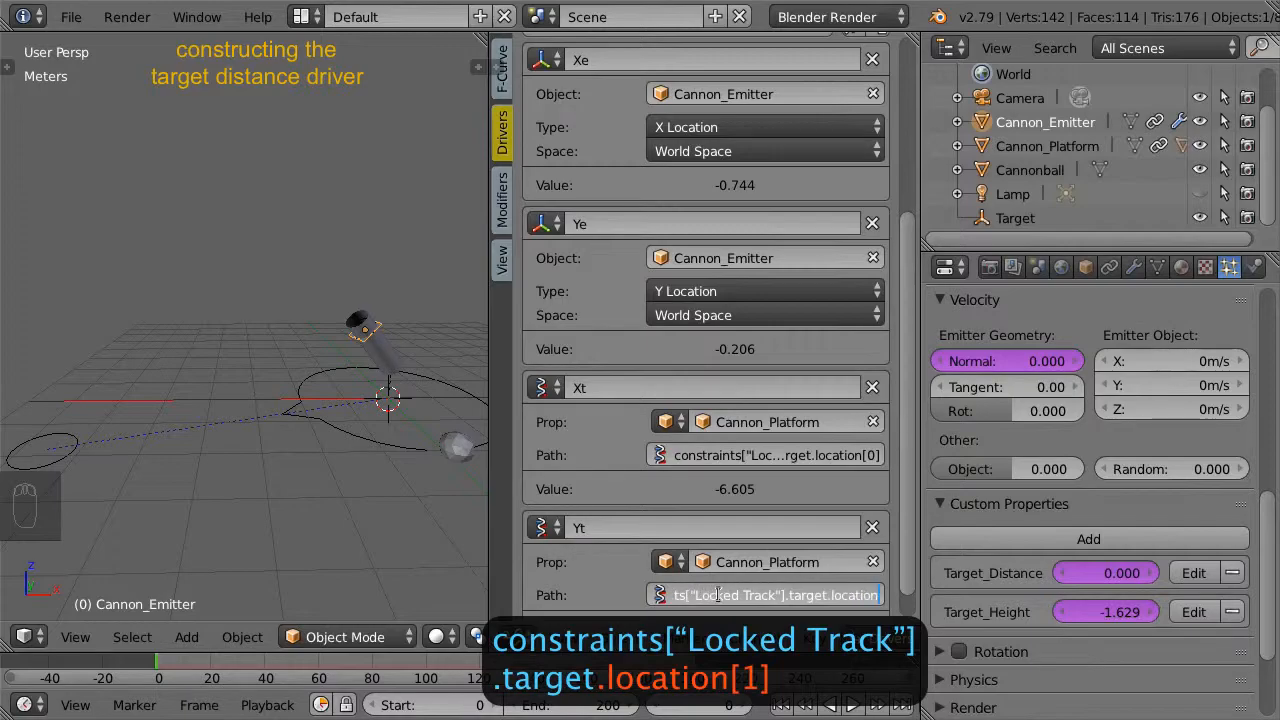
text([1])
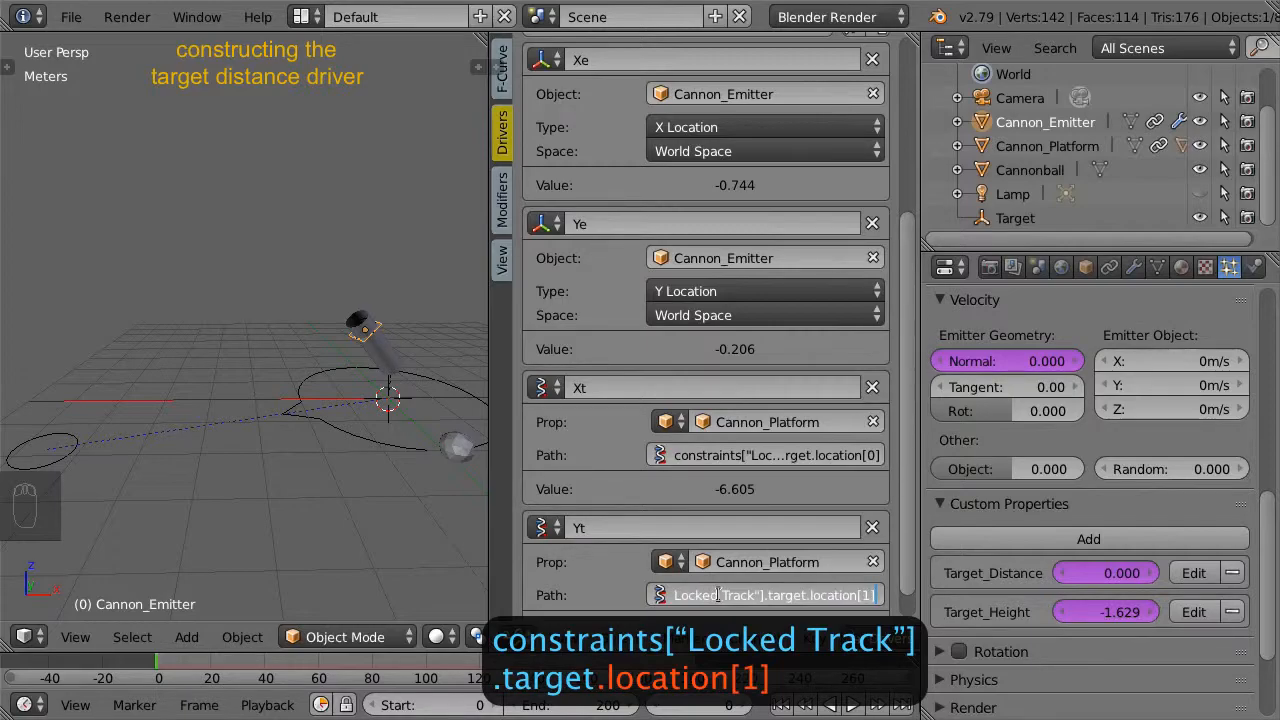
key(Return)
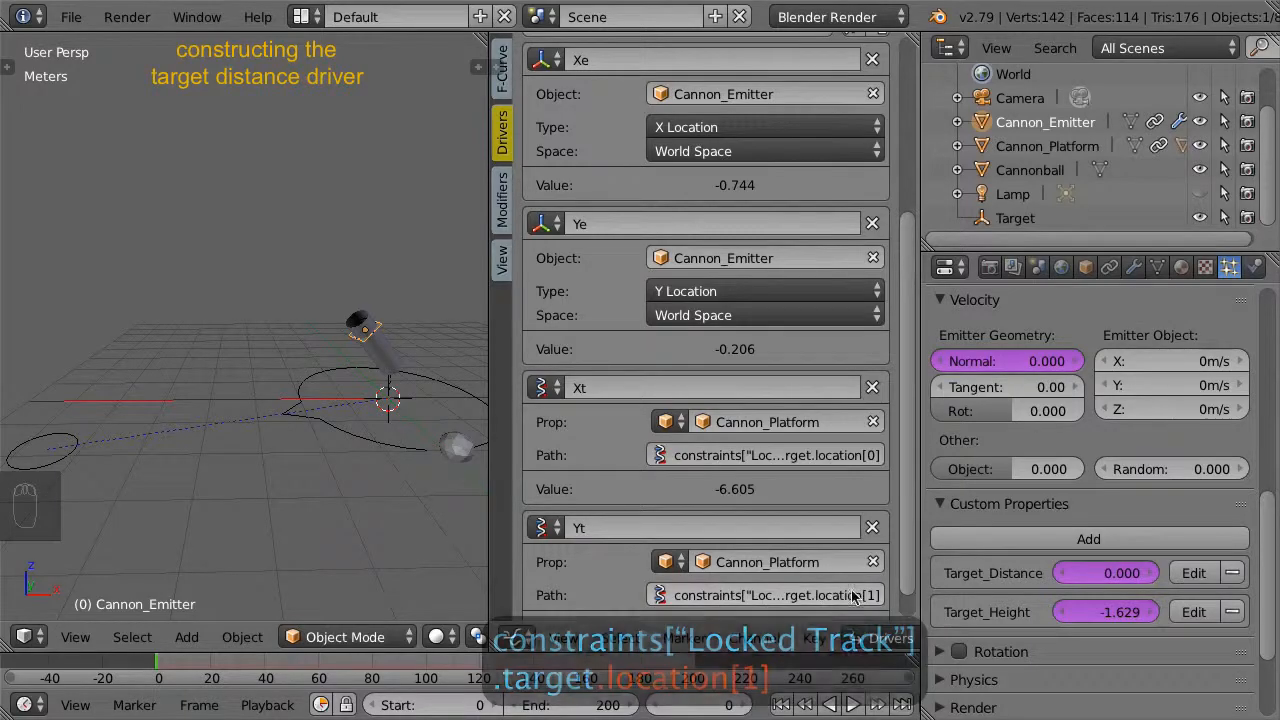
Update the dependencies of the completed Target_Distance driver so its expression is re-evaluated
scroll(905, 584, down, 1)
scroll(906, 558, up, 2)
drag(905, 558, 907, 400)
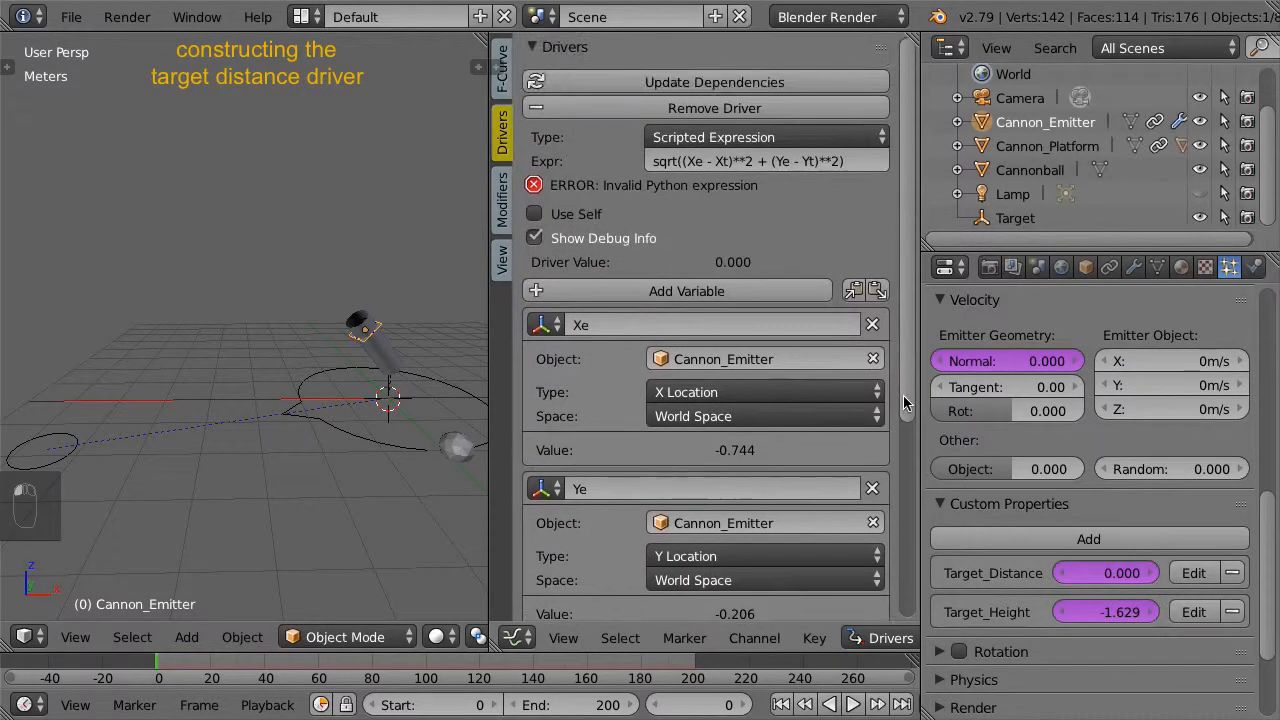
click(749, 86)
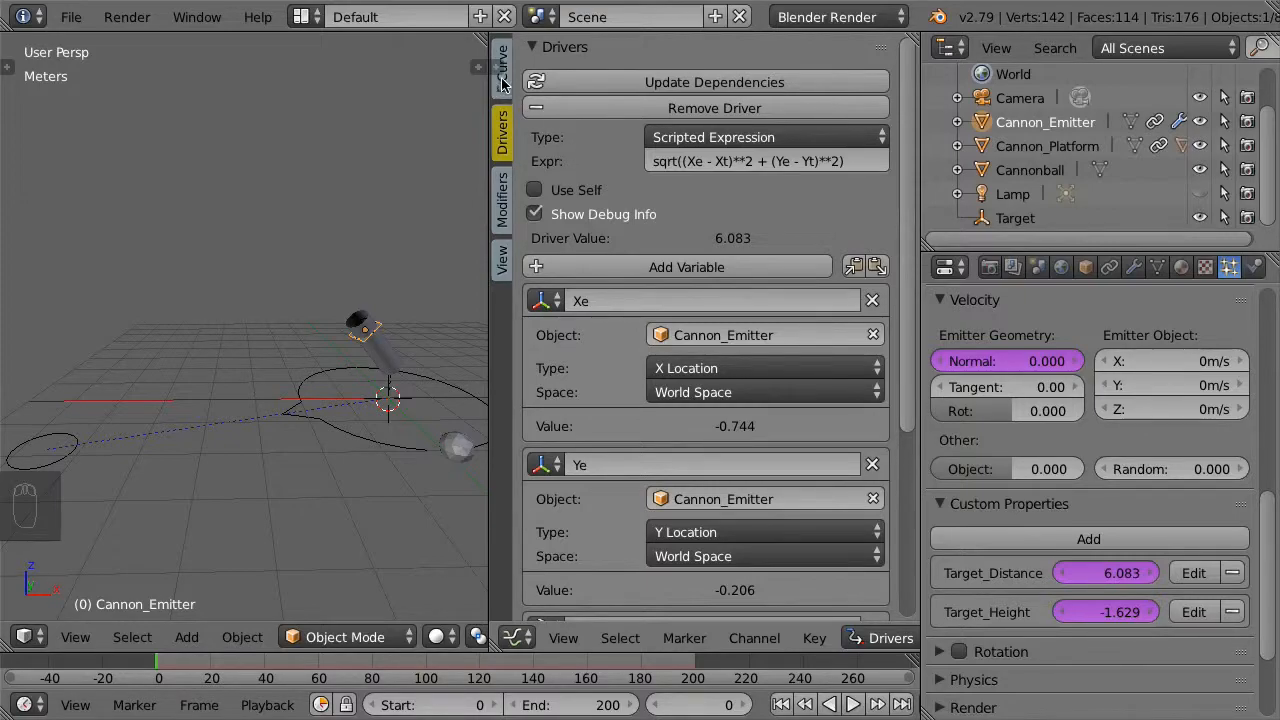
Show the settings of the Cannonball_Emitter's Normal velocity driver and add a variable named d
key(n)
click(576, 96)
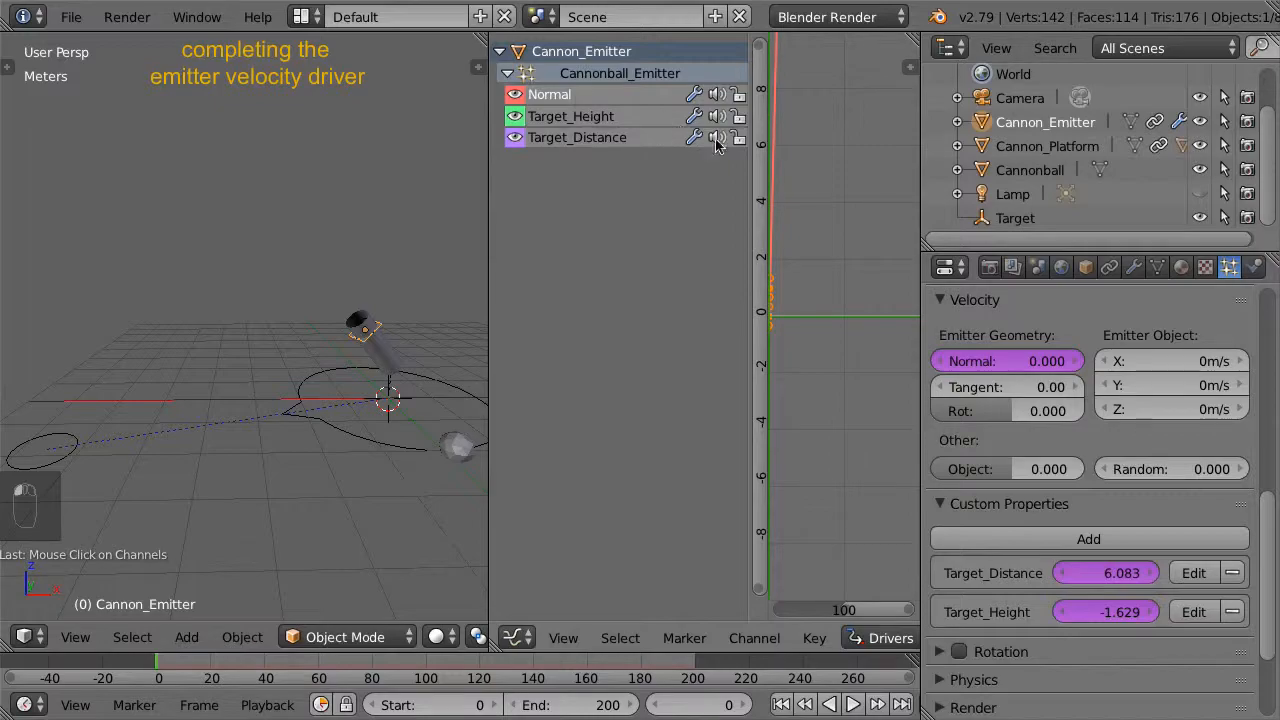
drag(748, 152, 530, 152)
key(n)
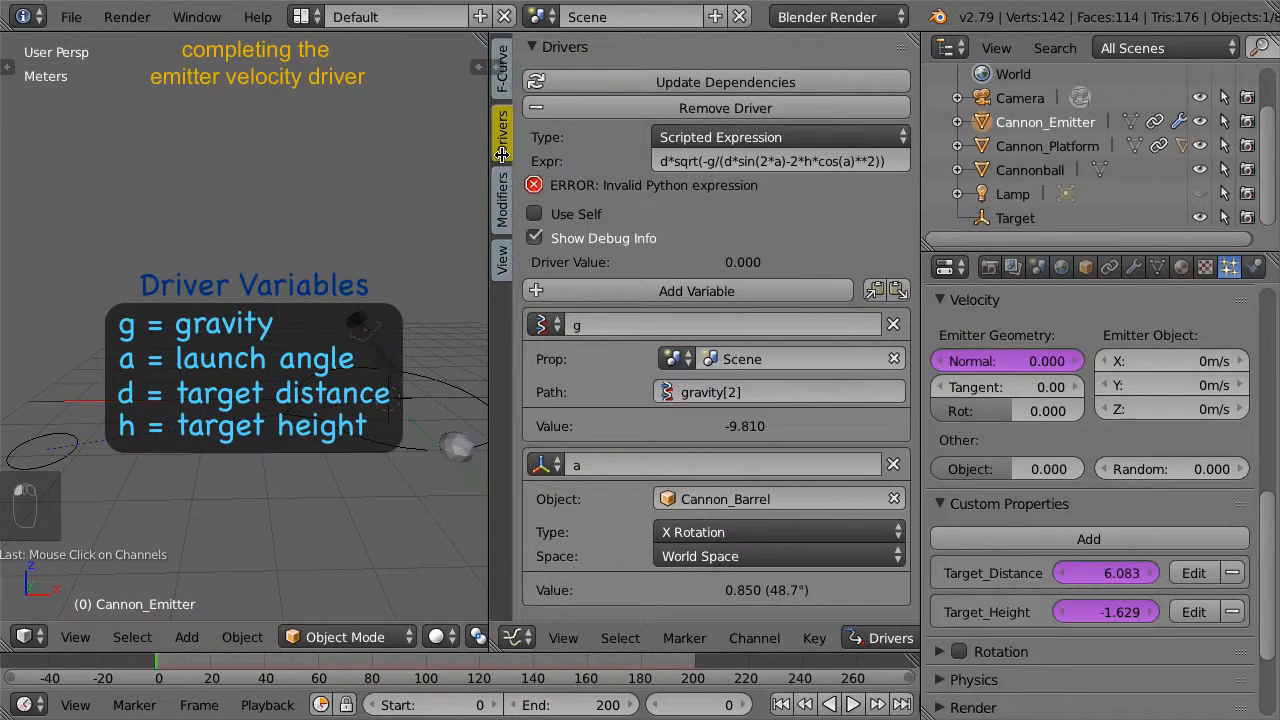
click(684, 292)
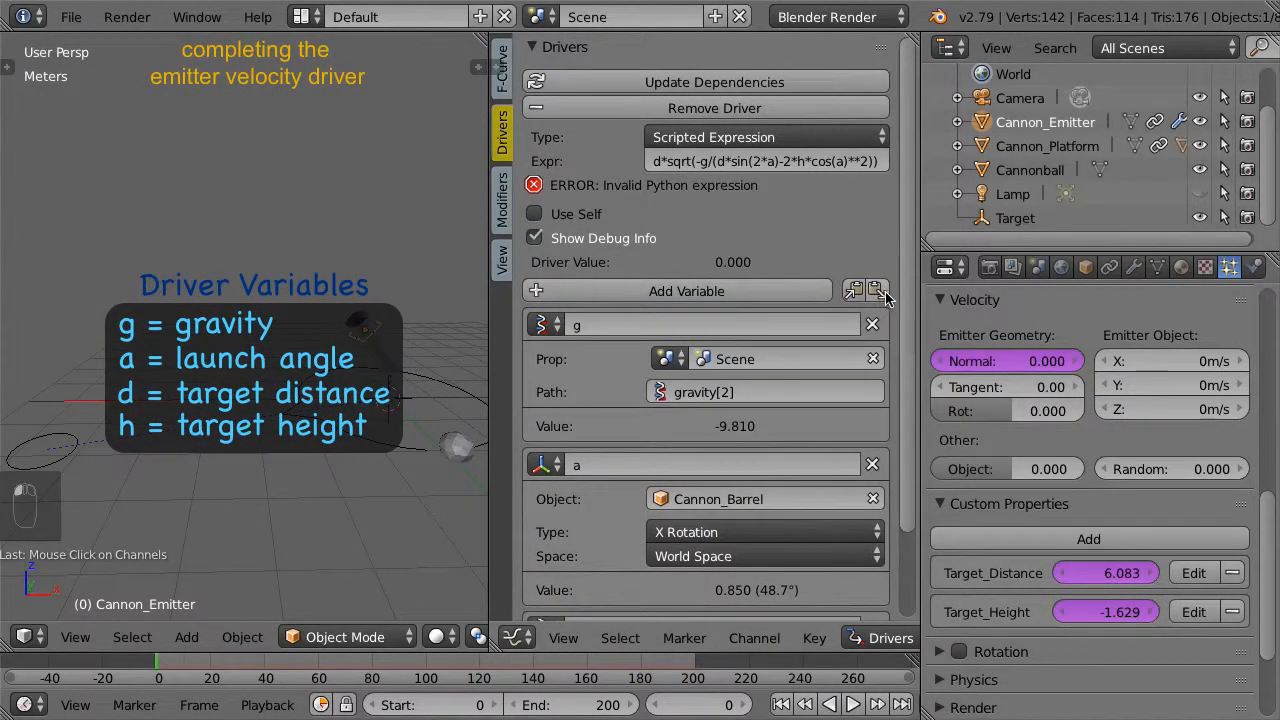
scroll(903, 398, down, 3)
scroll(903, 398, down, 1)
click(634, 526)
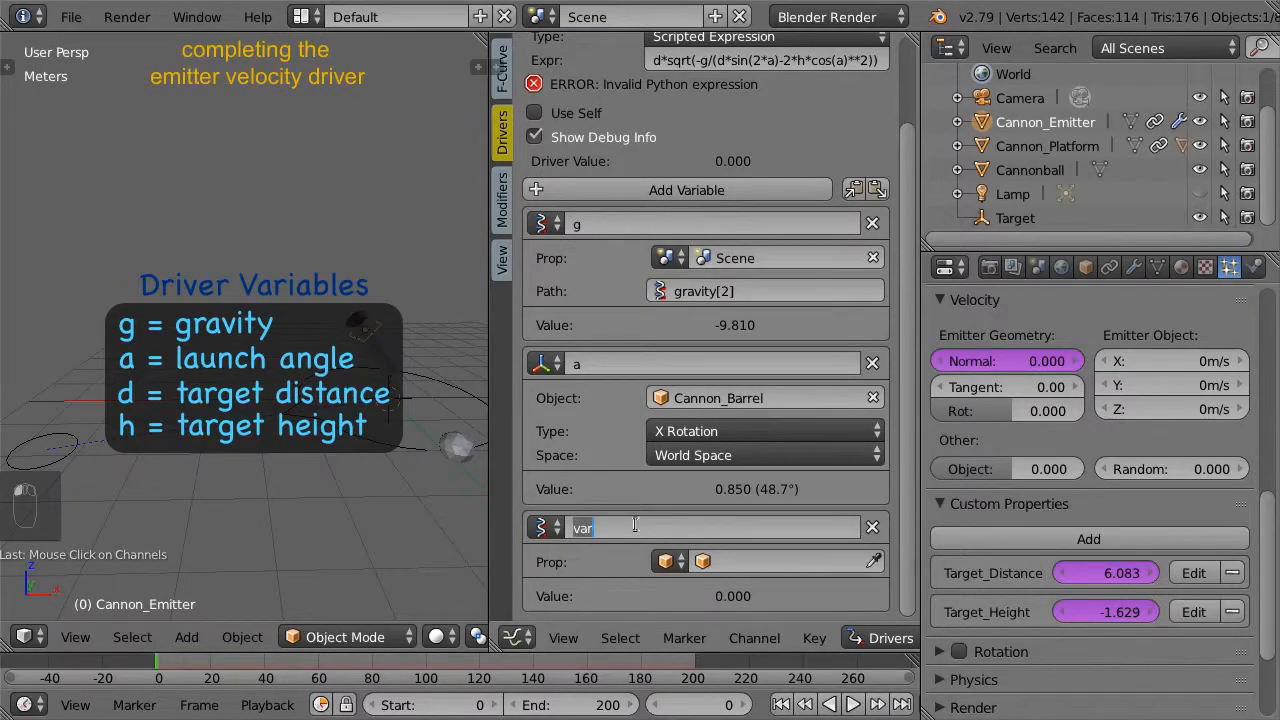
text(d)
key(Return)
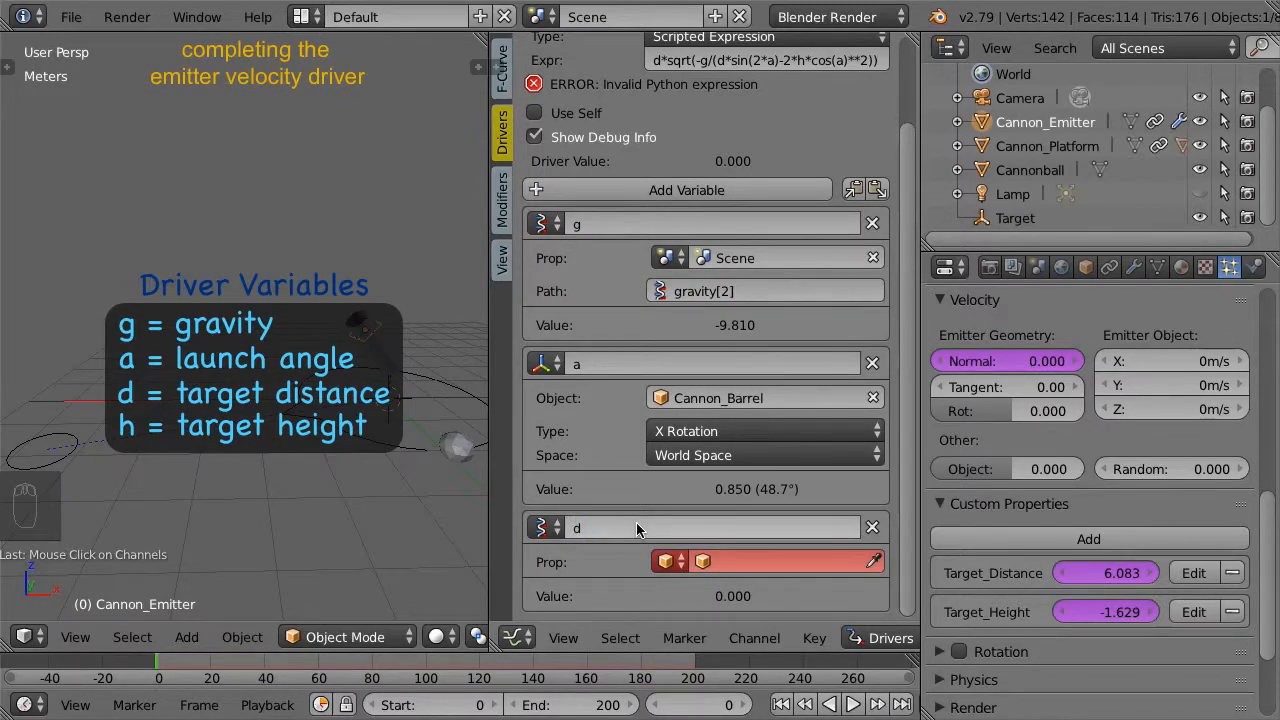
Set the d variable's source to Particle type with the Cannonball_Emitter particle settings
click(672, 562)
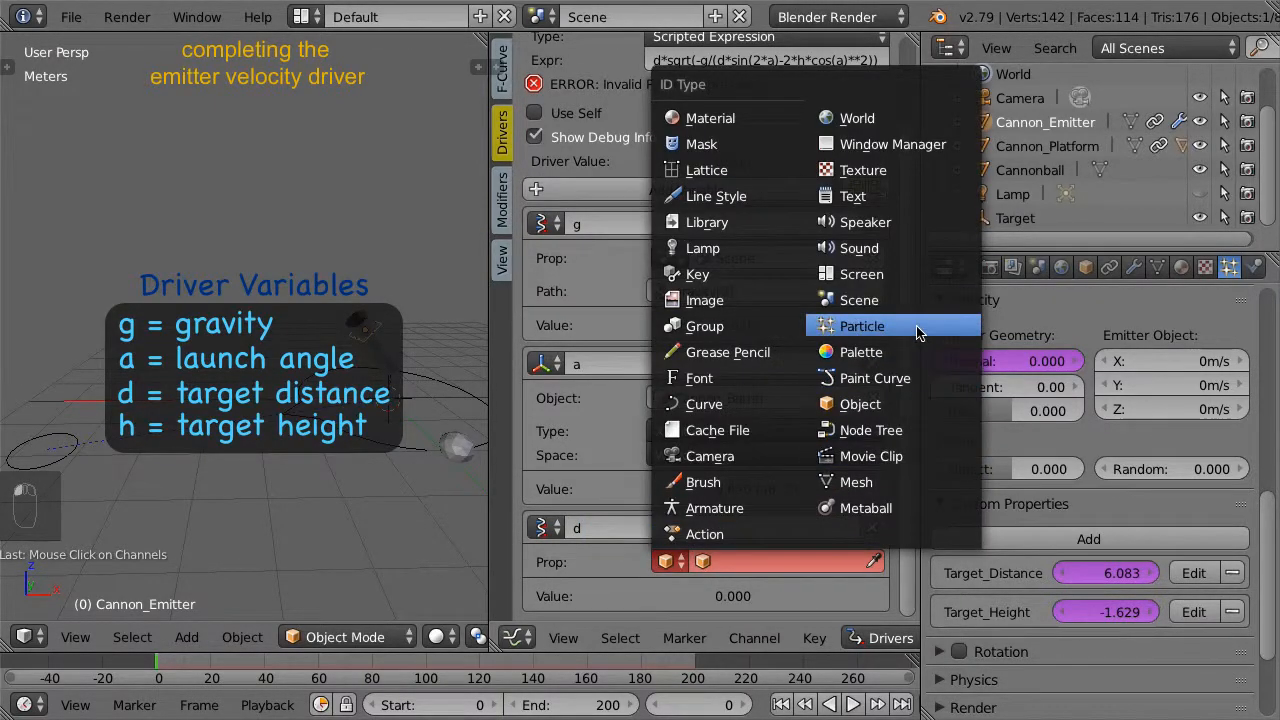
click(862, 326)
click(797, 561)
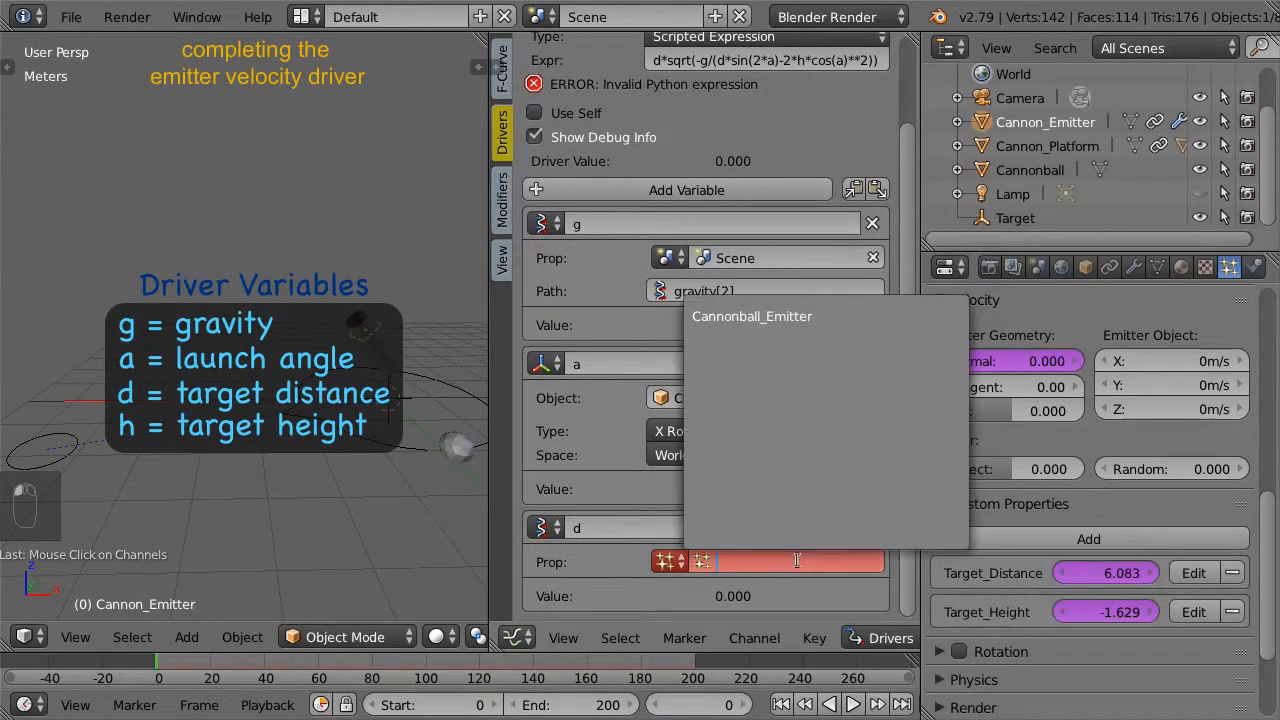
click(845, 322)
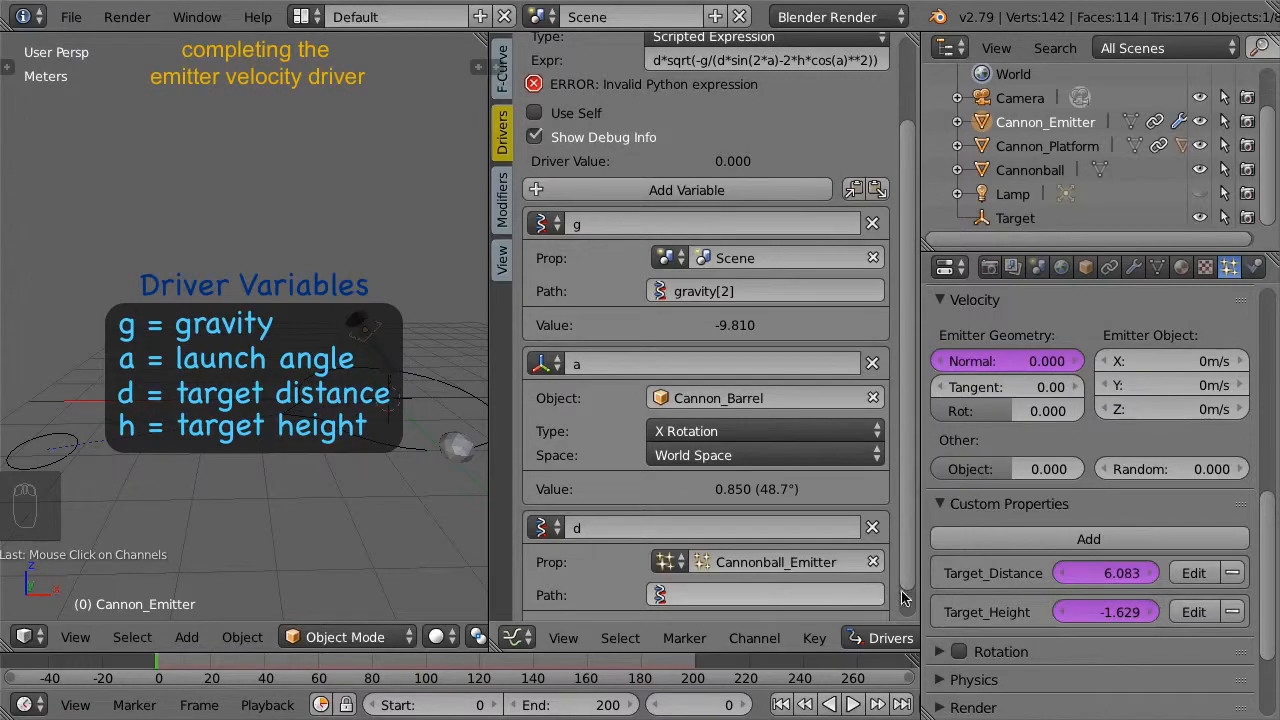
Copy the data path of the Target_Distance custom property and use it as the d variable's path
right_click(1092, 582)
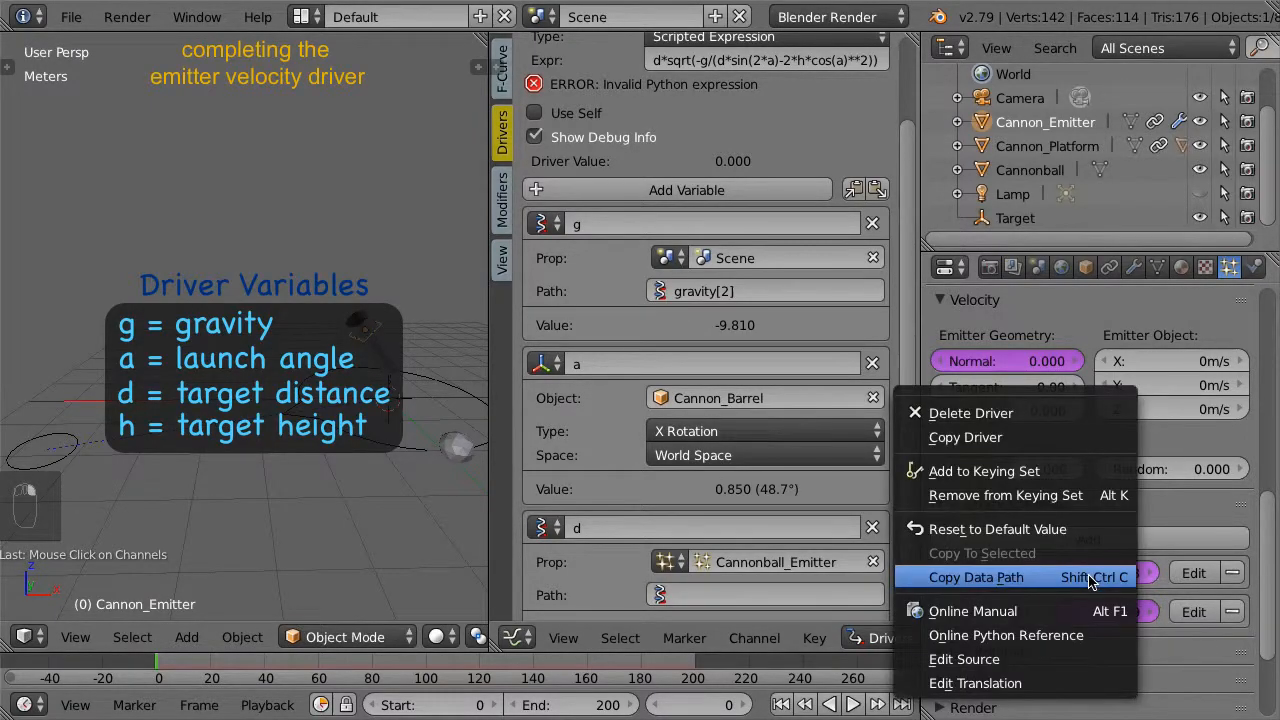
click(1090, 578)
click(779, 594)
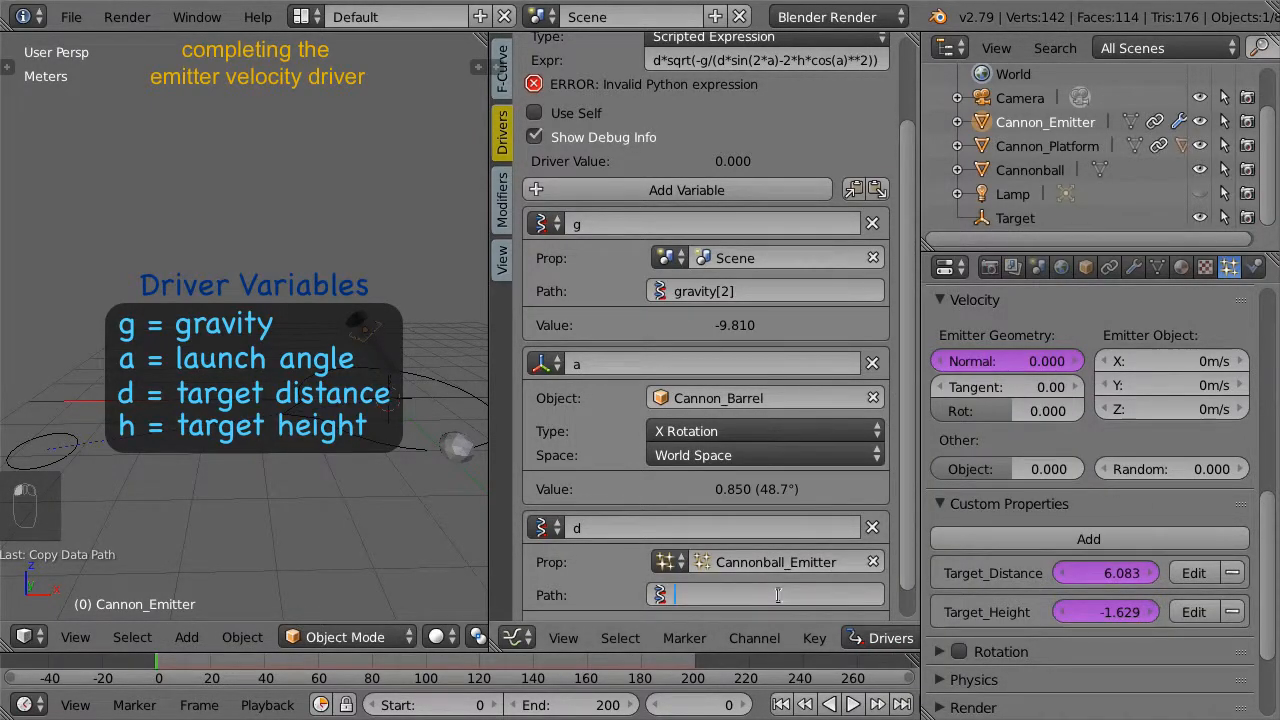
key(ctrl+v)
key(Return)
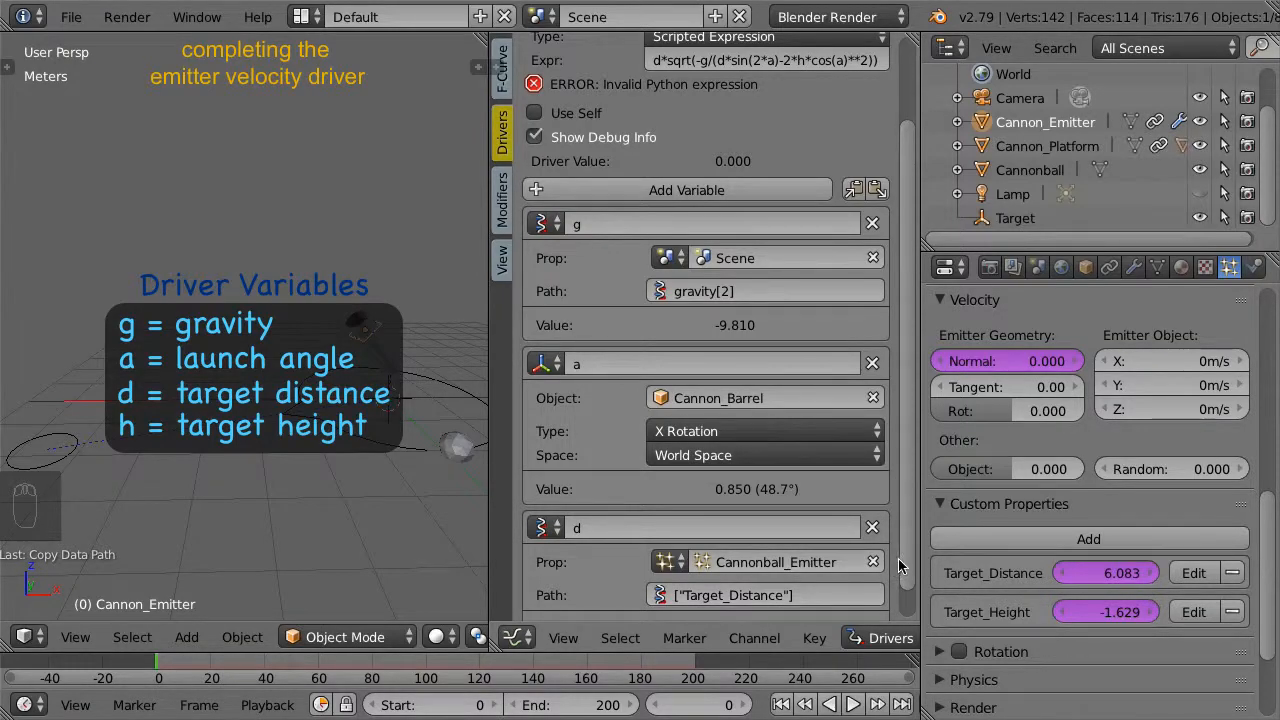
scroll(835, 598, down, 2)
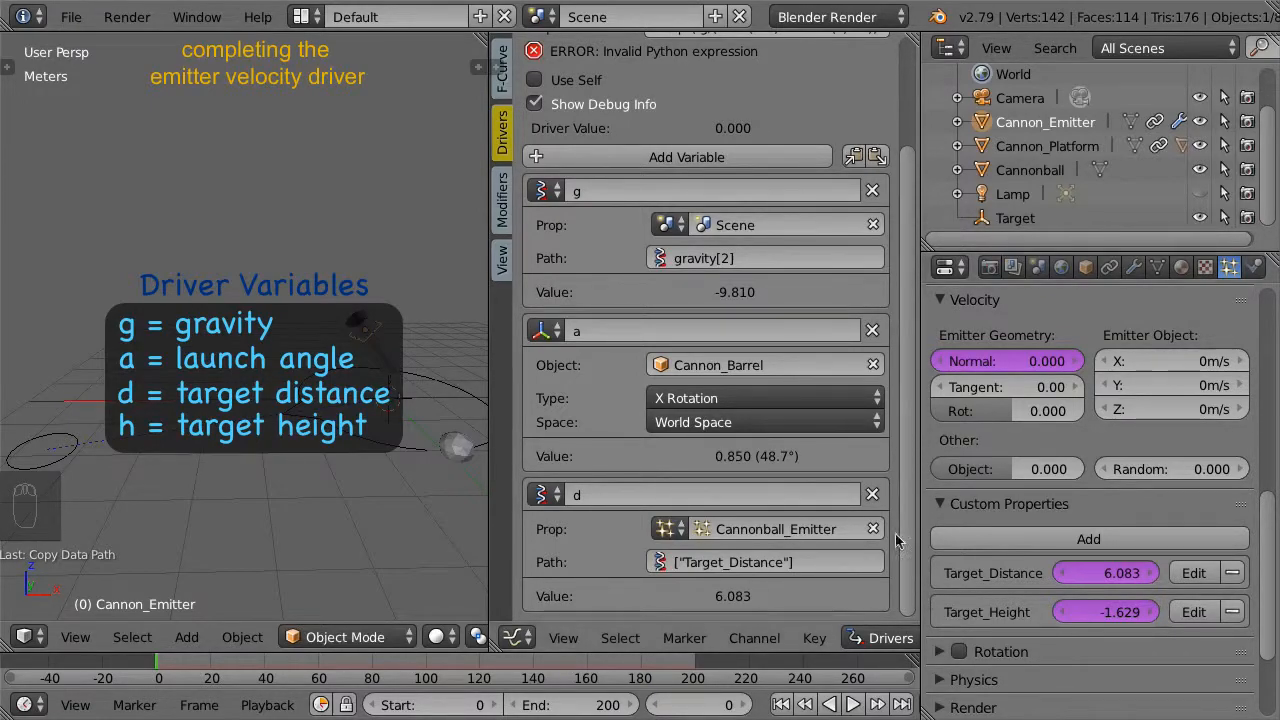
Add a driver variable named h with the Cannonball_Emitter particle settings as its source
click(745, 157)
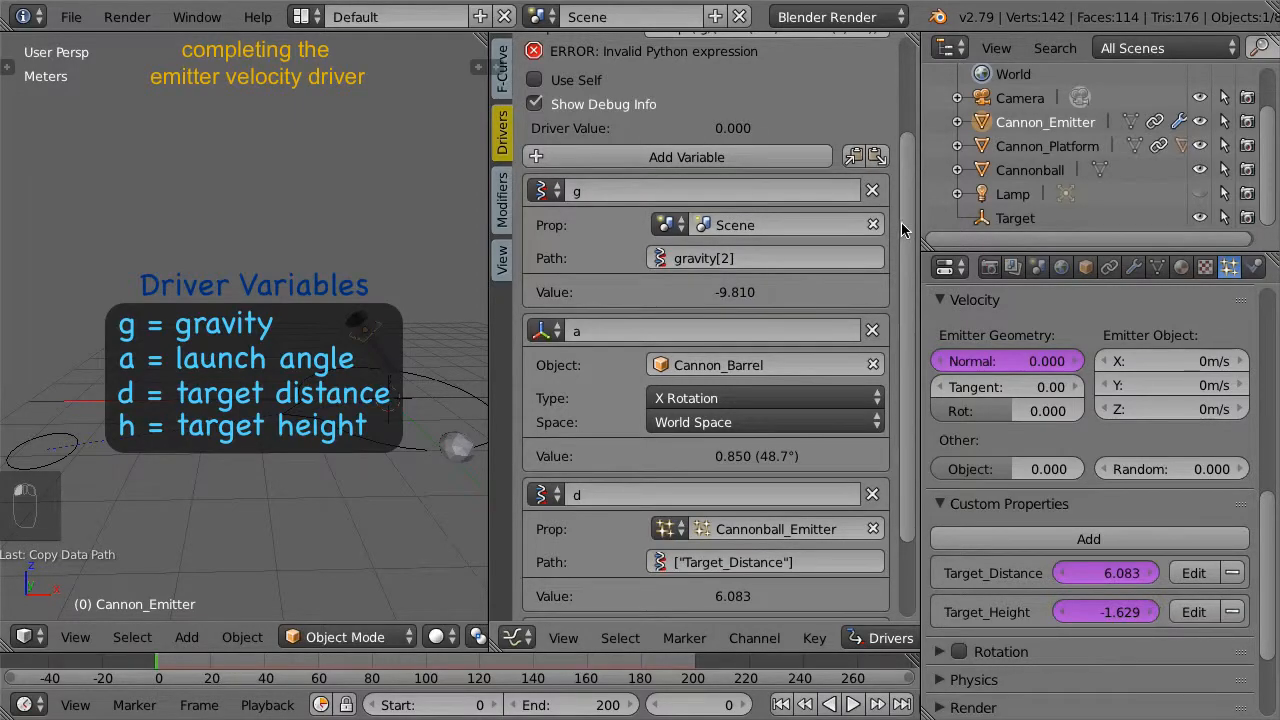
scroll(883, 358, down, 3)
click(595, 527)
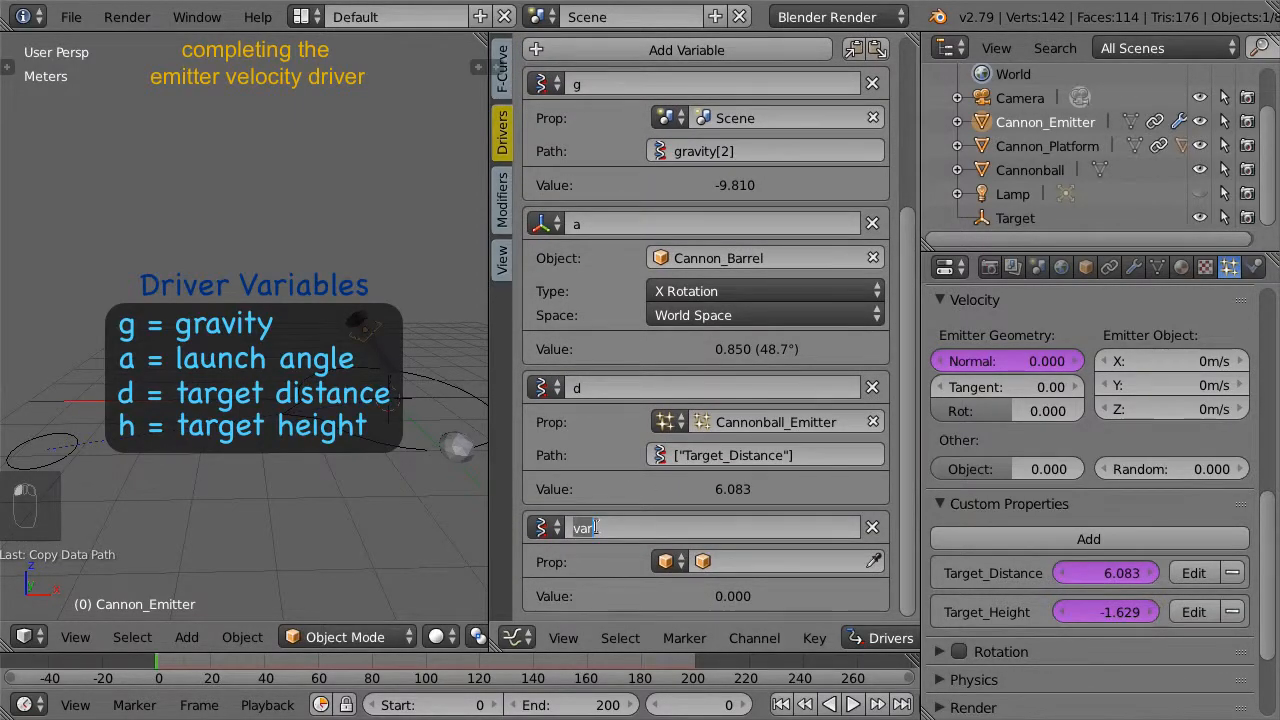
text(h)
key(Return)
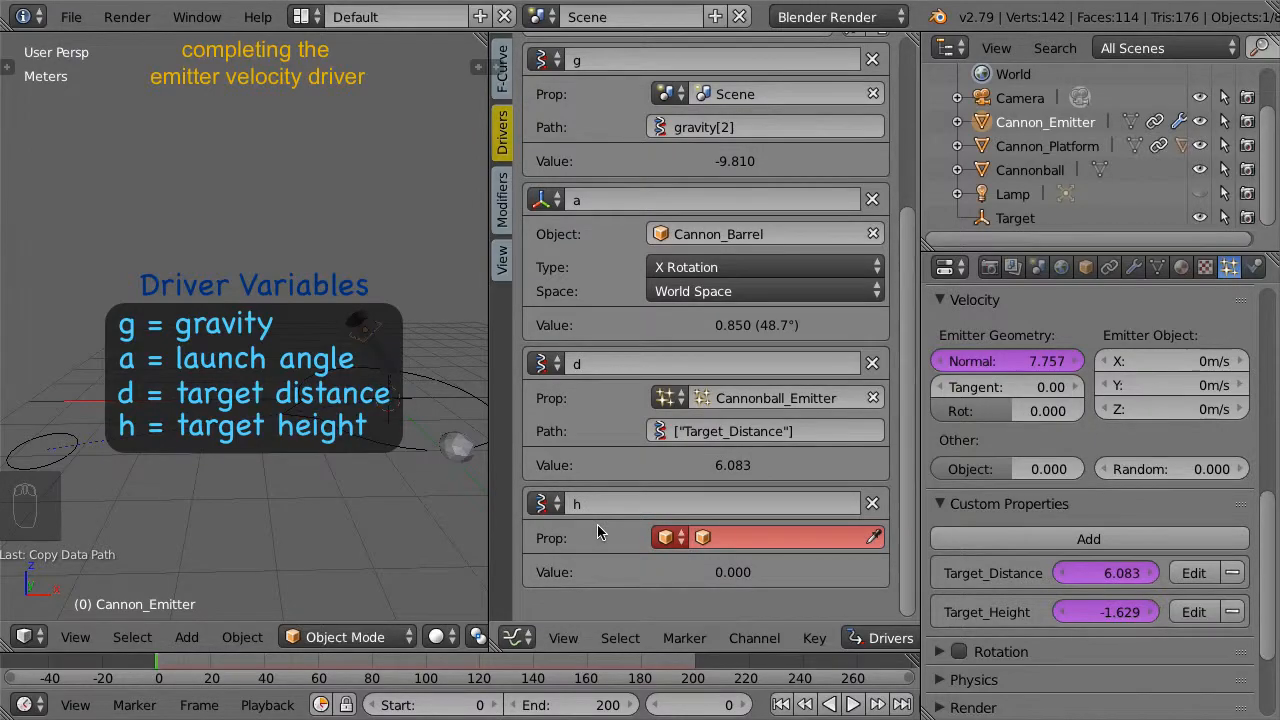
click(680, 540)
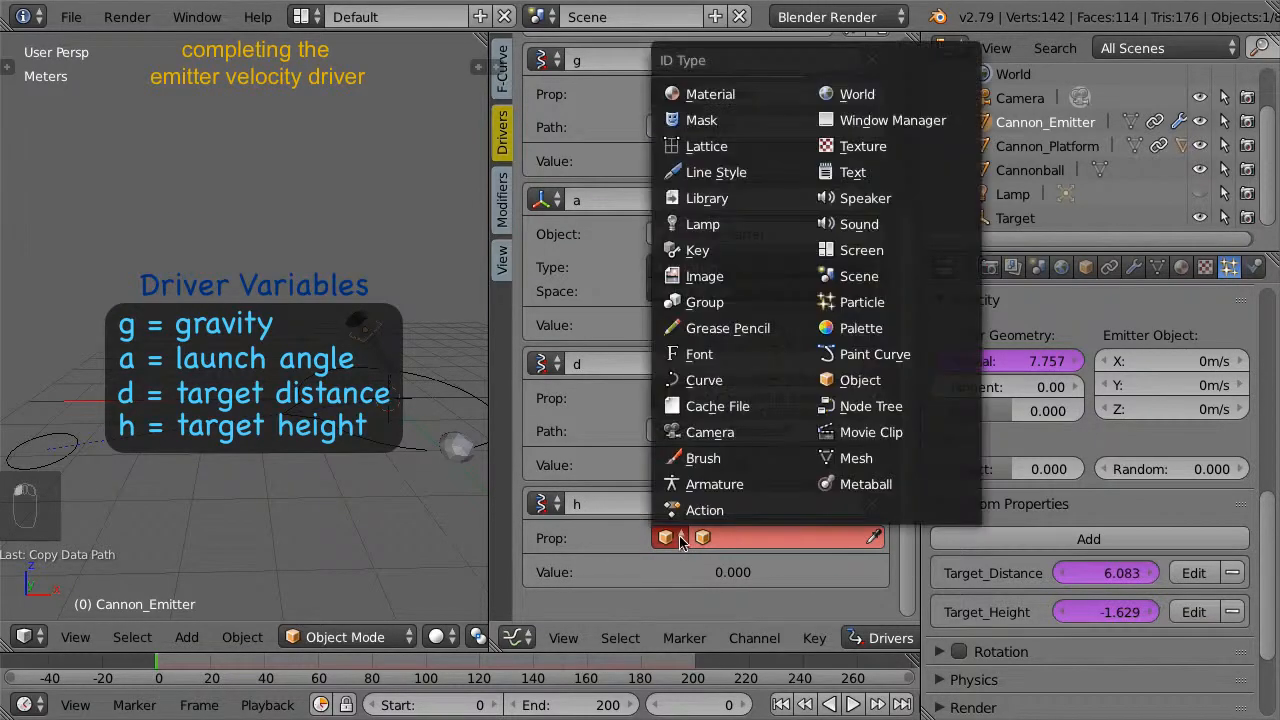
click(872, 304)
click(830, 536)
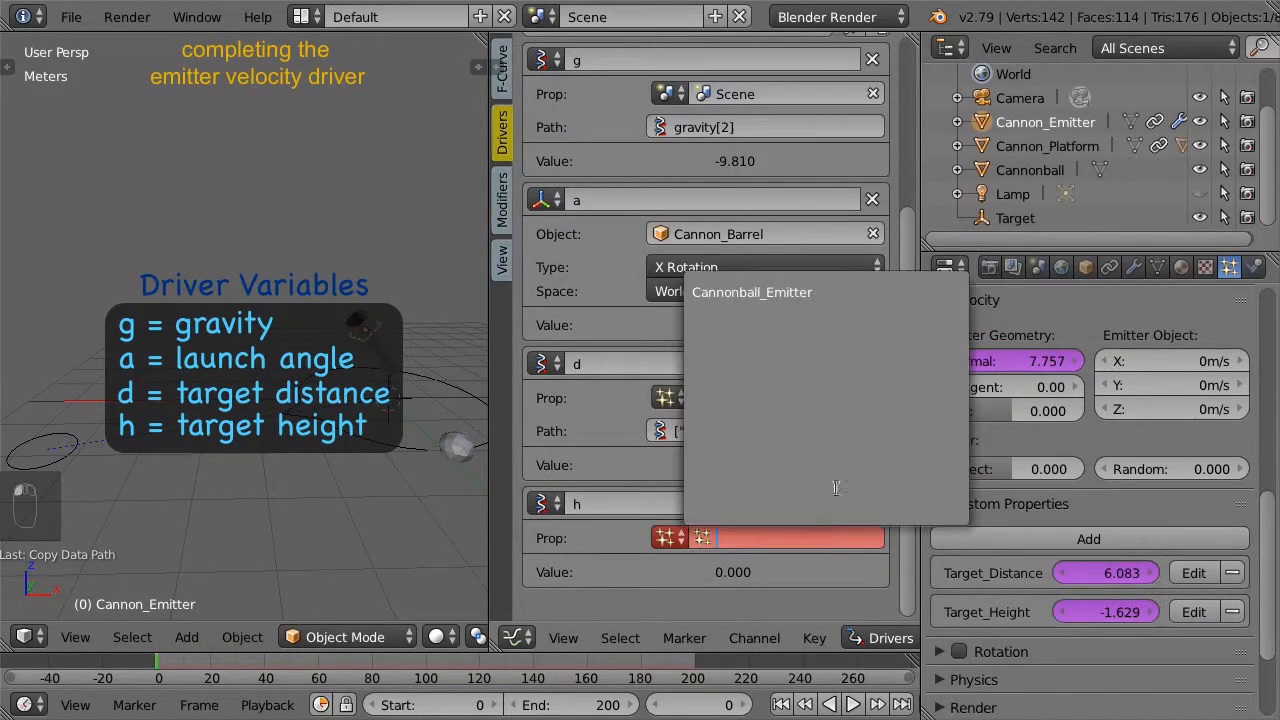
click(822, 292)
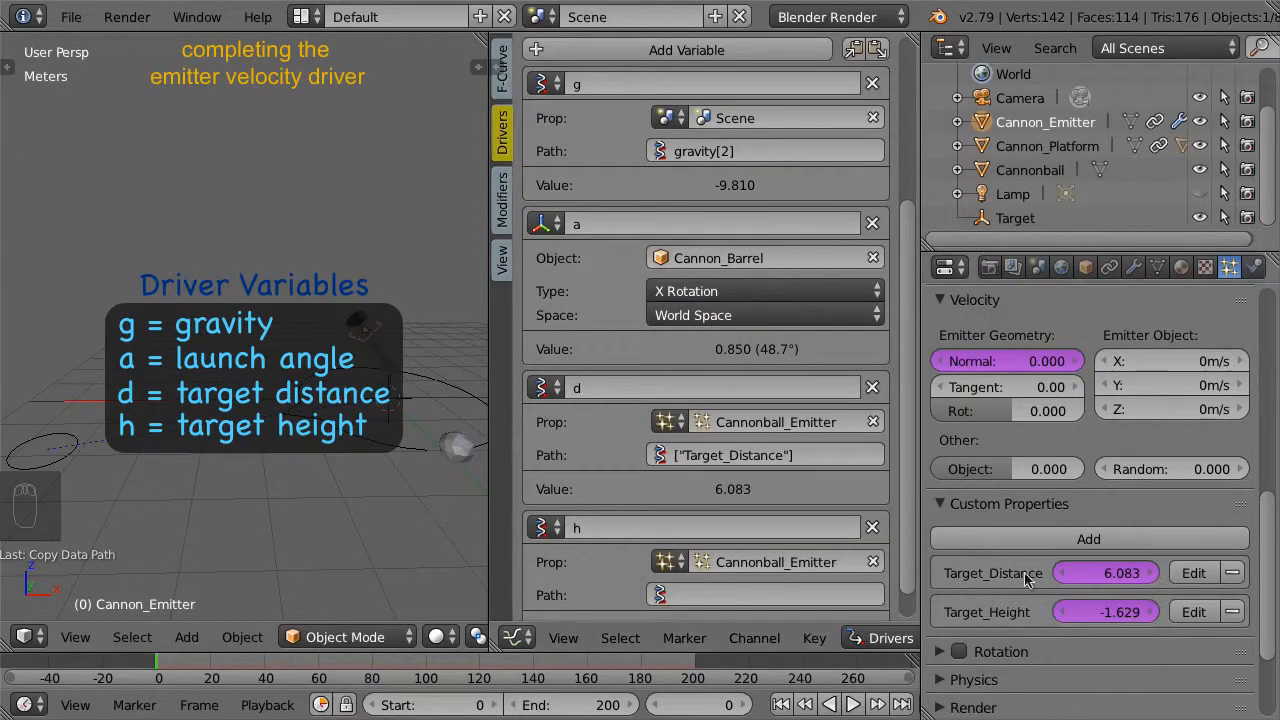
Copy the data path of the Target_Height custom property and use it as the h variable's path
right_click(1136, 620)
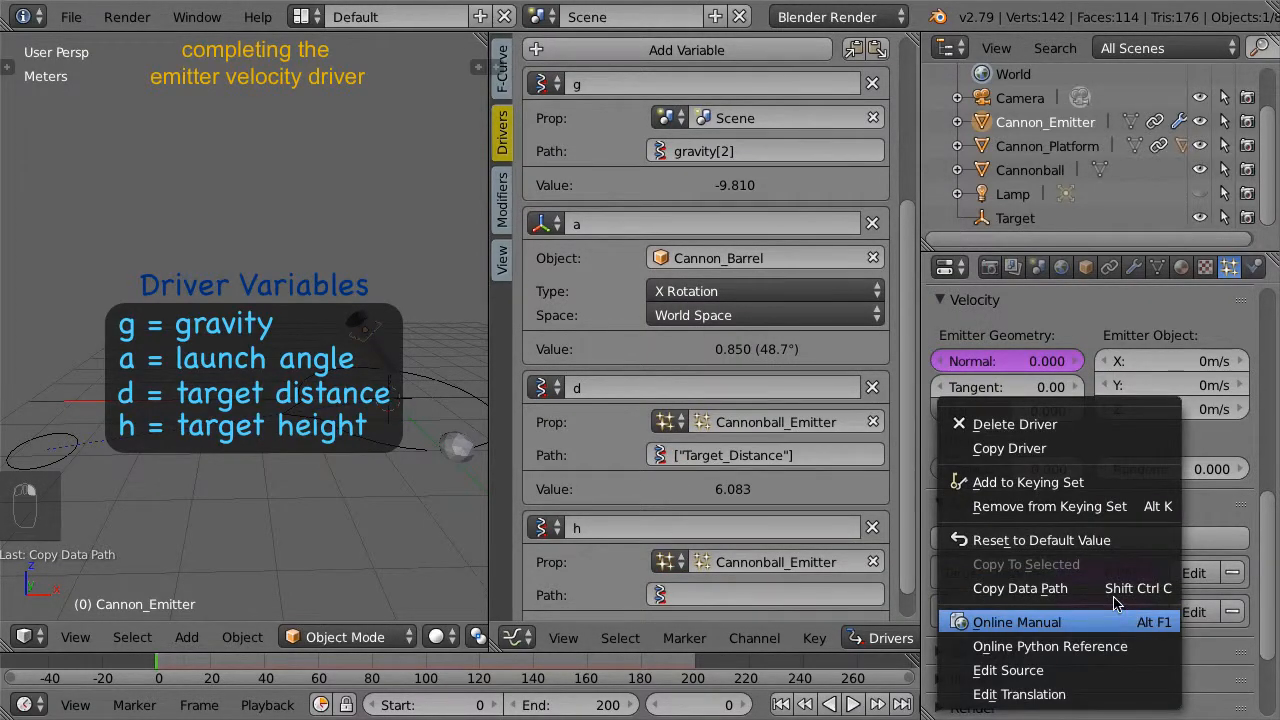
click(1068, 589)
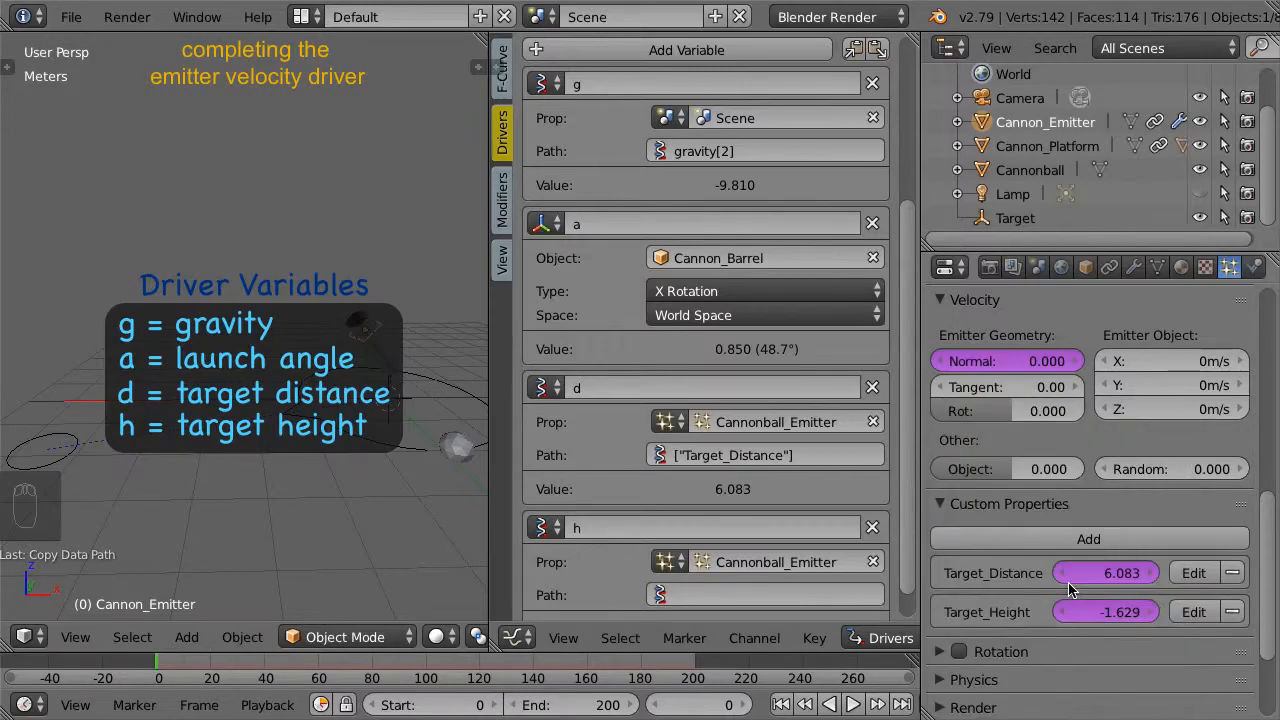
click(756, 592)
key(ctrl+v)
key(Return)
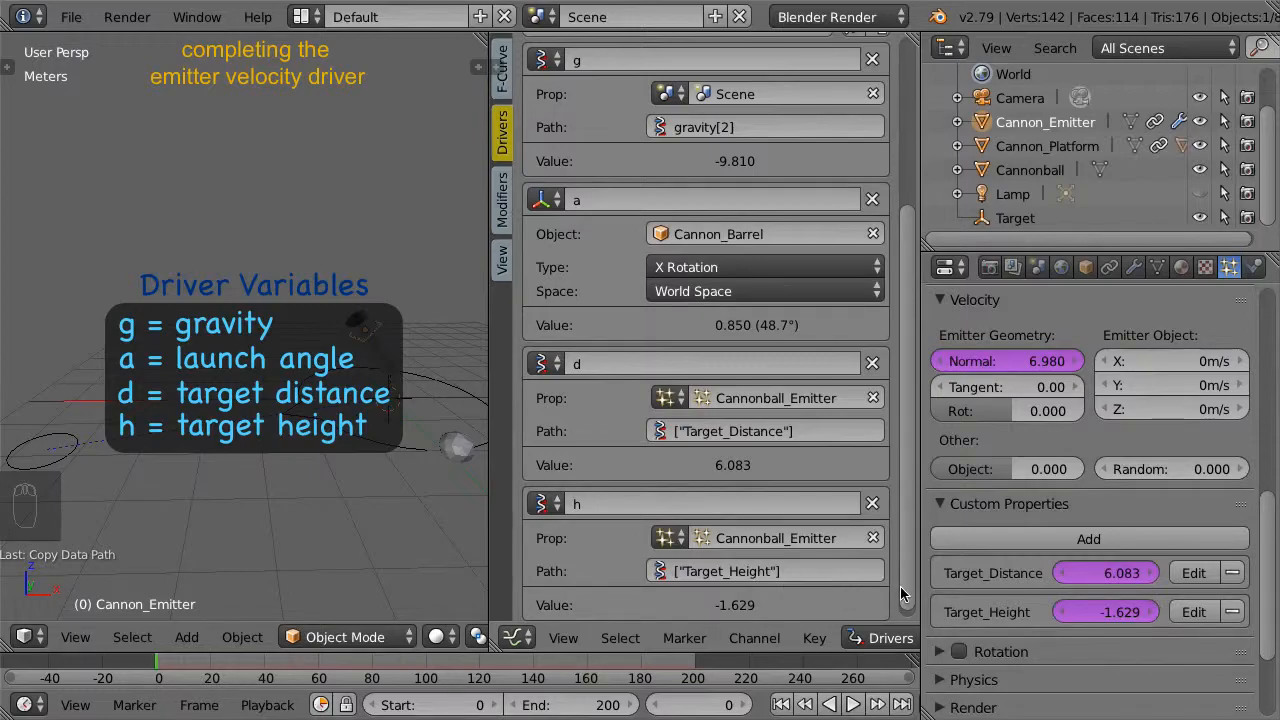
drag(905, 596, 882, 410)
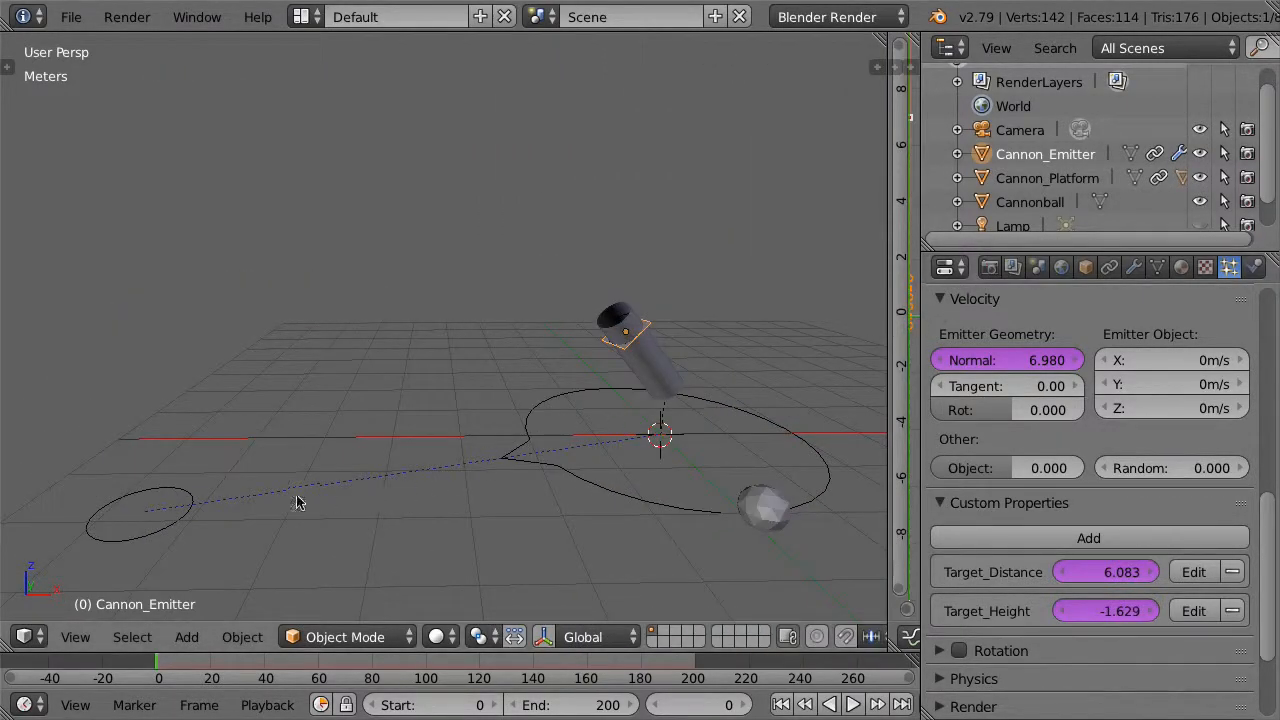
Move the Target empty to the far side of the X axis in the 3D scene
right_click(156, 494)
drag(178, 474, 520, 400)
Rotate Cannon_Barrel slightly to a new launch angle and play the animation to test the shot
right_click(631, 366)
key(r)
click(620, 363)
key(alt+a)
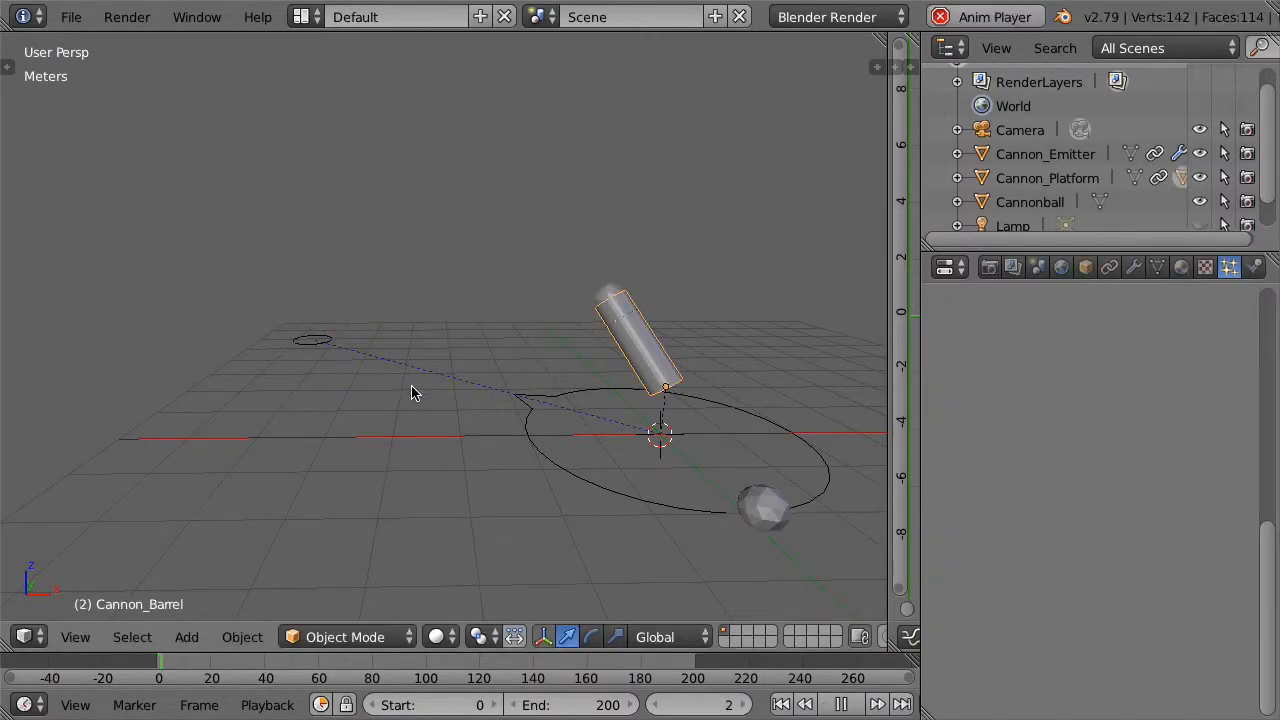
Add a cube mesh, scale it down and place it near the far negative end of the X axis
click(186, 637)
mouse_move(217, 609)
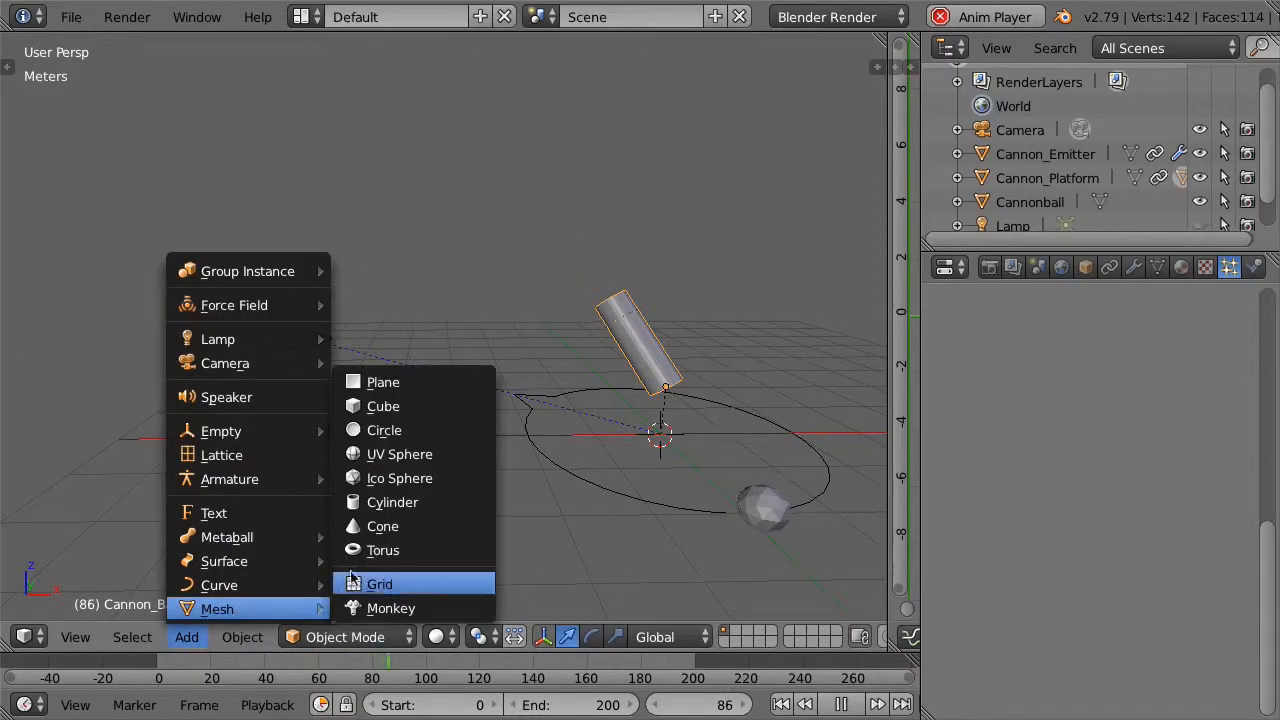
click(440, 407)
key(s)
click(567, 446)
key(g)
click(65, 458)
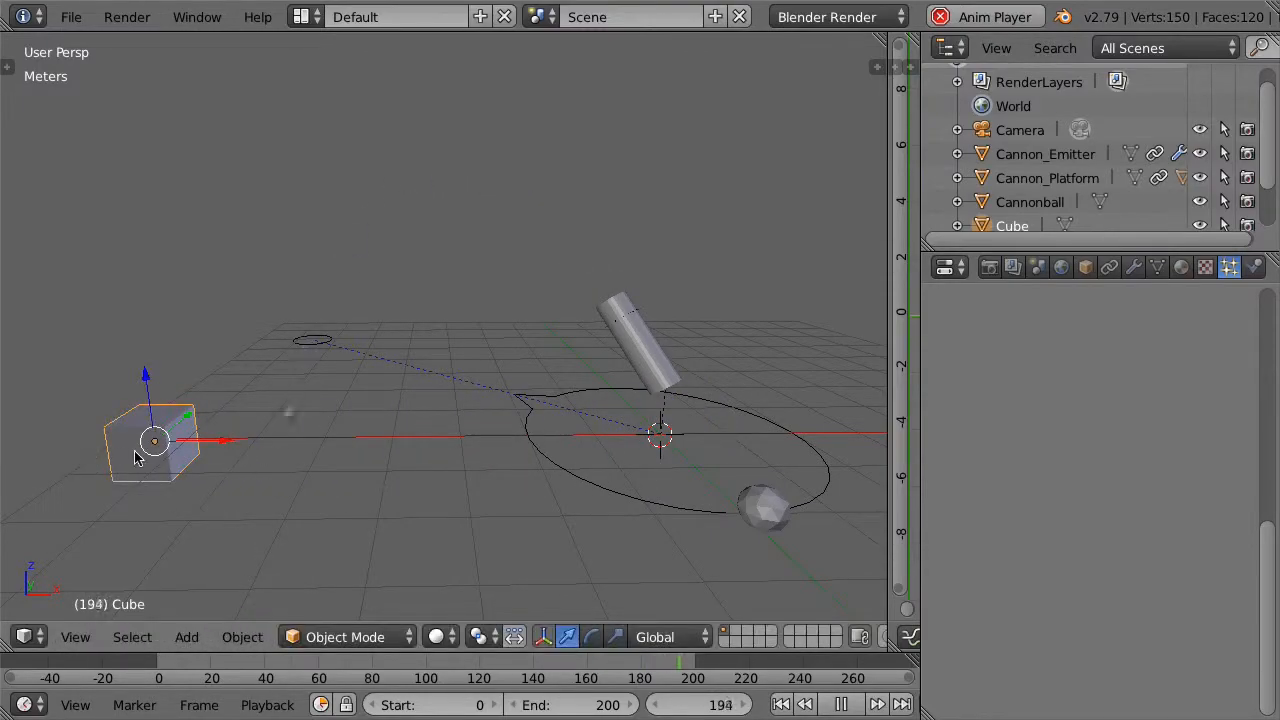
Try the Cube as the target of Cannon_Platform's Locked Track constraint and set it back to Target
click(1090, 178)
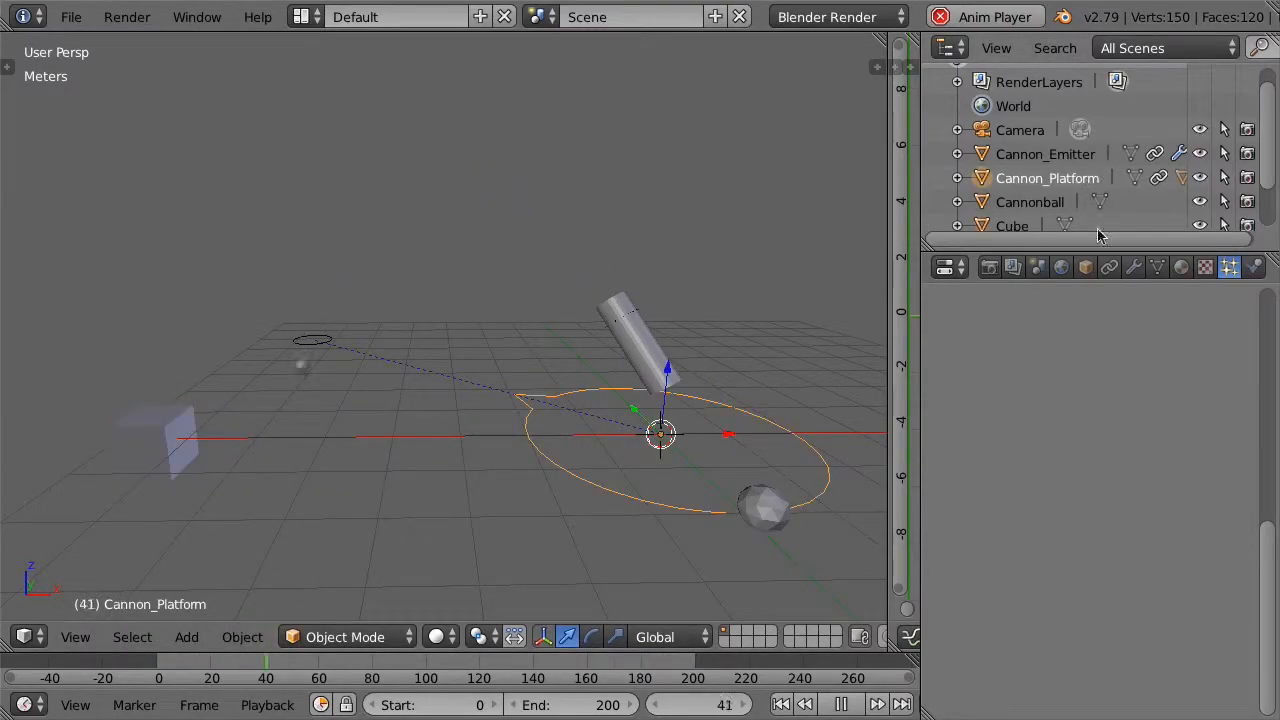
click(1109, 267)
click(1106, 650)
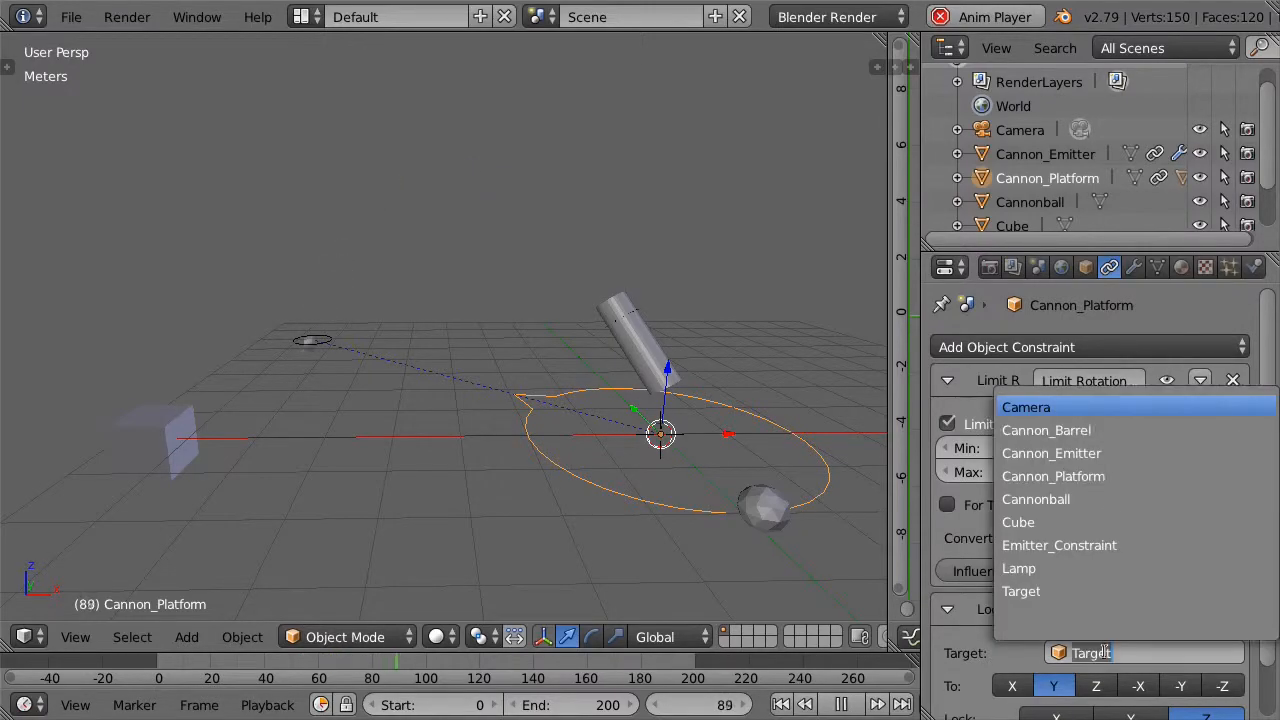
click(1112, 520)
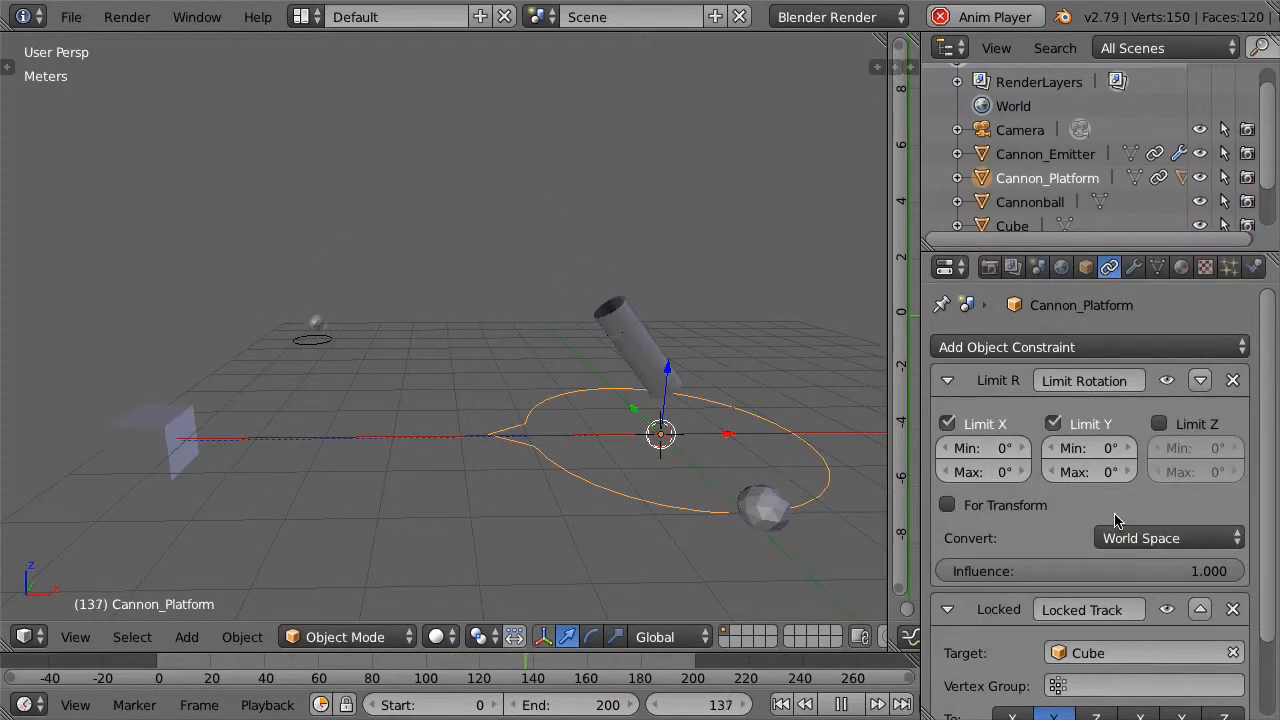
click(1150, 656)
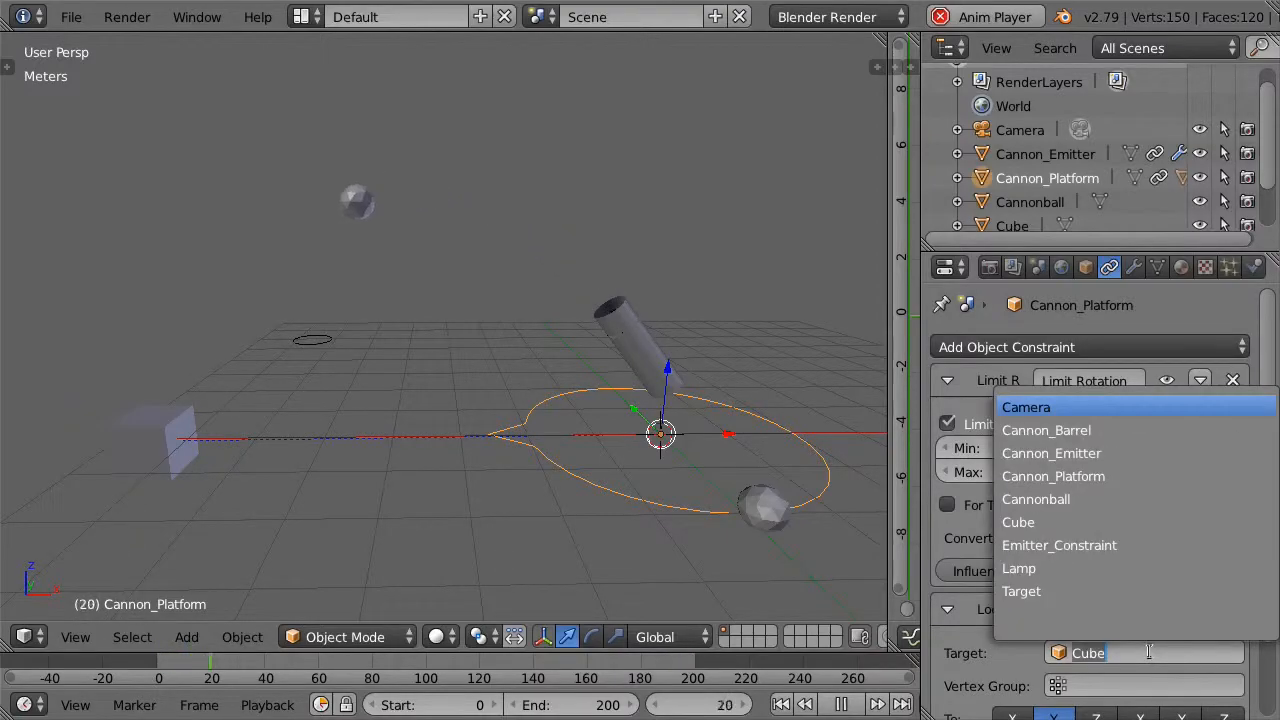
click(1097, 592)
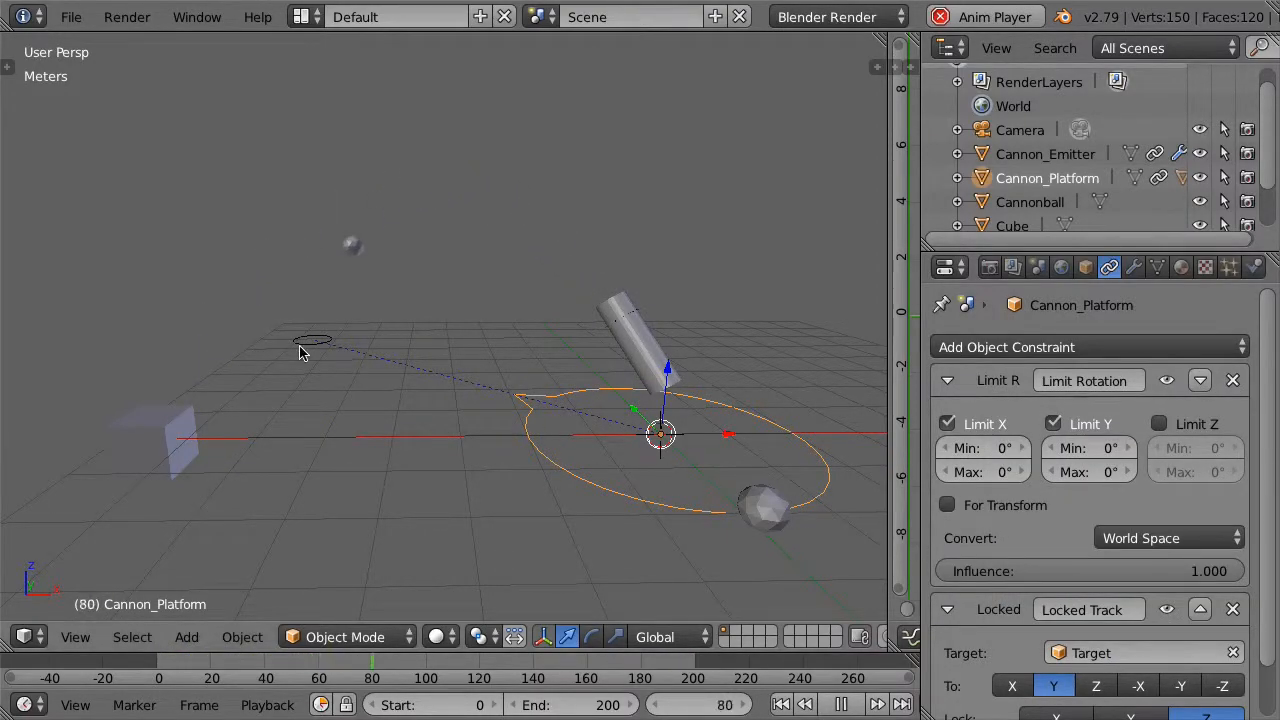
Slide the Target empty along the X axis and back, and raise it high above the grid along Z
right_click(312, 343)
key(g)
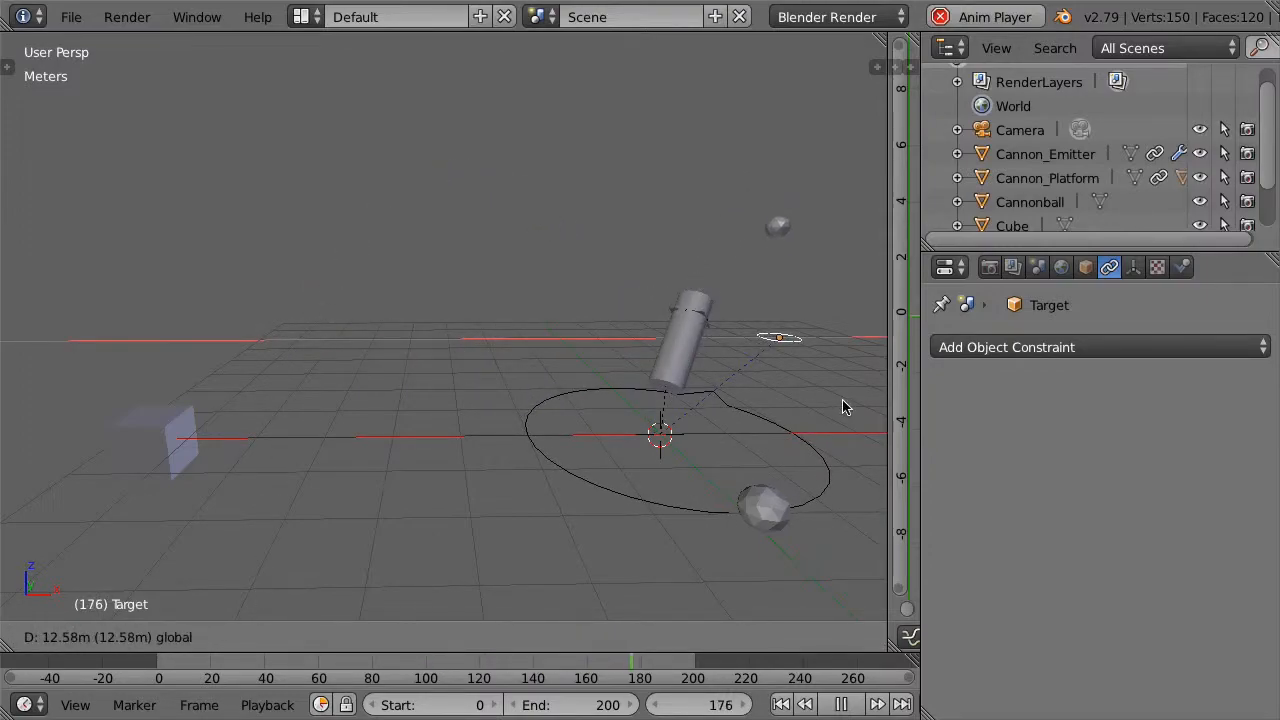
click(380, 400)
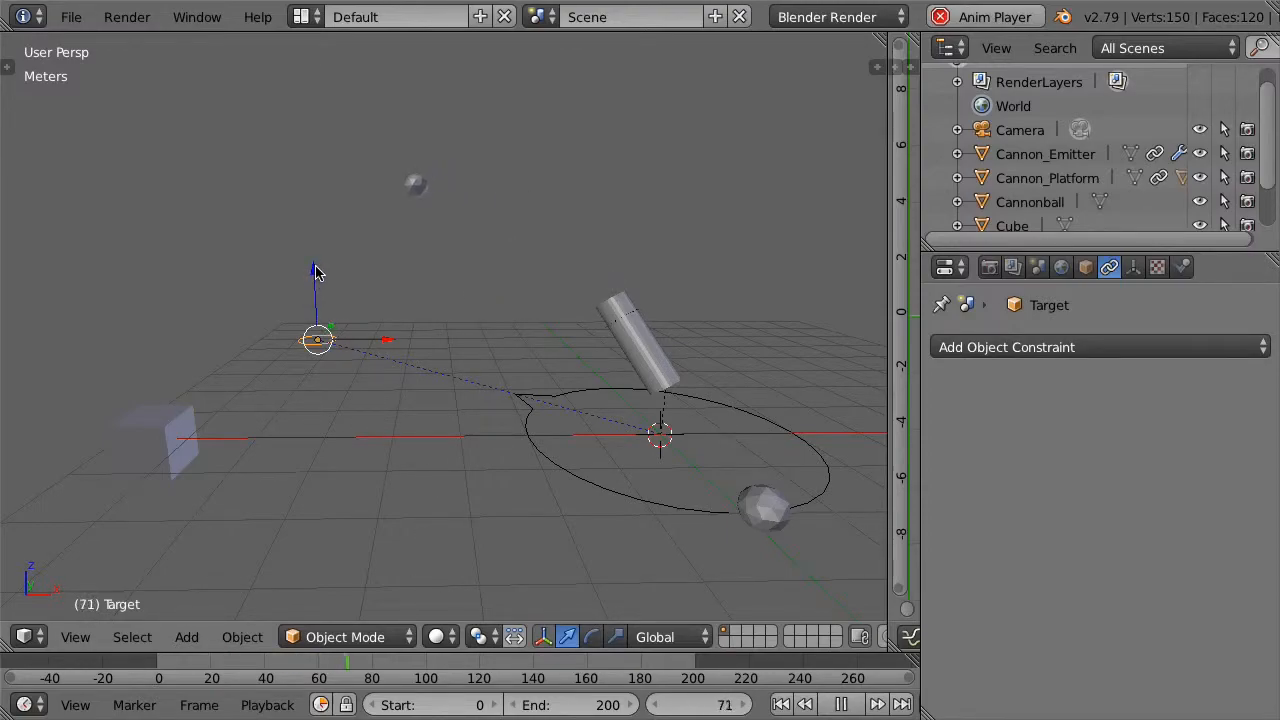
key(g)
key(z)
click(312, 75)
Rotate Cannon_Barrel to a flatter launch angle, and stop the playback and return to frame 0
right_click(614, 334)
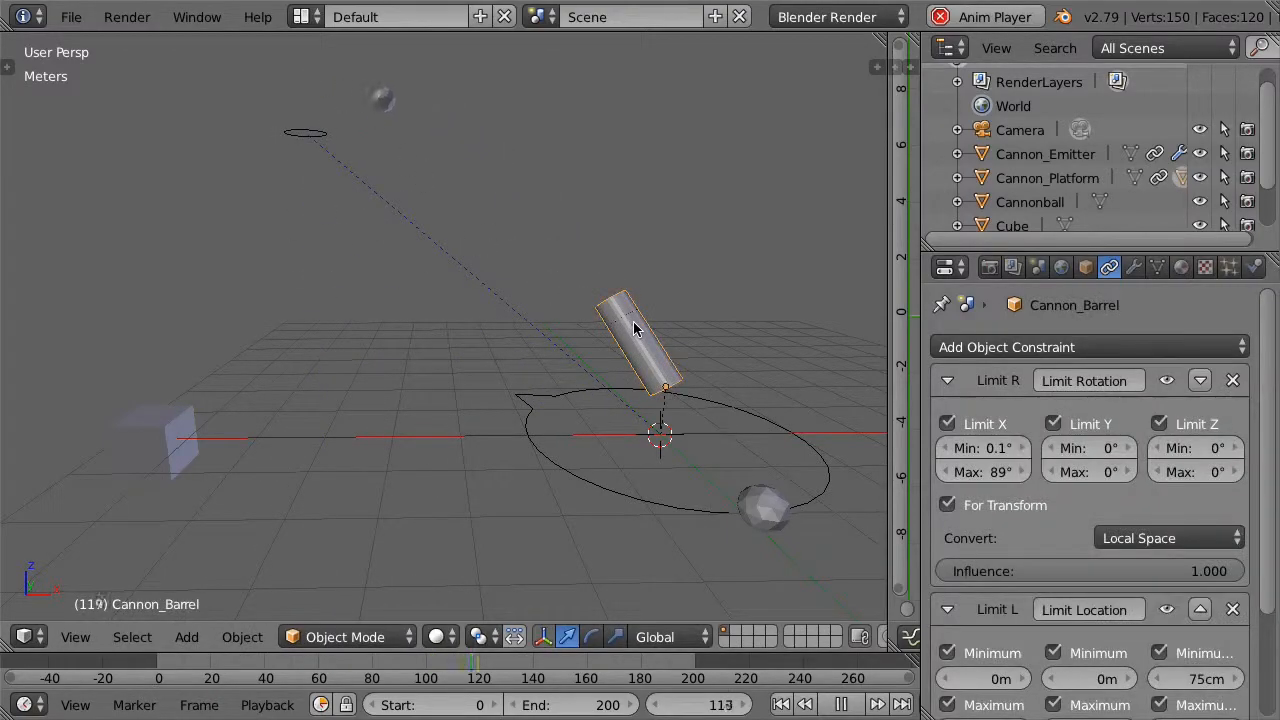
key(r)
click(592, 390)
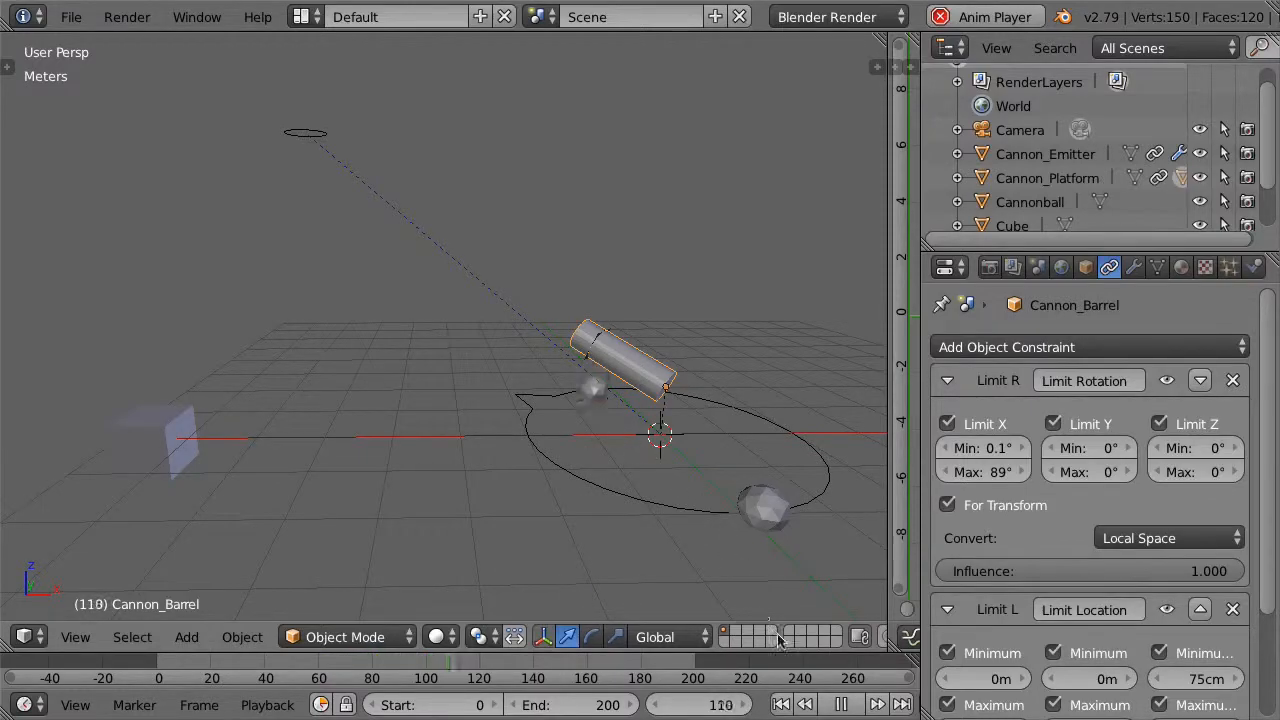
click(840, 704)
click(786, 705)
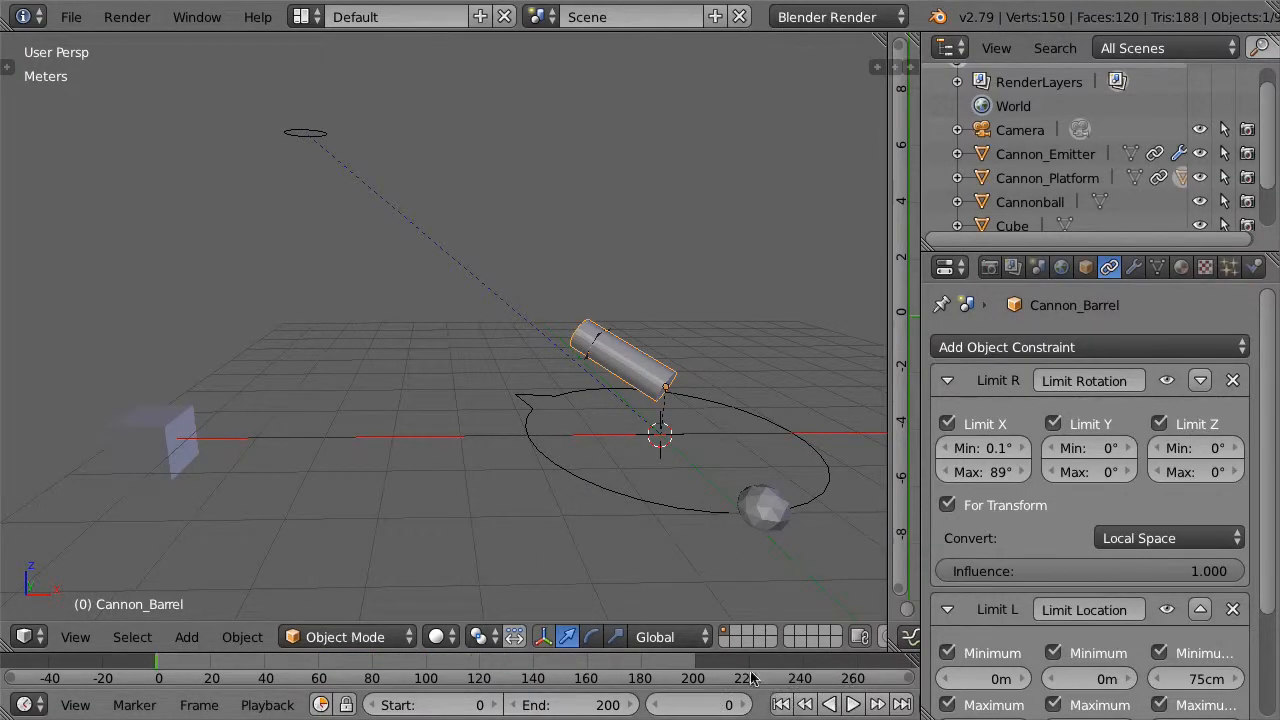
Lower the Target empty to near grid level and rotate Cannon_Barrel to a steeper launch angle
right_click(306, 134)
drag(292, 60, 306, 270)
right_click(628, 375)
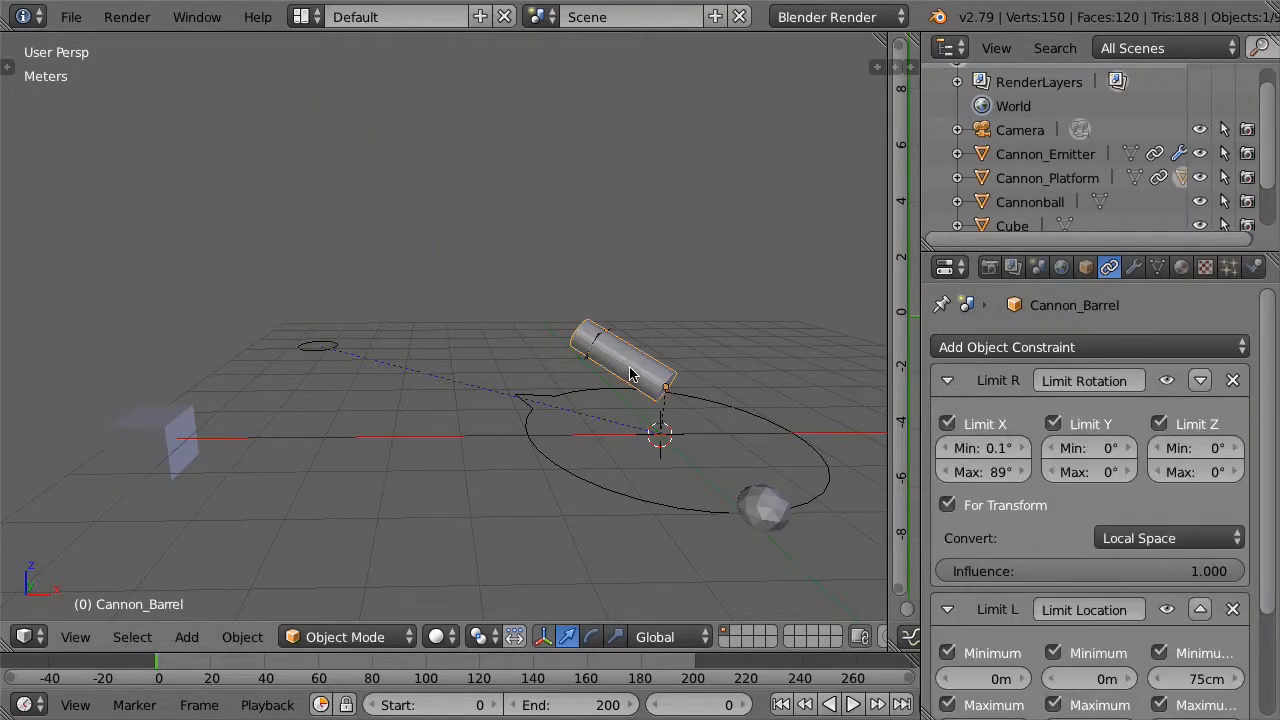
key(r)
click(640, 340)
Update the dependencies of Cannon_Emitter's driver and play the animation to test the shot
click(1030, 157)
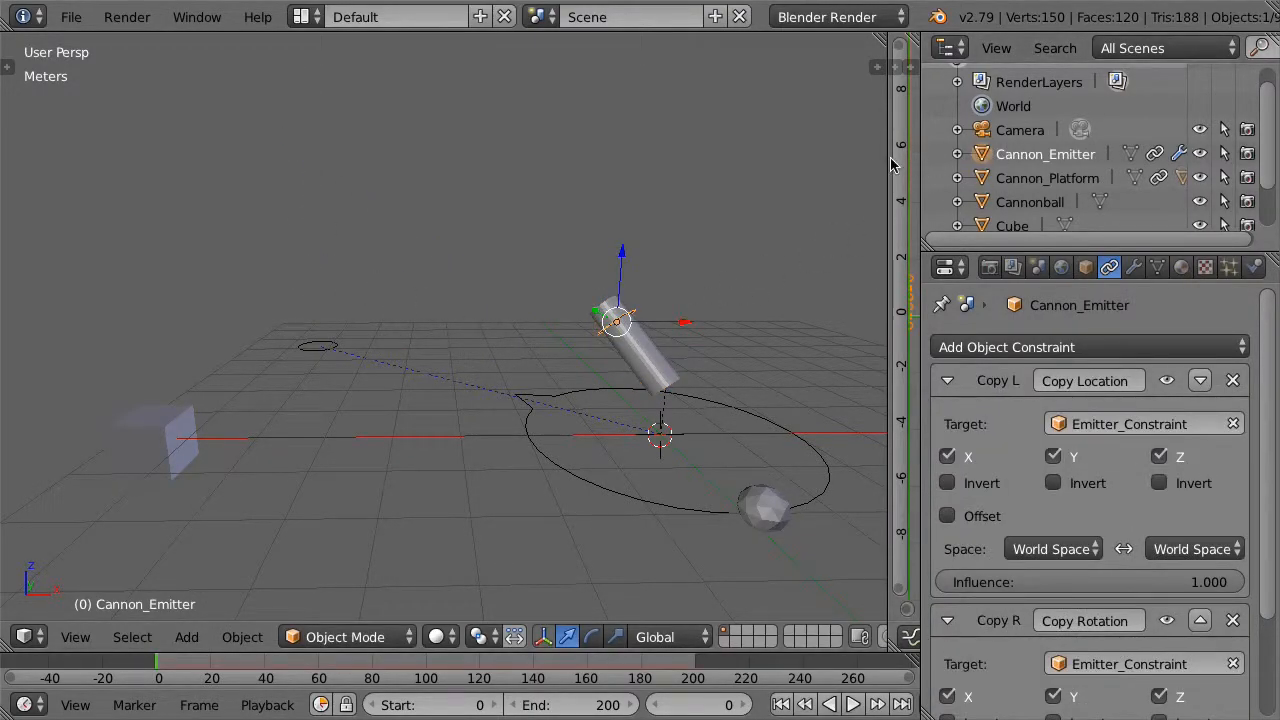
drag(885, 160, 468, 160)
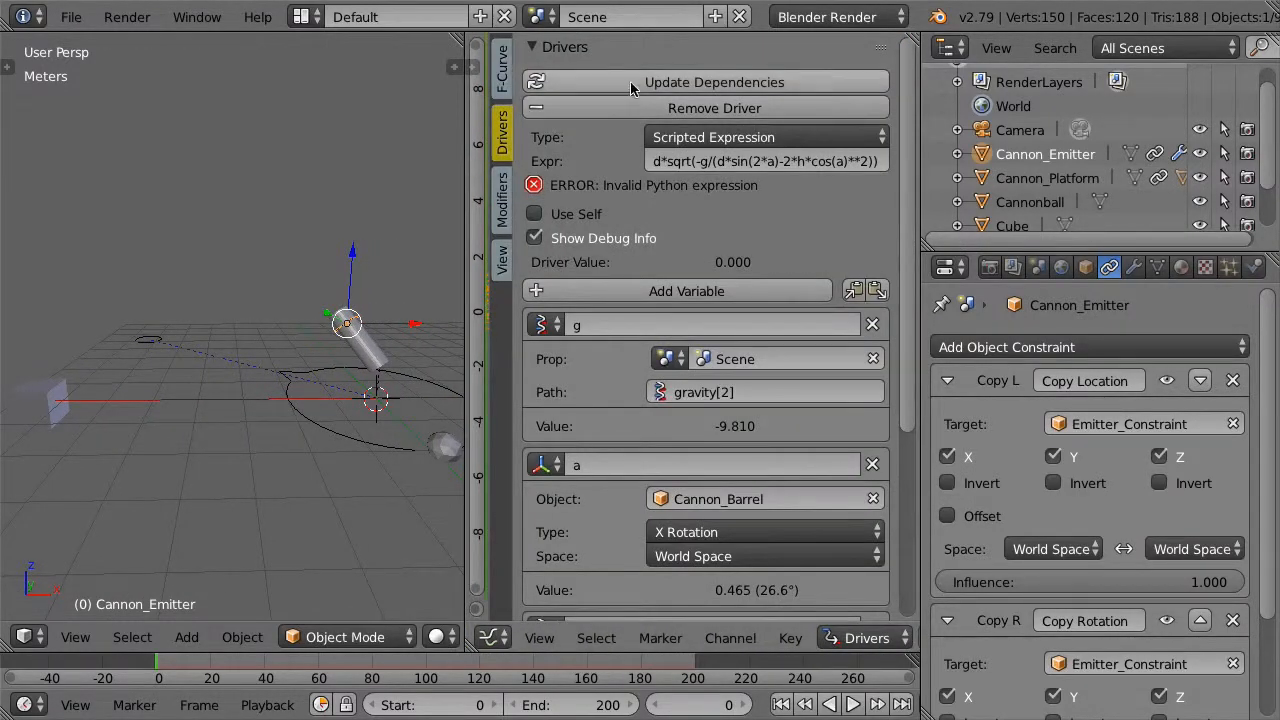
click(545, 84)
key(alt+a)
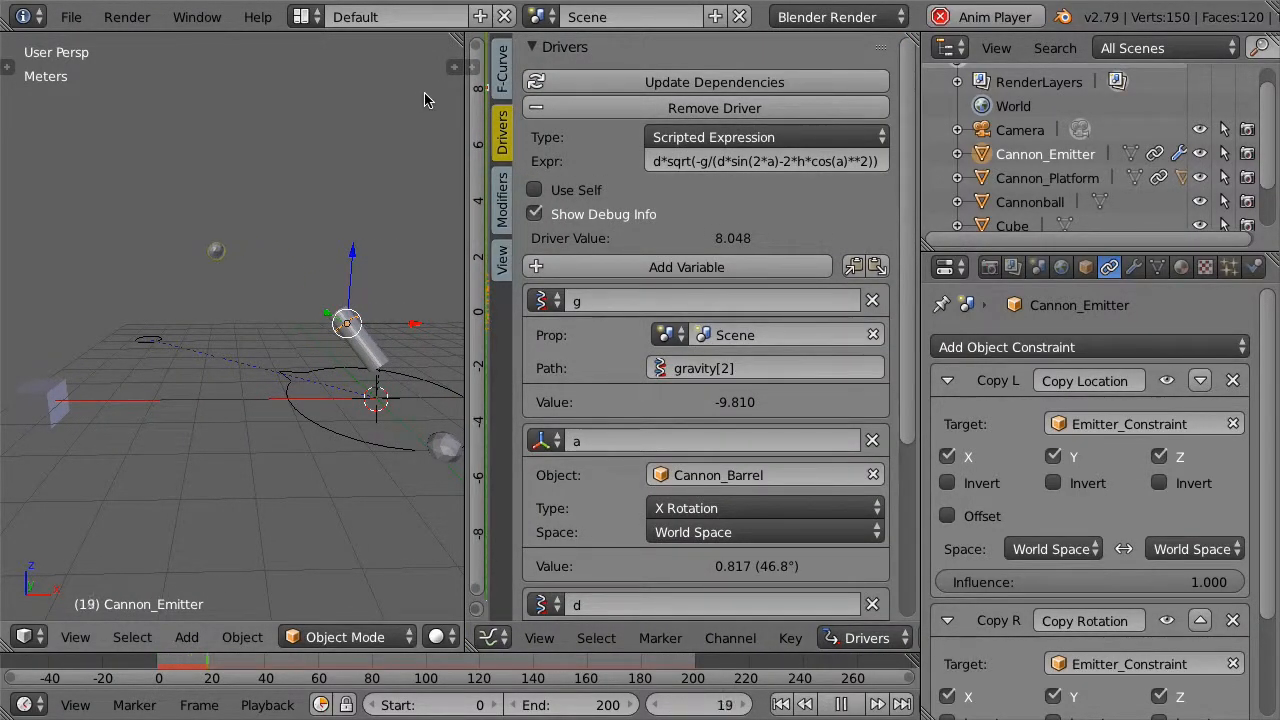
drag(466, 62, 615, 68)
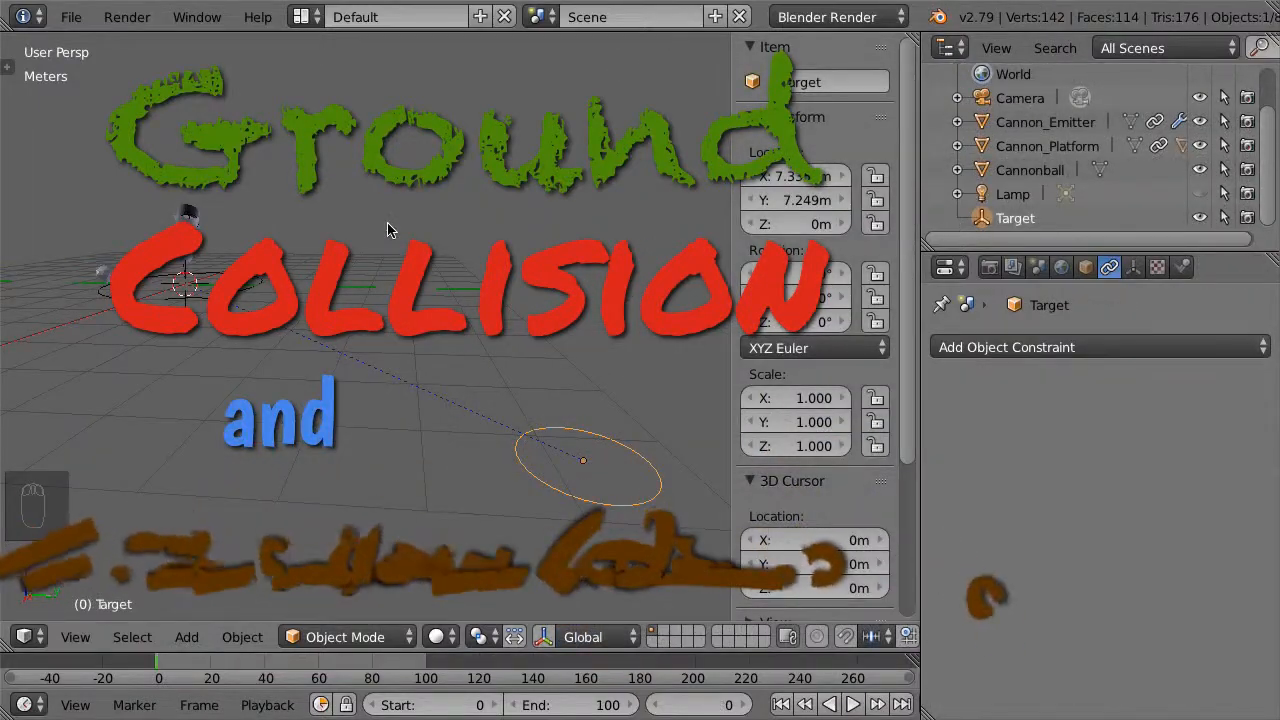
Add a plane mesh at the origin and name it Ground
key(shift+a)
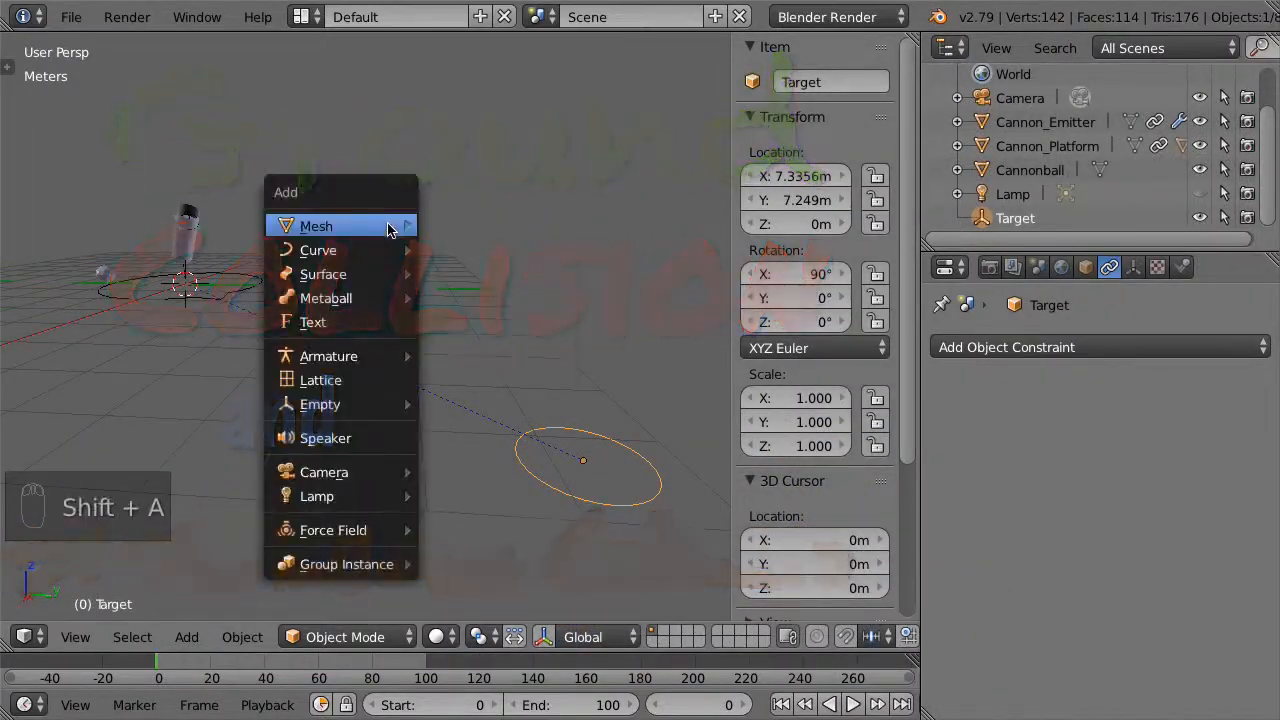
mouse_move(330, 226)
click(498, 226)
click(820, 82)
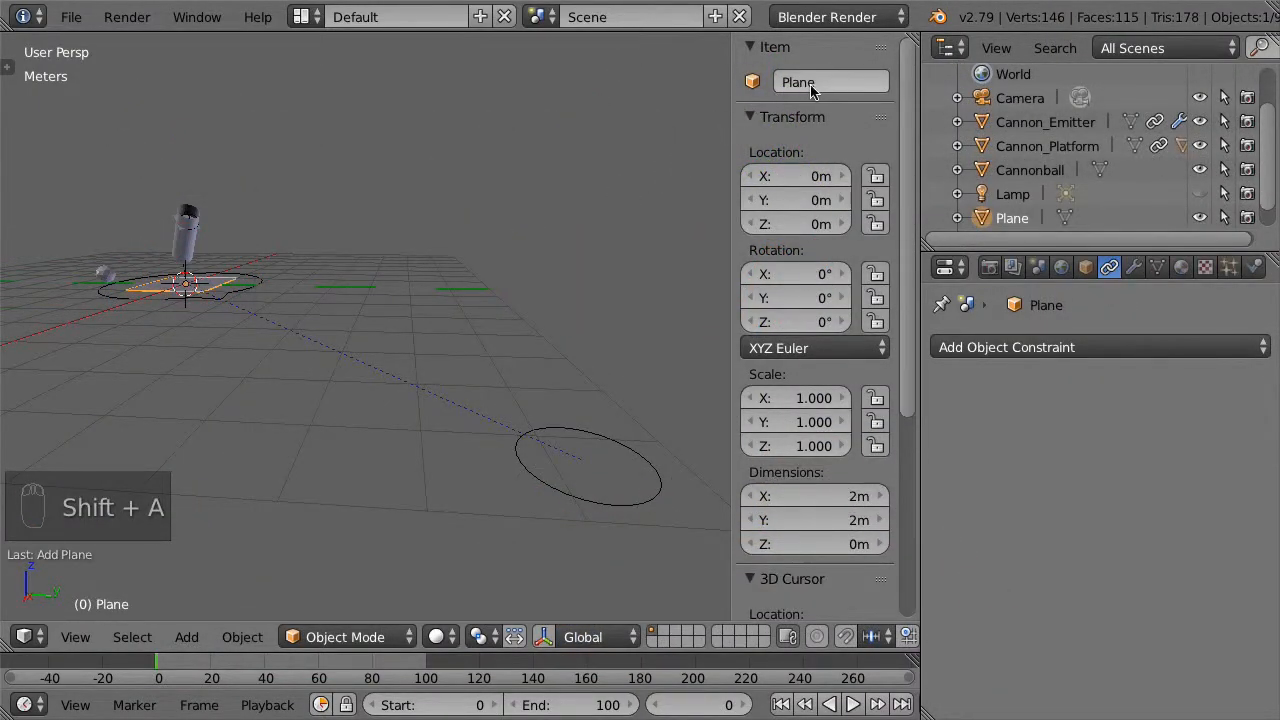
text(Ground)
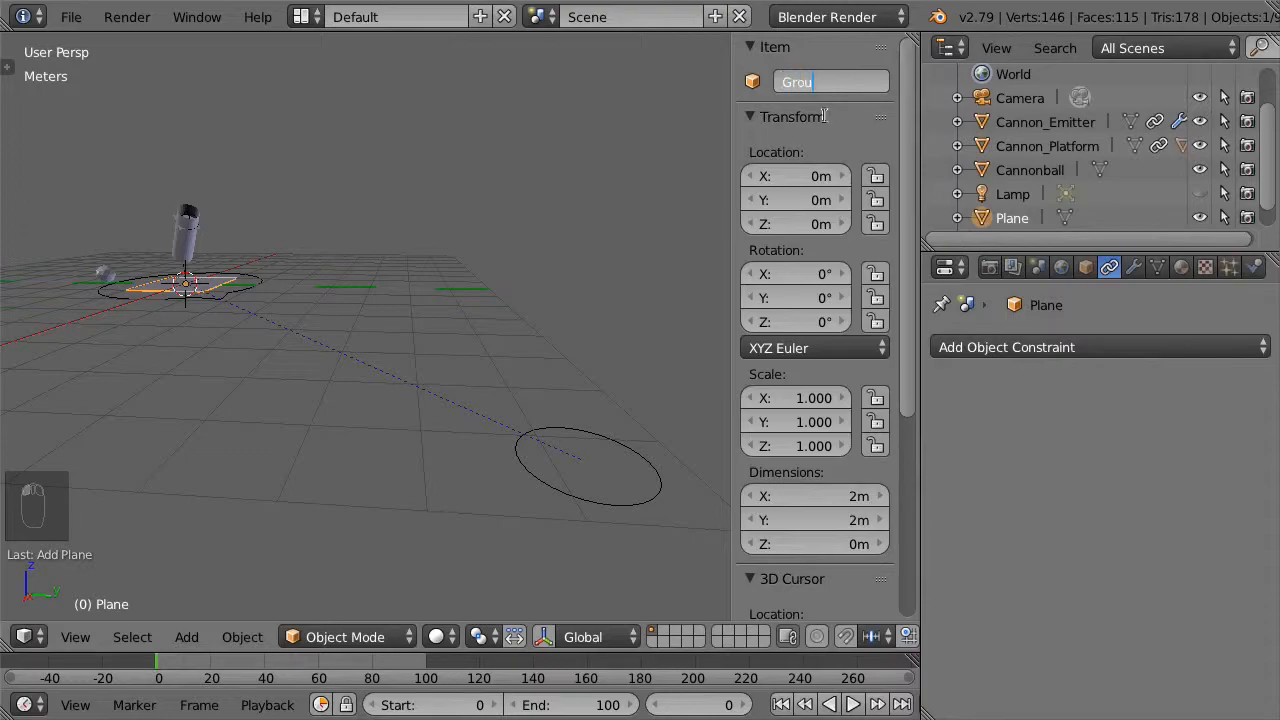
key(Return)
Scale the Ground plane uniformly to about 9.12 so it extends past the Target, and select the Target
key(s)
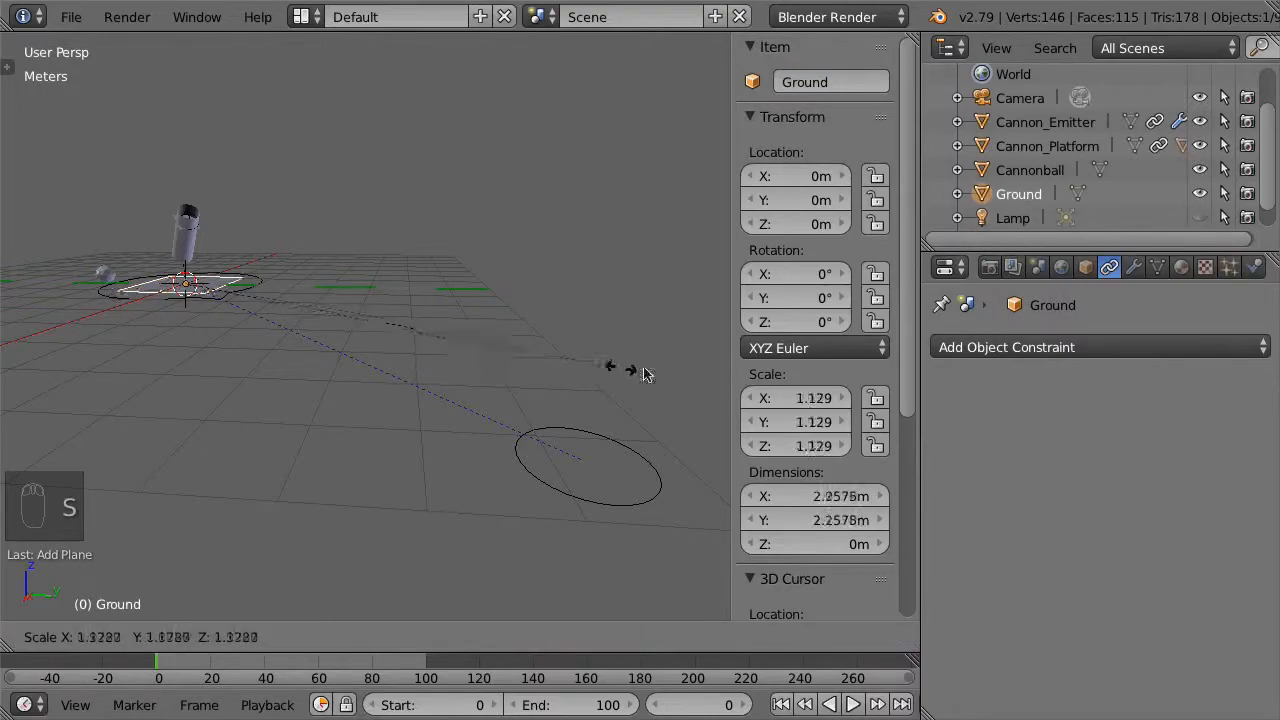
click(674, 314)
right_click(614, 443)
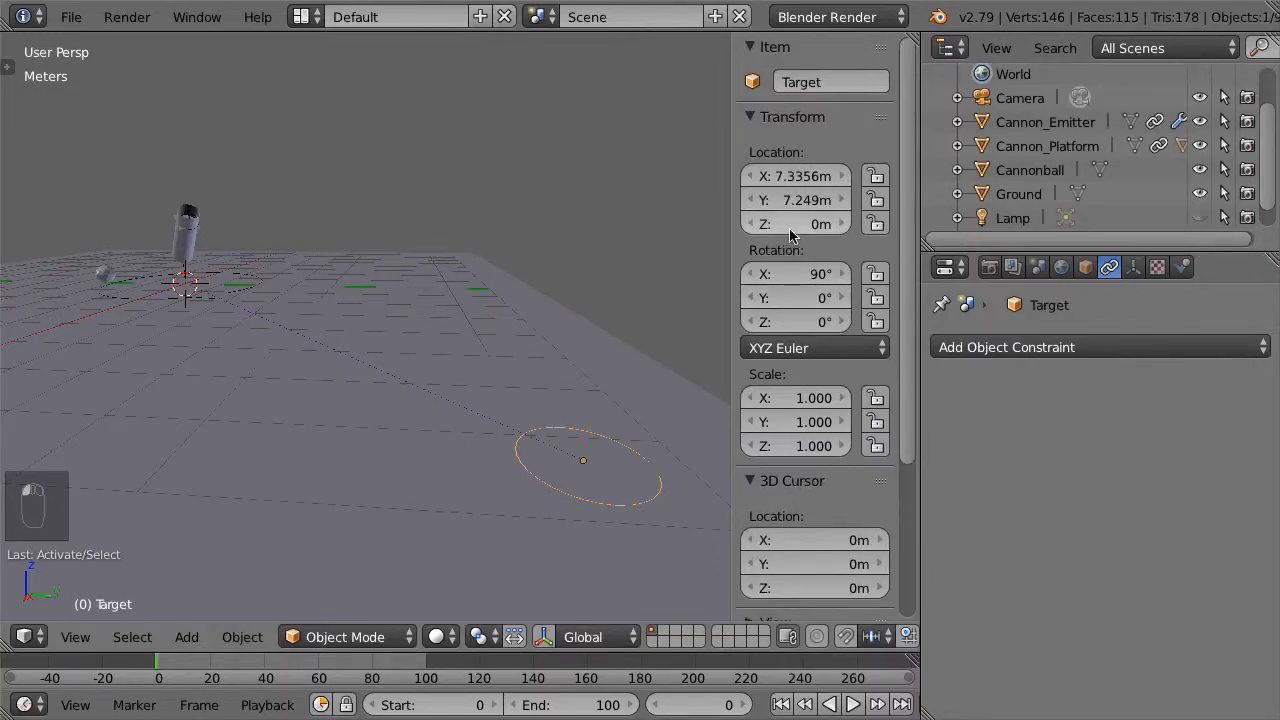
Give the Ground a new material with a dark brown diffuse colour of about R 0.085, G 0.046, B 0.009
right_click(536, 325)
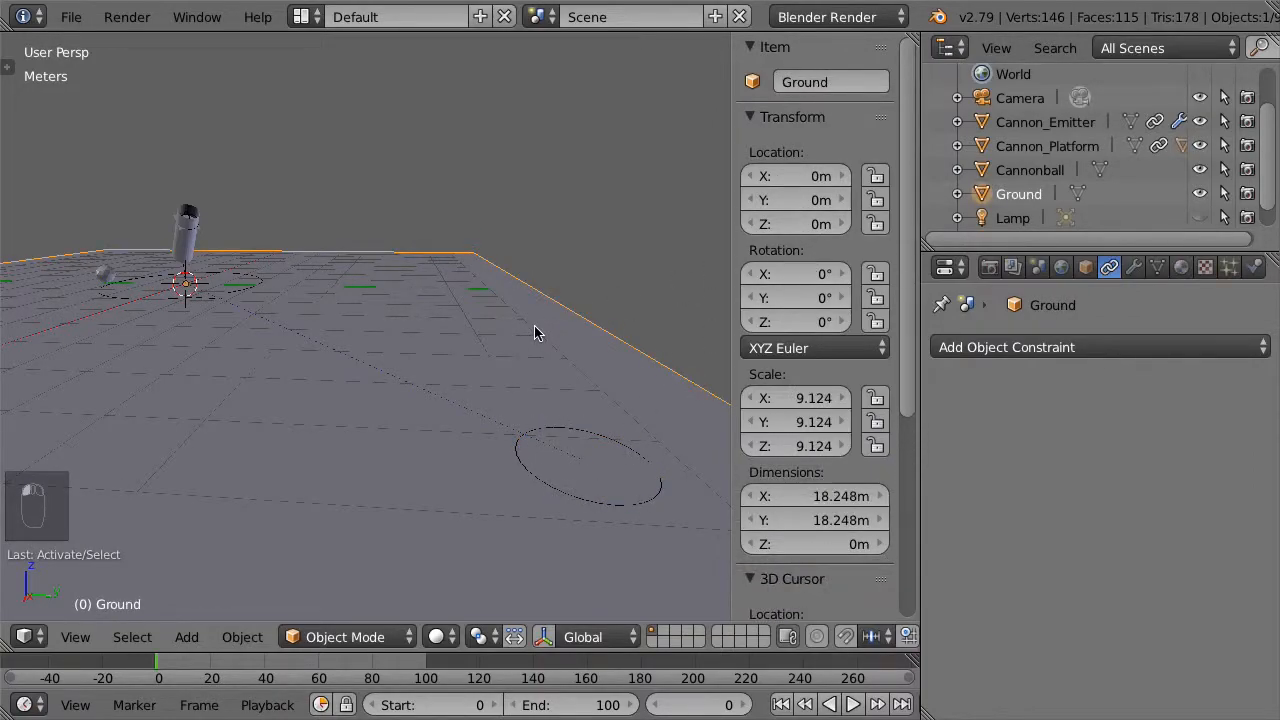
click(1182, 268)
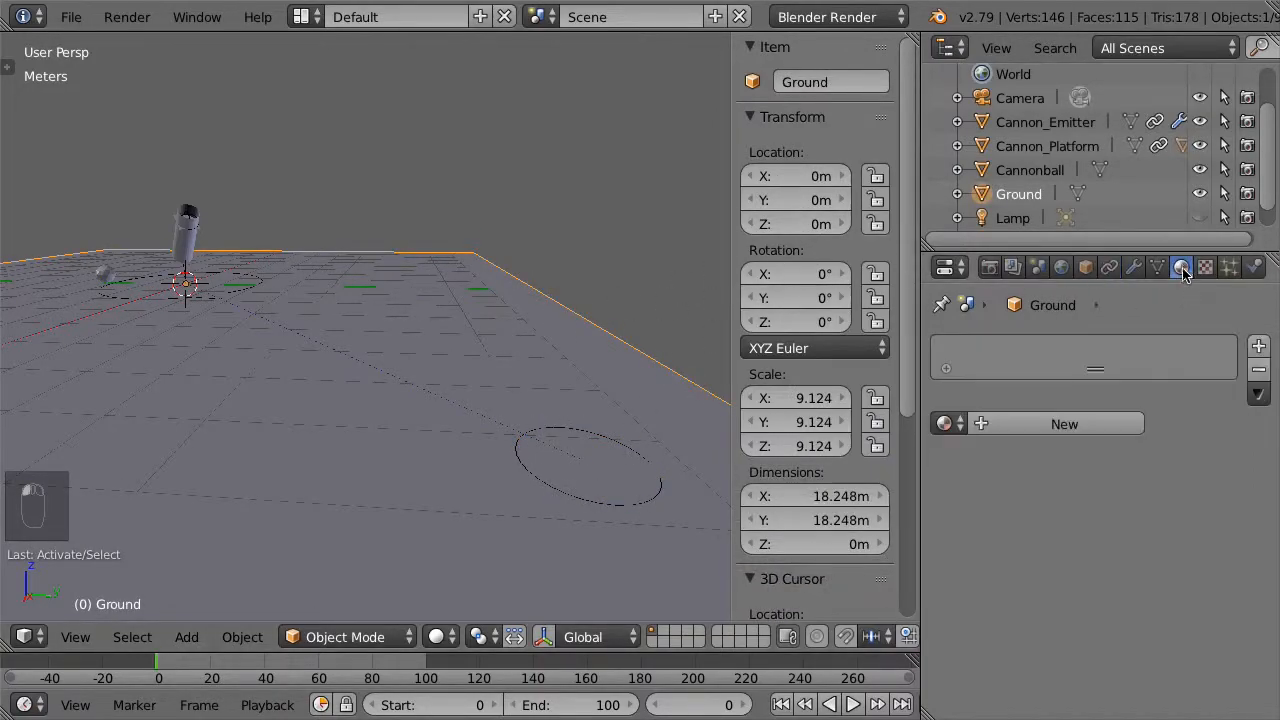
click(1086, 421)
click(1039, 712)
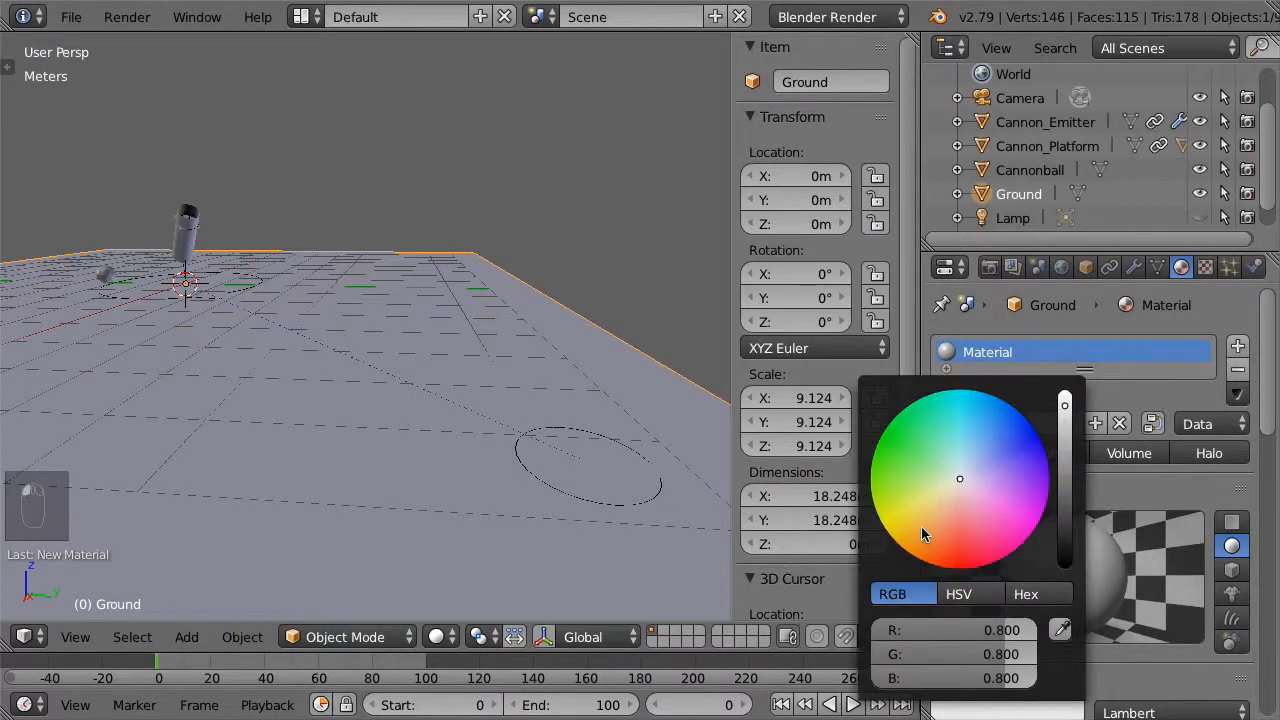
click(921, 527)
click(1063, 521)
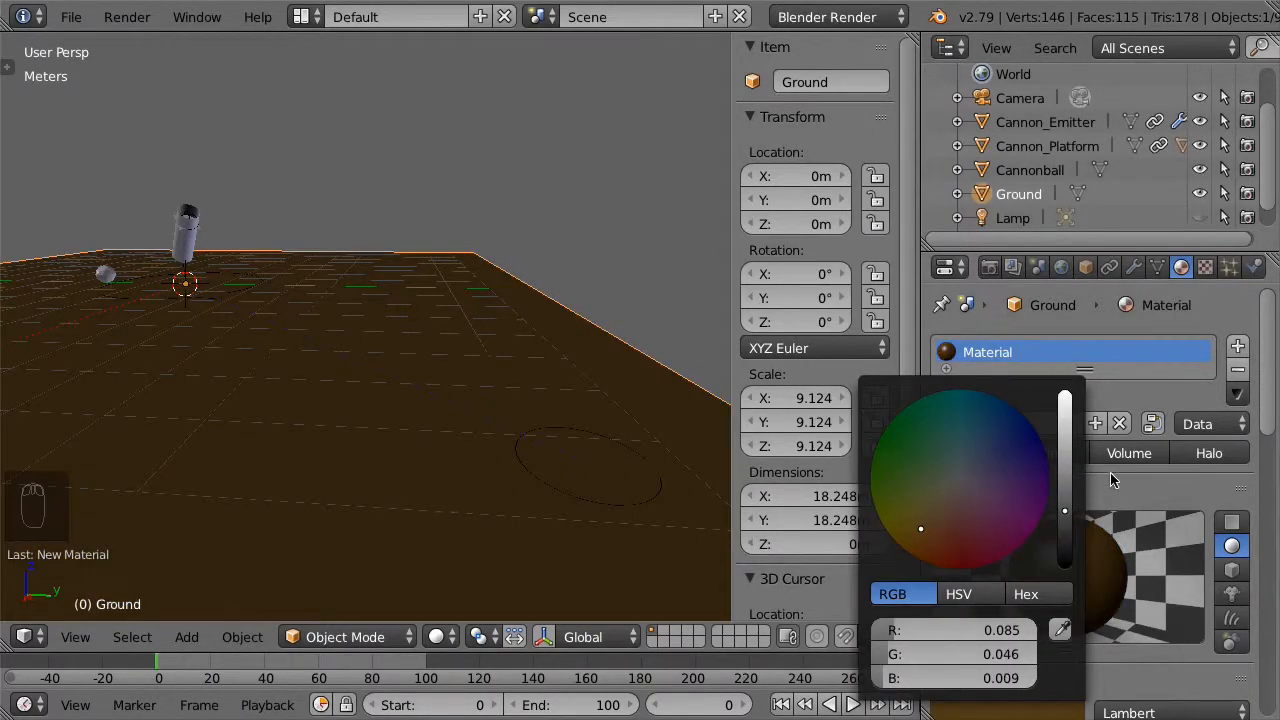
Enable Collision physics on the Ground and play the animation to test the impact
click(1256, 268)
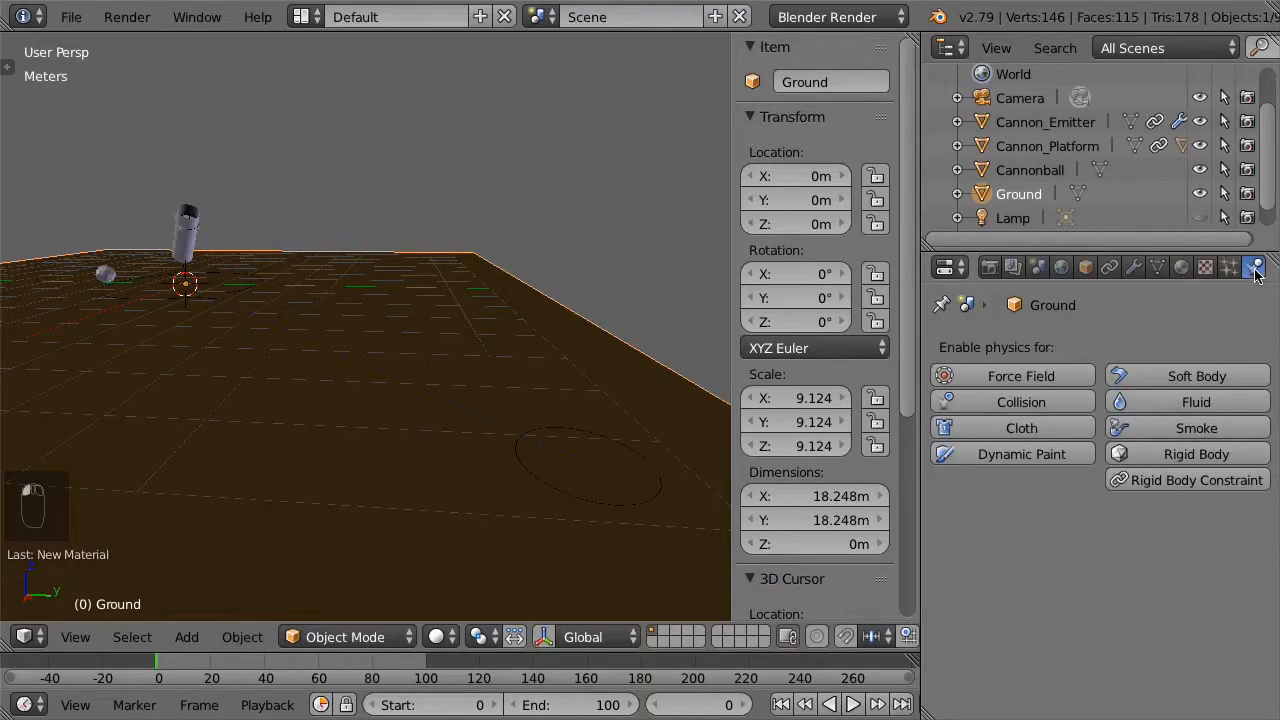
click(1054, 402)
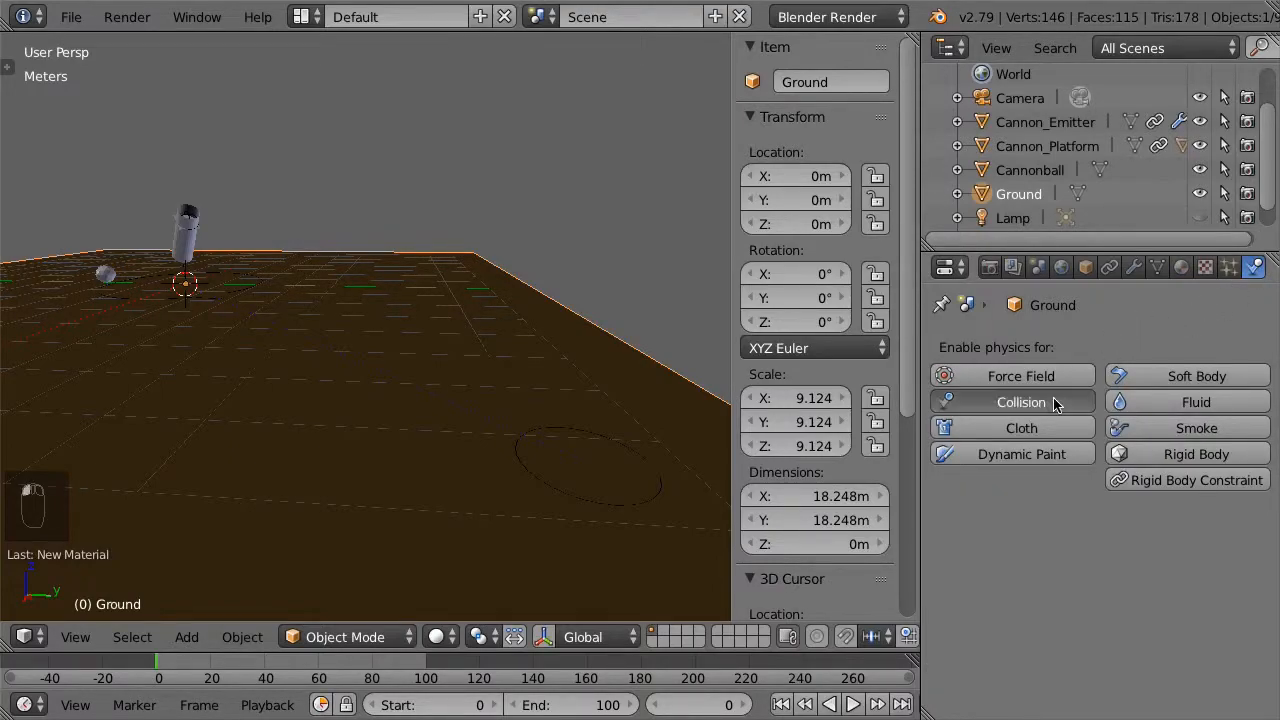
click(852, 704)
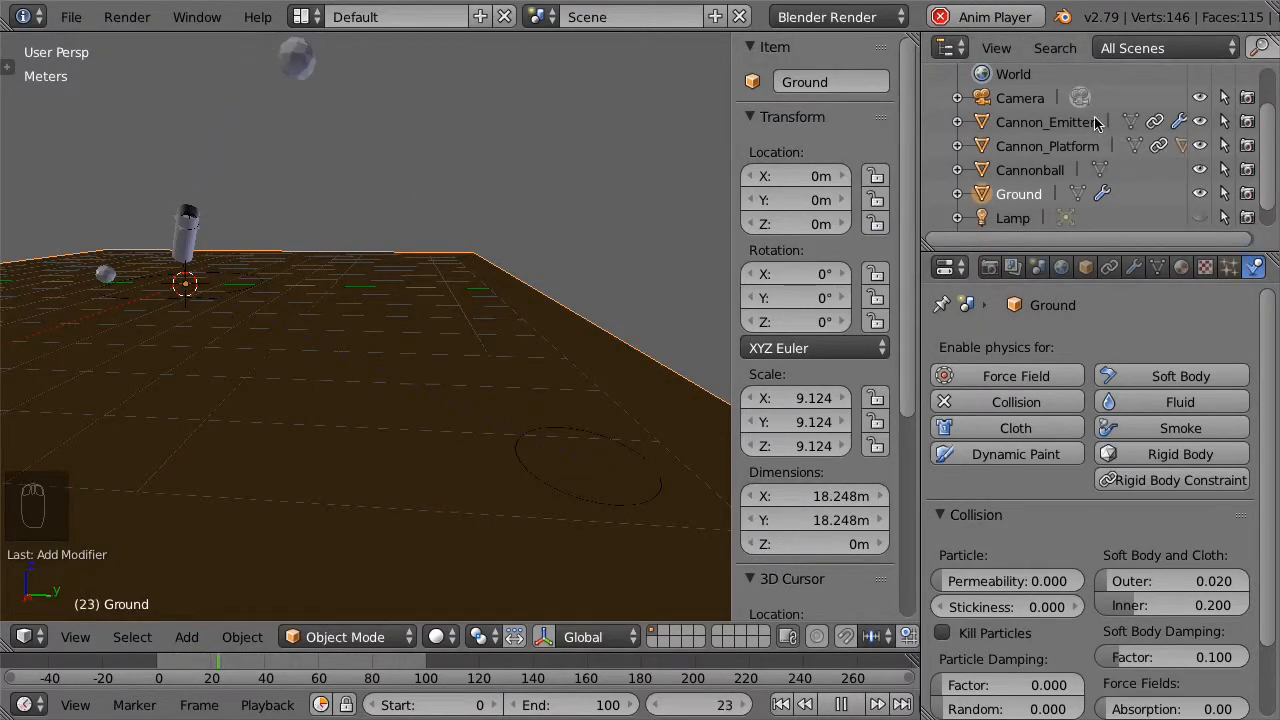
Enable Die on hit in the physics settings of Cannon_Emitter's particle system
click(1045, 122)
click(1229, 266)
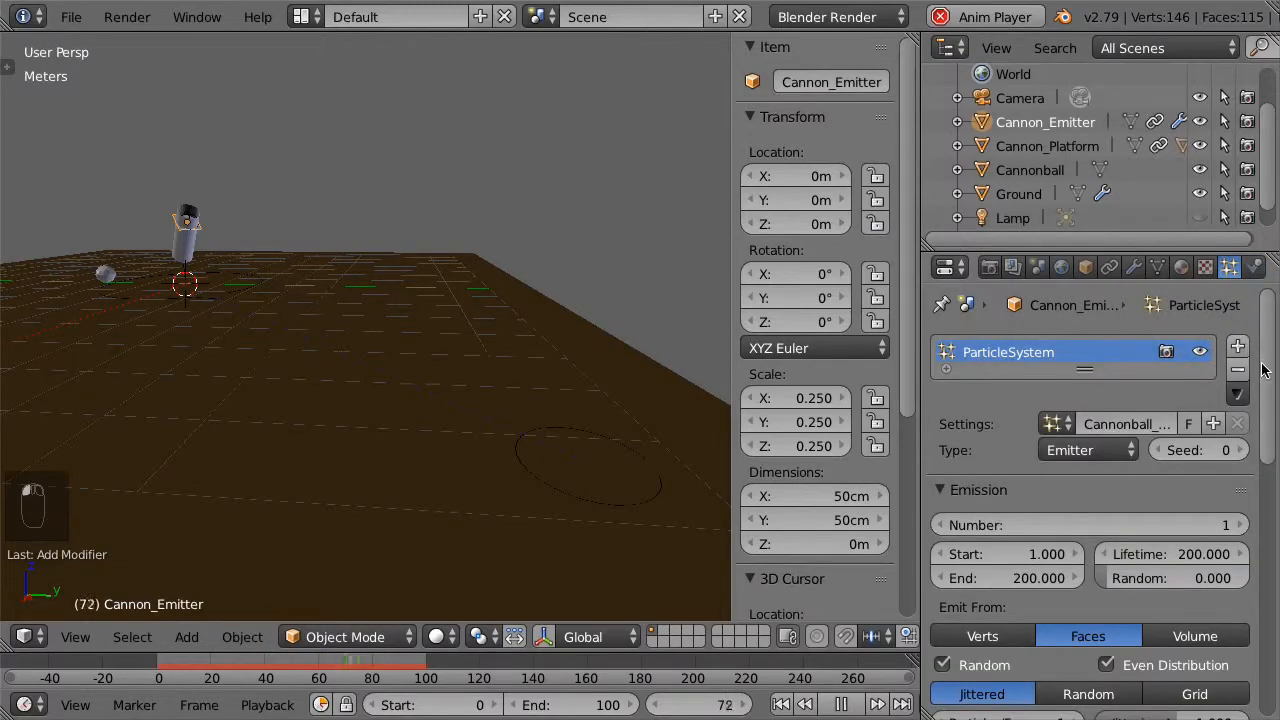
scroll(1240, 503, down, 8)
scroll(1240, 503, down, 8)
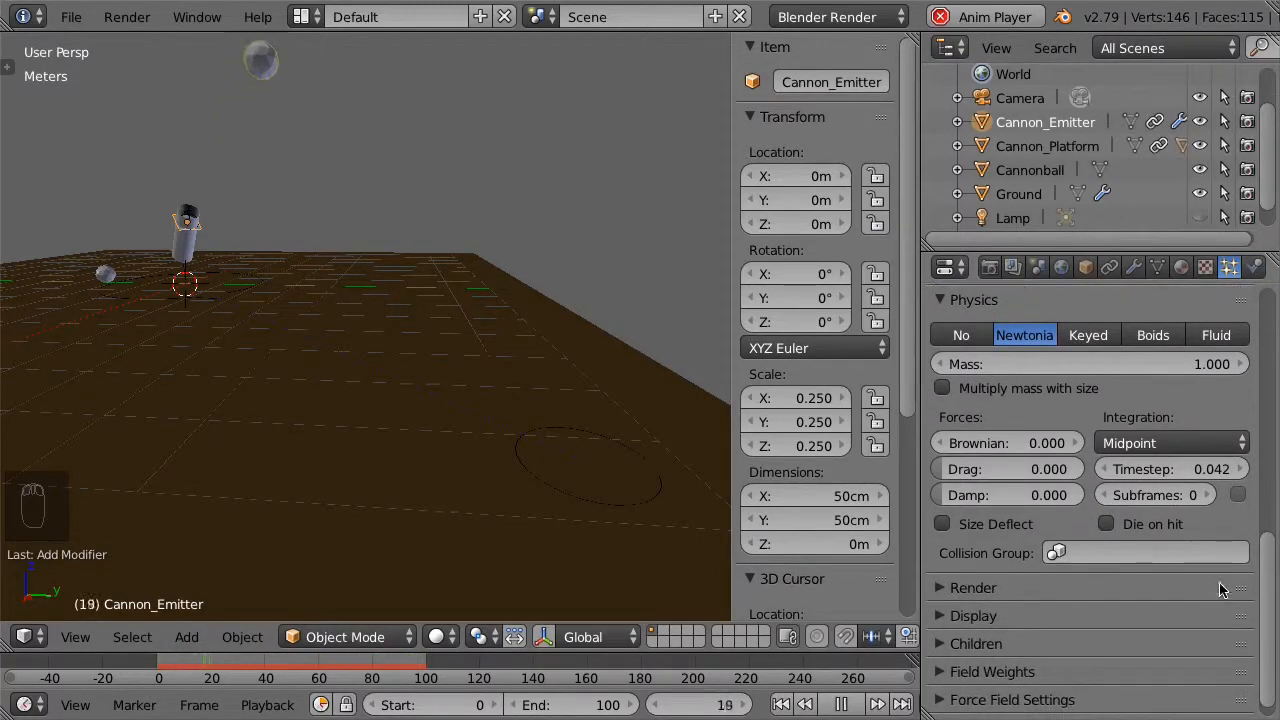
click(1184, 521)
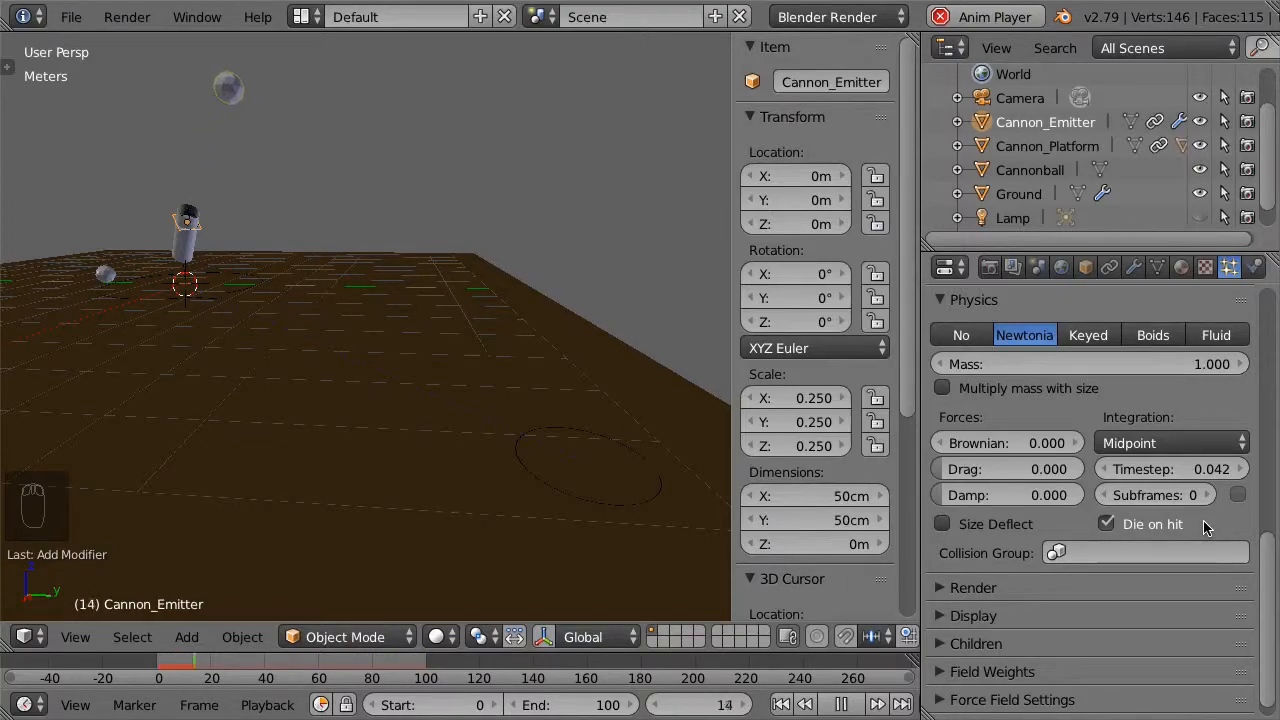
Enable Died in the particle system's render settings, and stop the playback and return to frame 0
click(1020, 588)
click(1157, 681)
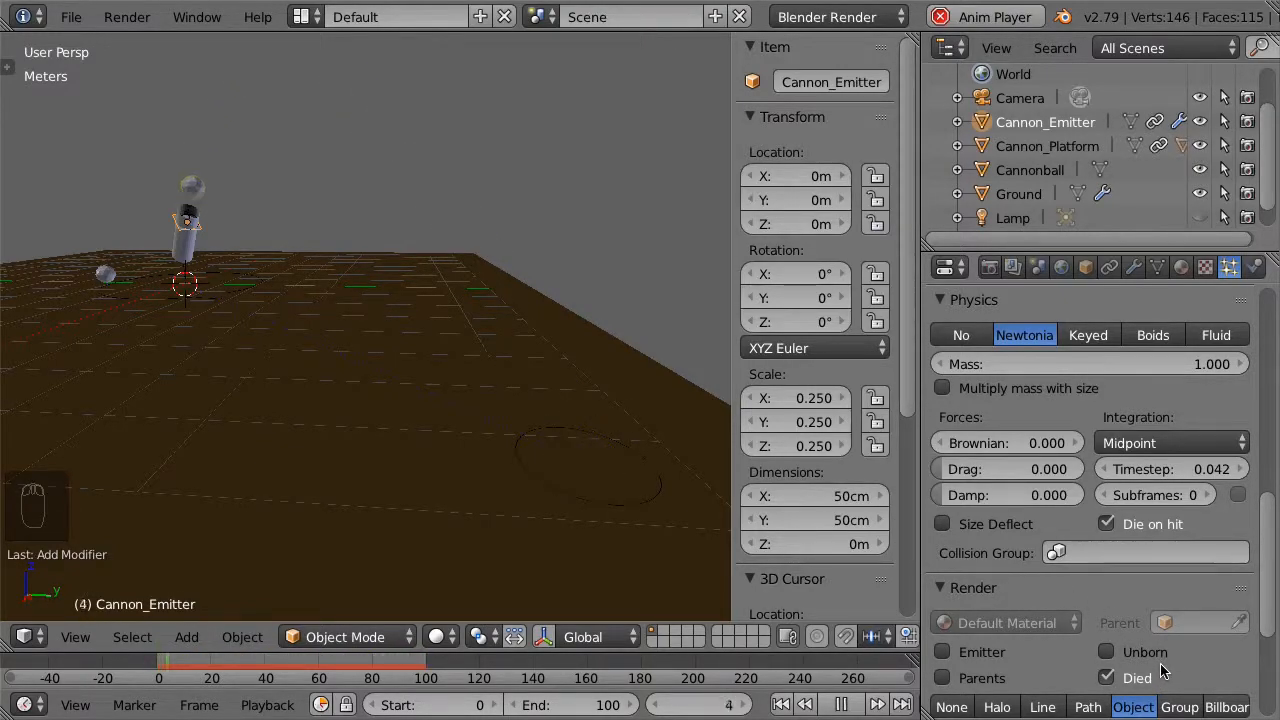
click(845, 705)
click(781, 705)
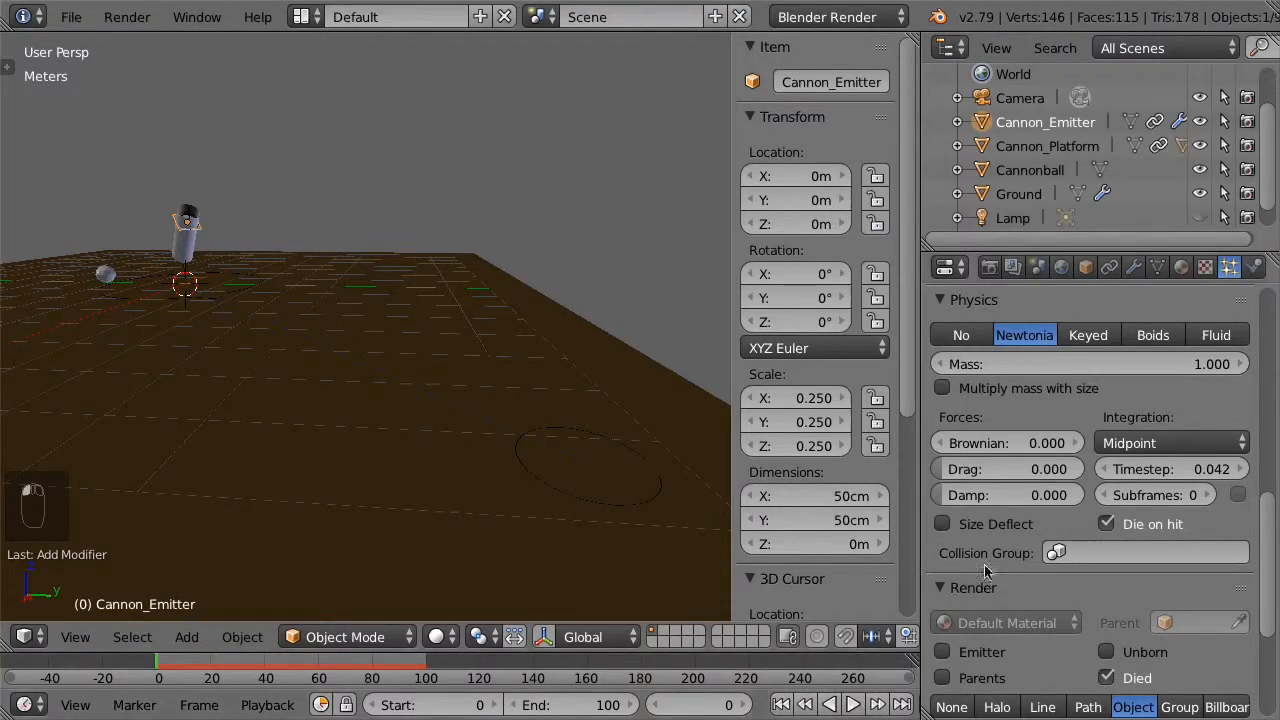
Add a mesh plane at the scene origin and set its scale to 0.5 on all three axes
scroll(1273, 307, up, 10)
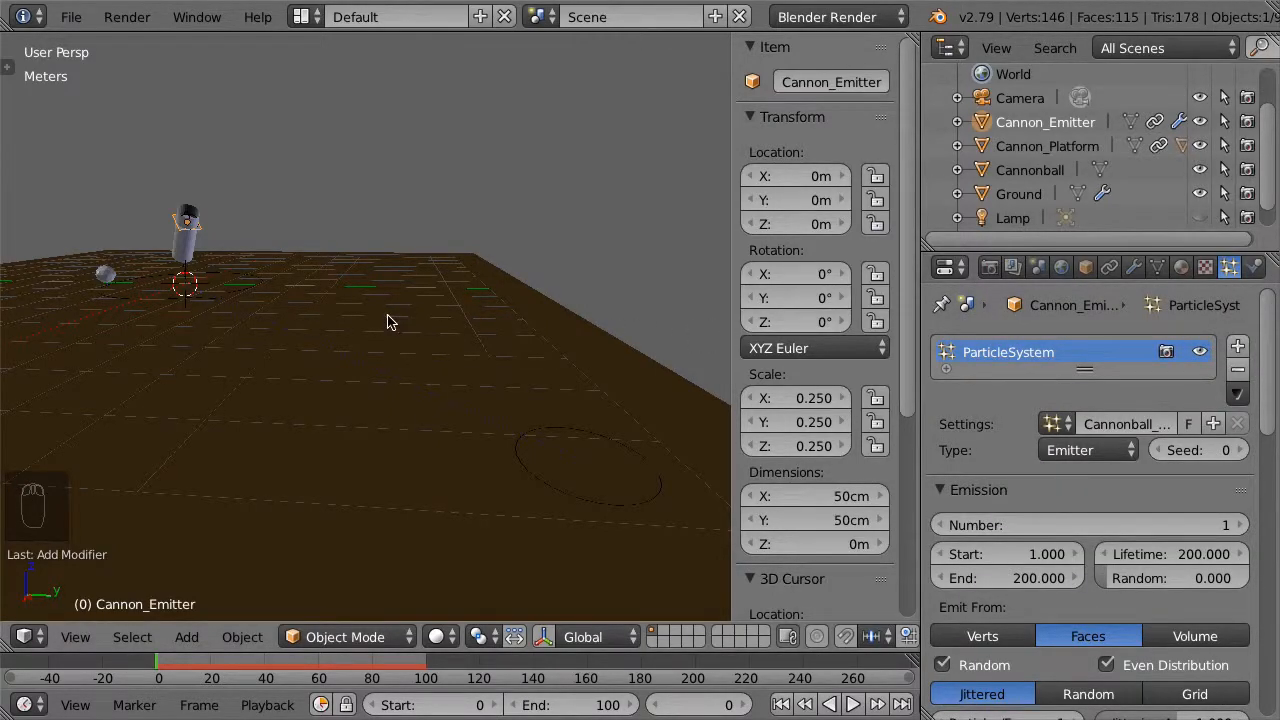
key(shift+a)
mouse_move(393, 318)
click(505, 320)
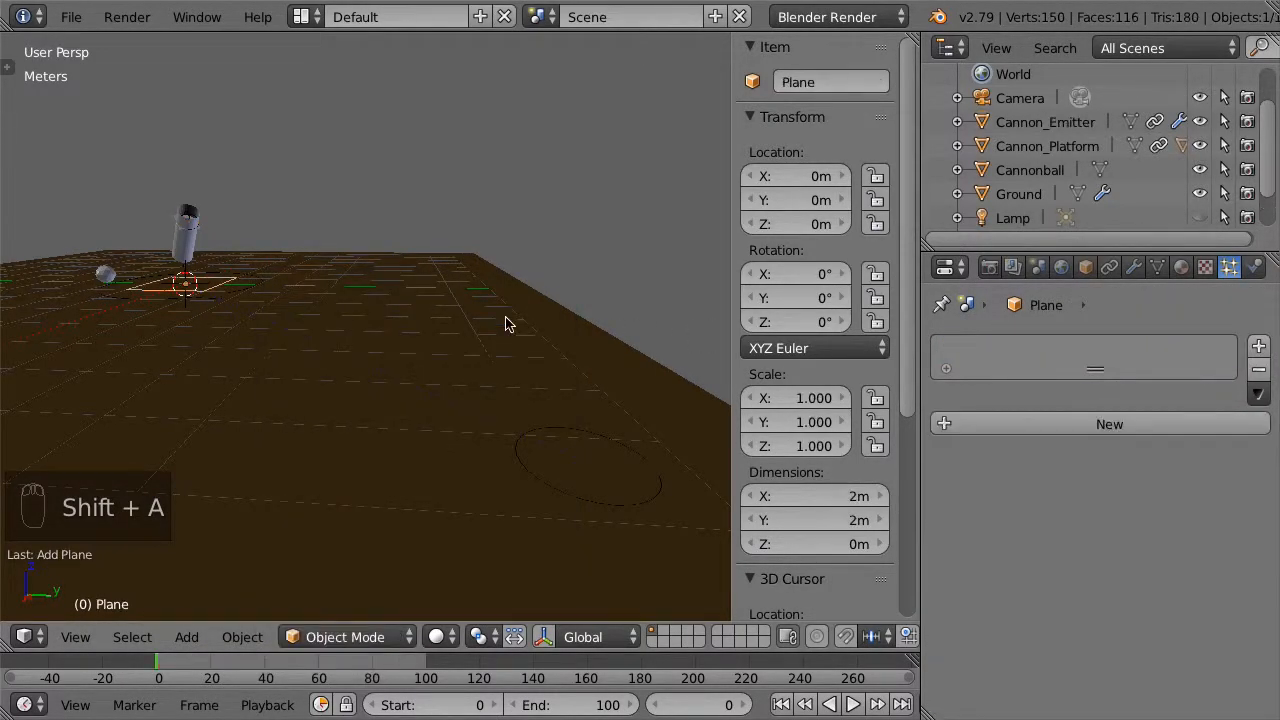
mouse_move(792, 398)
mouse_down()
mouse_move(792, 446)
mouse_move(792, 394)
mouse_up()
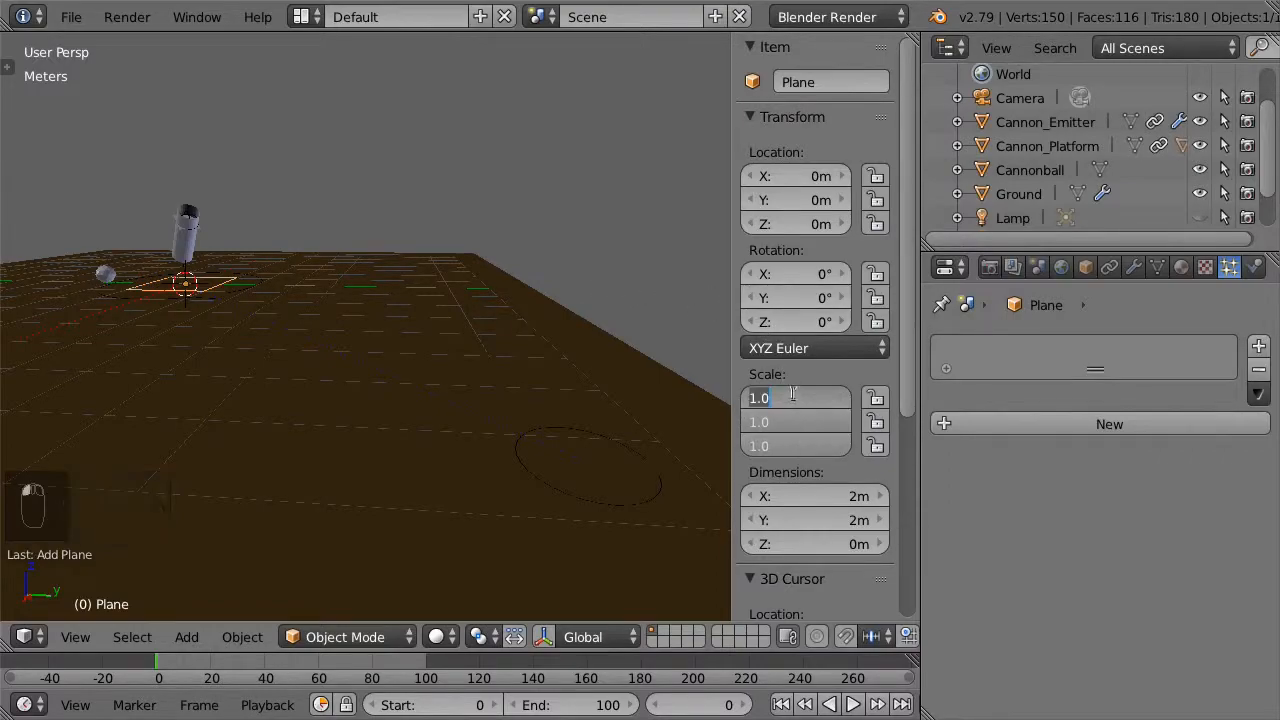
text(0.5)
key(Return)
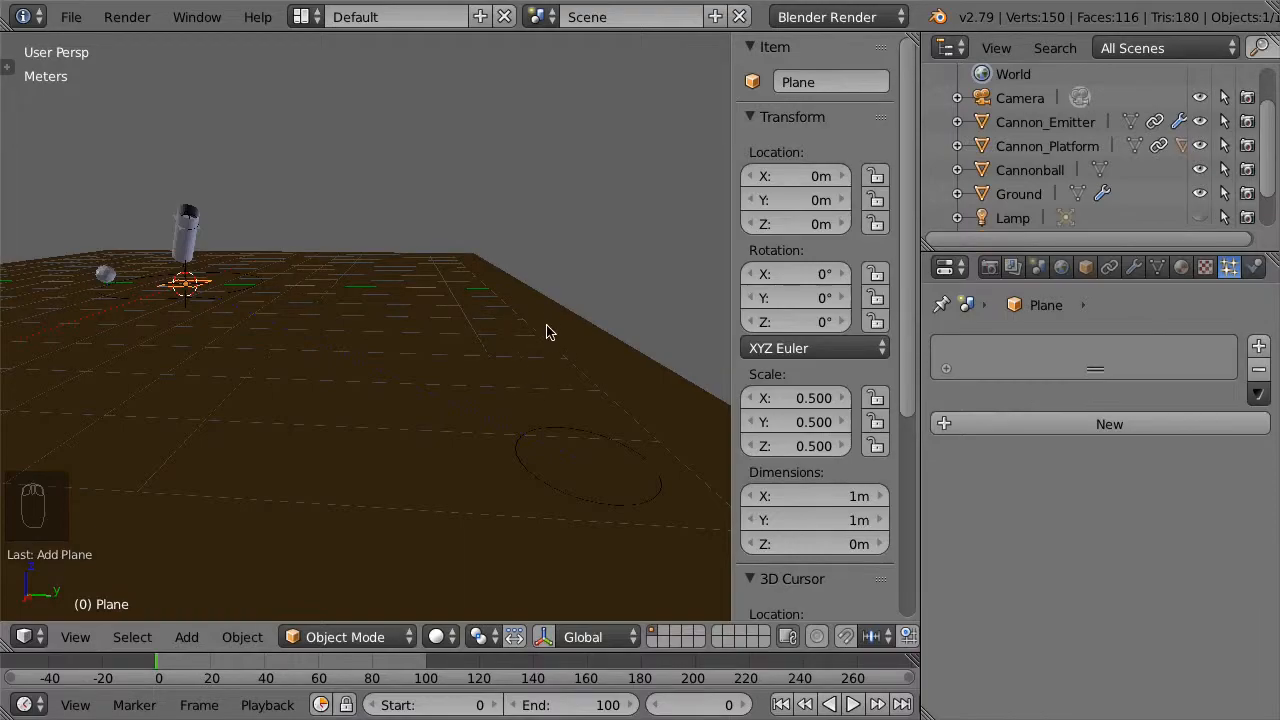
Rename the plane Impact_Debris_Emitter and place it at X 7.18 m, Y 5 m and Z 0.1 m
click(826, 82)
text(Impact_Debris_Emitter)
key(Return)
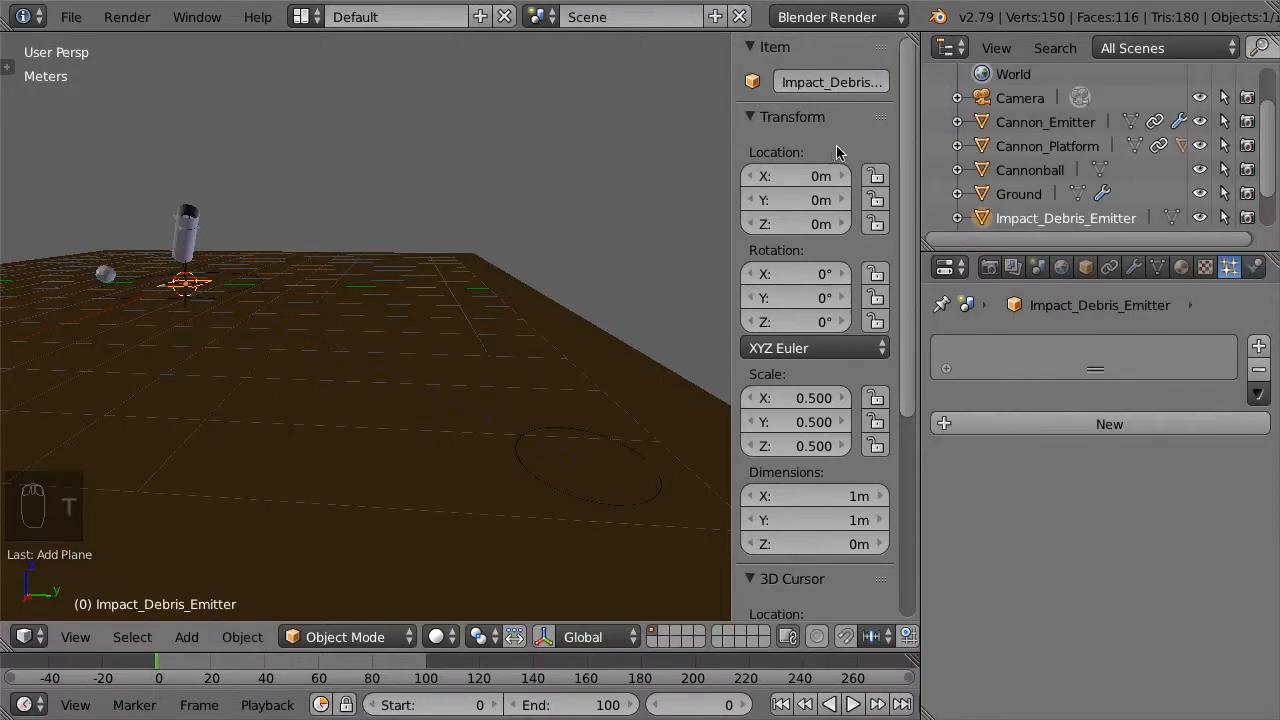
drag(790, 200, 862, 200)
drag(770, 176, 870, 176)
click(782, 223)
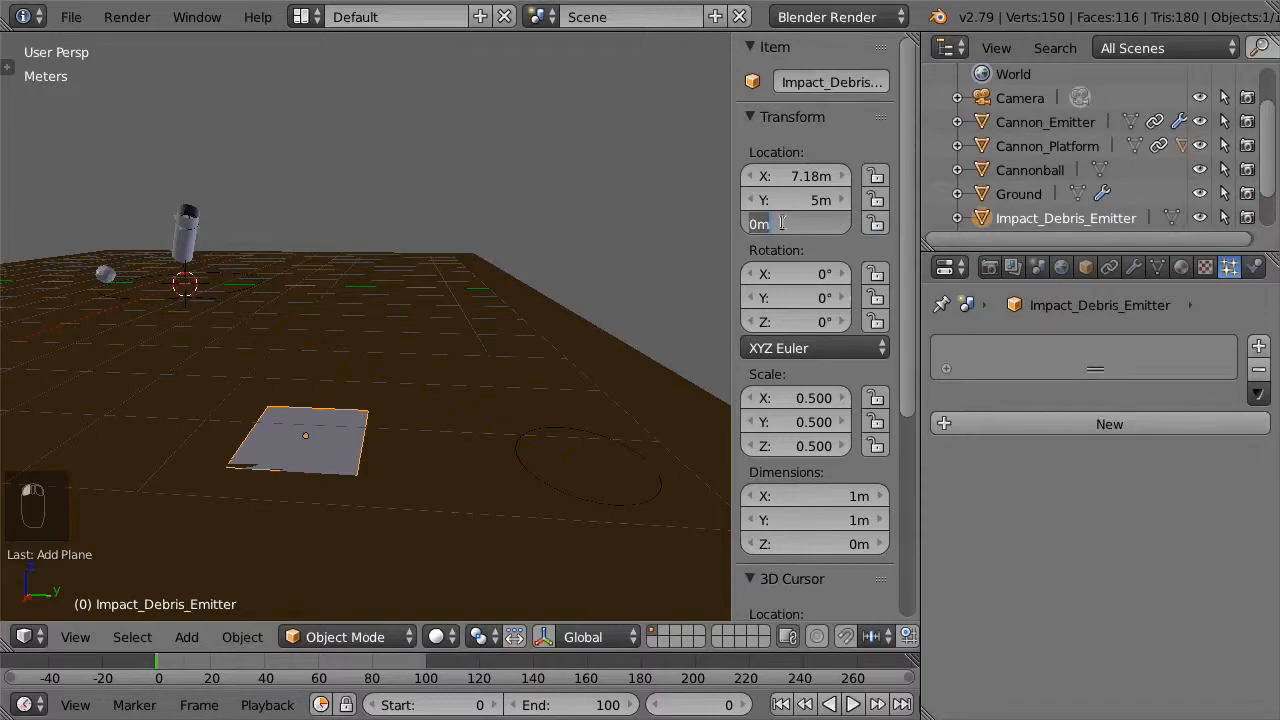
text(0.1)
key(Return)
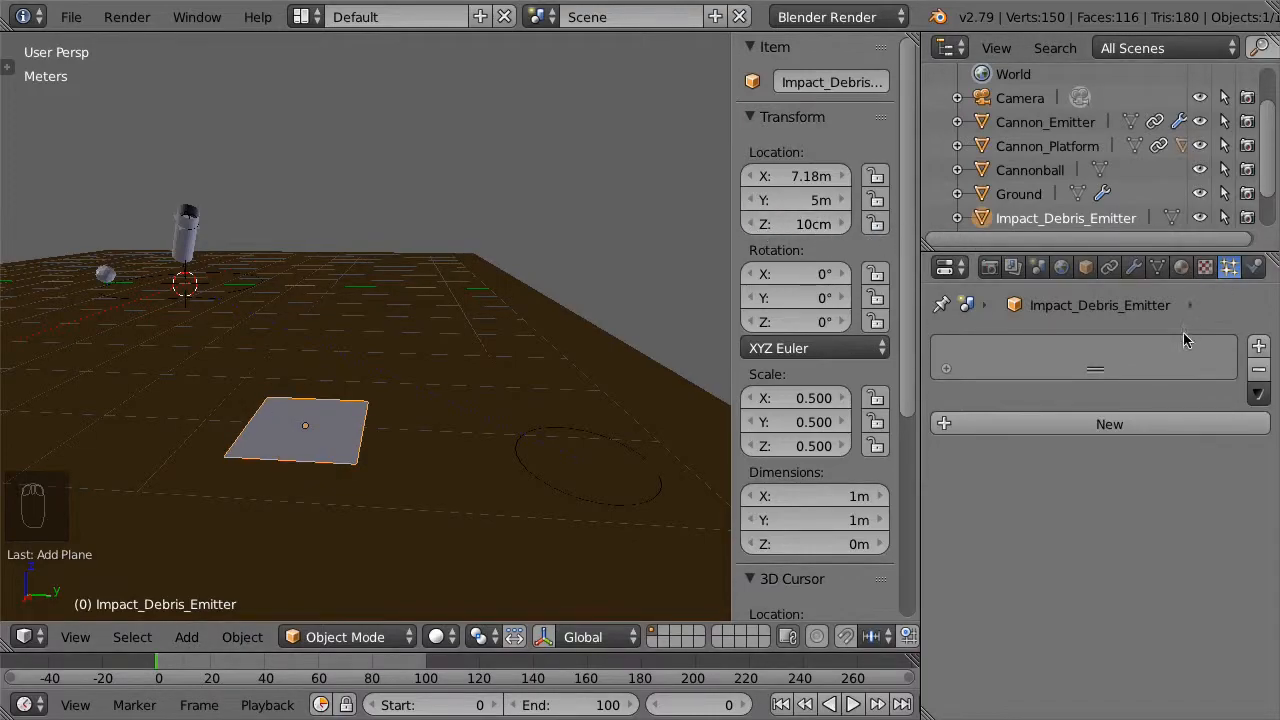
Add a new particle system to Impact_Debris_Emitter and name its settings Impact_Debris
click(1154, 424)
click(1116, 422)
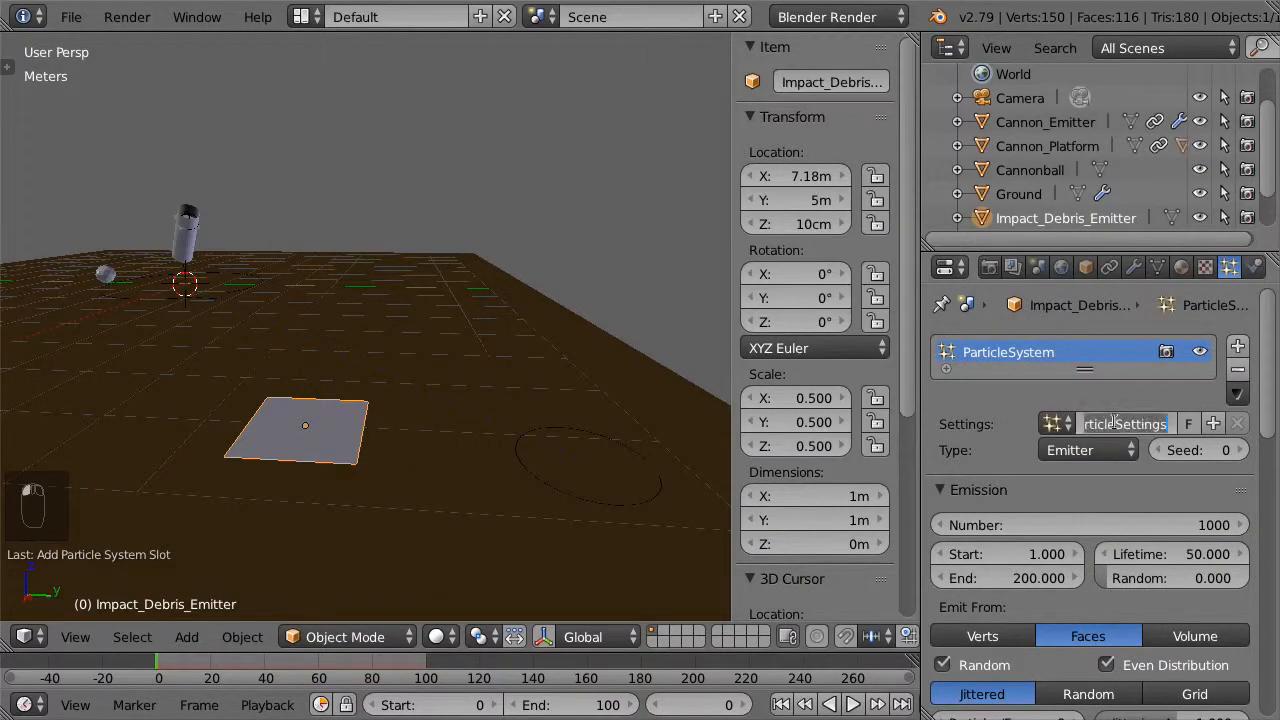
text(Im)
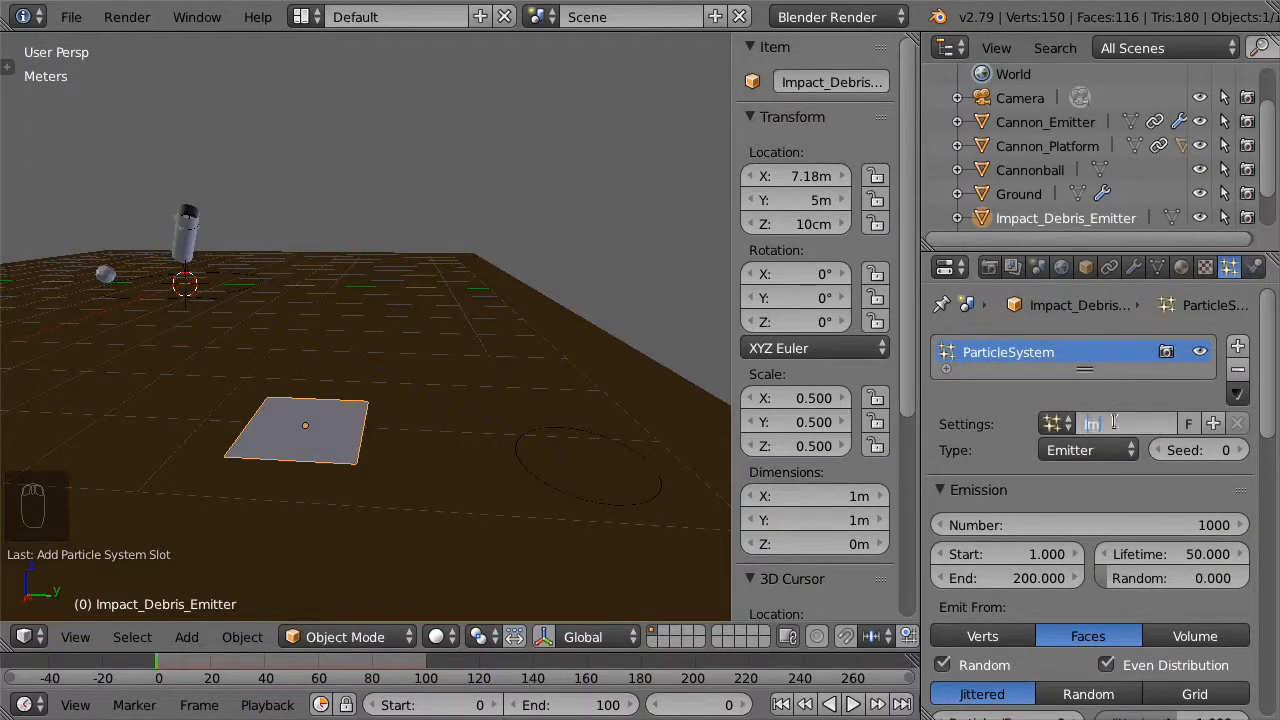
text(pact_Debris)
key(Return)
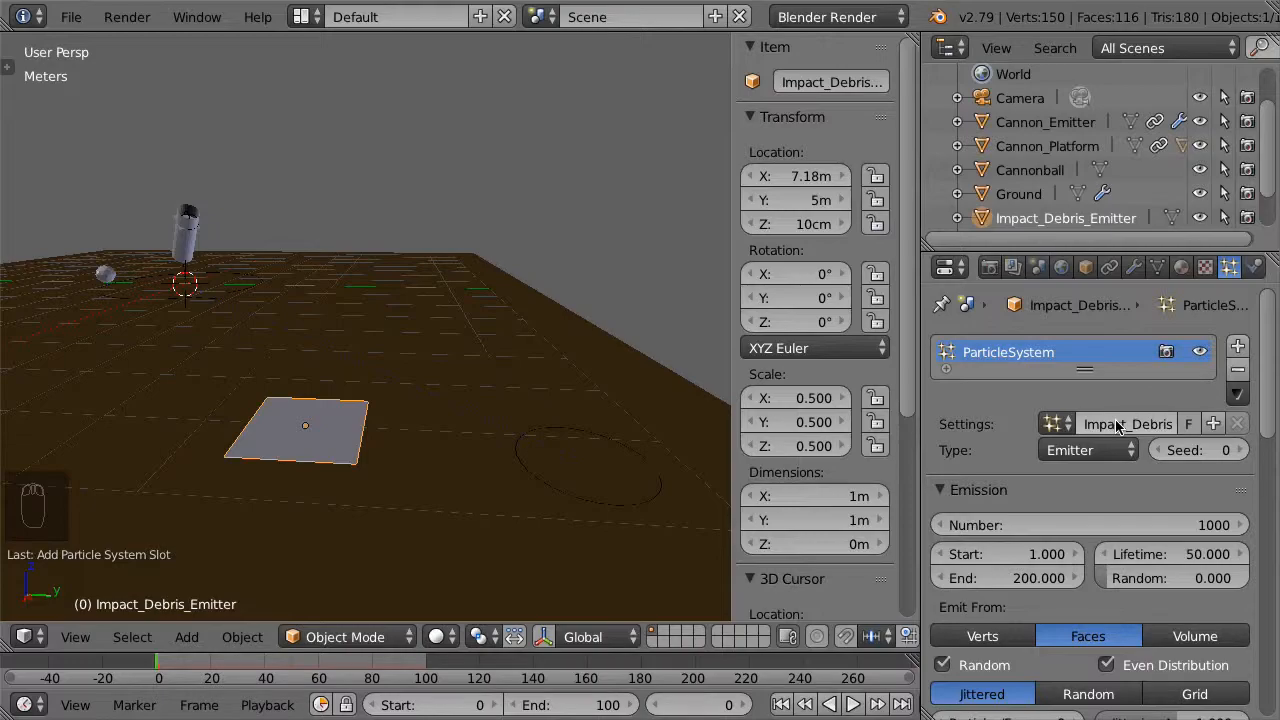
Configure the Impact_Debris emission with 300 particles, an end frame of 3 and a lifetime of 100
click(1062, 523)
text(300)
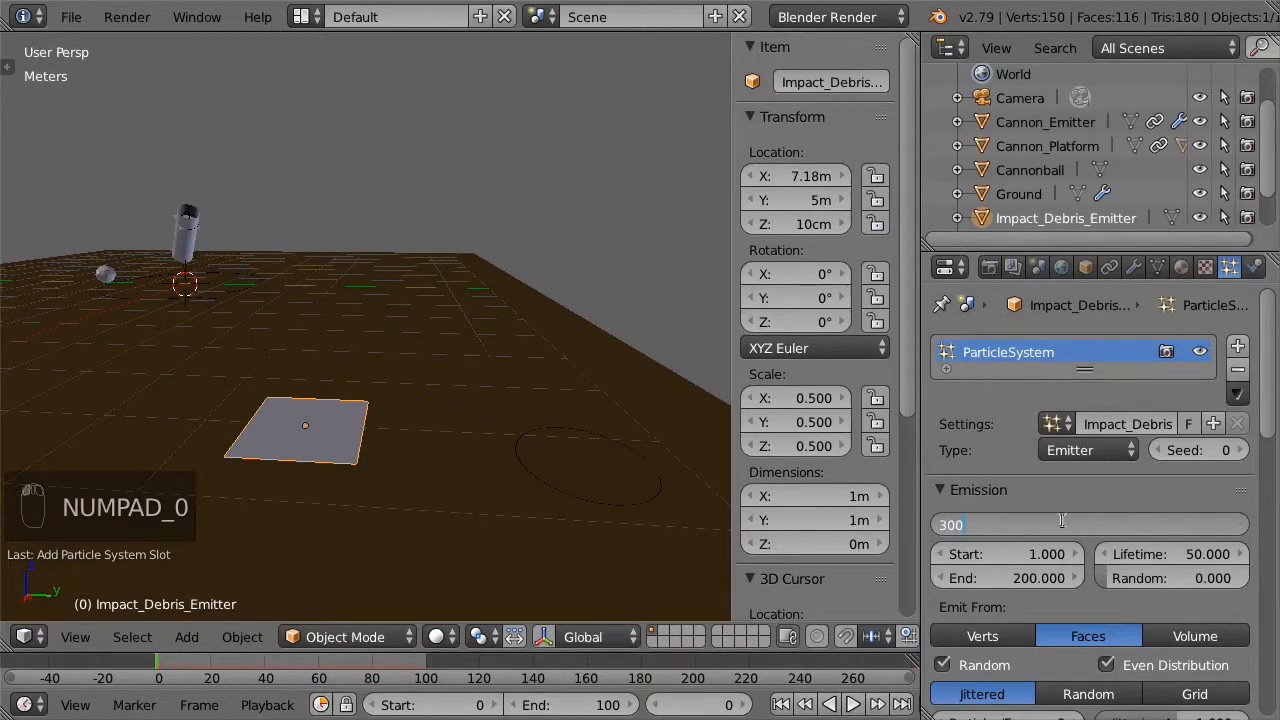
key(Return)
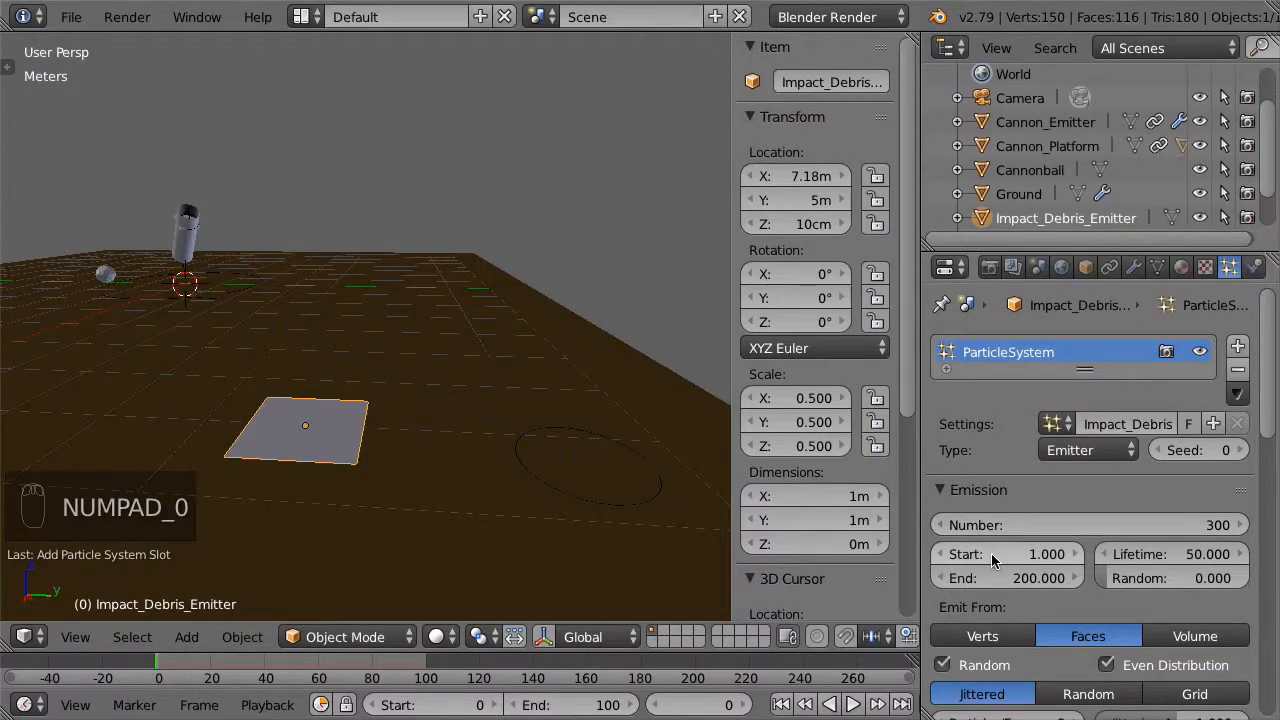
click(997, 578)
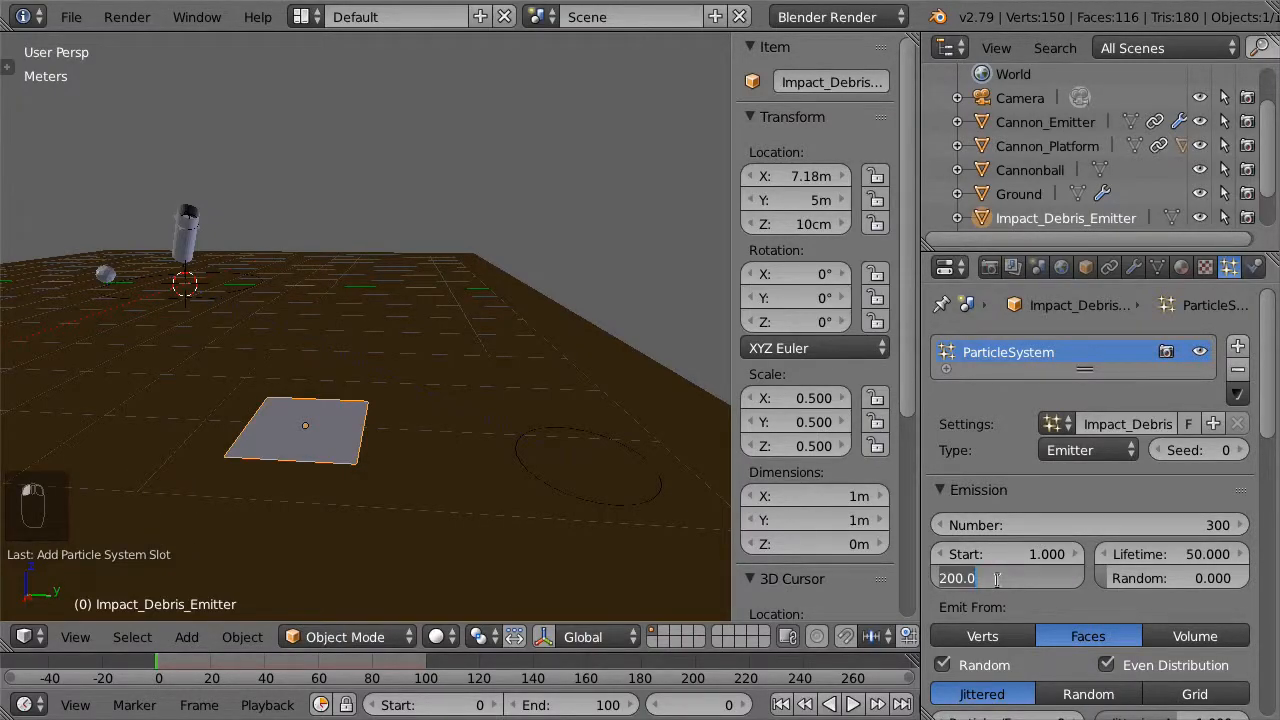
text(3)
key(Return)
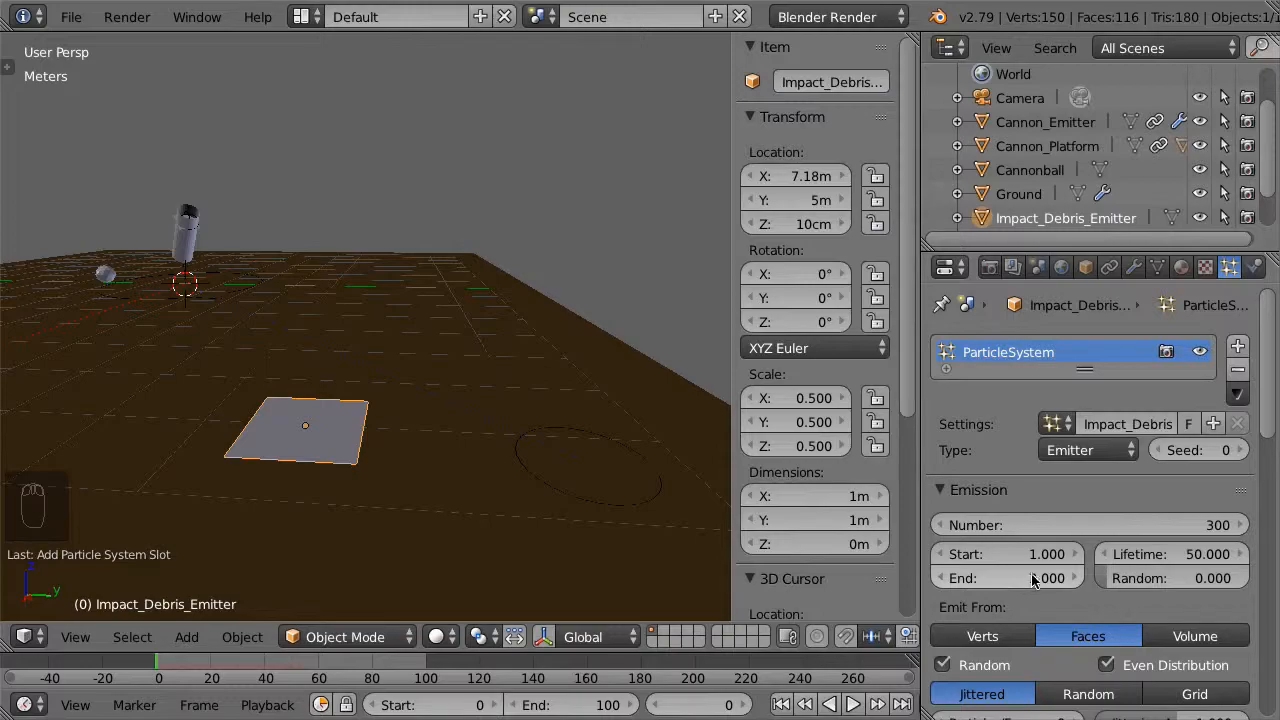
click(1177, 553)
text(100)
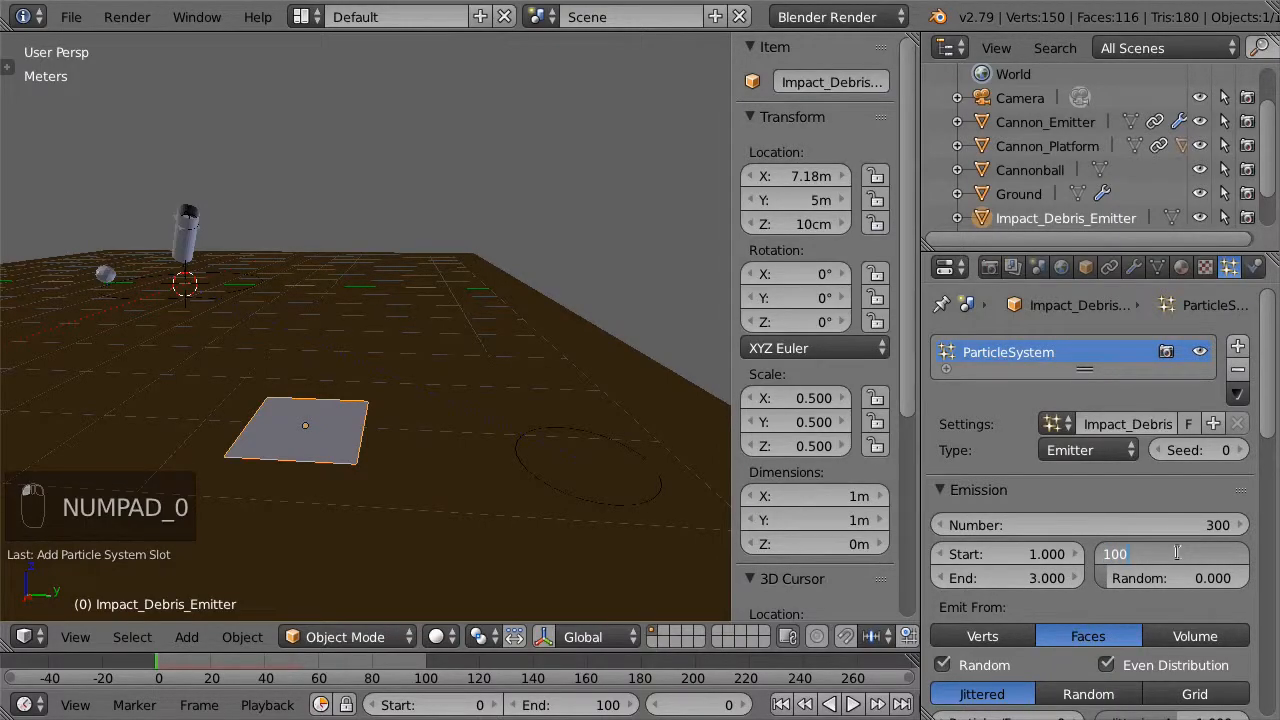
key(Return)
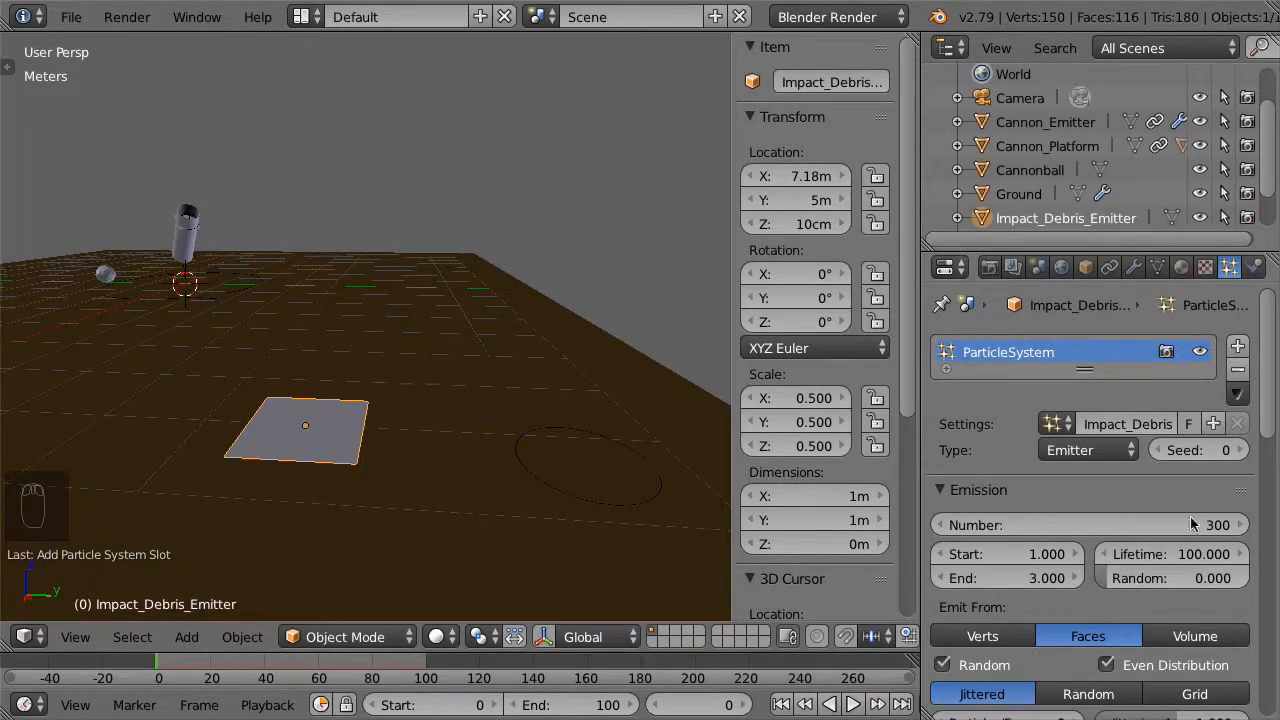
Set the debris particles' normal velocity to 4 and random velocity to 3
scroll(1265, 417, down, 15)
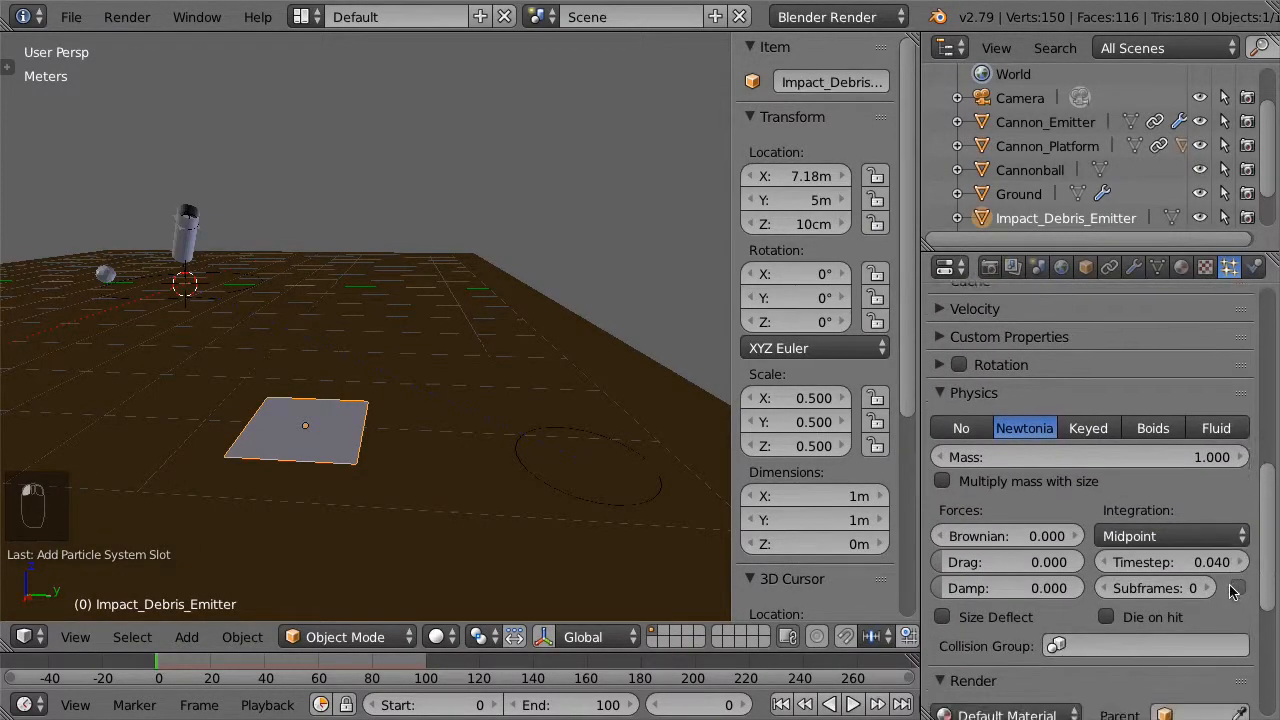
click(939, 306)
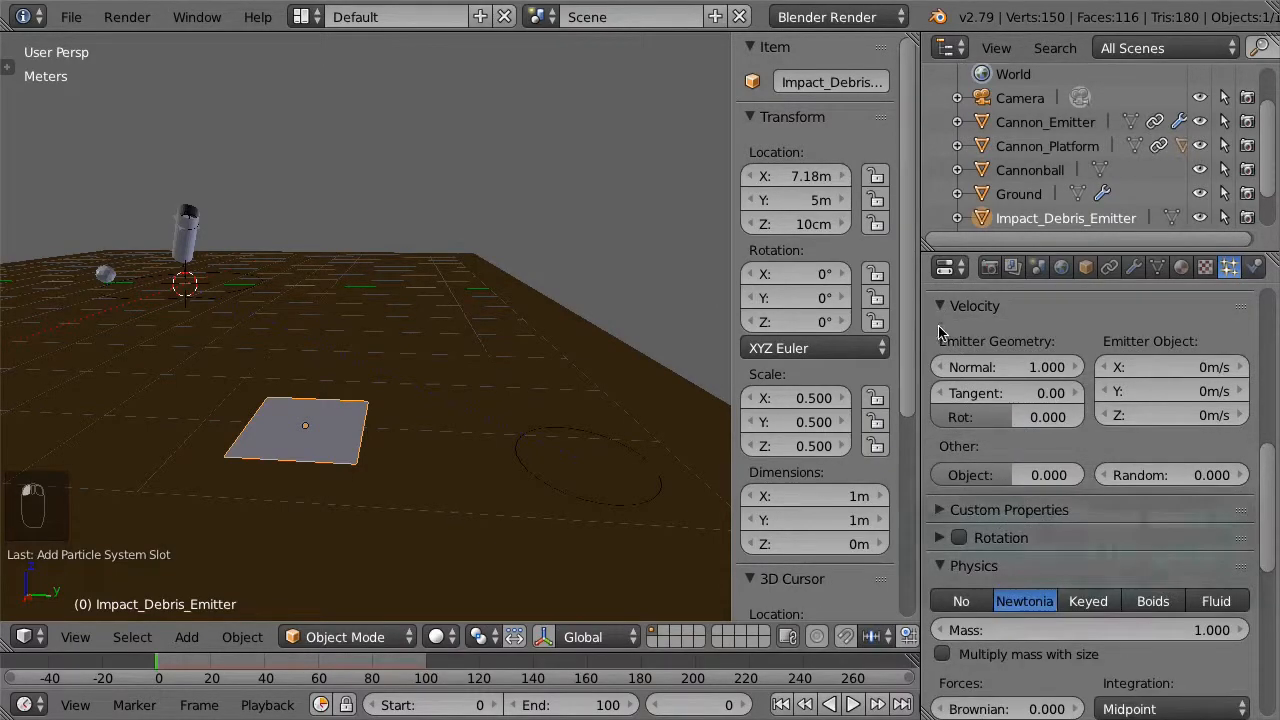
click(1012, 372)
text(4)
key(Return)
click(1170, 476)
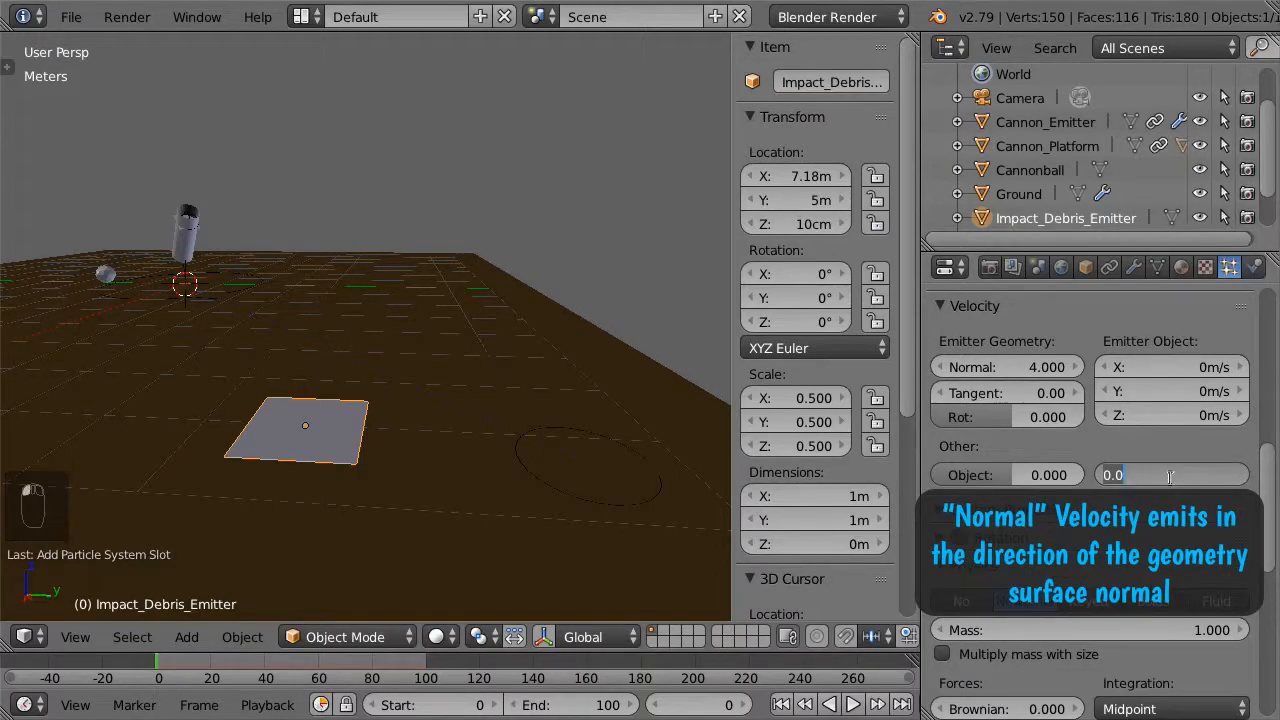
text(3)
key(Return)
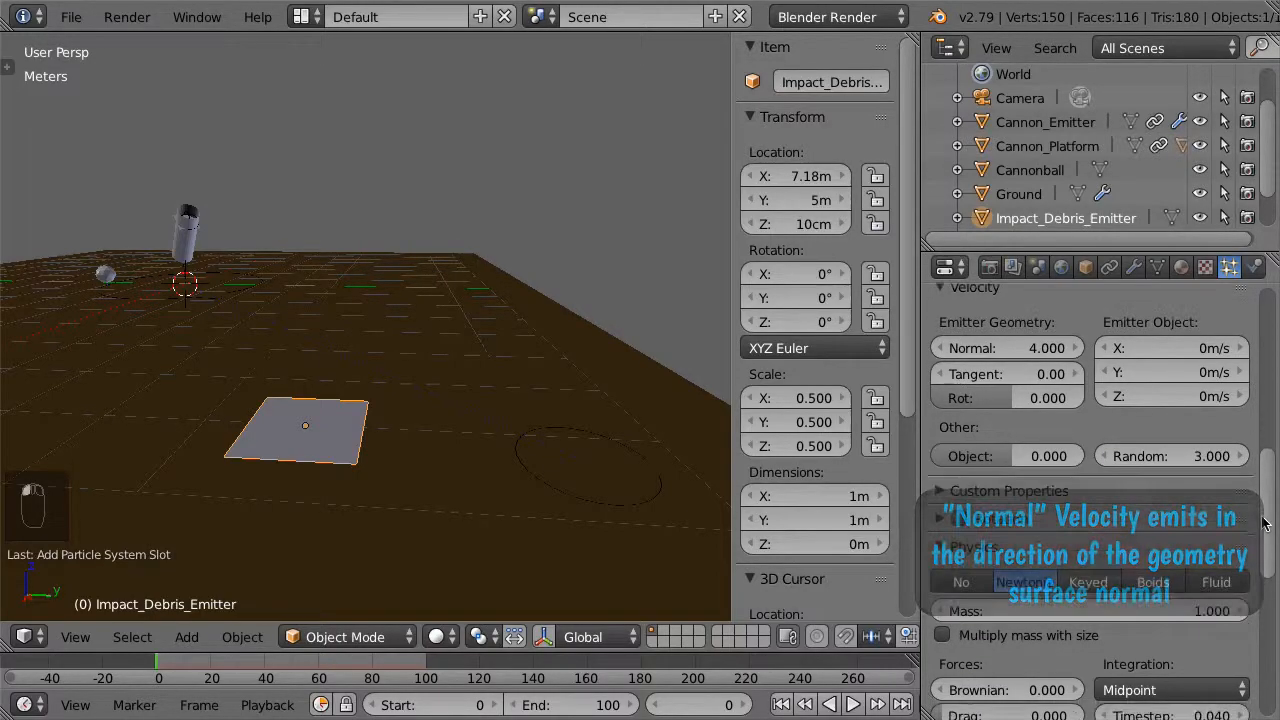
Set the debris particles' mass to 5 and enable Multiply mass with size
scroll(1200, 500, down, 7)
scroll(1245, 592, up, 1)
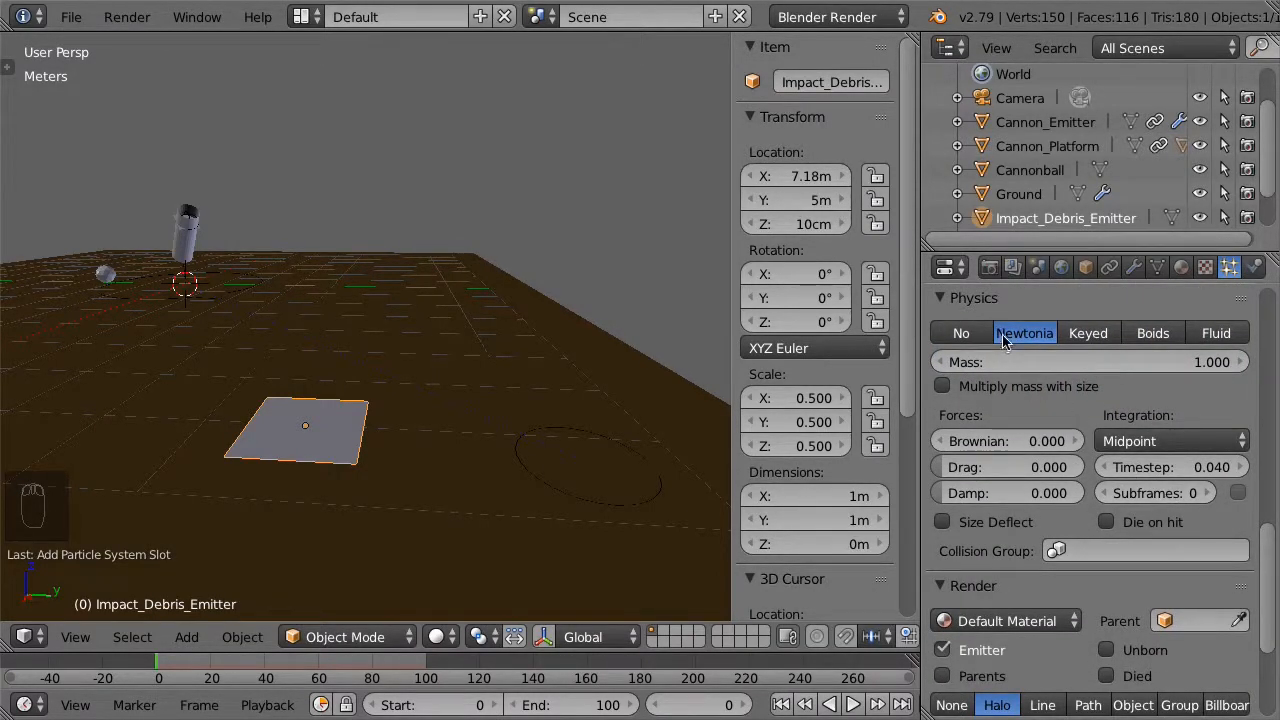
click(1094, 362)
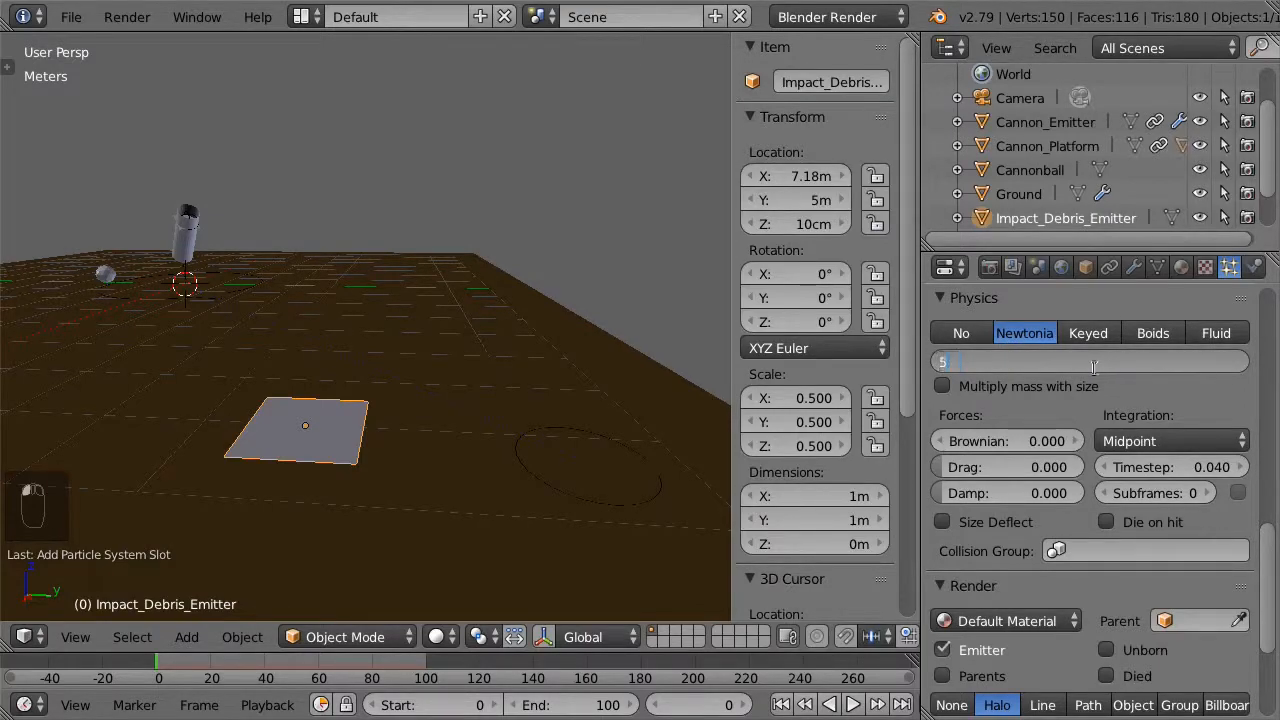
text(5)
key(Return)
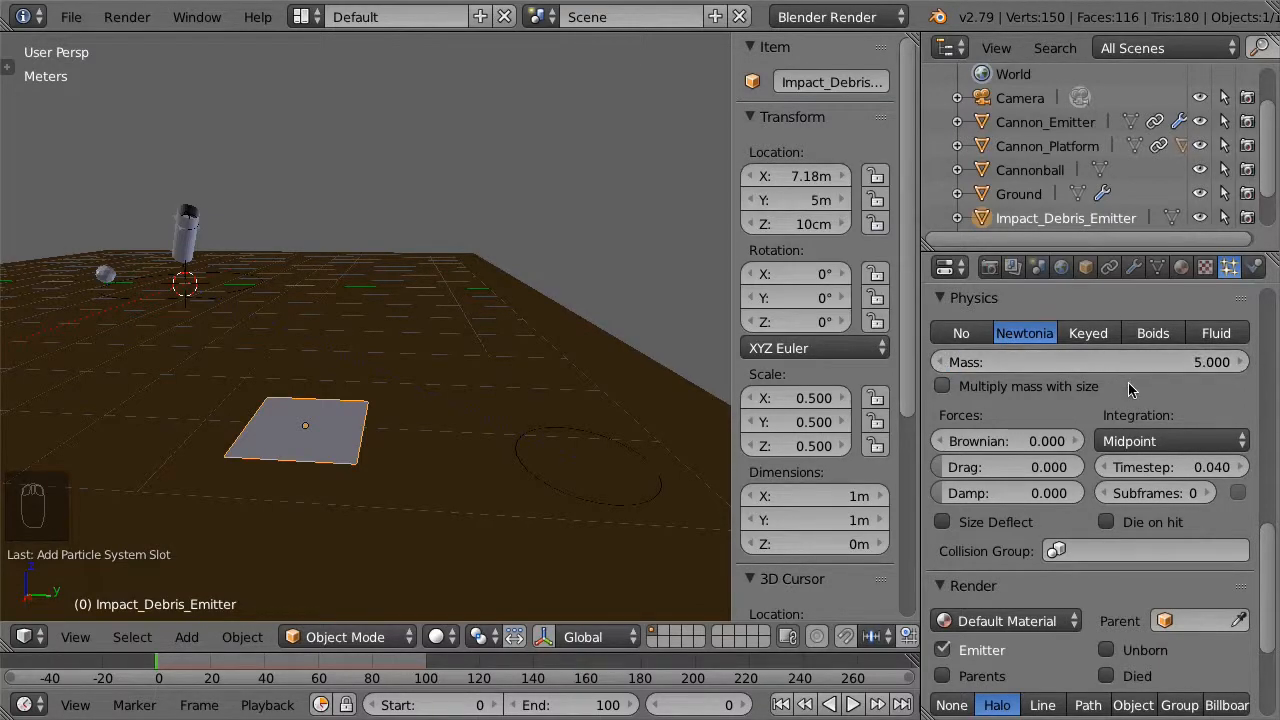
click(1130, 389)
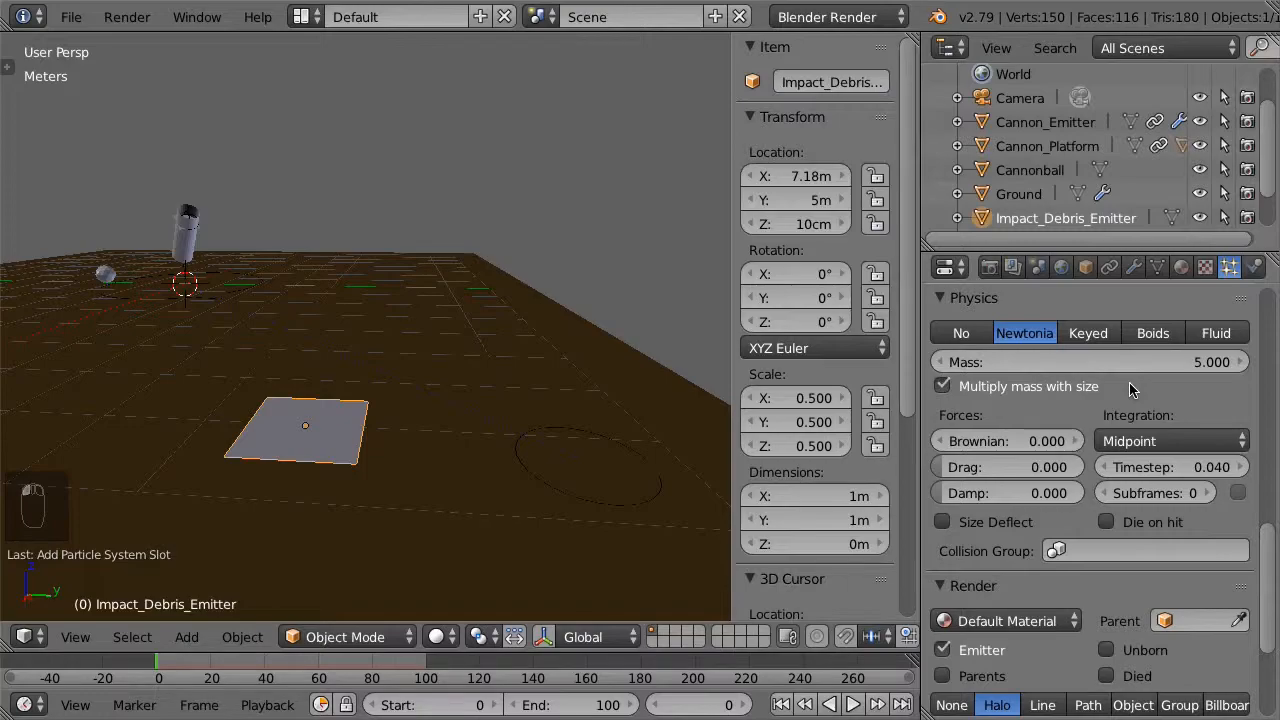
Set the debris particles' physics timestep to 1/24
click(1155, 467)
text(1)
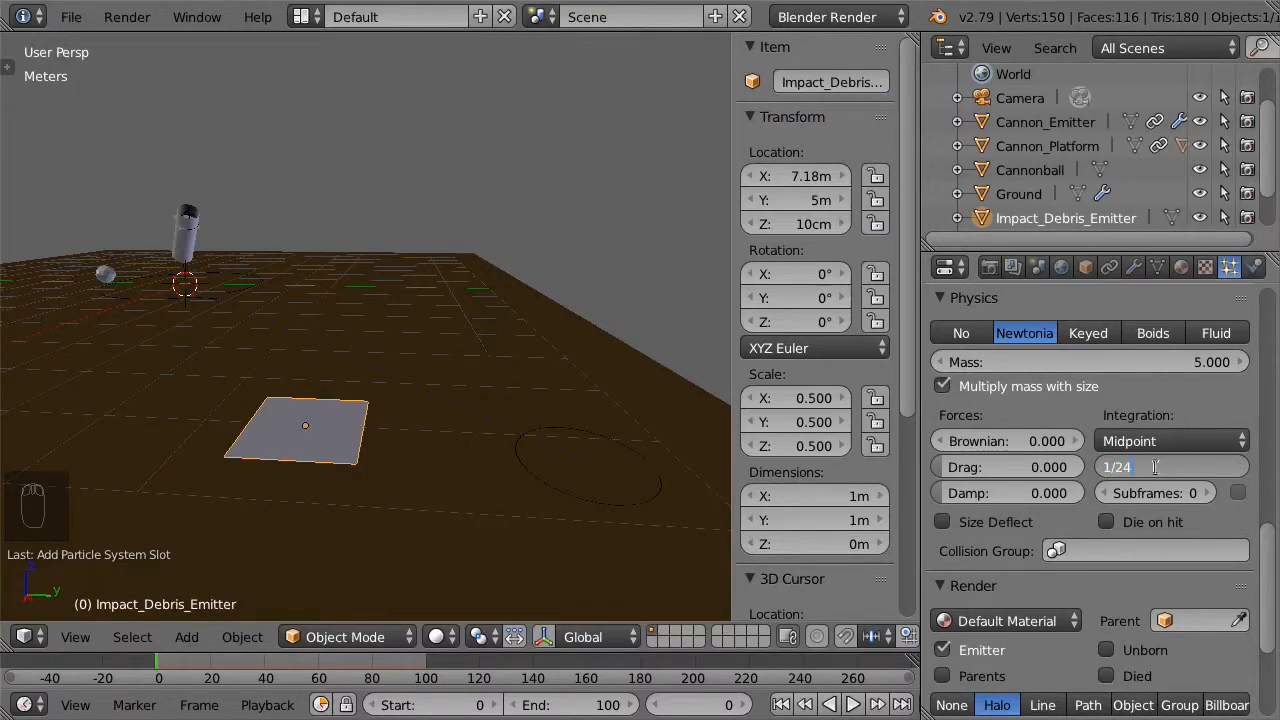
text(/24)
key(Return)
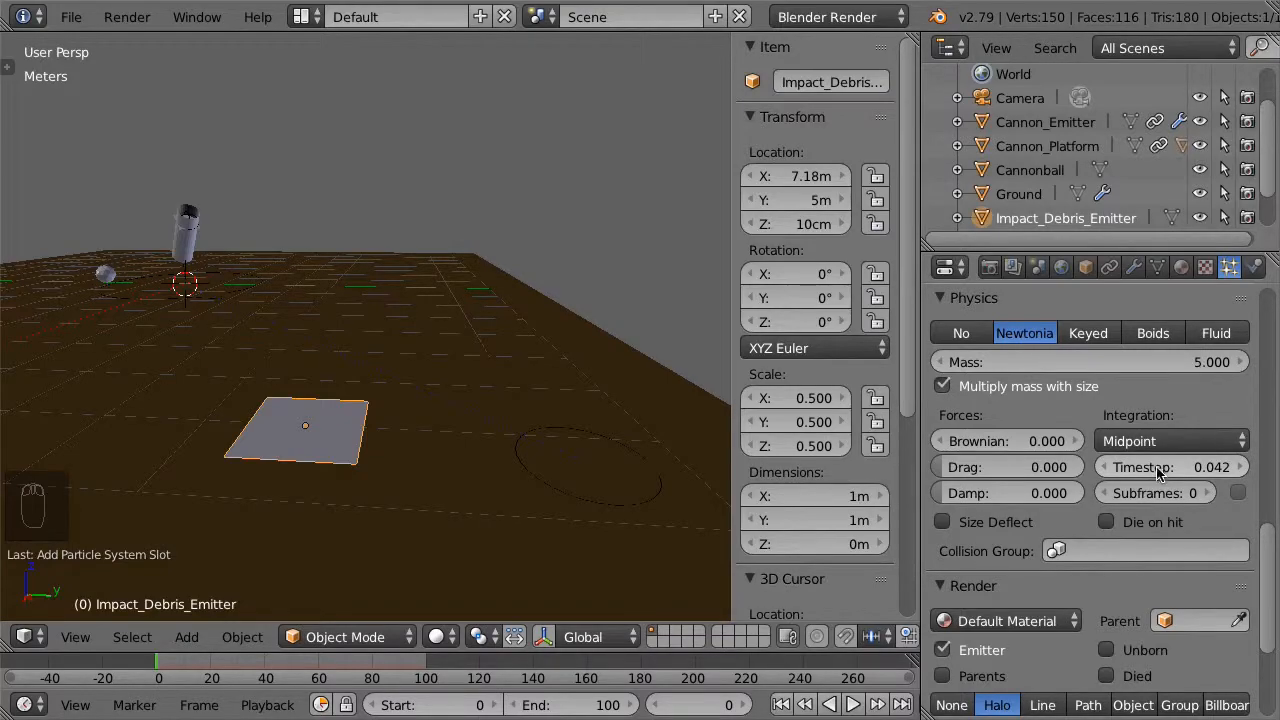
Turn off rendering of the debris emitter and render its particles as the Cannonball object
scroll(1126, 547, down, 5)
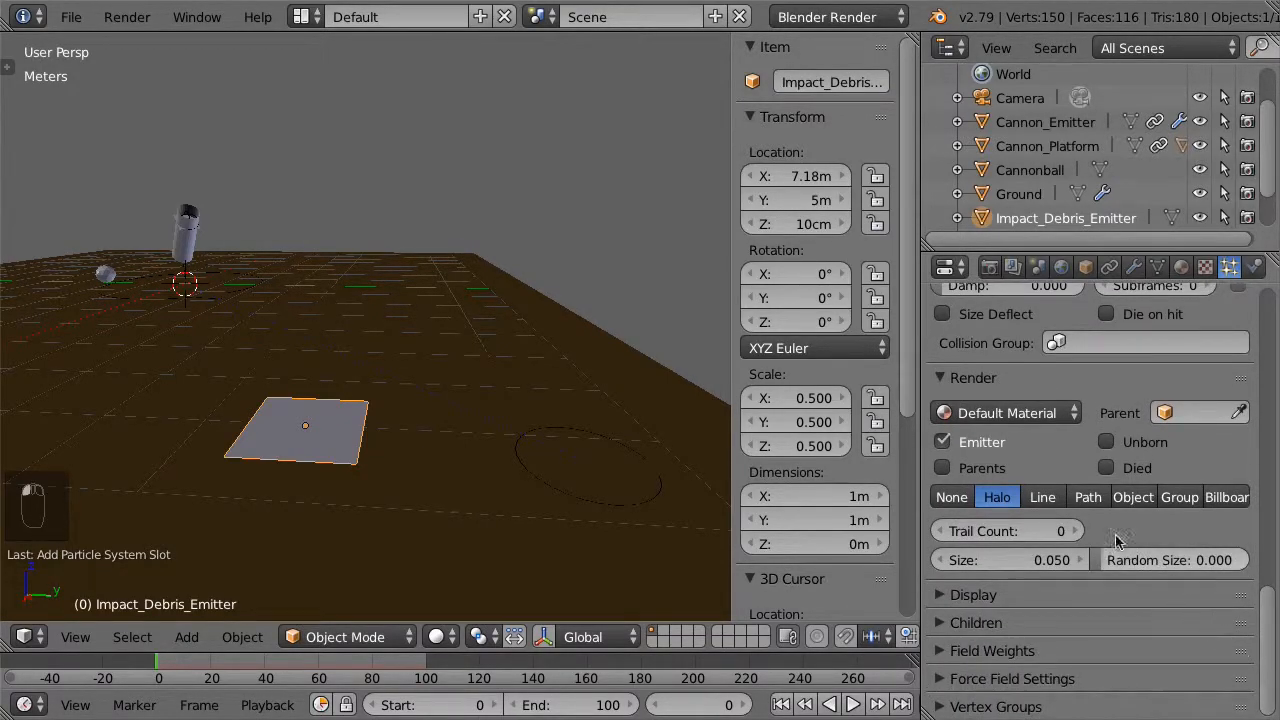
click(1017, 447)
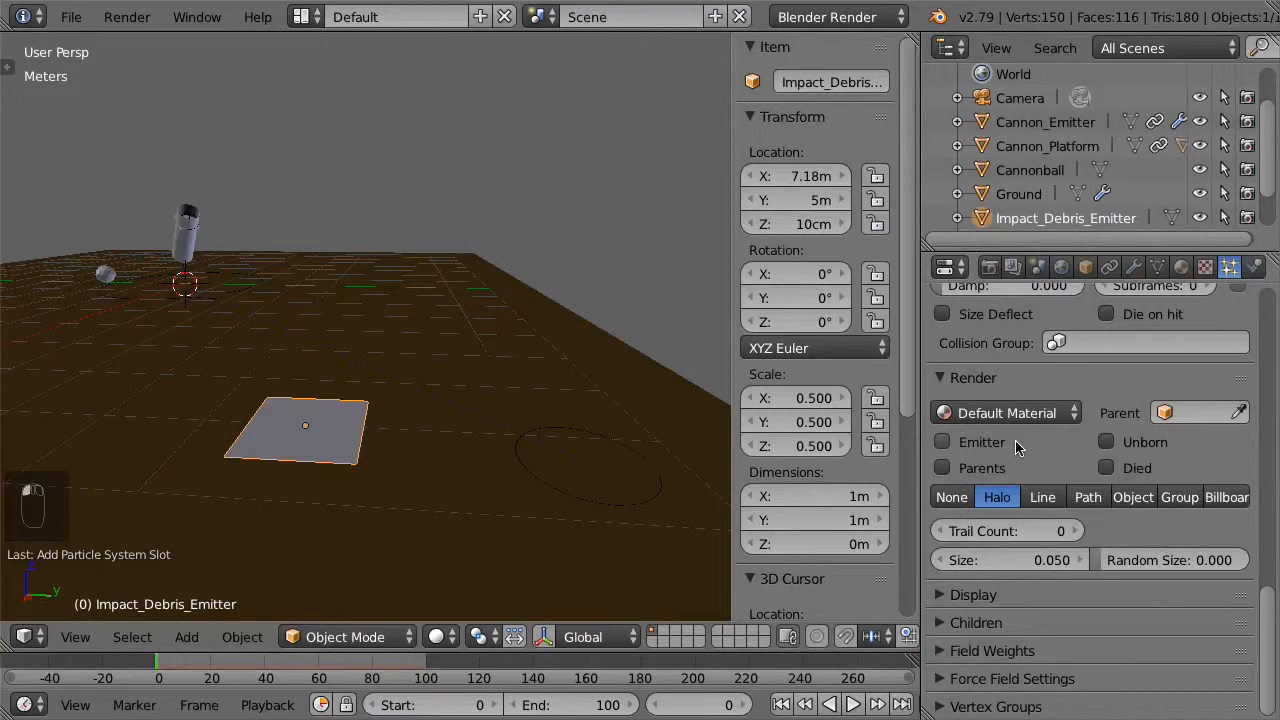
click(1133, 500)
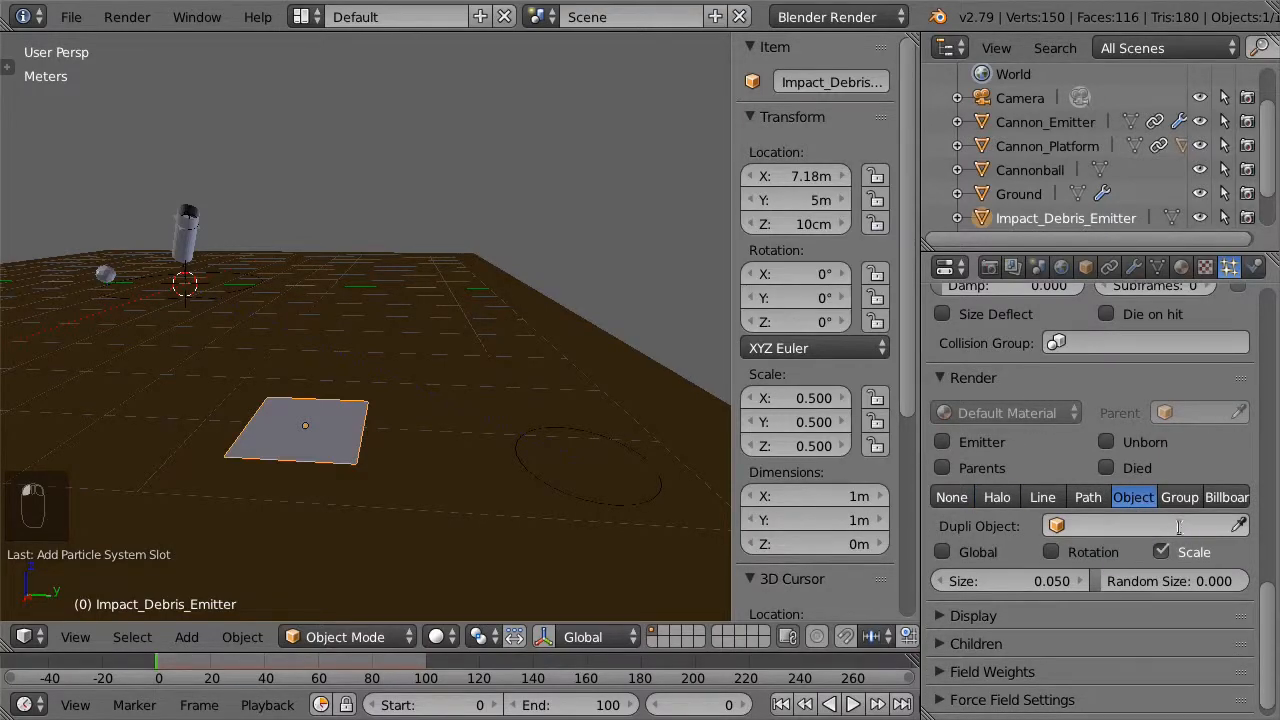
click(1181, 528)
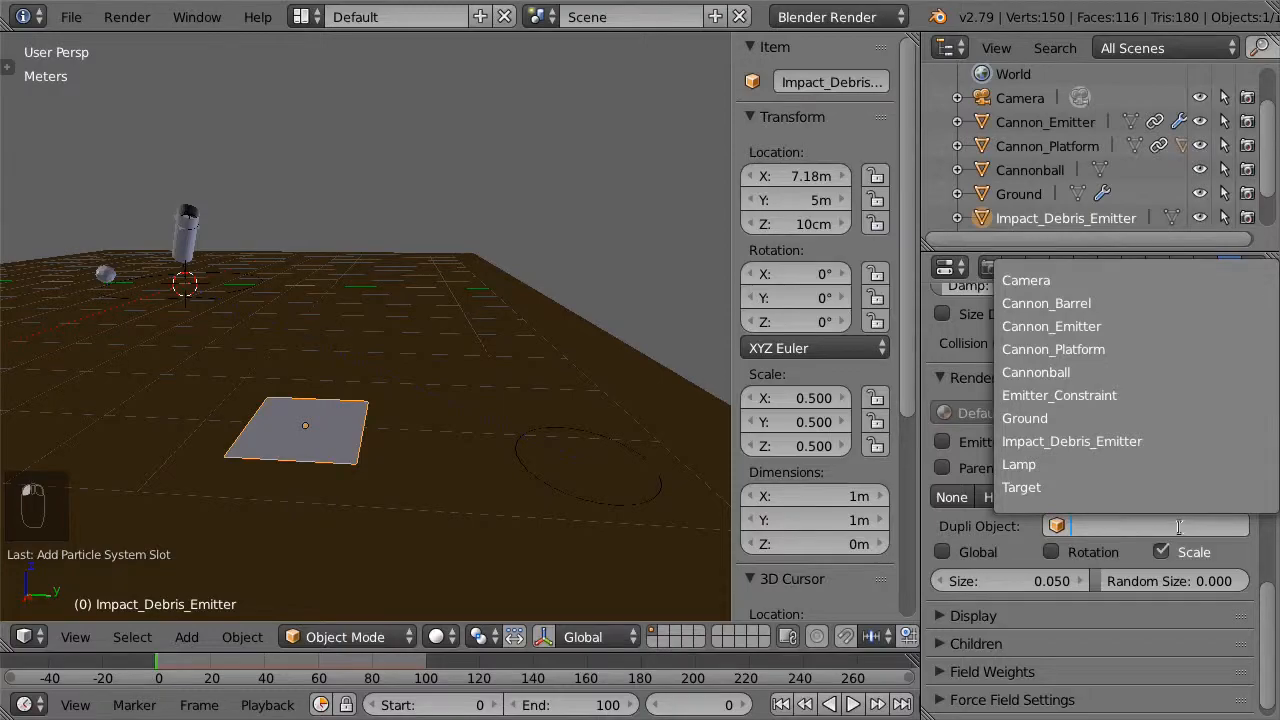
click(1162, 374)
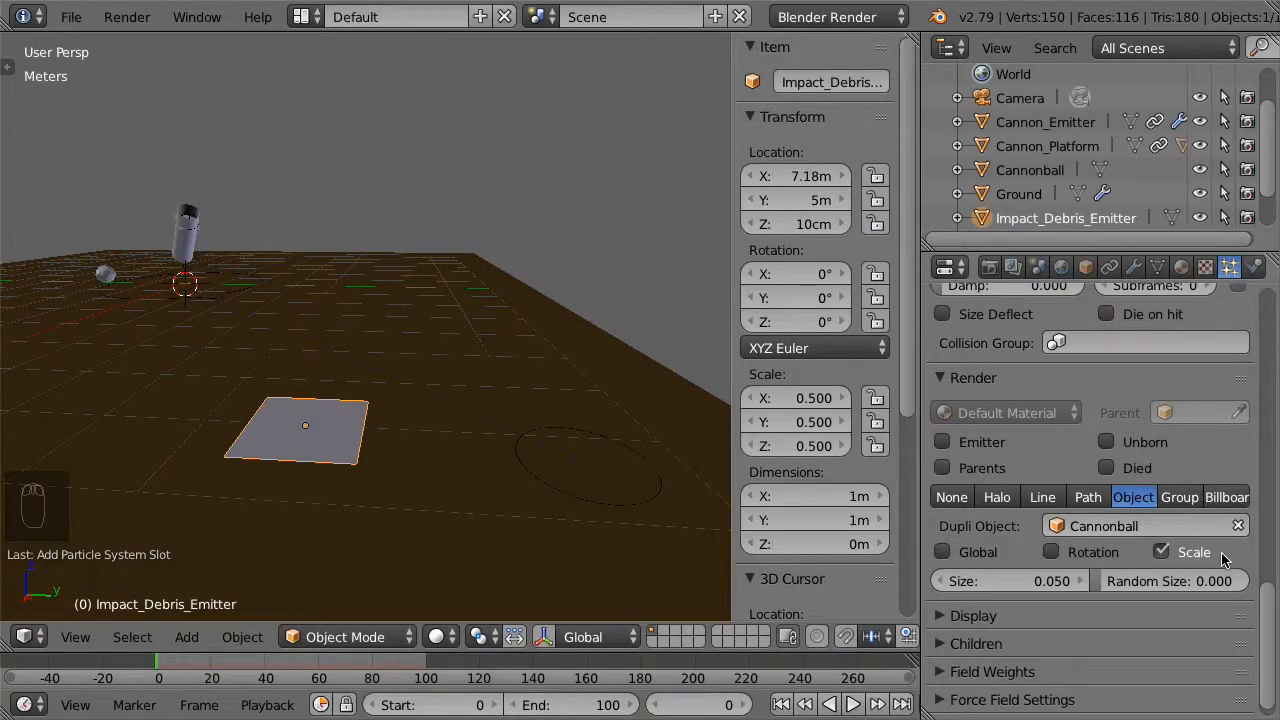
Set the rendered debris size to 0.15 with a random size of 1, and expand the particle display settings
click(1005, 581)
key(BackSpace)
text(.15)
key(Tab)
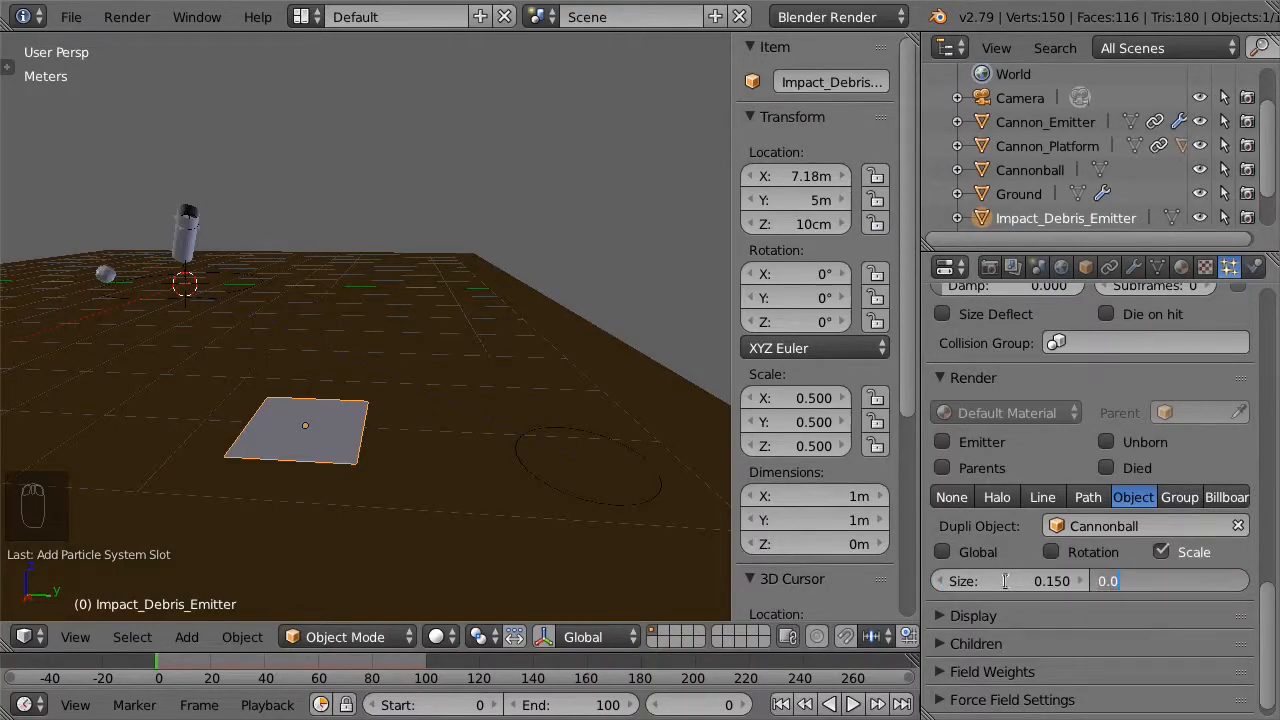
text(1)
key(Return)
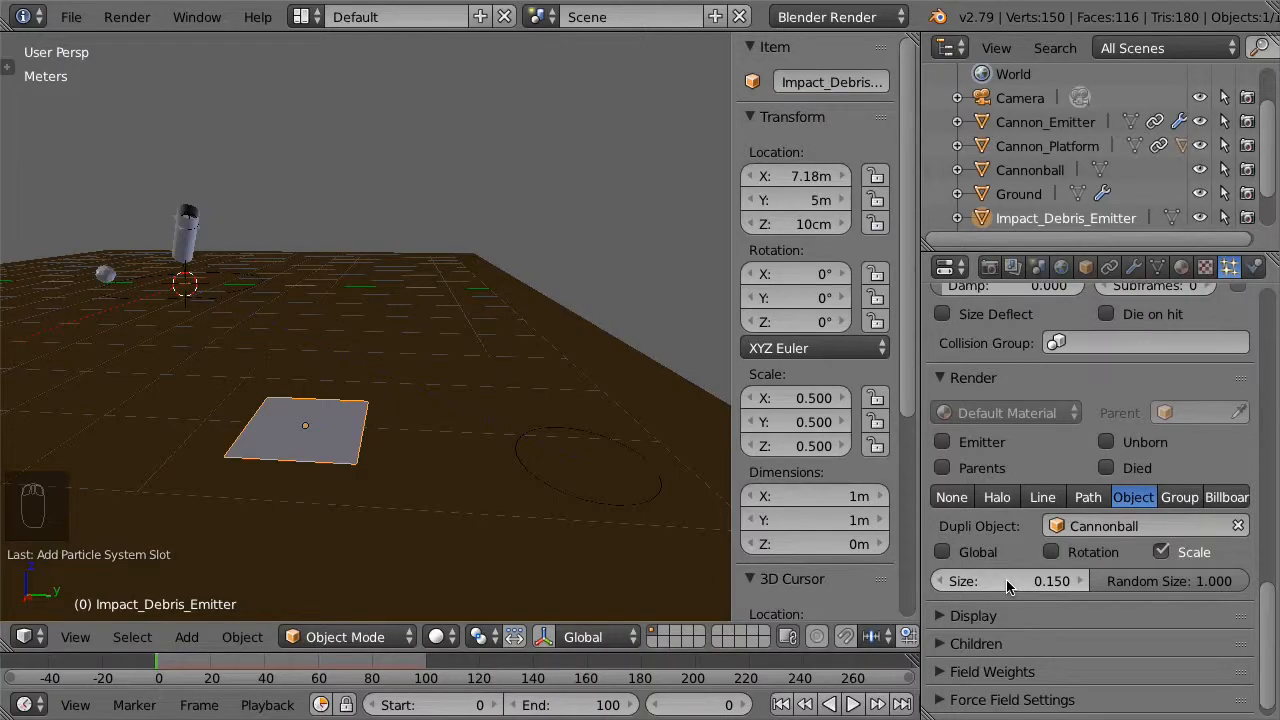
click(1022, 616)
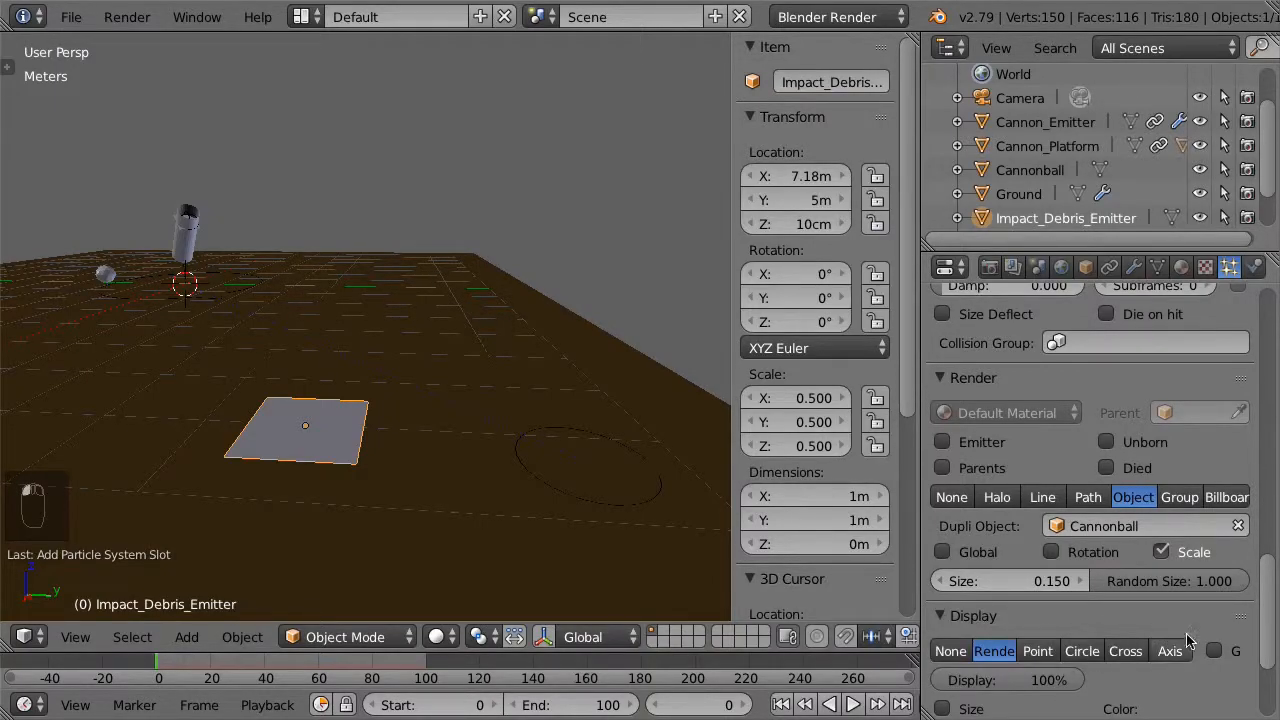
drag(1262, 630, 1266, 370)
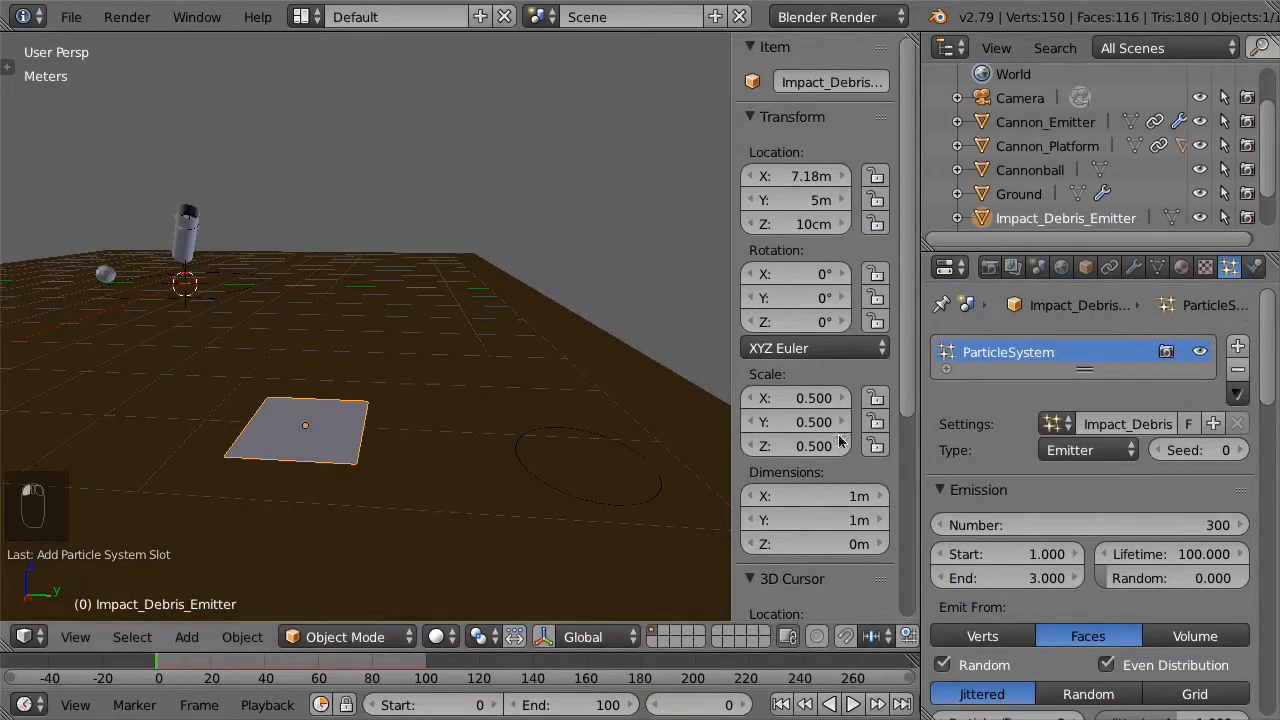
Play the animation and set the Ground's collision particle damping to 1 with random 0.5, and particle friction to 0.1 with random 0.25
click(852, 704)
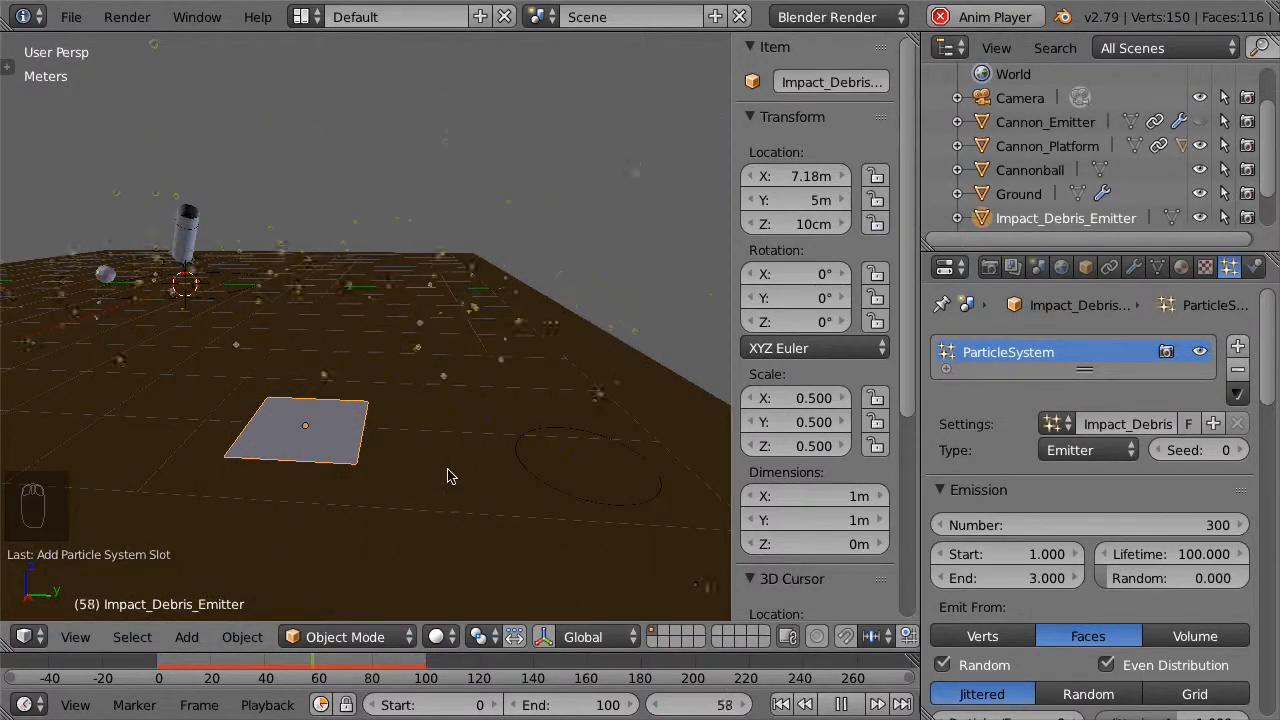
right_click(609, 388)
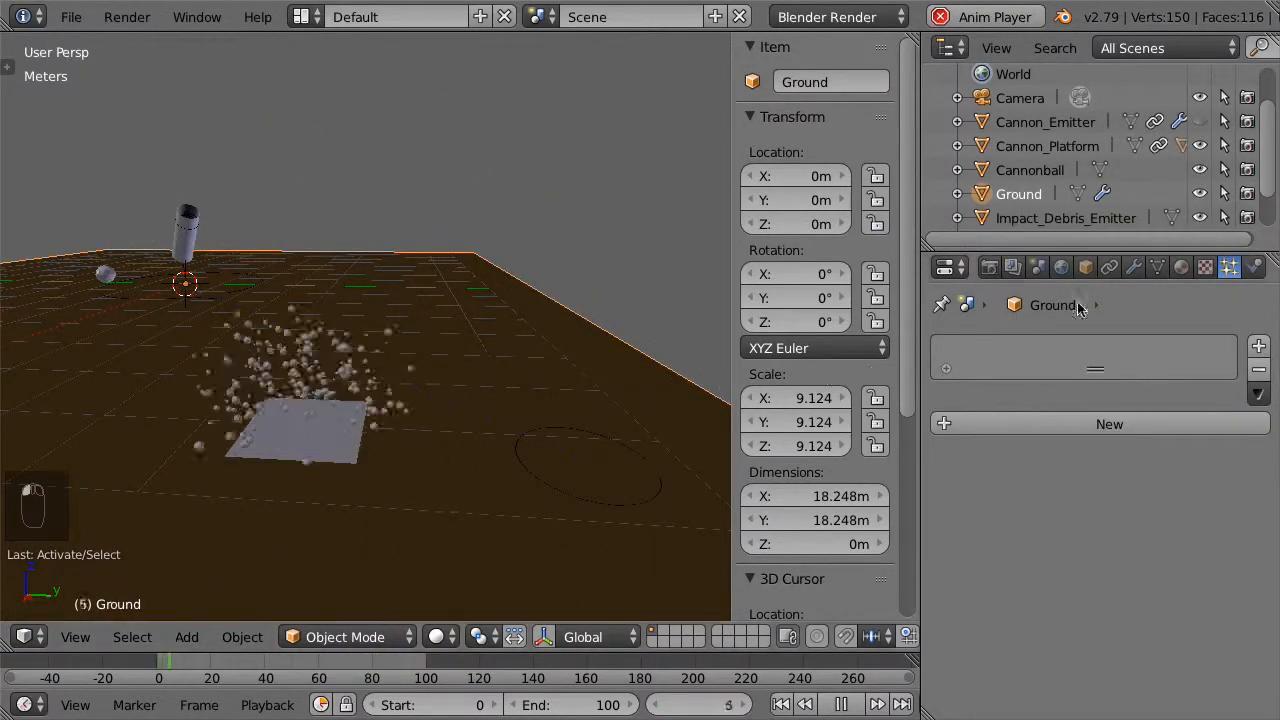
click(1255, 267)
scroll(1273, 333, down, 2)
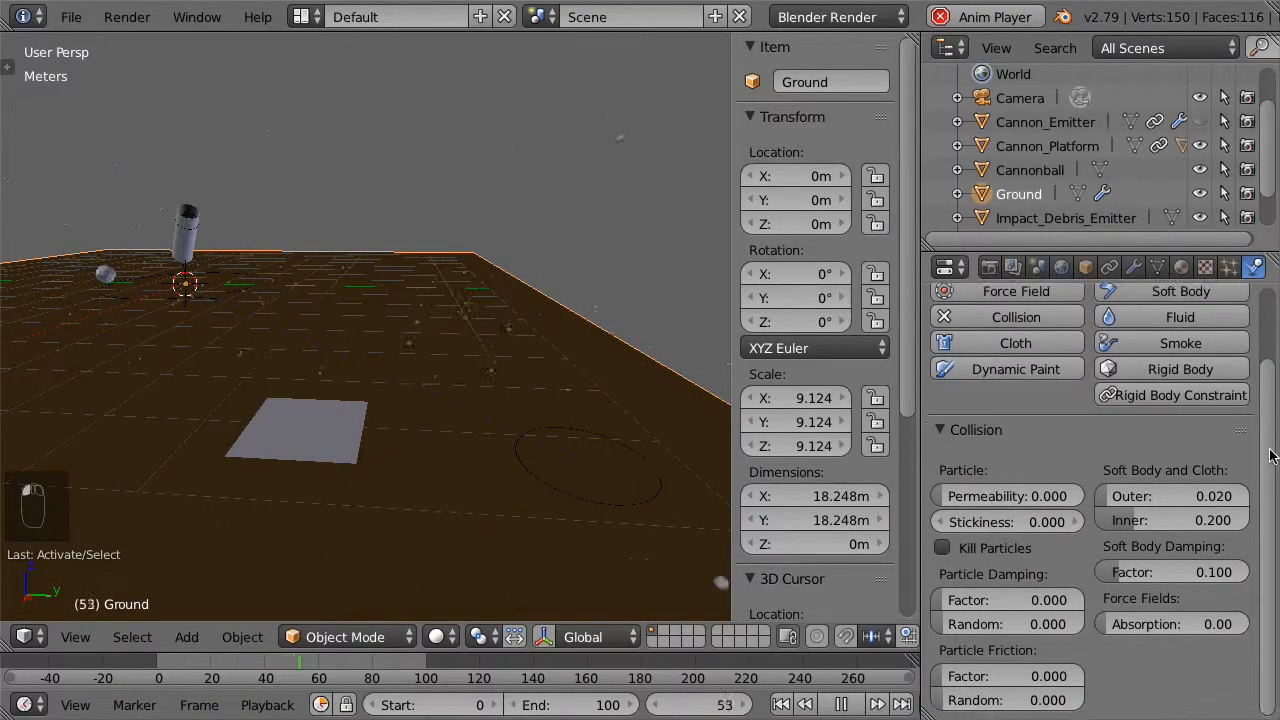
click(1006, 598)
text(1)
key(Tab)
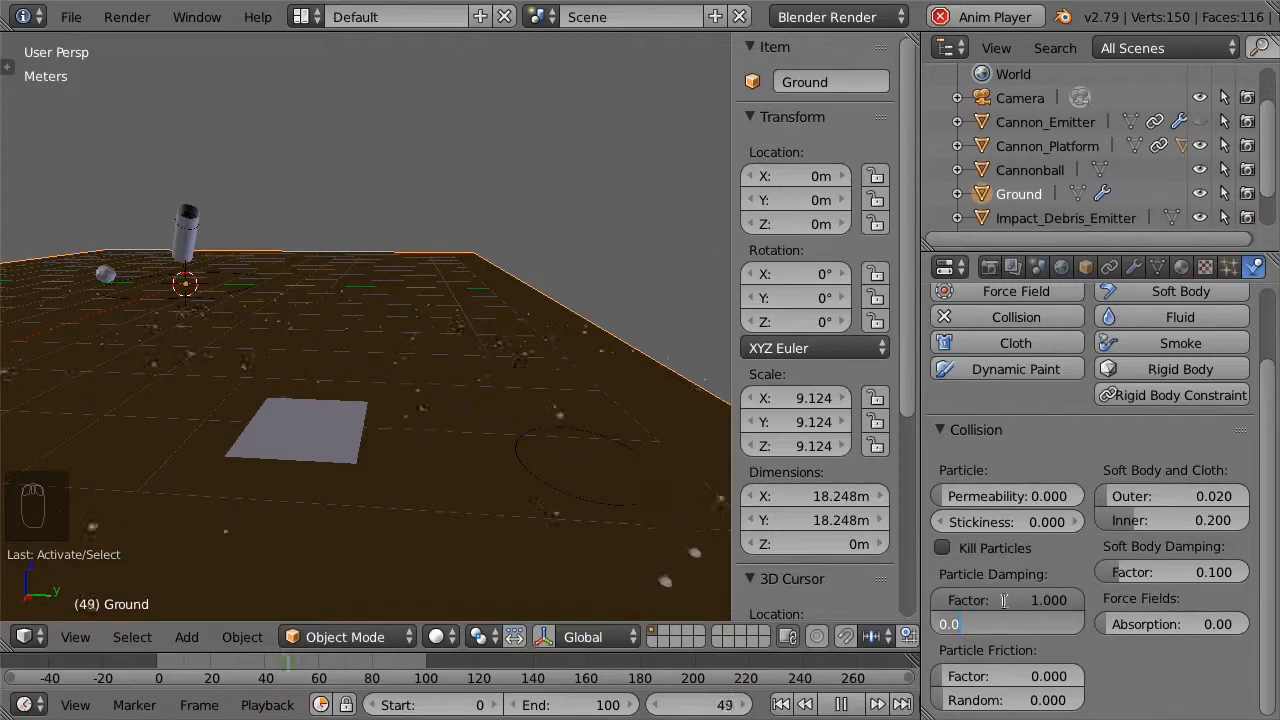
text(.5)
key(Tab)
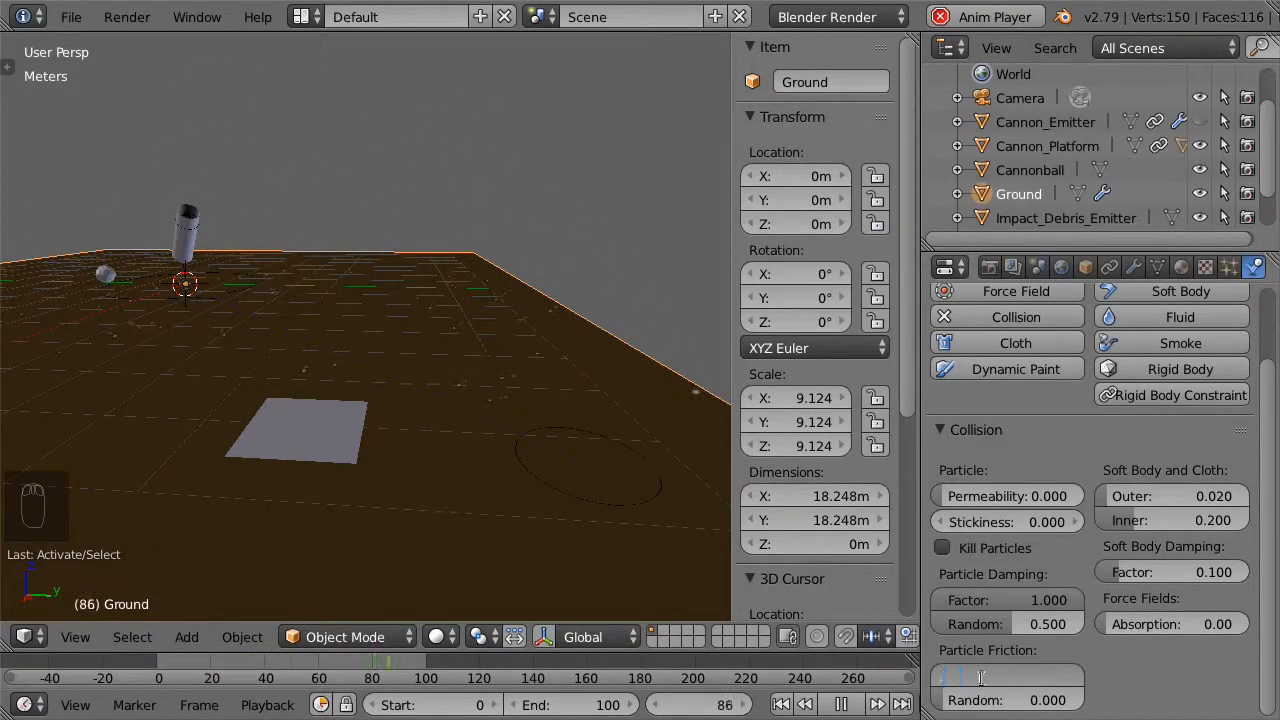
key(Return)
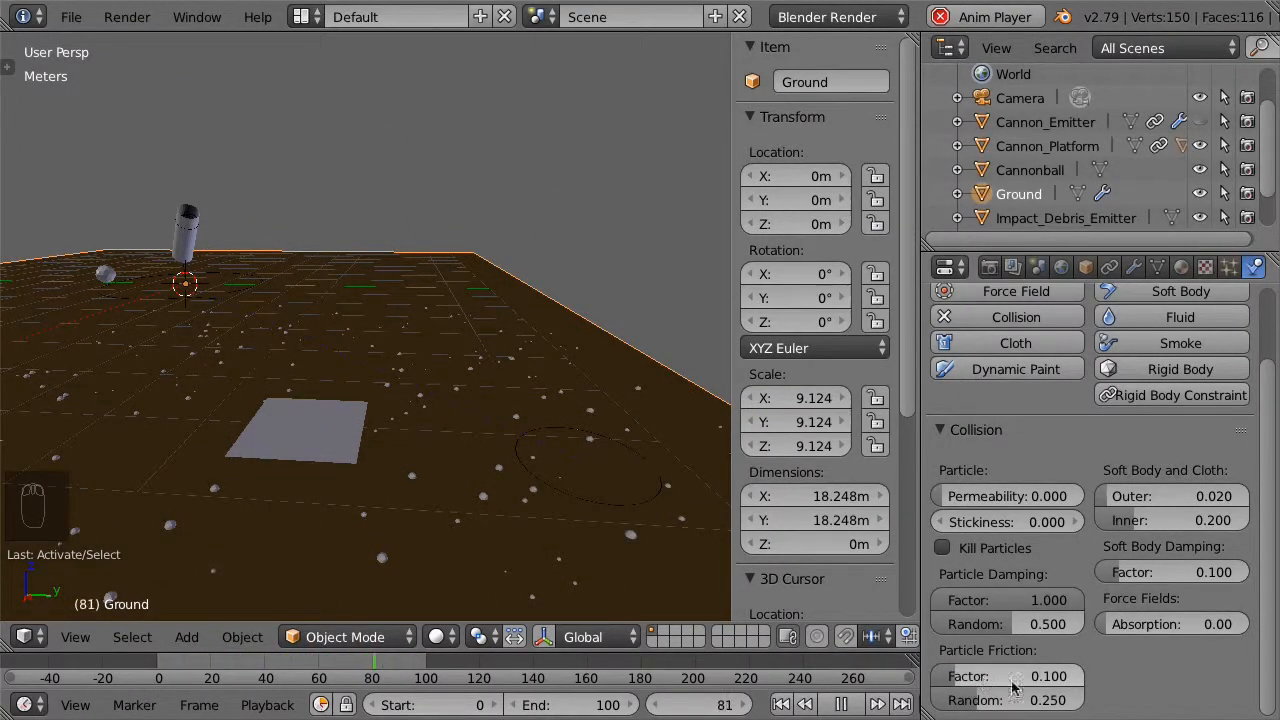
key(alt+a)
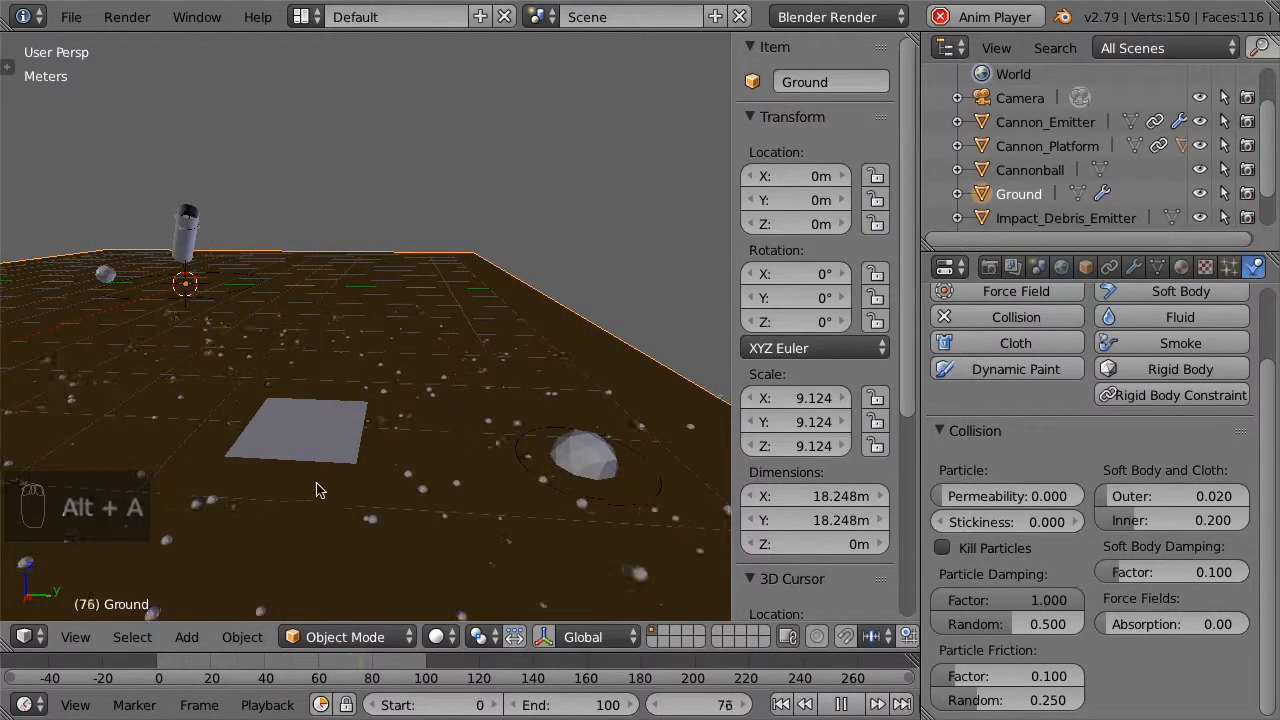
Change the target of the Cannon_Platform's Locked Track constraint to Impact_Debris_Emitter
click(1088, 145)
click(1110, 267)
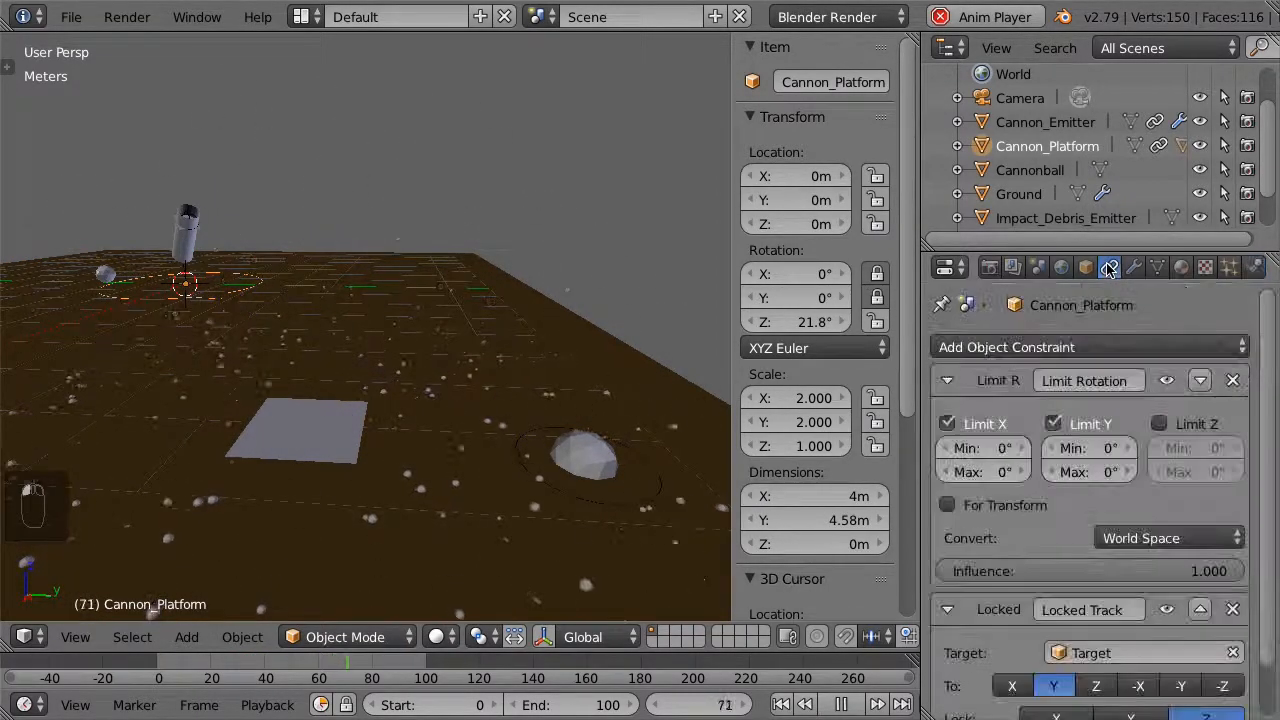
click(1140, 652)
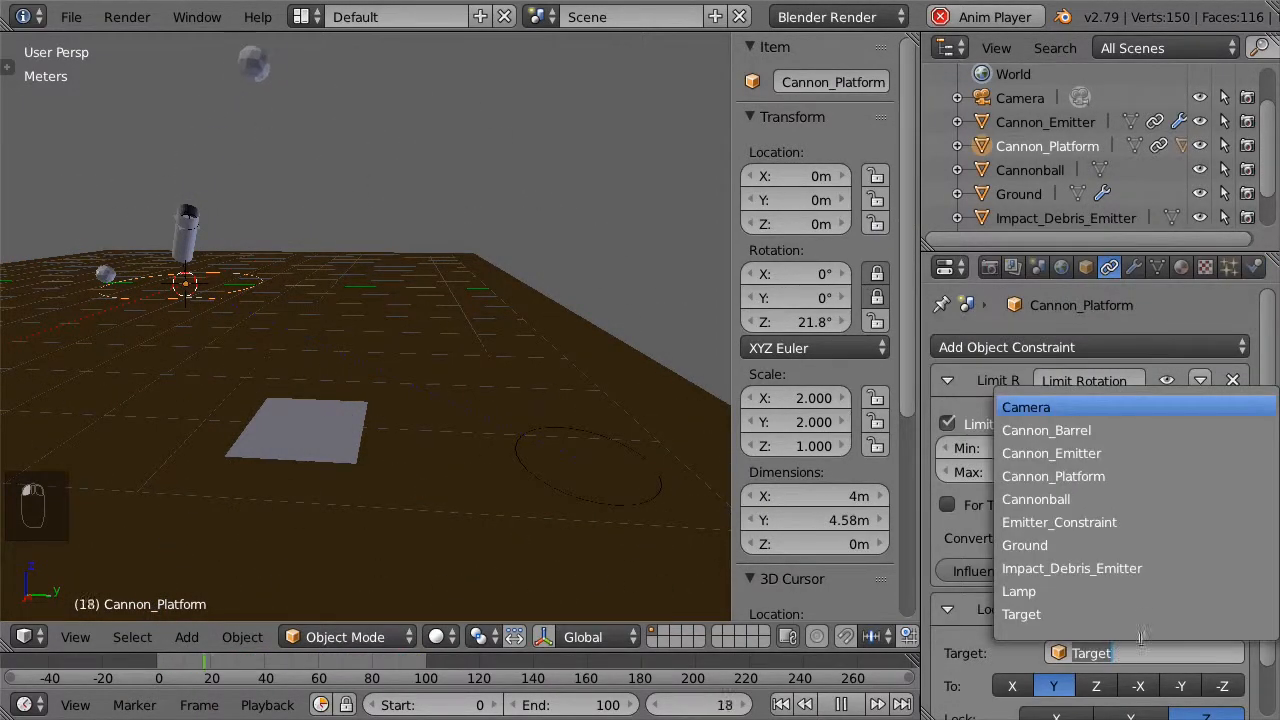
click(1165, 569)
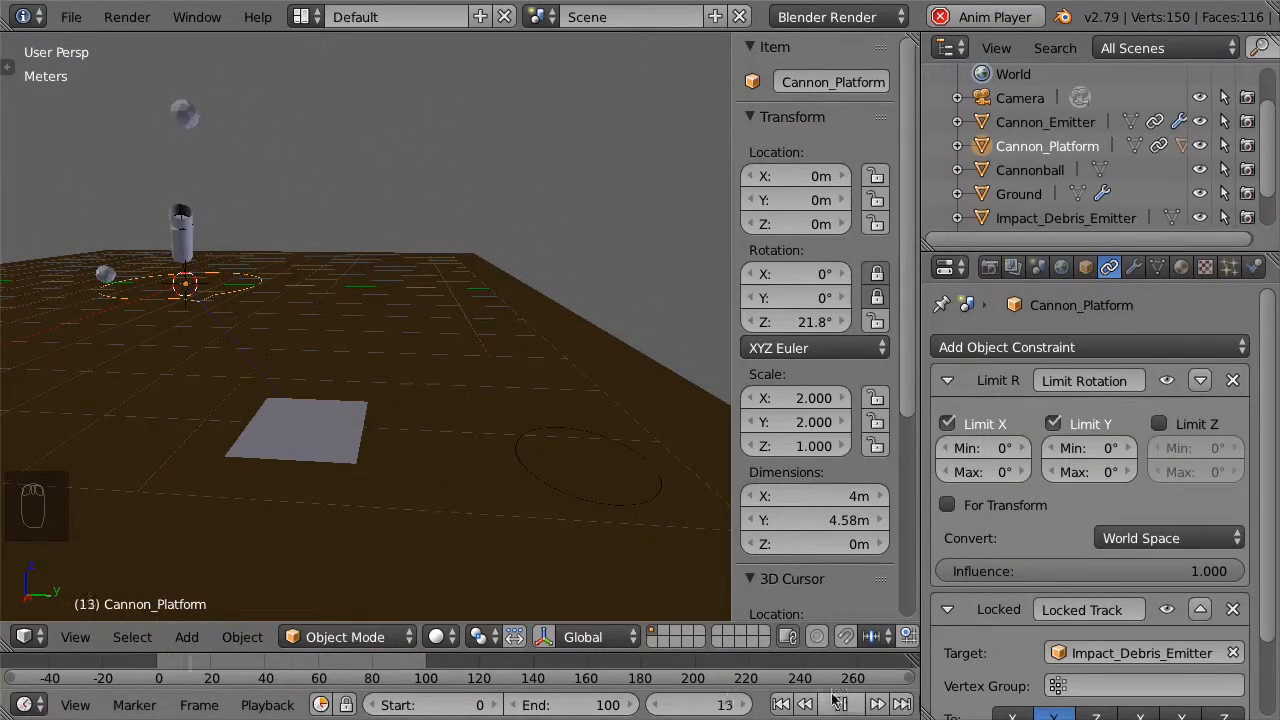
Stop playback and step back frame by frame to frame 36, where the cannonball reaches the debris emitter
click(841, 704)
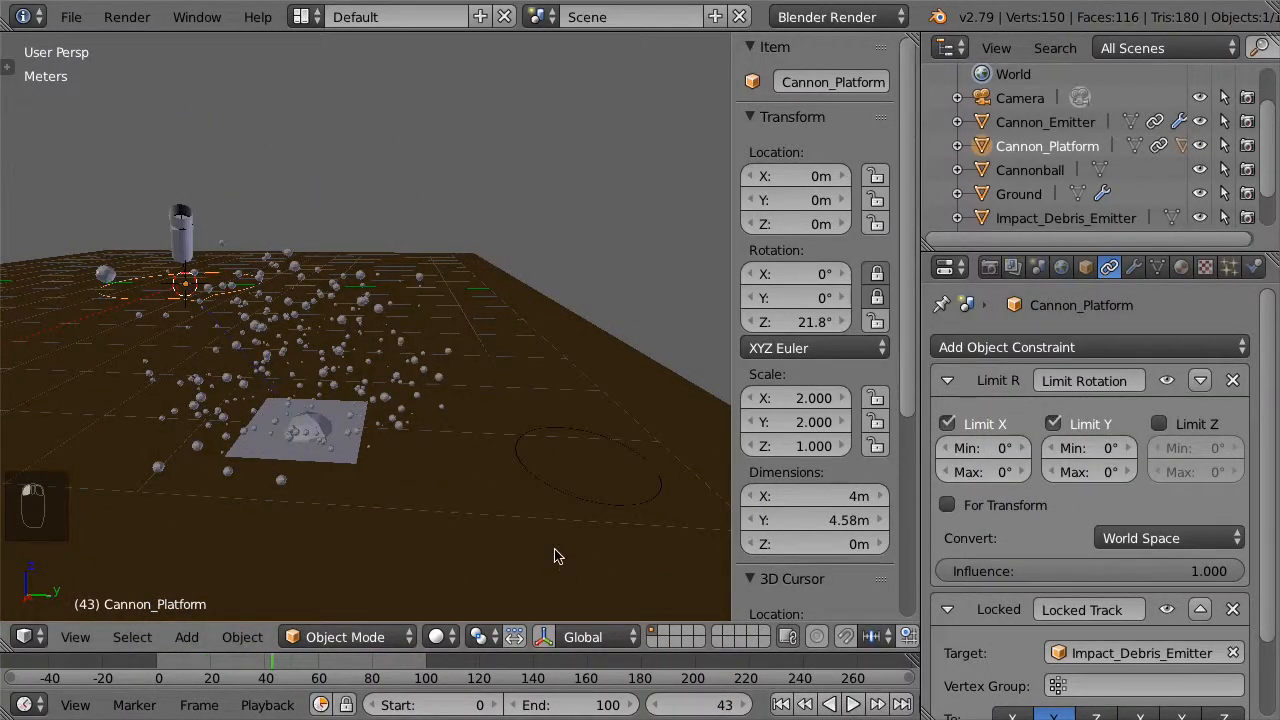
key(Left)
key(Left)
key(Left)
key(Left)
key(Left)
key(Left)
key(Left)
key(Left)
key(Left)
key(Left)
key(Right)
key(Left)
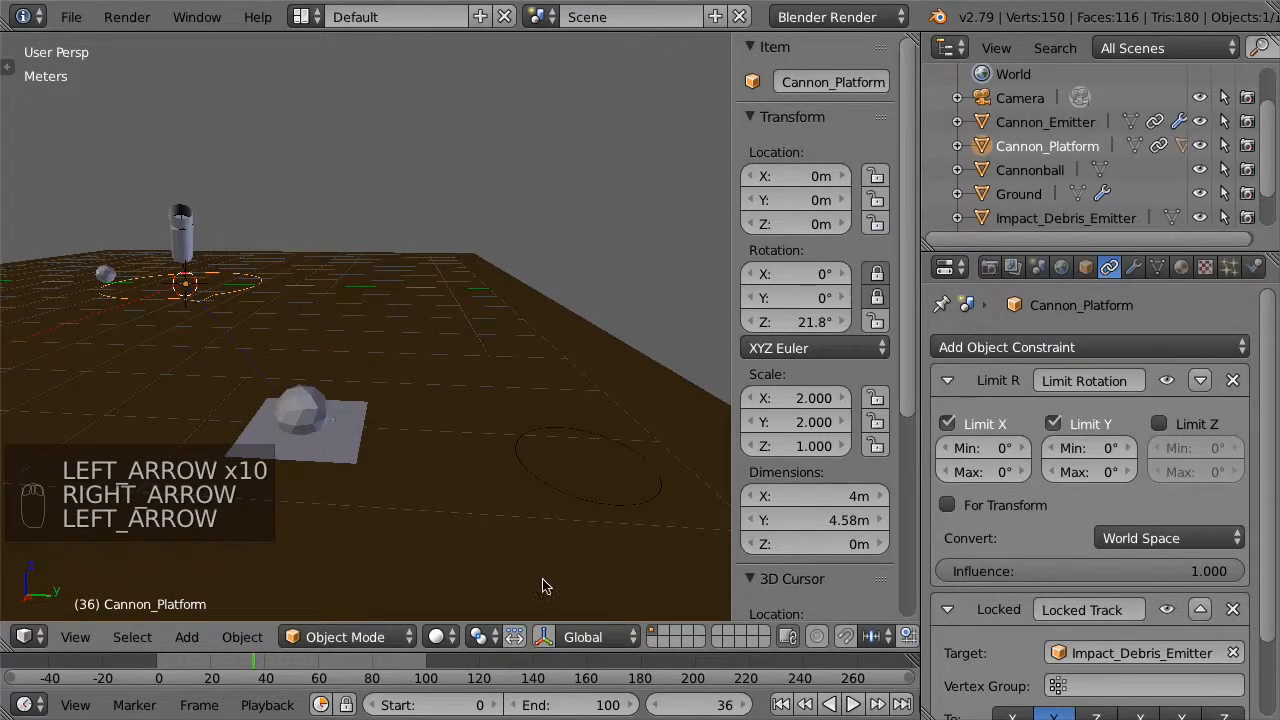
Set the Impact_Debris_Emitter's particle emission to start at frame 36 and end at frame 39, and preview the animation
click(1229, 267)
click(1100, 218)
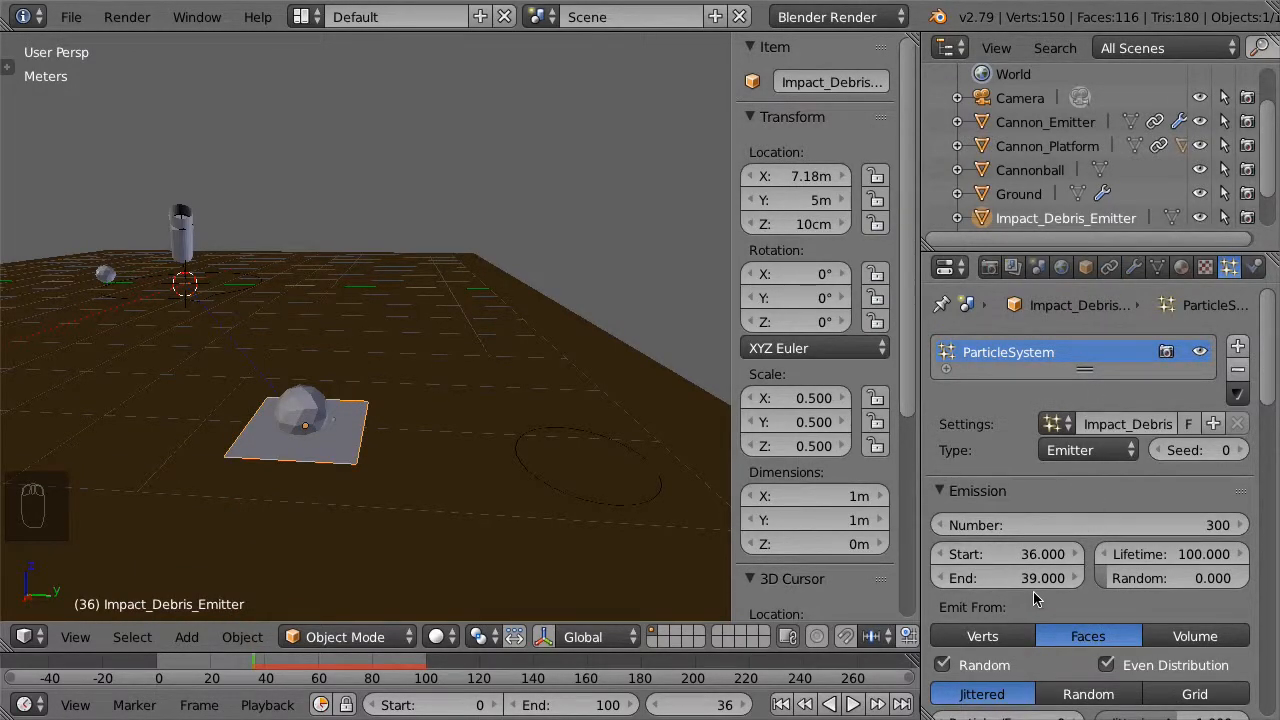
key(alt+a)
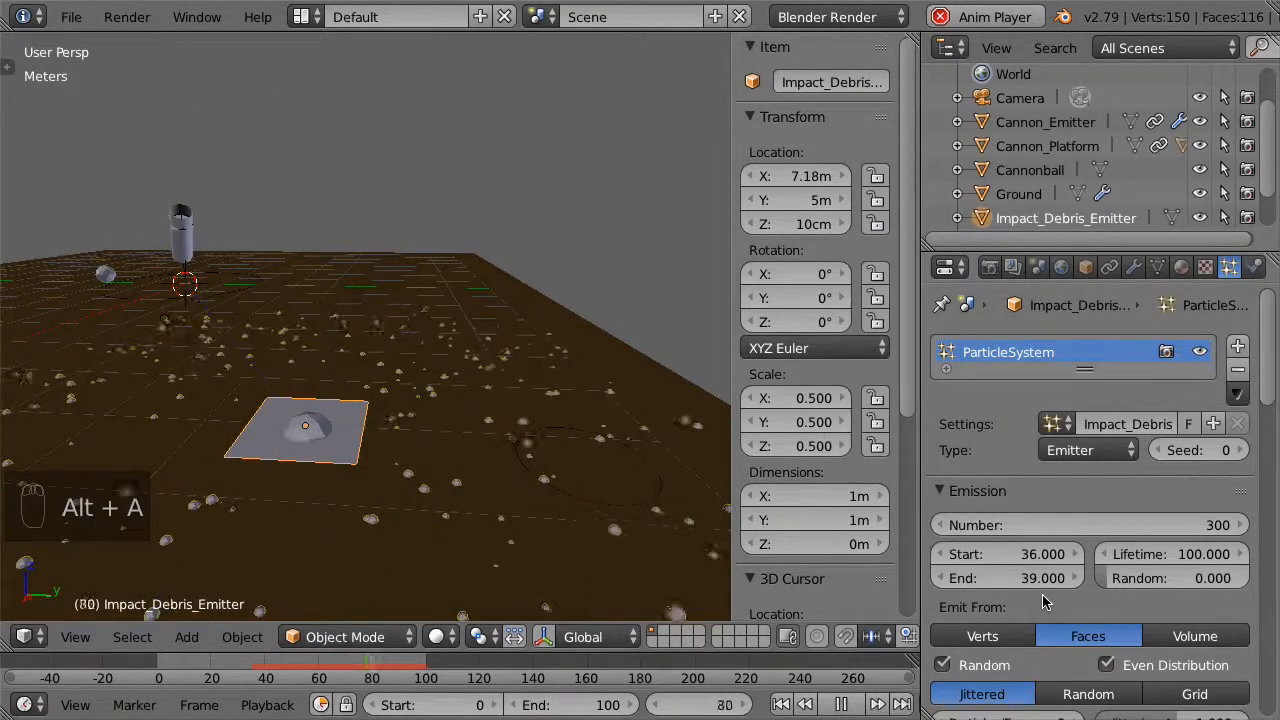
right_click(995, 578)
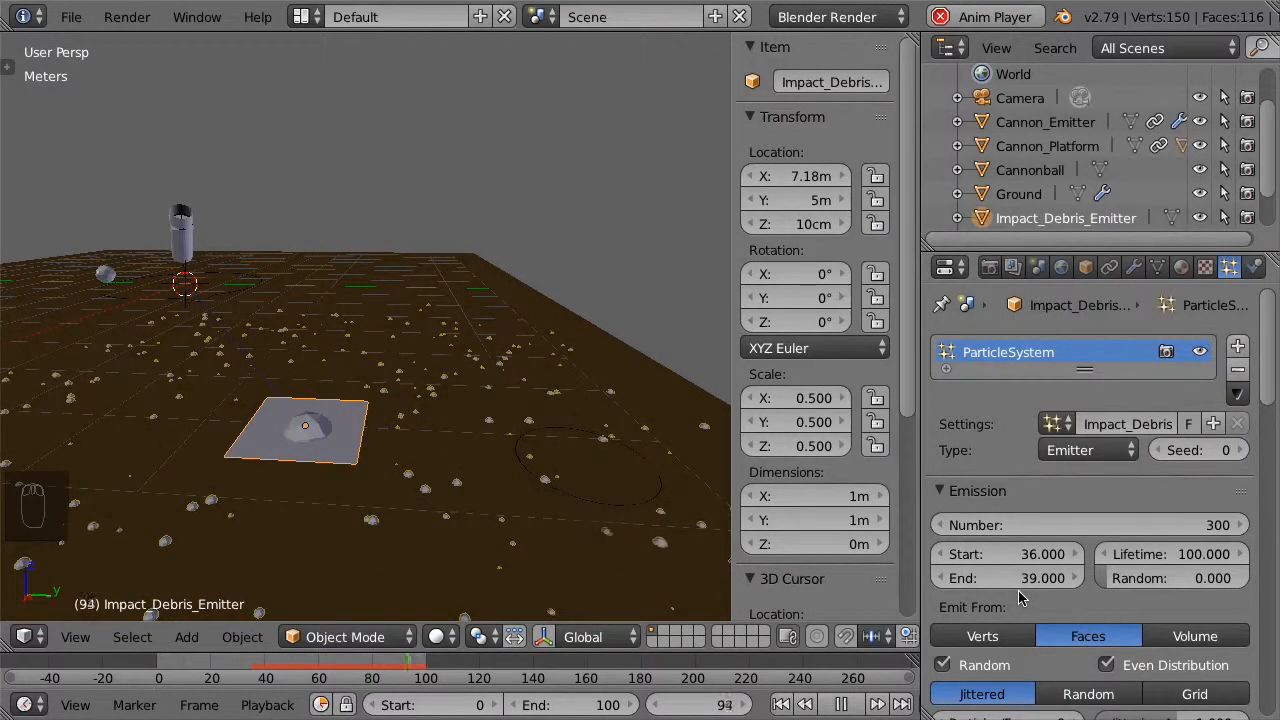
key(alt+a)
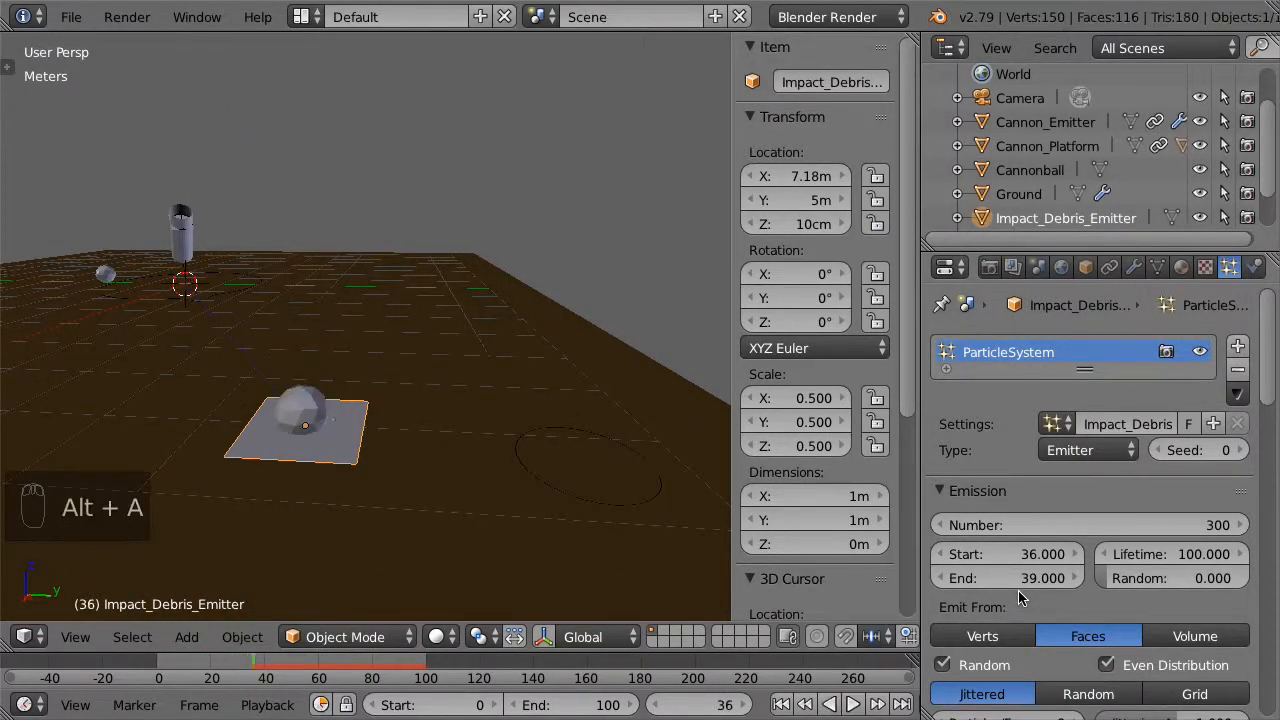
Move the custom properties section above Emission in the debris particle settings and add a custom property
scroll(980, 425, down, 12)
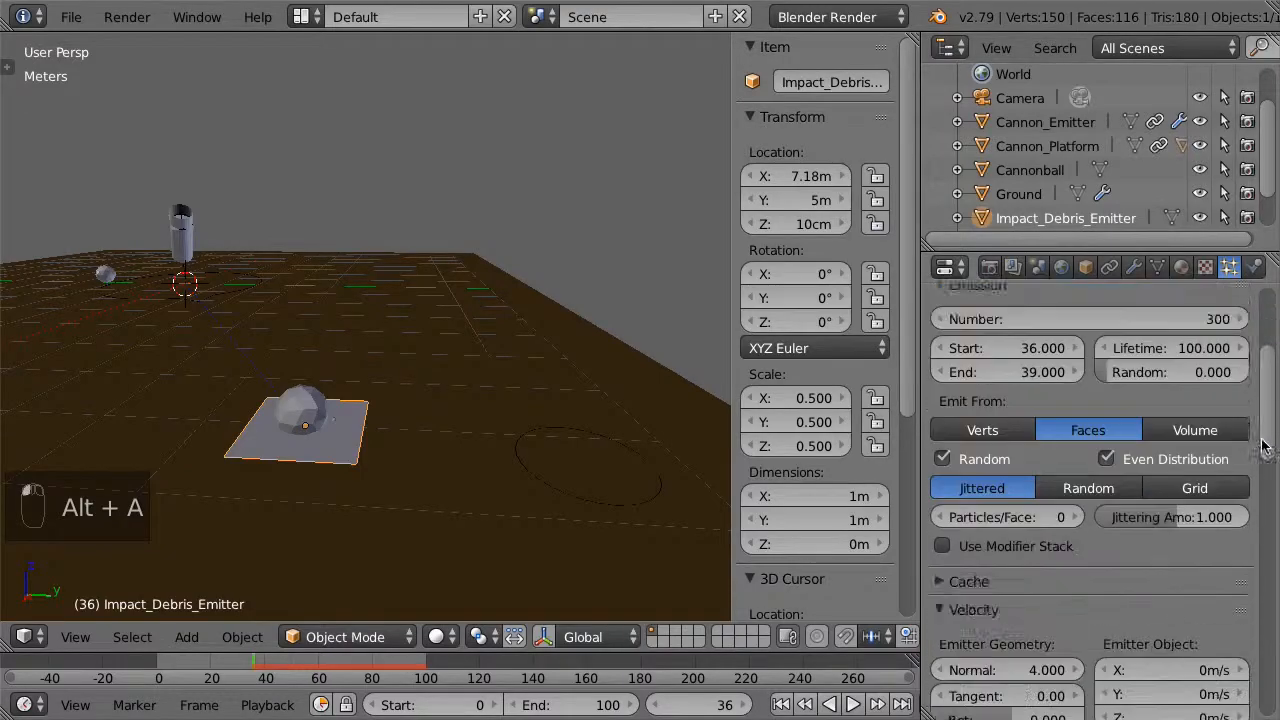
click(980, 423)
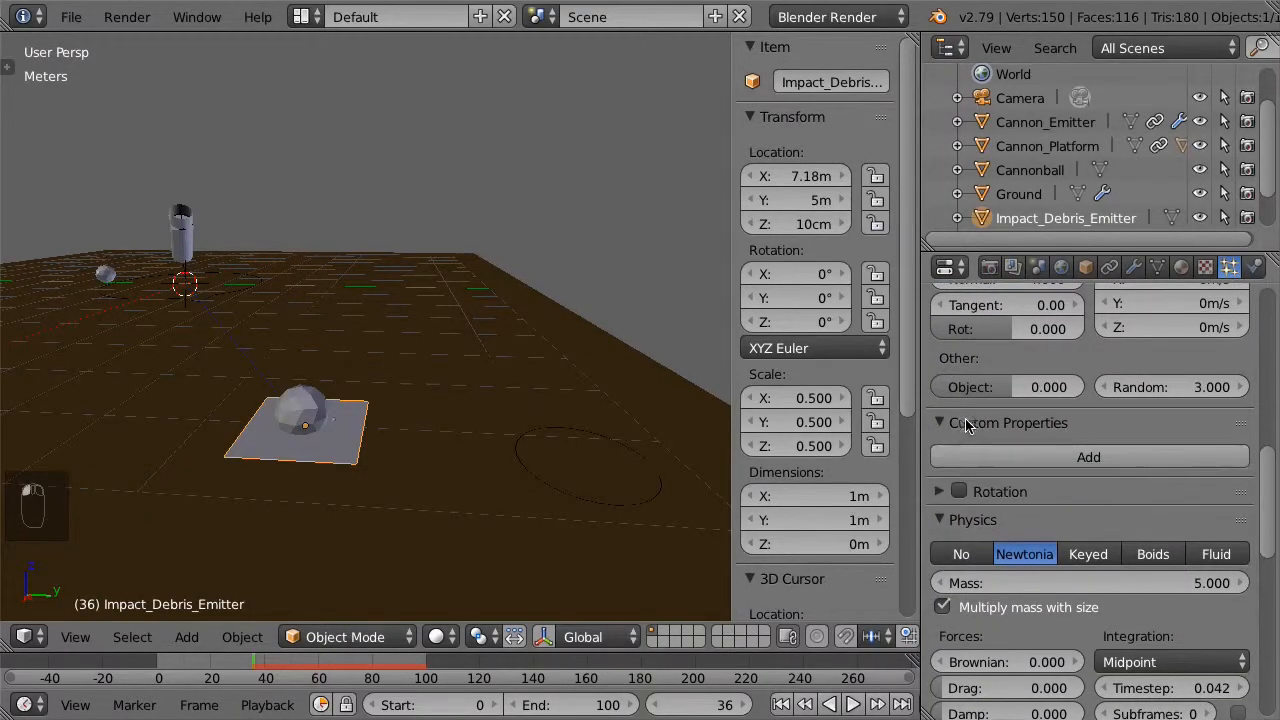
click(1118, 460)
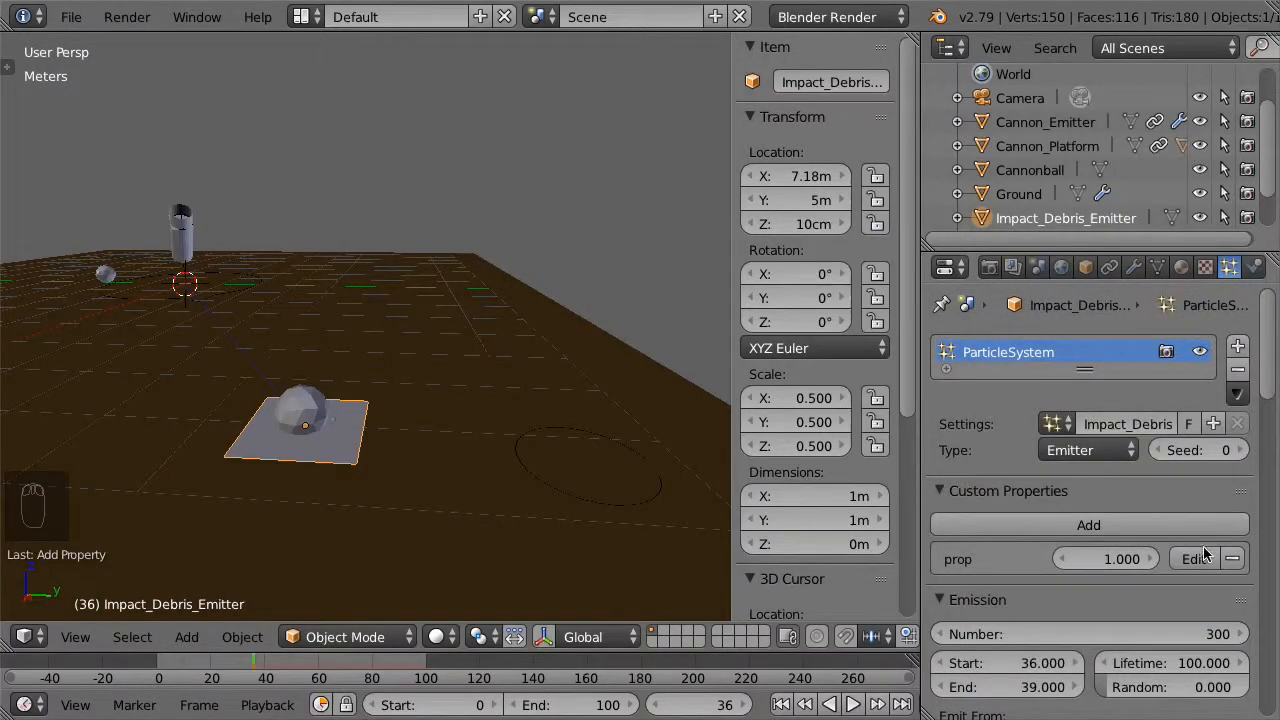
Rename the new custom property Impact_Frame and set its maximum to 300
click(1193, 558)
click(1161, 517)
text(Impact_Frame)
key(Return)
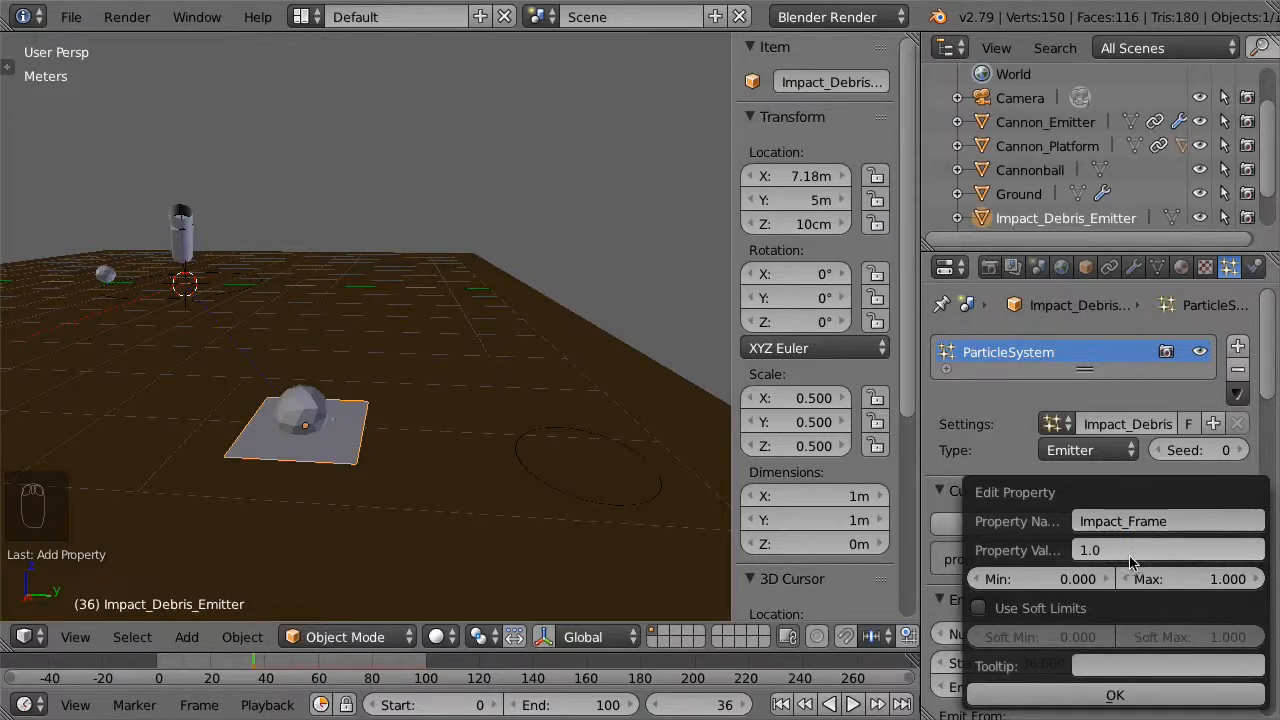
click(1183, 580)
text(300)
key(Return)
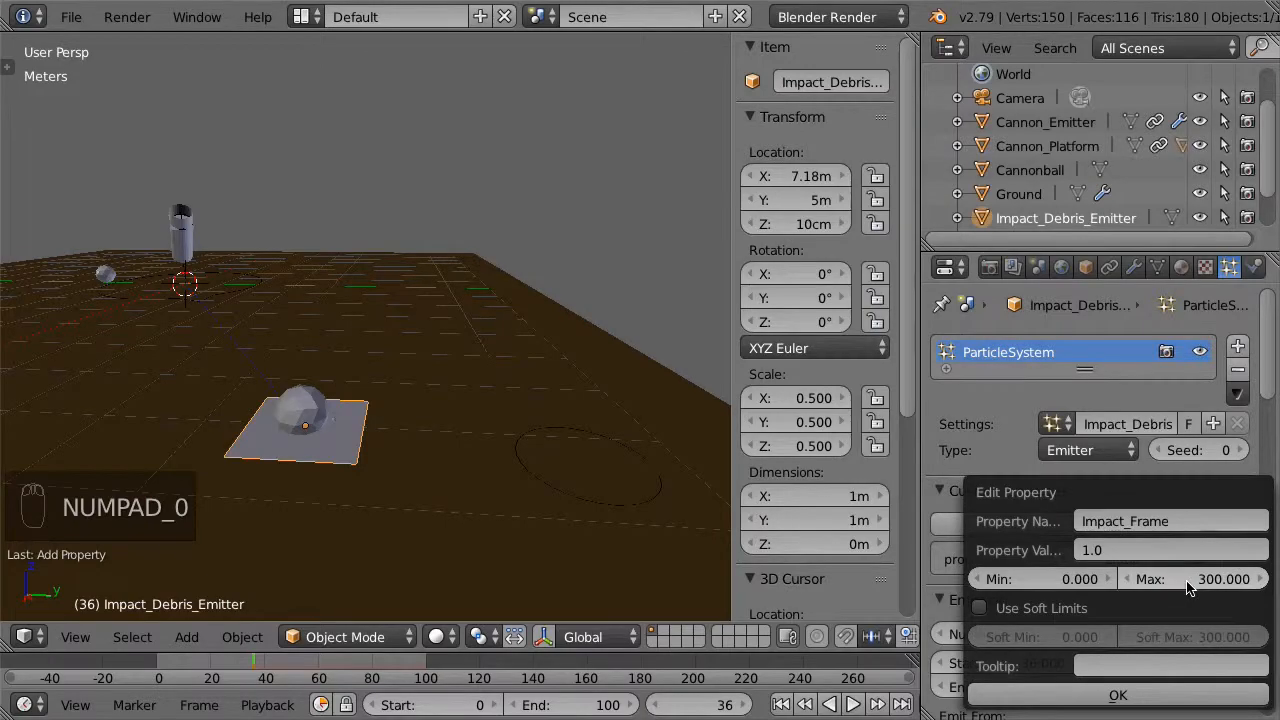
click(1115, 695)
Add a driver to the Impact_Frame property with the scripted expression 24*d/(V*cos(a))
right_click(1110, 559)
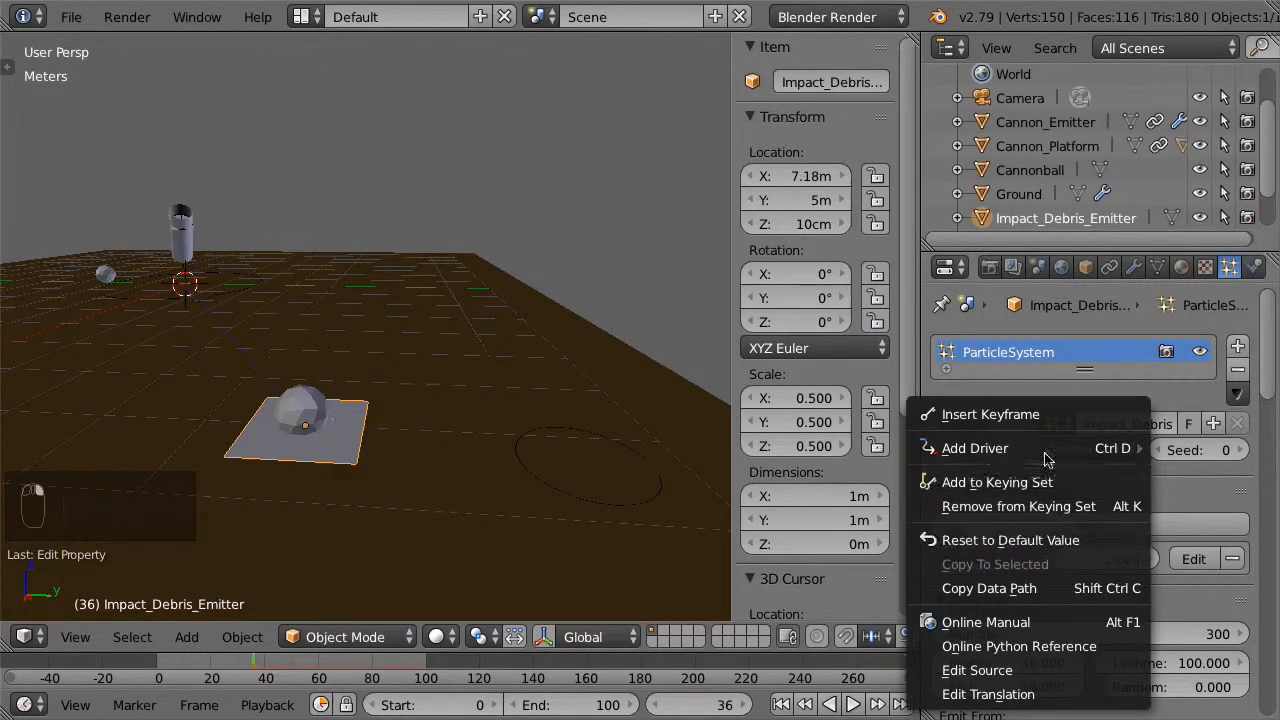
mouse_move(1036, 454)
click(830, 479)
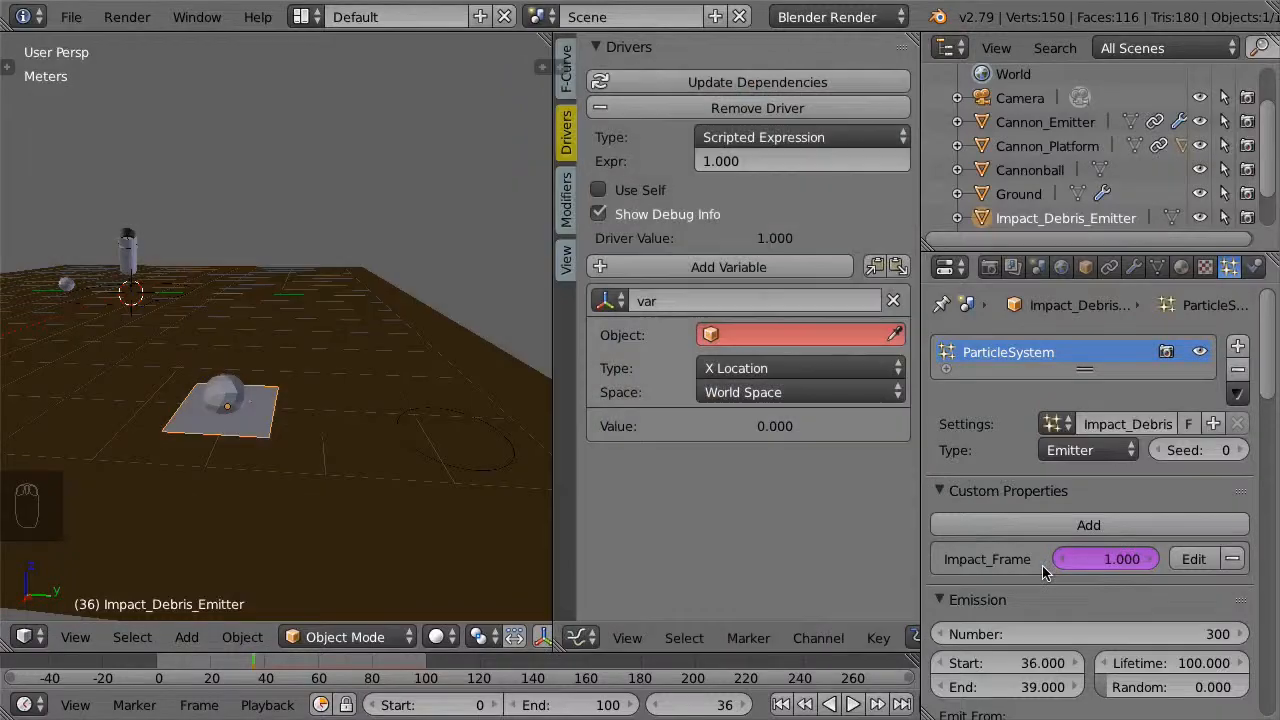
click(791, 160)
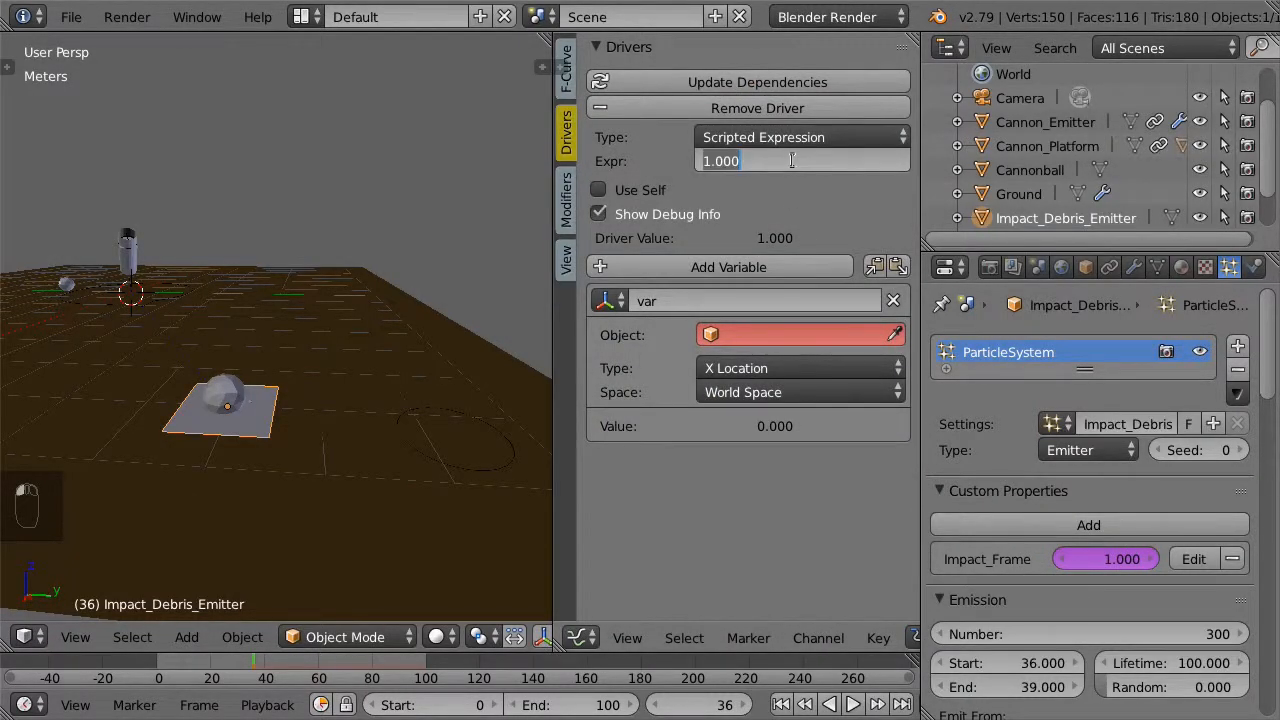
text(24*d/(V*cos(a)))
key(Return)
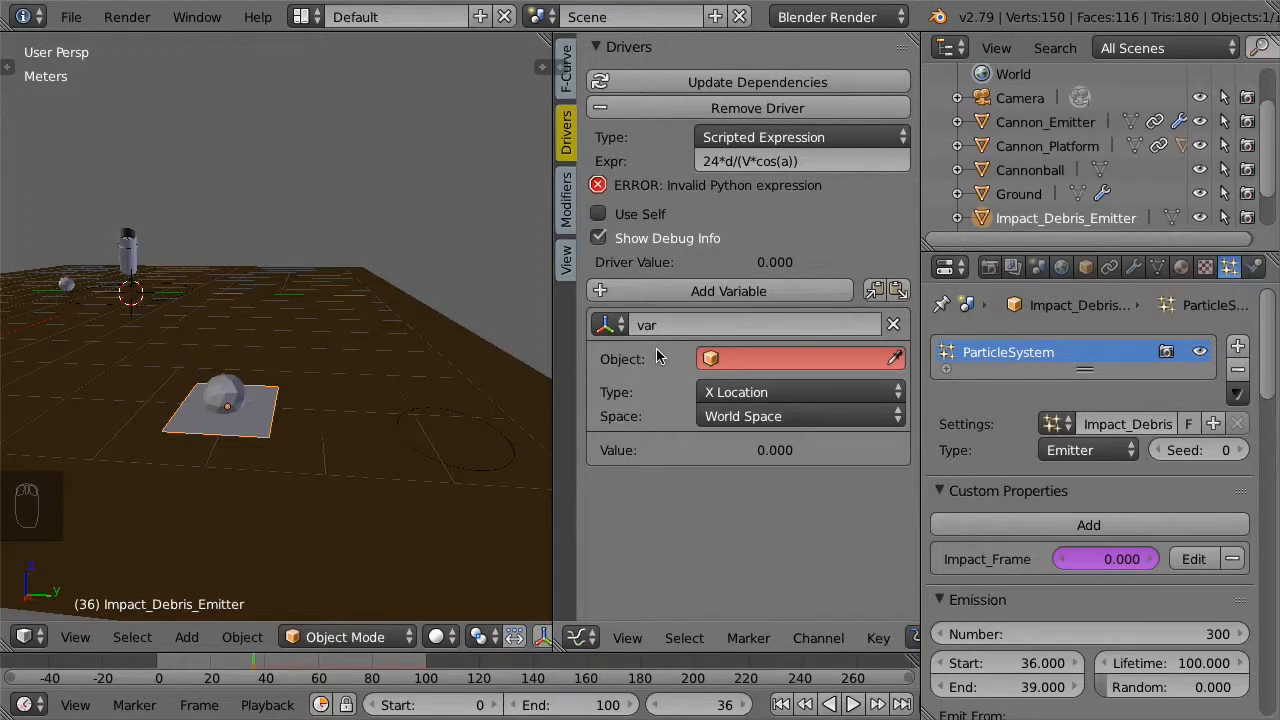
Rename the driver's first variable a and make it read the X Rotation of Cannon_Barrel
click(674, 323)
text(a)
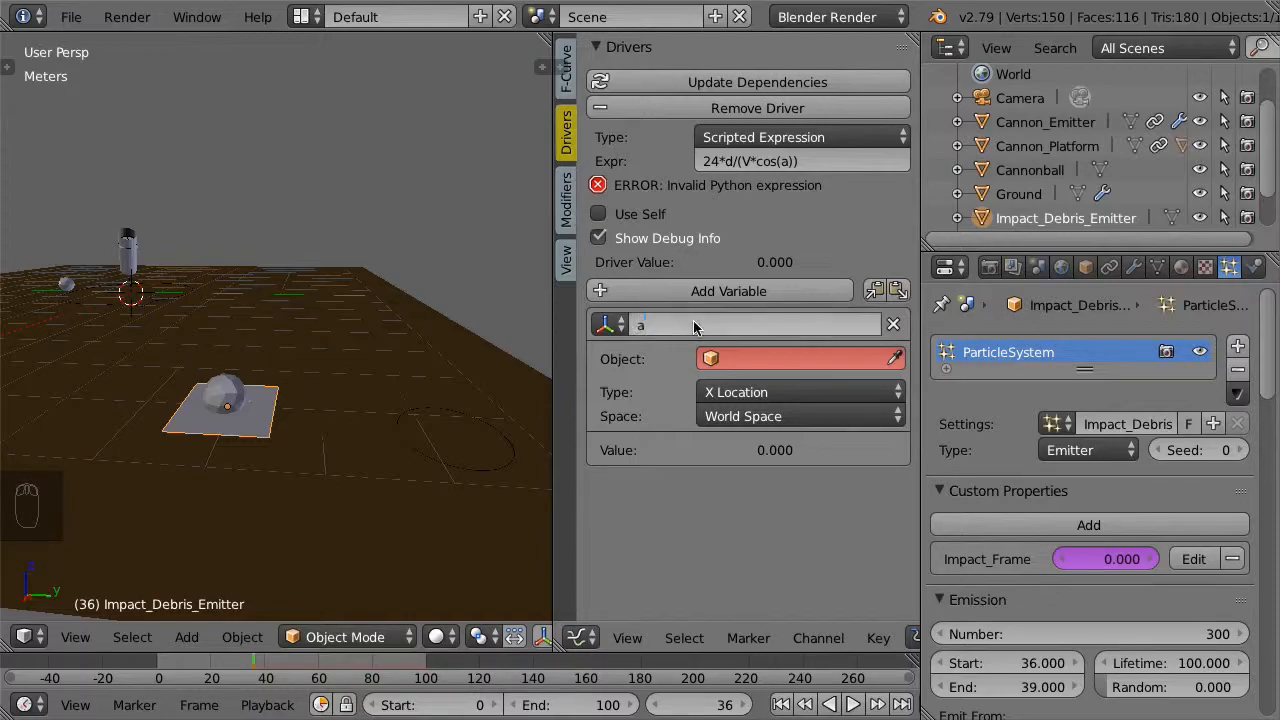
click(777, 359)
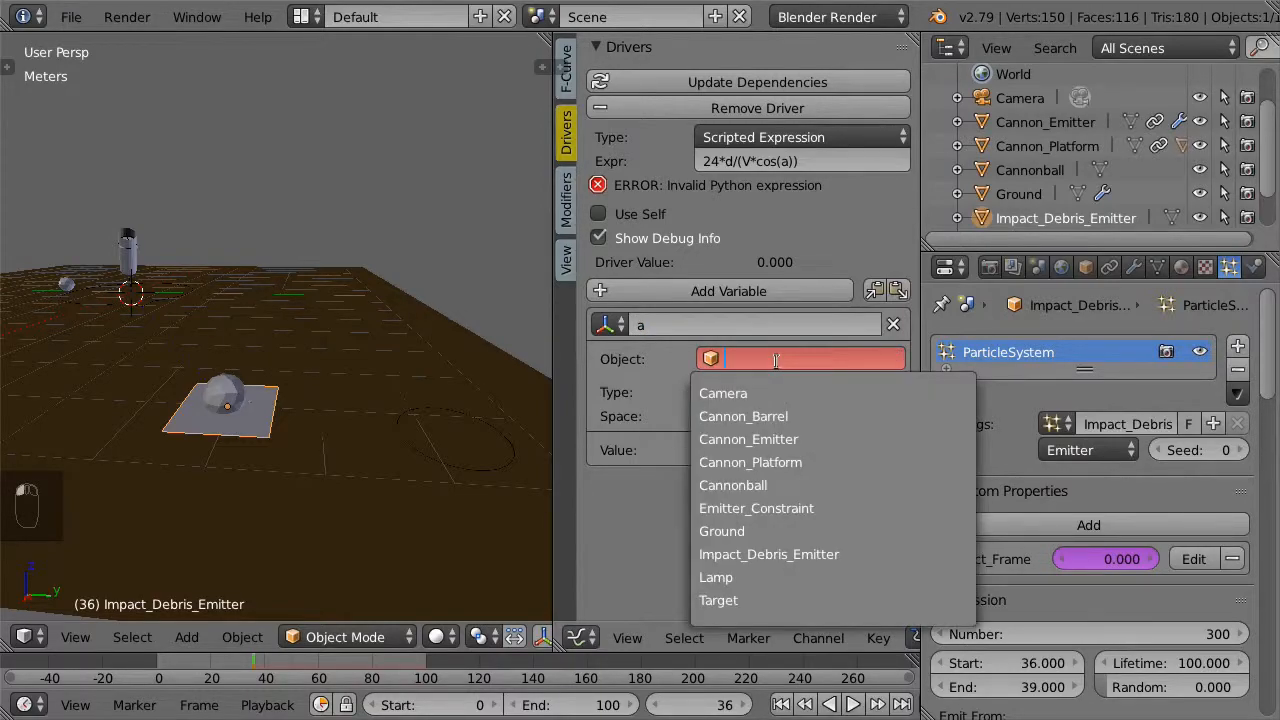
click(832, 419)
click(808, 394)
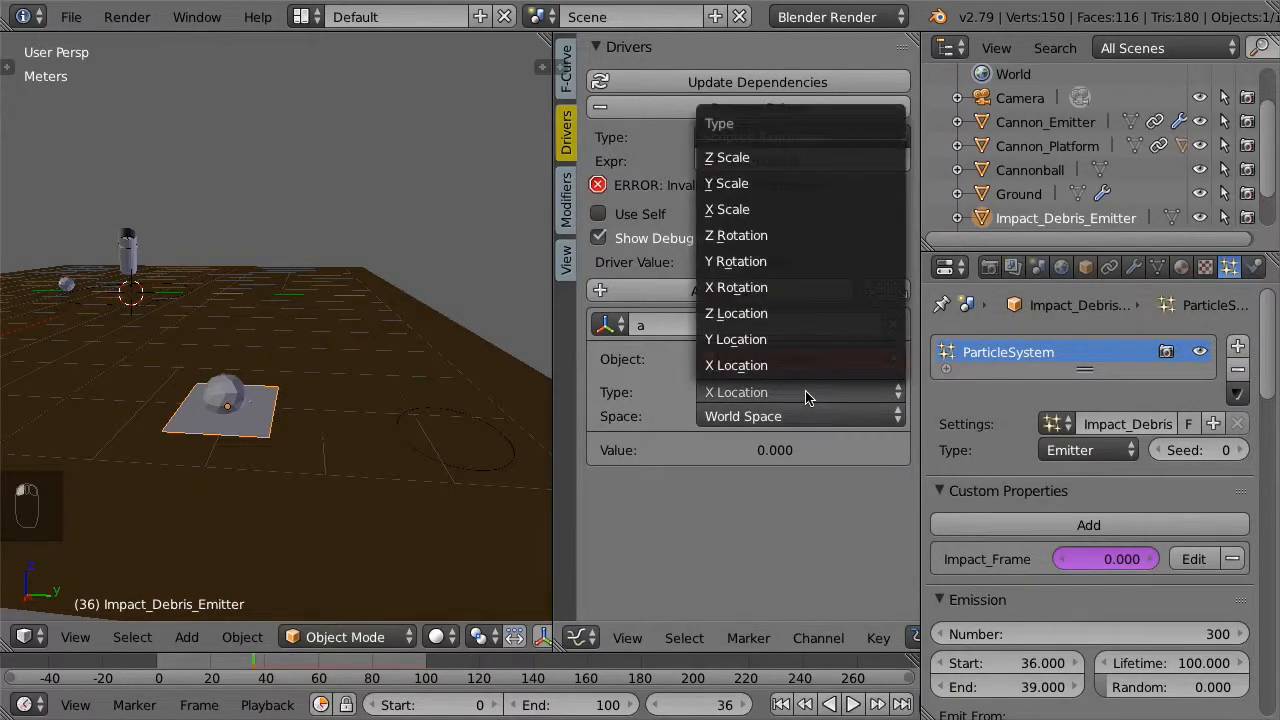
click(808, 290)
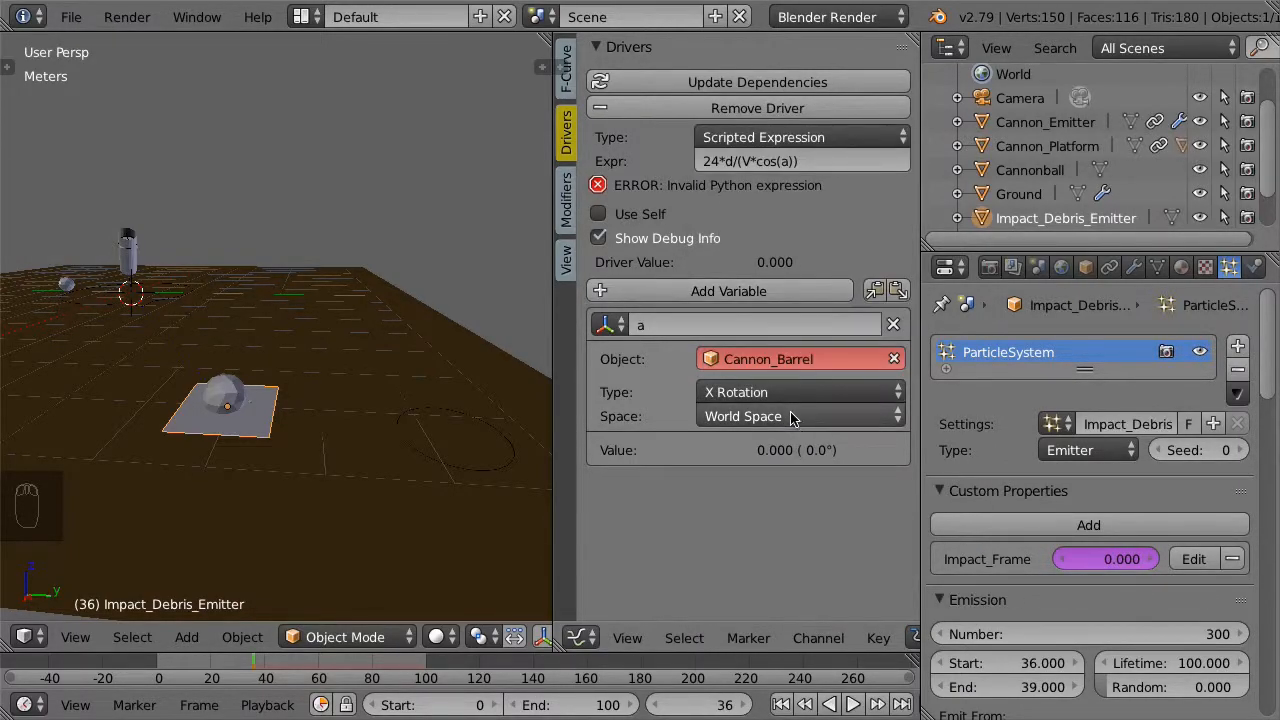
Add a second variable to the Impact_Frame driver as a single property and name it V
click(789, 296)
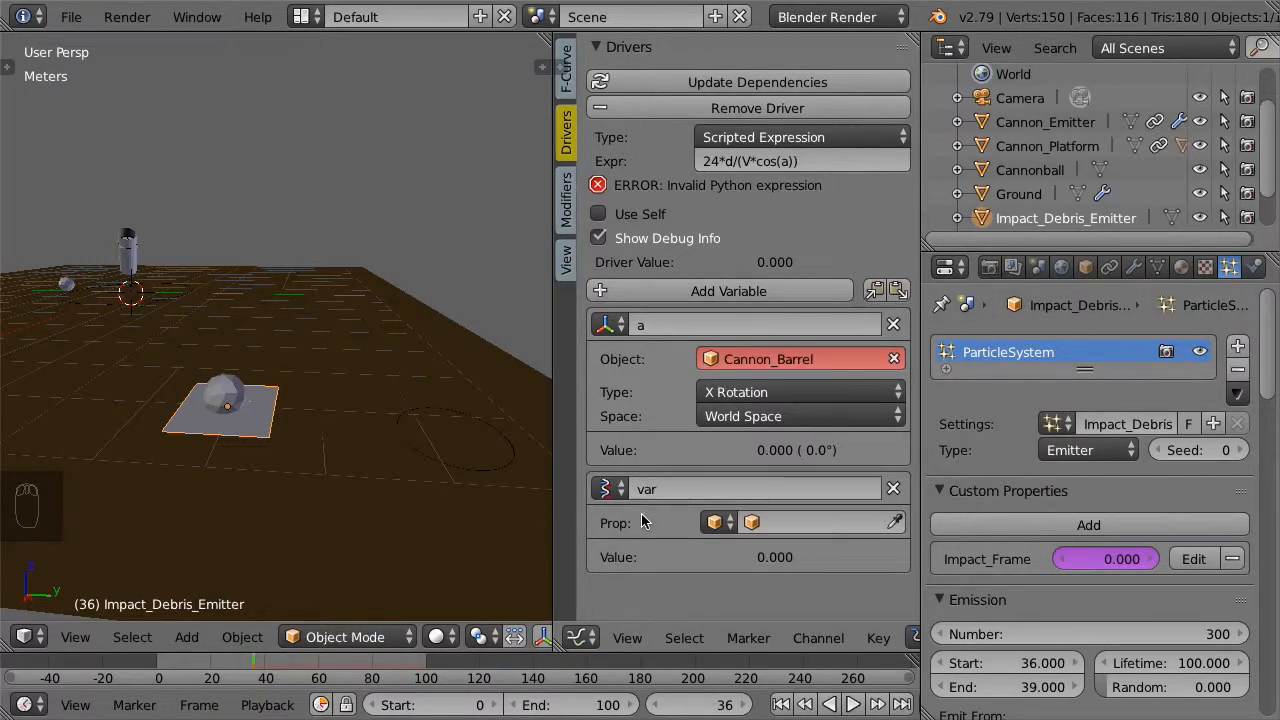
click(609, 489)
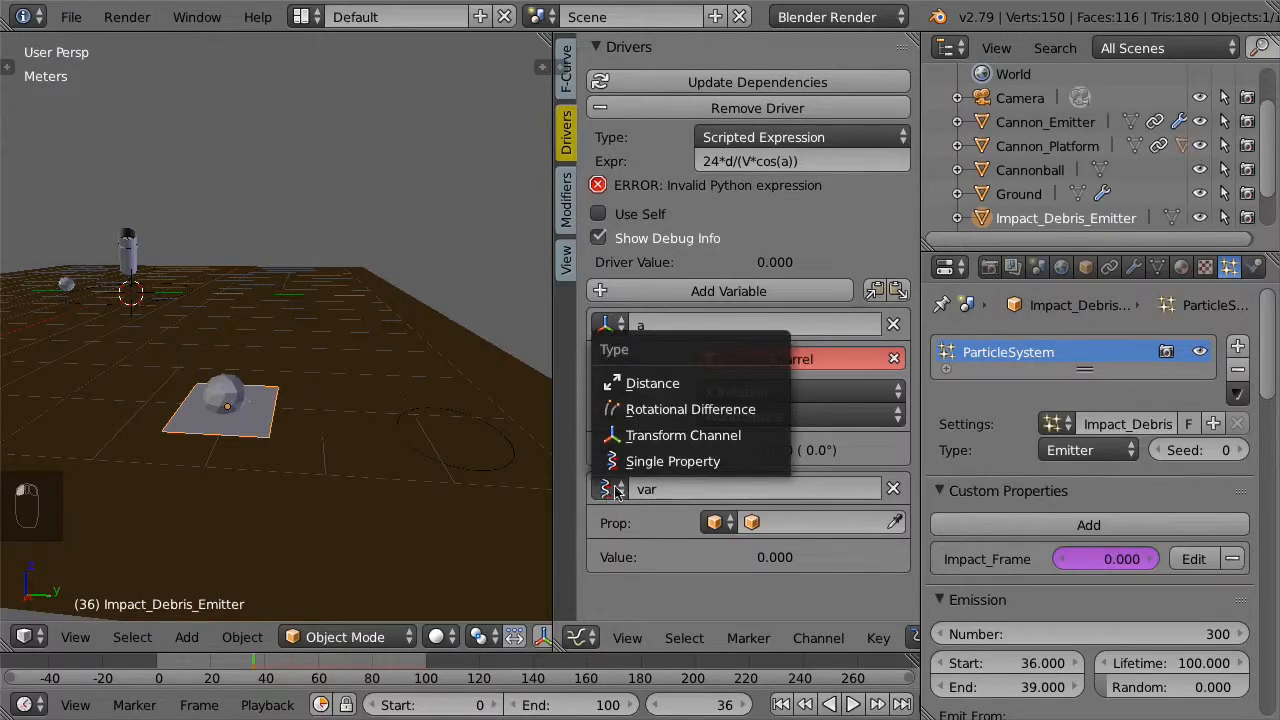
click(744, 463)
click(684, 489)
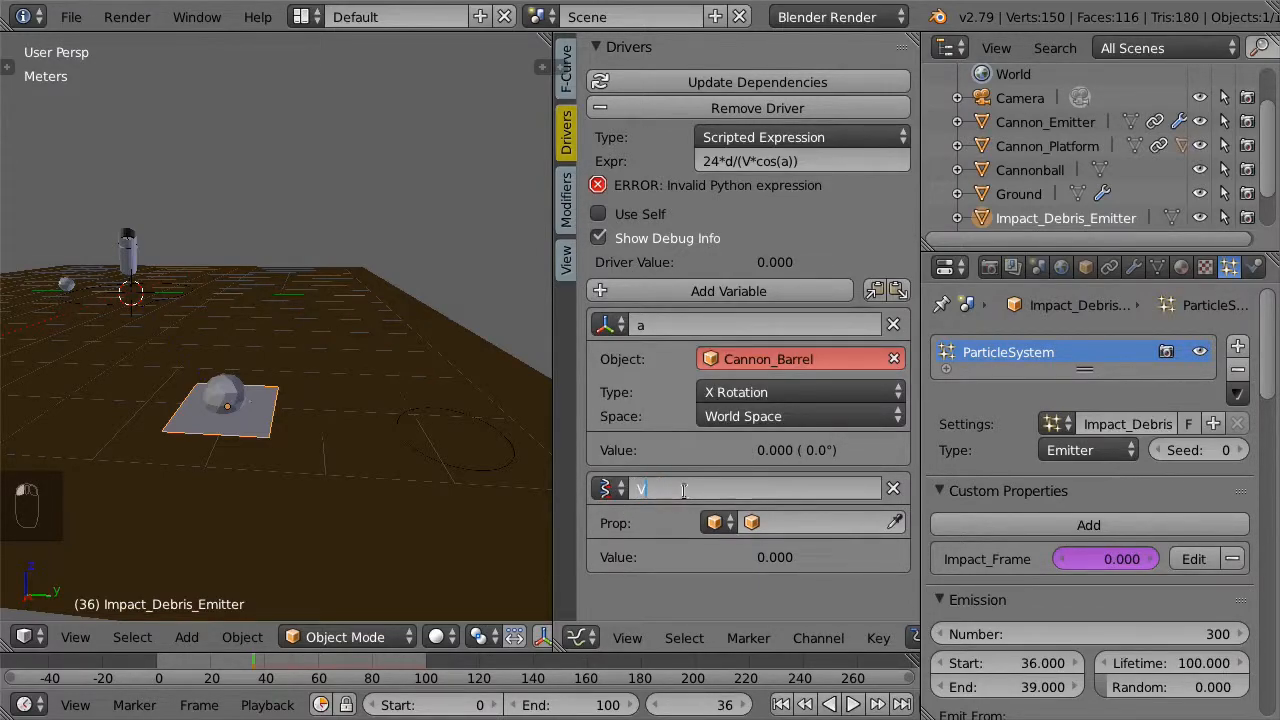
text(V)
key(Return)
Make variable V read the normal_factor path of the Cannonball_Emitter particle settings
click(718, 522)
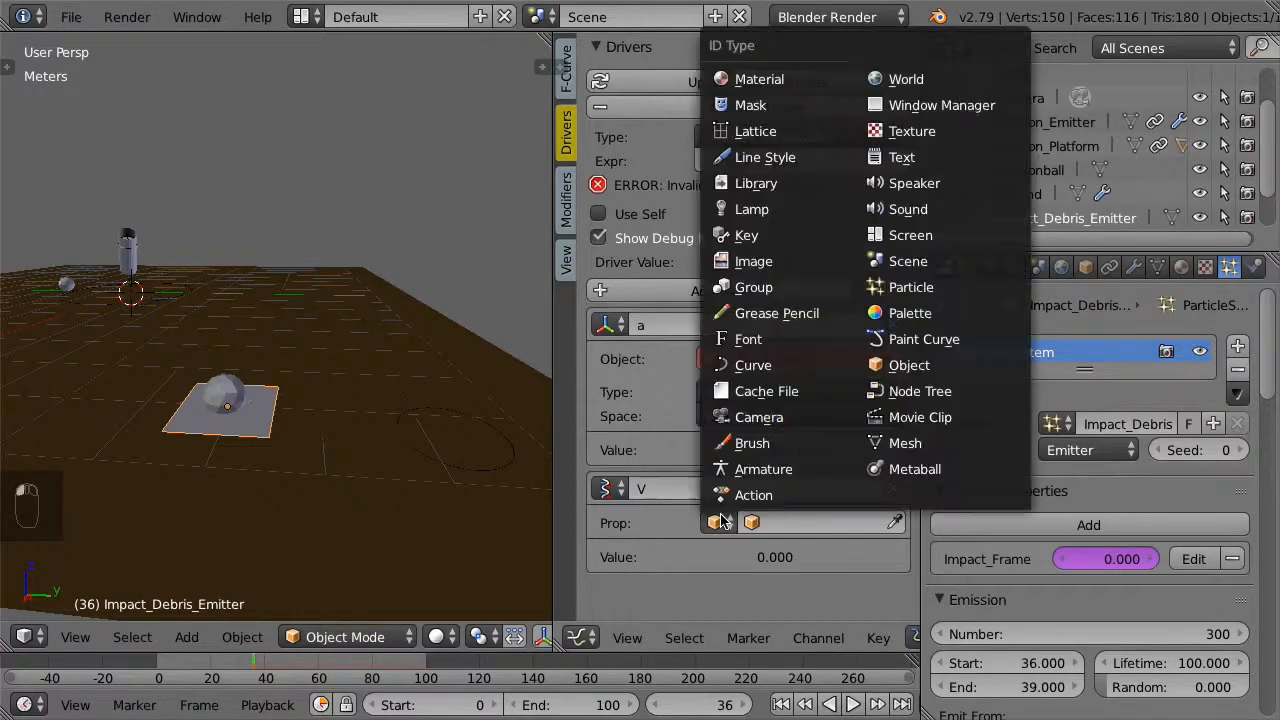
click(943, 288)
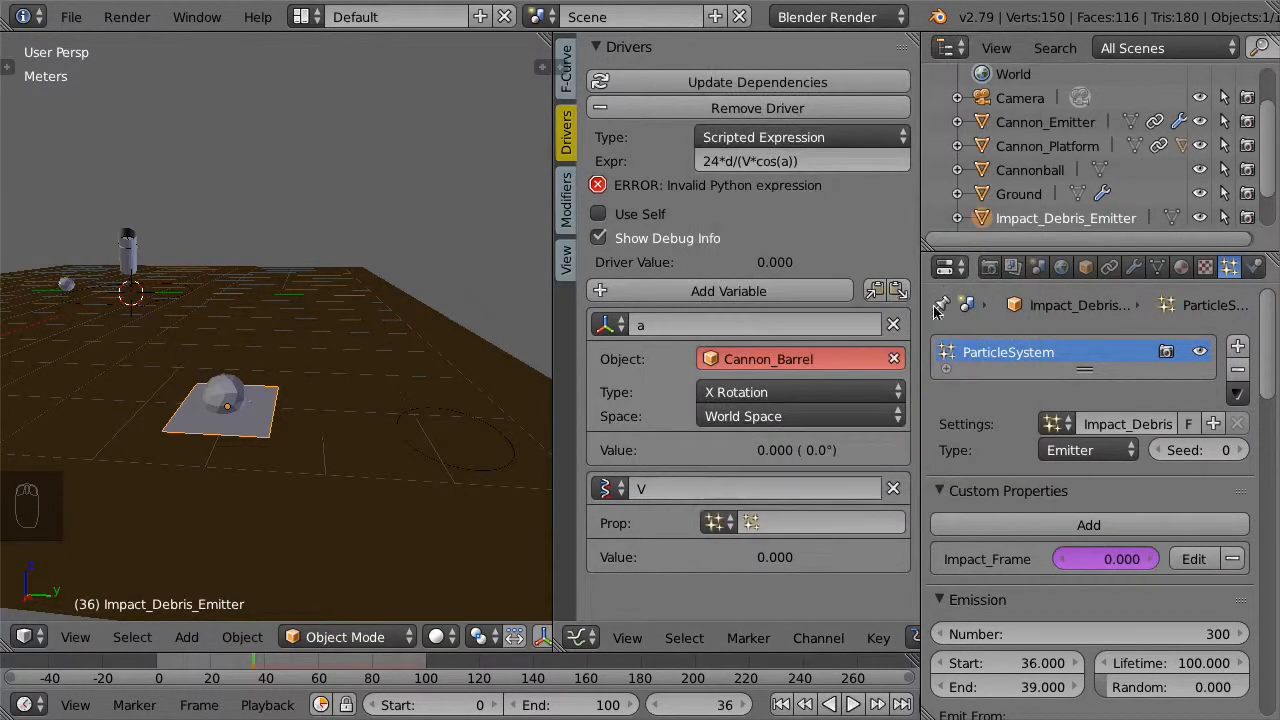
click(816, 523)
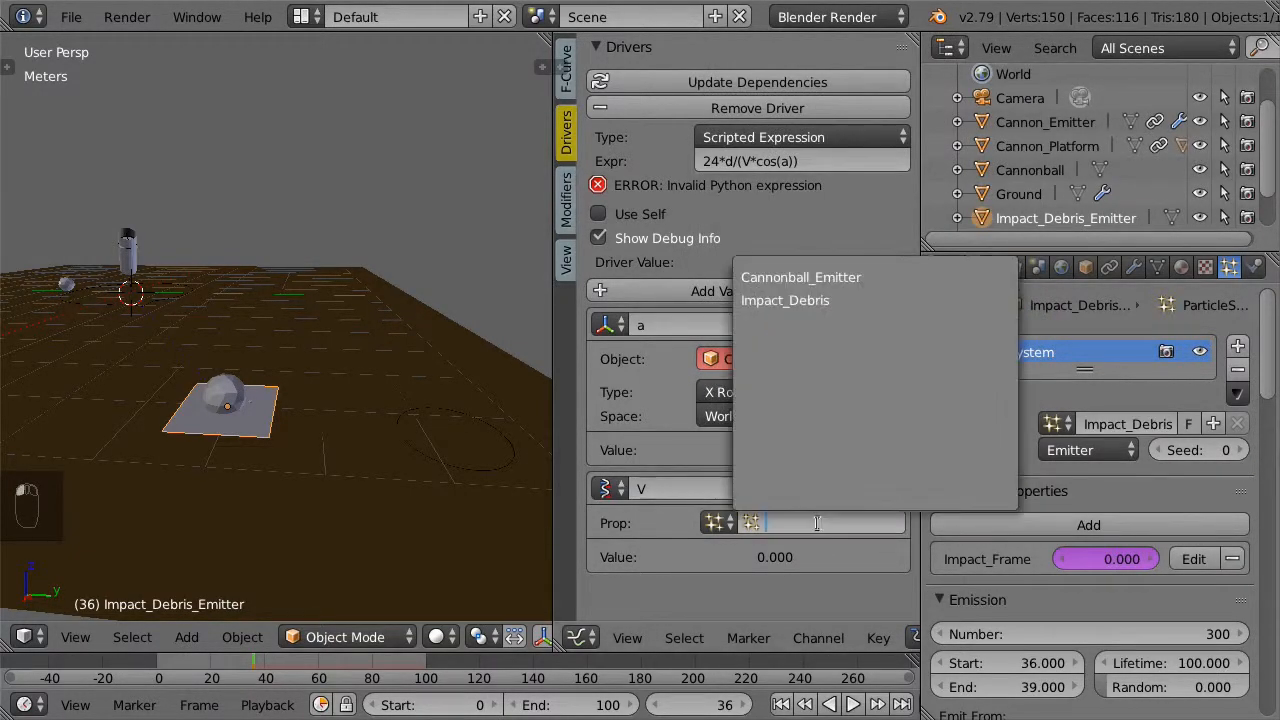
click(890, 277)
click(784, 553)
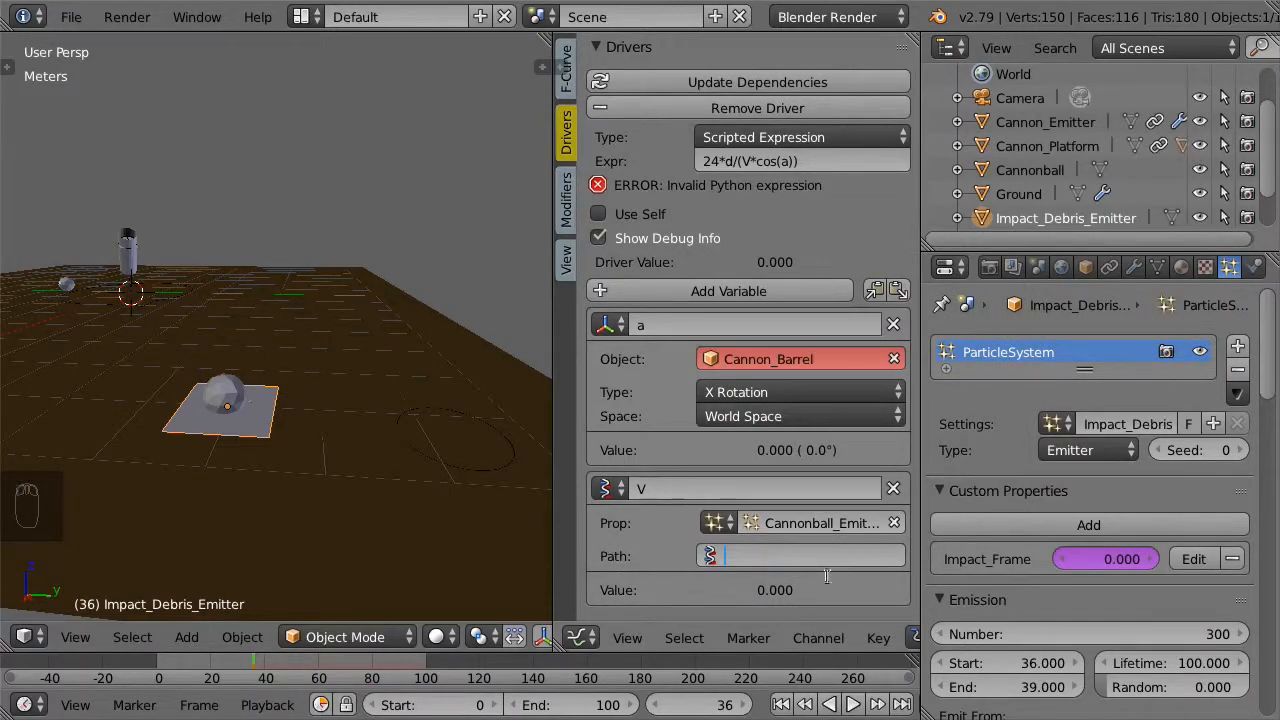
text(normal_factor)
key(Return)
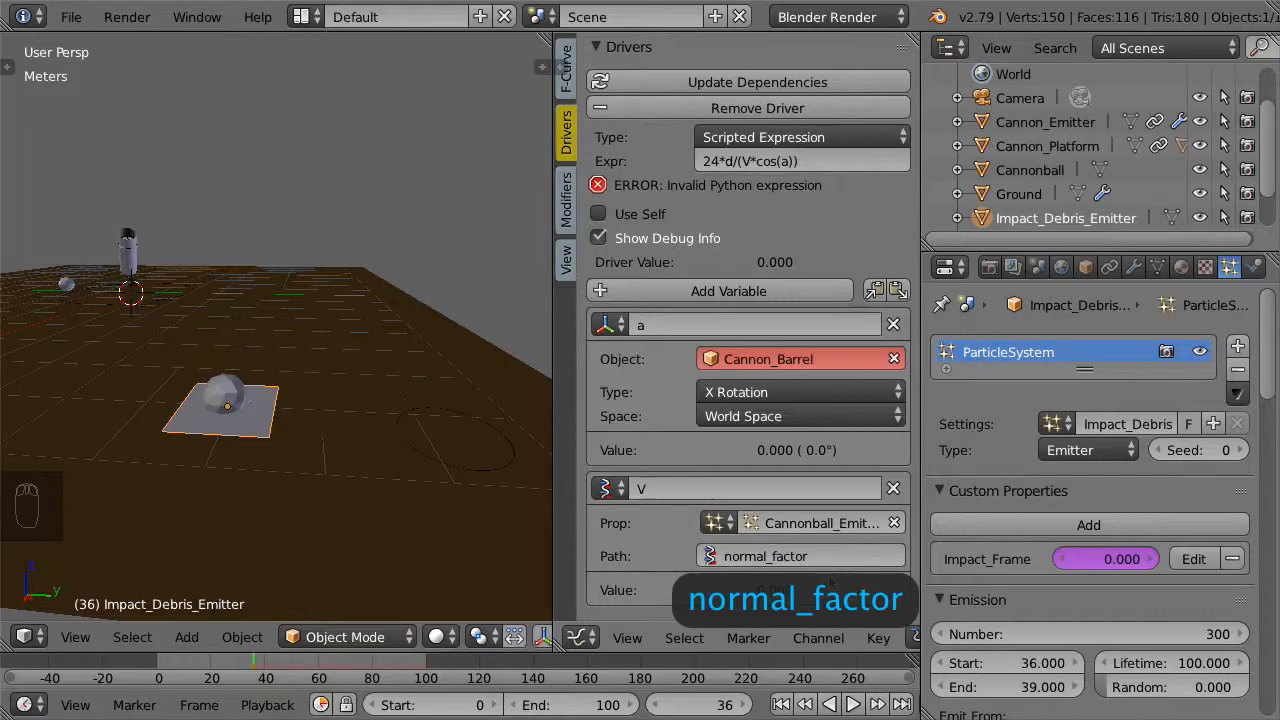
Add a third single-property variable to the driver and name it d
click(808, 289)
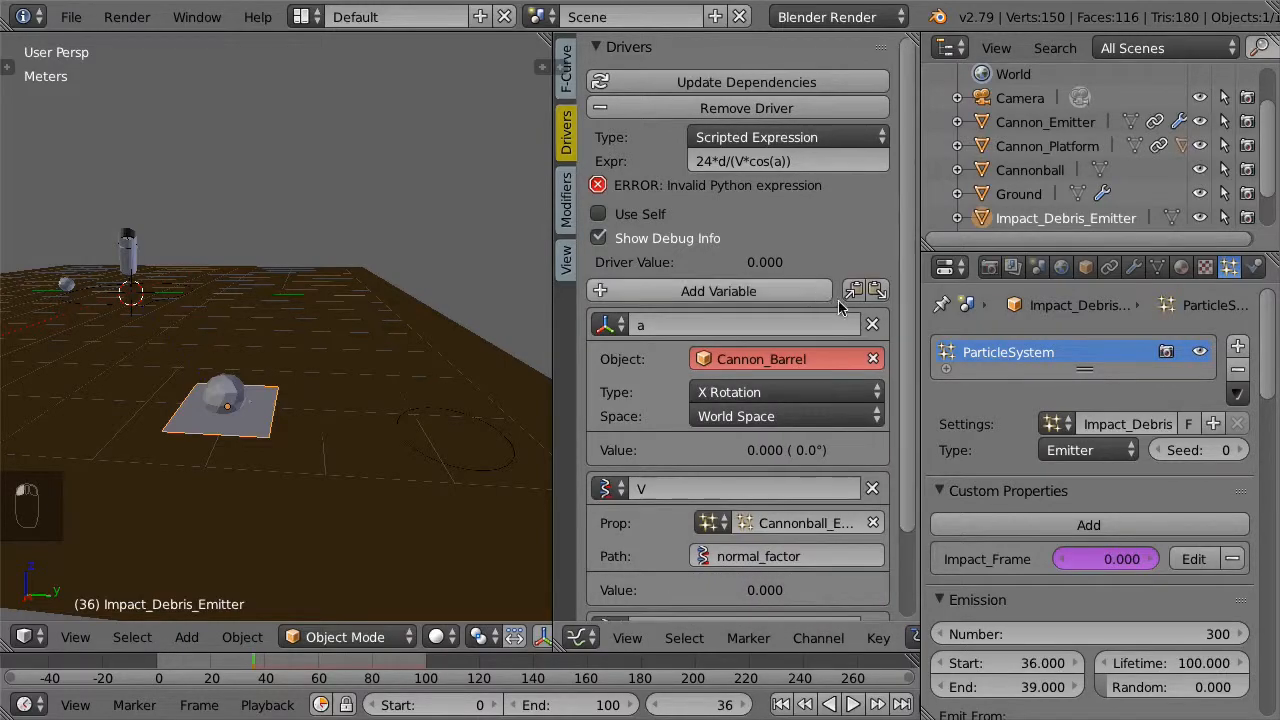
scroll(907, 341, down, 3)
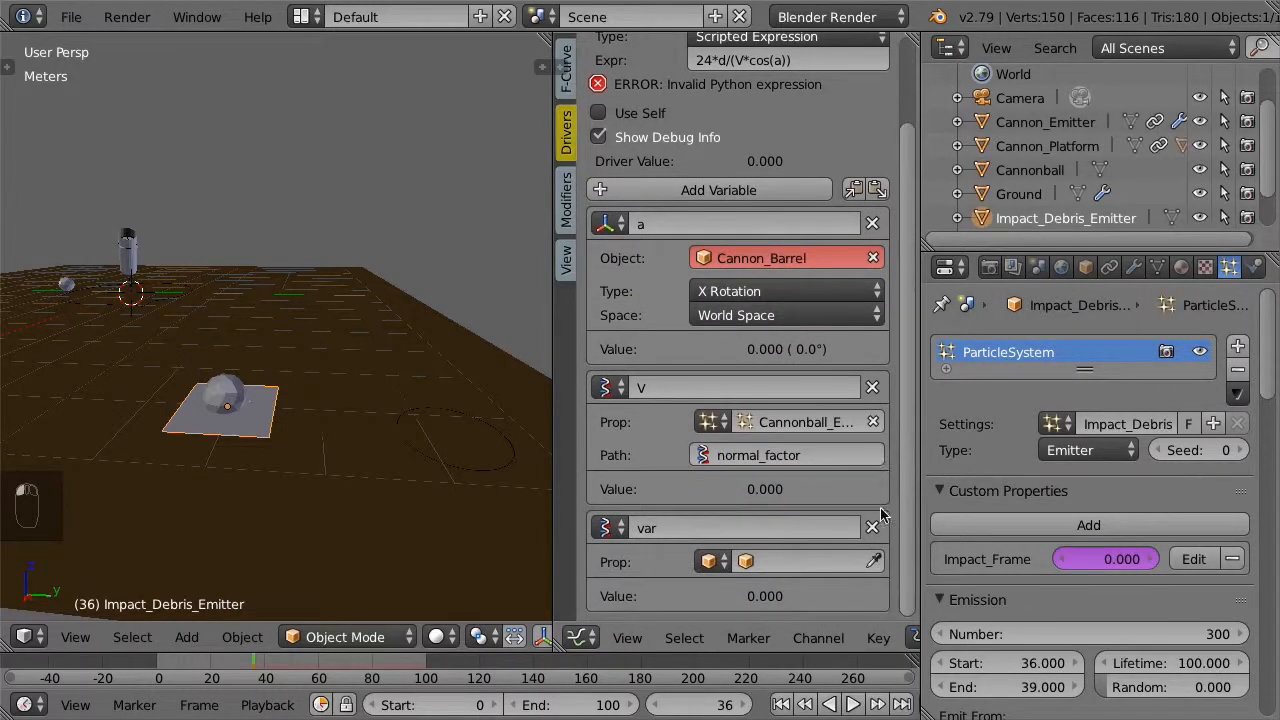
click(621, 530)
click(735, 510)
click(675, 529)
text(d)
key(Return)
Set variable d's source to the Cannonball_Emitter particle settings
click(712, 563)
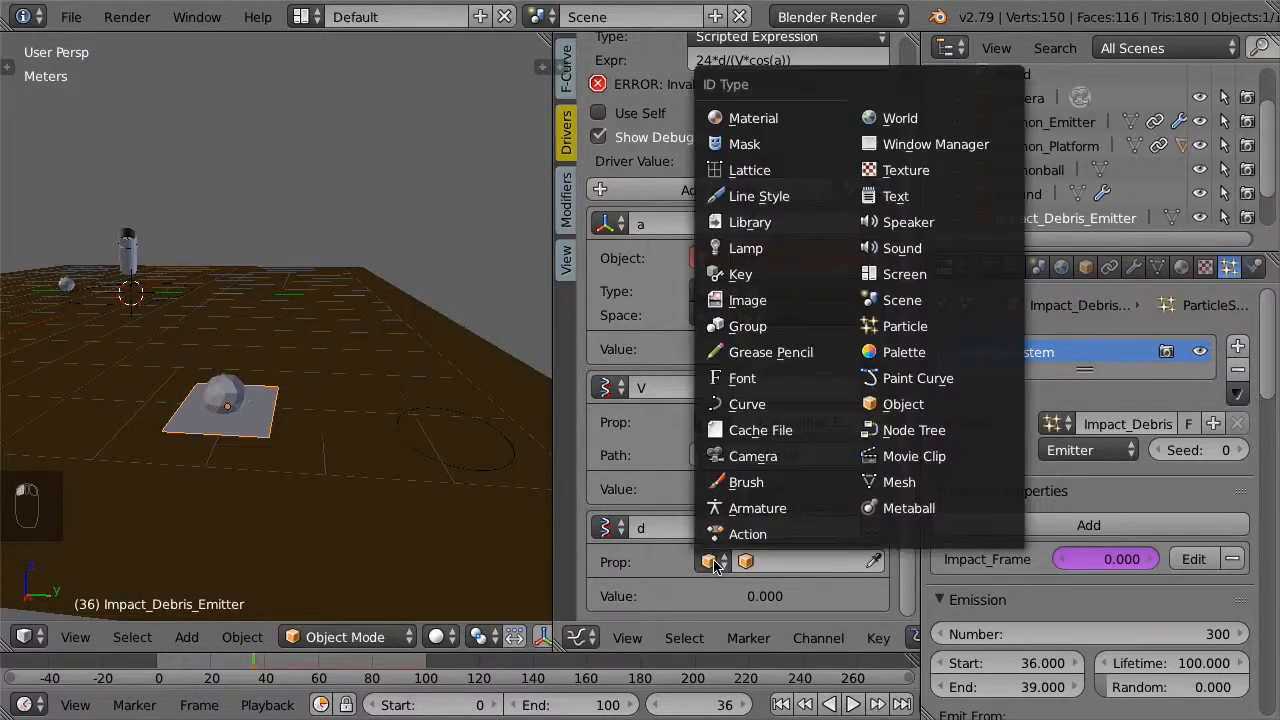
click(937, 328)
click(807, 561)
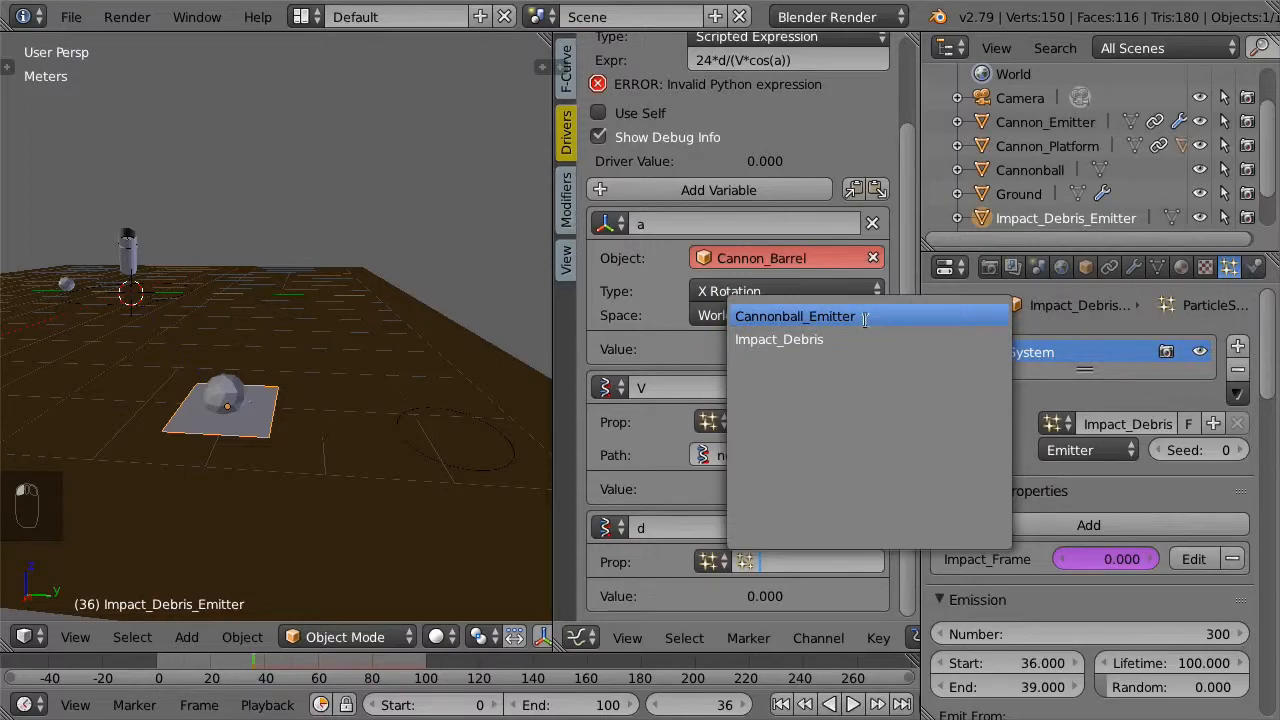
click(795, 316)
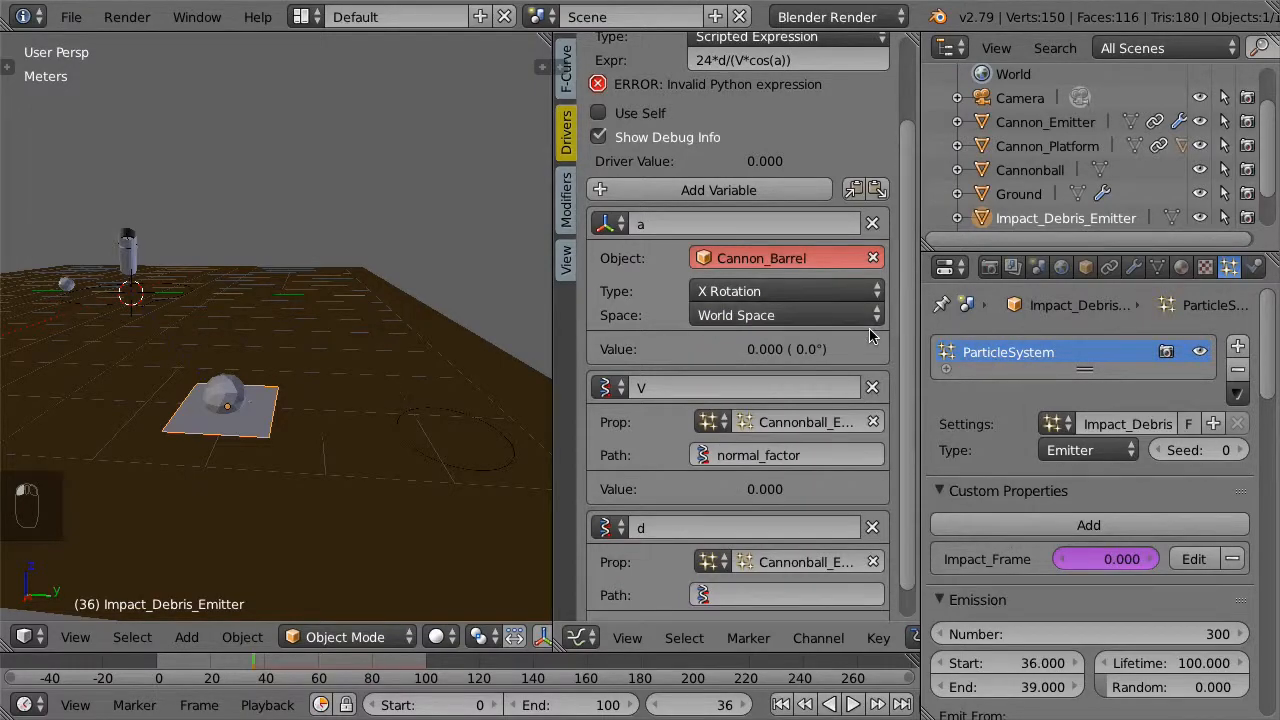
Copy the data path of Cannon_Emitter's Target_Distance property and paste it as the path of variable d in the Impact_Frame driver
click(1080, 123)
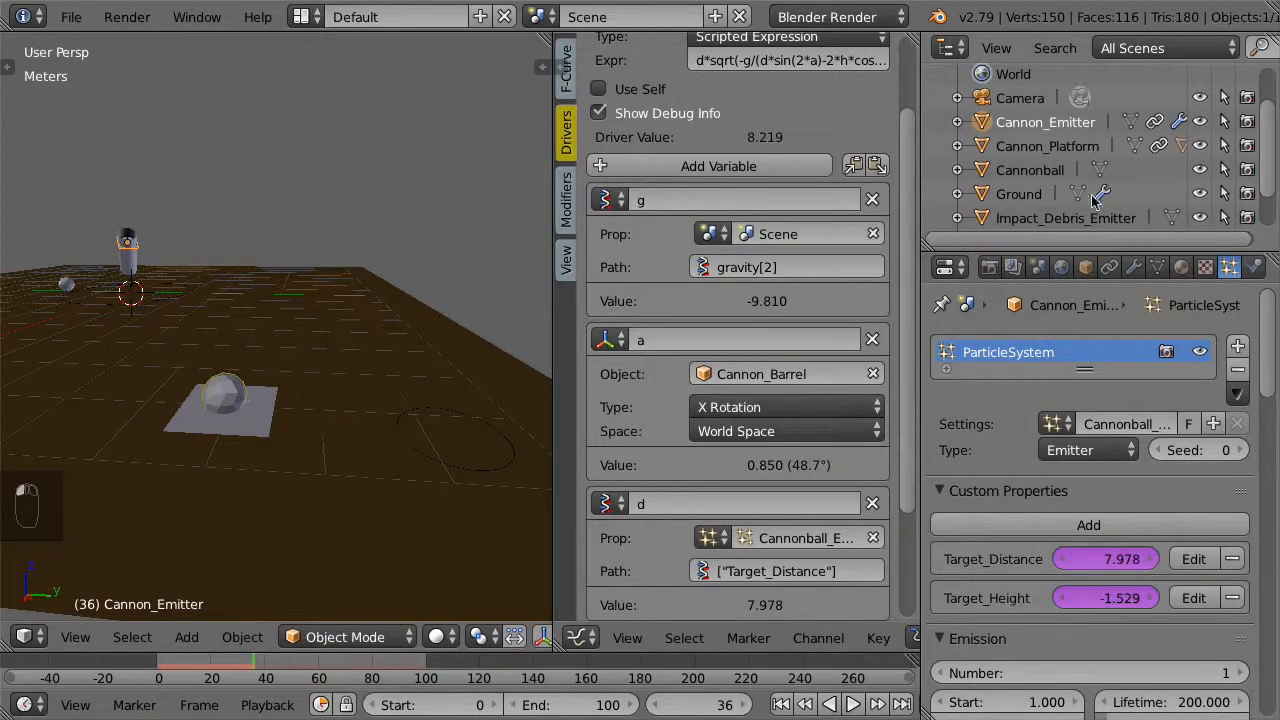
right_click(1100, 560)
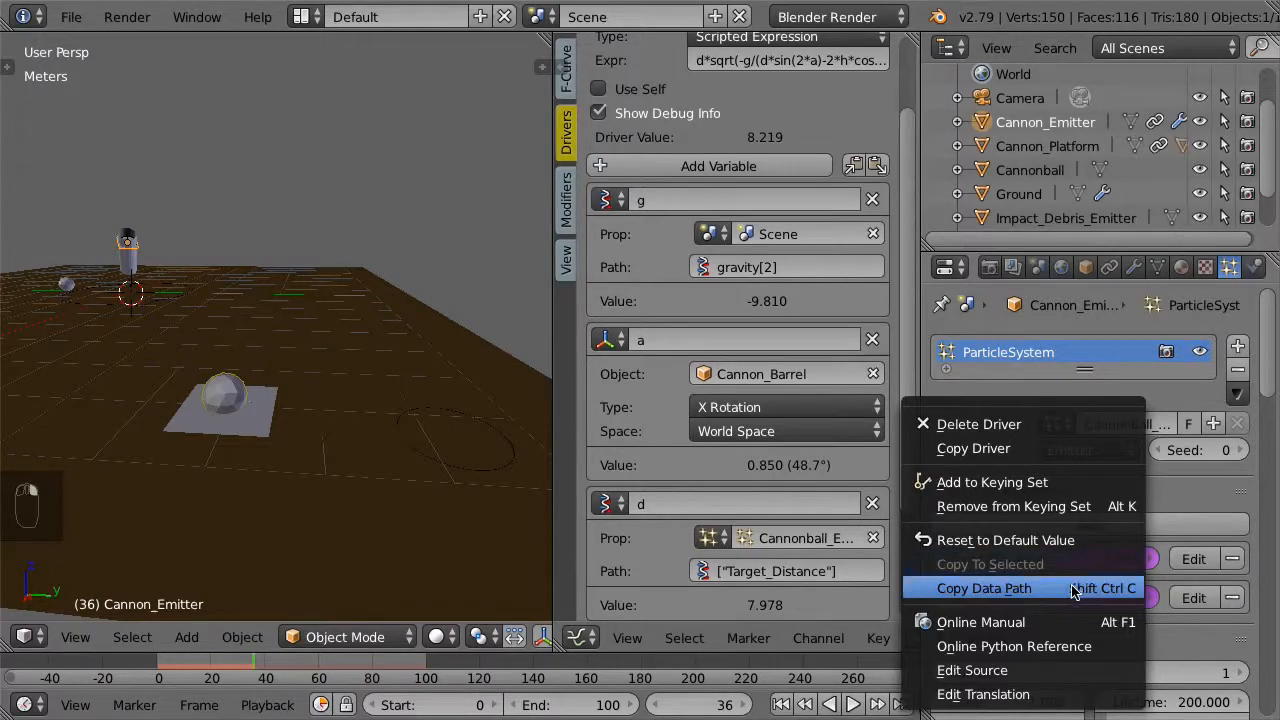
click(1073, 589)
click(1060, 218)
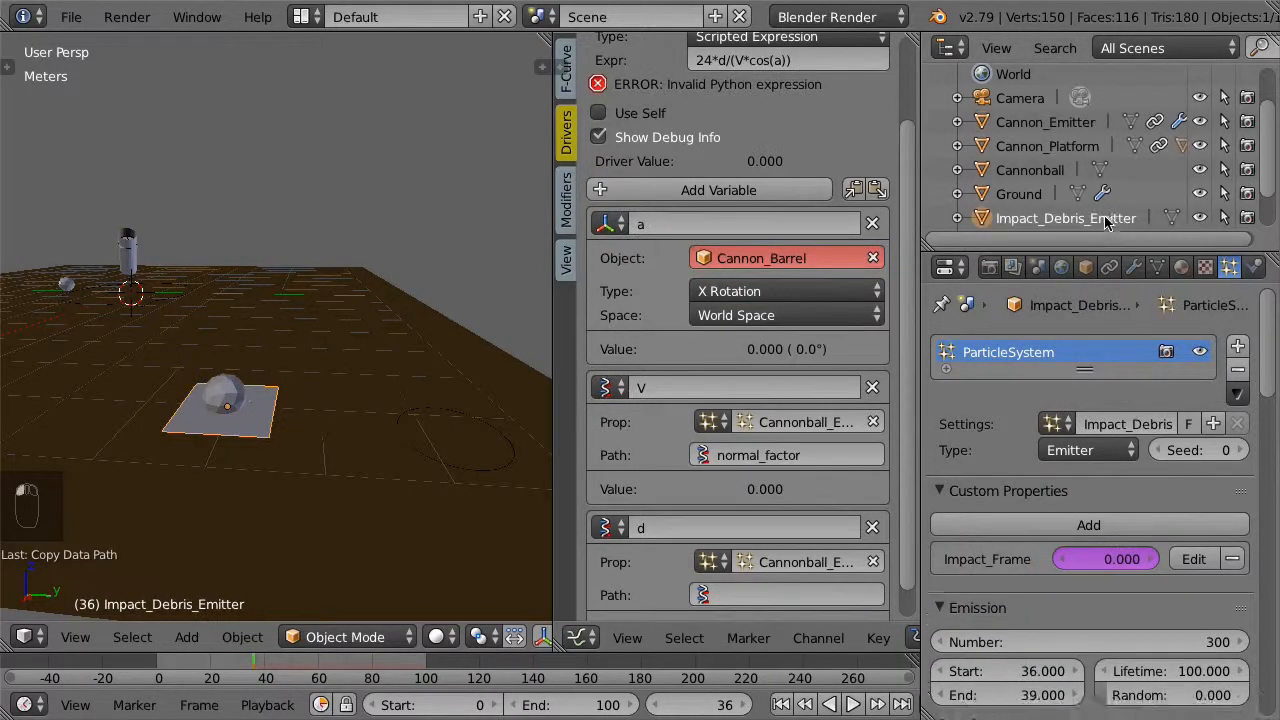
click(823, 594)
key(ctrl+v)
key(Return)
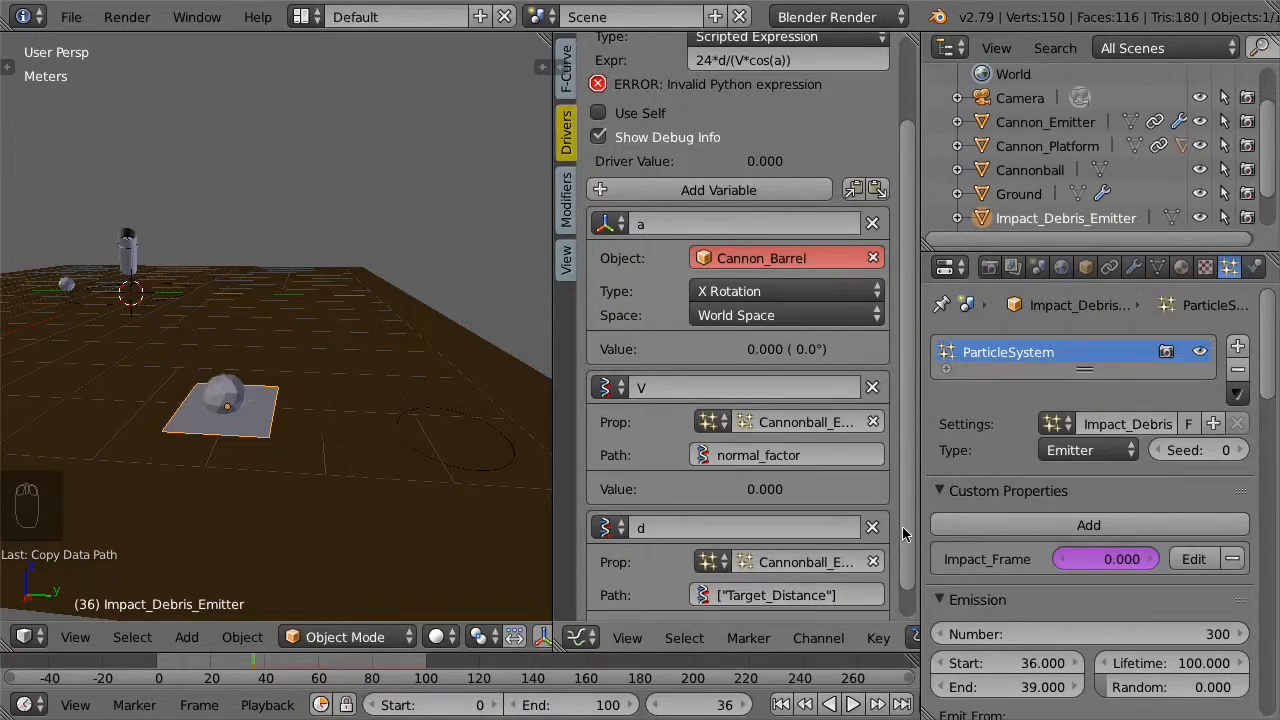
Update the driver's dependencies and join the 3D viewport over the driver editor area
scroll(760, 300, up, 3)
click(690, 82)
drag(546, 40, 672, 52)
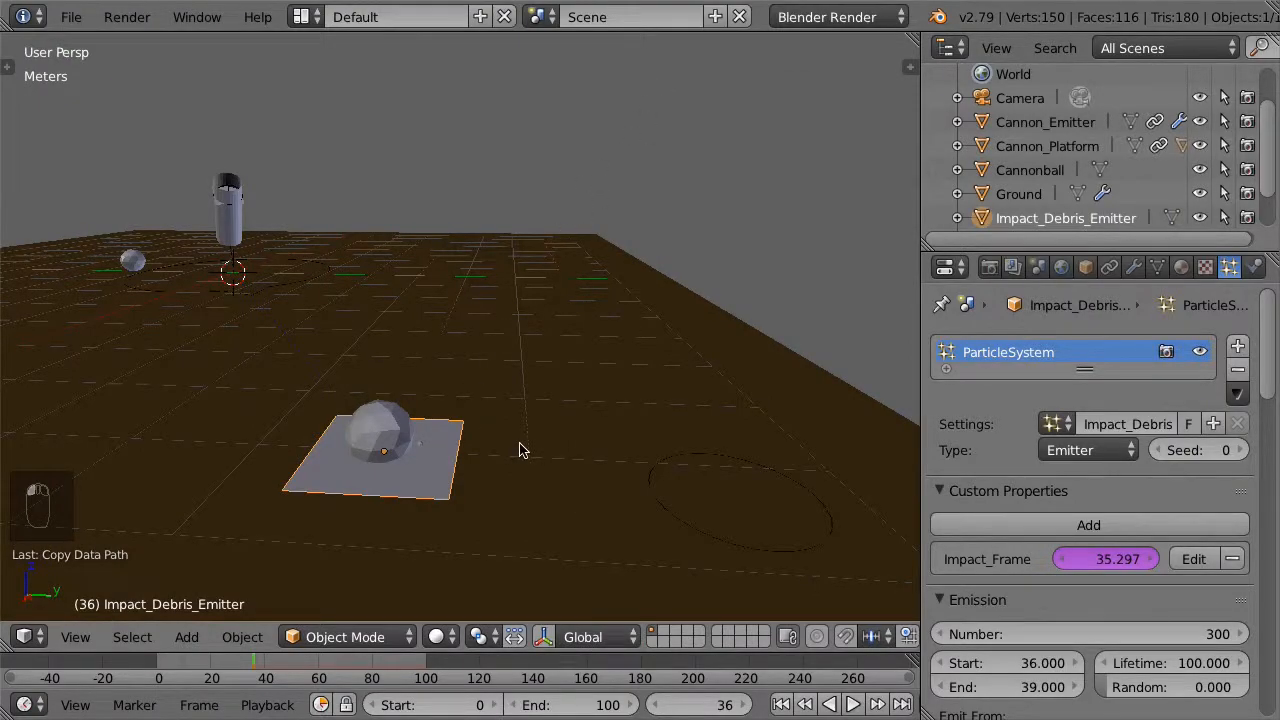
Play the animation, turn on the transform manipulator and move the debris emitter upward and farther out along Y
key(alt+a)
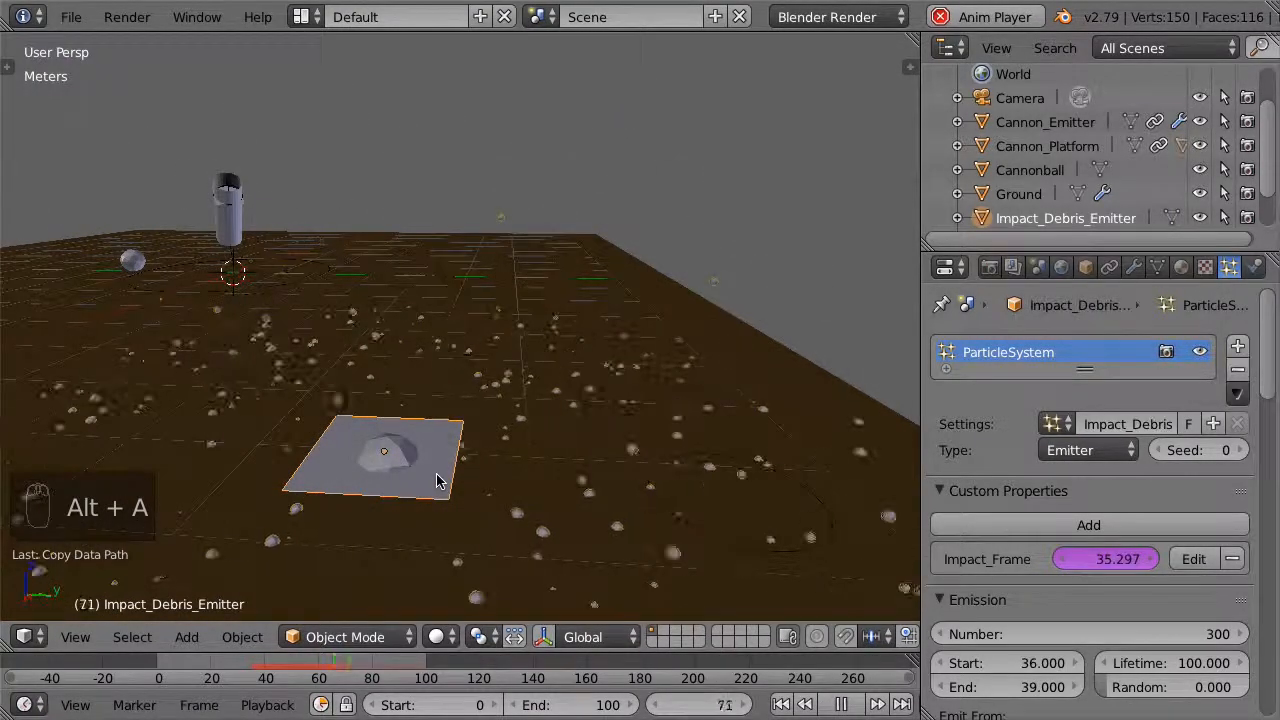
key(ctrl+space)
drag(410, 452, 416, 265)
drag(556, 243, 837, 286)
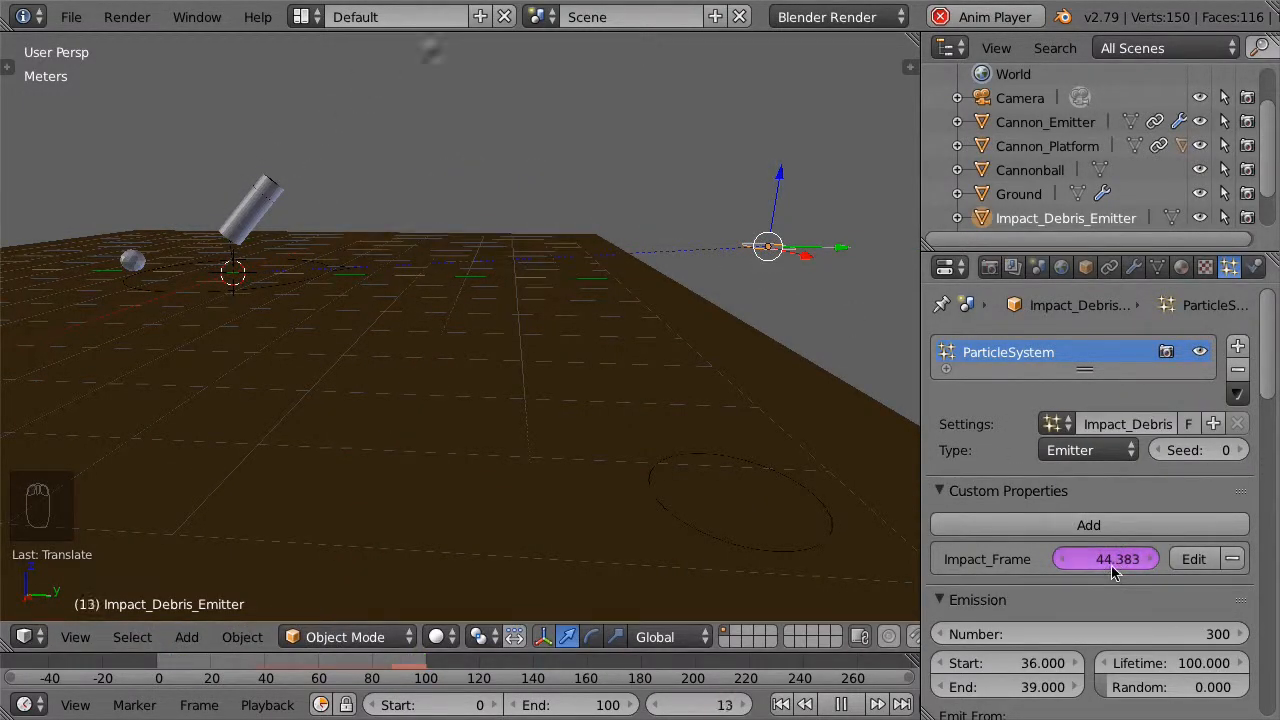
Set the debris emission to start at frame 44 and end at frame 46
click(1014, 685)
text(46)
key(Return)
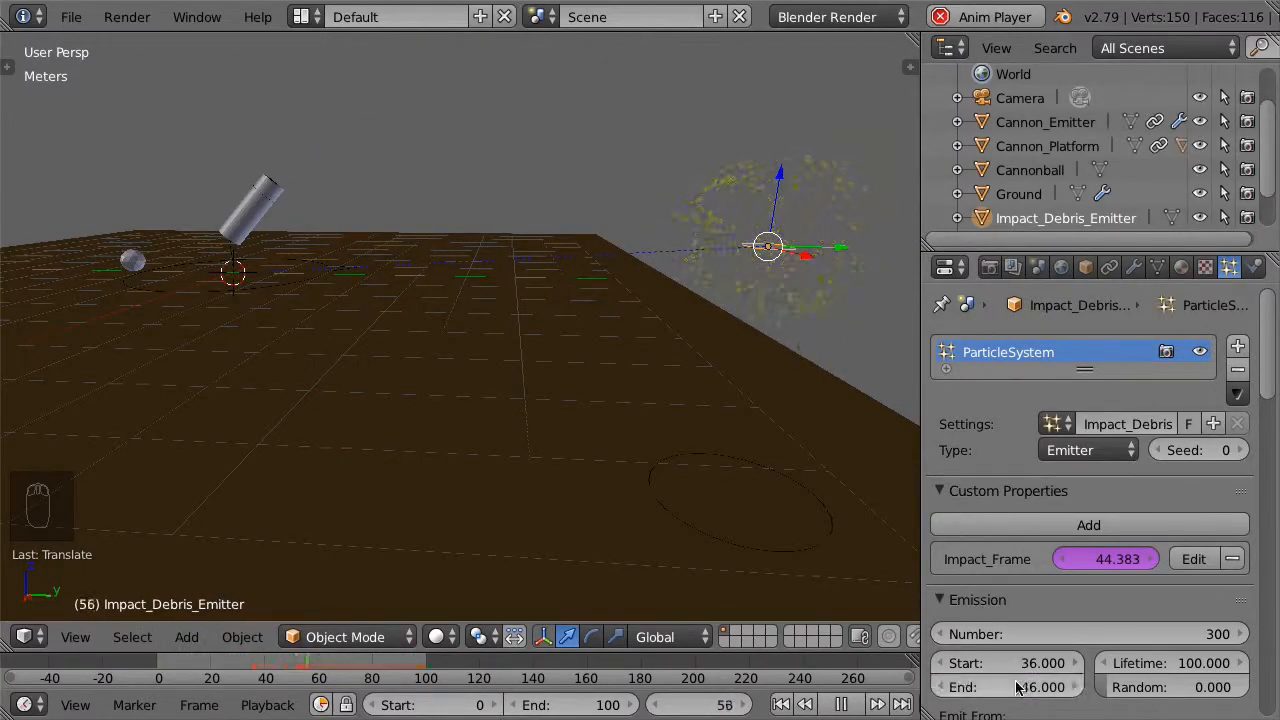
click(1023, 663)
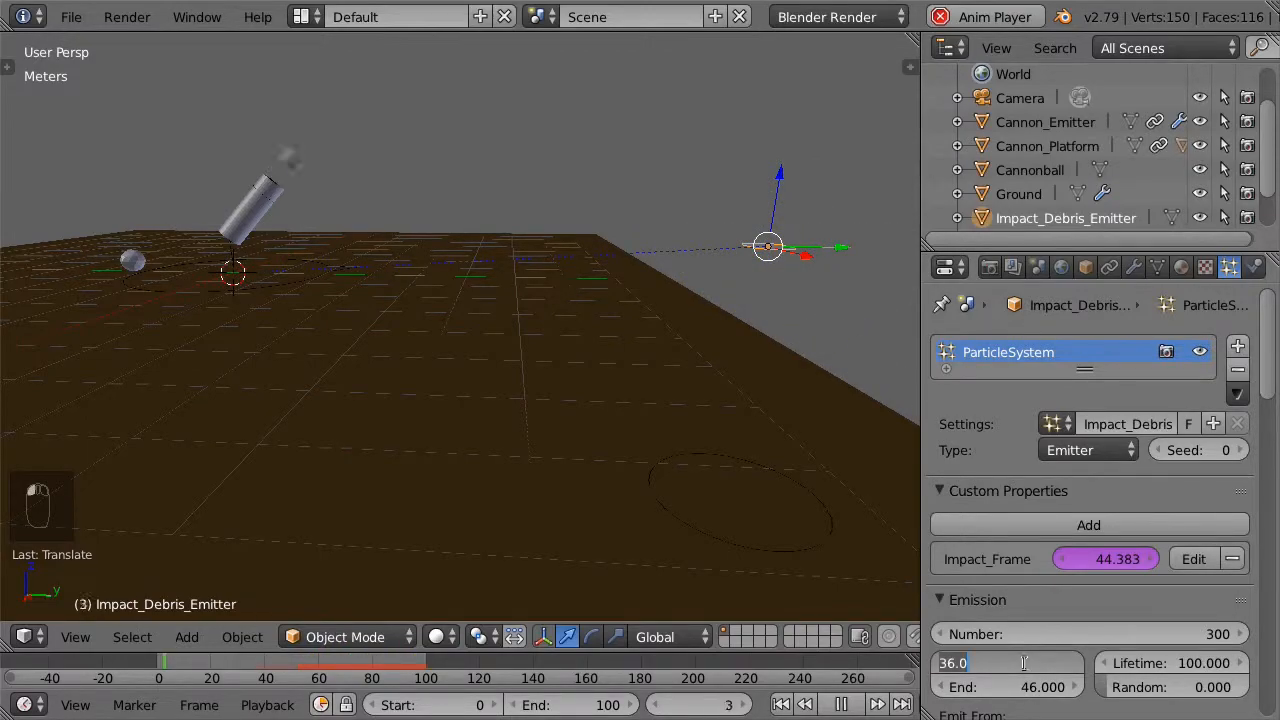
text(44)
key(Return)
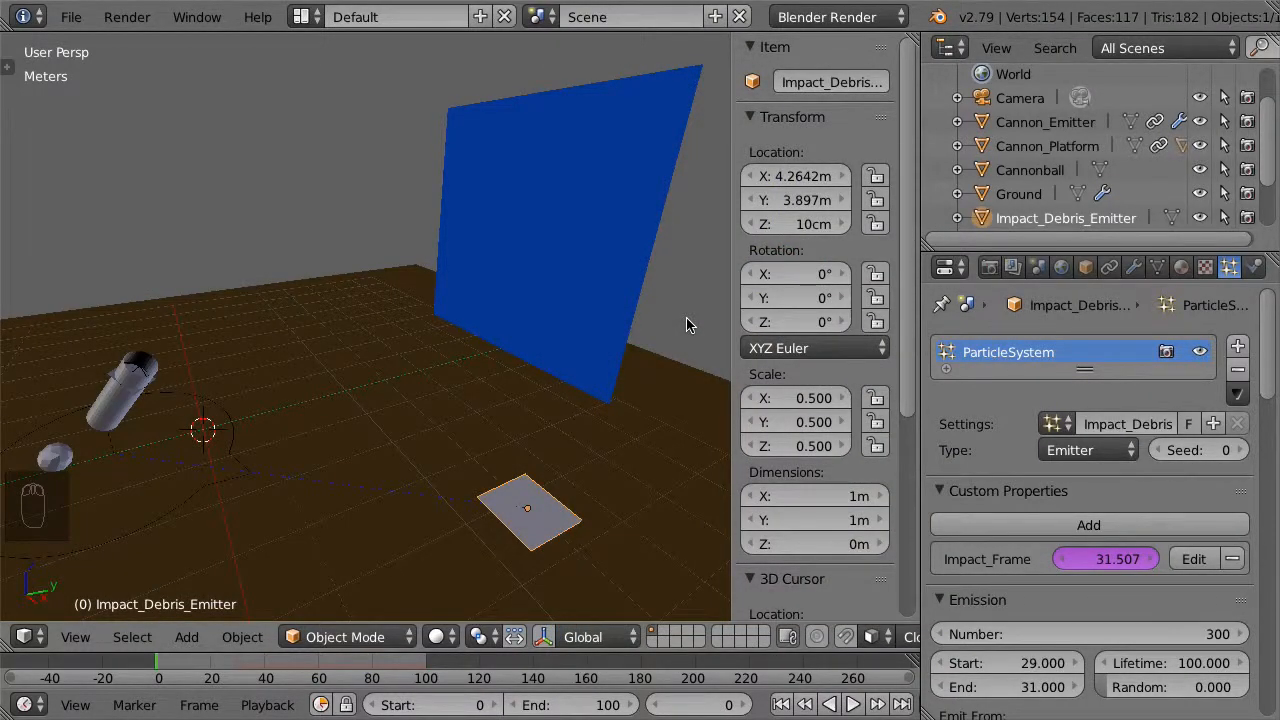
Set the debris emitter's X rotation to 90° and move it onto the blue wall using face snapping
click(800, 273)
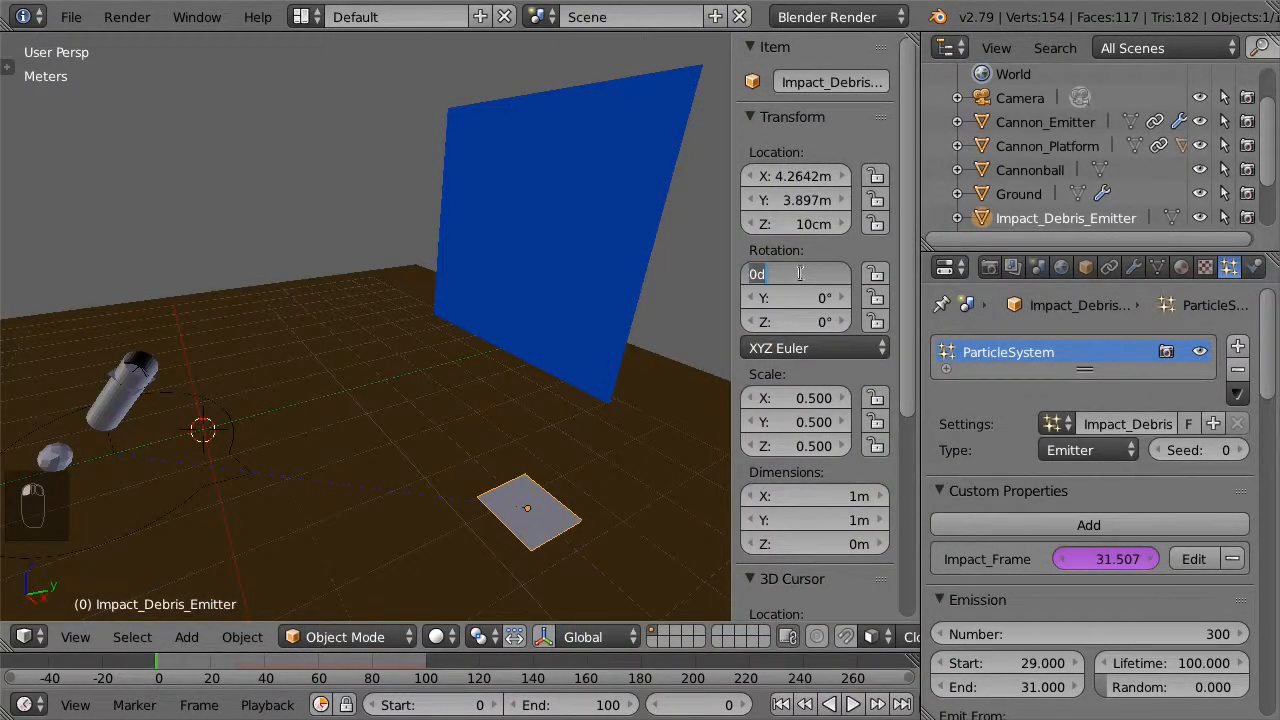
key(Return)
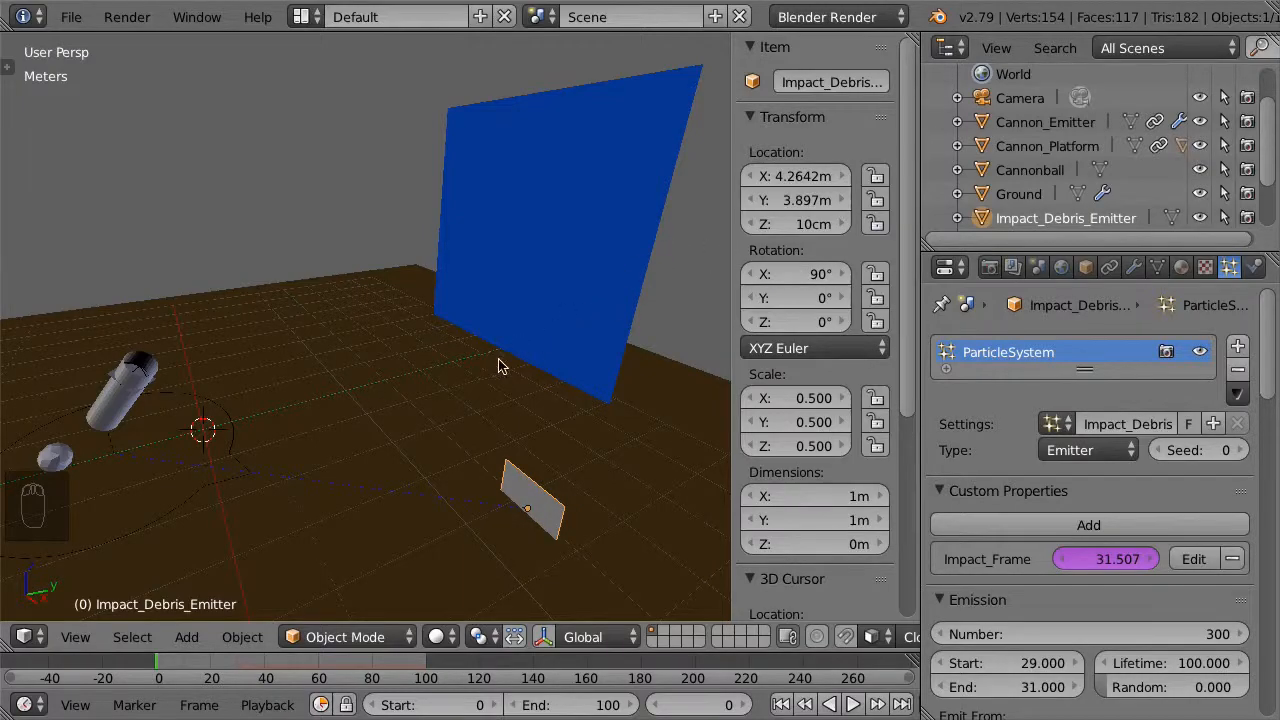
key(shift+Tab)
key(g)
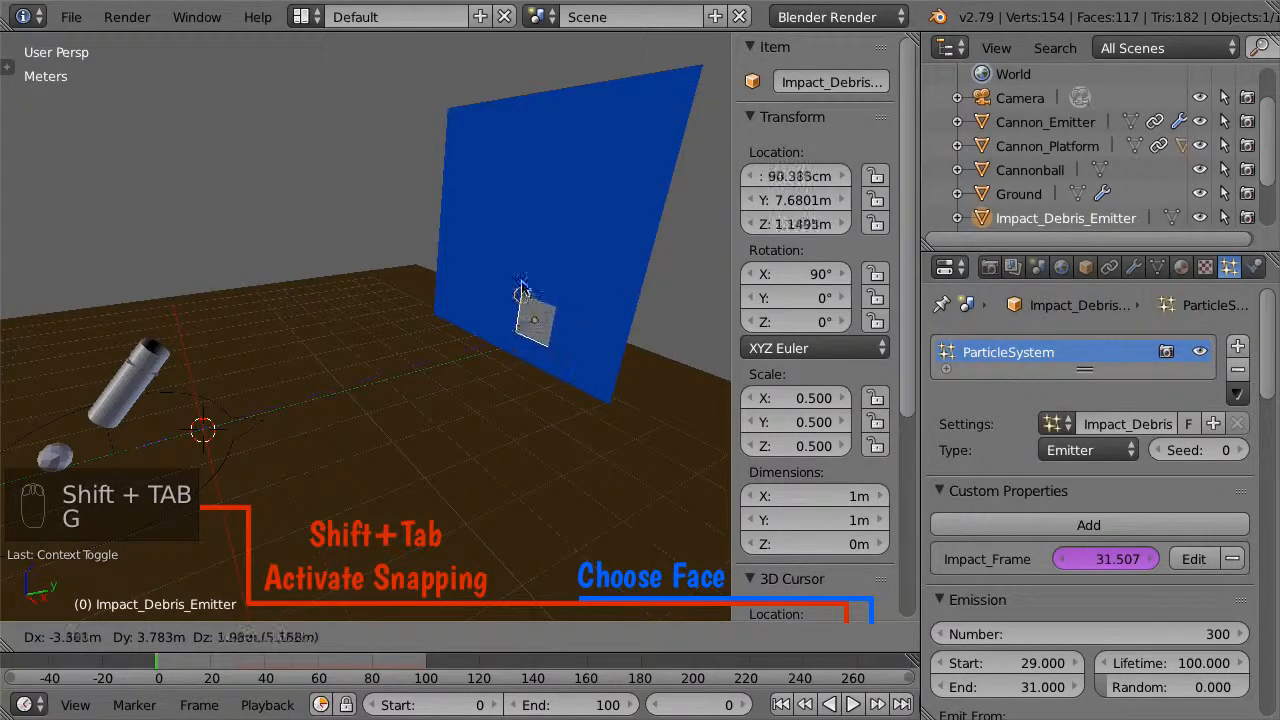
click(512, 229)
key(shift+Tab)
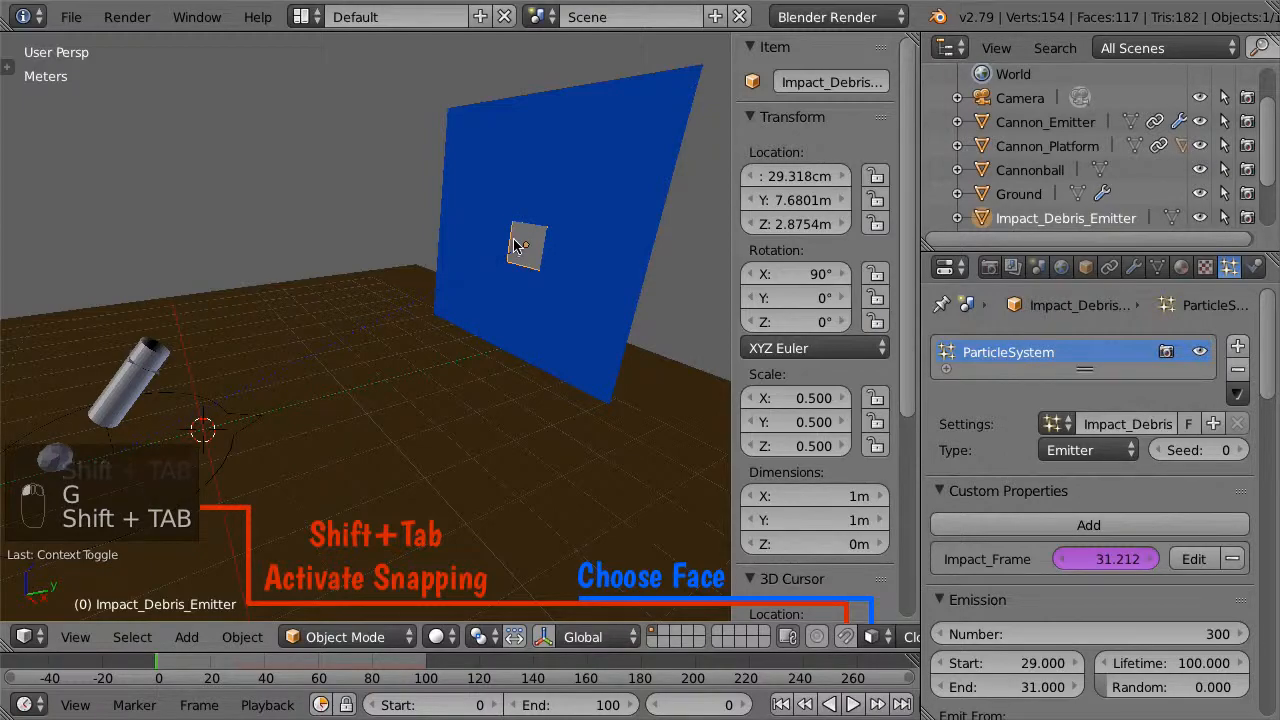
Play the animation and move the blue wall slightly behind the debris emitter, to about 7.74 m in Y
key(alt+a)
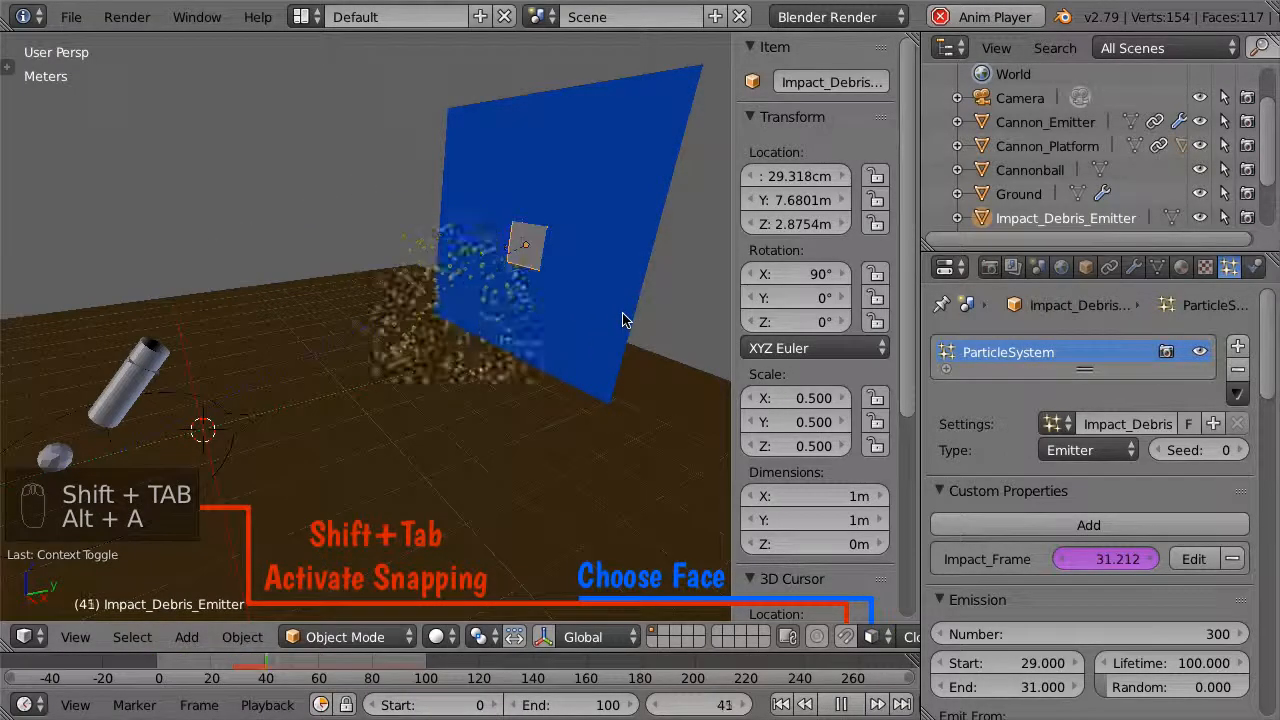
right_click(624, 318)
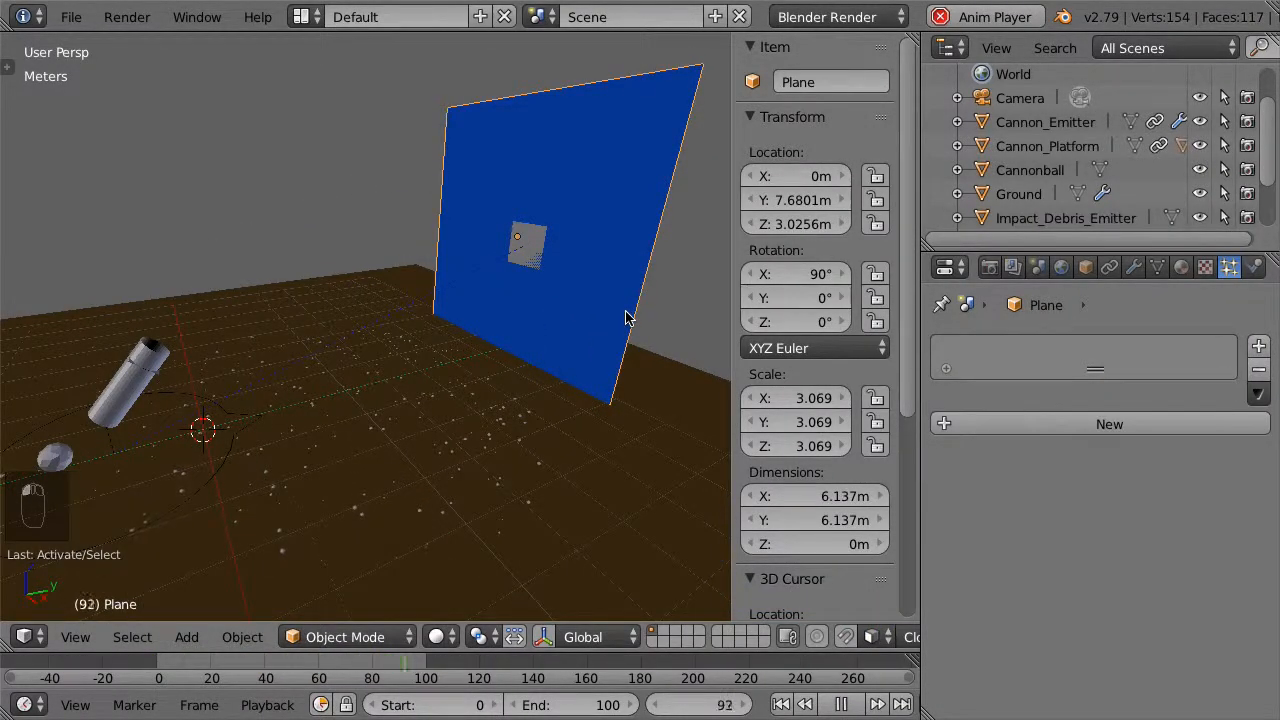
key(g)
click(628, 314)
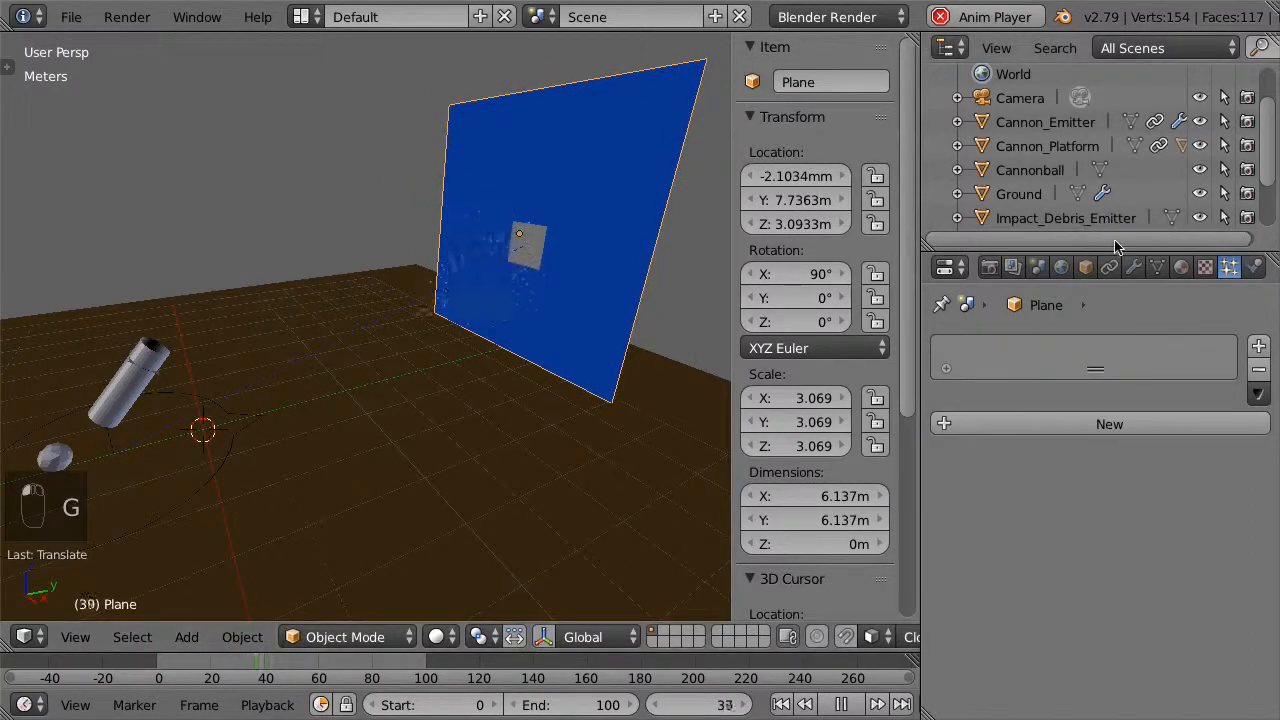
Enable Collision physics on the blue wall and return to the debris emitter's particle settings
click(1253, 267)
click(1013, 401)
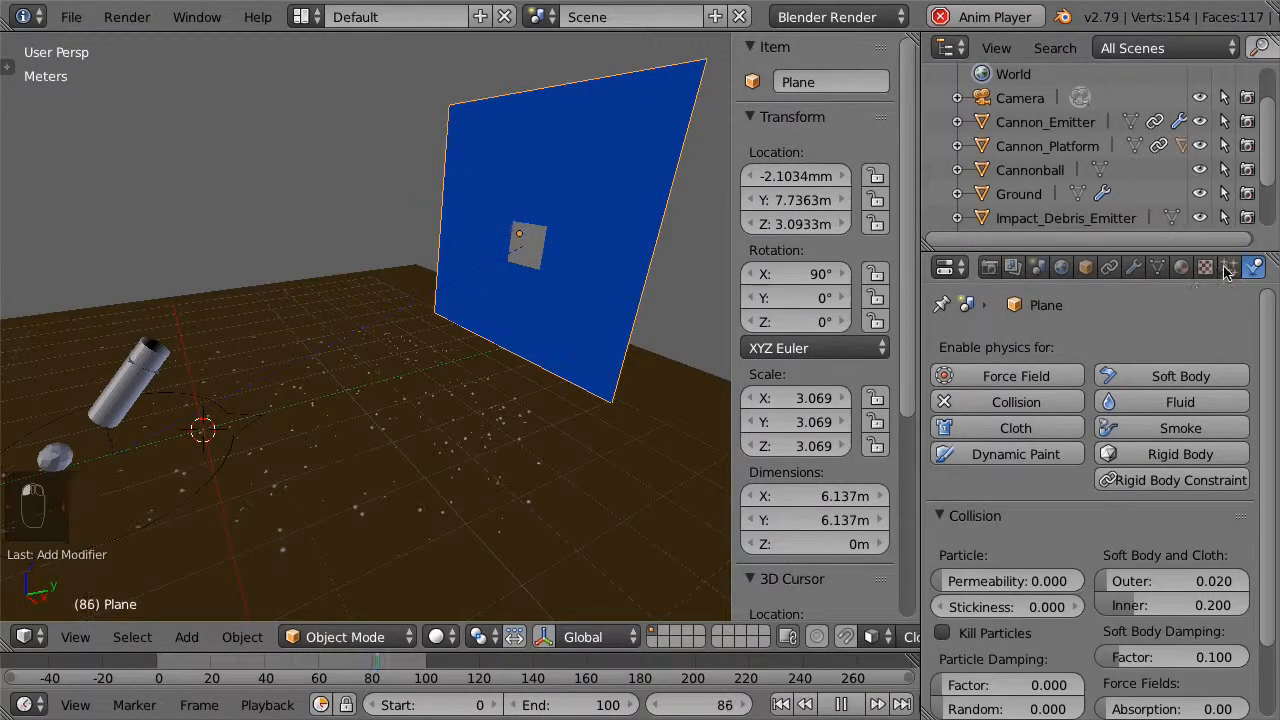
click(1229, 267)
right_click(527, 245)
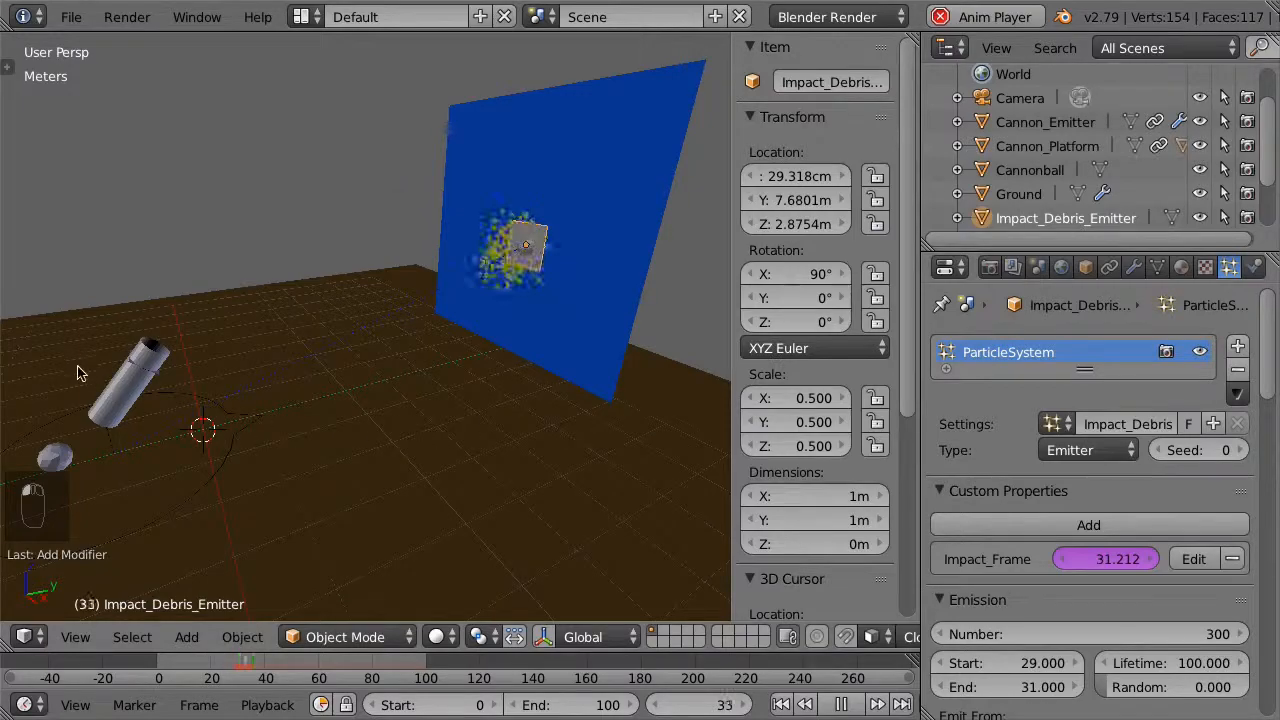
Rotate the cannon barrel down to an X rotation of about 24.6°
right_click(118, 374)
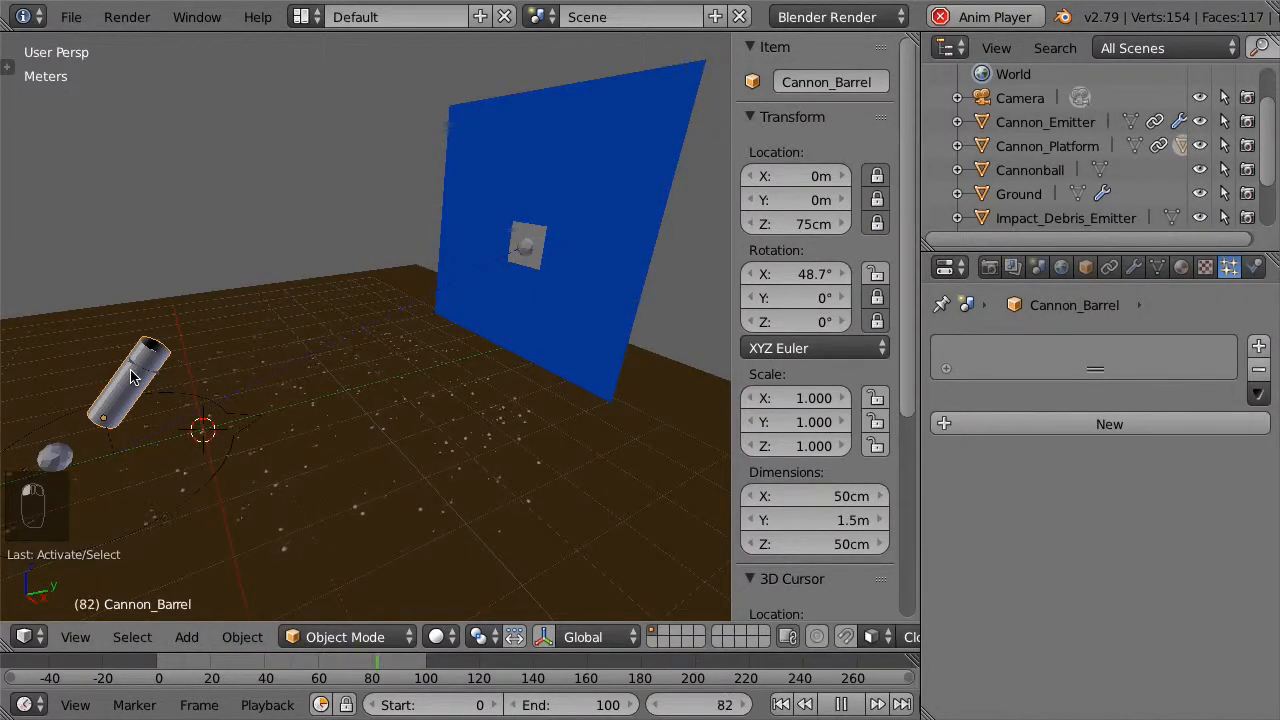
key(r)
click(168, 383)
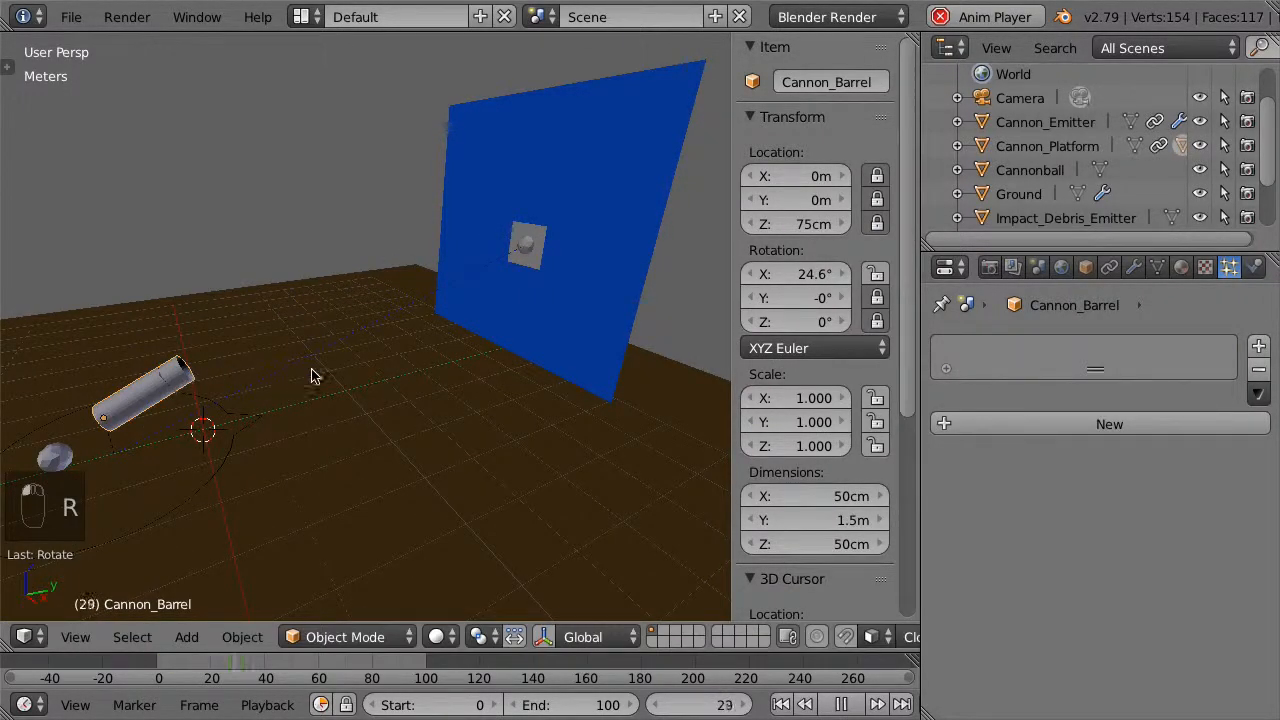
Set the debris emitter's emission to start at frame 15 and end at frame 18
click(1120, 219)
click(1013, 663)
text(15)
key(Return)
click(1008, 687)
text(18)
key(Return)
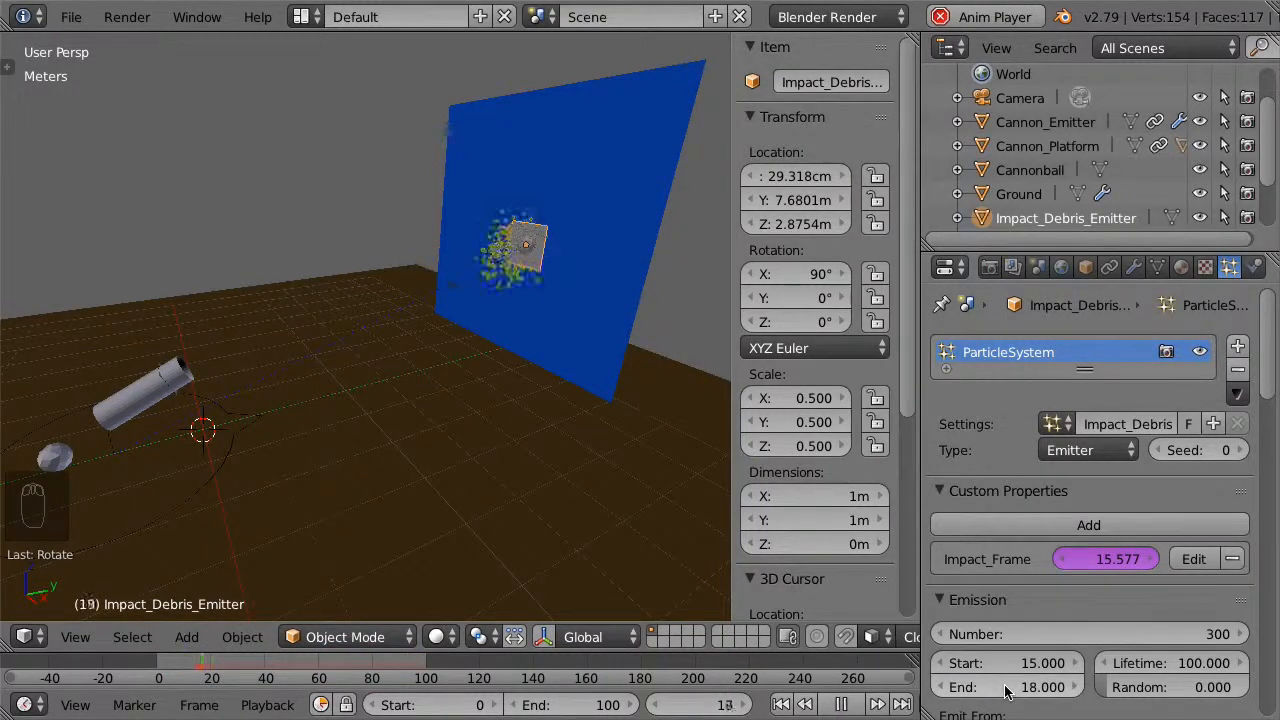